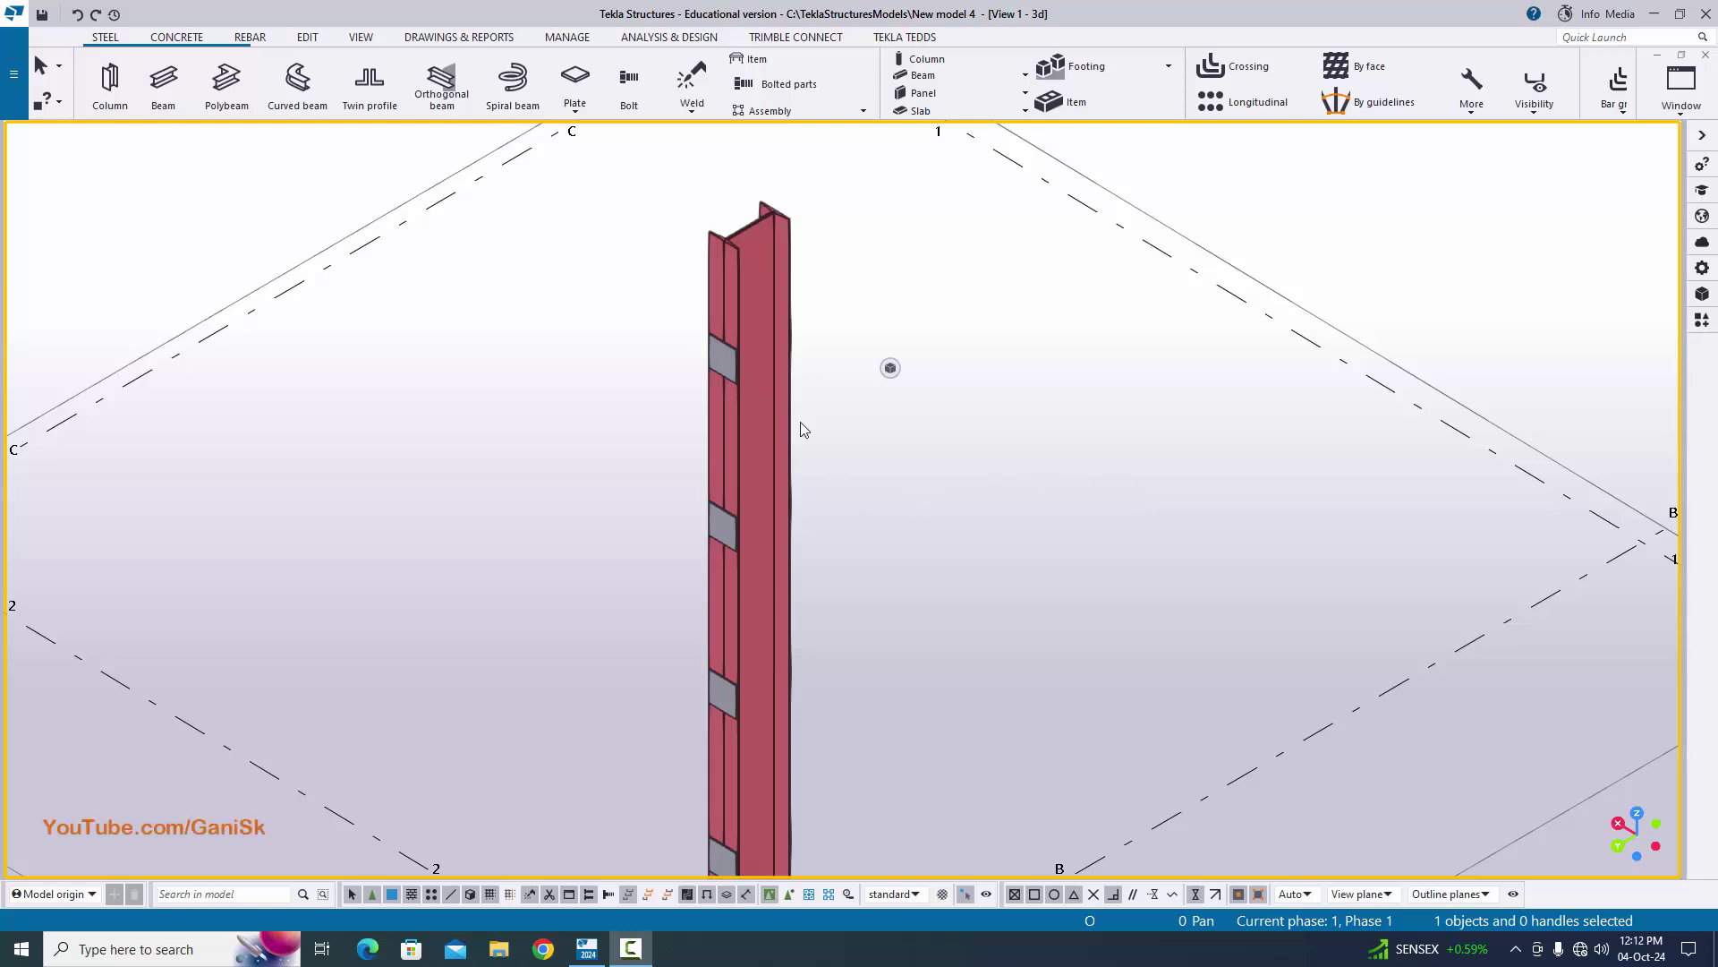
- Orbit and zoom around the built-up column, selecting it briefly to check its length
ctrl+middle_drag(985, 567, 812, 390)
scroll(777, 362, up, 5)
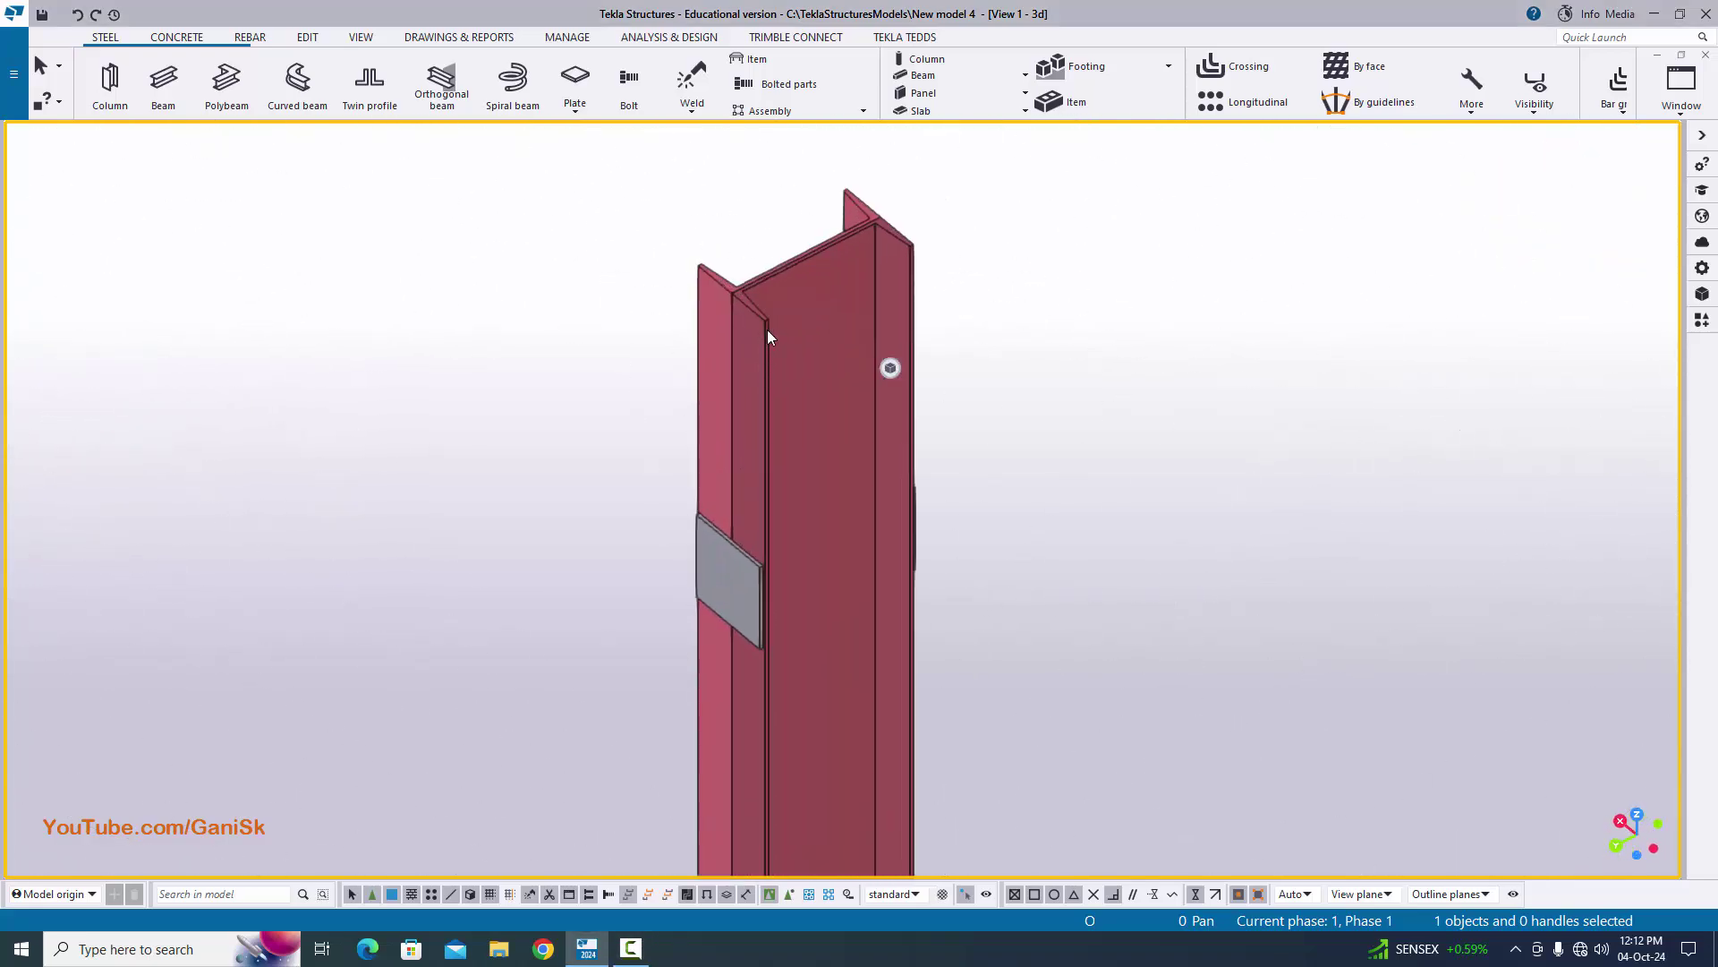
scroll(768, 336, up, 1)
click(748, 362)
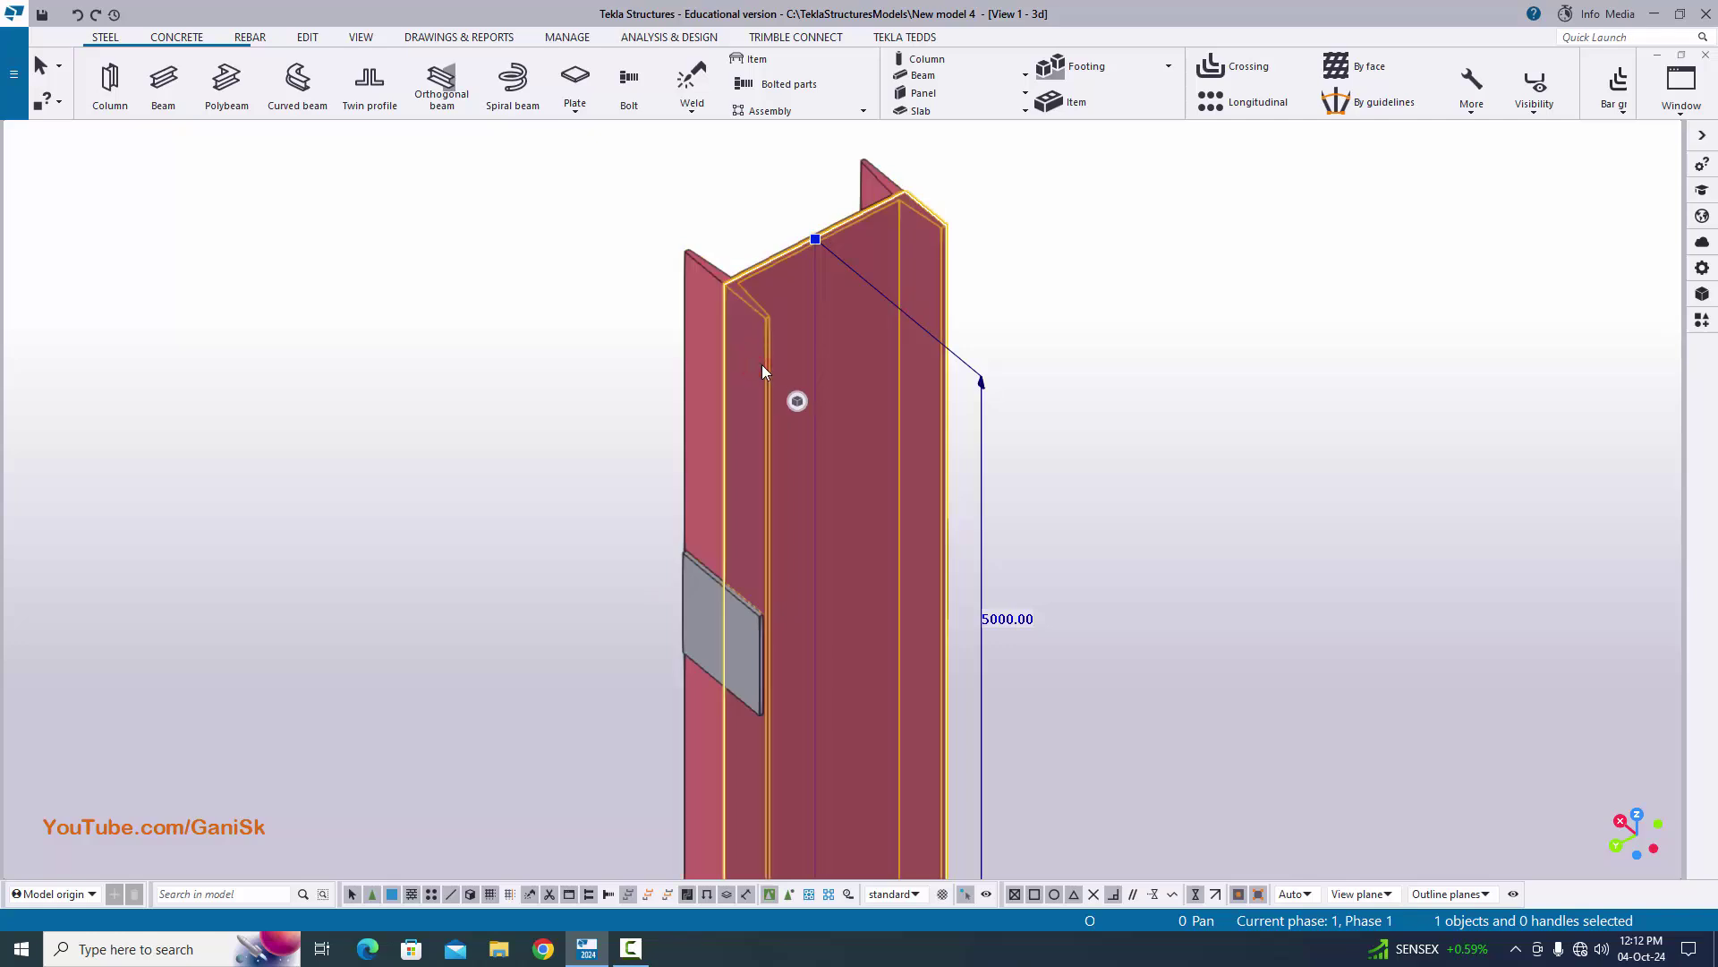
middle_drag(795, 540, 840, 326)
scroll(841, 327, down, 3)
scroll(773, 340, up, 1)
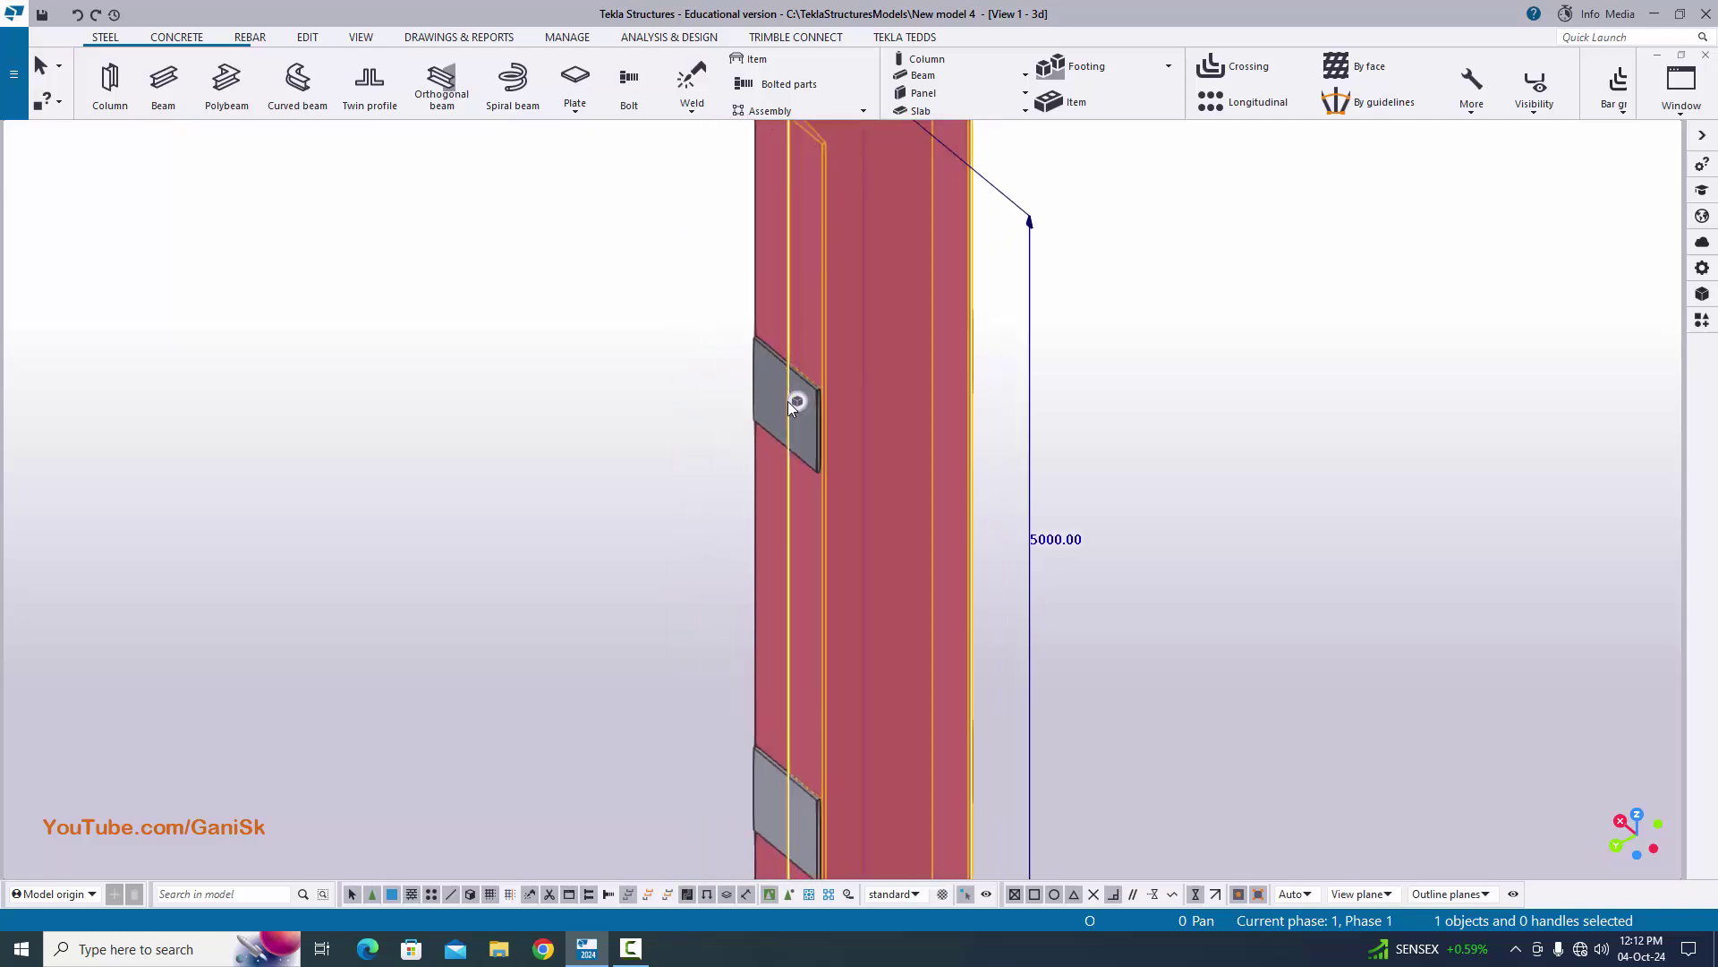
scroll(729, 399, up, 3)
scroll(831, 394, down, 3)
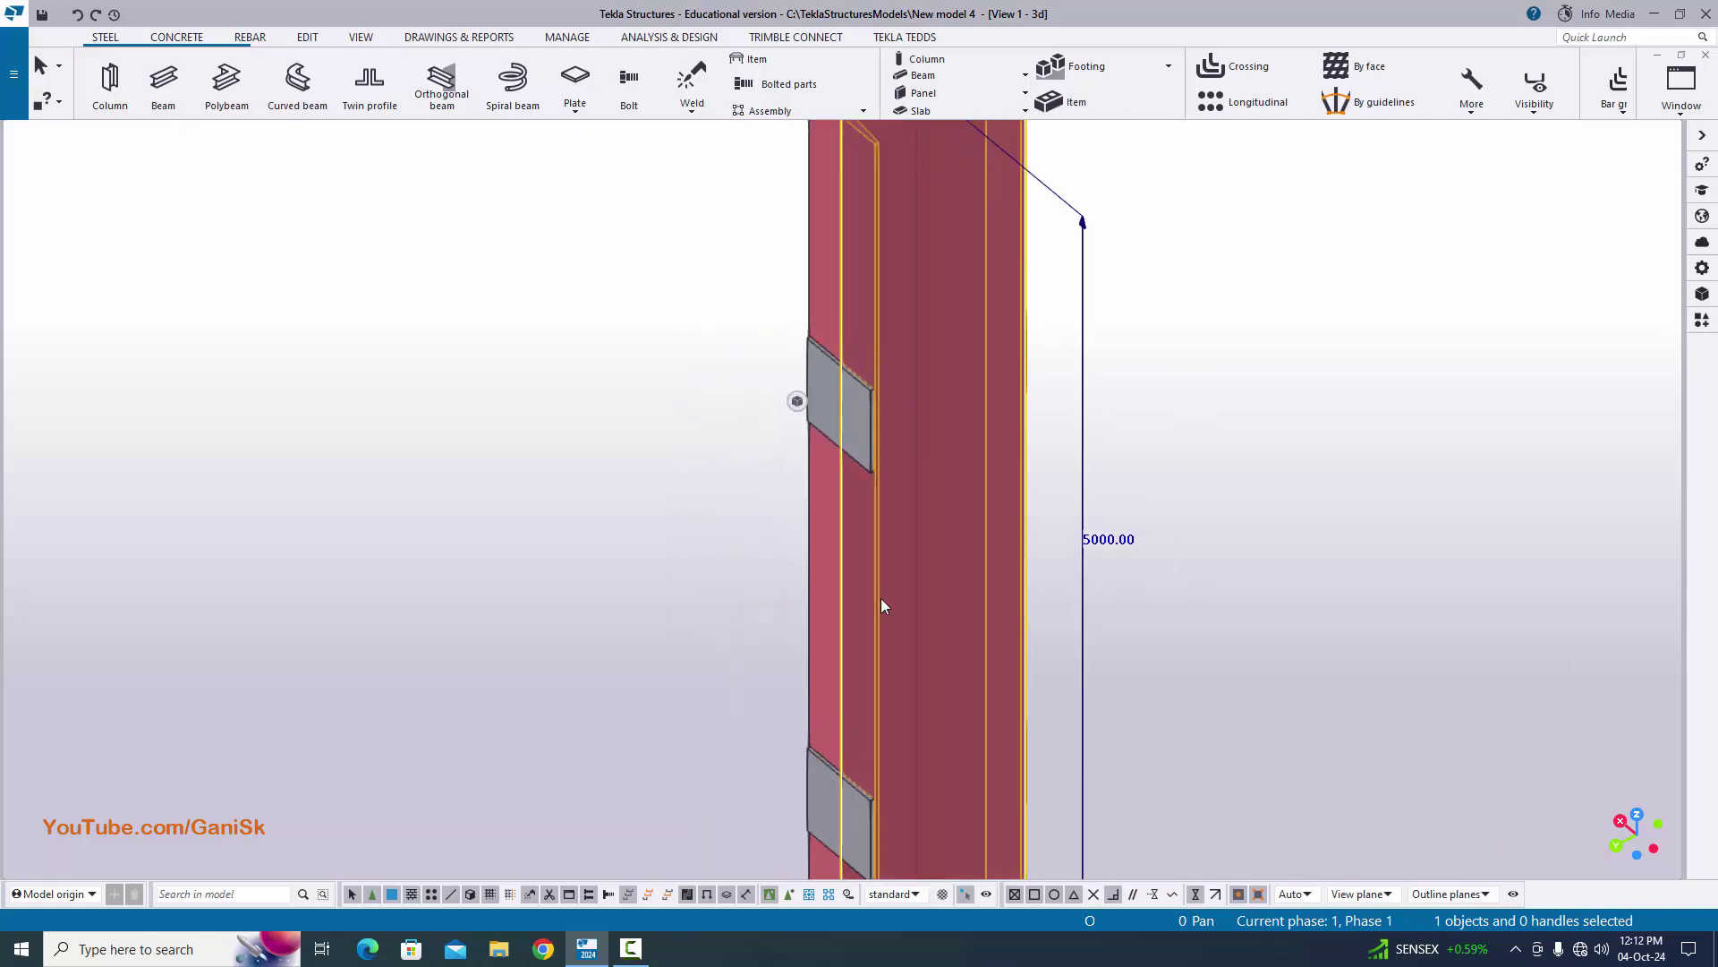
scroll(881, 606, down, 5)
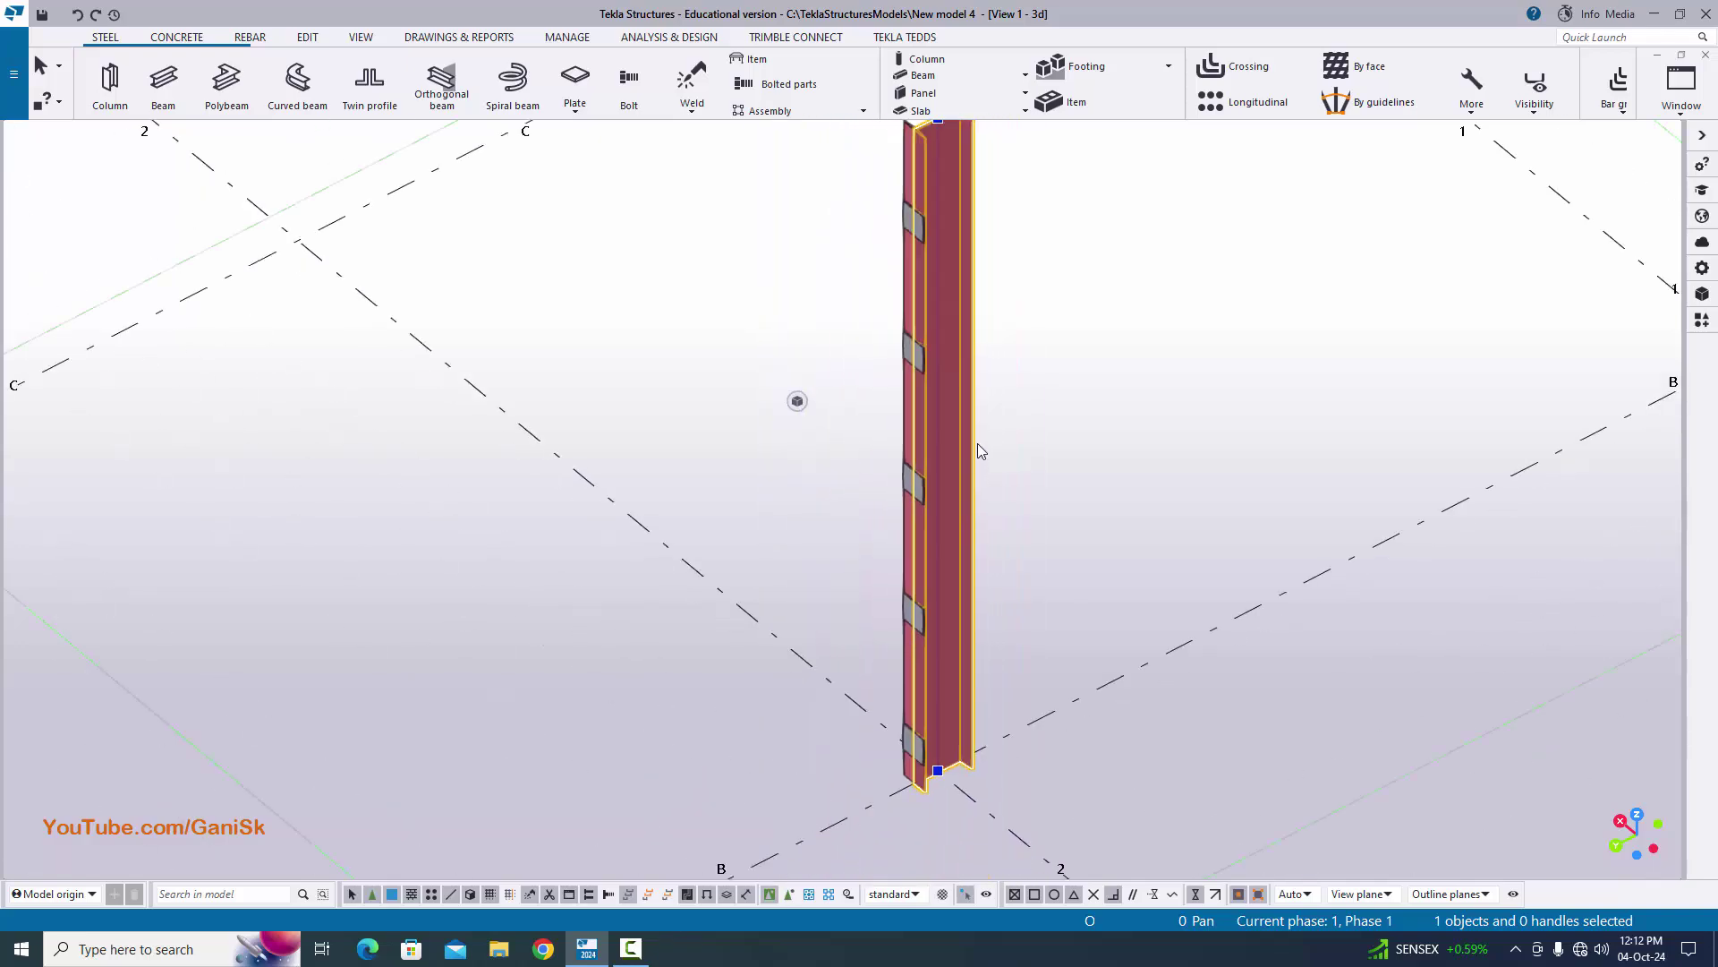
scroll(983, 452, down, 2)
middle_drag(1009, 320, 1022, 430)
scroll(1025, 426, up, 3)
click(1052, 377)
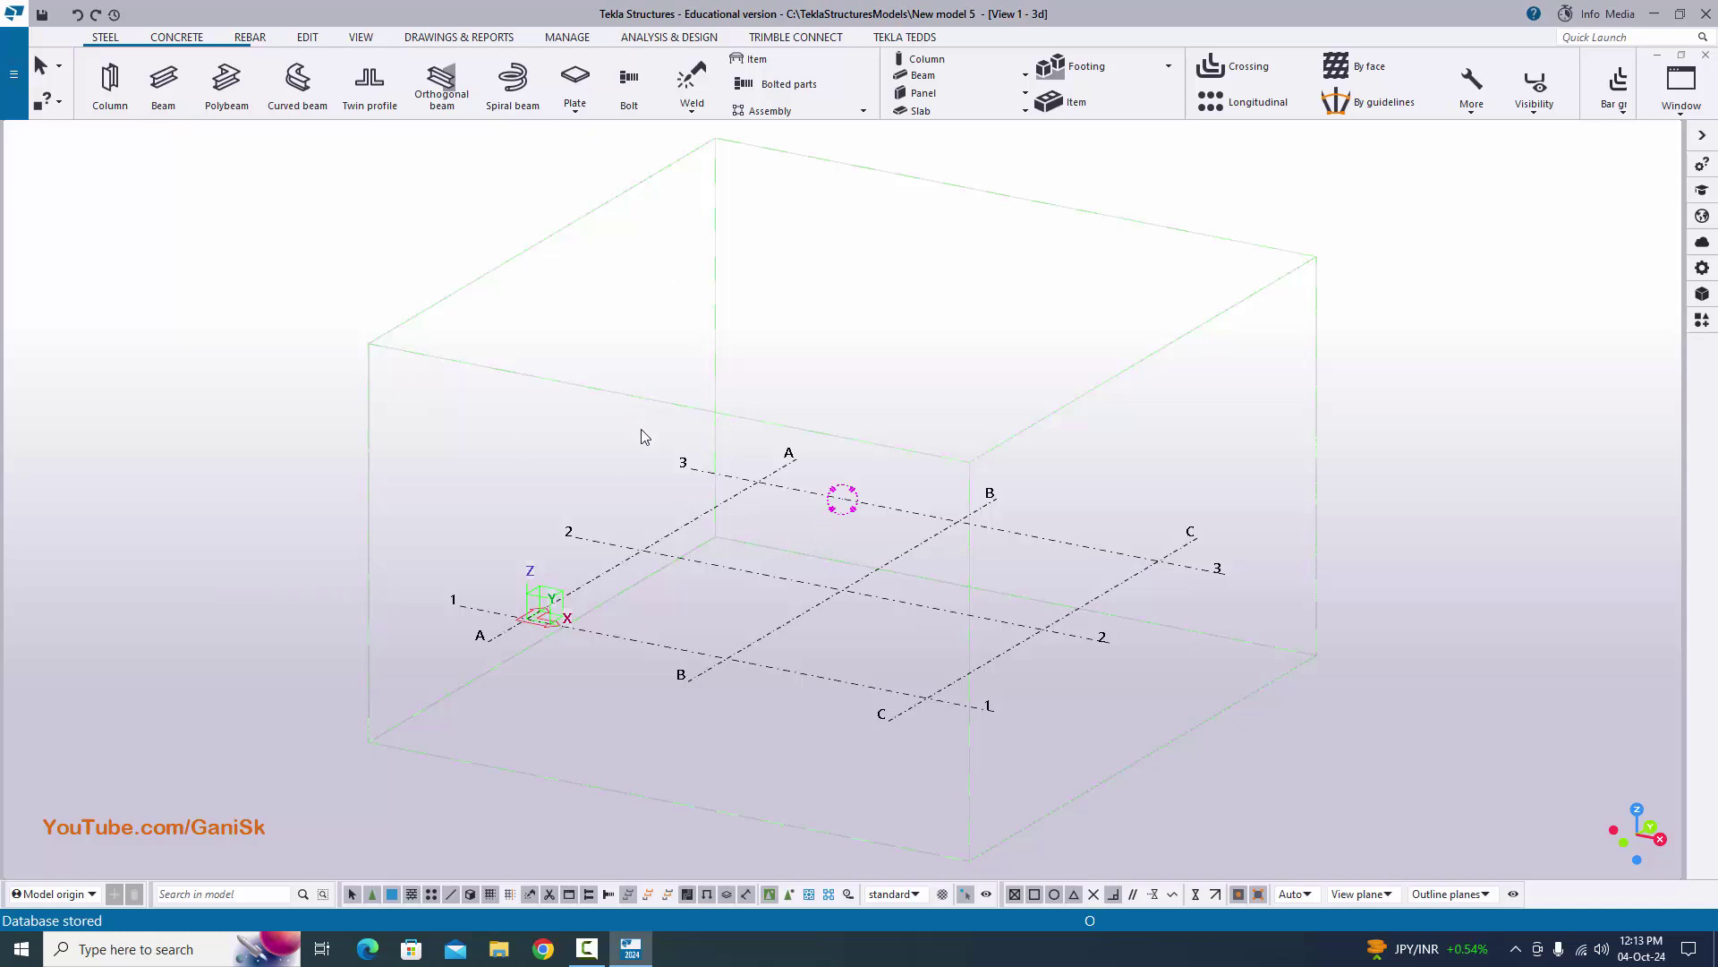
- Create plan and elevation views along the grid lines with the standard settings
scroll(813, 595, up, 3)
scroll(818, 593, down, 7)
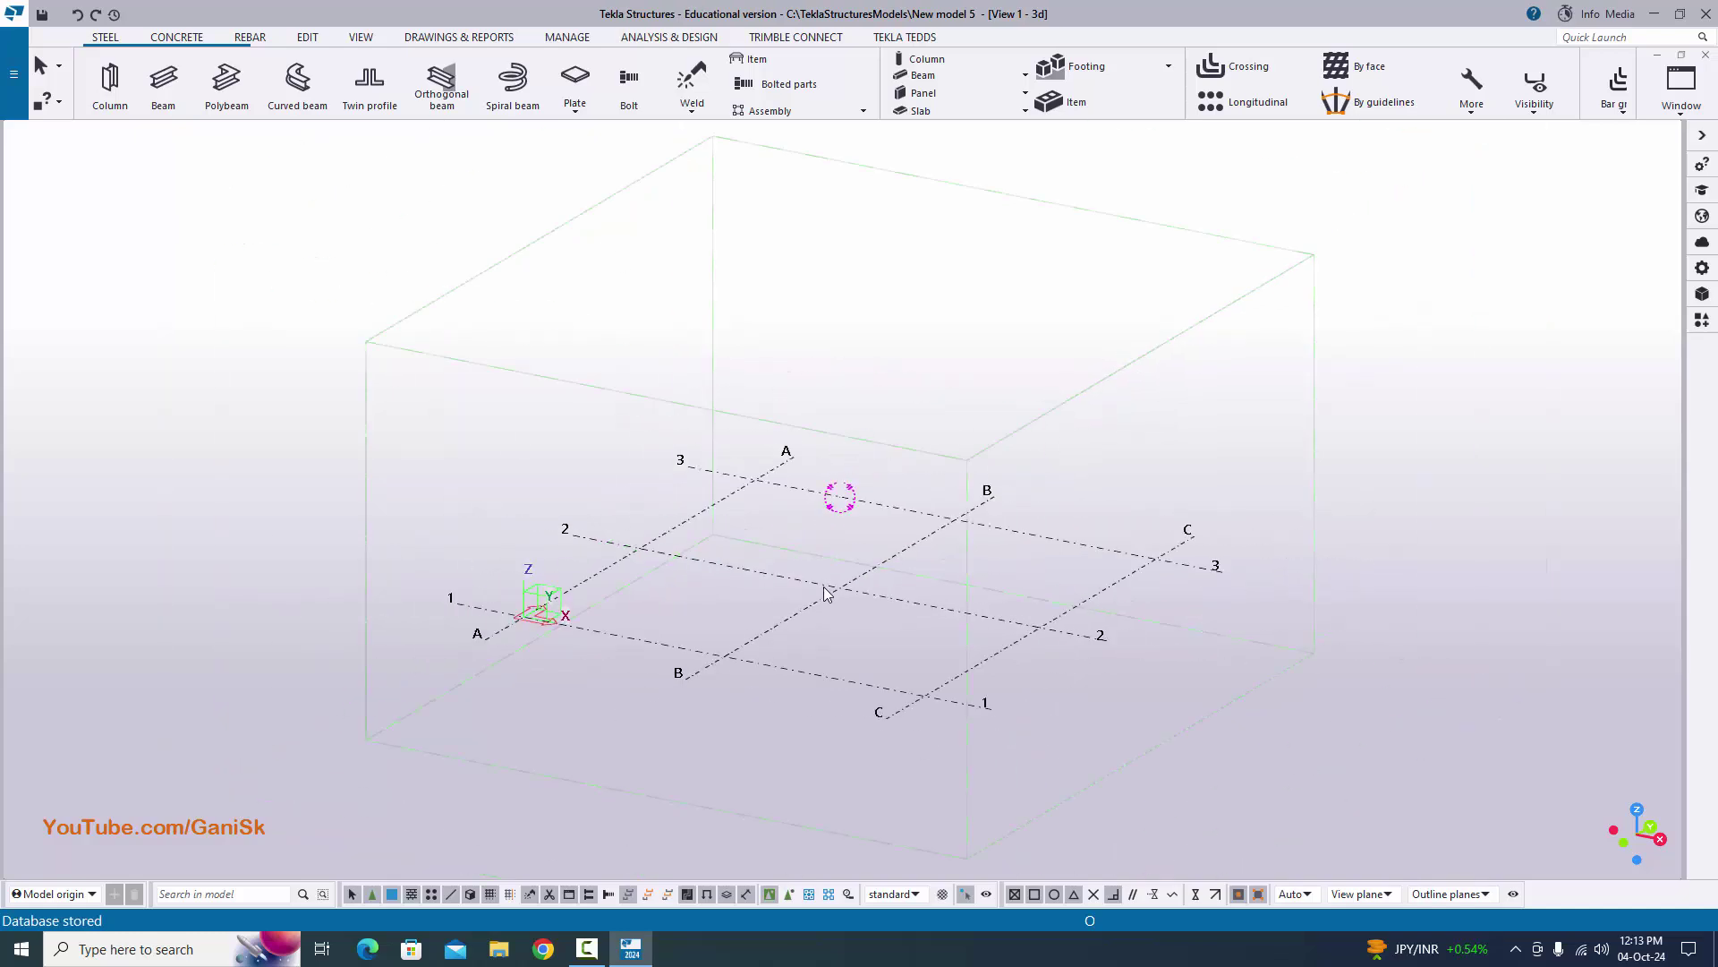
scroll(828, 607, up, 6)
scroll(830, 609, up, 3)
middle_drag(886, 614, 838, 648)
scroll(749, 623, up, 5)
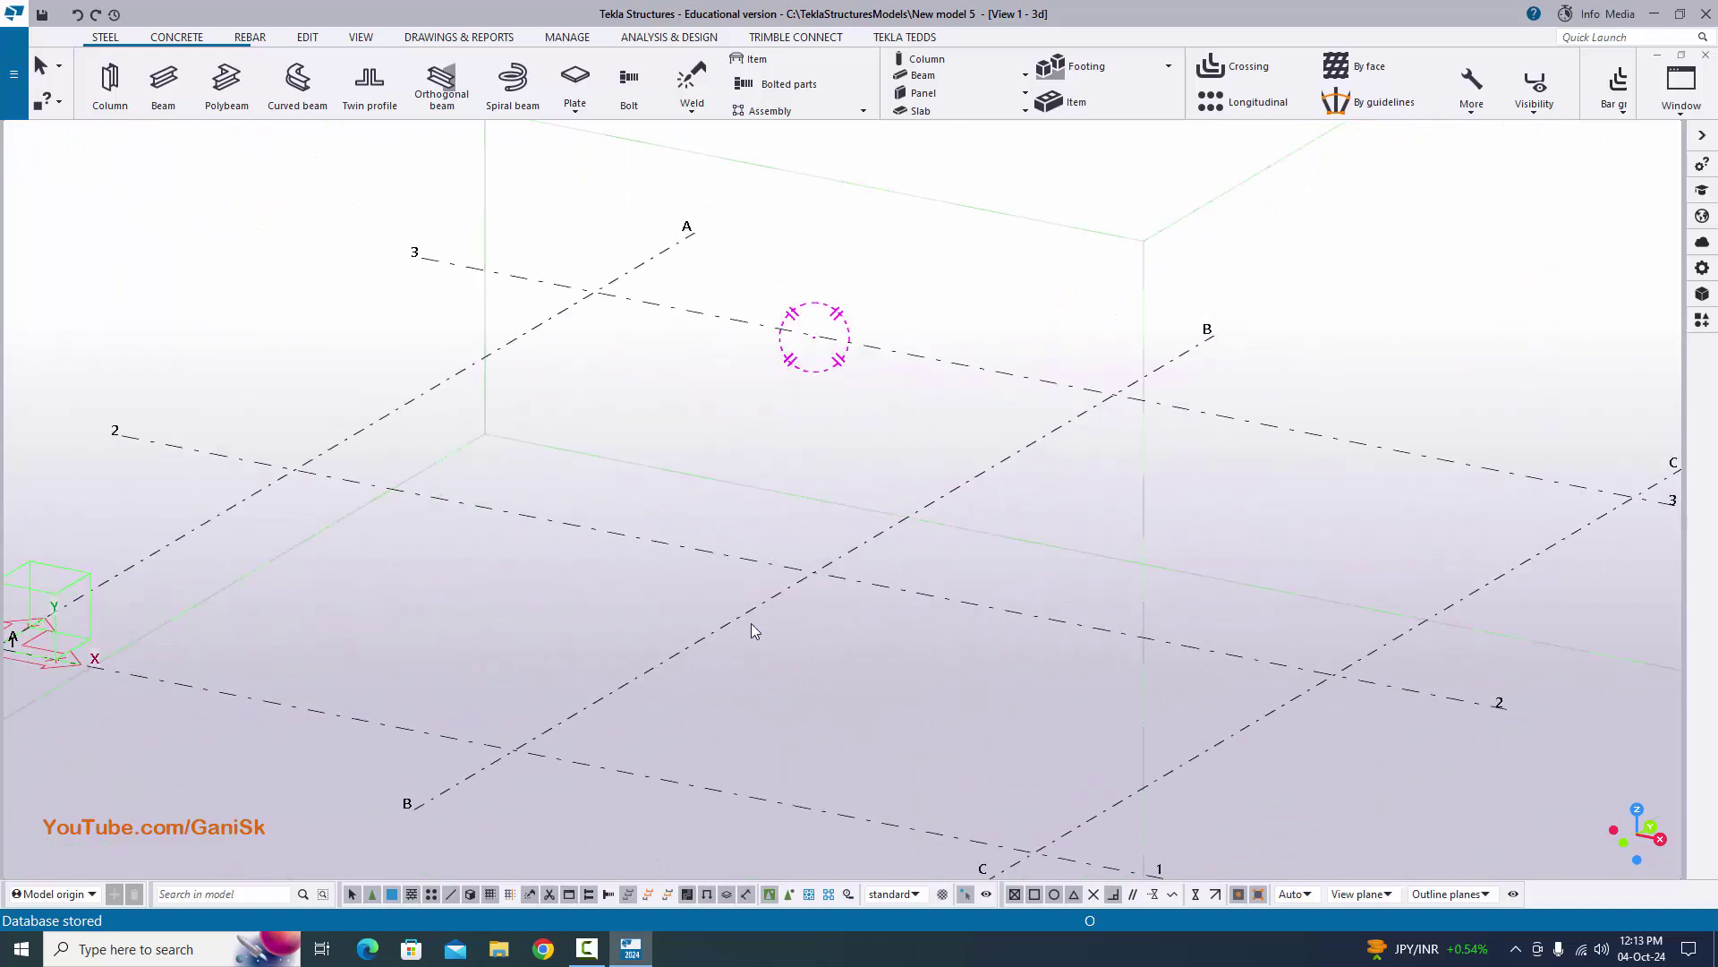
scroll(750, 623, down, 5)
scroll(758, 621, up, 1)
scroll(759, 621, up, 2)
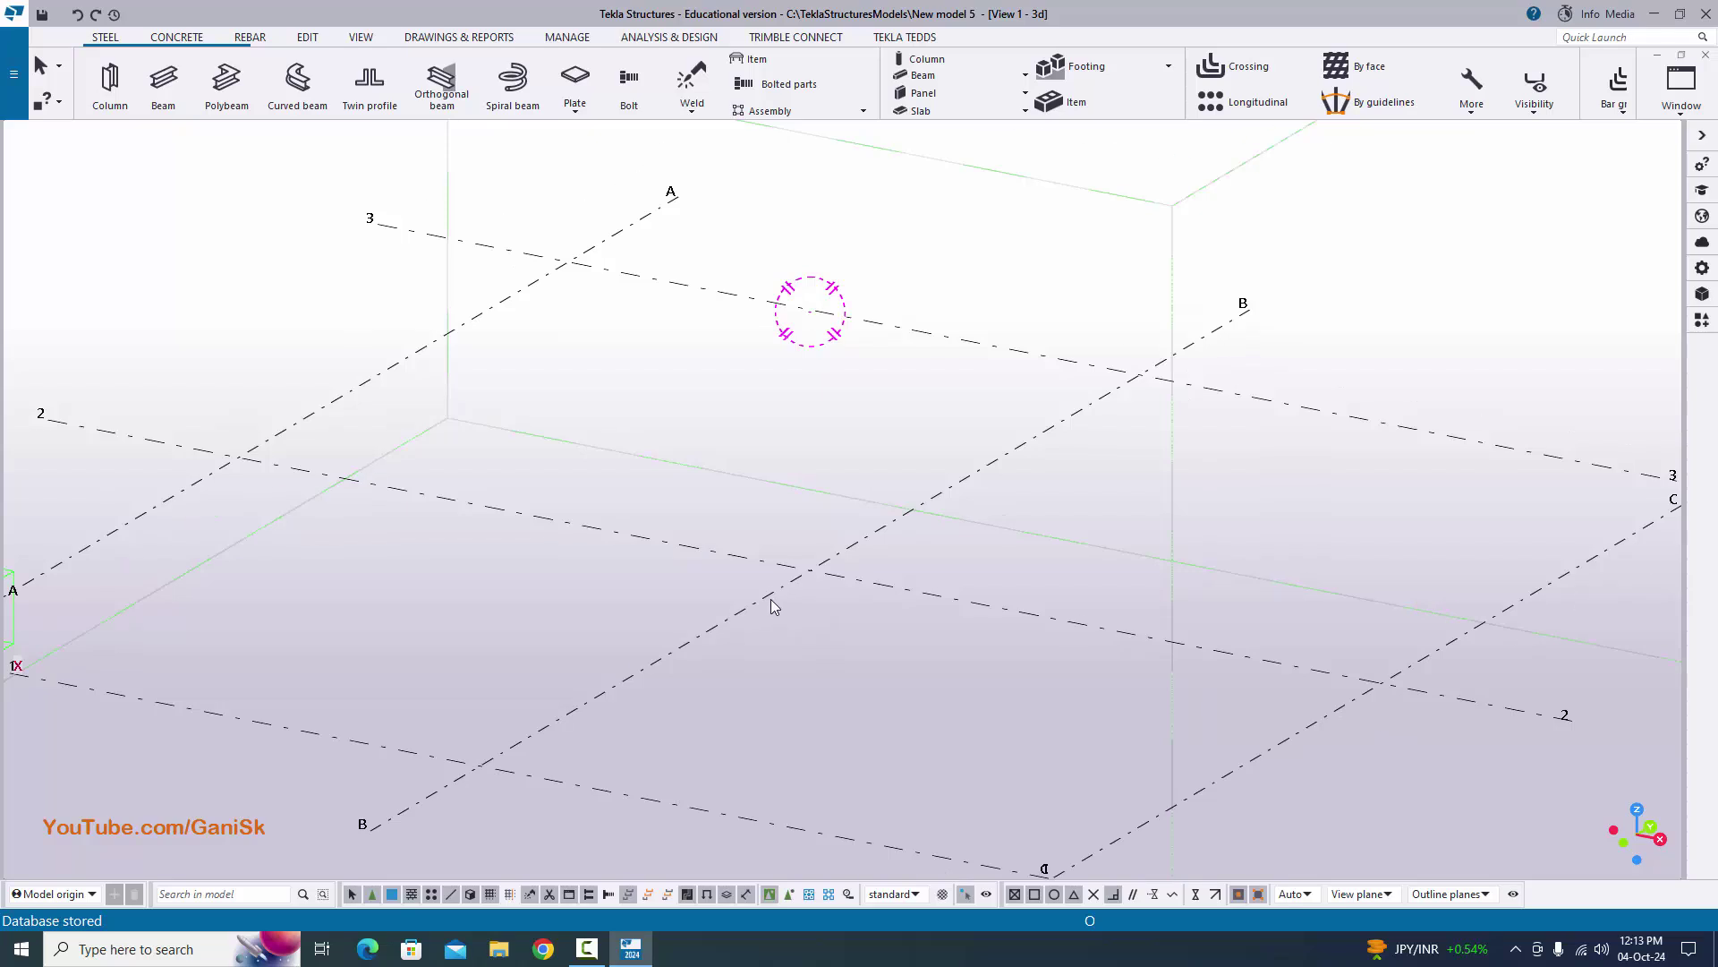
right_click(770, 594)
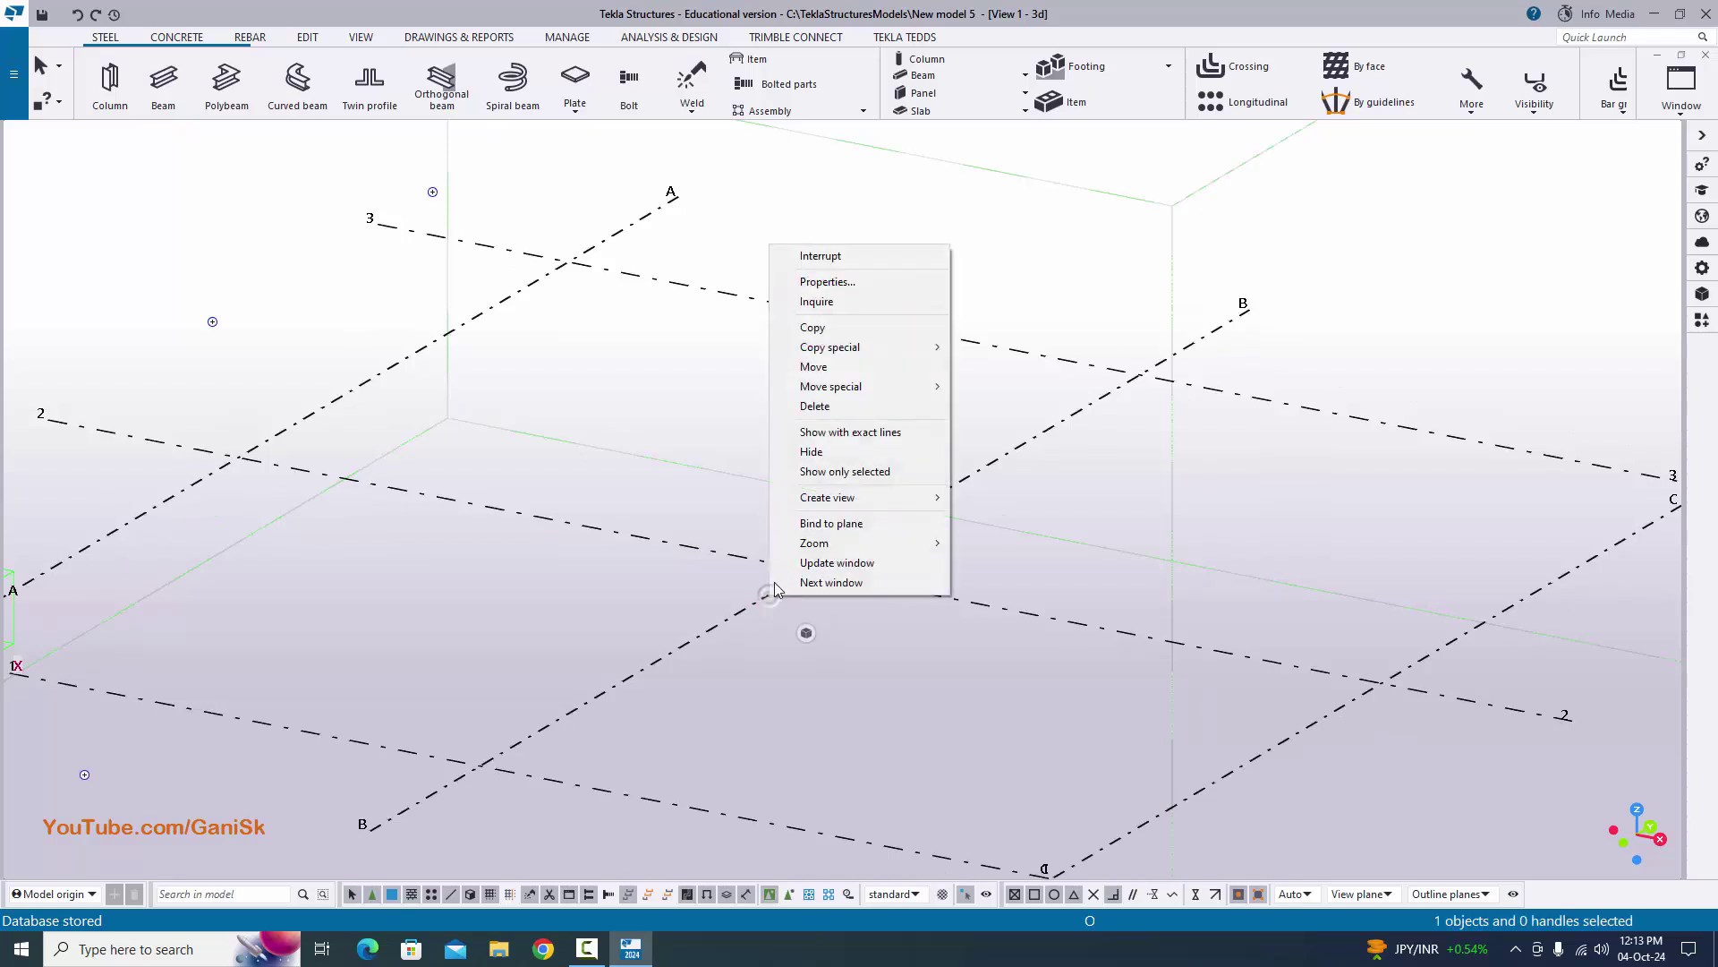
mouse_move(850, 498)
click(1006, 517)
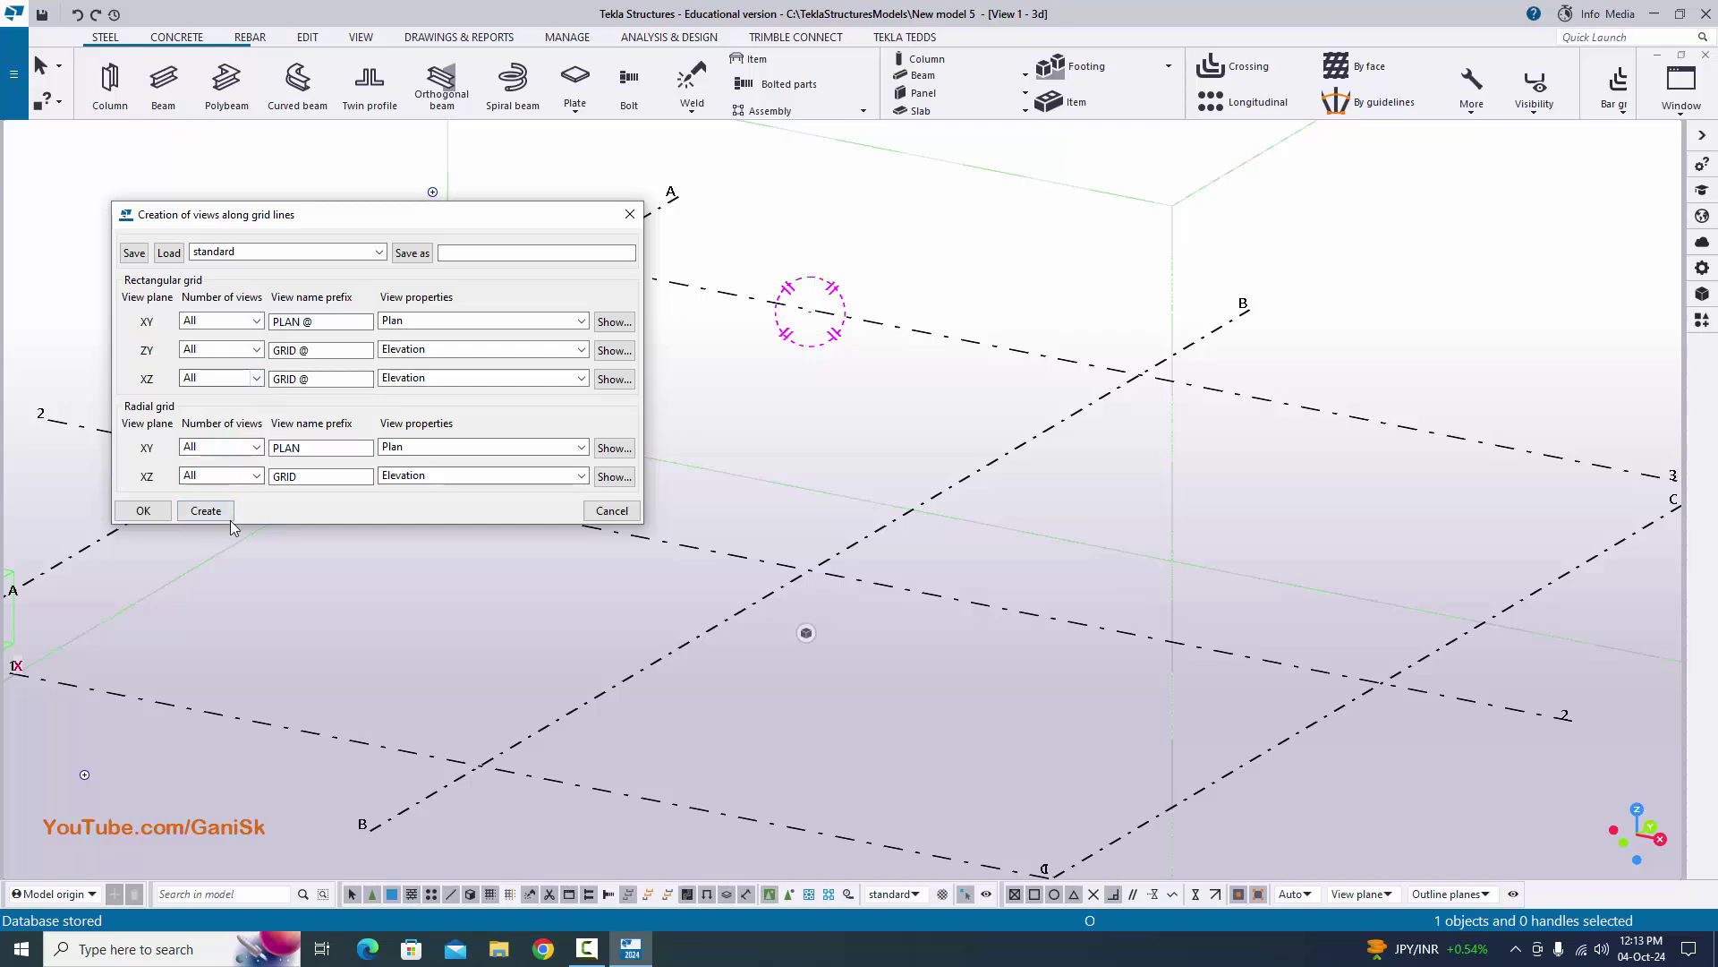
click(217, 515)
click(156, 587)
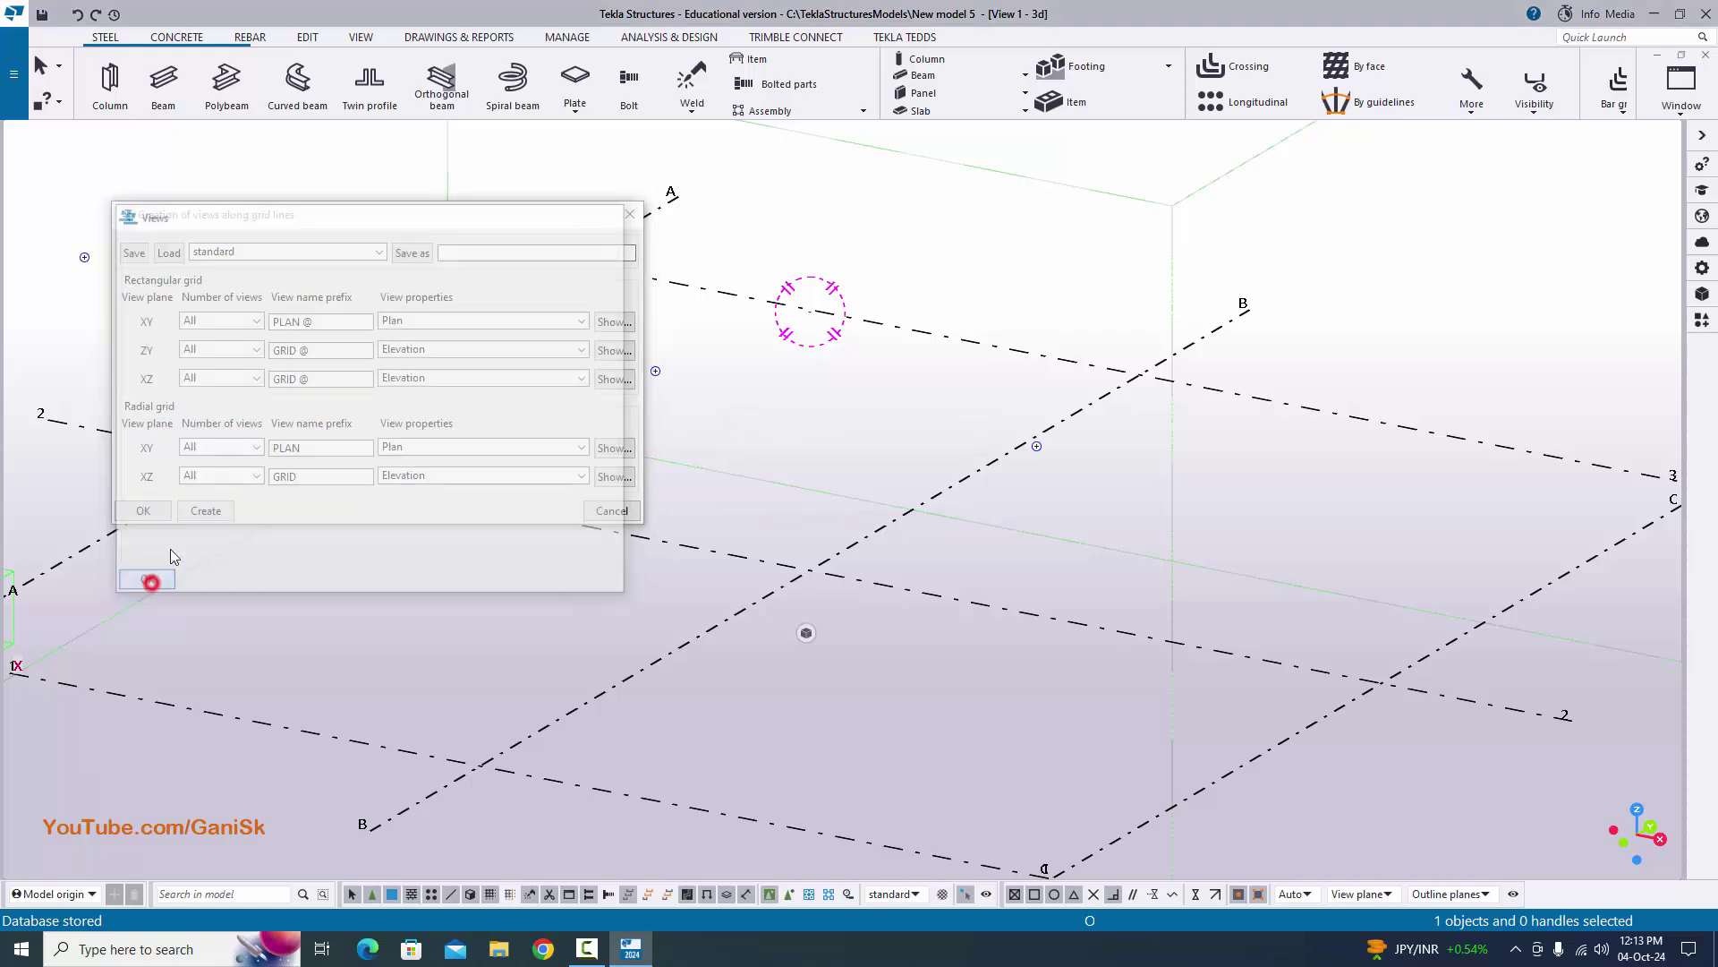
click(149, 517)
scroll(787, 626, down, 5)
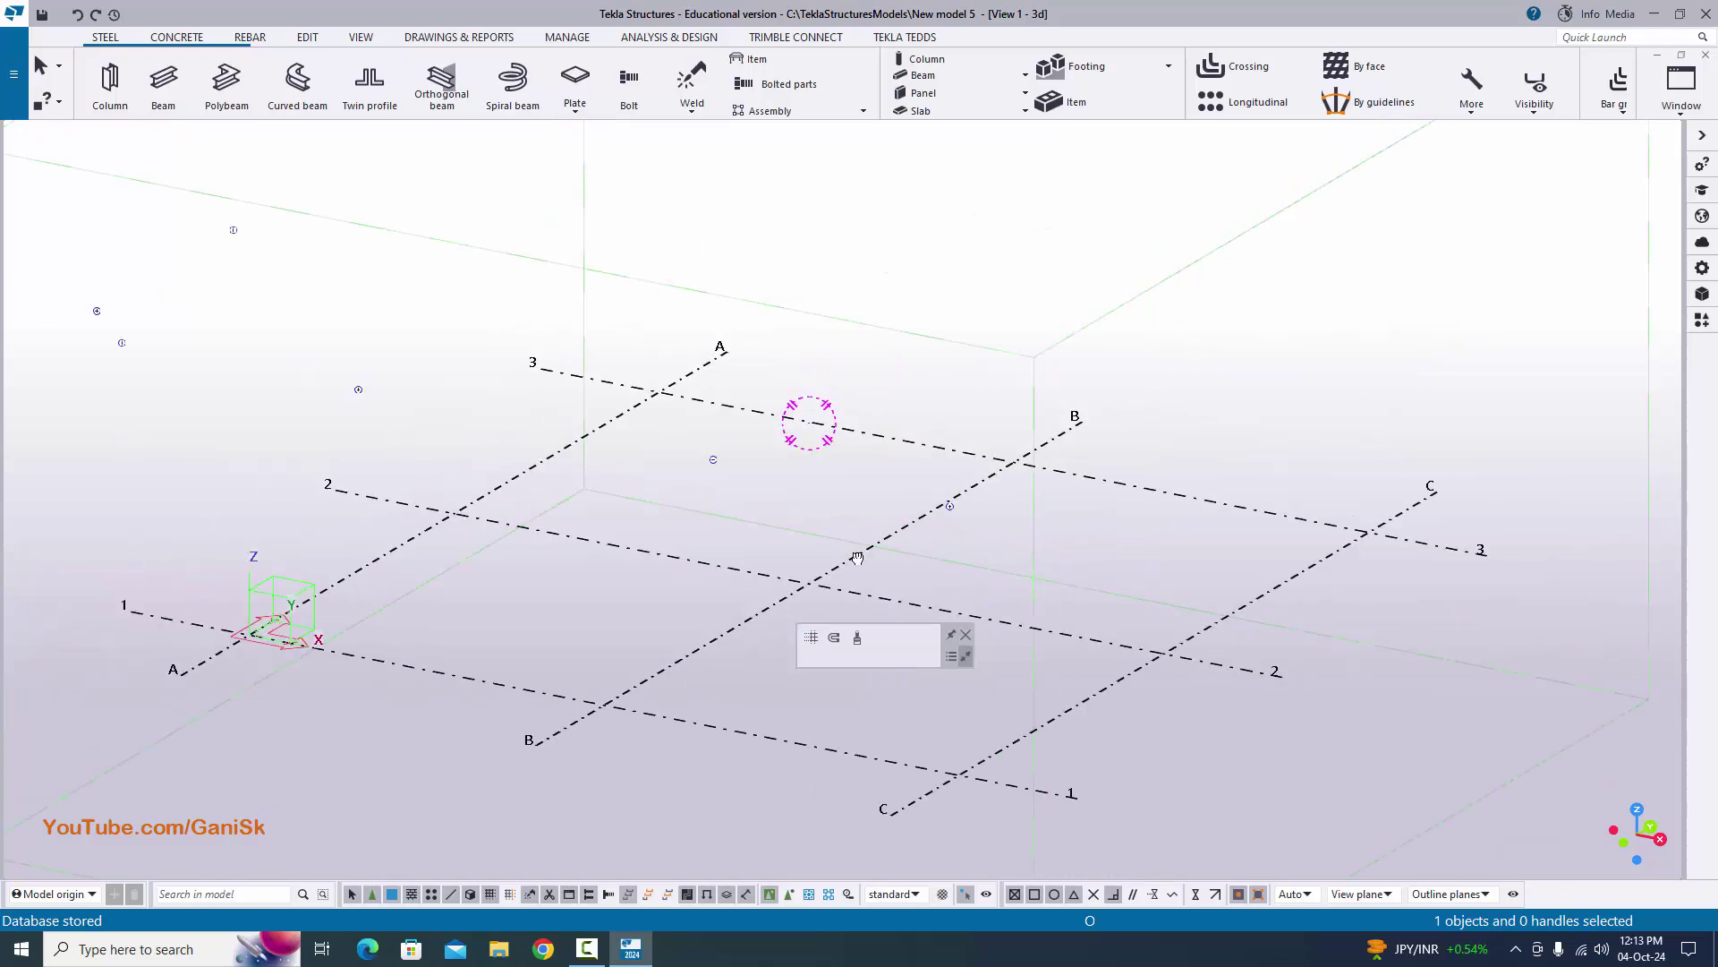
scroll(755, 593, up, 6)
scroll(755, 593, up, 2)
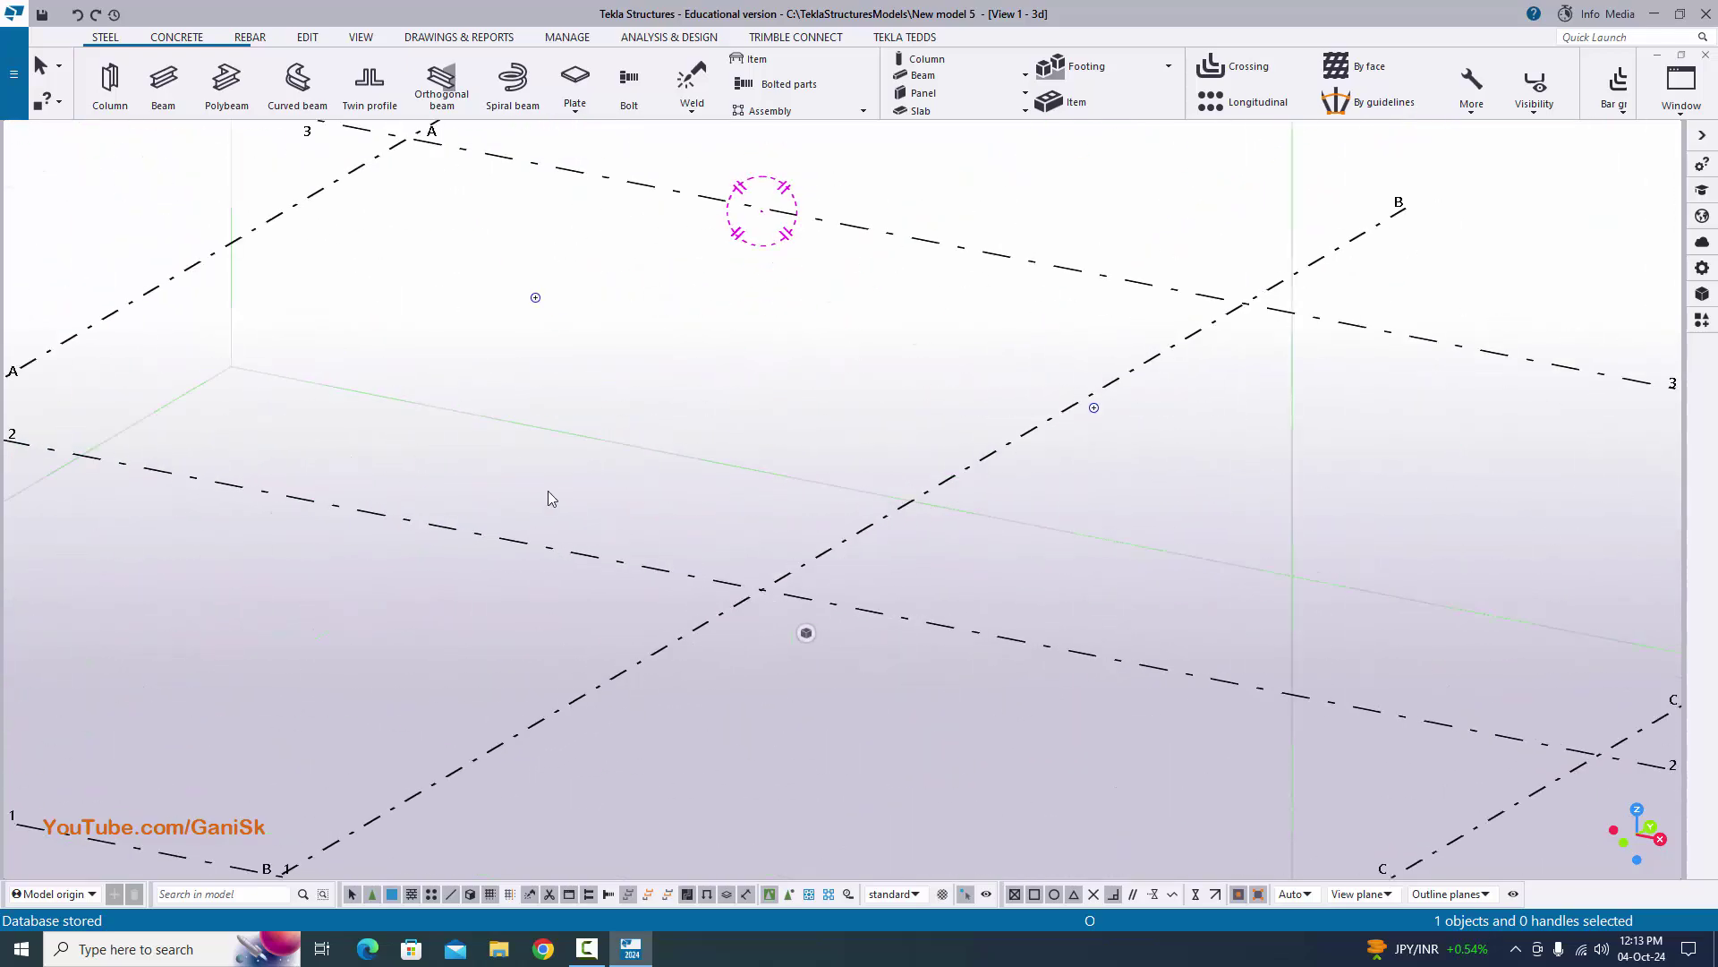
scroll(759, 590, down, 4)
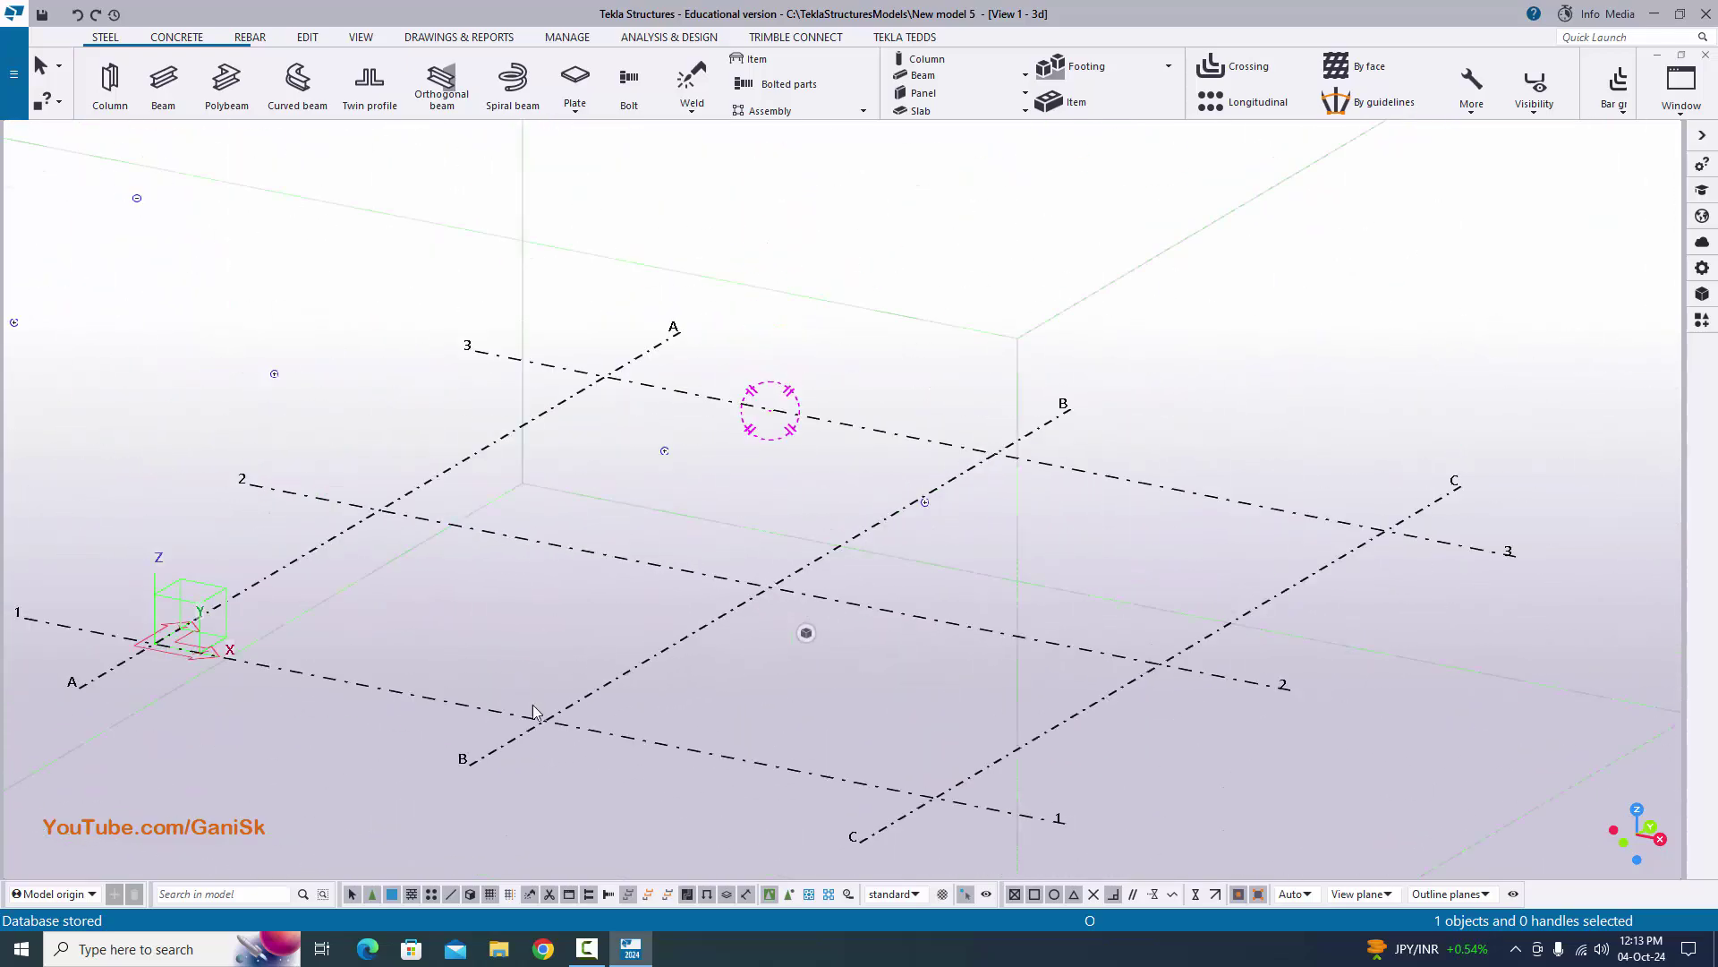
scroll(546, 745, up, 4)
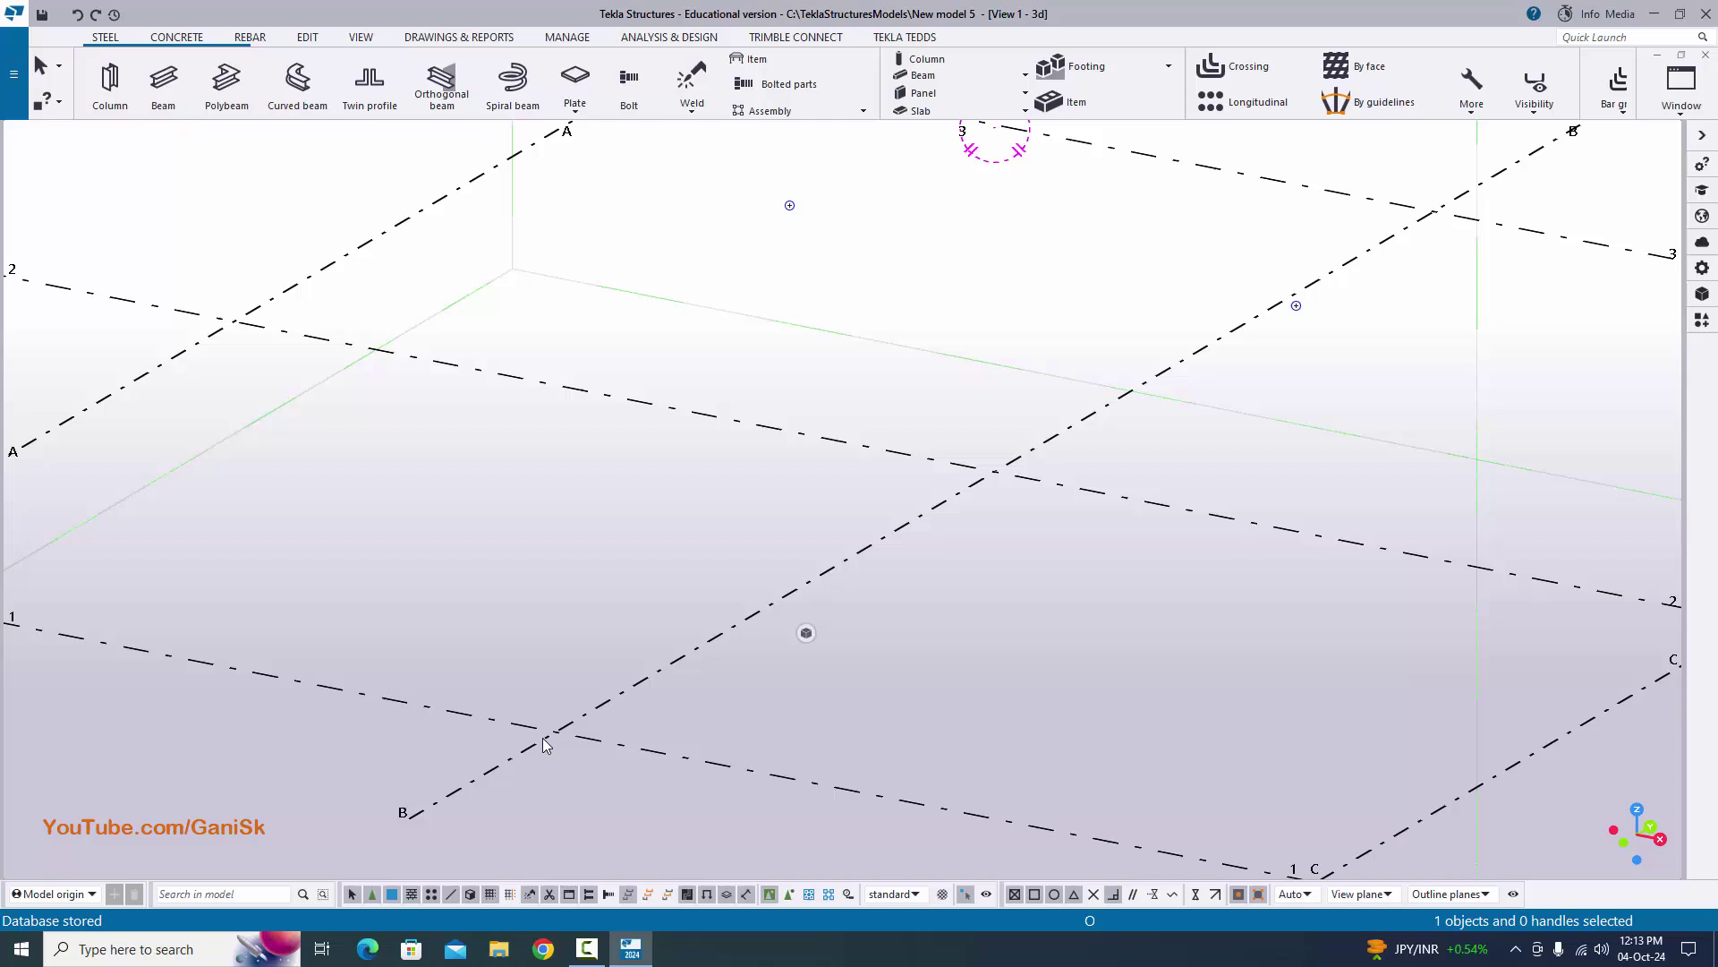
- Place a steel column at grid intersection B/1
click(103, 41)
click(106, 87)
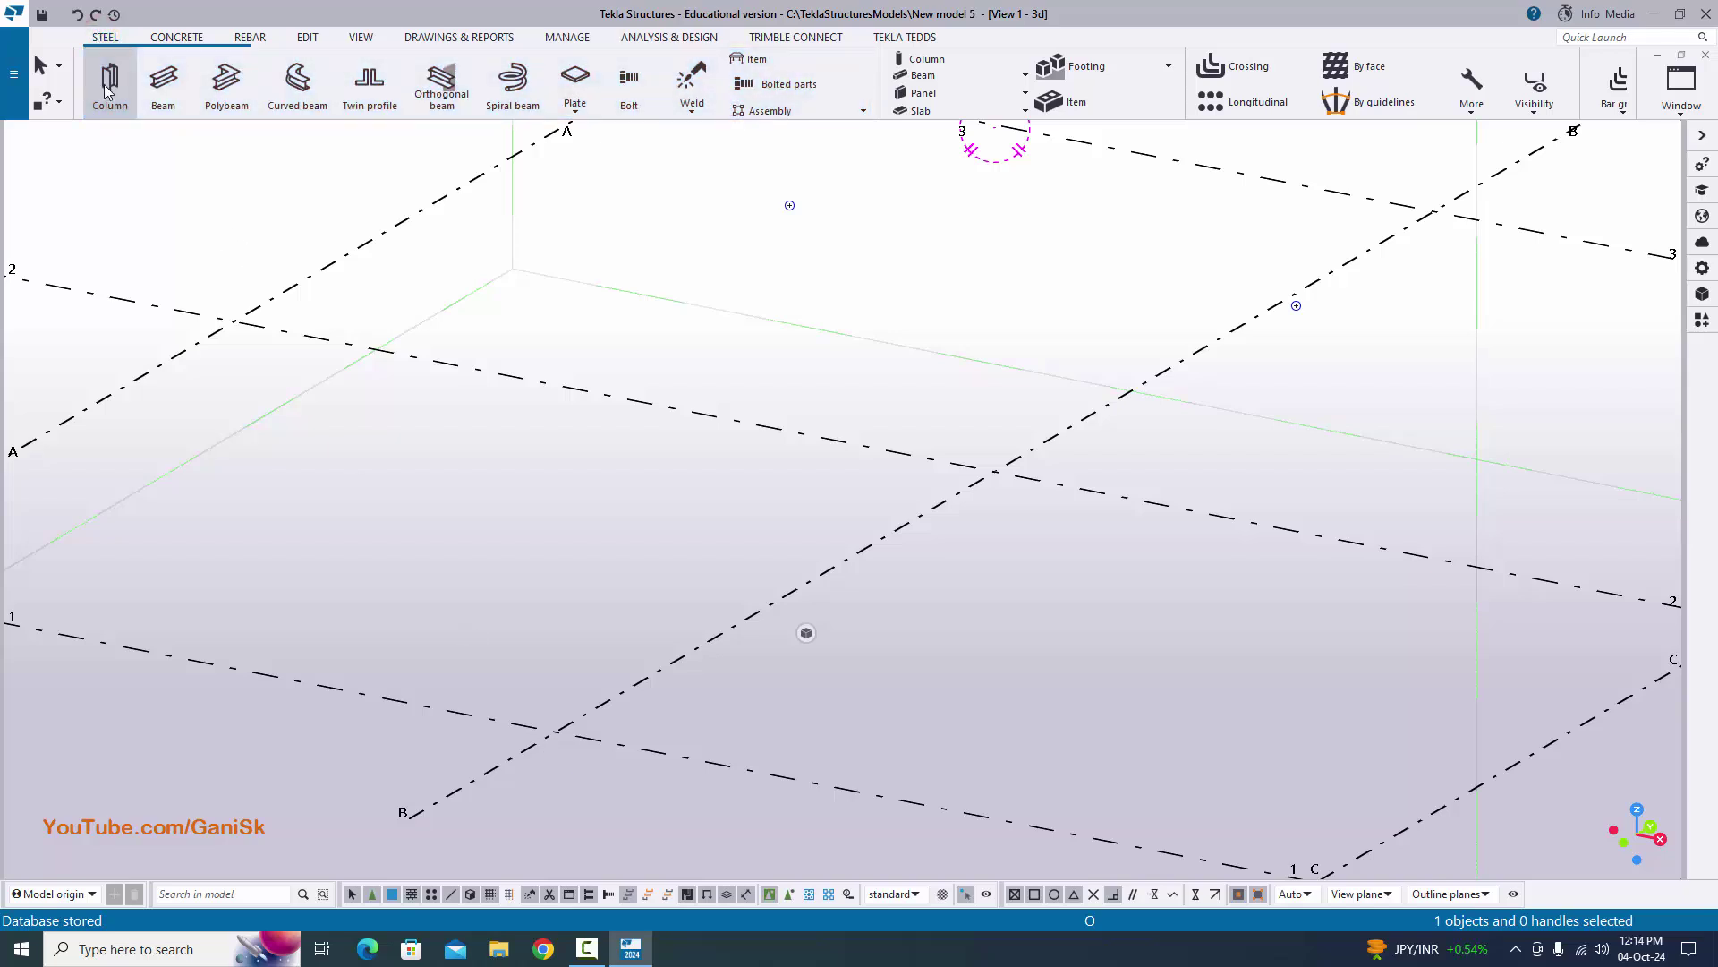
click(559, 723)
right_click(673, 369)
click(729, 387)
scroll(787, 732, up, 6)
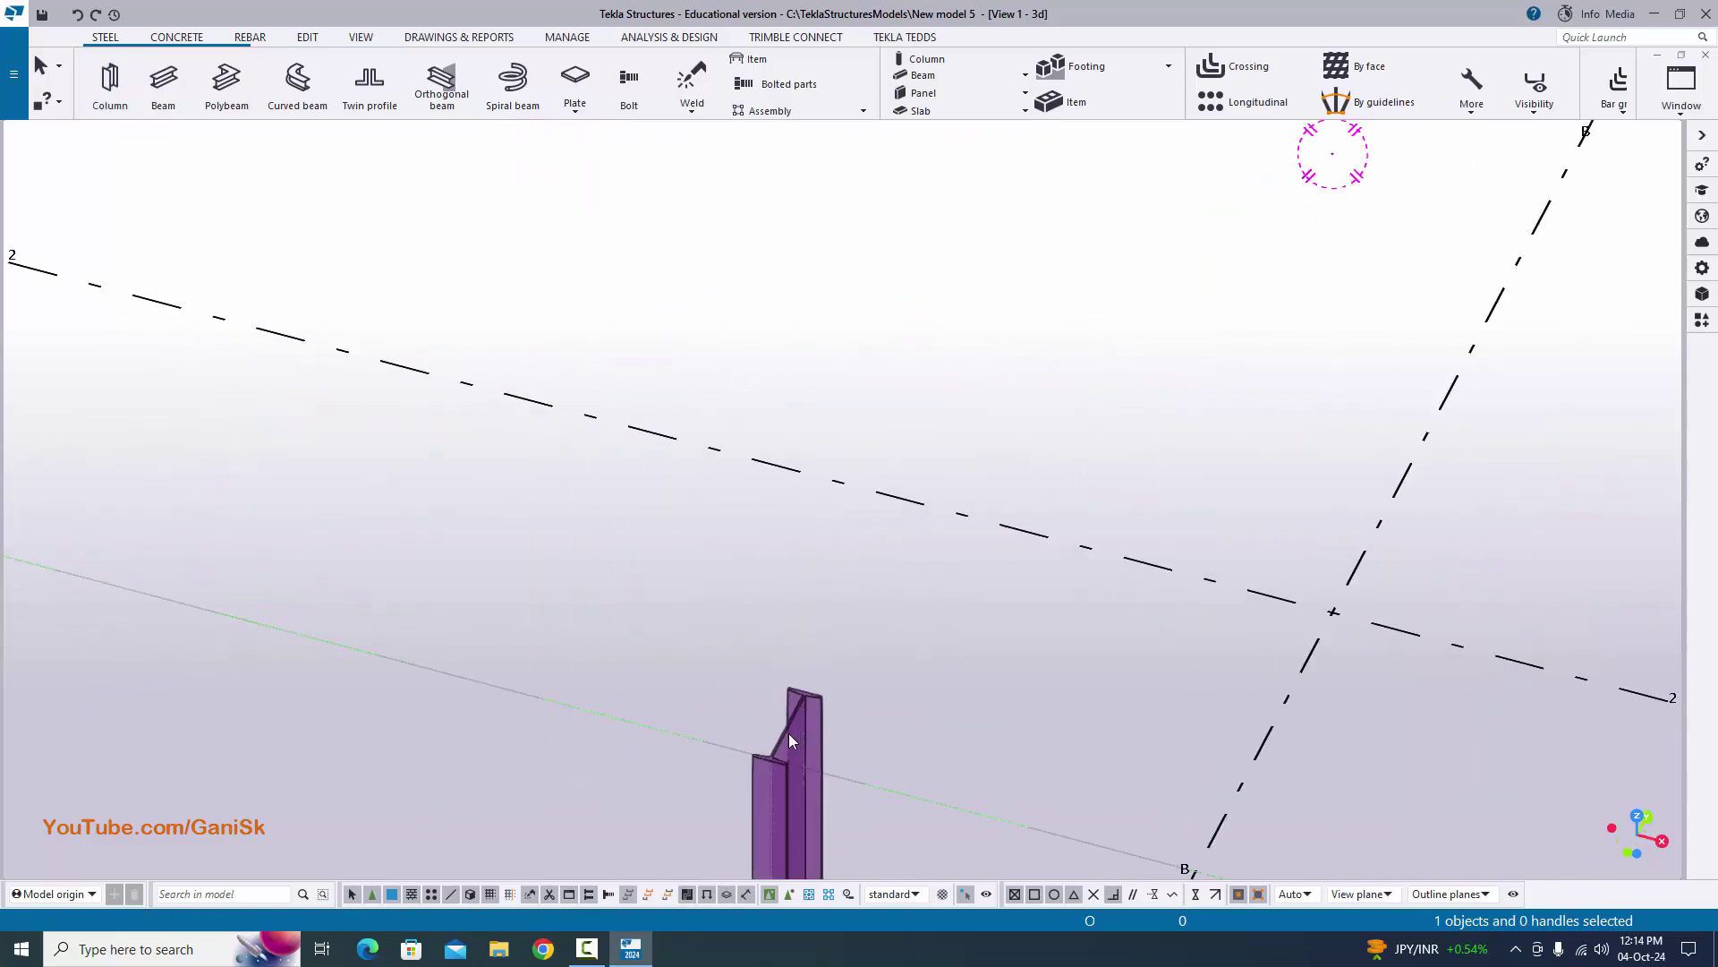
scroll(760, 748, down, 3)
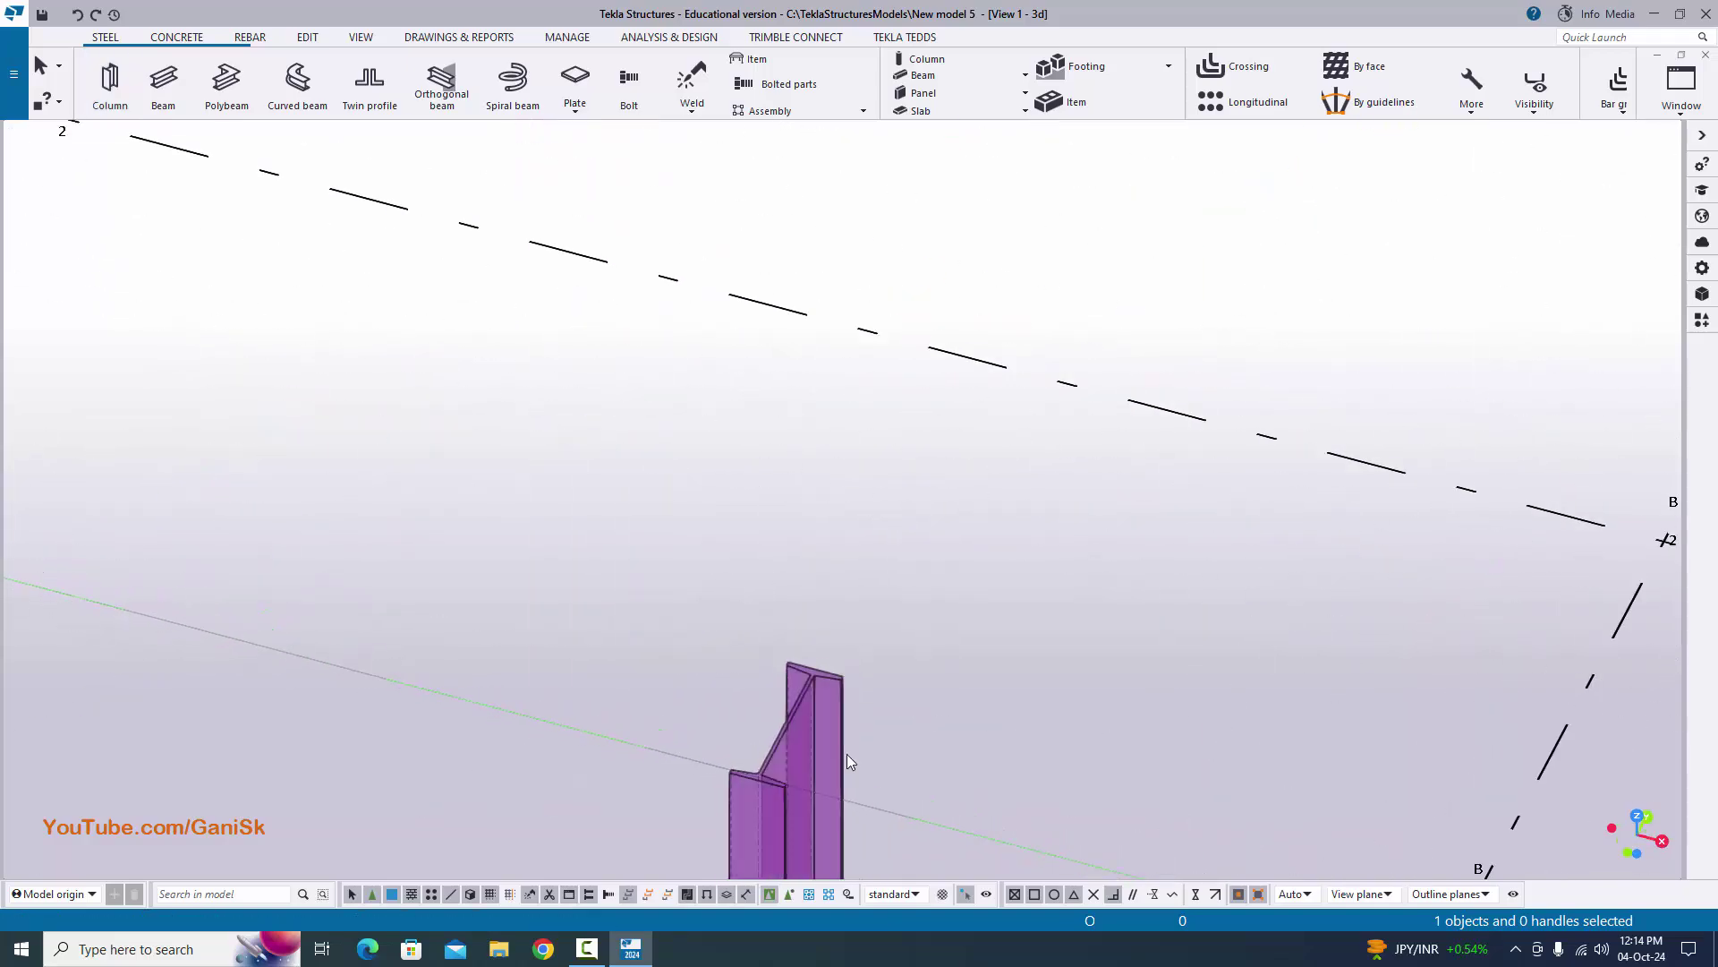
middle_drag(857, 761, 770, 464)
scroll(760, 564, down, 3)
middle_drag(736, 548, 717, 466)
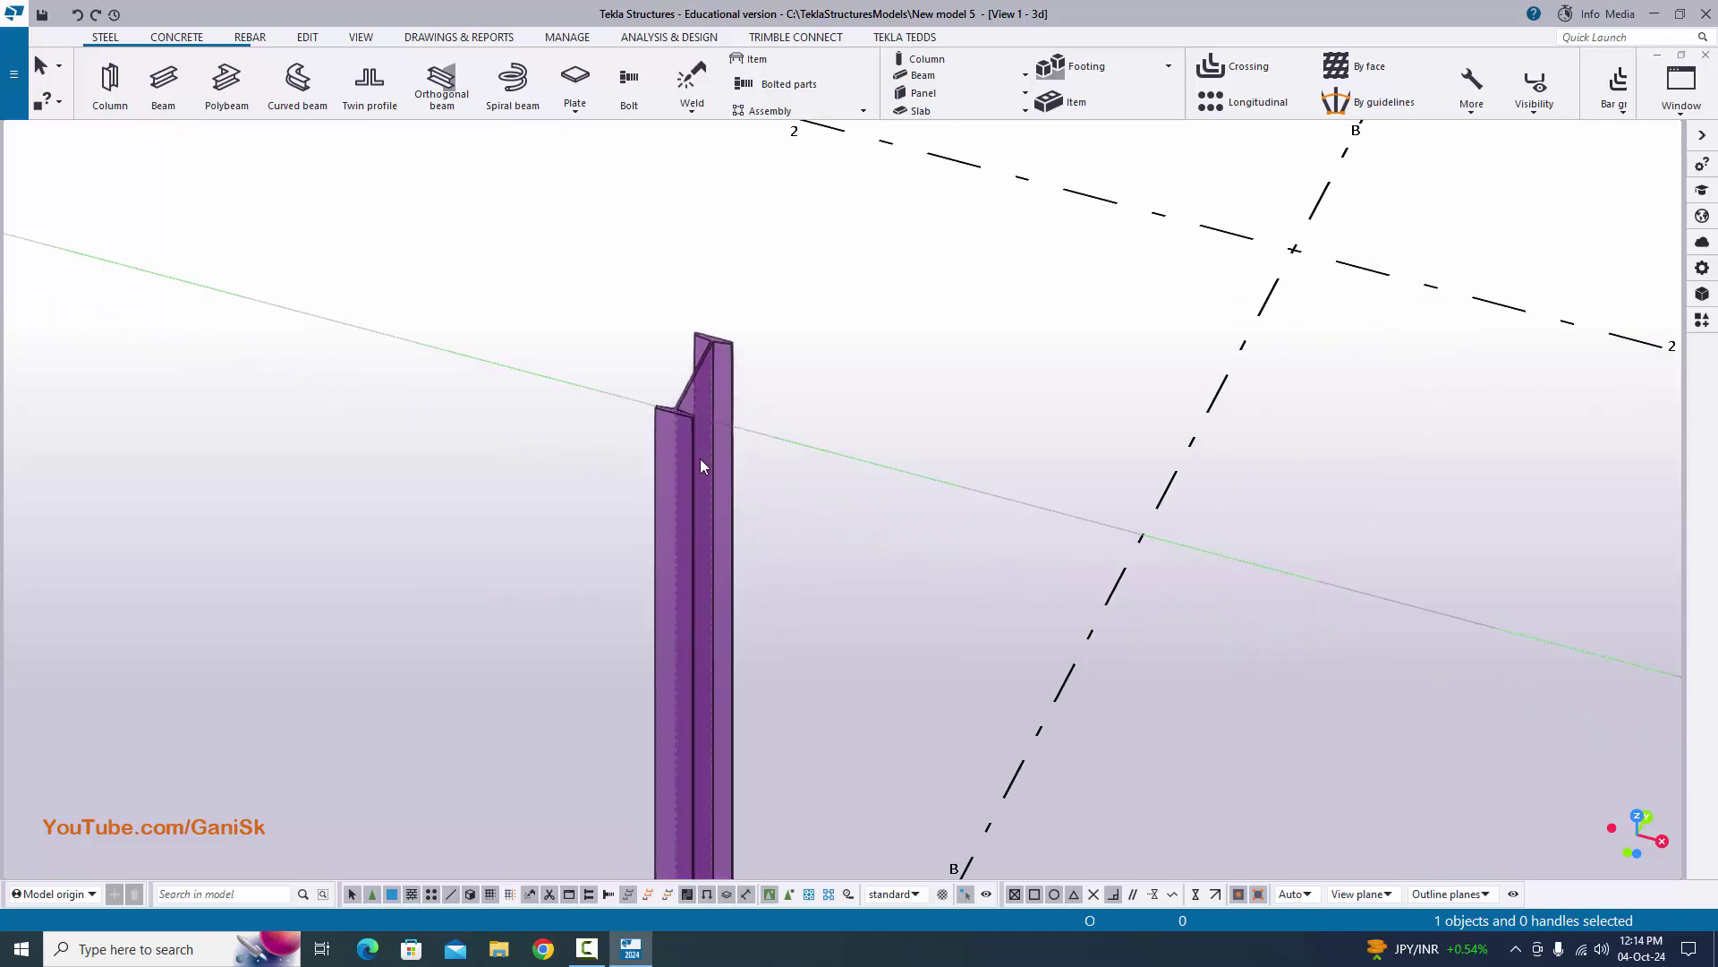
scroll(700, 475, up, 2)
- Apply the ISMC_Column preset so the column gets the ISMC400 profile, then redraw the view
double_click(686, 465)
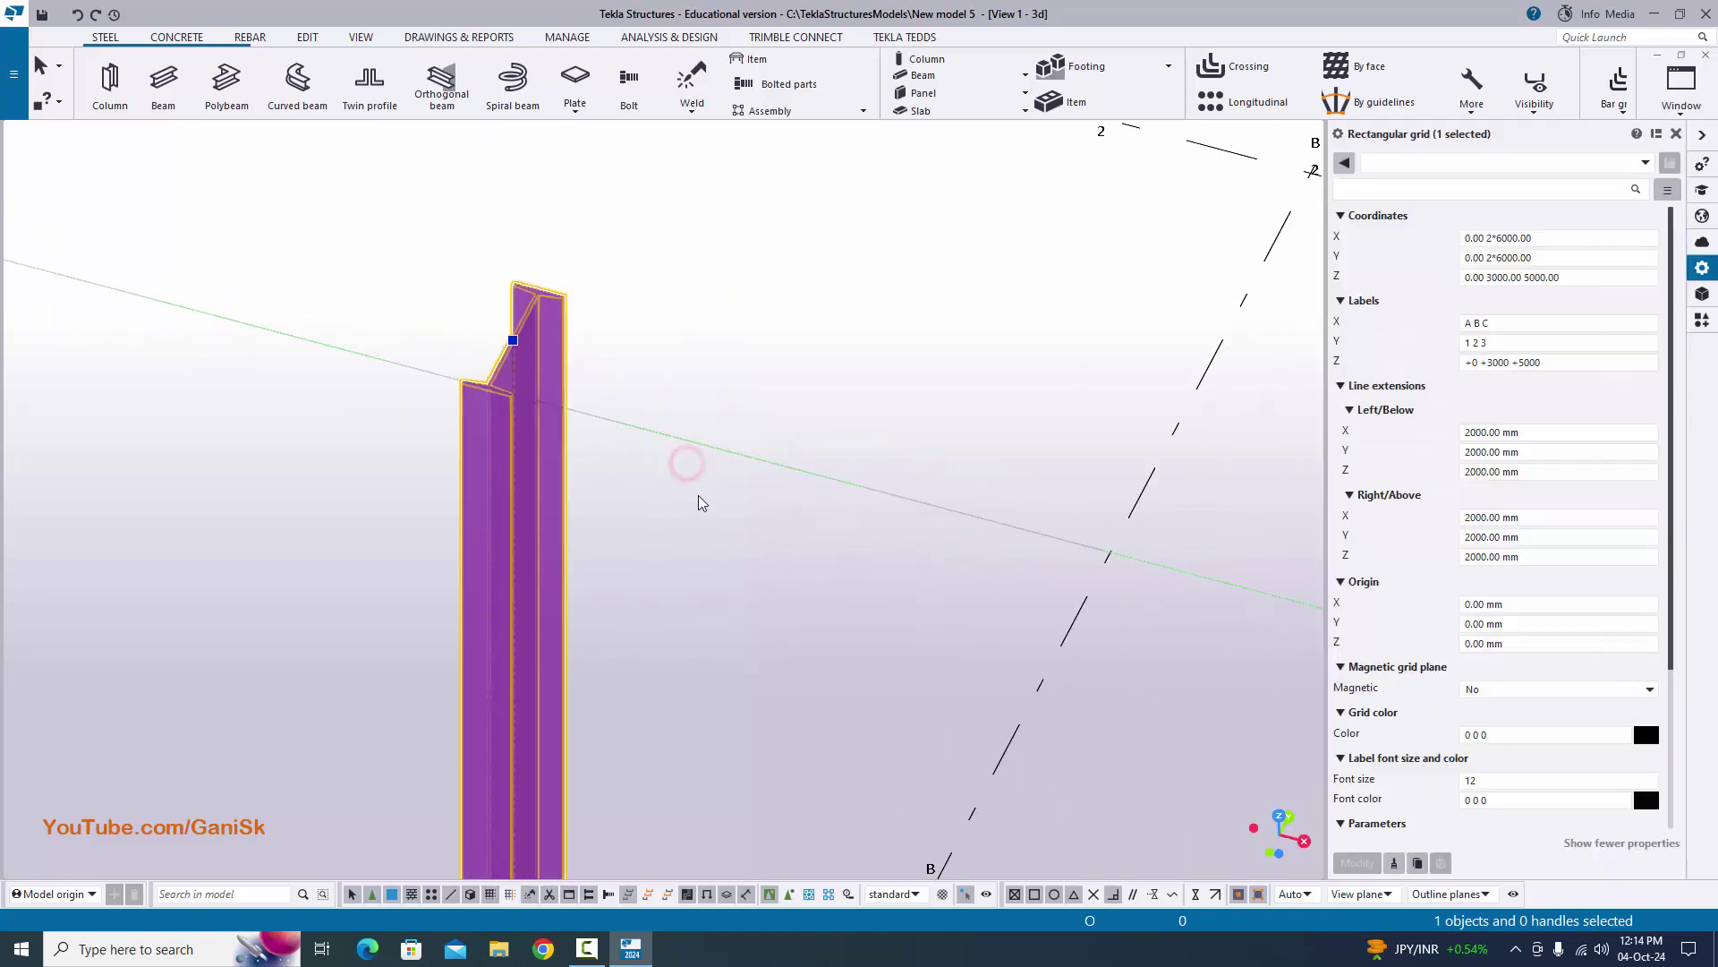
click(1533, 162)
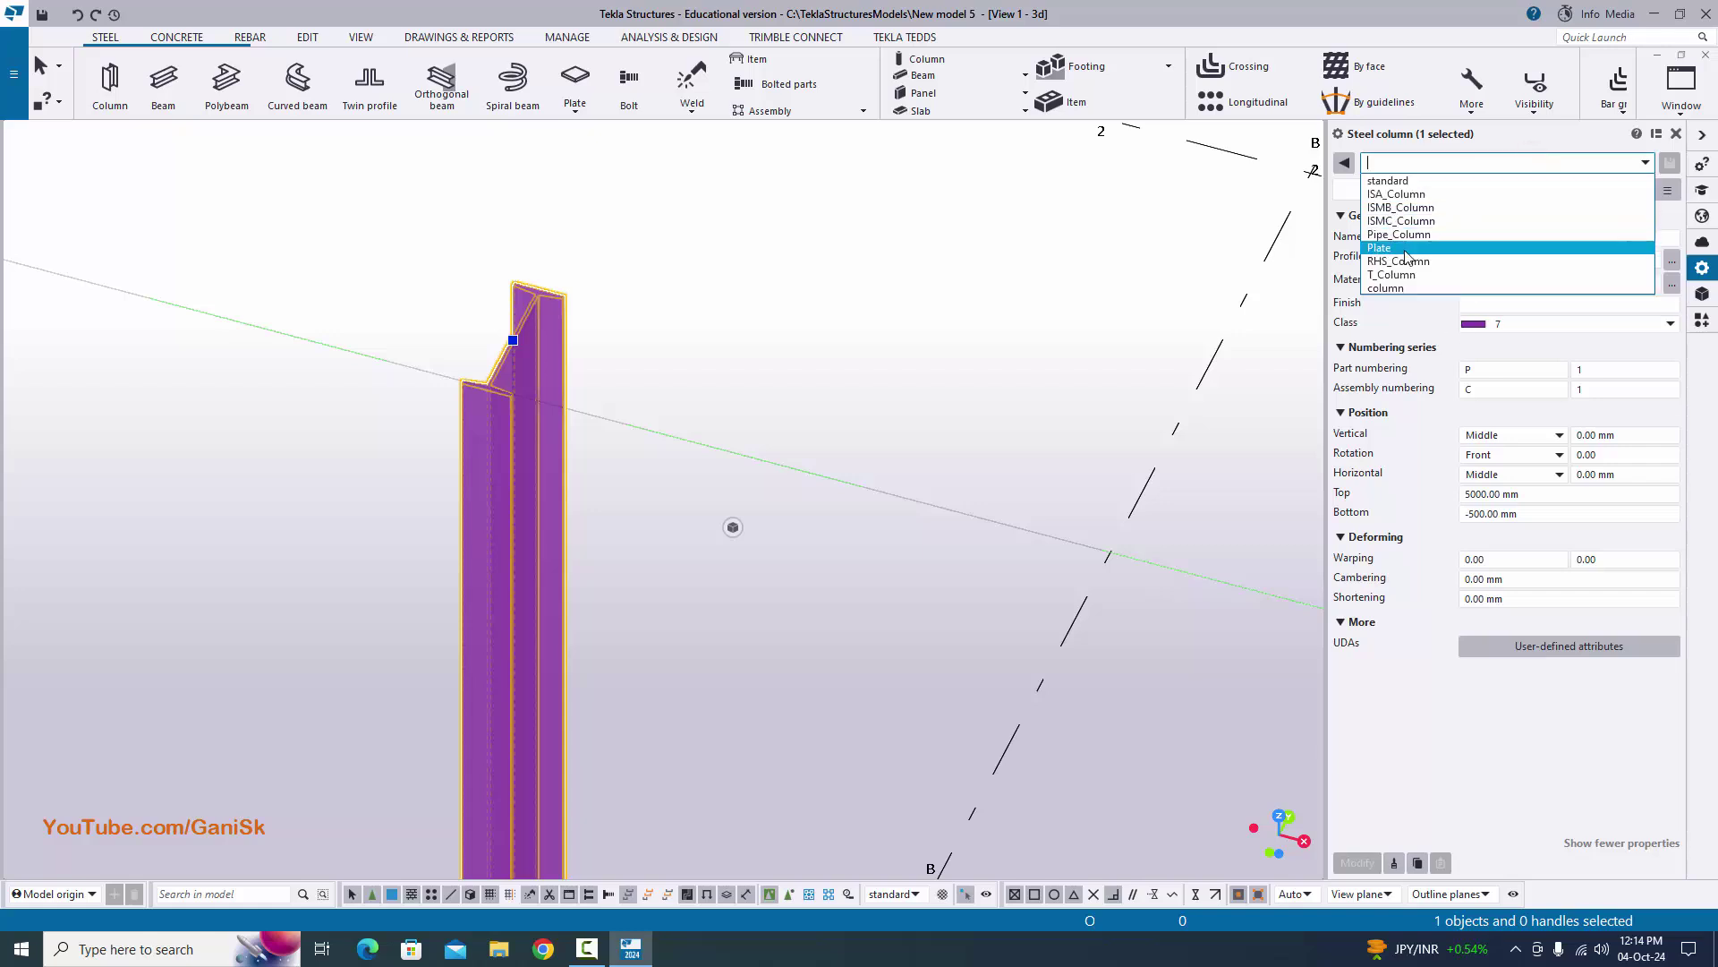
click(1416, 221)
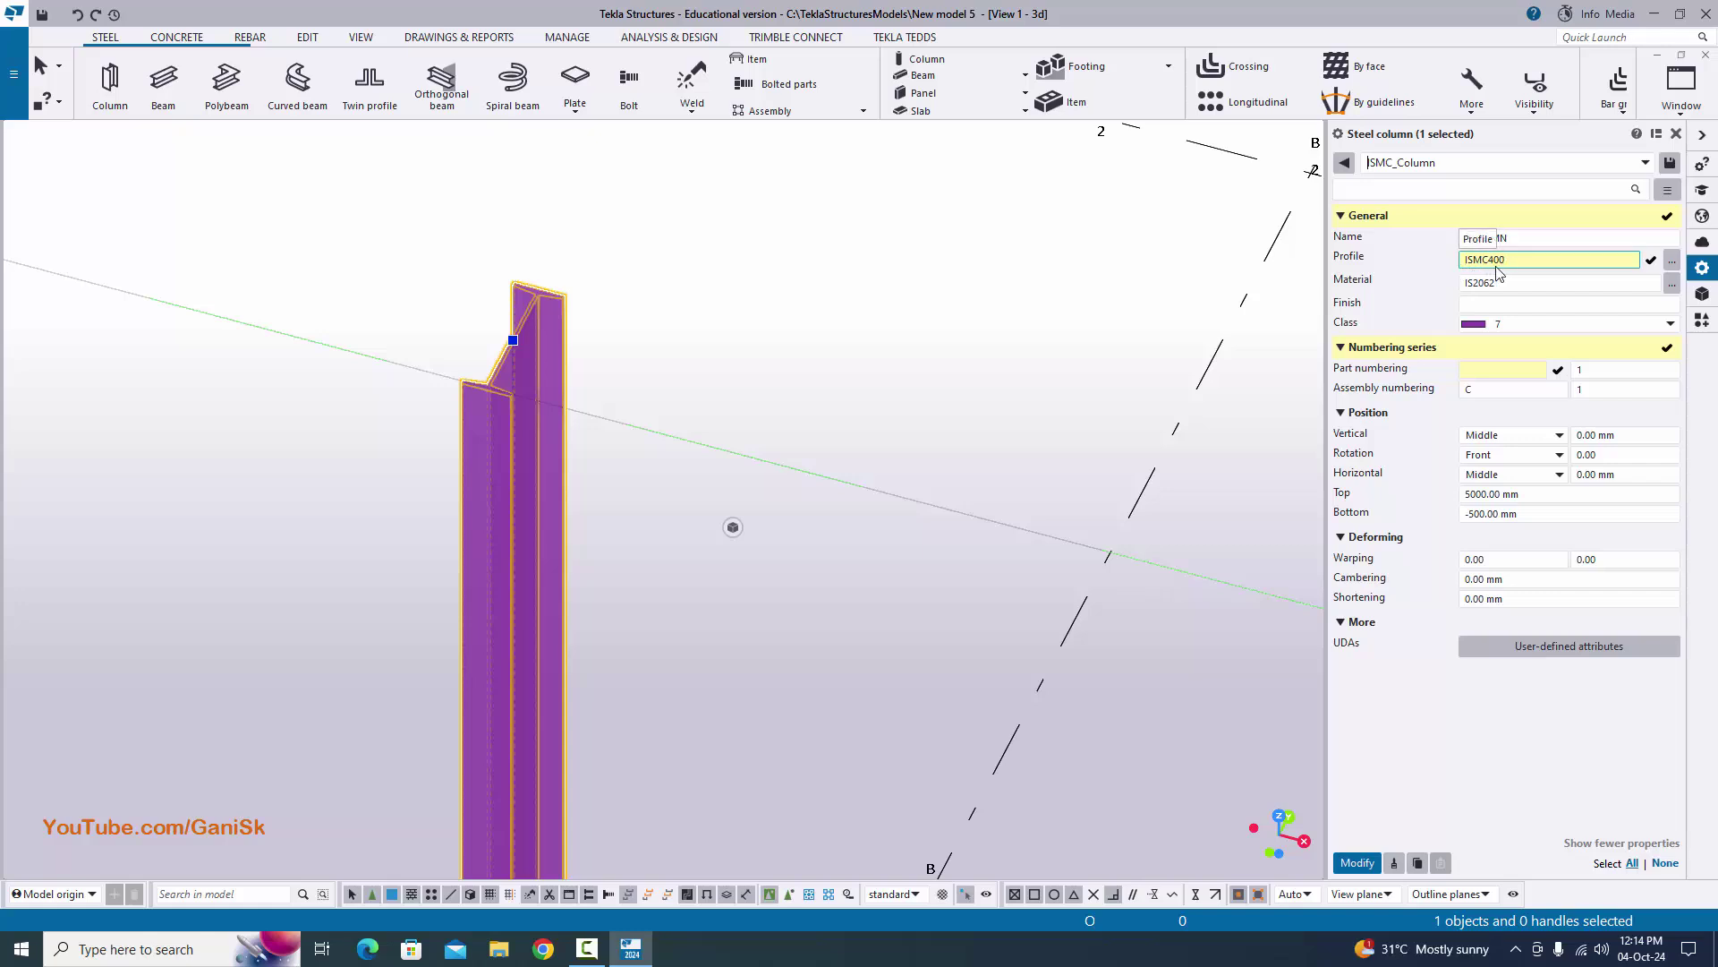
click(1360, 866)
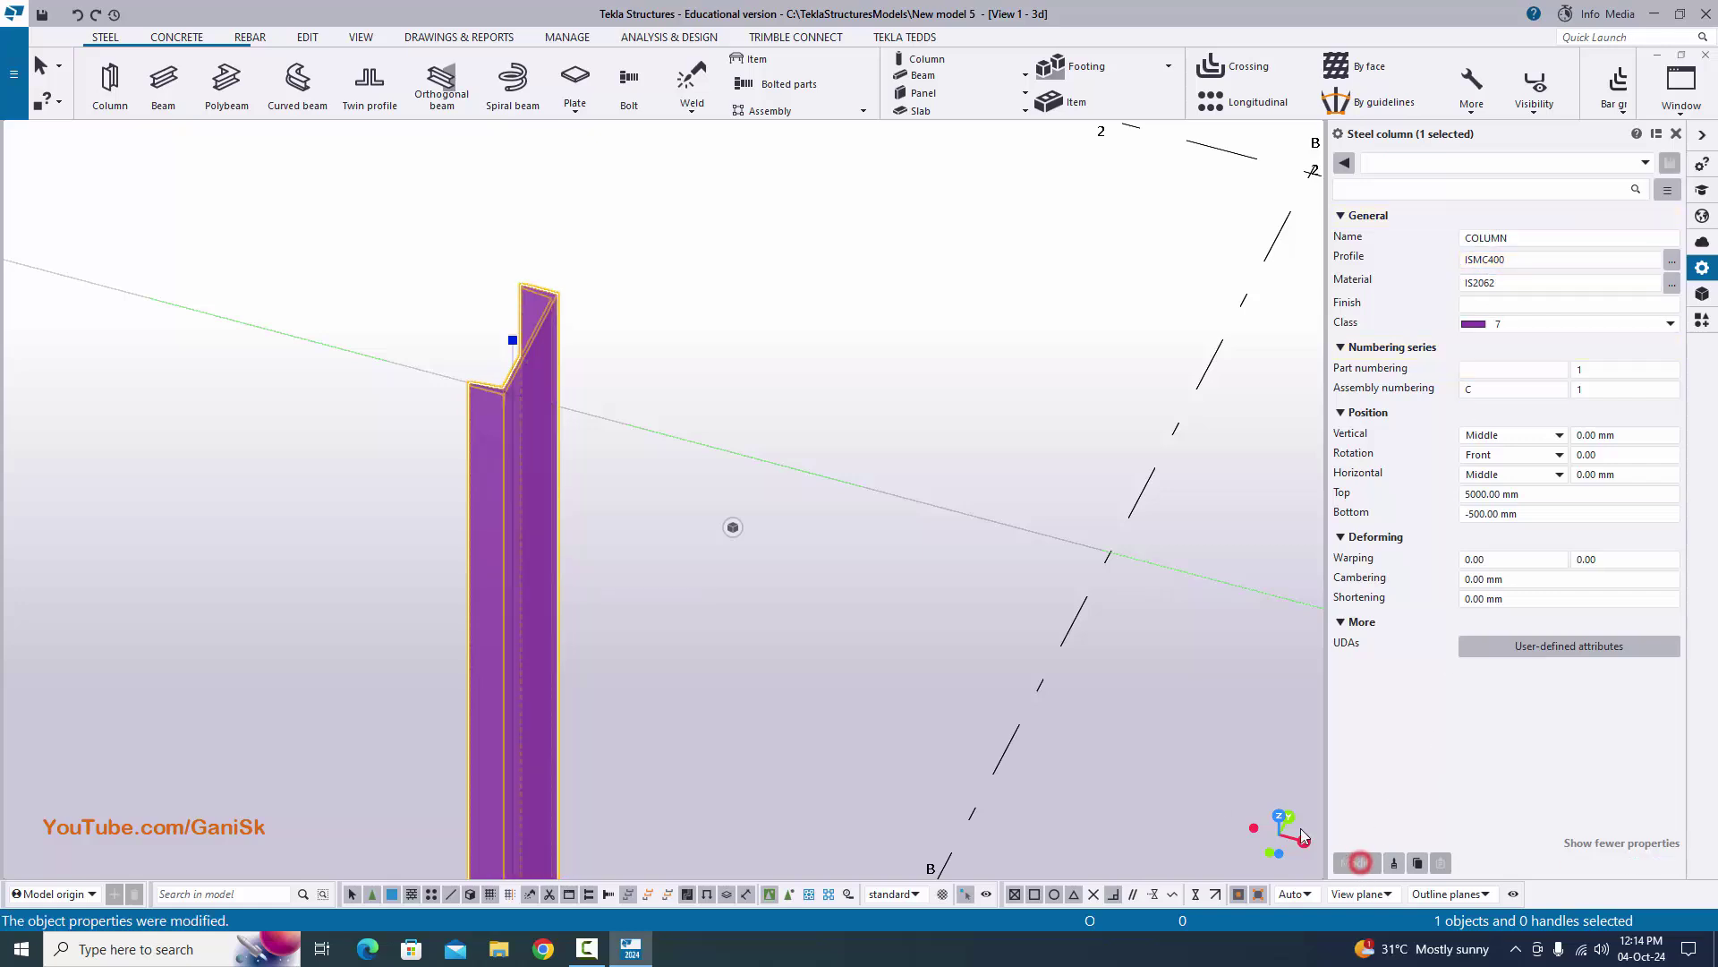
click(746, 285)
right_click(746, 261)
click(788, 351)
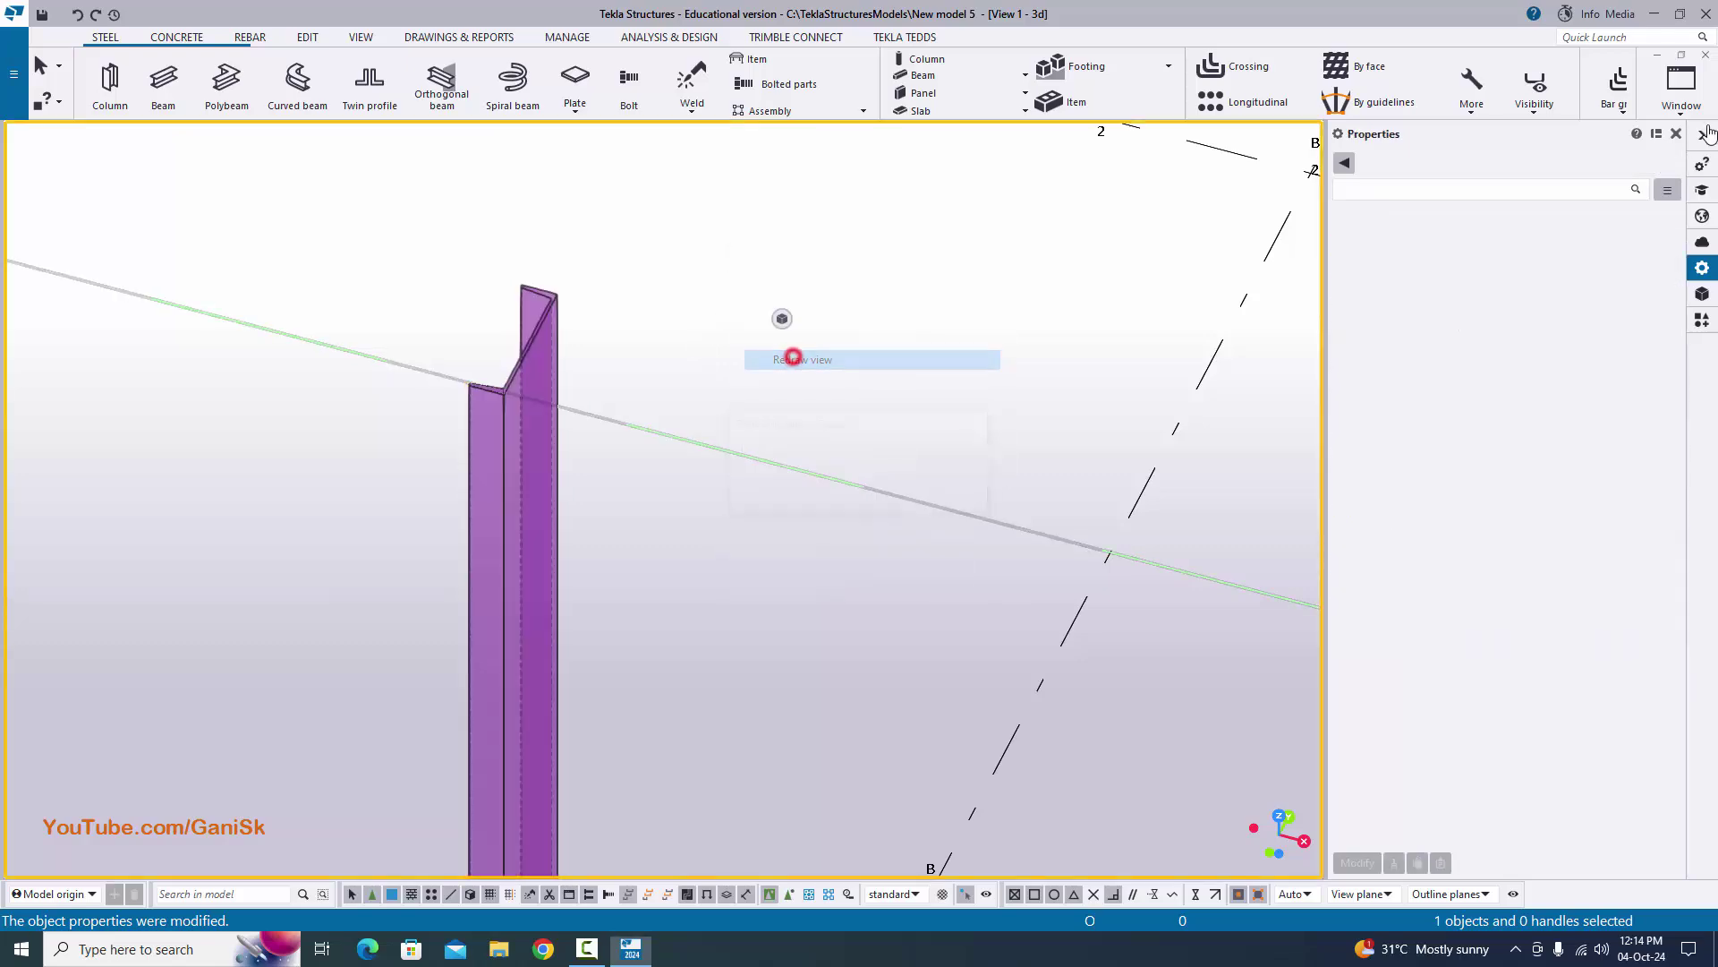
click(1676, 134)
scroll(718, 336, down, 6)
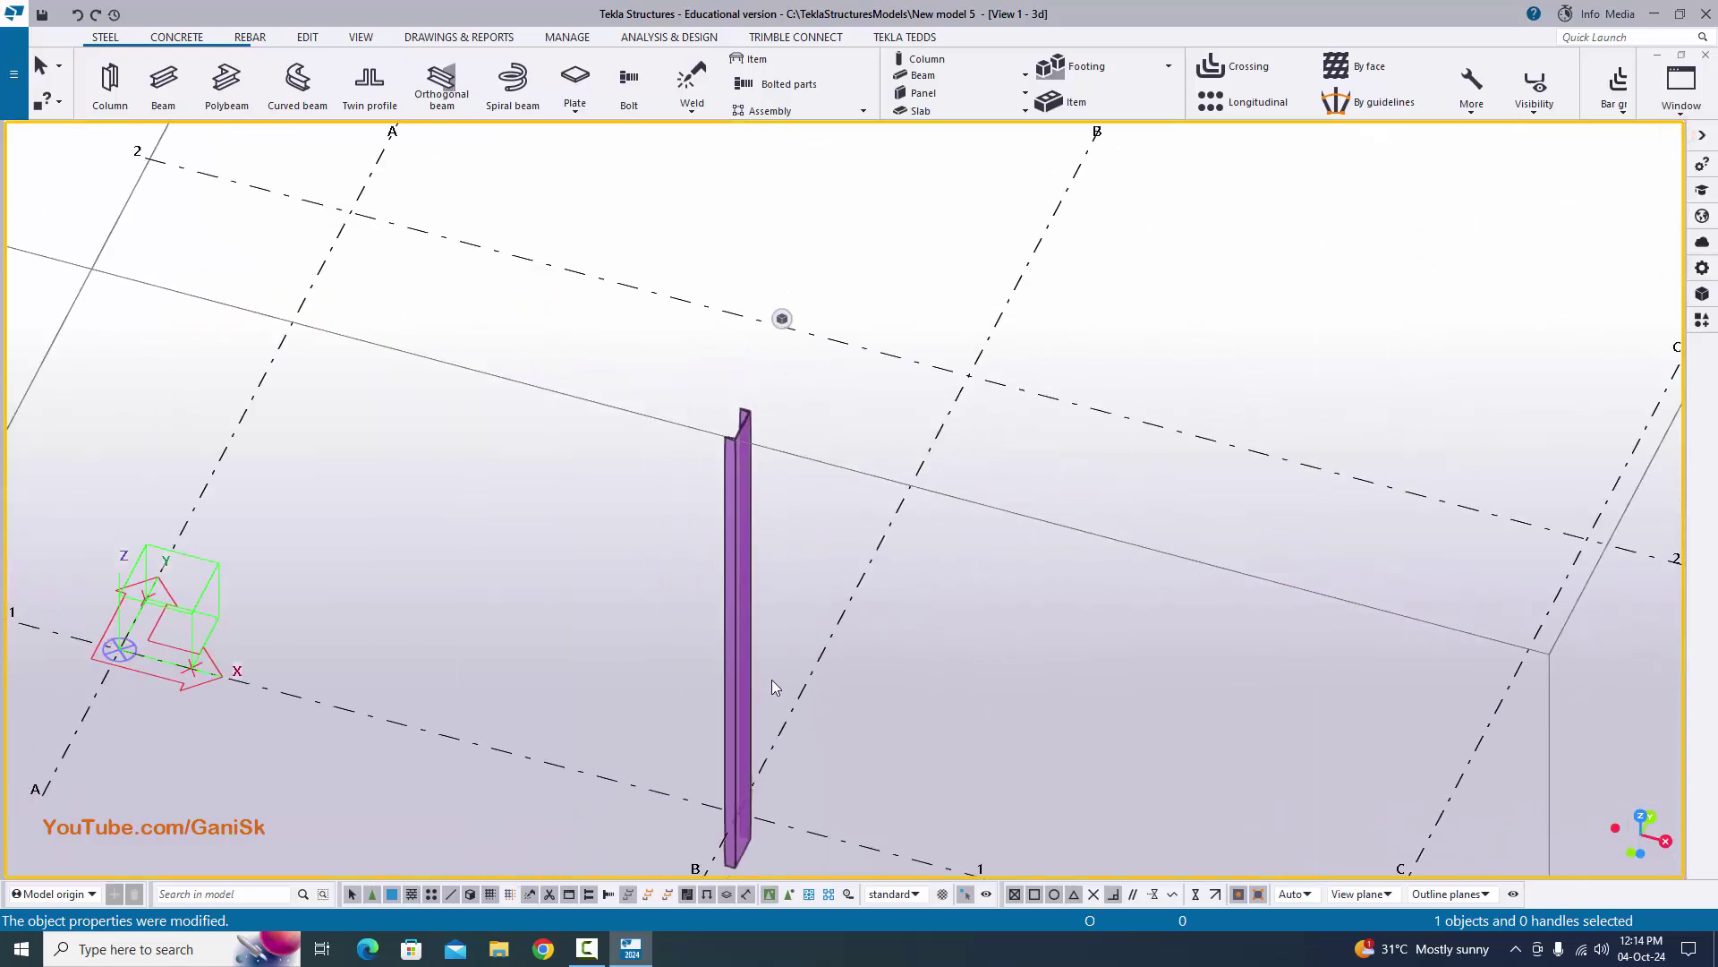
- Set the column's bottom level to 0 and top level to 6000
scroll(836, 474, up, 5)
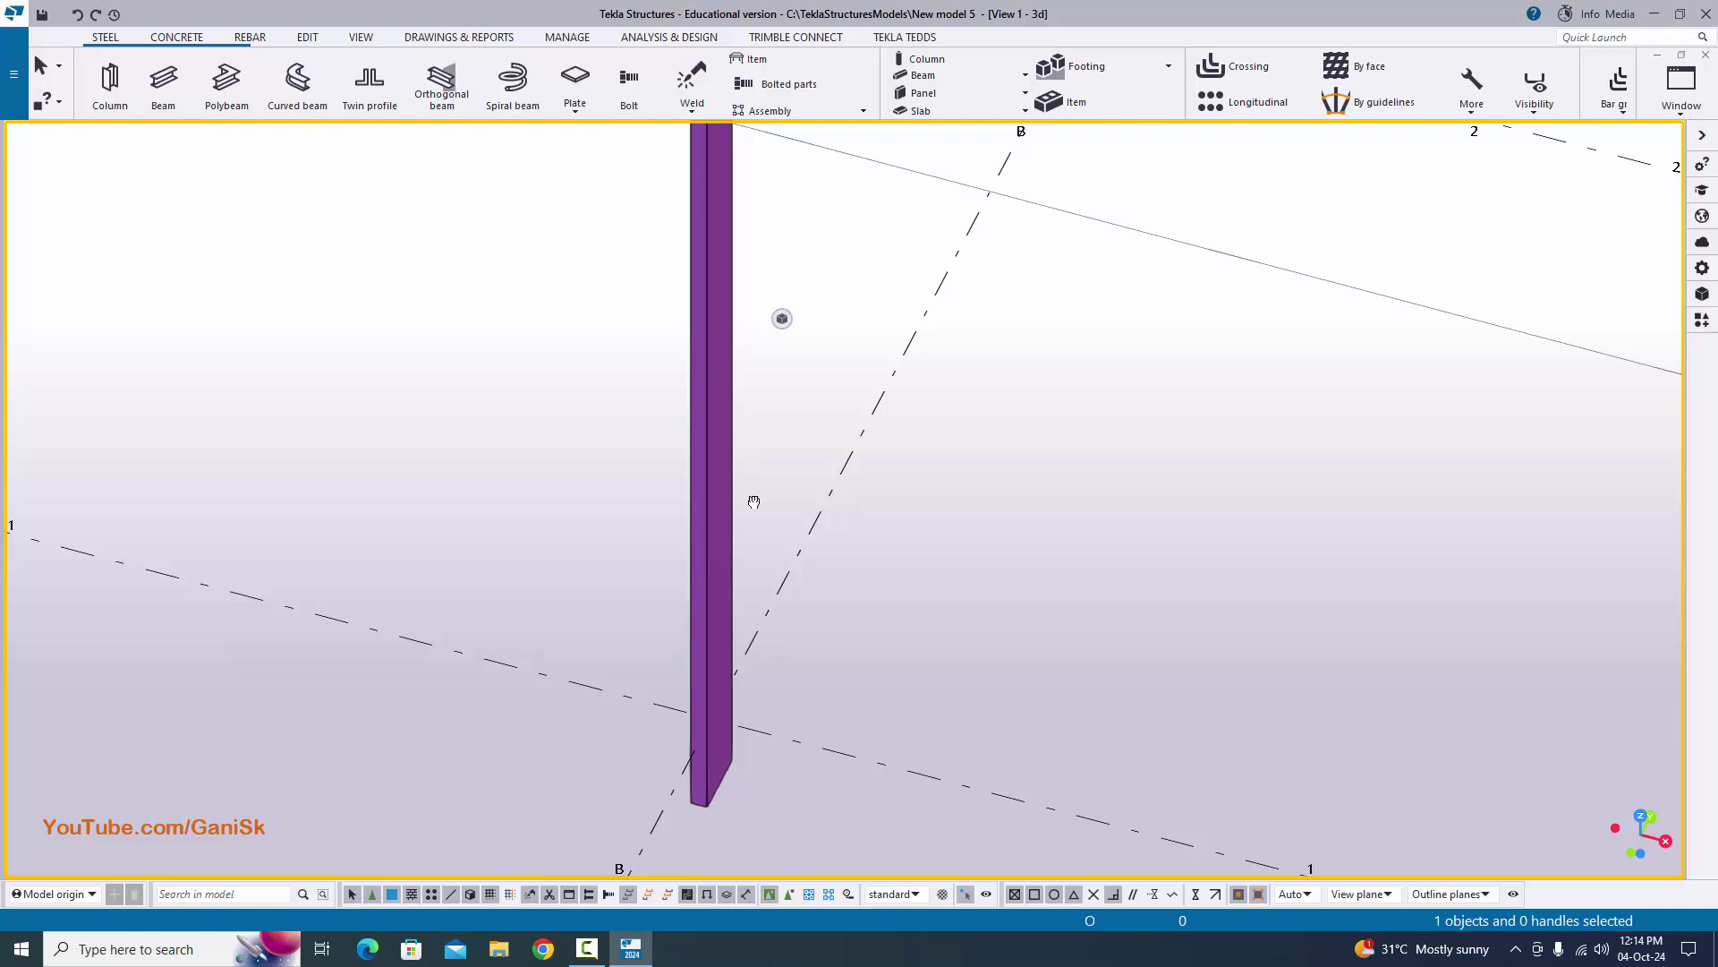
scroll(753, 501, down, 3)
double_click(721, 402)
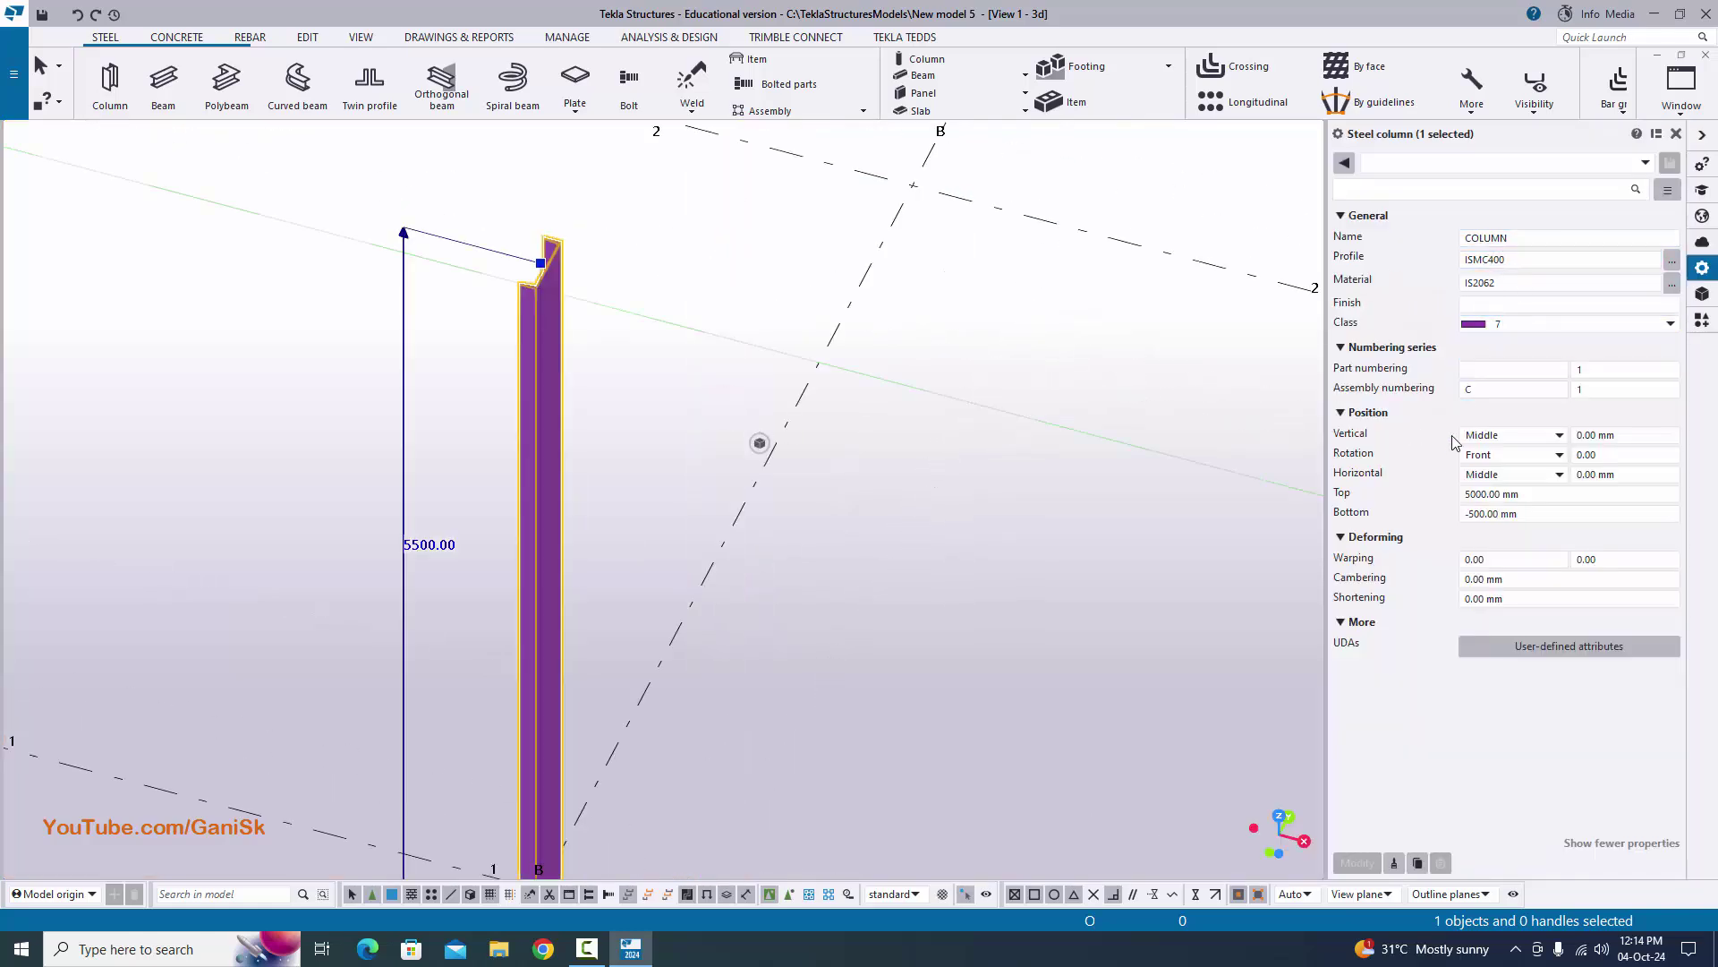
text(0)
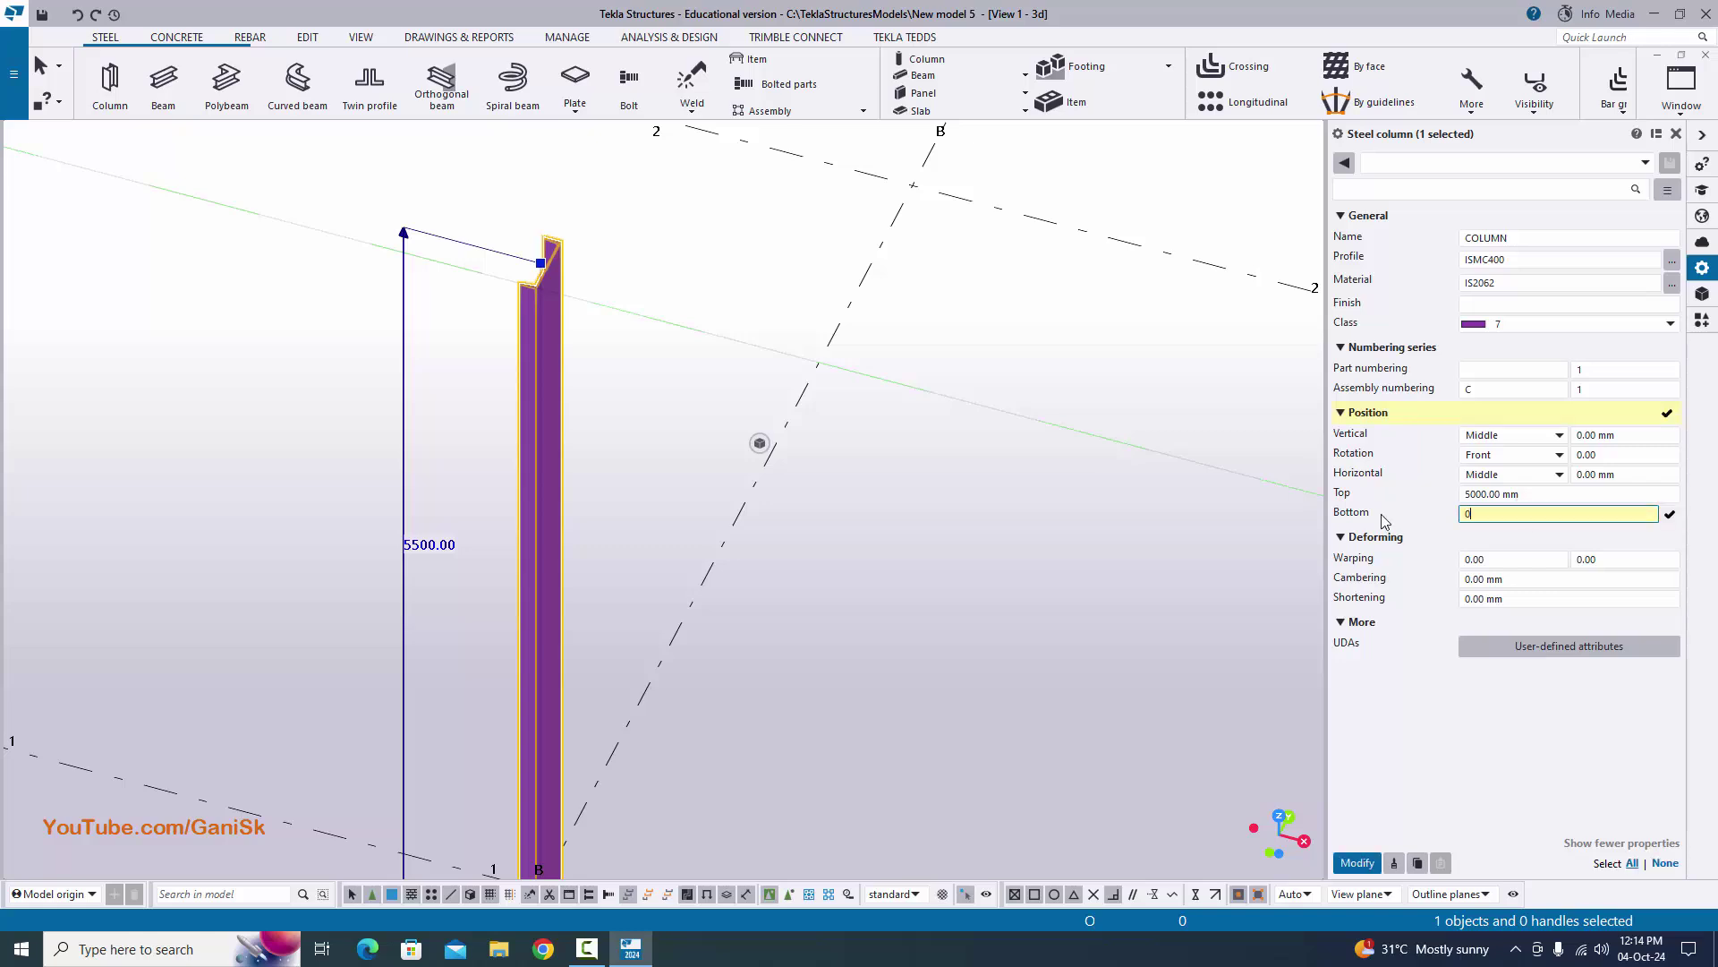
click(1533, 494)
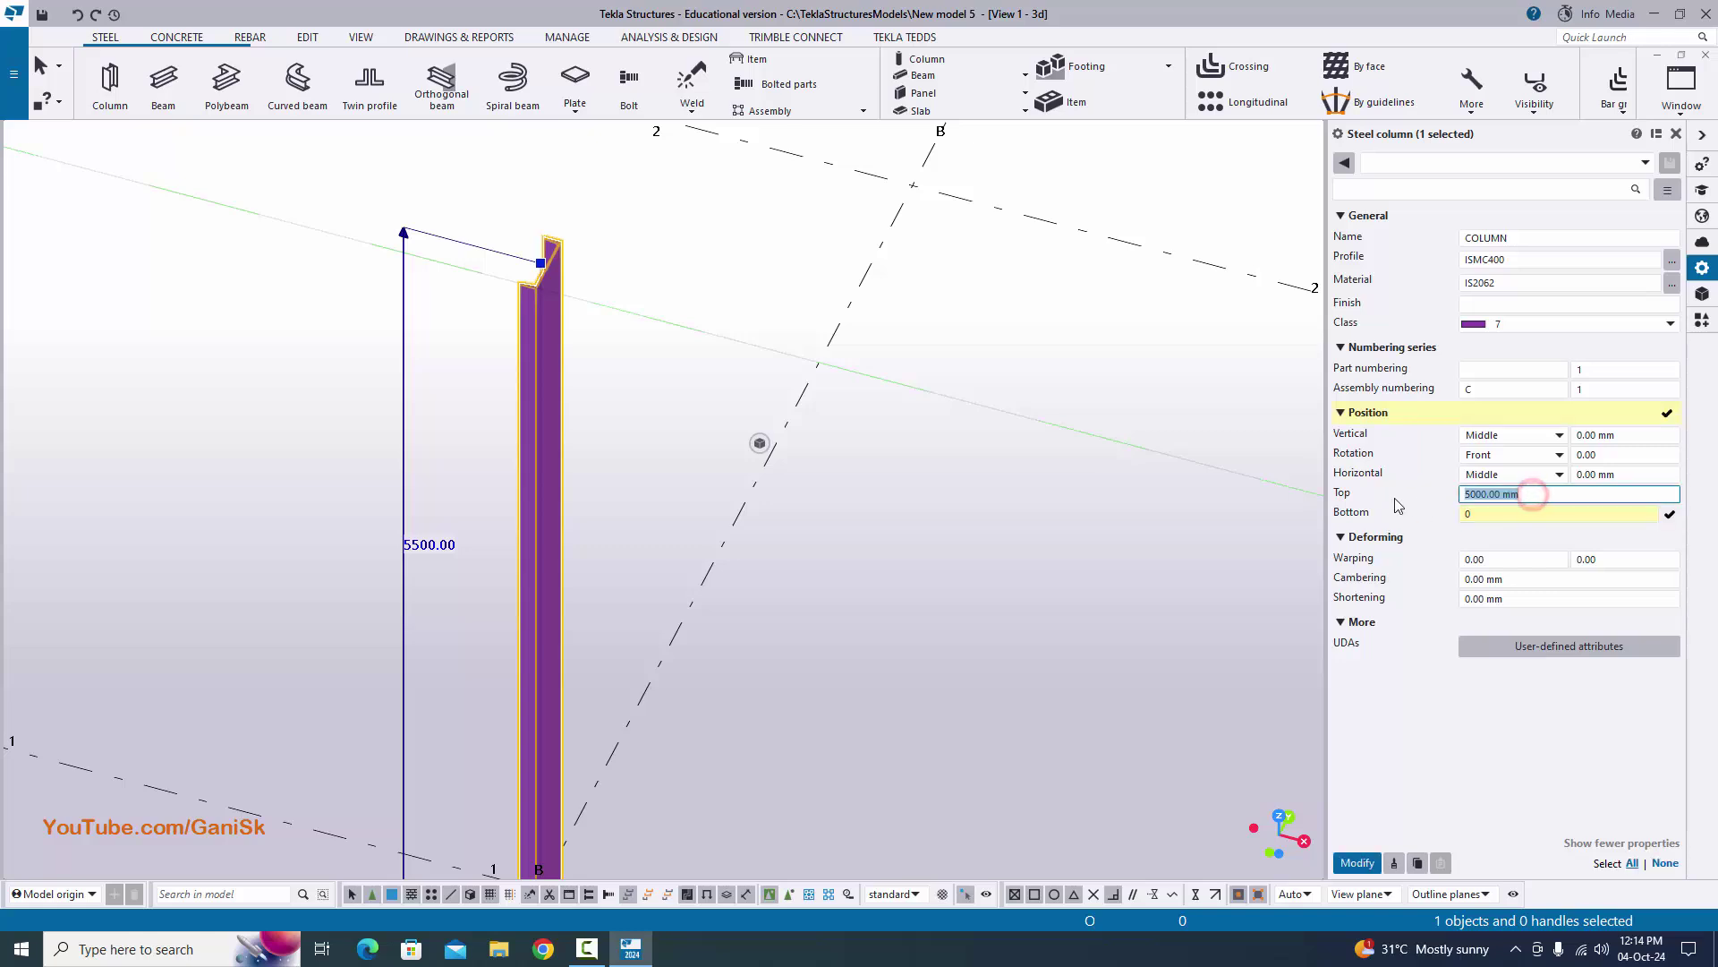
text(60)
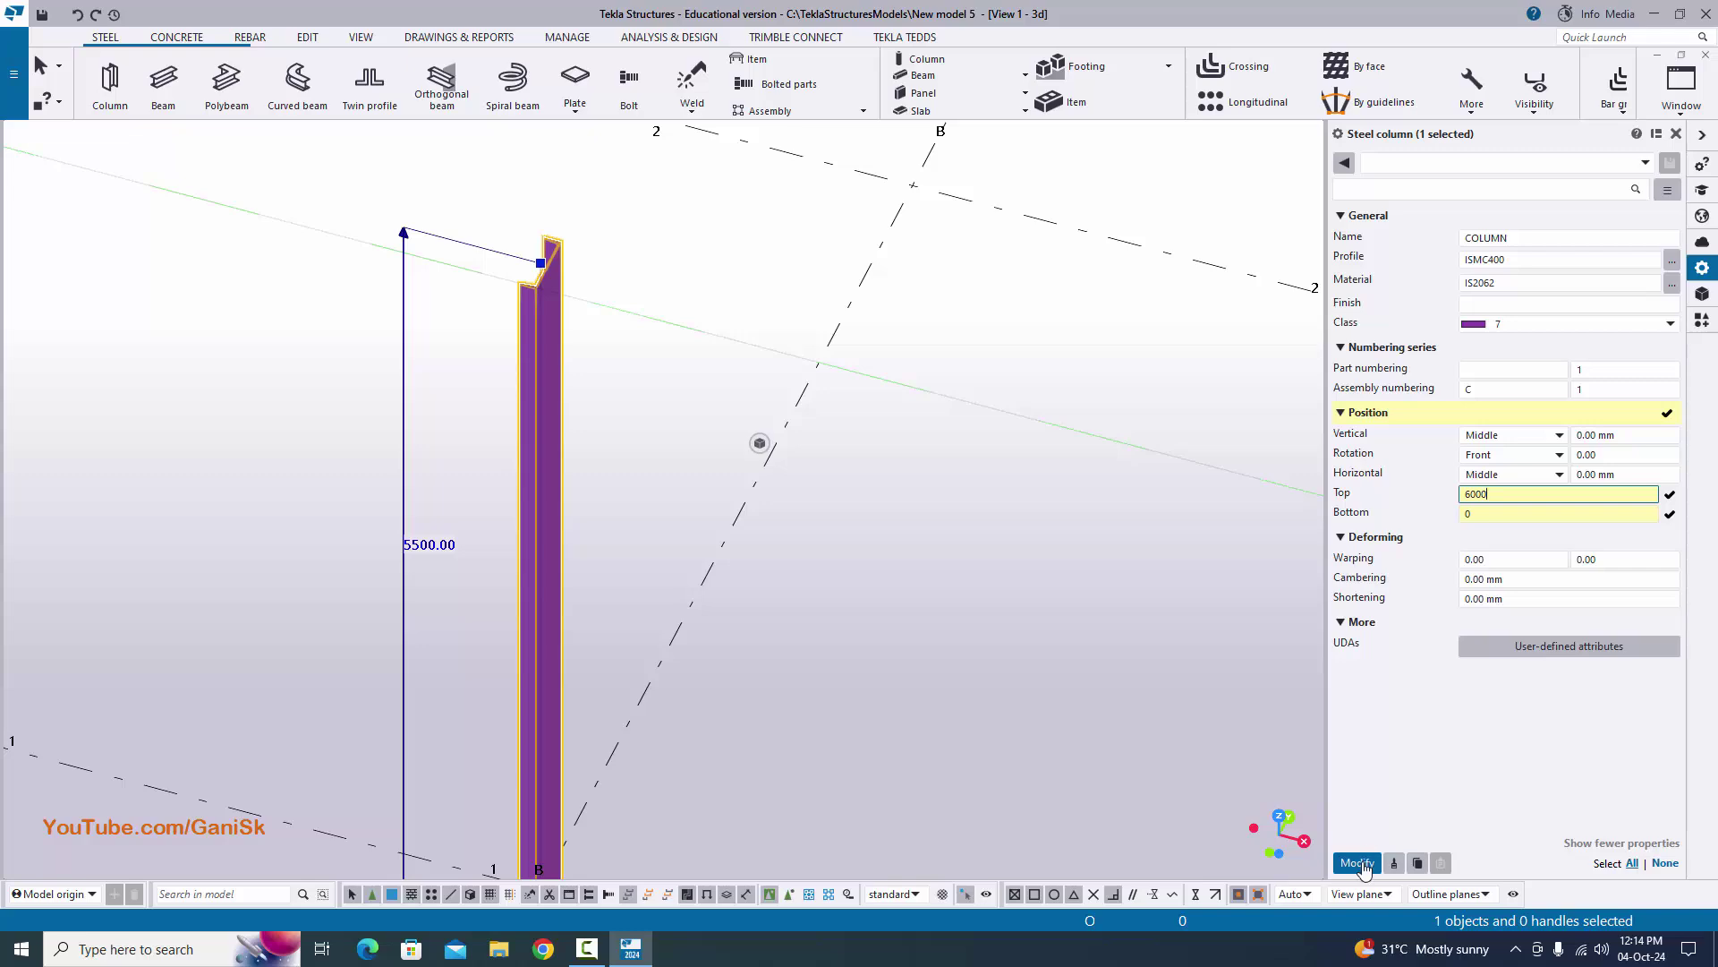
text(00)
click(1358, 862)
- Orbit the 3D view to check the 6000 mm column, then bring up the named views list
scroll(1067, 702, down, 3)
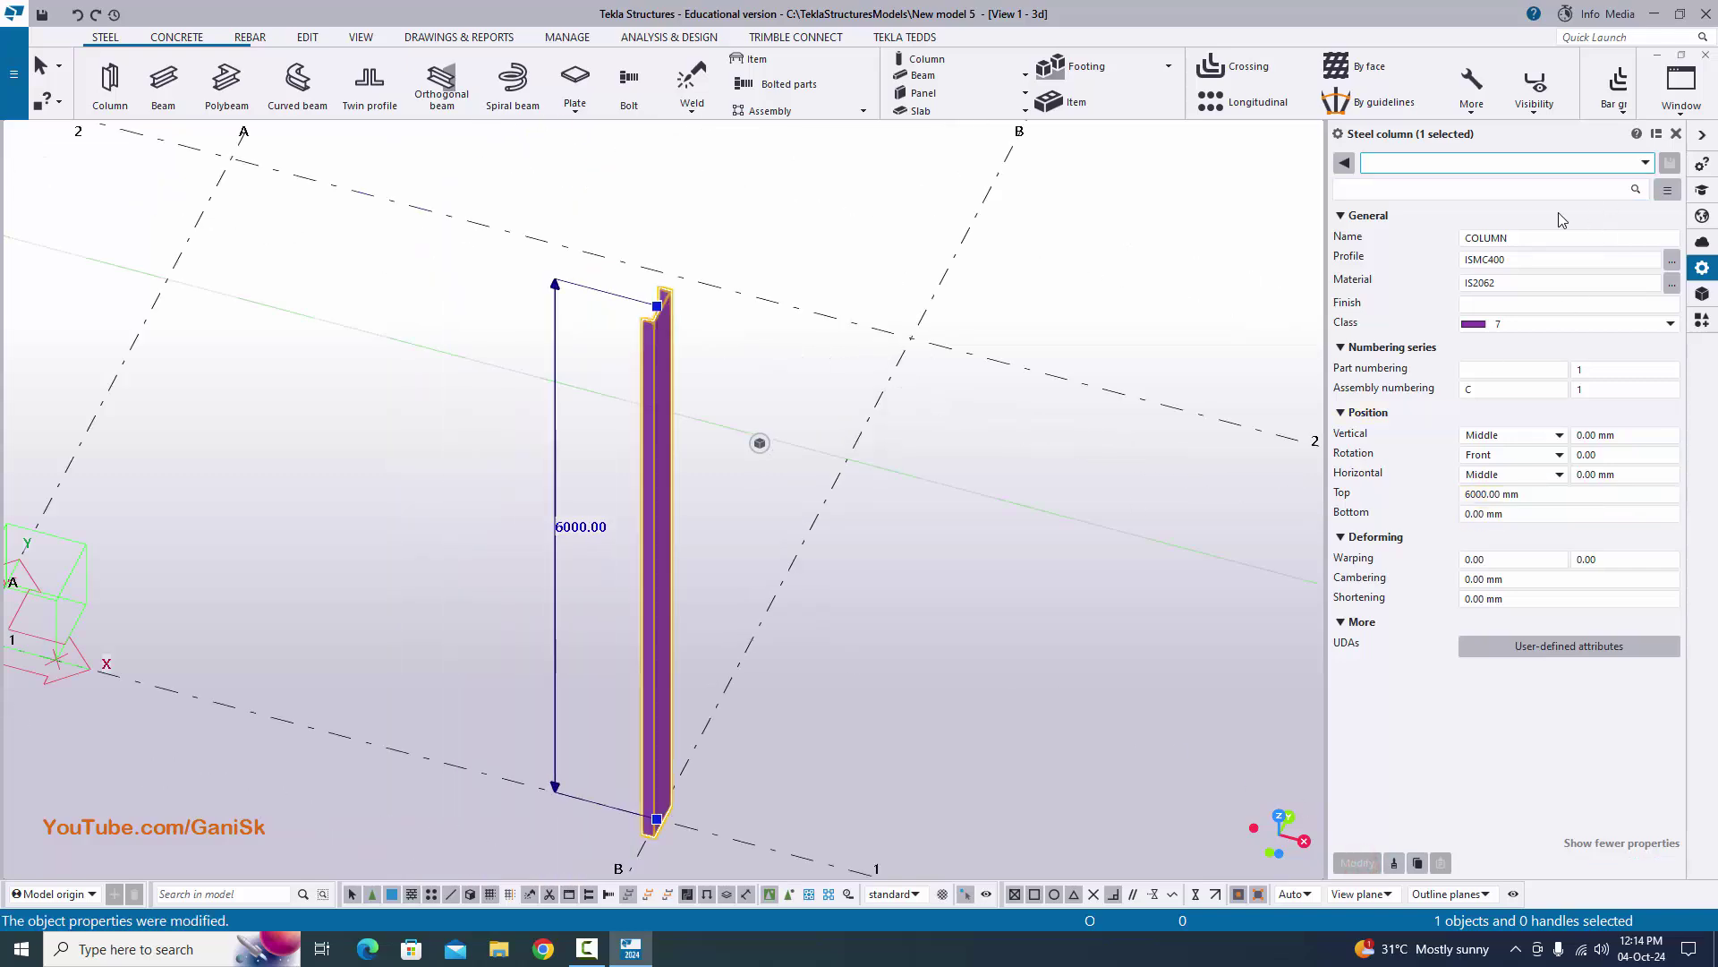
ctrl+middle_drag(816, 515, 929, 561)
scroll(814, 636, down, 2)
ctrl+middle_drag(813, 636, 952, 666)
scroll(1129, 815, up, 2)
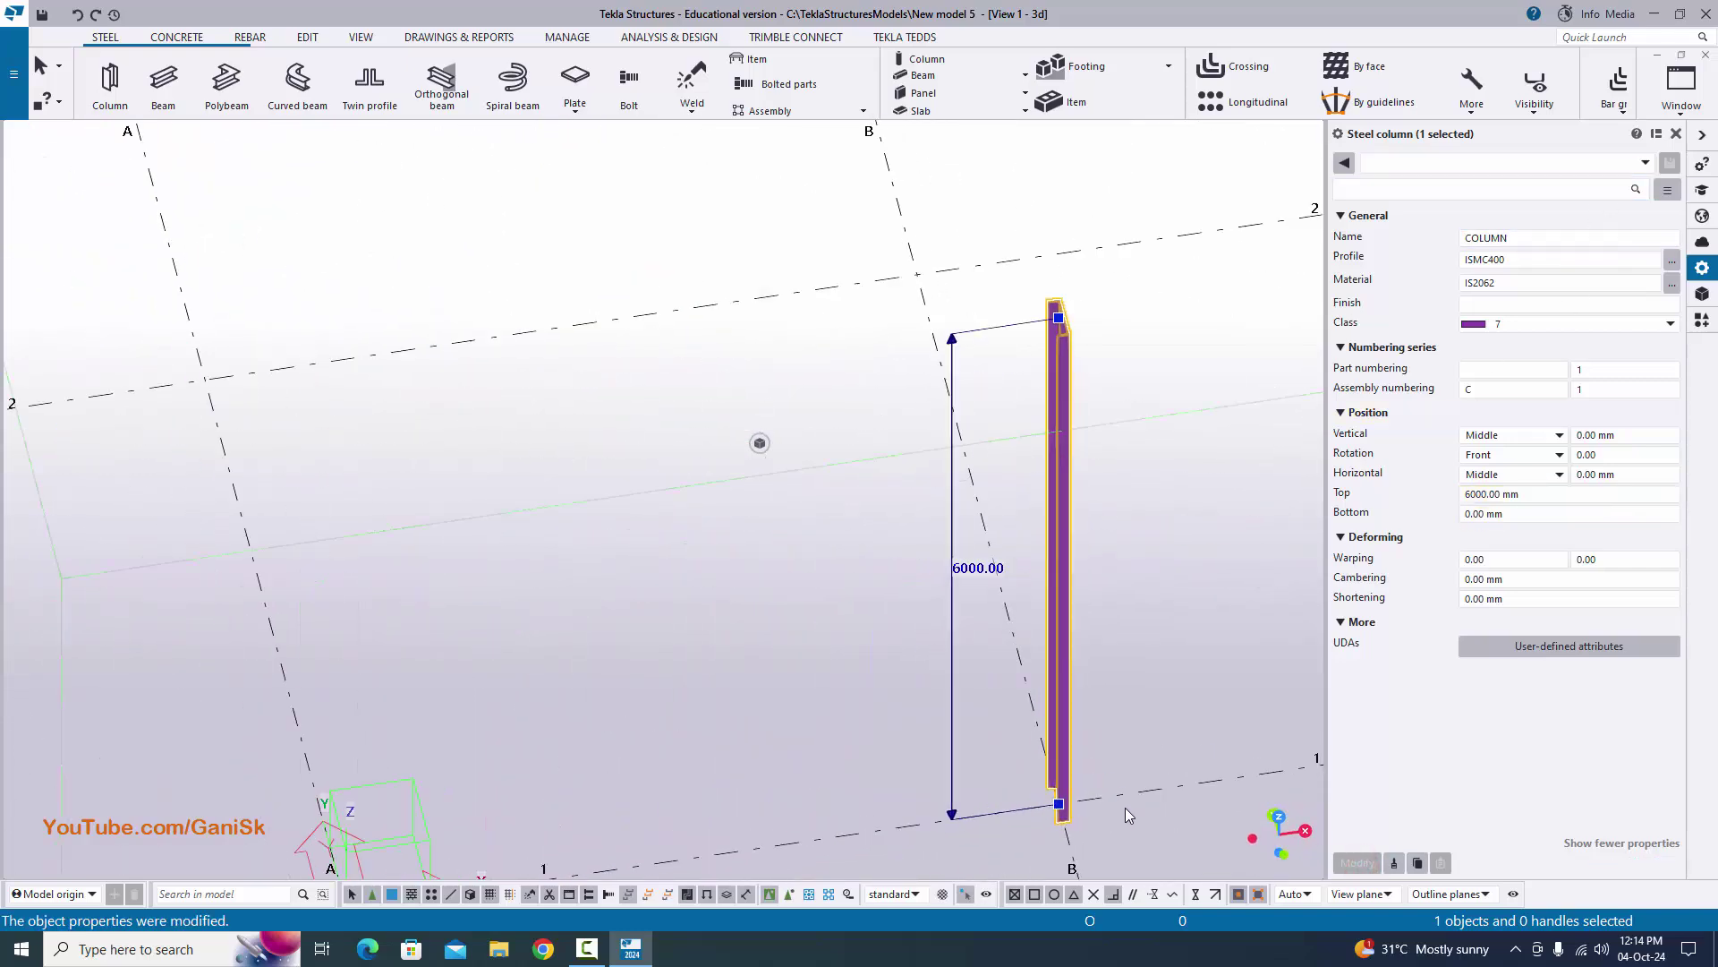
ctrl+middle_drag(1127, 815, 1125, 780)
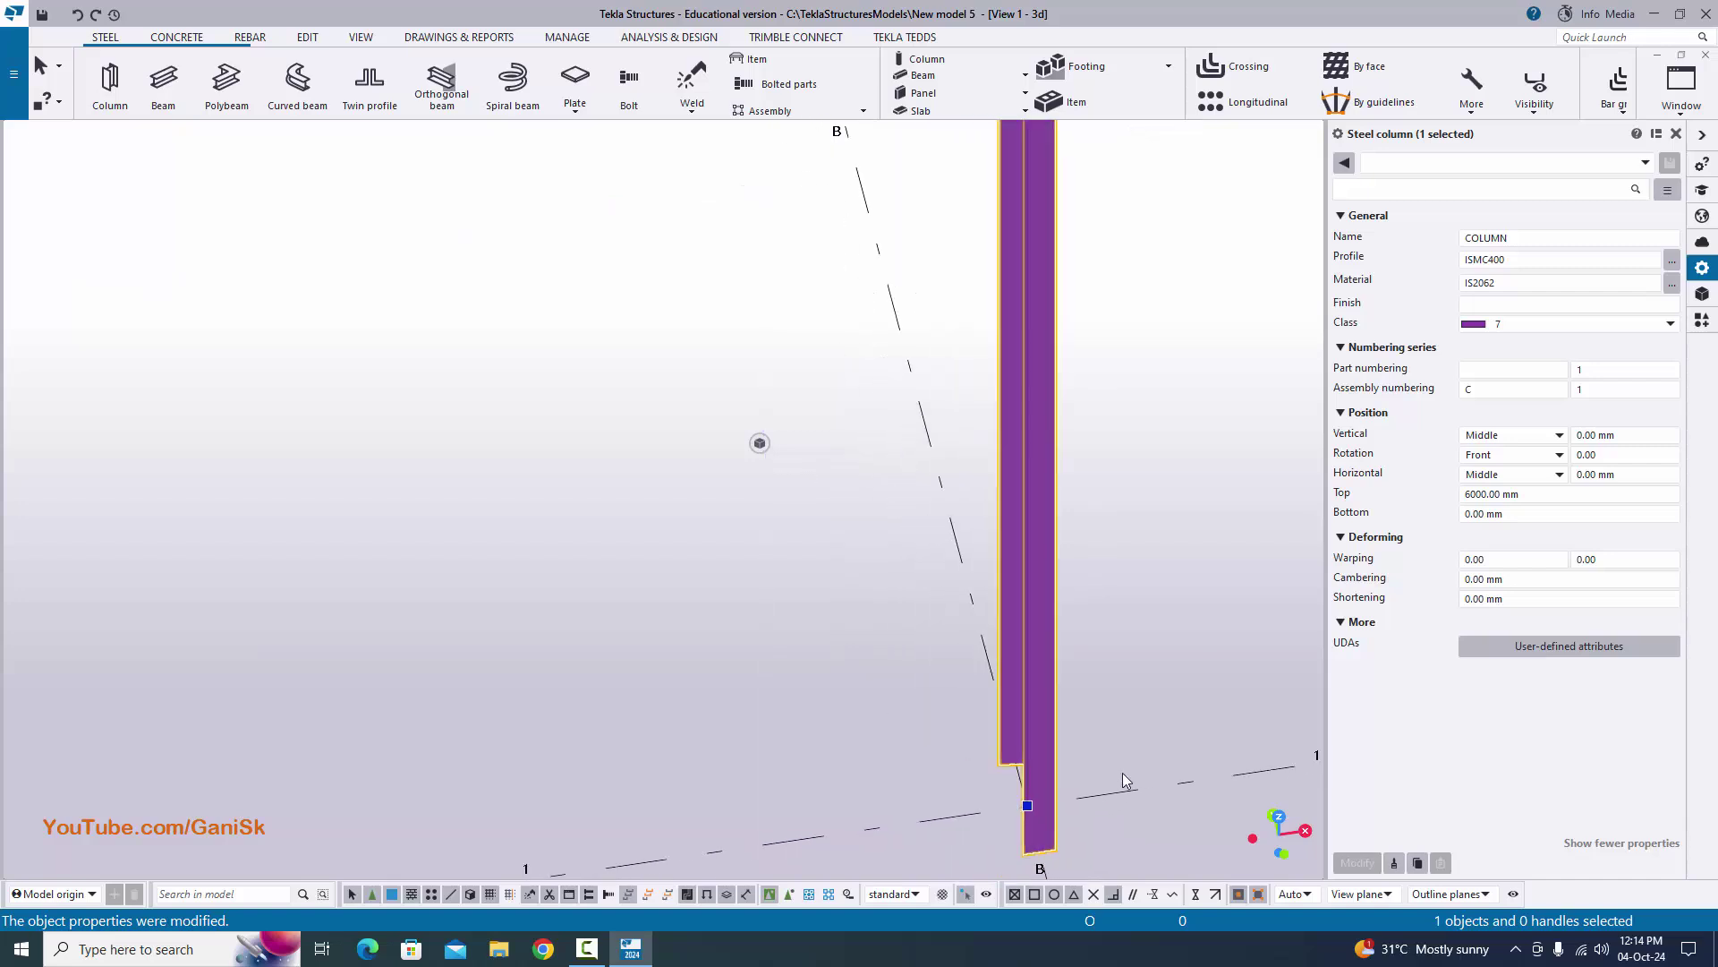
scroll(1229, 323, down, 1)
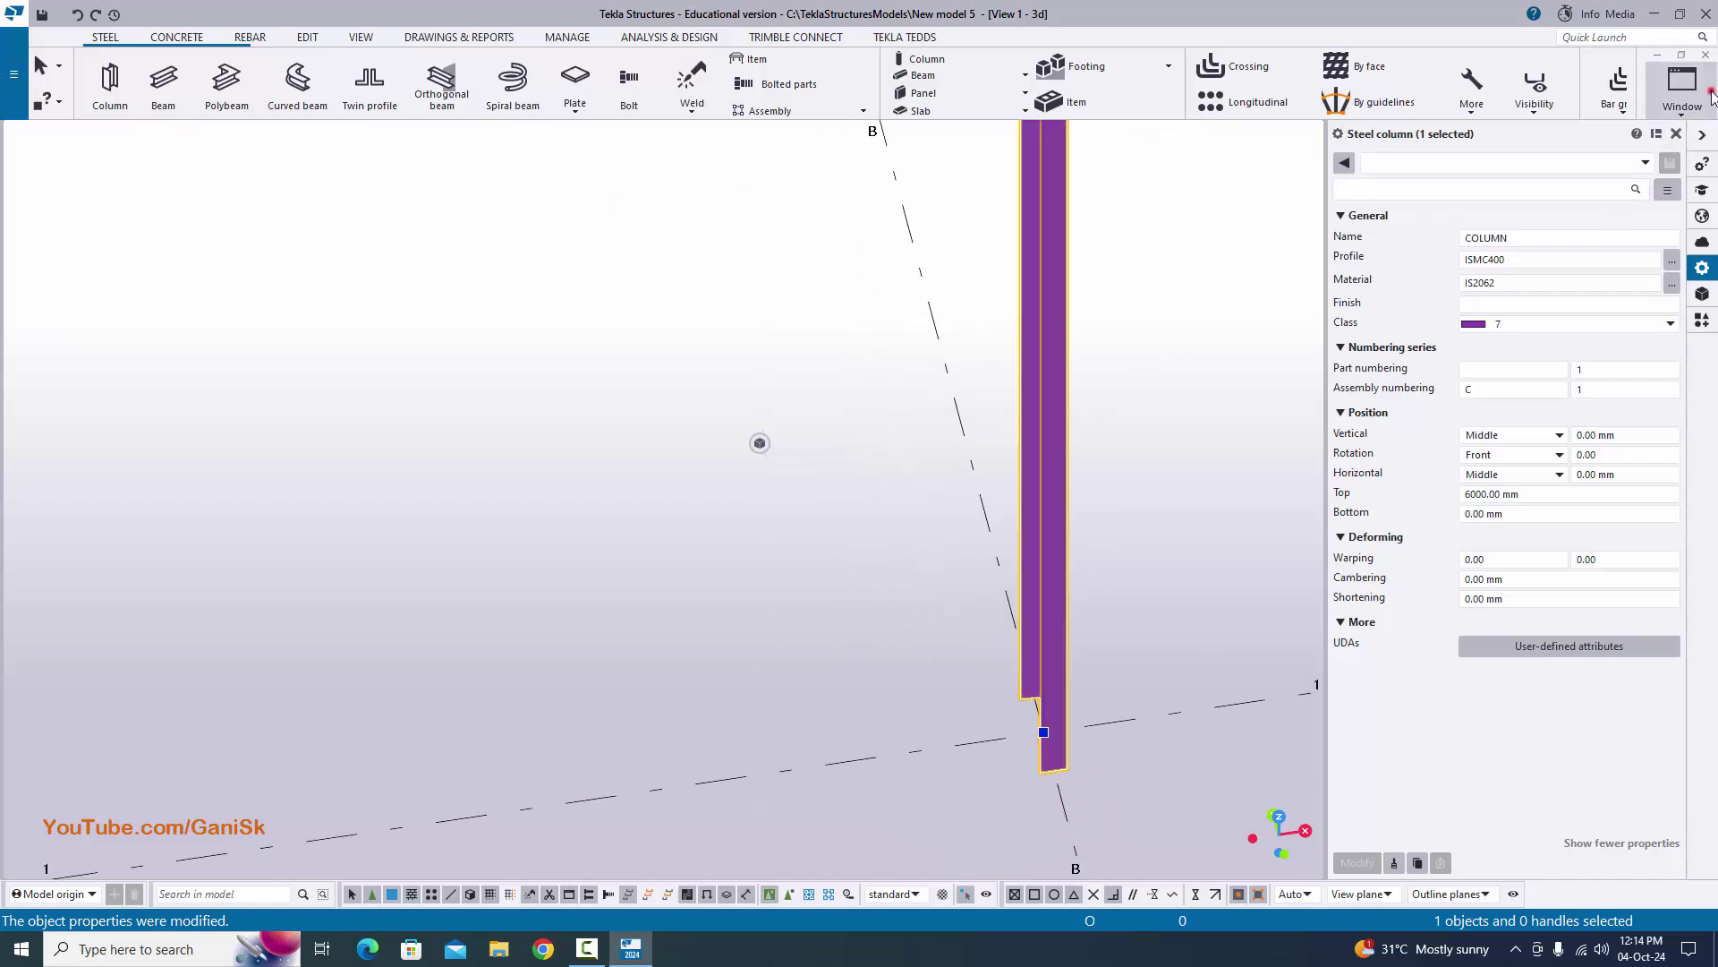
click(1680, 85)
click(1641, 215)
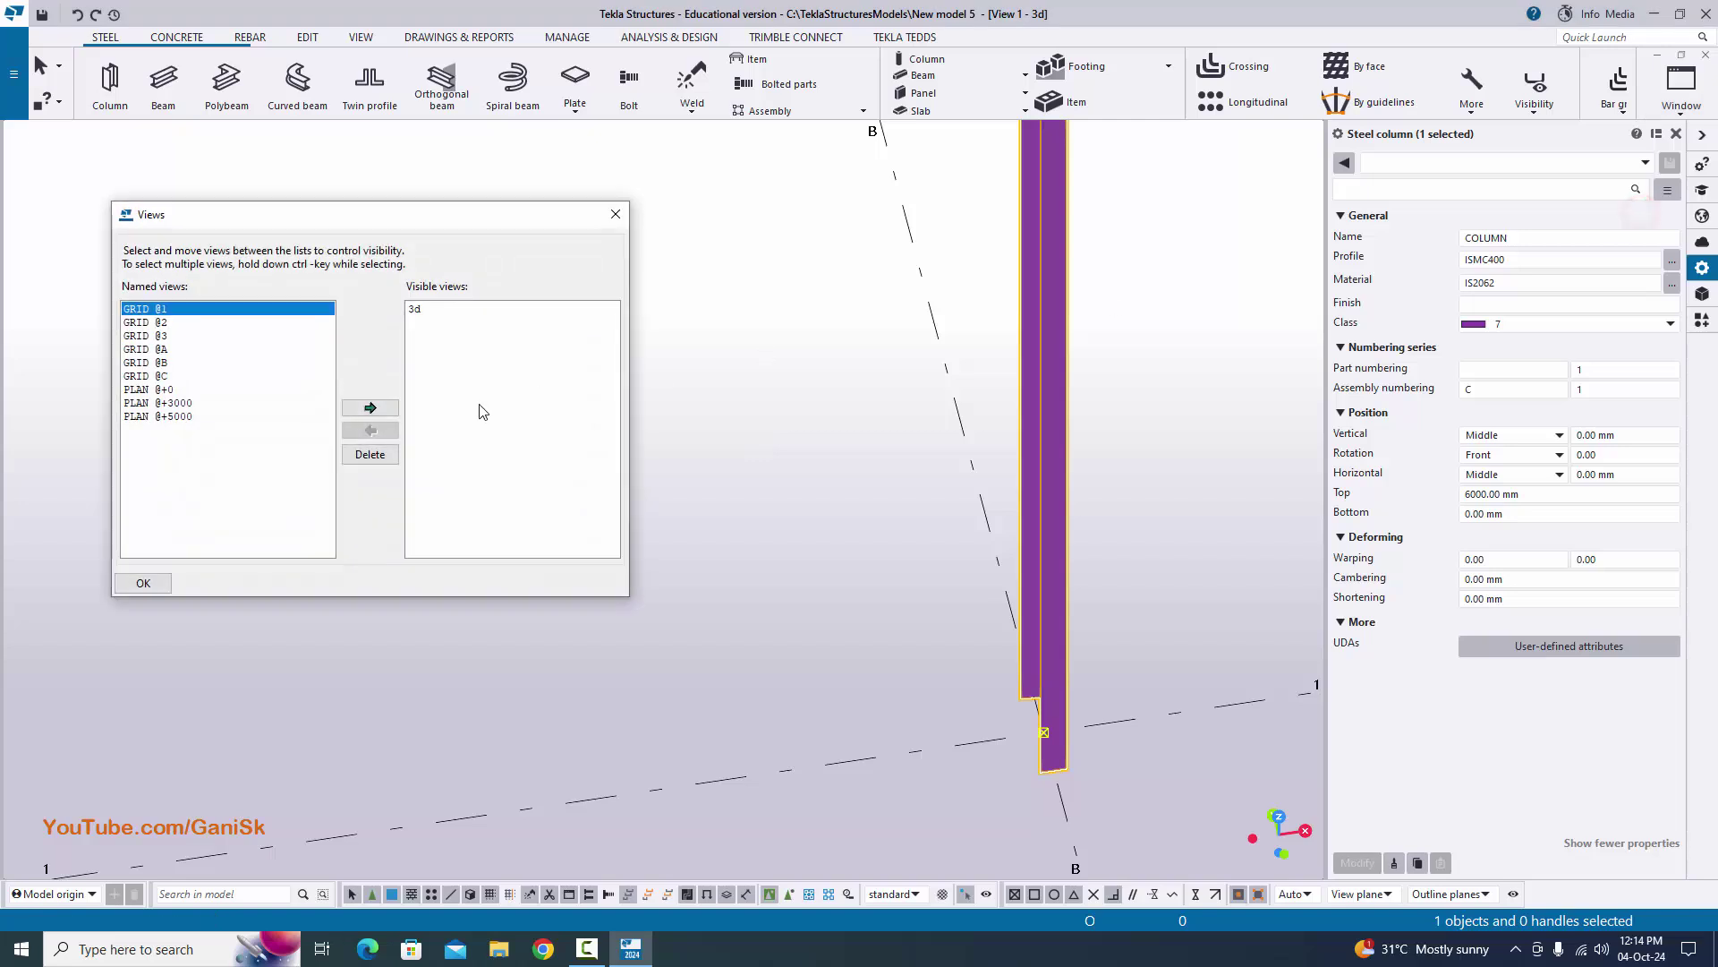
- Make PLAN @+0 a visible view and zoom in on the channel column at B/1
click(149, 391)
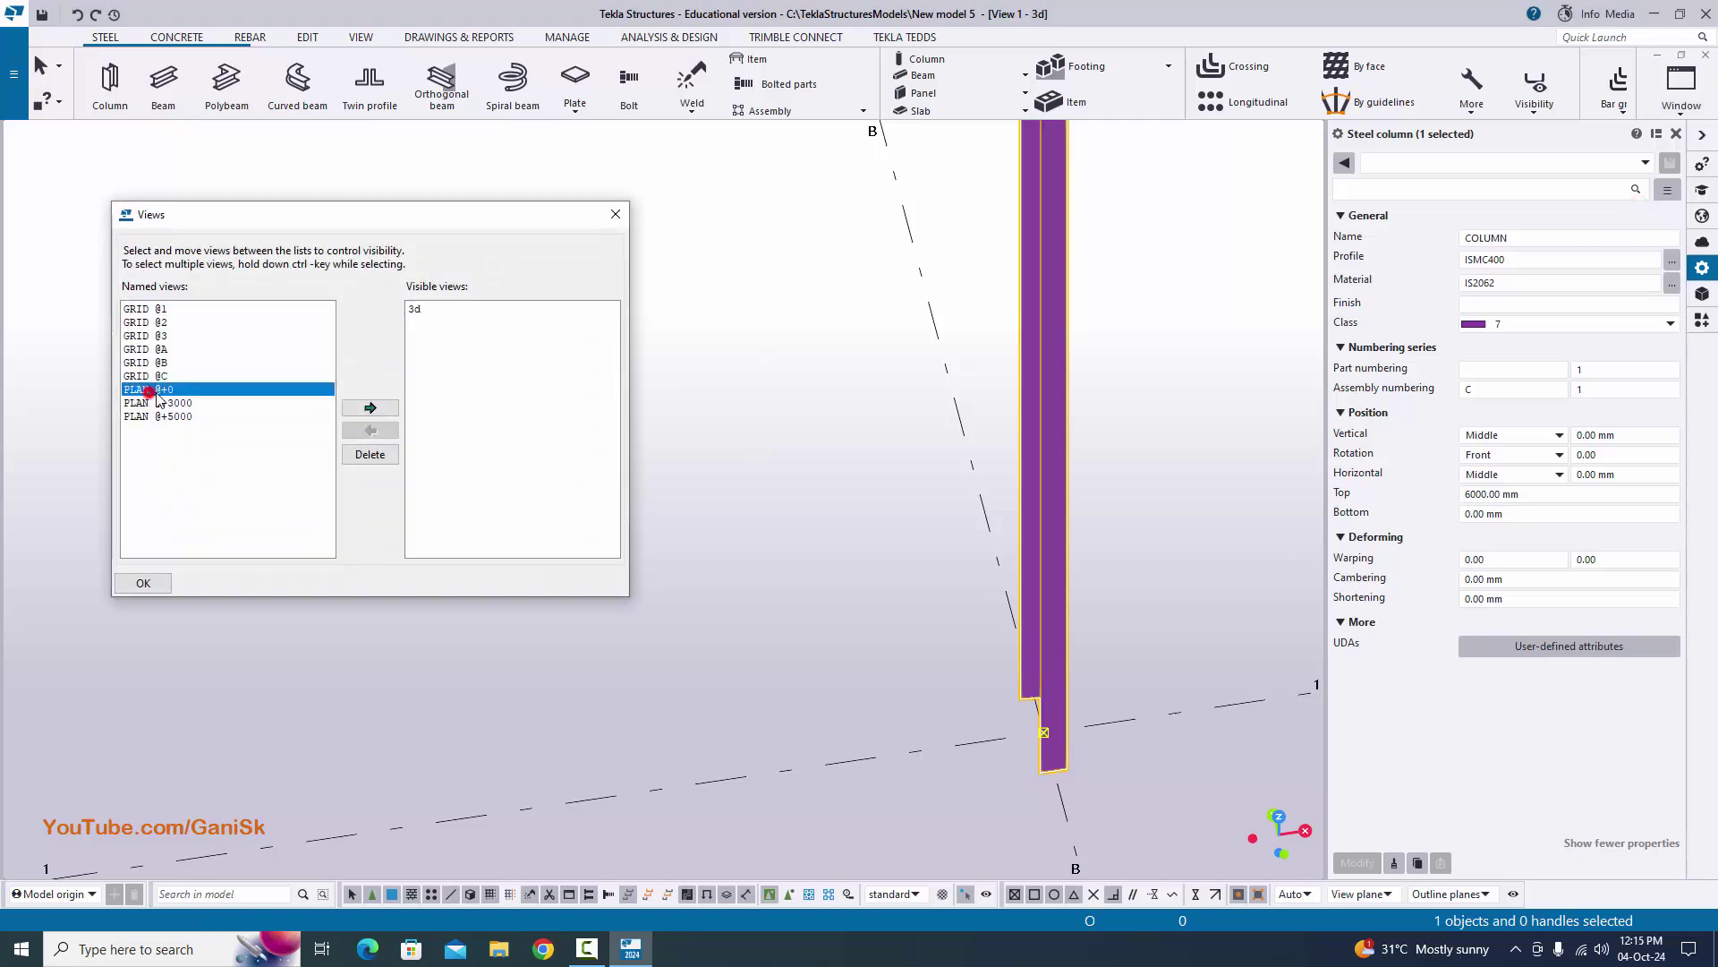
click(370, 408)
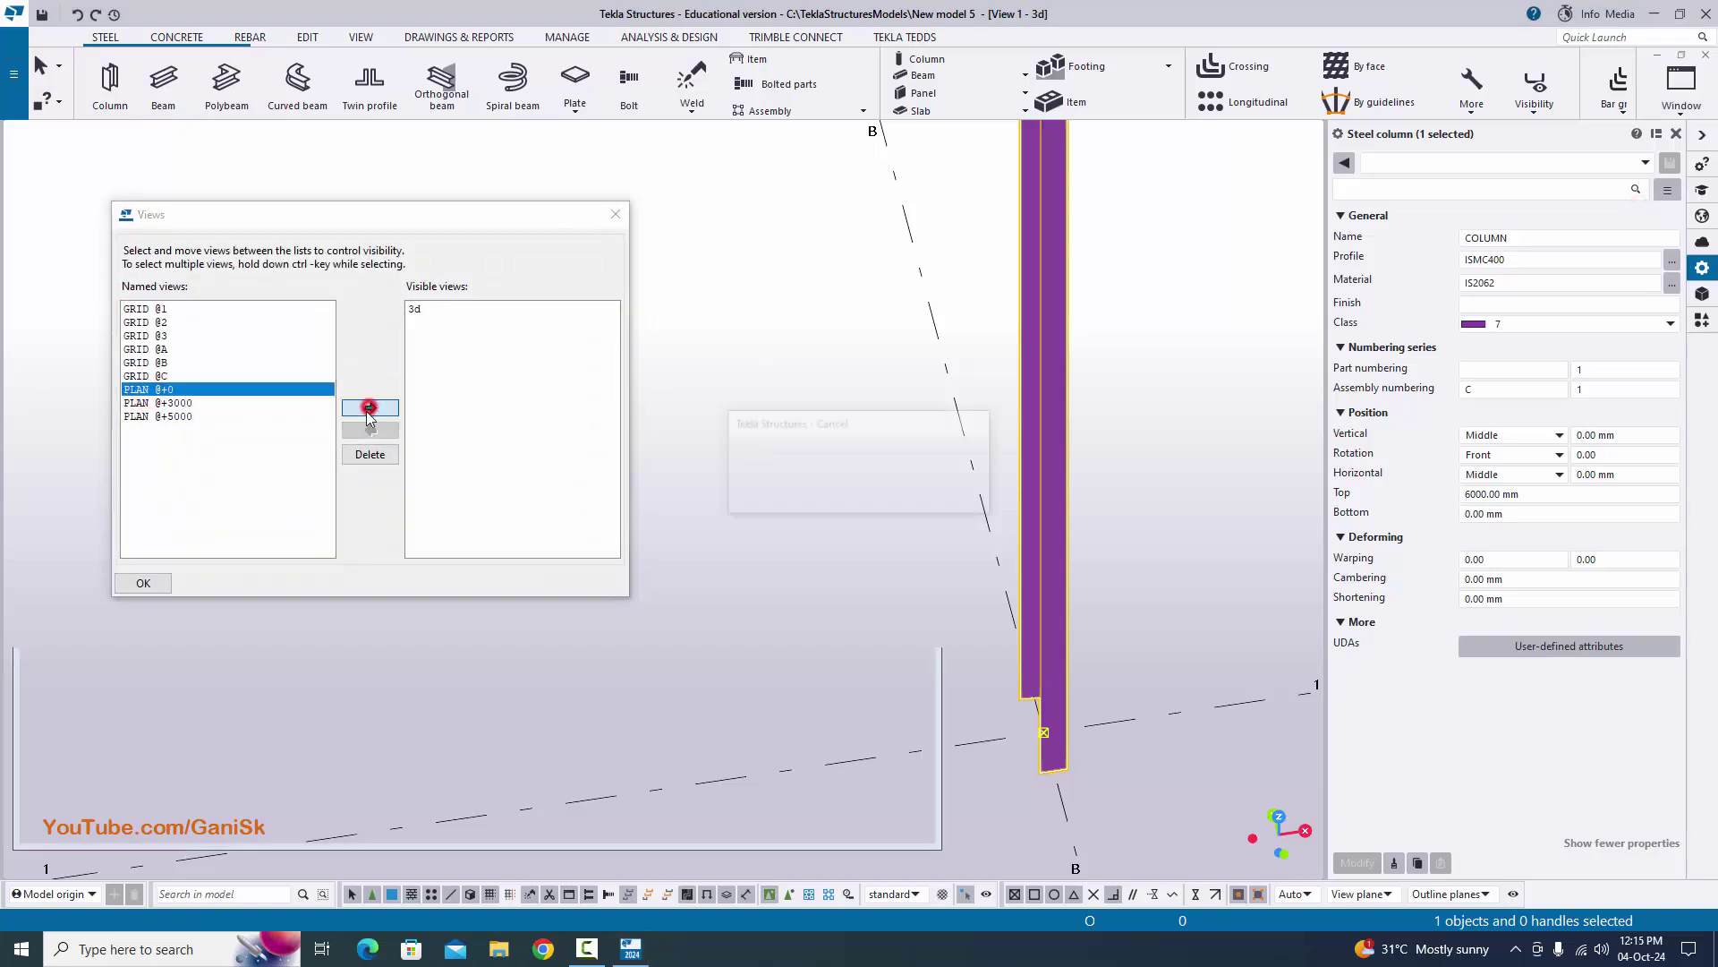
click(616, 215)
scroll(639, 476, up, 5)
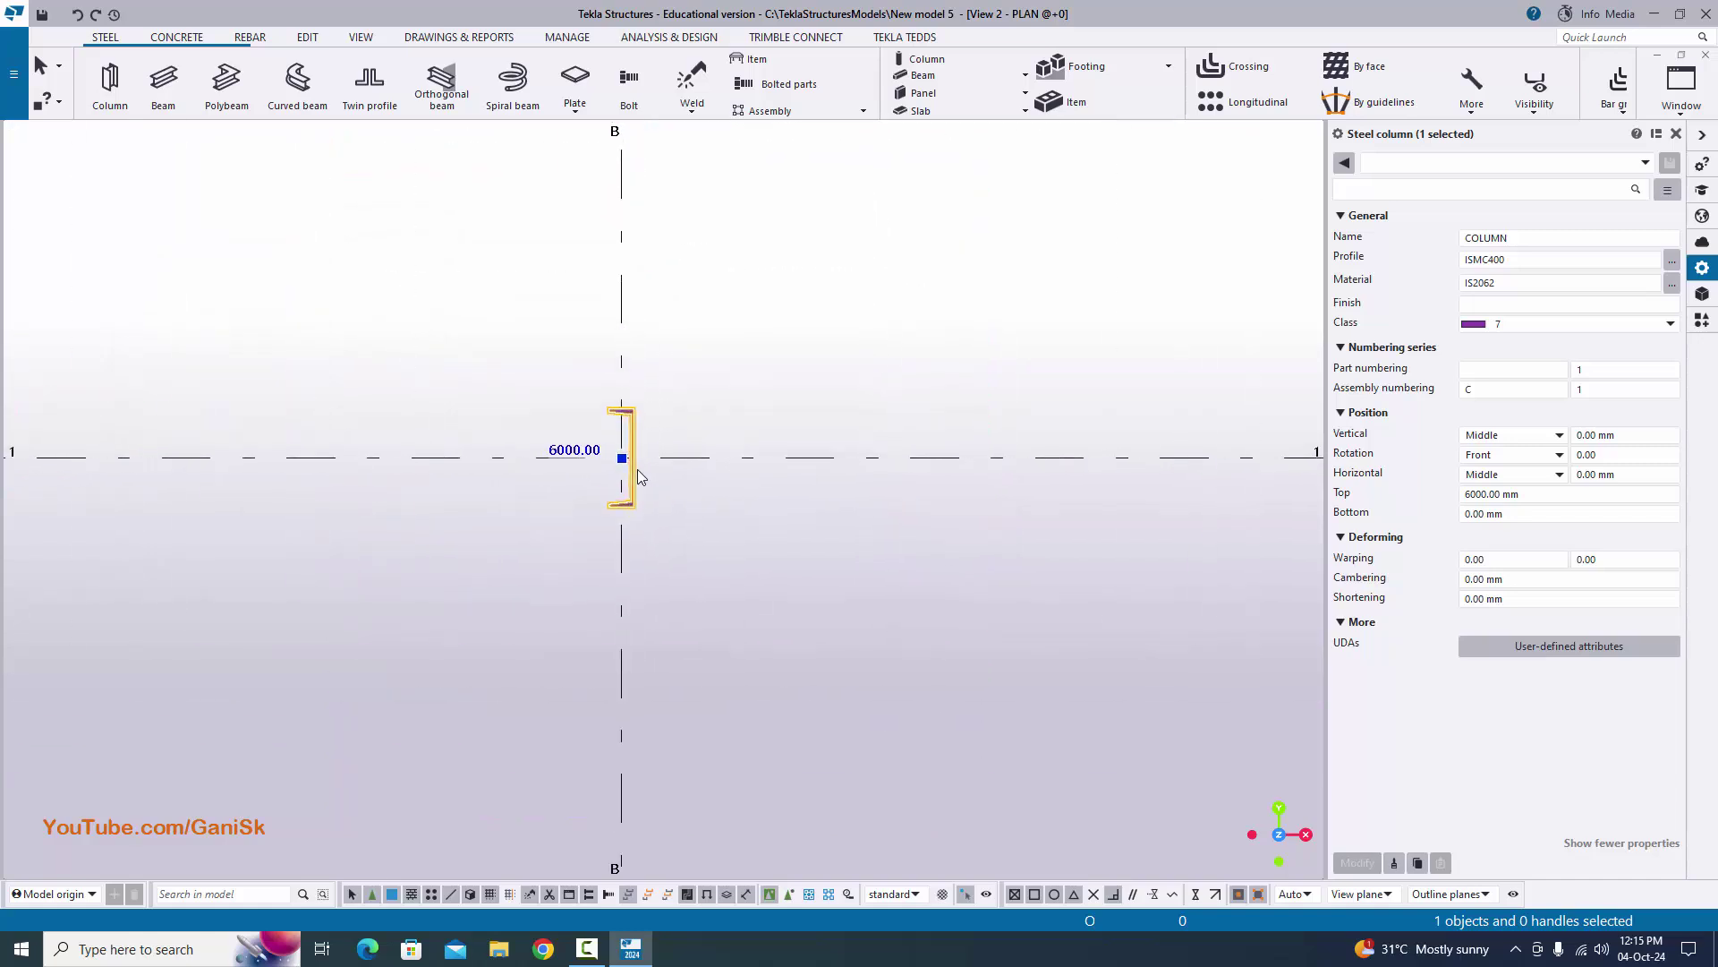
scroll(639, 476, up, 4)
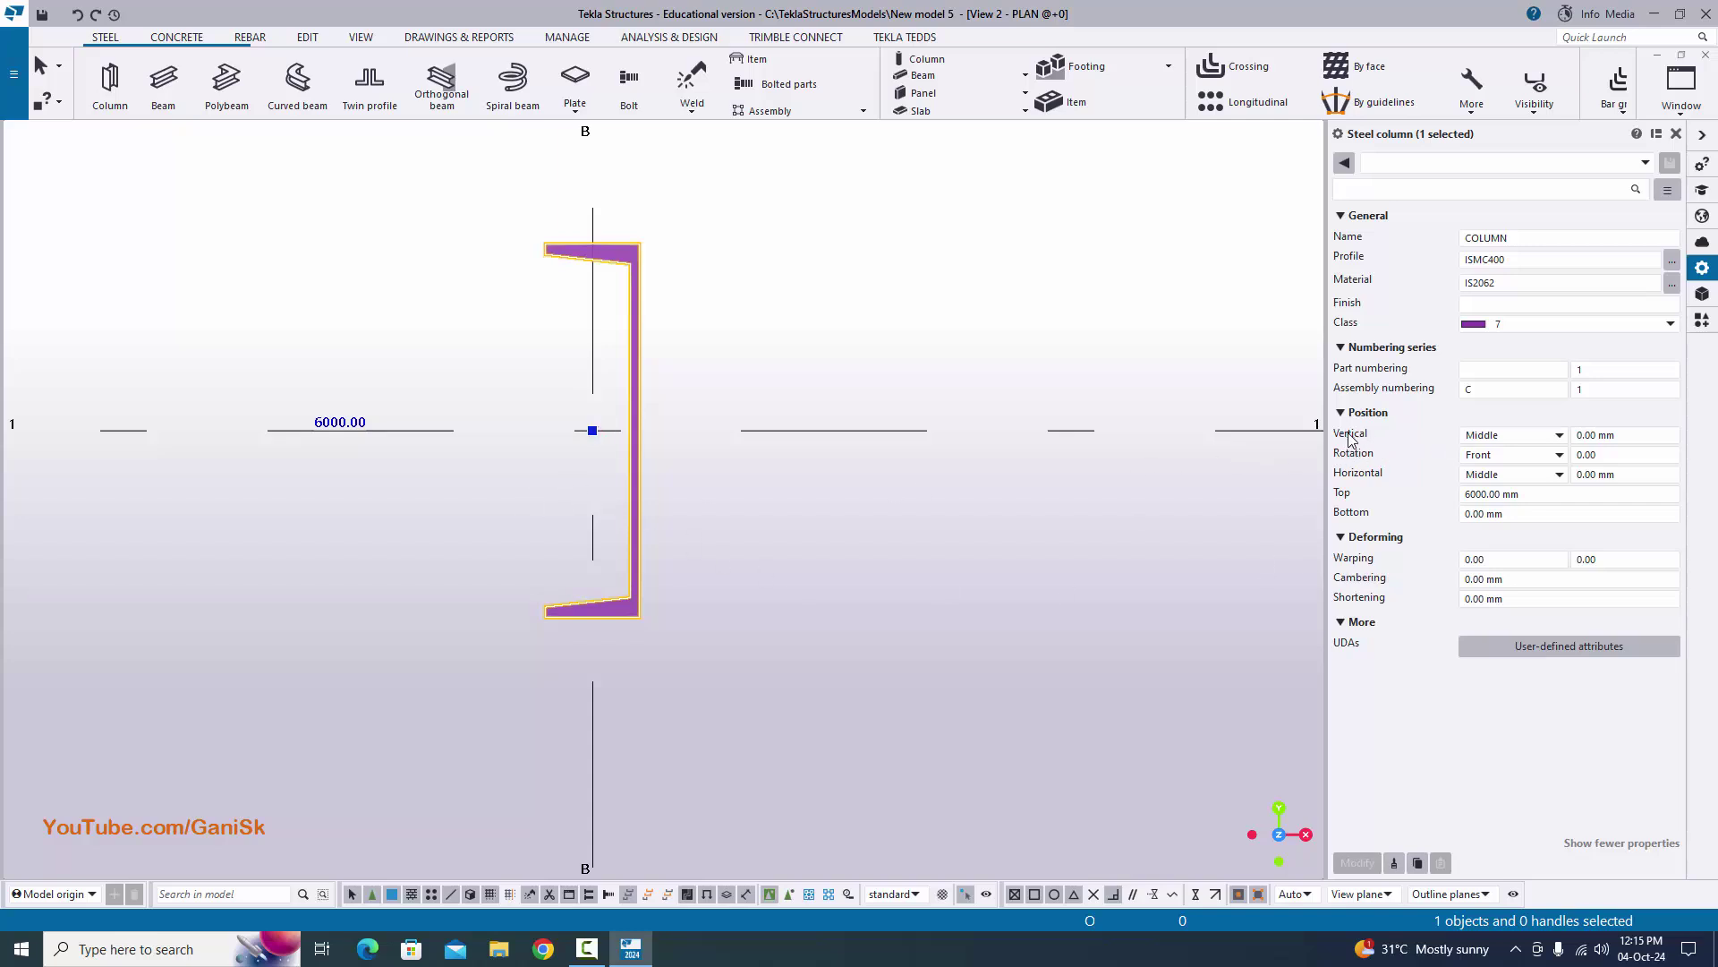
- Try the Down vertical position on the column, then revert it to Middle
click(1493, 436)
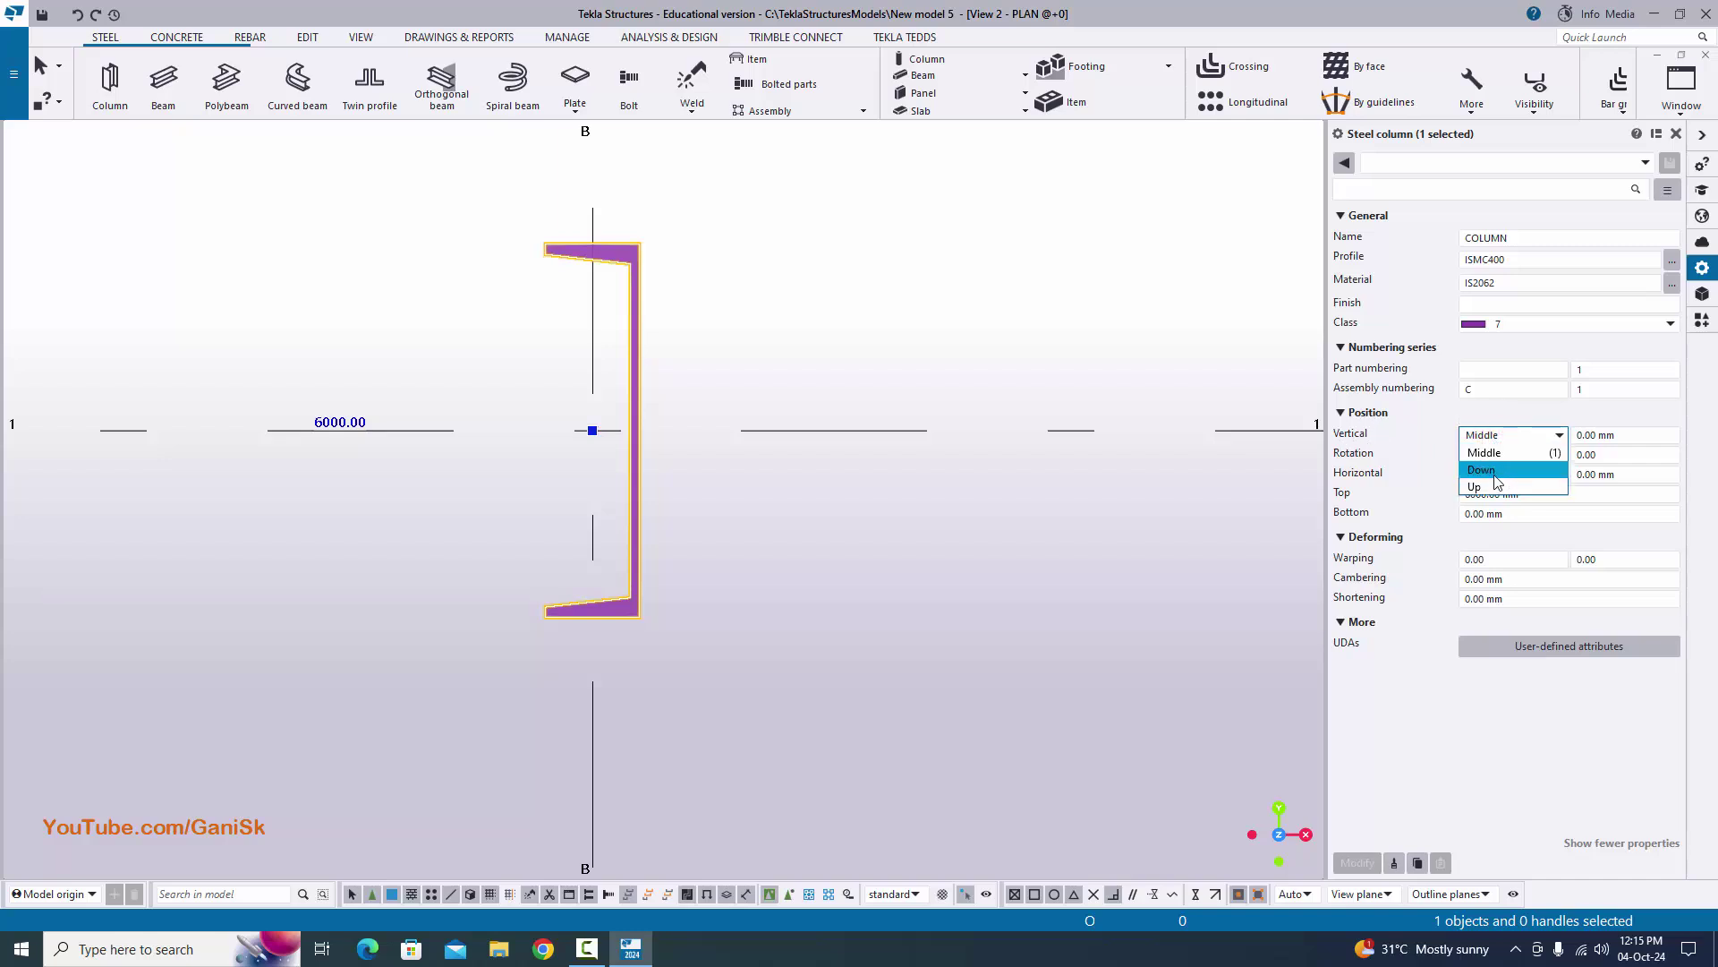
click(1493, 472)
click(1357, 862)
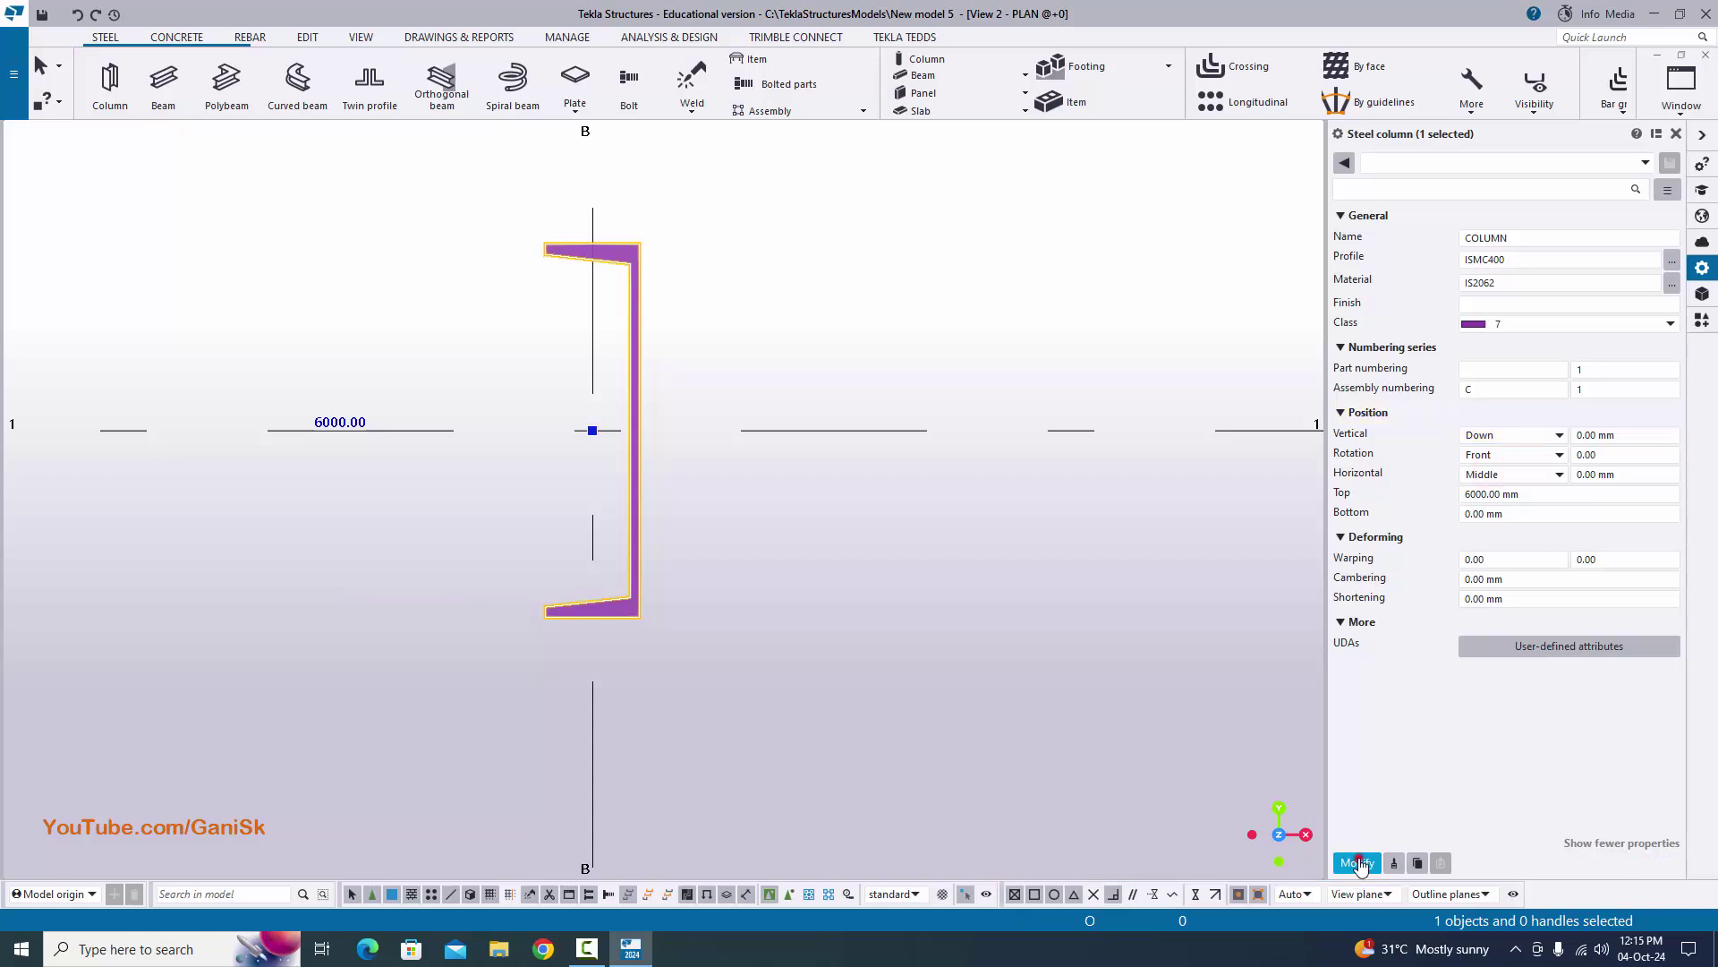
click(1489, 493)
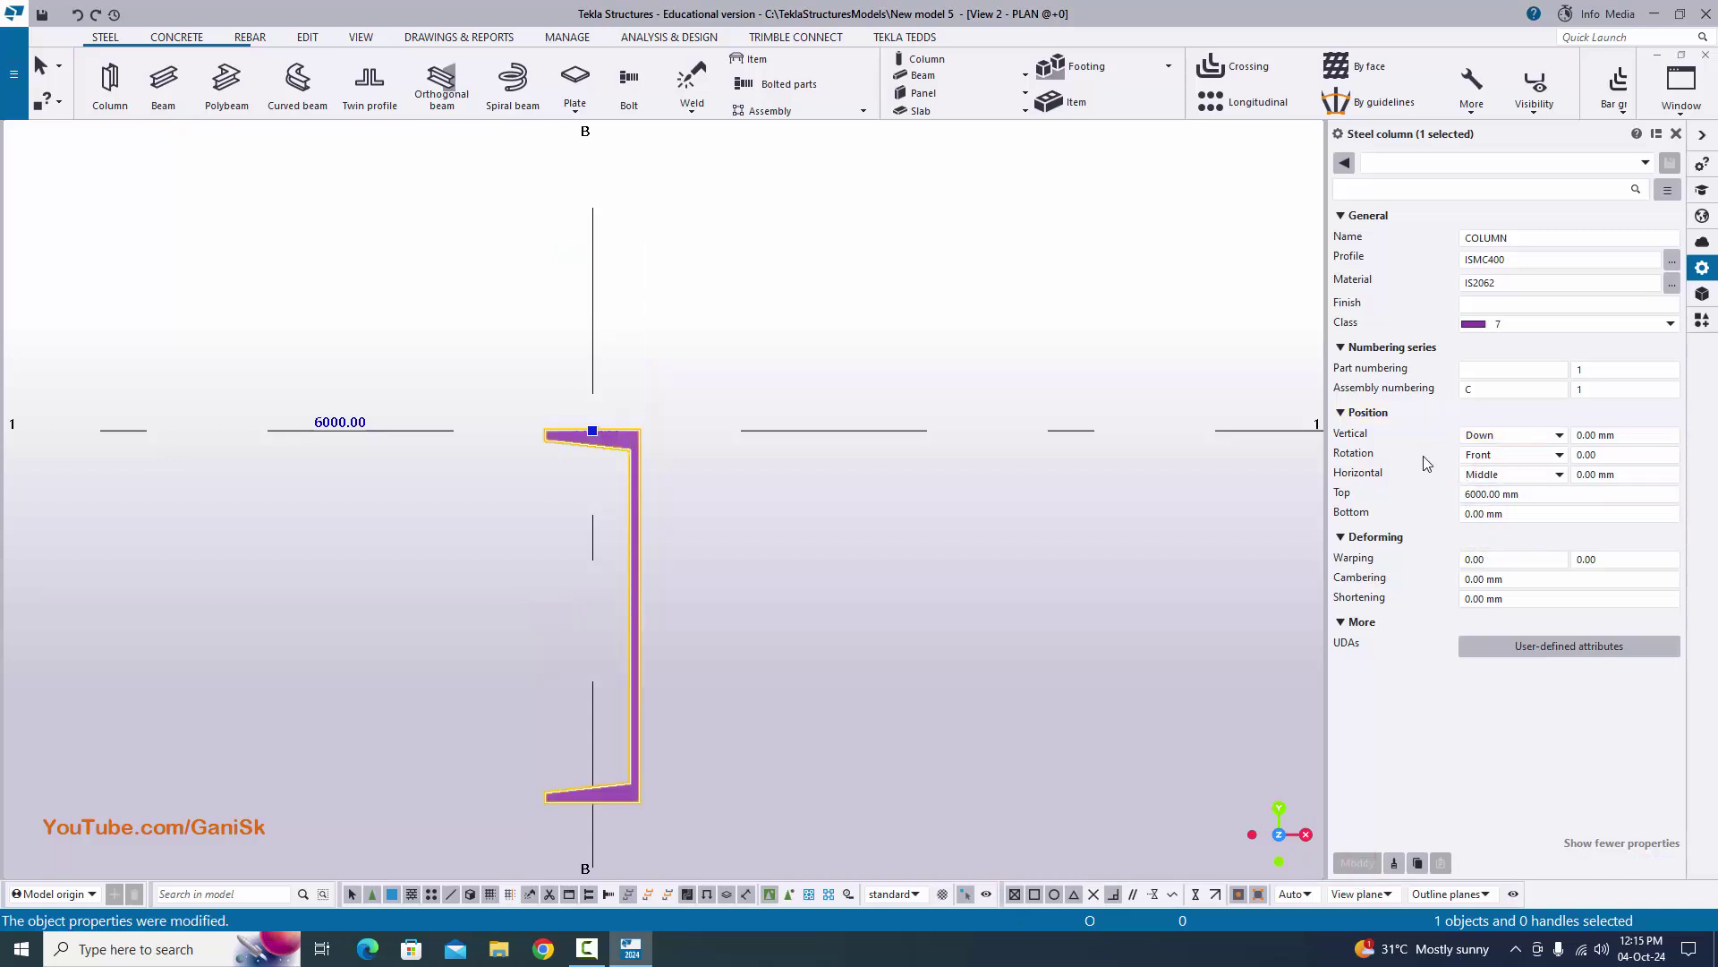
click(1471, 443)
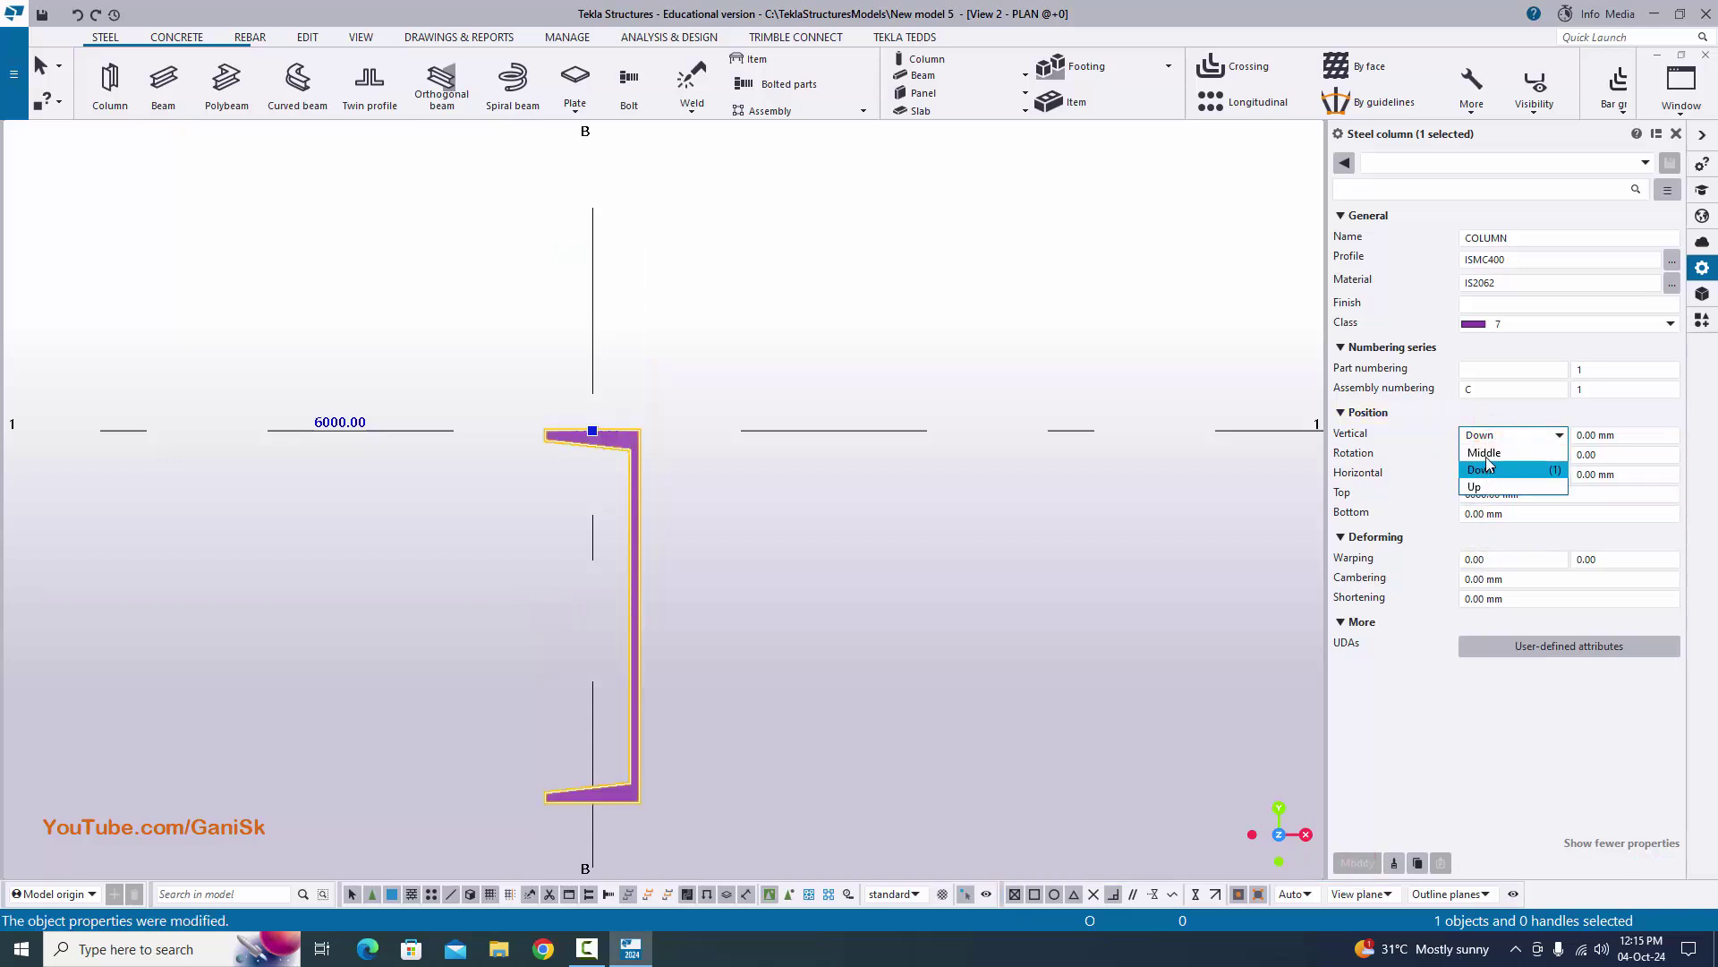
click(1484, 456)
click(1361, 864)
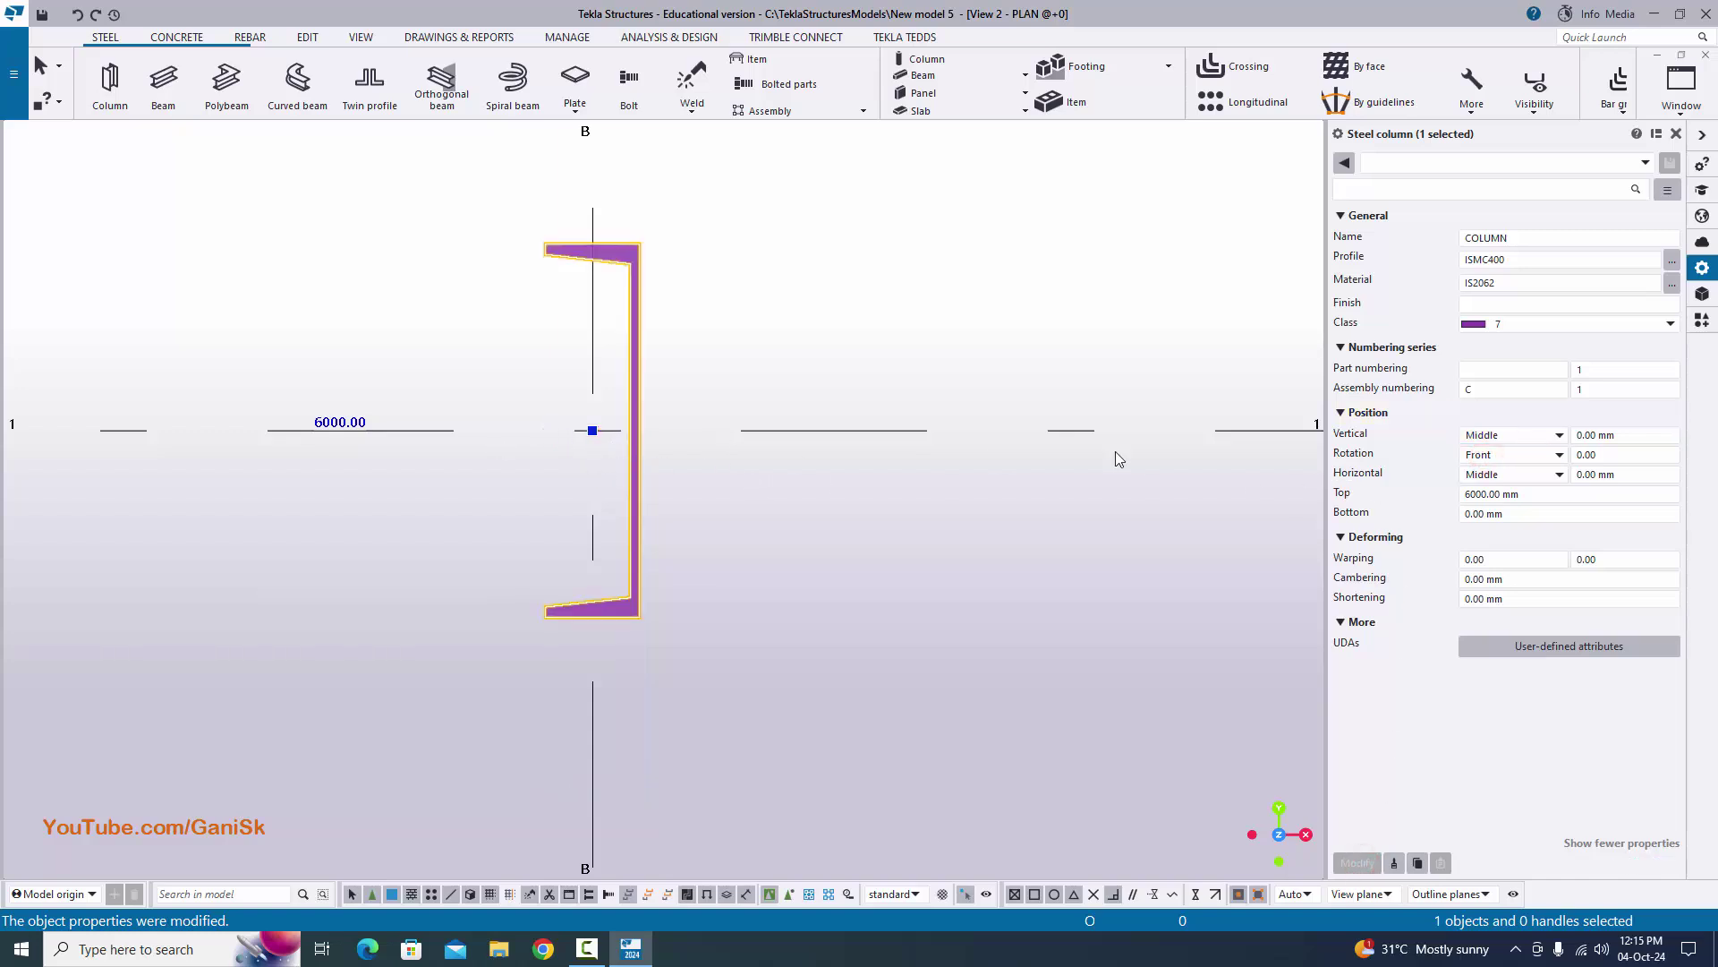
- Set the column's horizontal position to Left so the web sits on grid B
click(1490, 480)
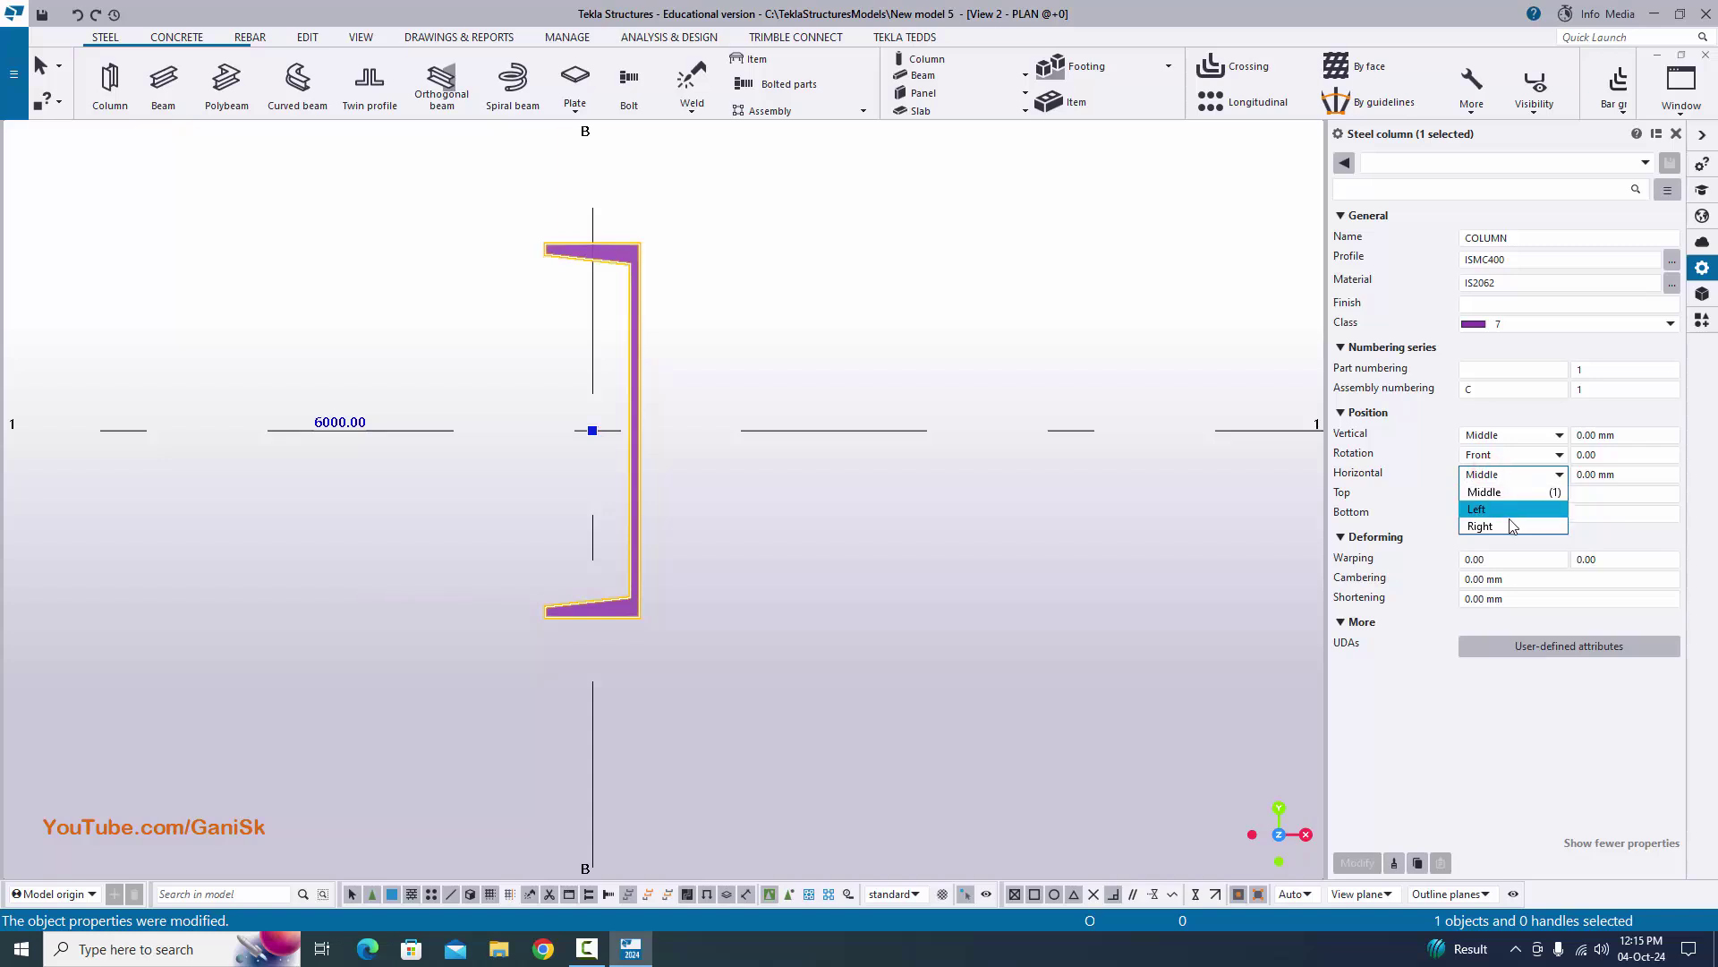
click(1500, 513)
click(1357, 863)
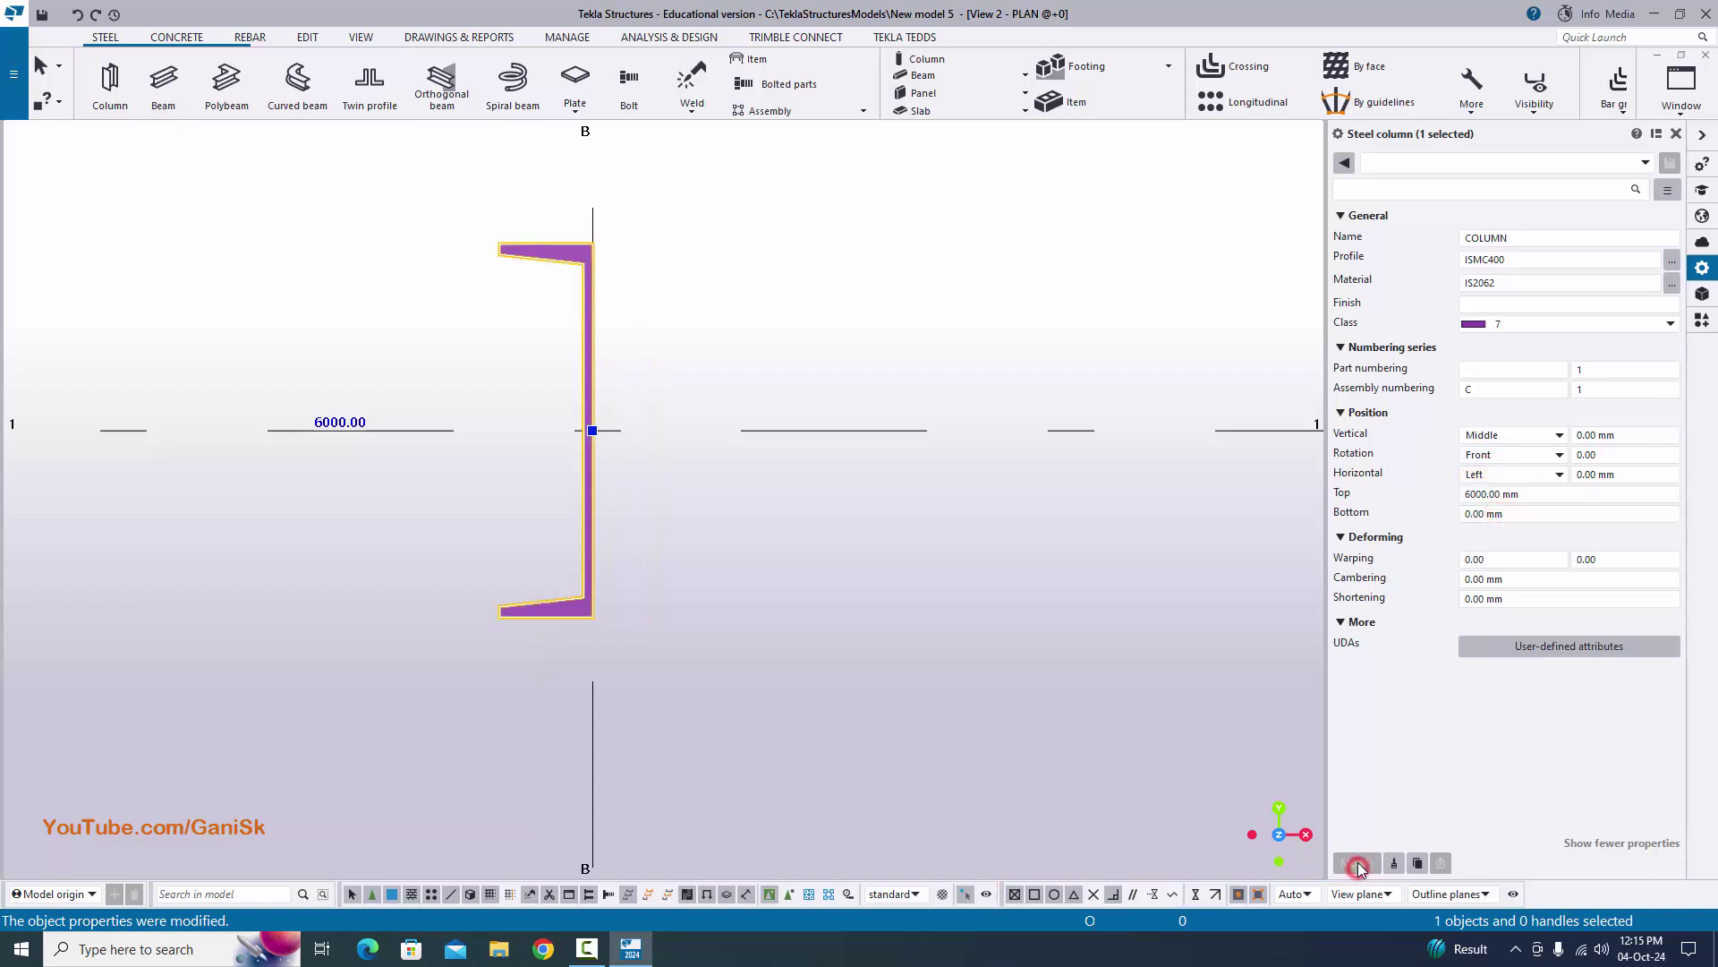
scroll(560, 458, up, 2)
click(1676, 133)
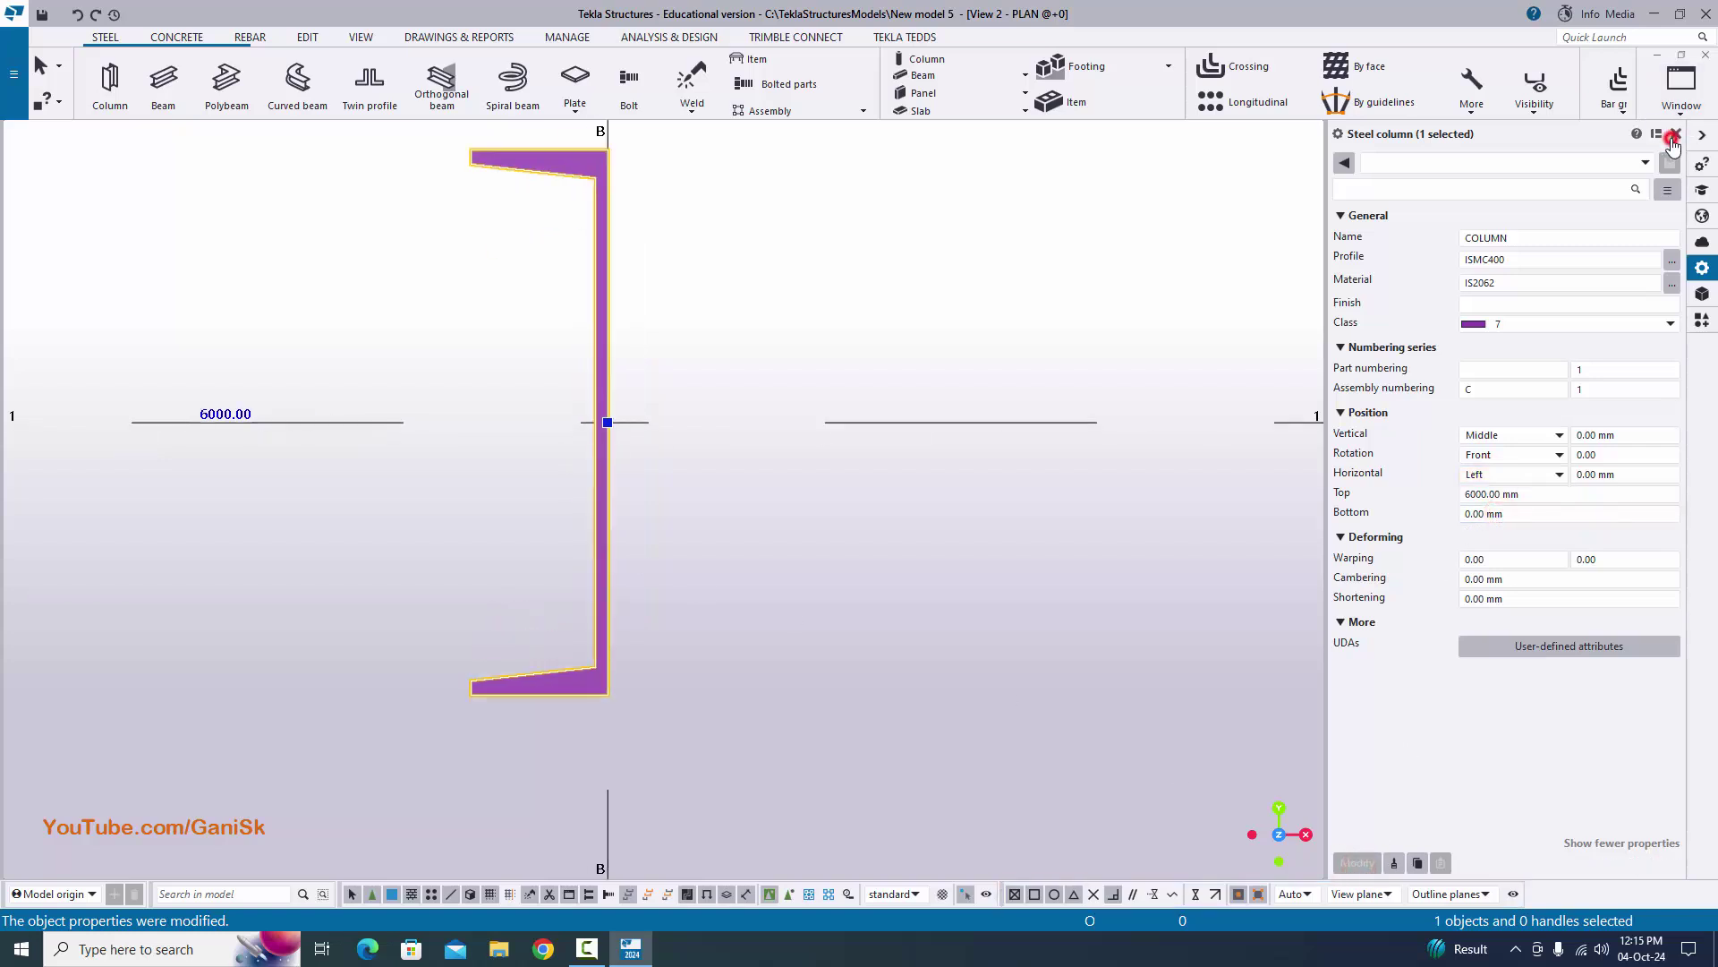
click(1113, 339)
scroll(805, 427, down, 2)
scroll(788, 275, up, 3)
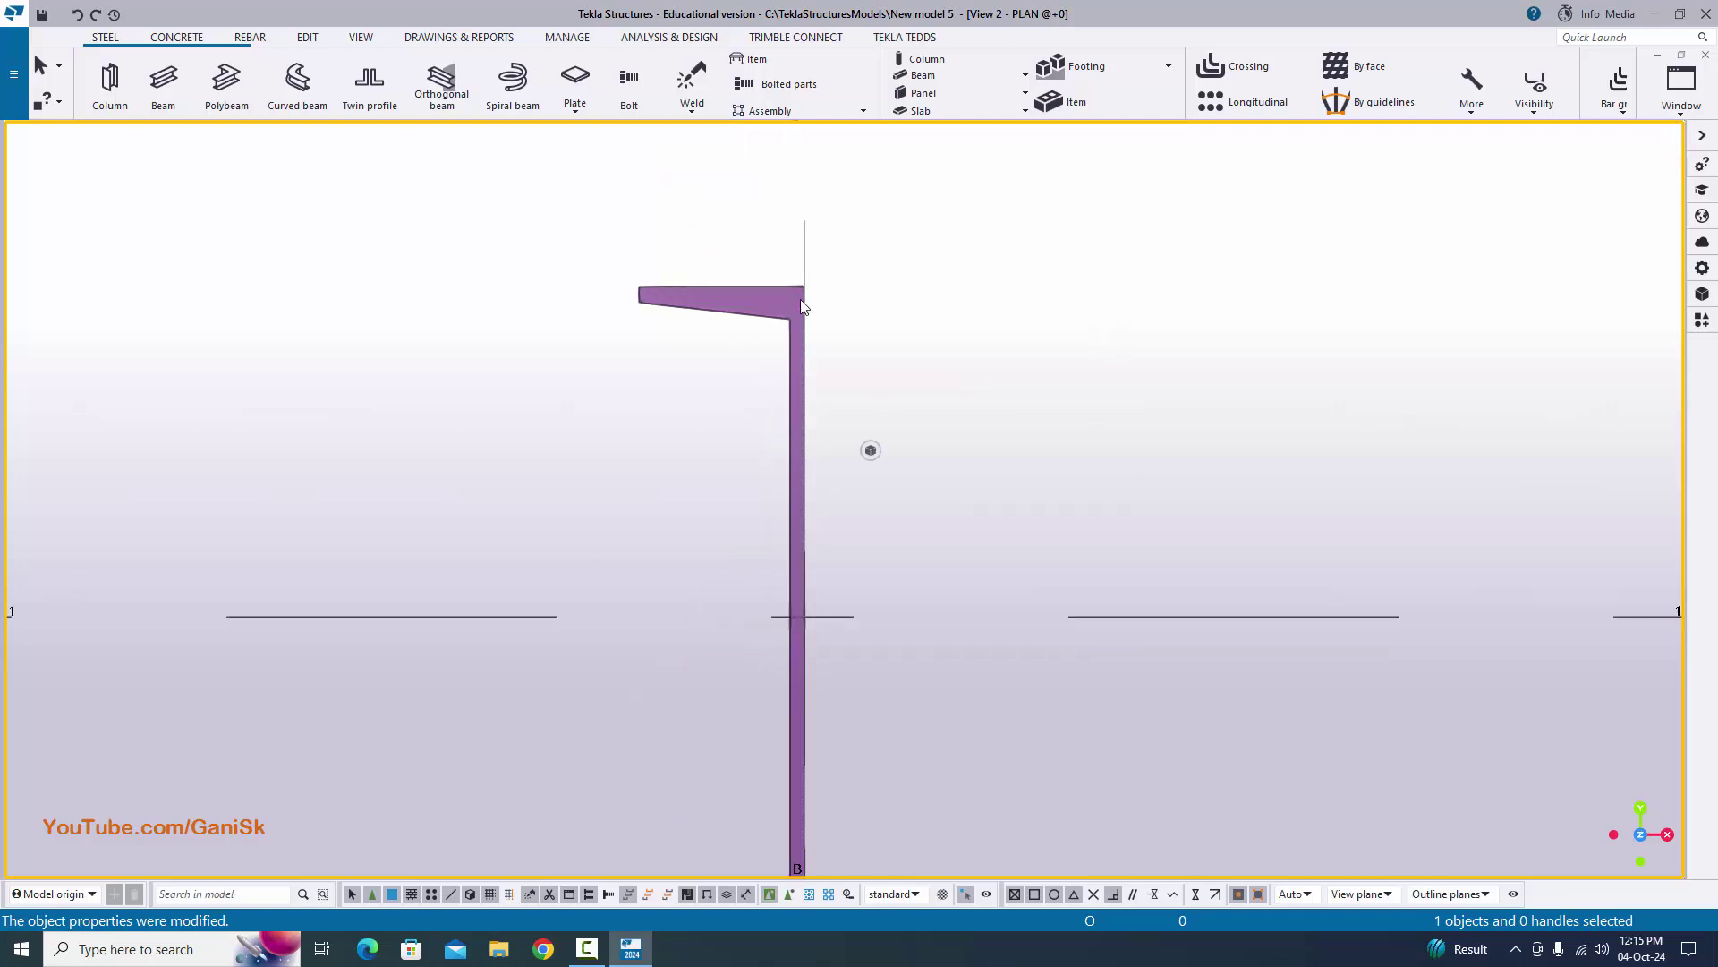
scroll(891, 341, down, 2)
scroll(852, 322, up, 3)
scroll(854, 308, up, 3)
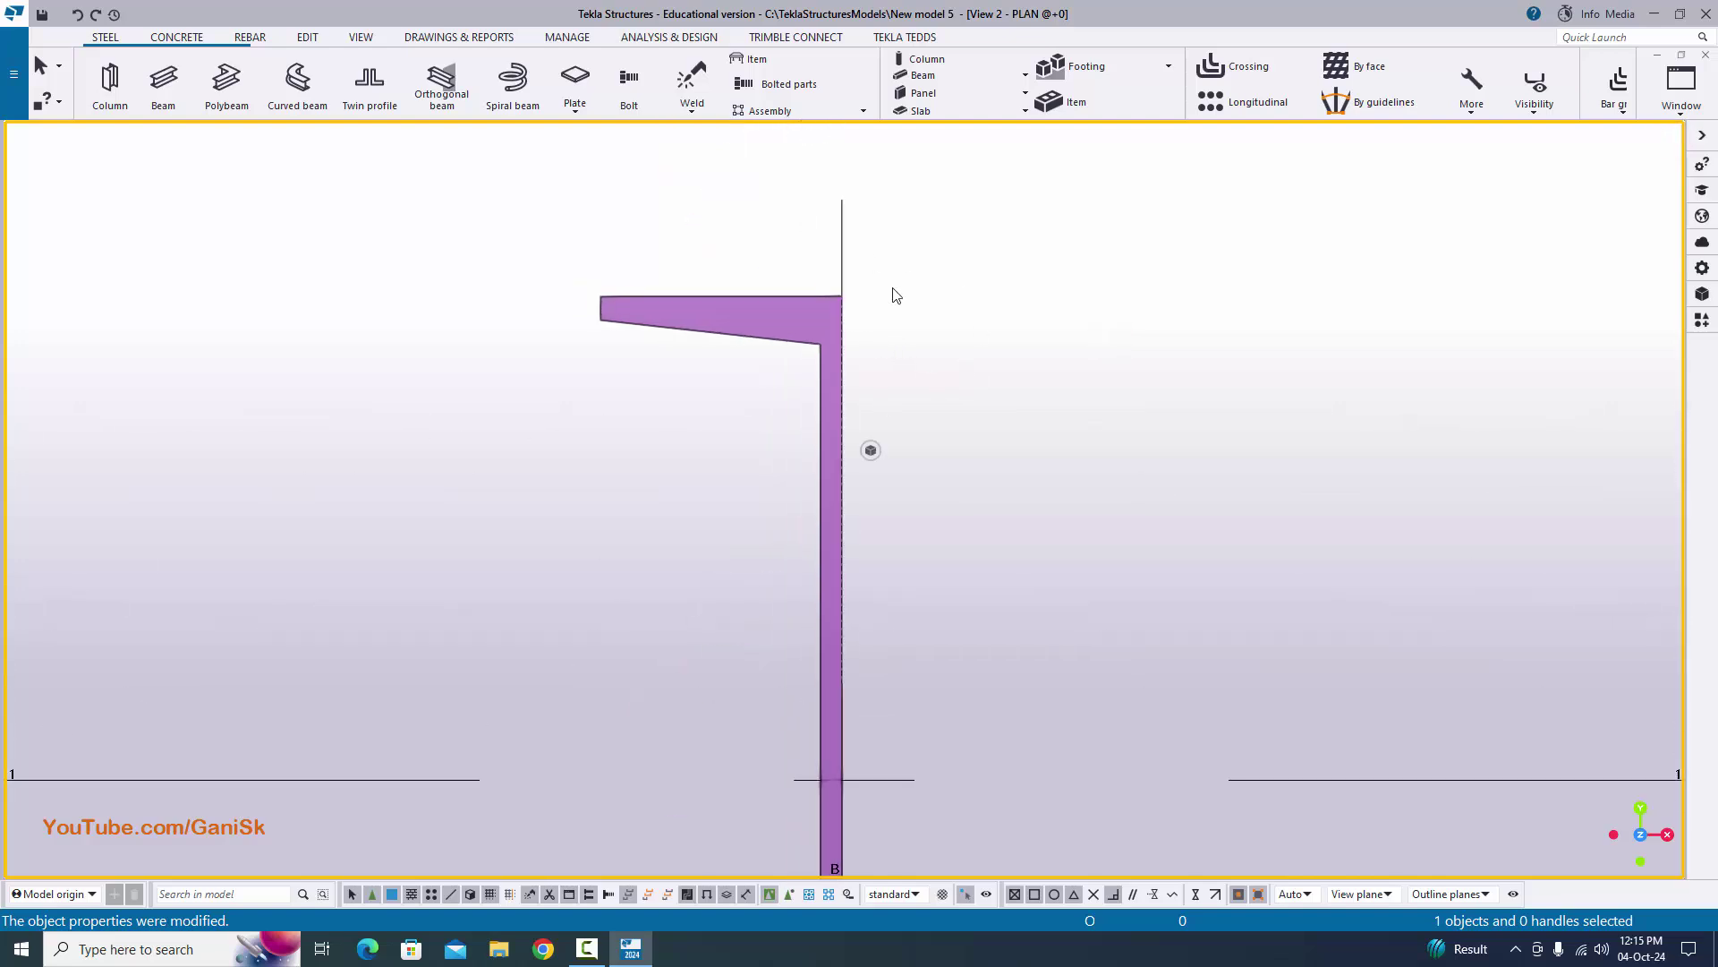
scroll(941, 352, down, 3)
- Mirror-copy the channel about its web back, expanding the view depth to show the copy
click(827, 347)
right_click(827, 347)
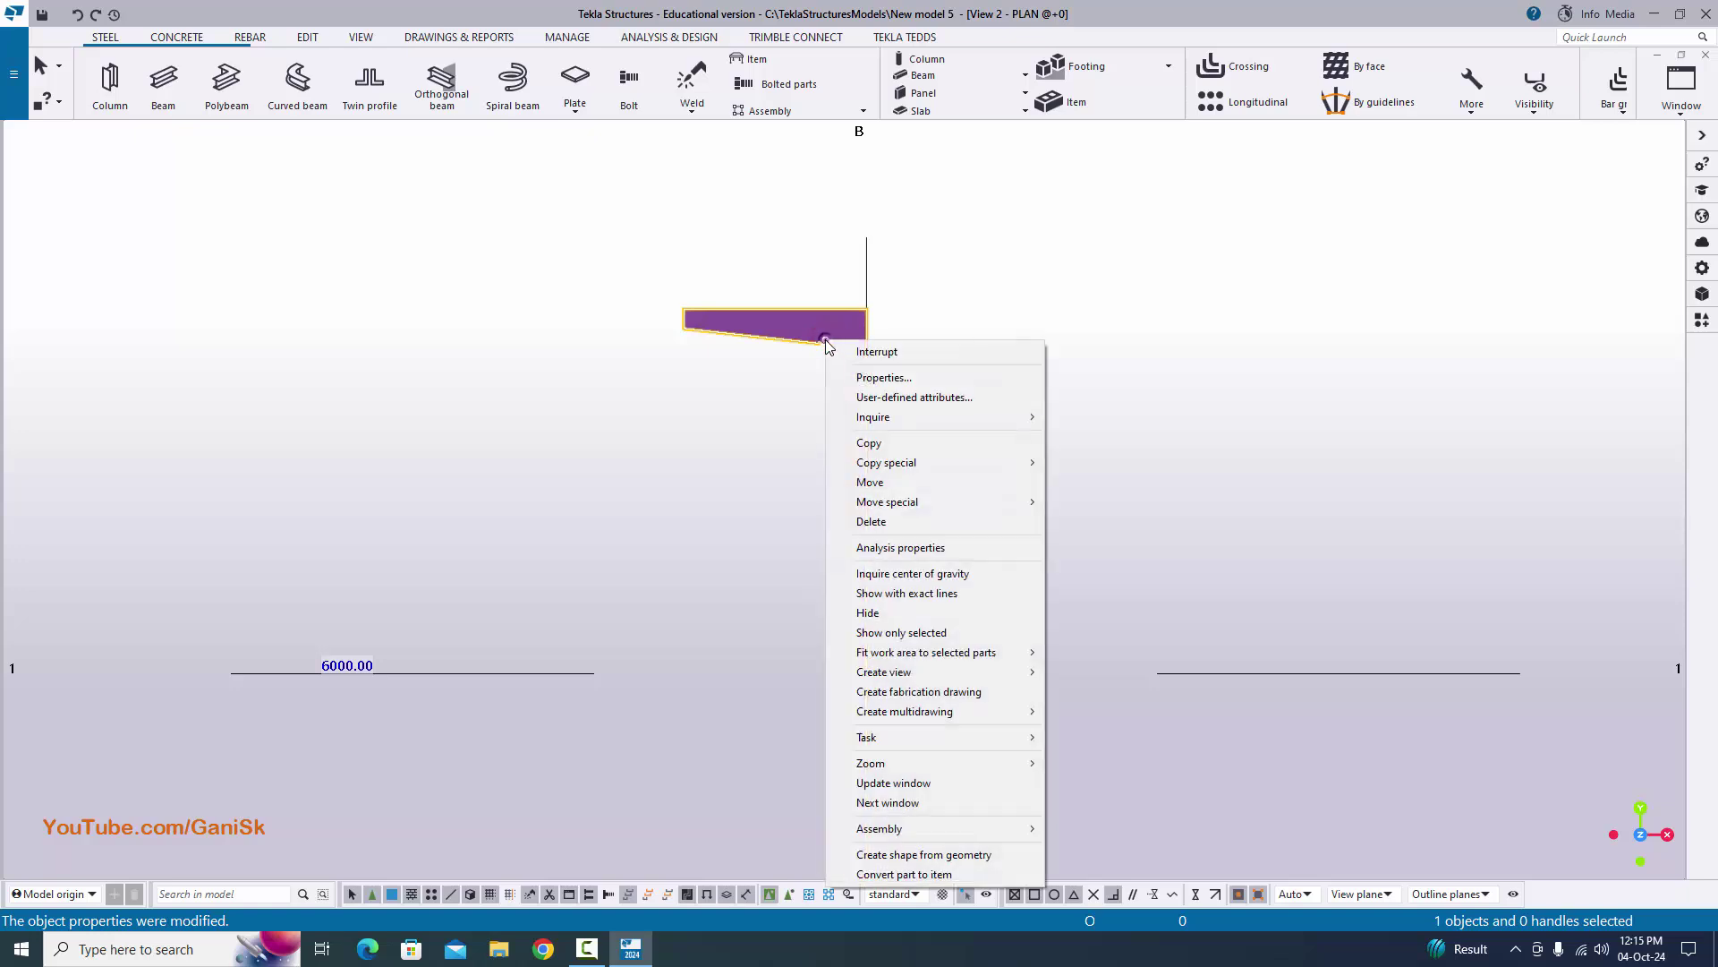
mouse_move(938, 463)
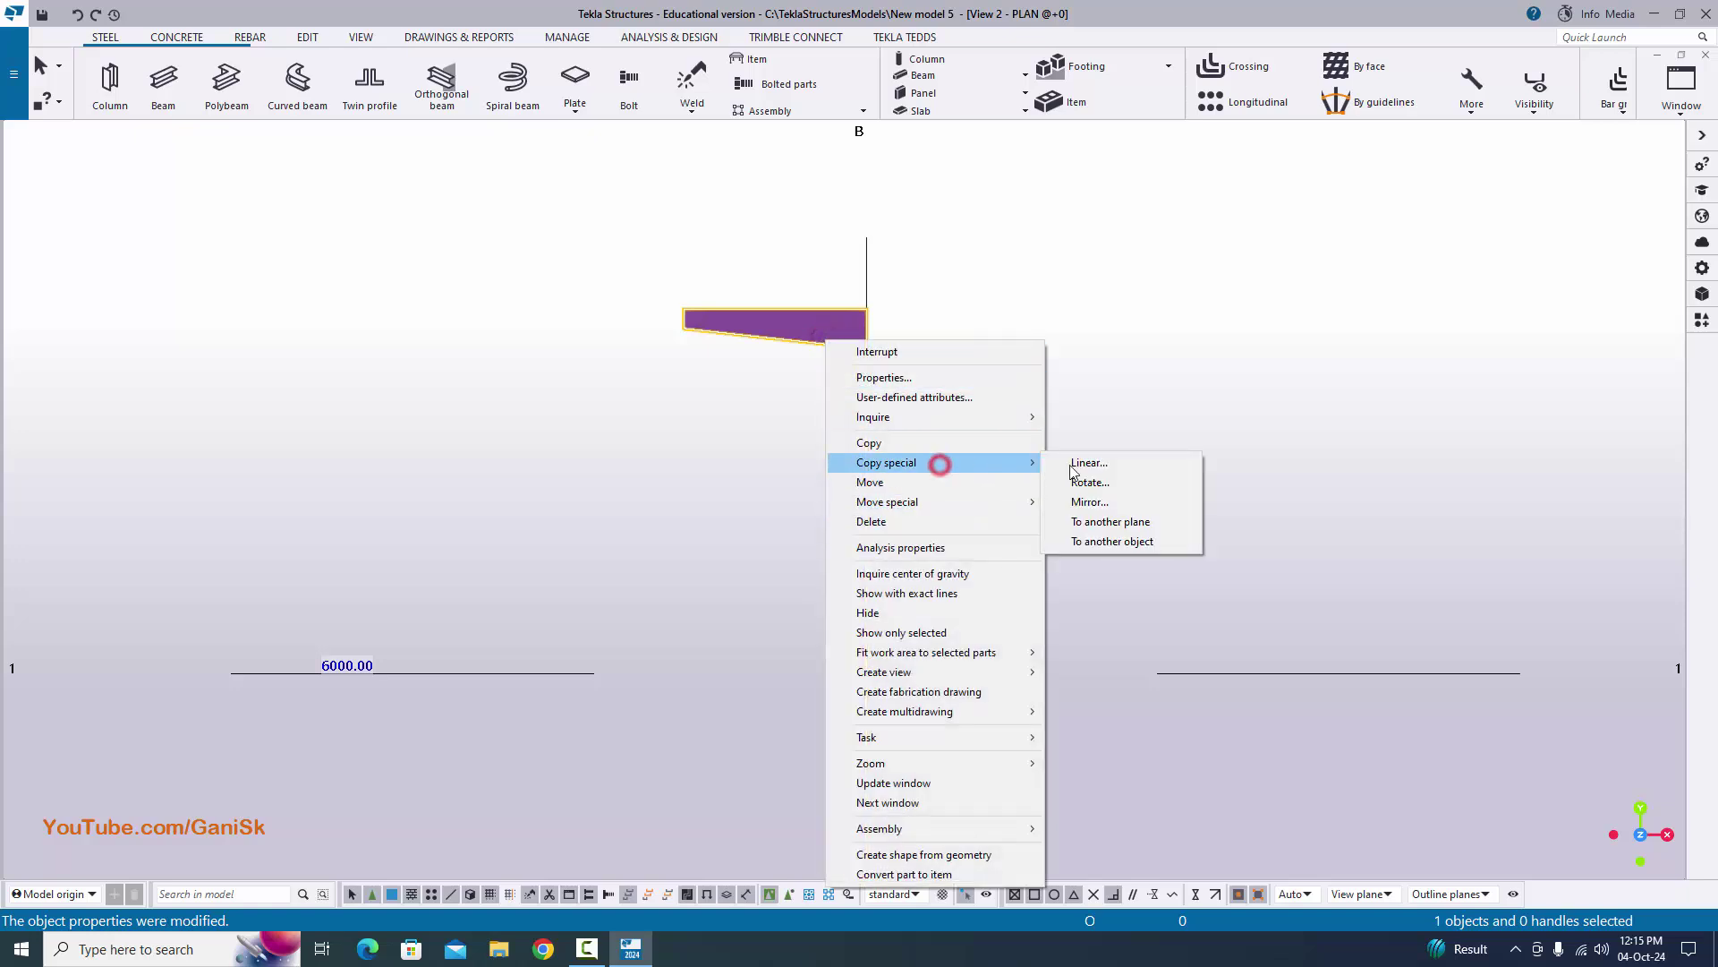
click(1098, 503)
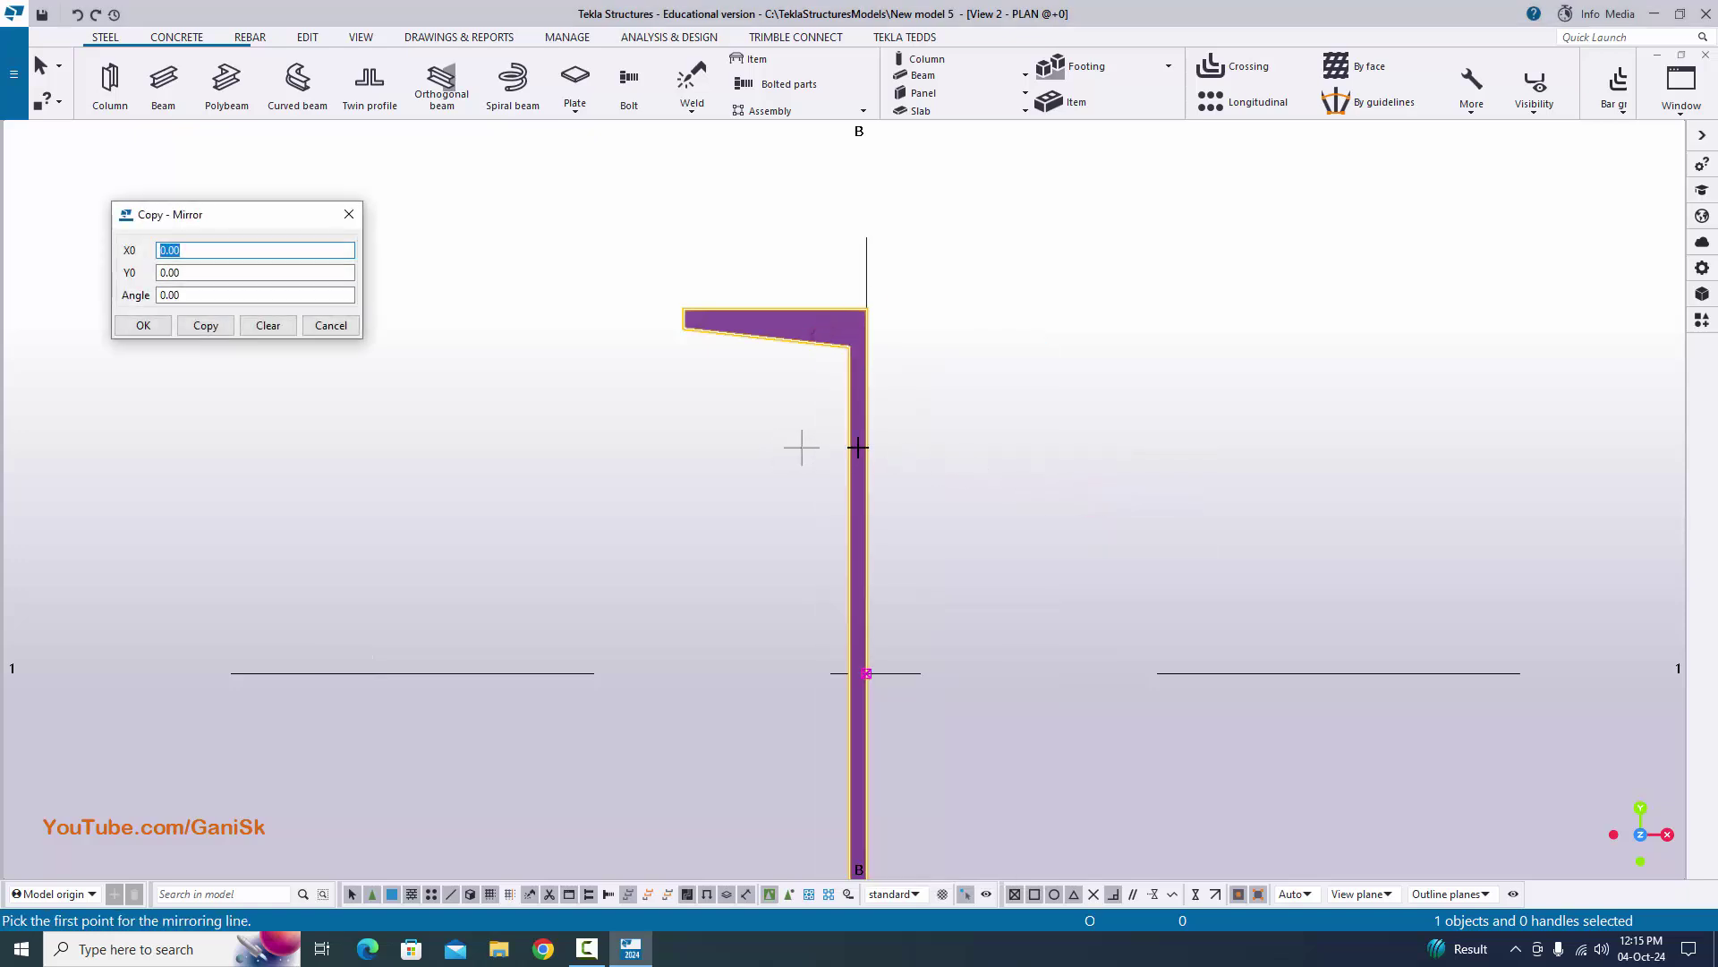
scroll(861, 260, down, 1)
click(862, 275)
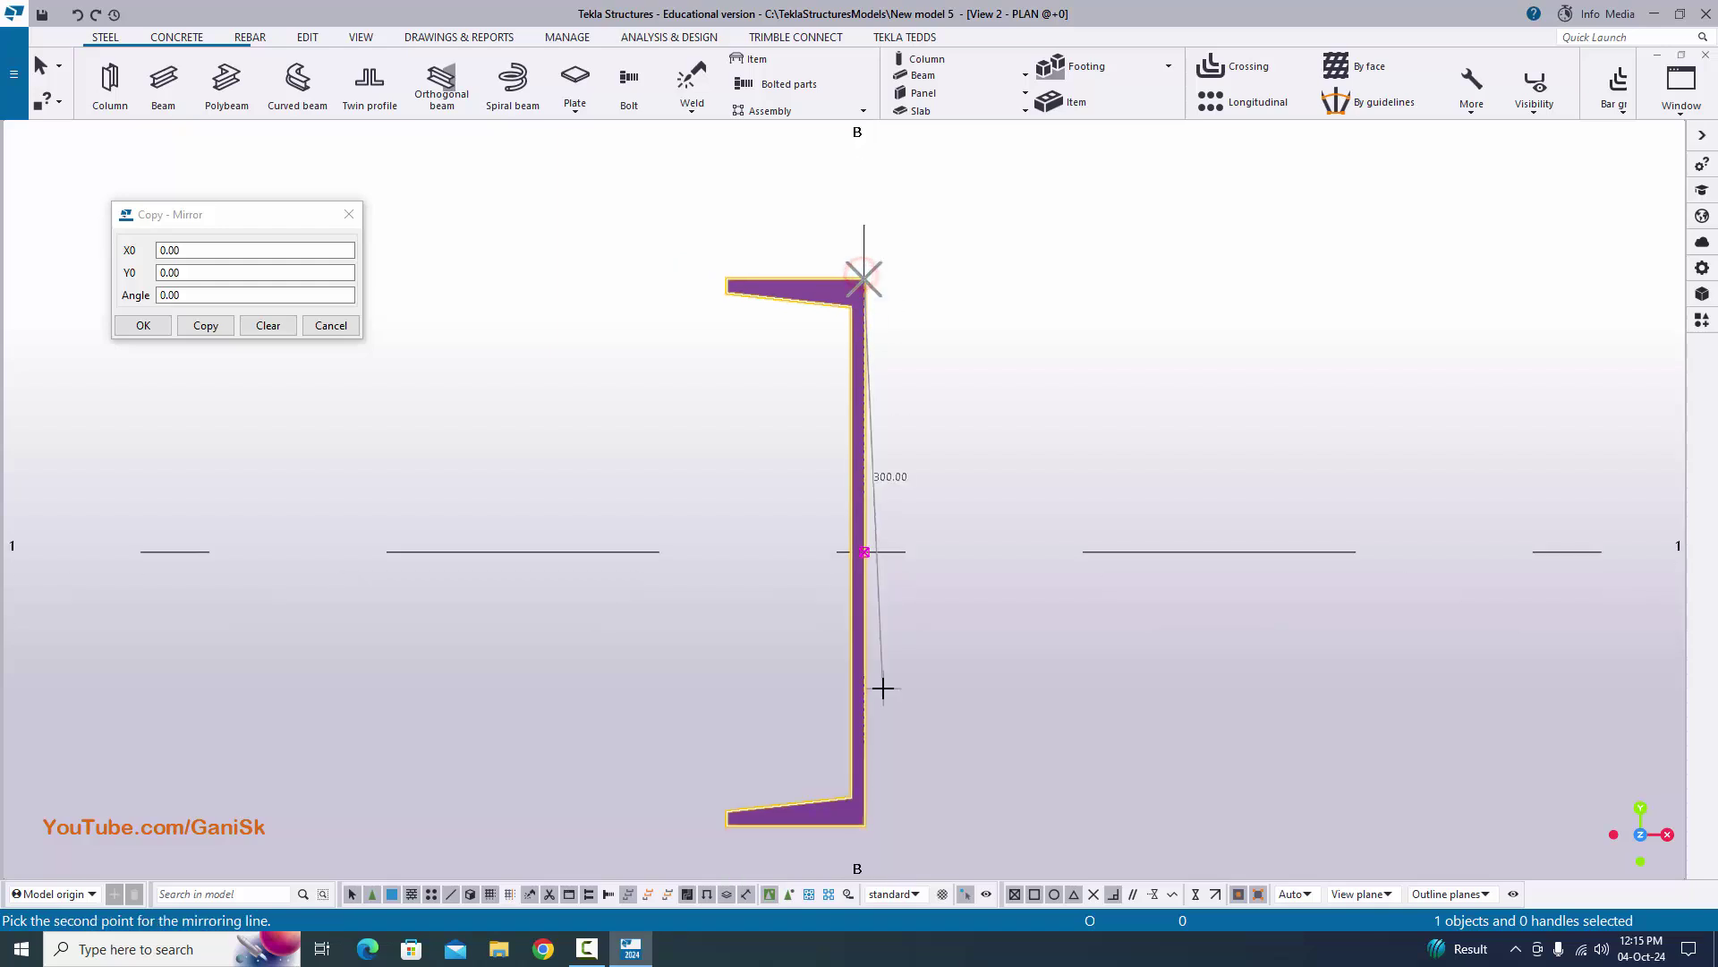
middle_drag(883, 683, 840, 483)
scroll(840, 484, up, 1)
click(816, 510)
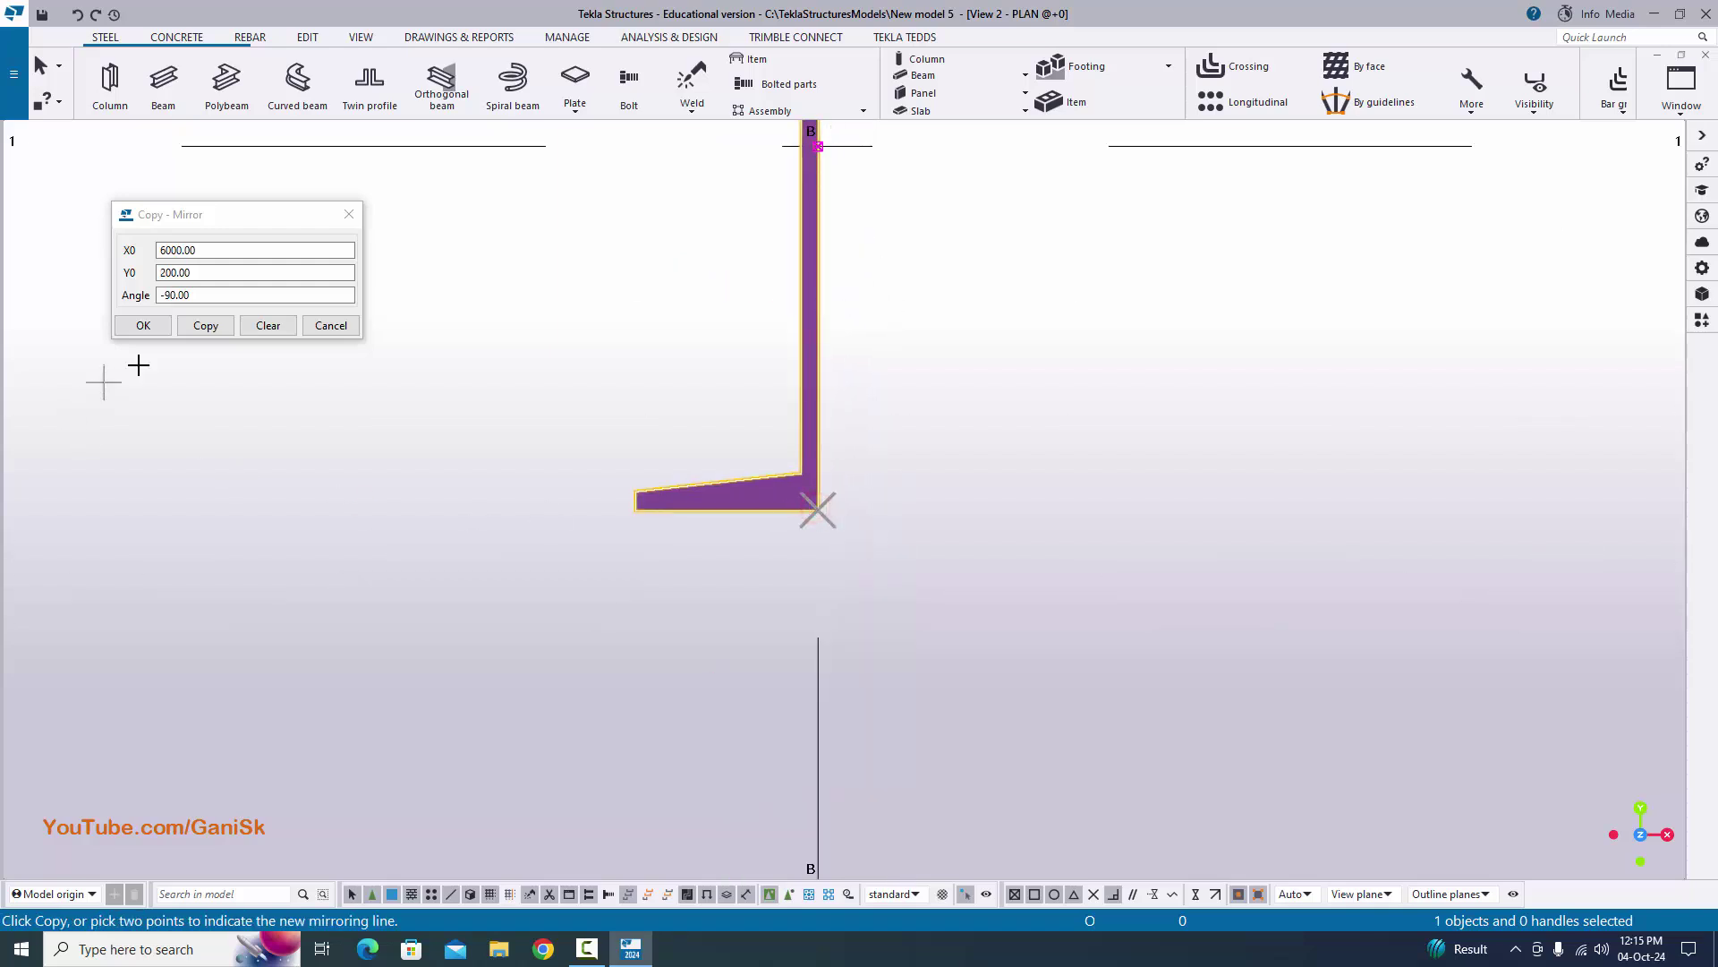
click(193, 327)
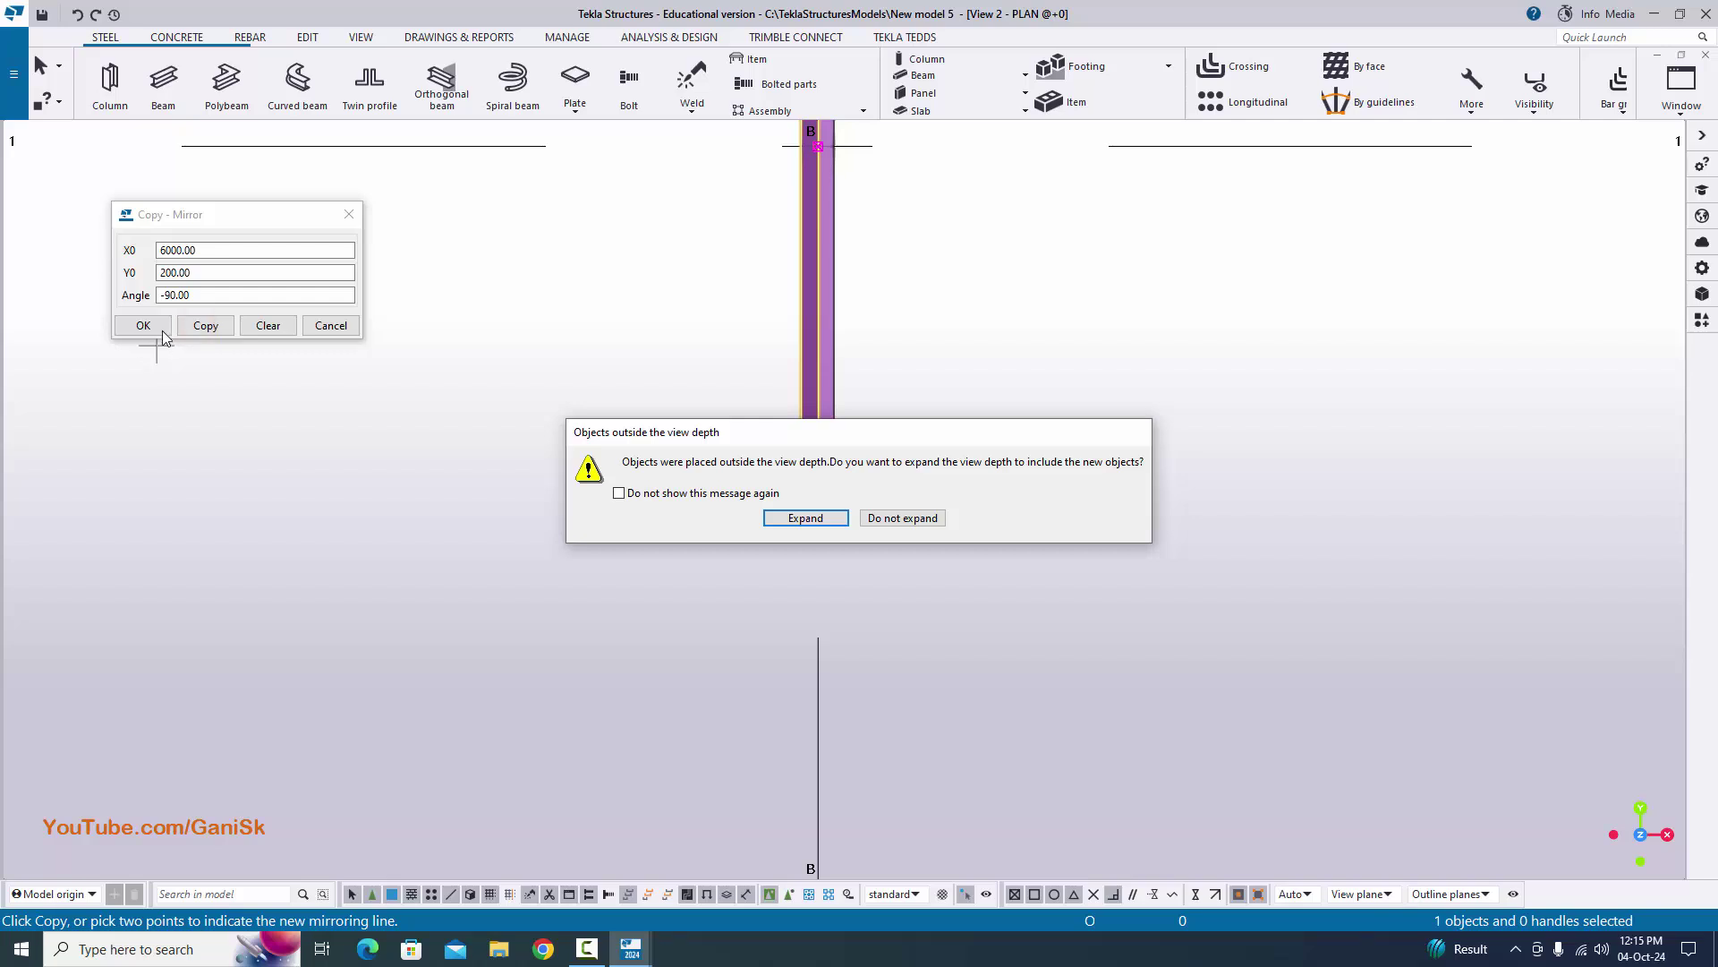
click(804, 518)
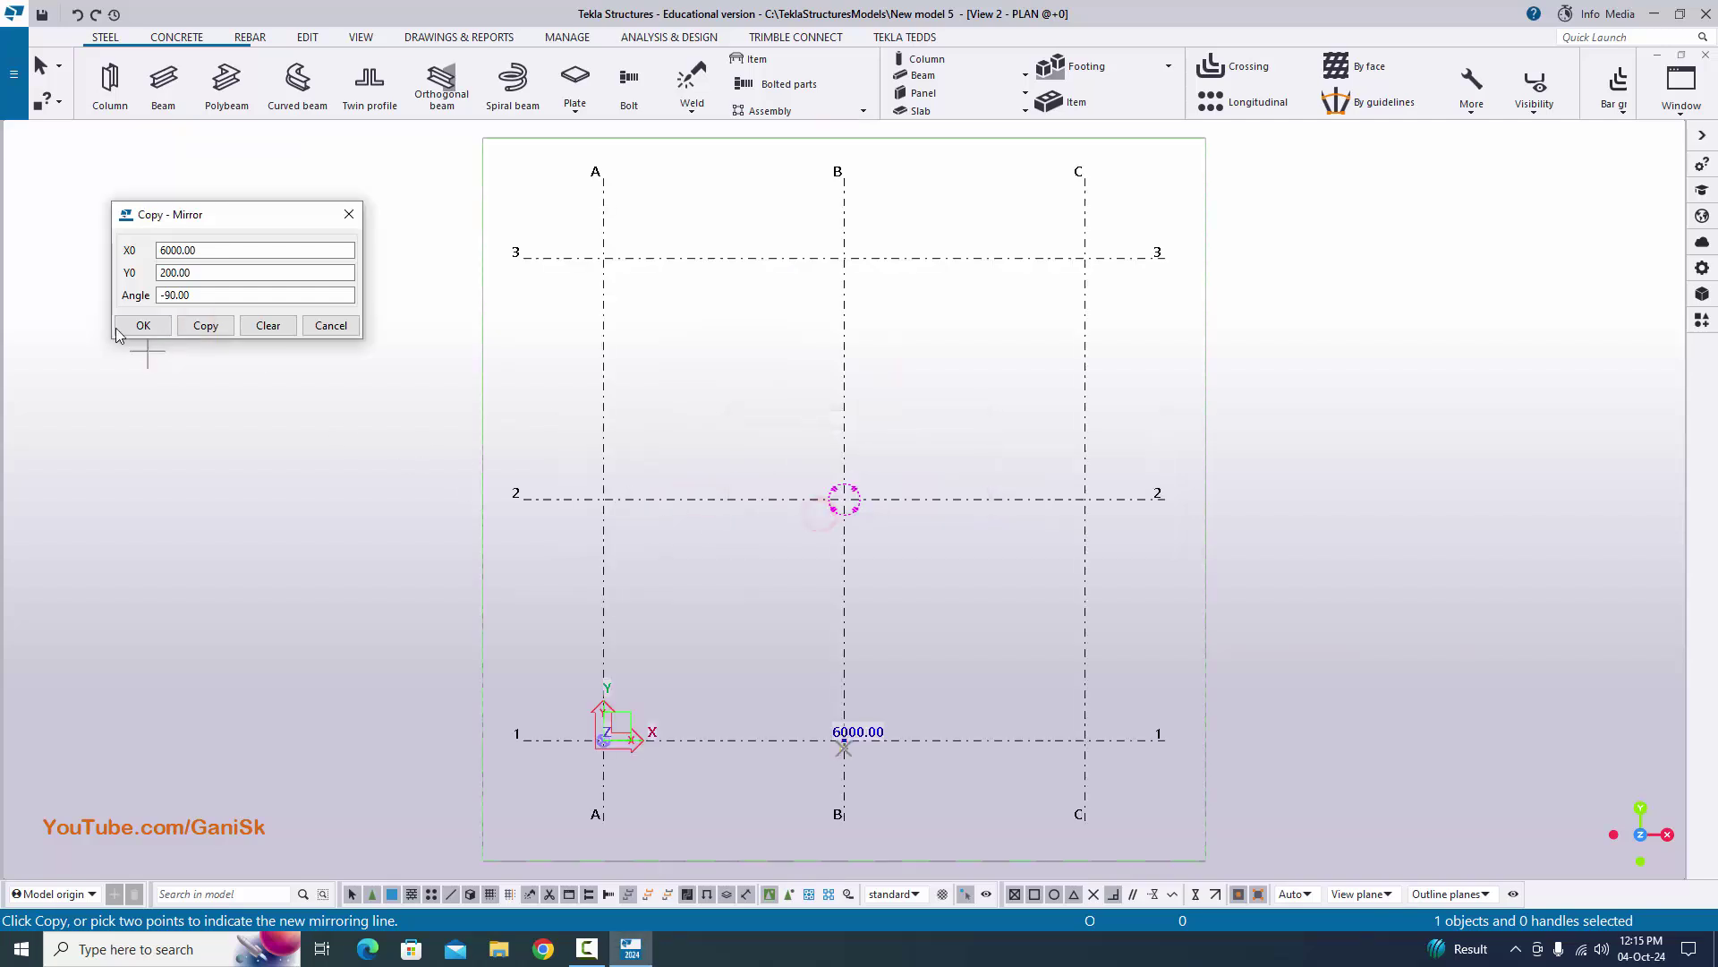
click(147, 327)
right_click(826, 391)
click(889, 406)
- Select the left and right channels in plan view to check both, then clear the selection
scroll(859, 770, up, 8)
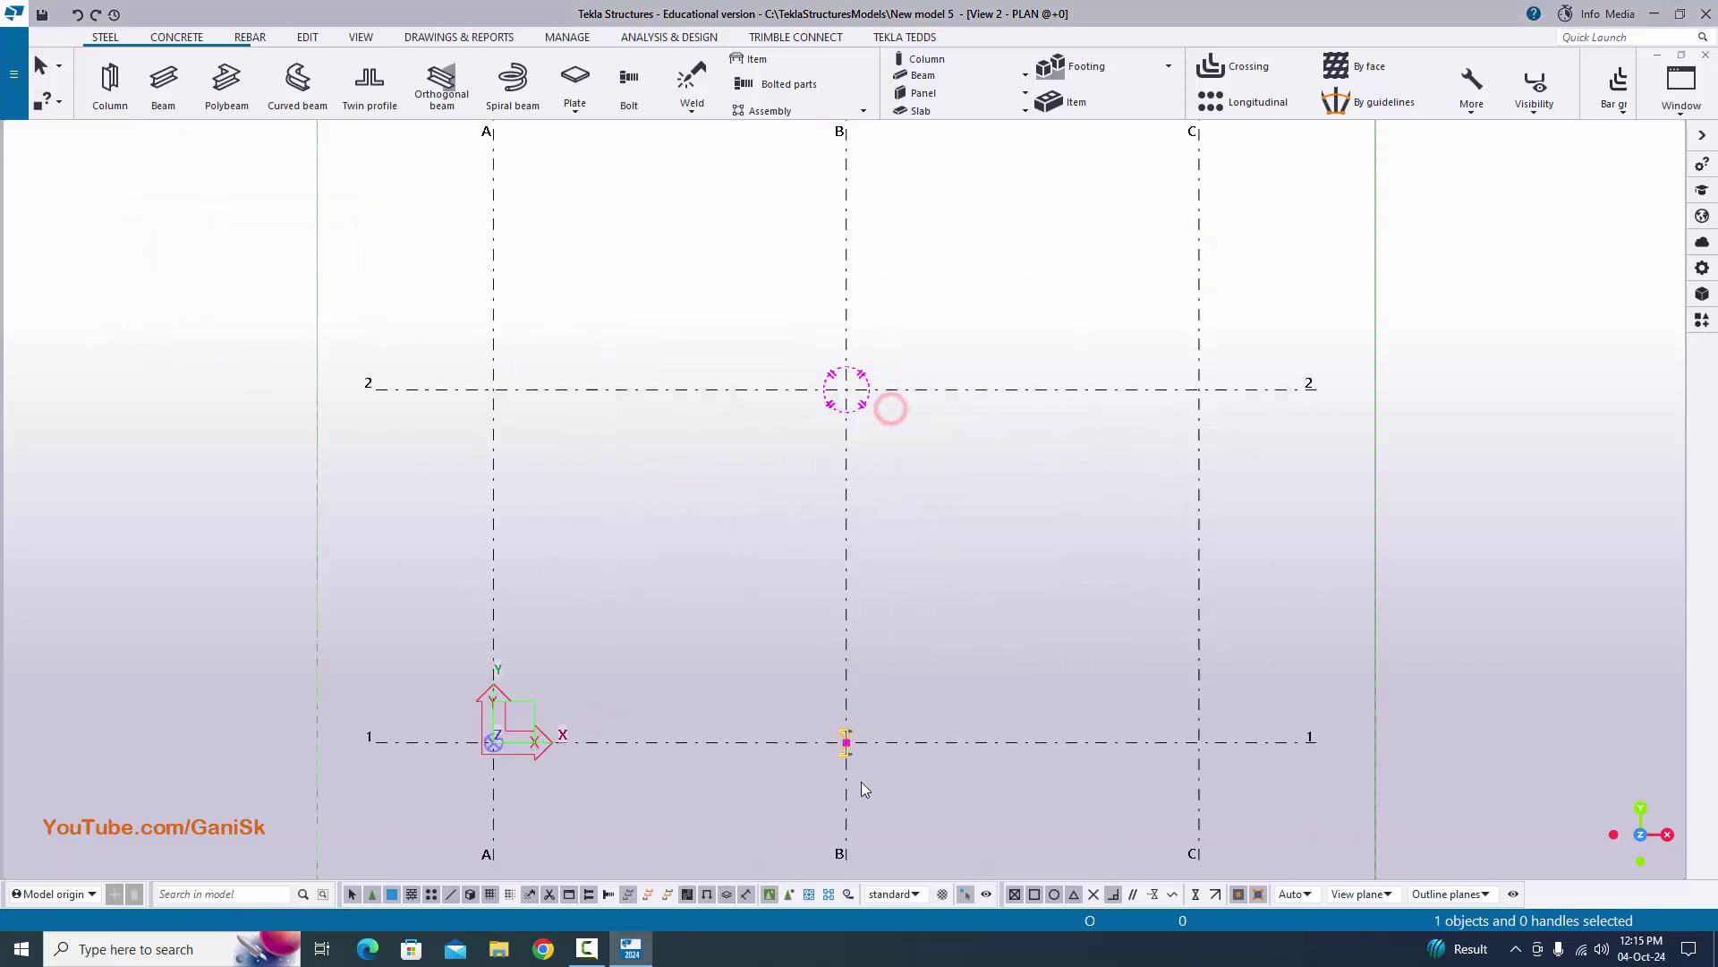
scroll(770, 646, up, 8)
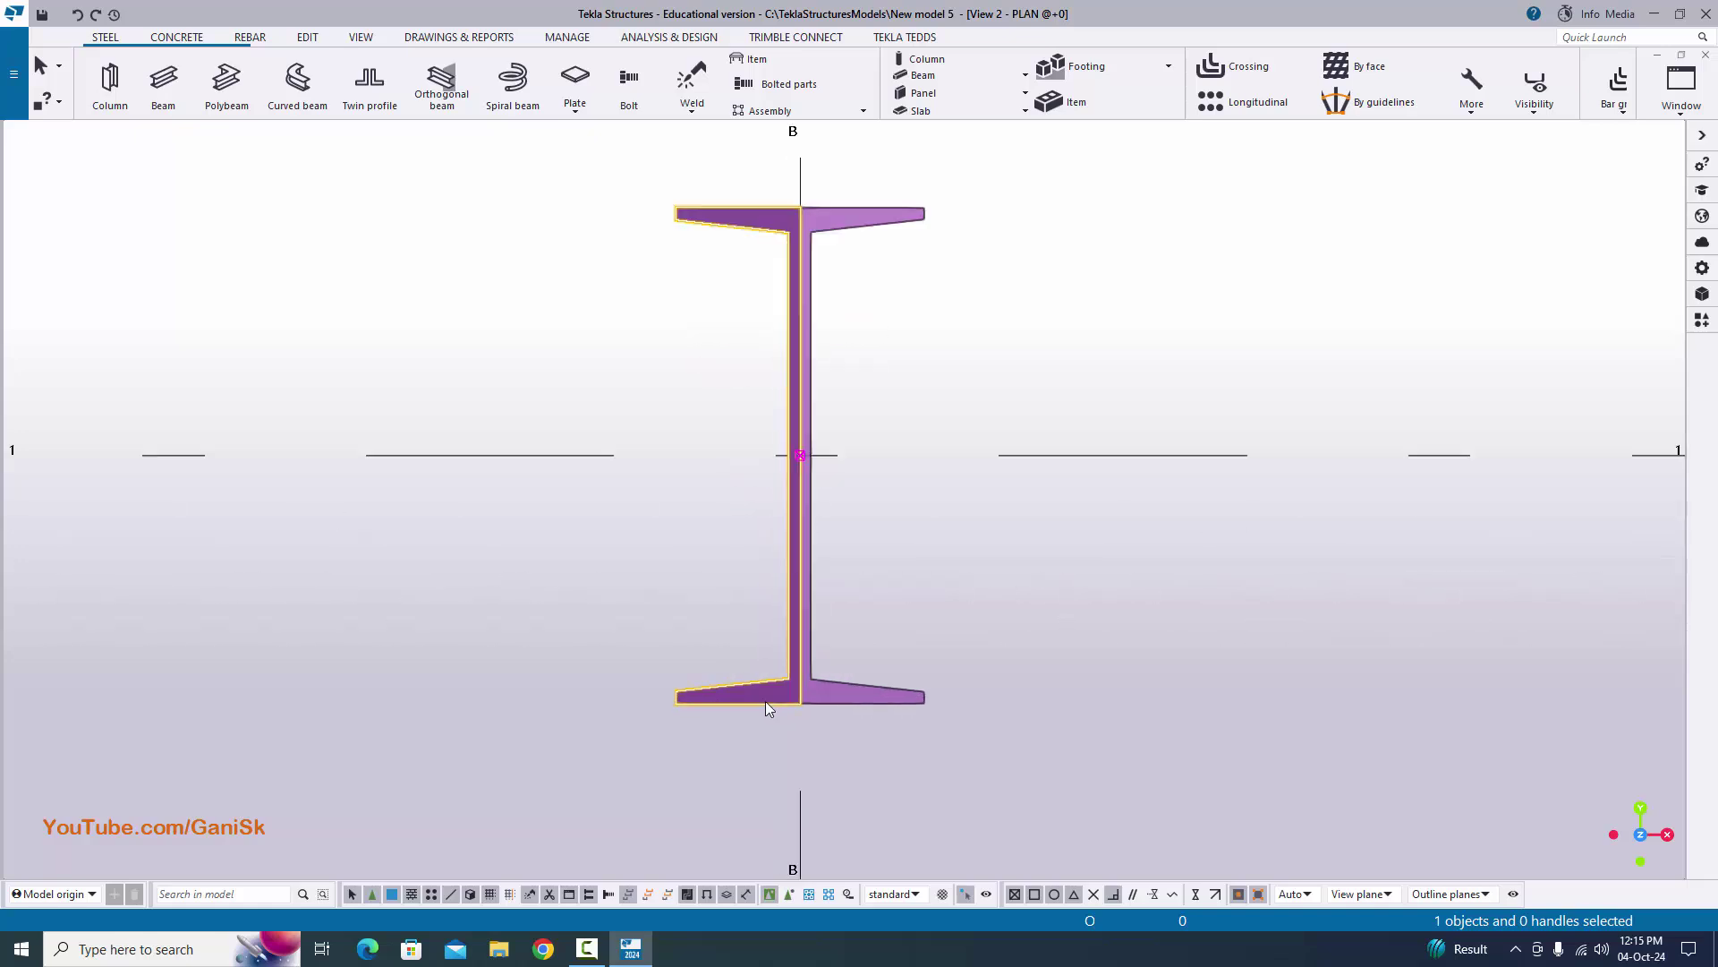
click(765, 700)
click(855, 700)
click(782, 695)
click(849, 695)
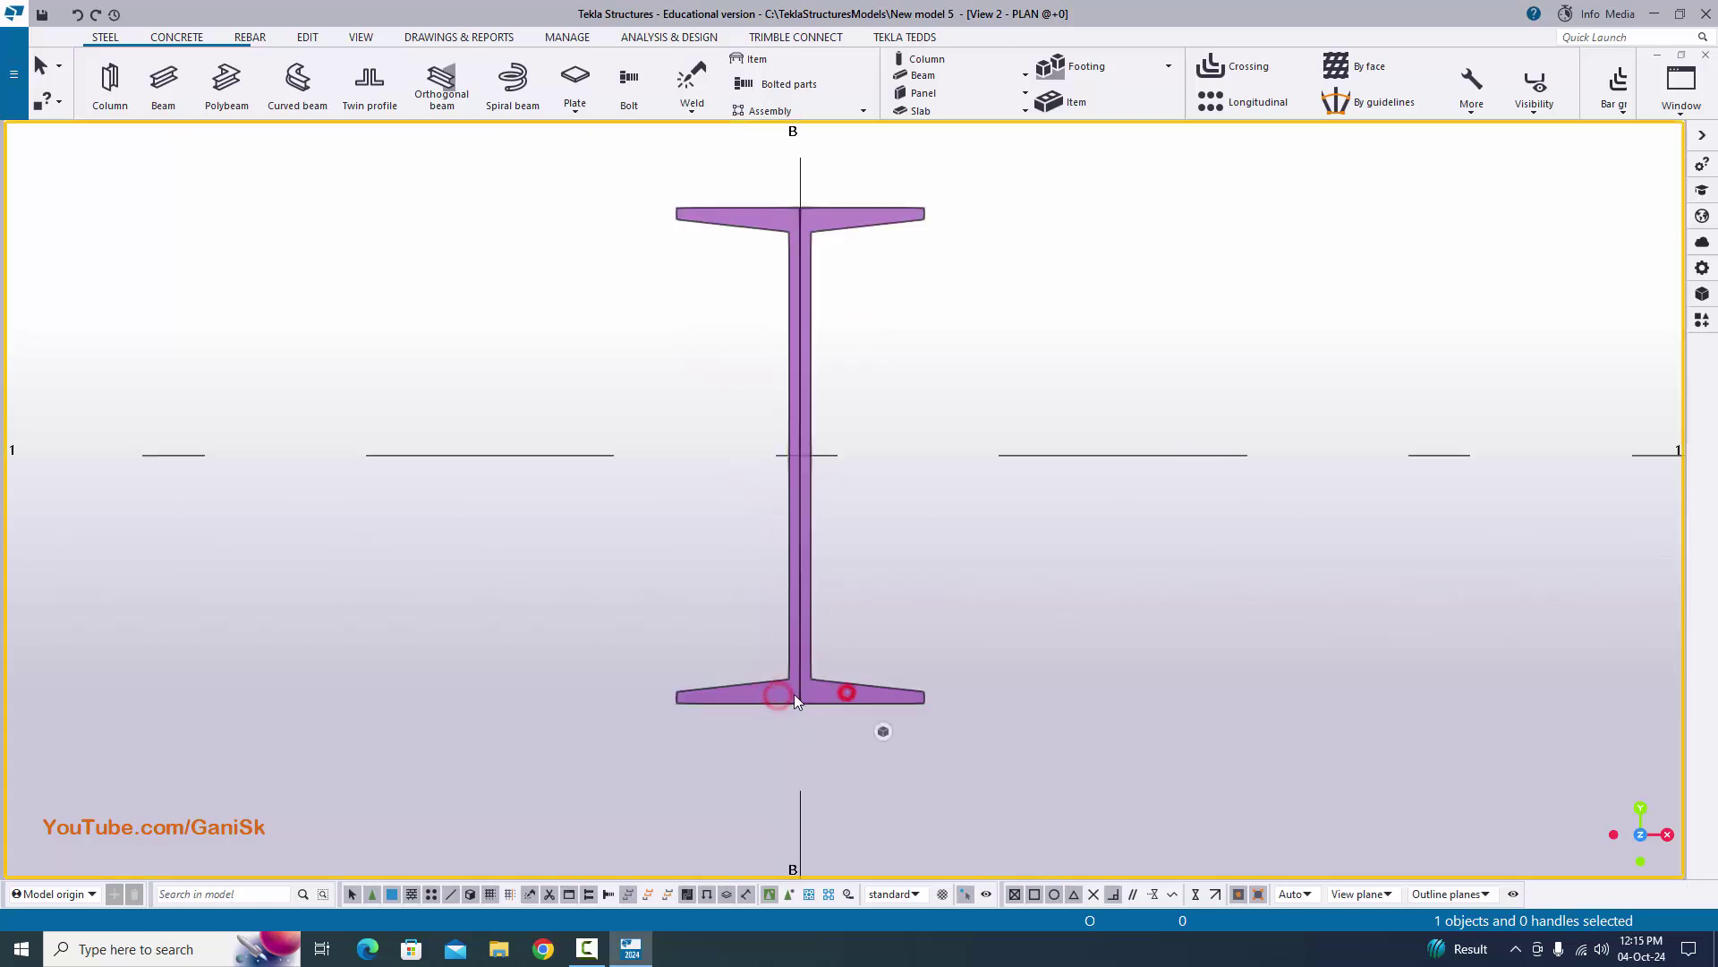
click(786, 695)
click(853, 697)
- Switch to View 1 - 3d and rotate around the column top to inspect it
click(1682, 83)
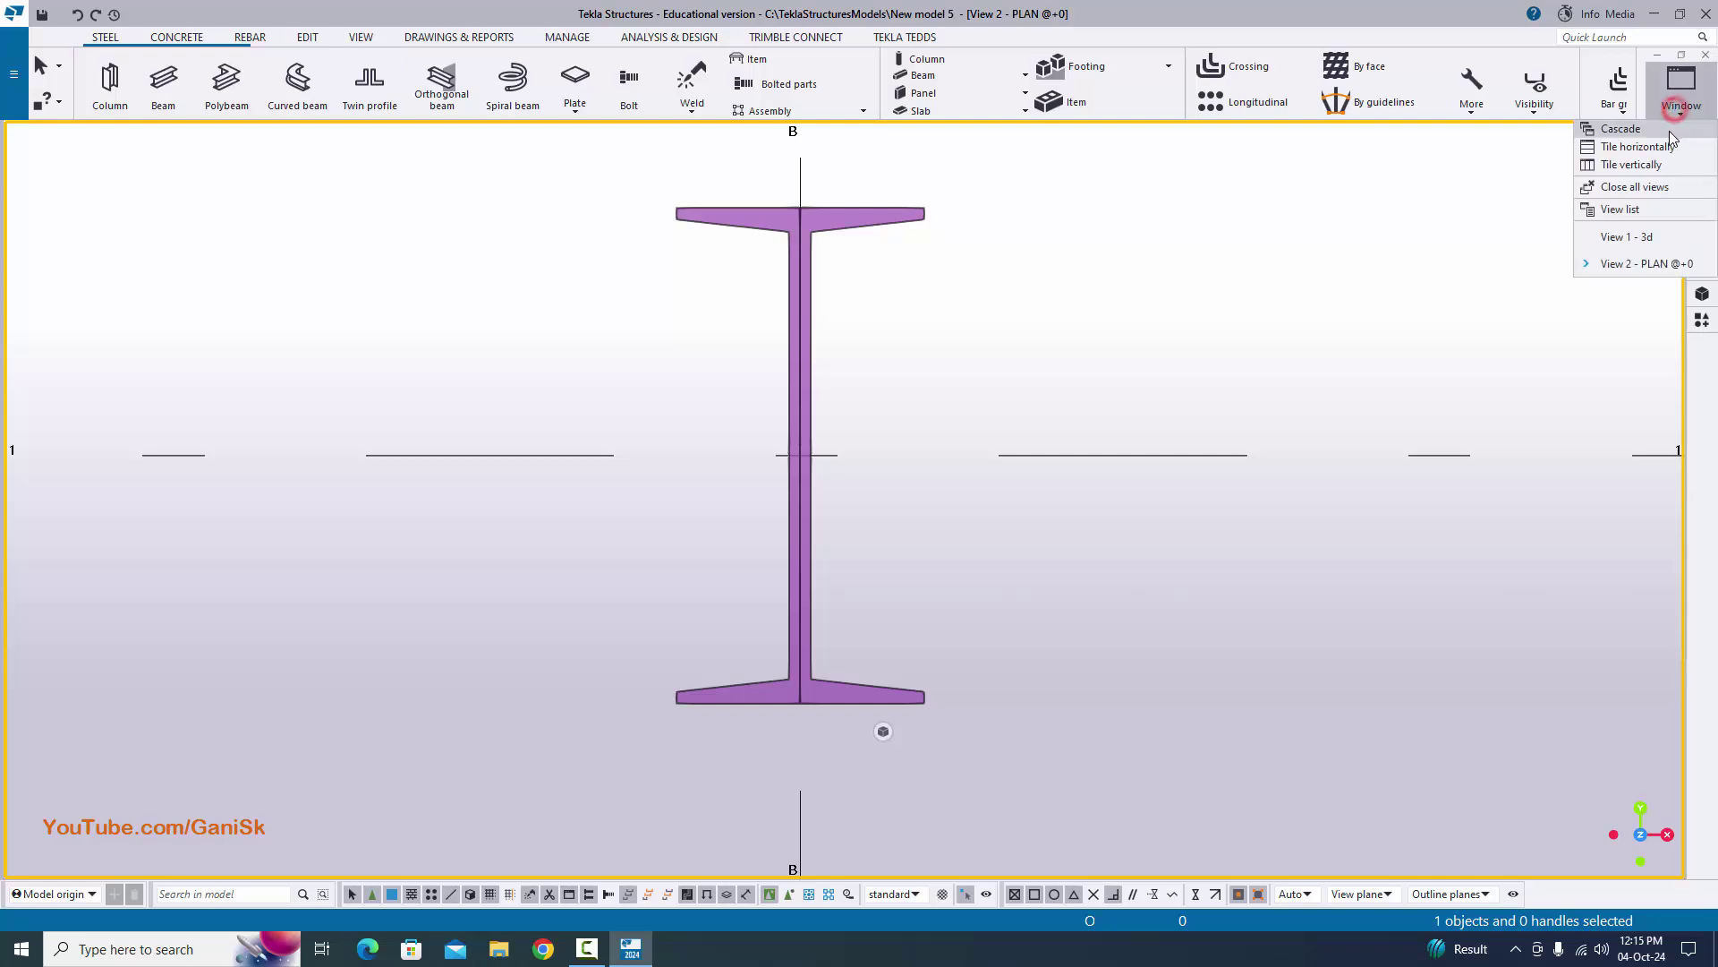
click(1653, 239)
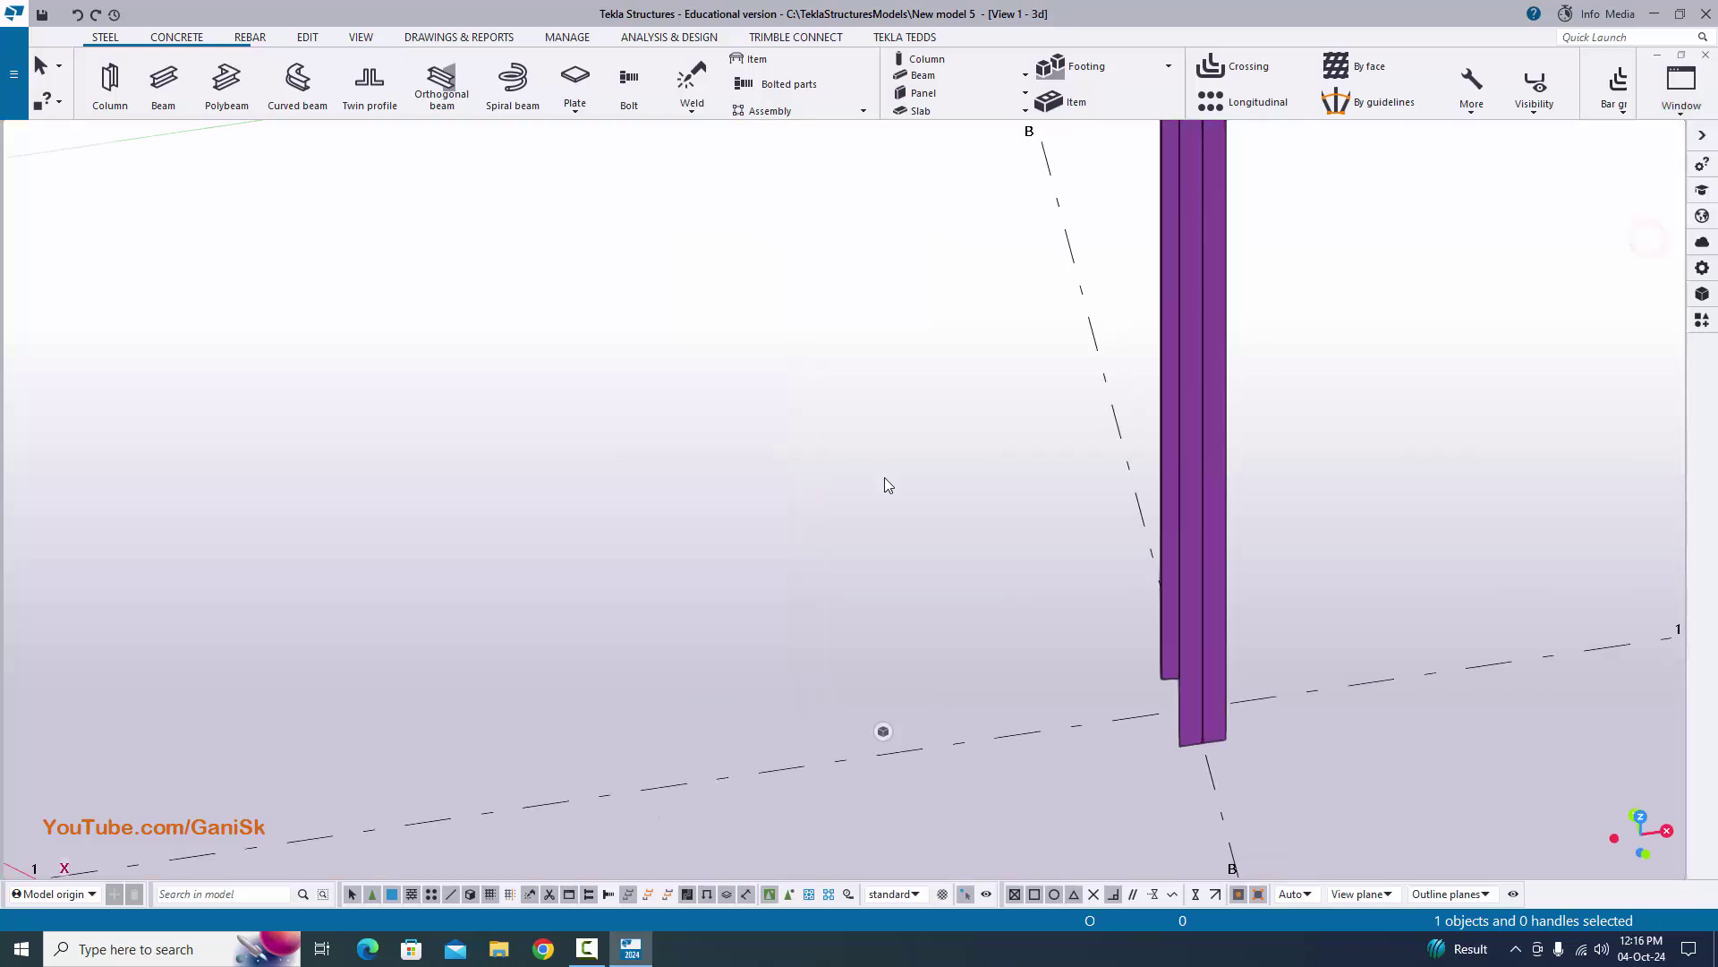
scroll(1026, 404, up, 10)
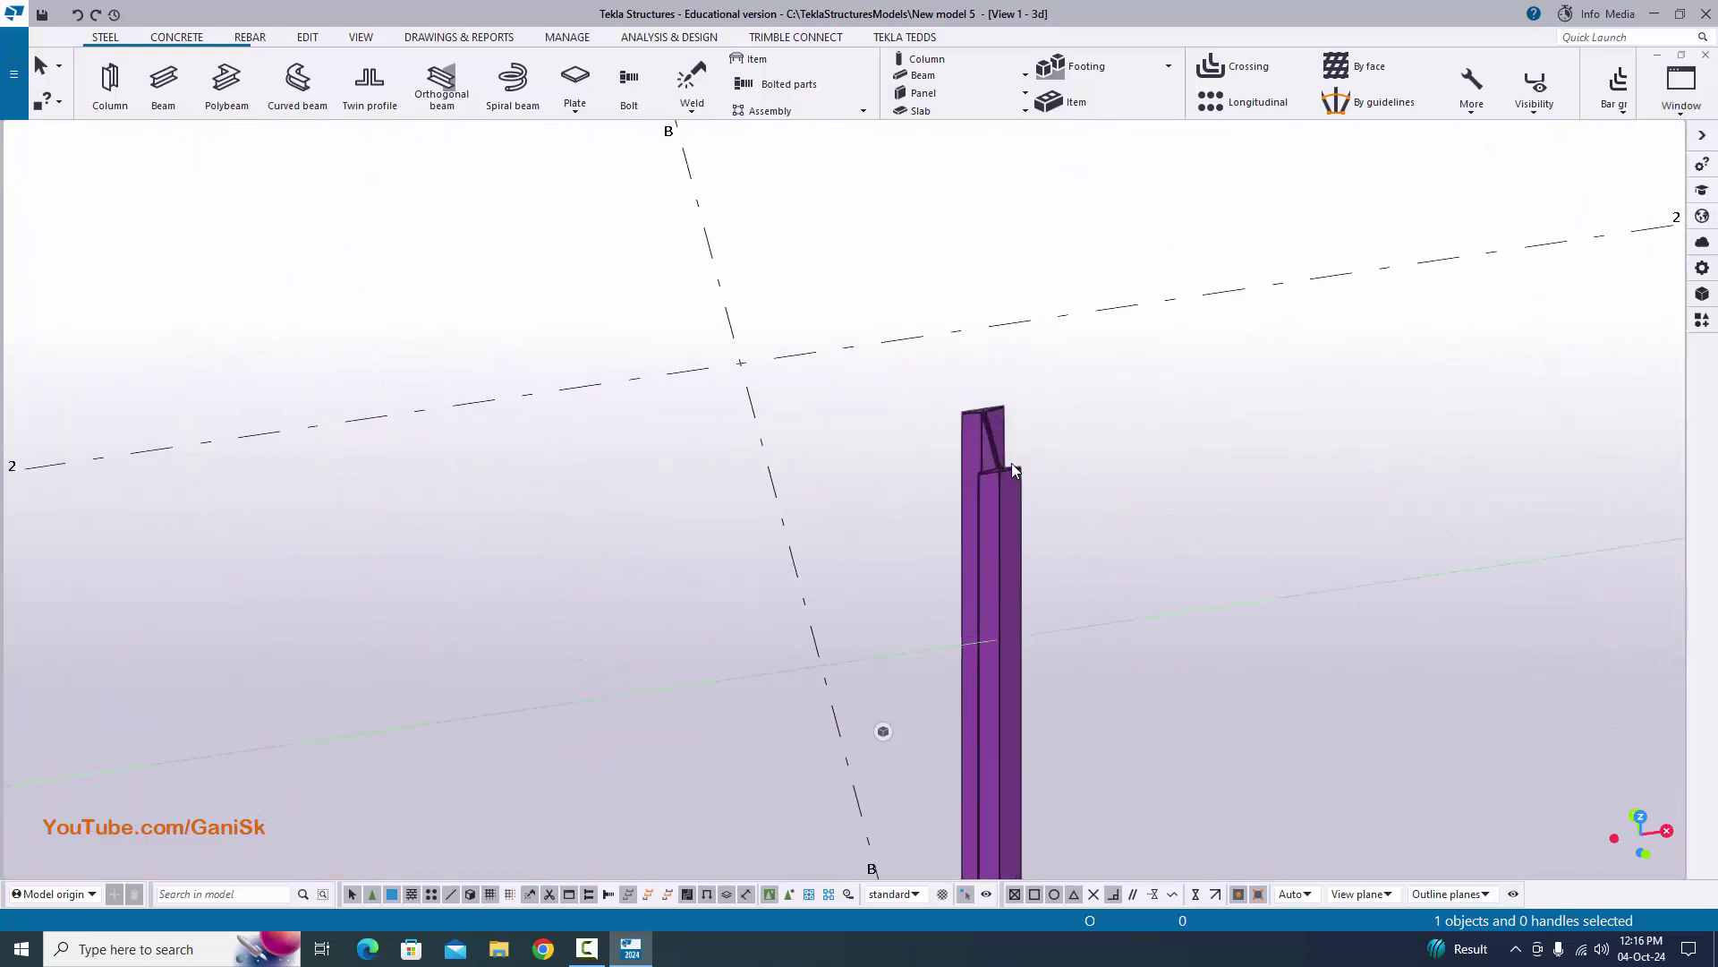
scroll(980, 465, down, 3)
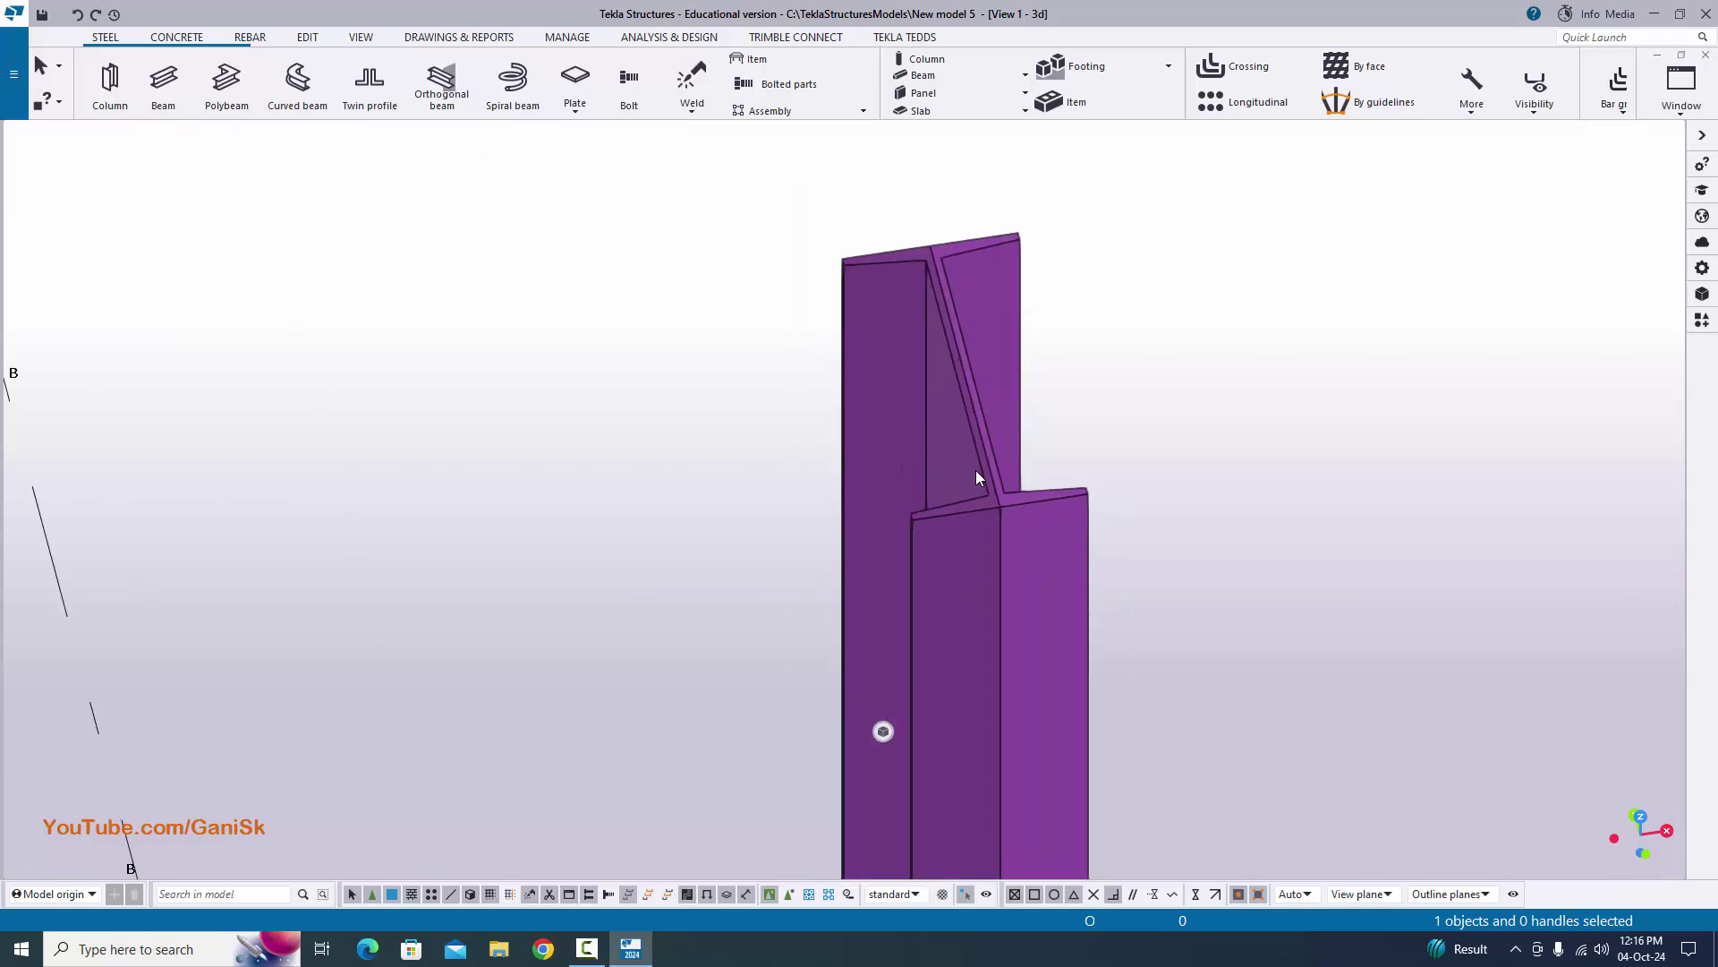
key(v)
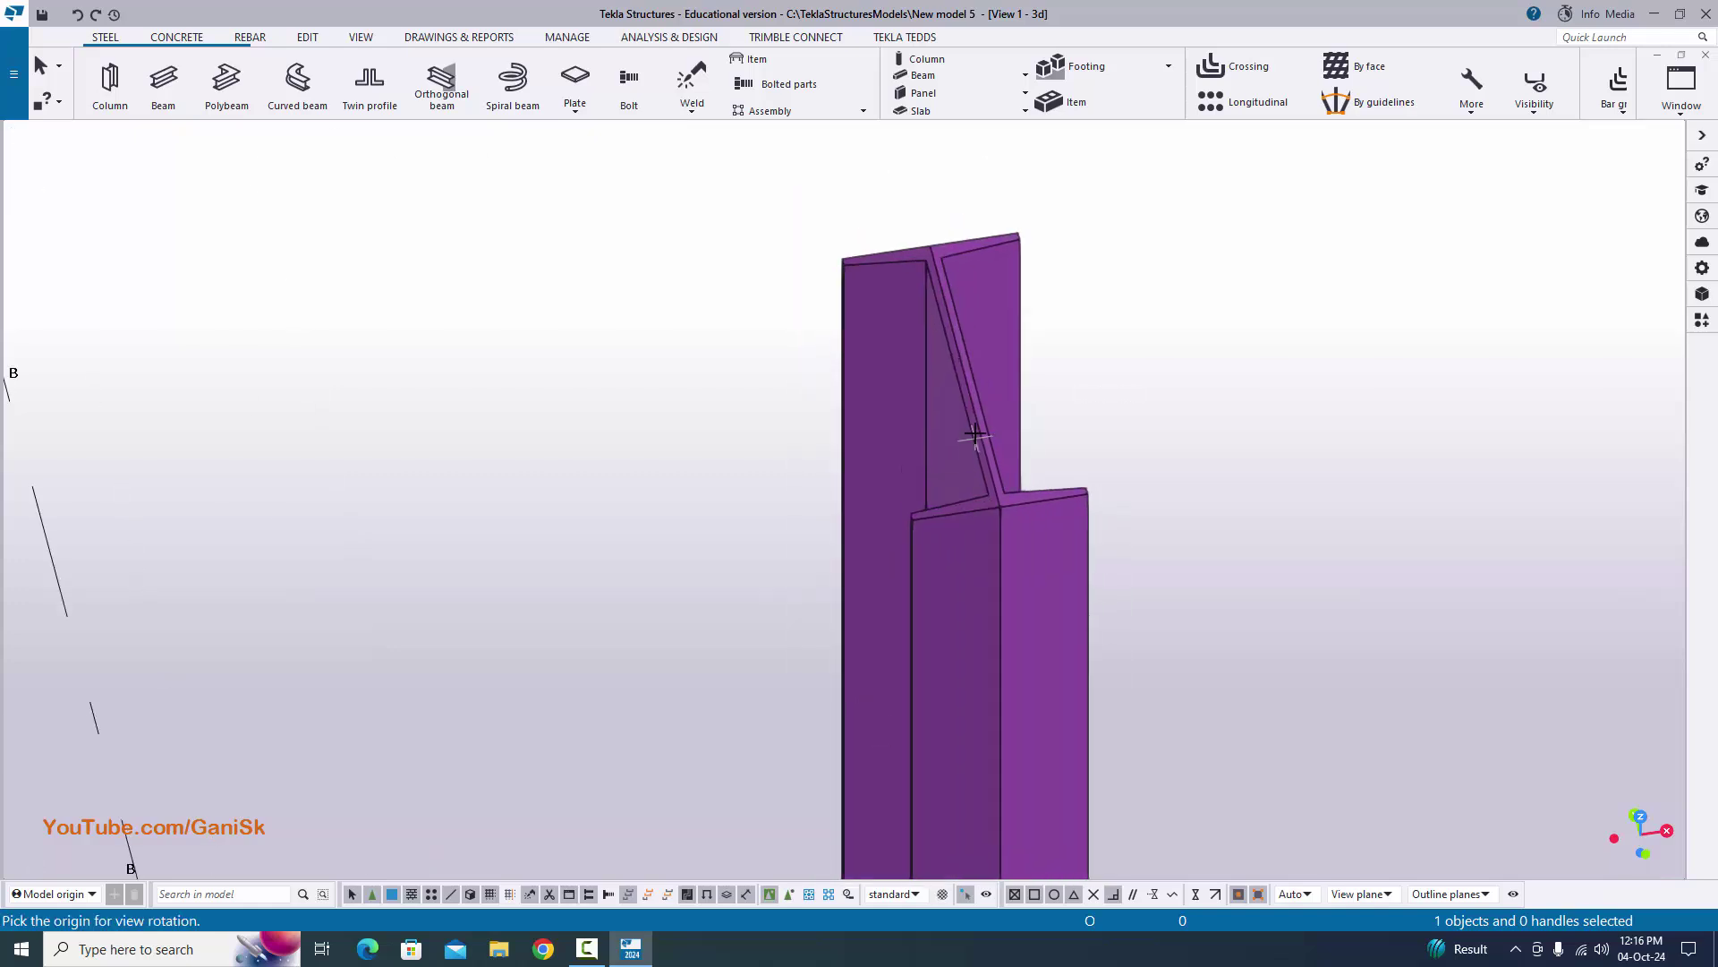
click(965, 379)
mouse_move(965, 378)
mouse_down()
mouse_move(1005, 493)
mouse_move(794, 442)
mouse_move(1223, 478)
mouse_move(1270, 525)
mouse_move(951, 549)
mouse_move(1182, 525)
mouse_move(909, 484)
mouse_move(836, 454)
mouse_move(978, 430)
mouse_up()
right_click(1085, 301)
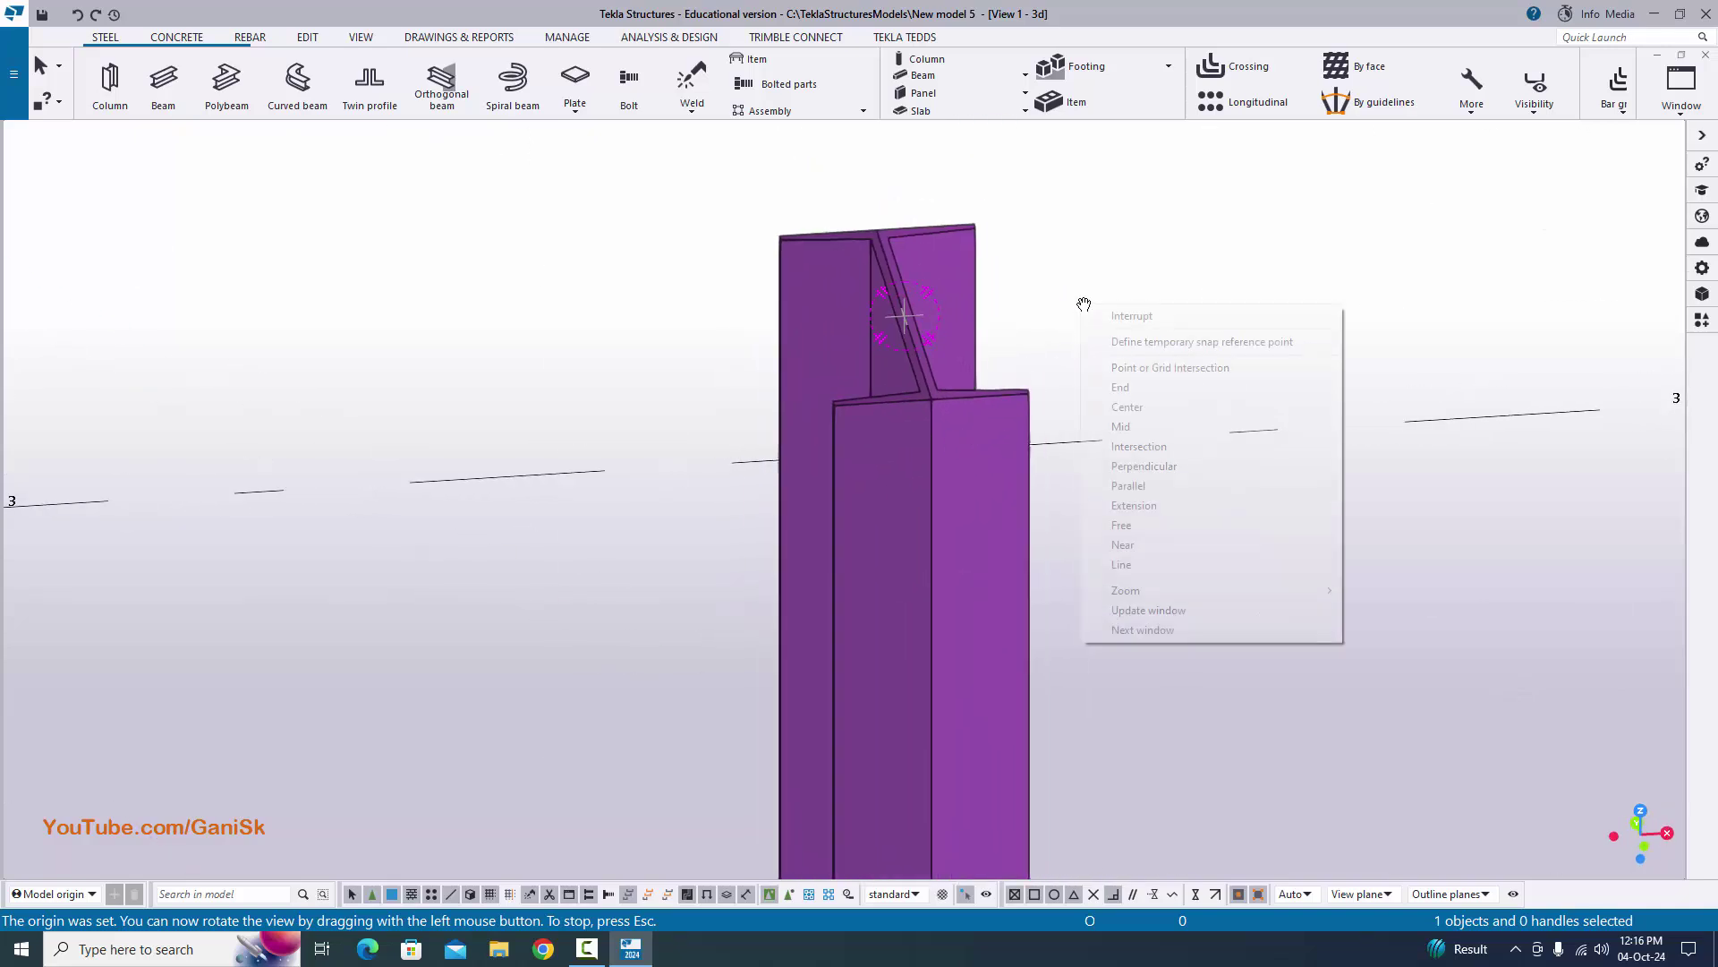
click(1094, 316)
scroll(984, 487, down, 5)
scroll(933, 501, up, 2)
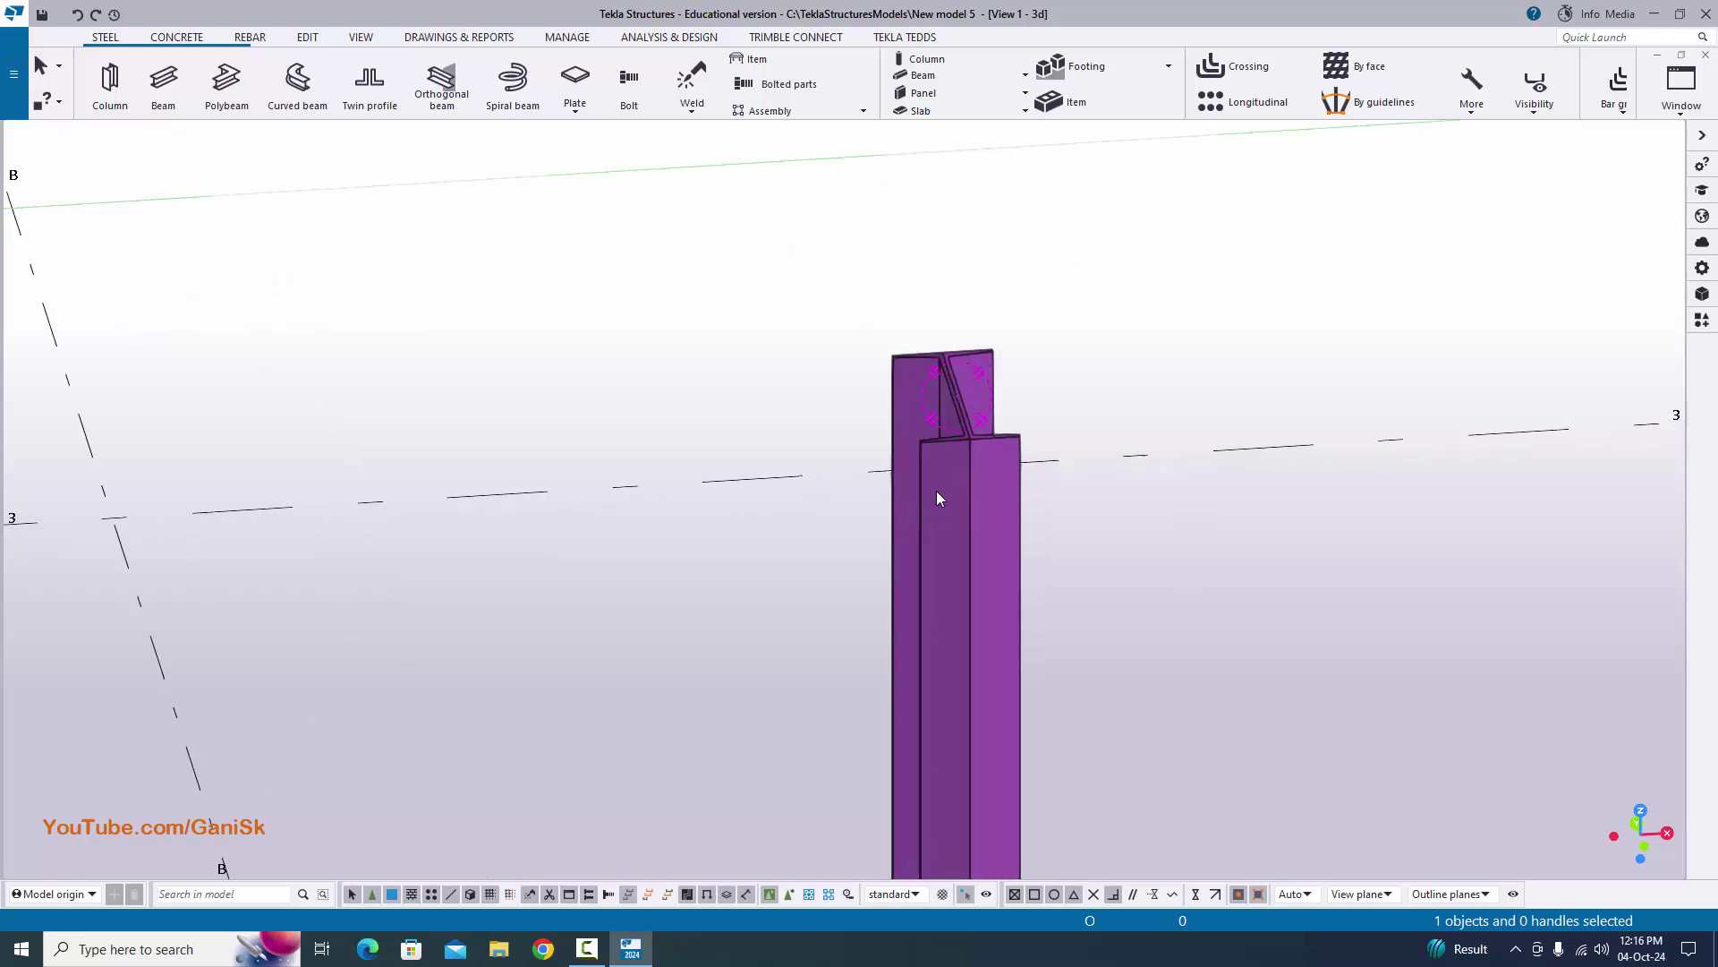
scroll(990, 546, down, 6)
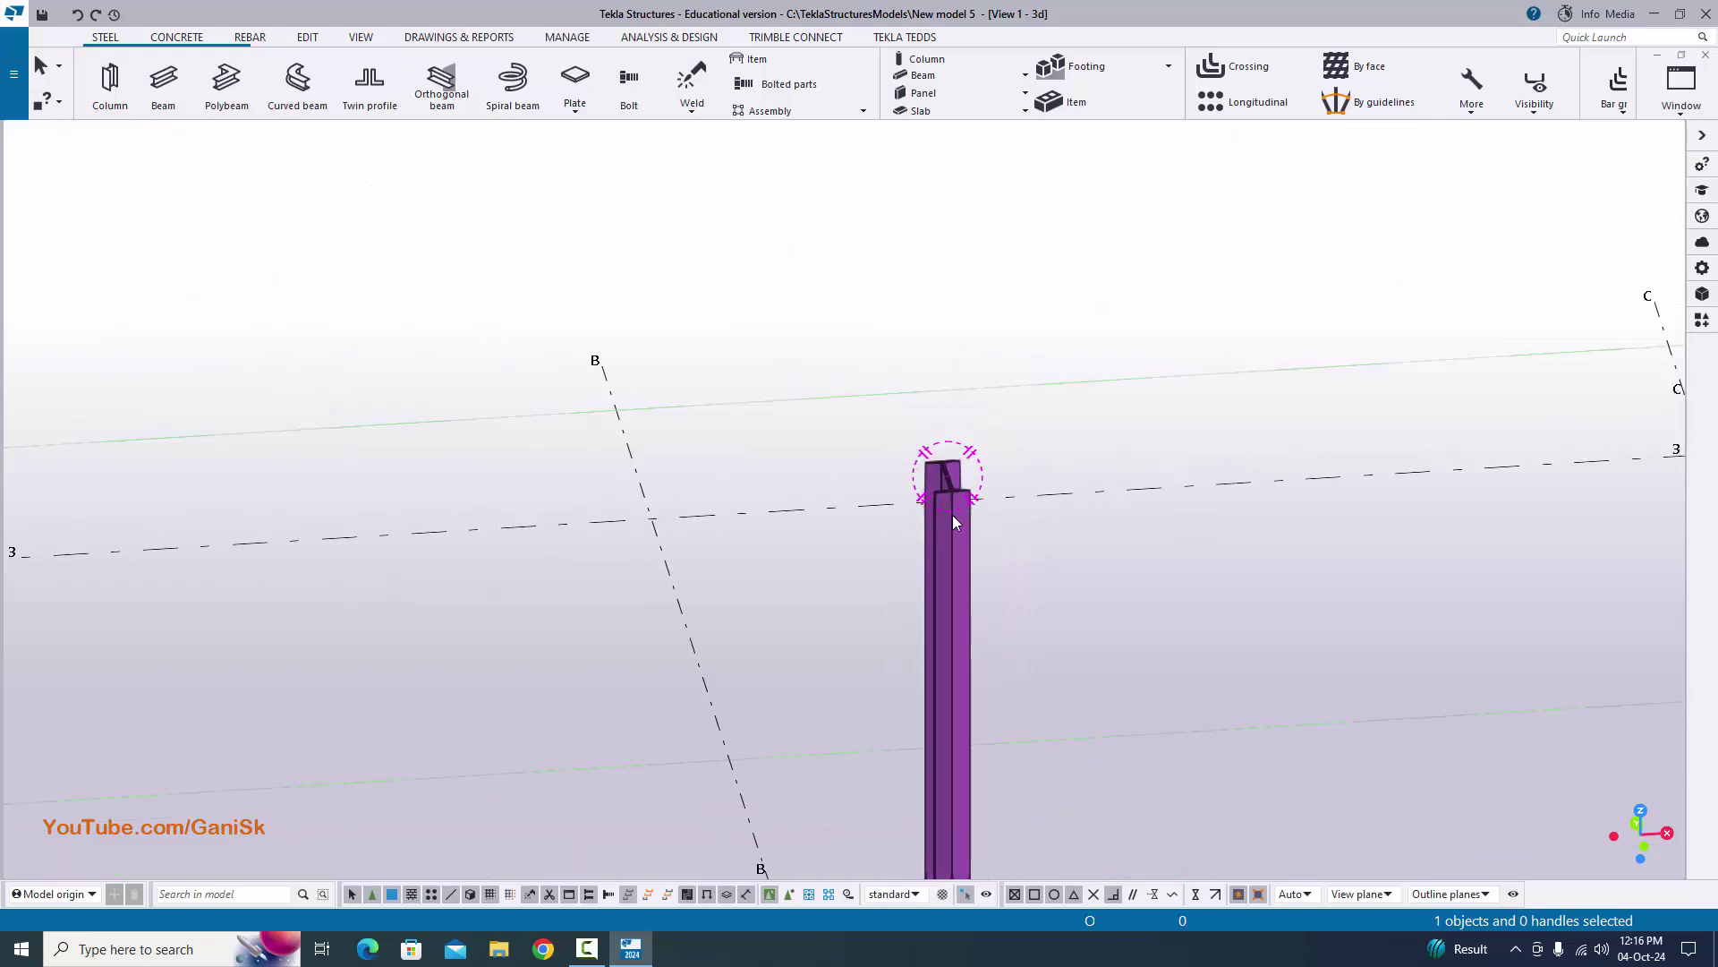
scroll(985, 637, up, 3)
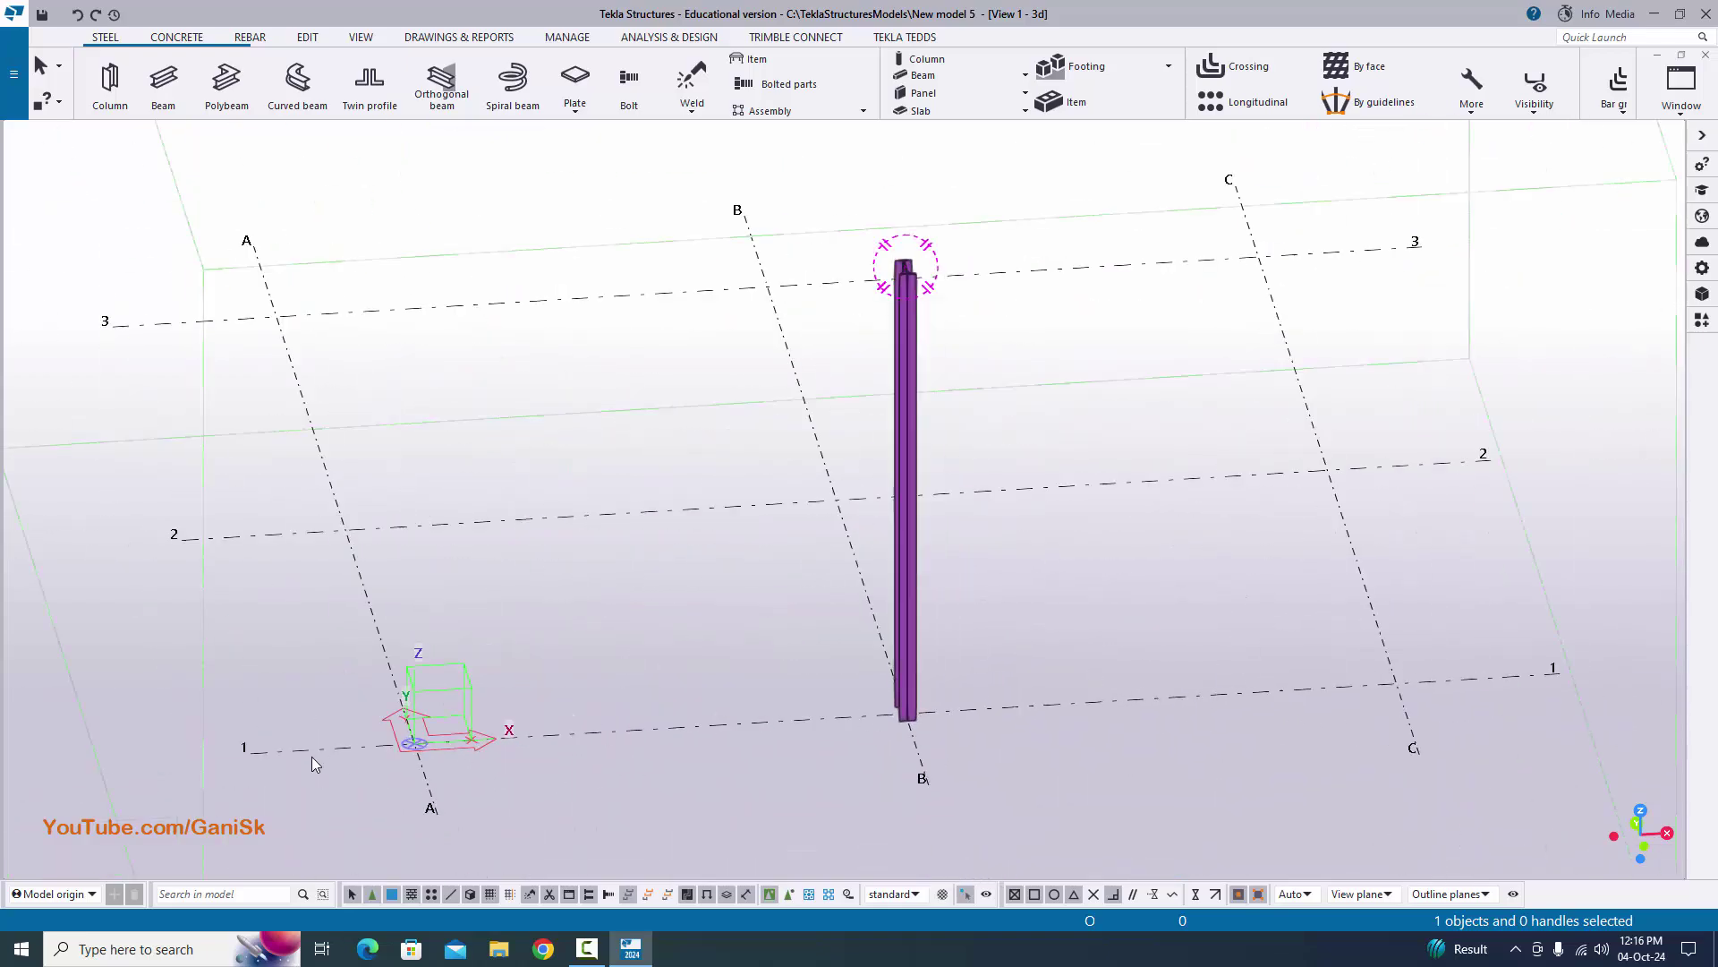
- Make the GRID @1 elevation view visible from the Views list
click(1681, 87)
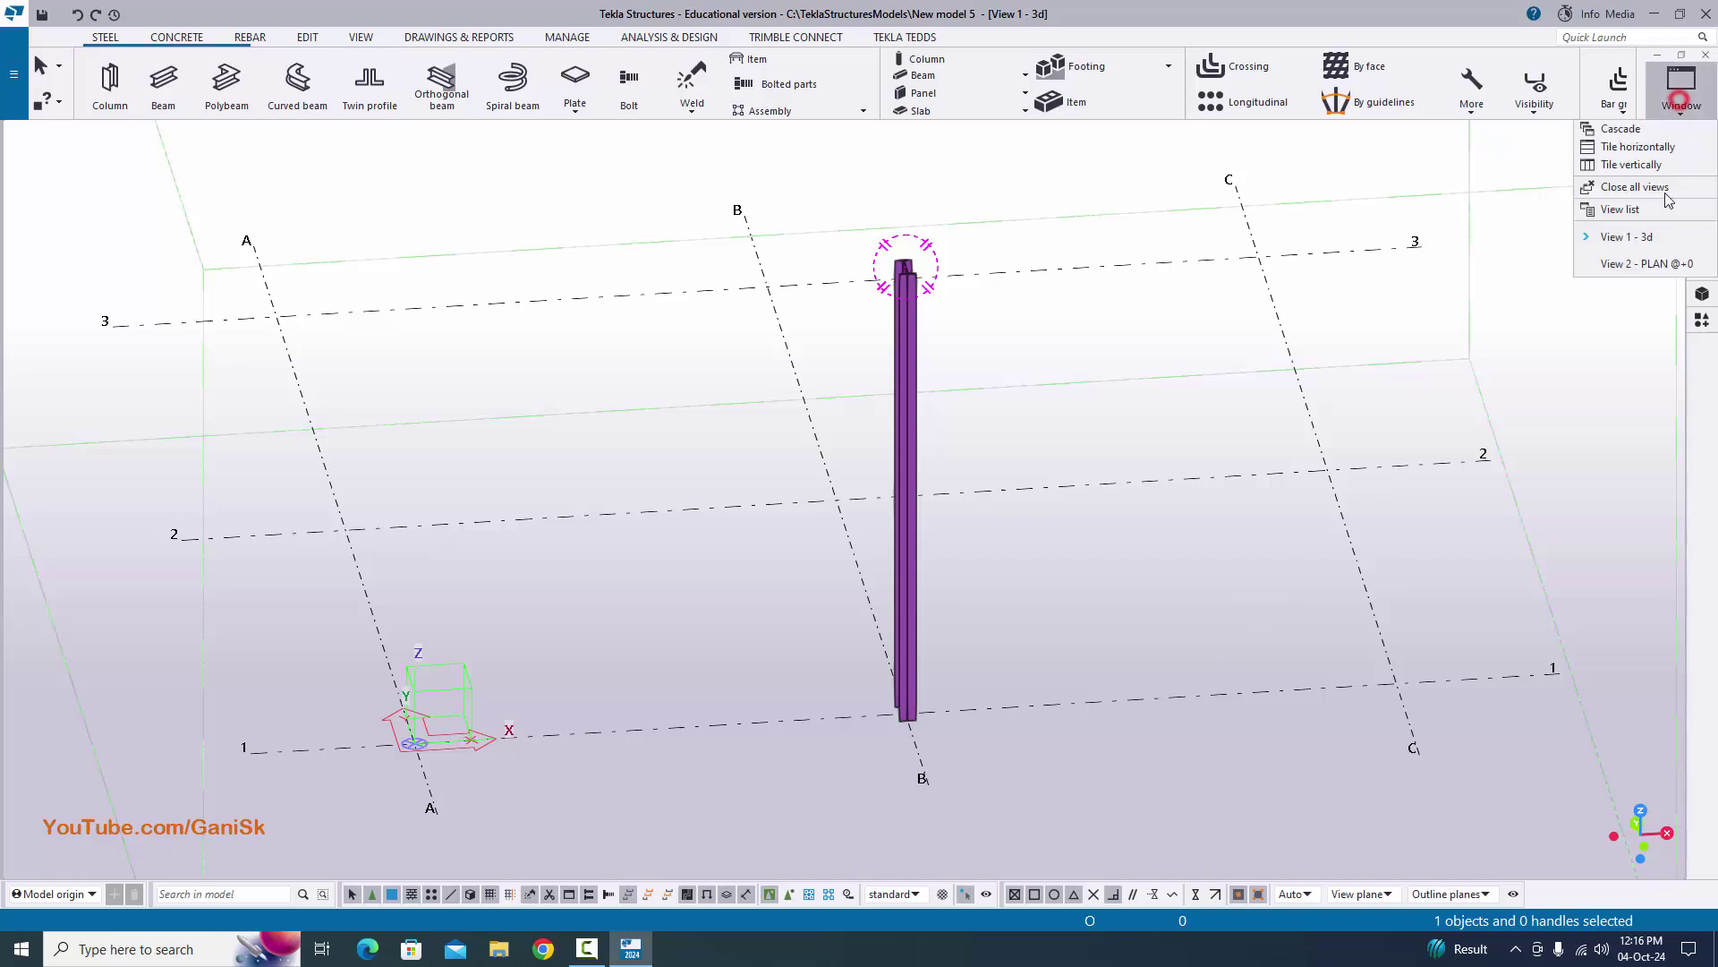
click(1632, 208)
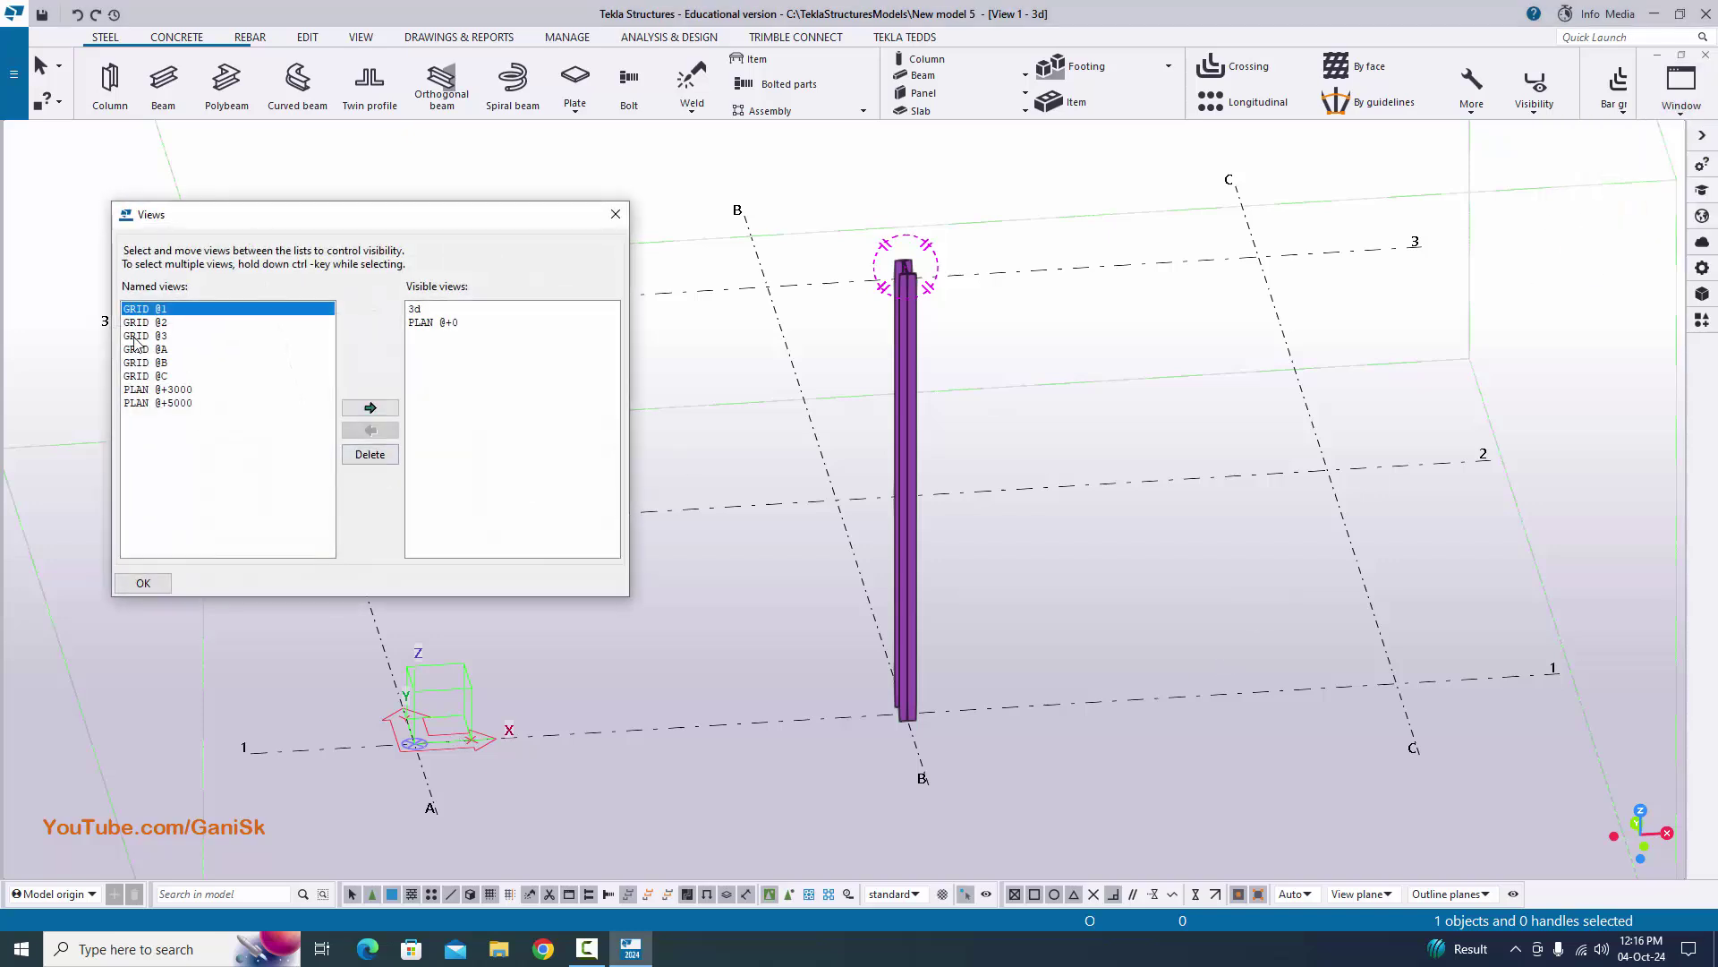
click(370, 407)
- Close the named views list and zoom in on the GRID 1 elevation
click(616, 214)
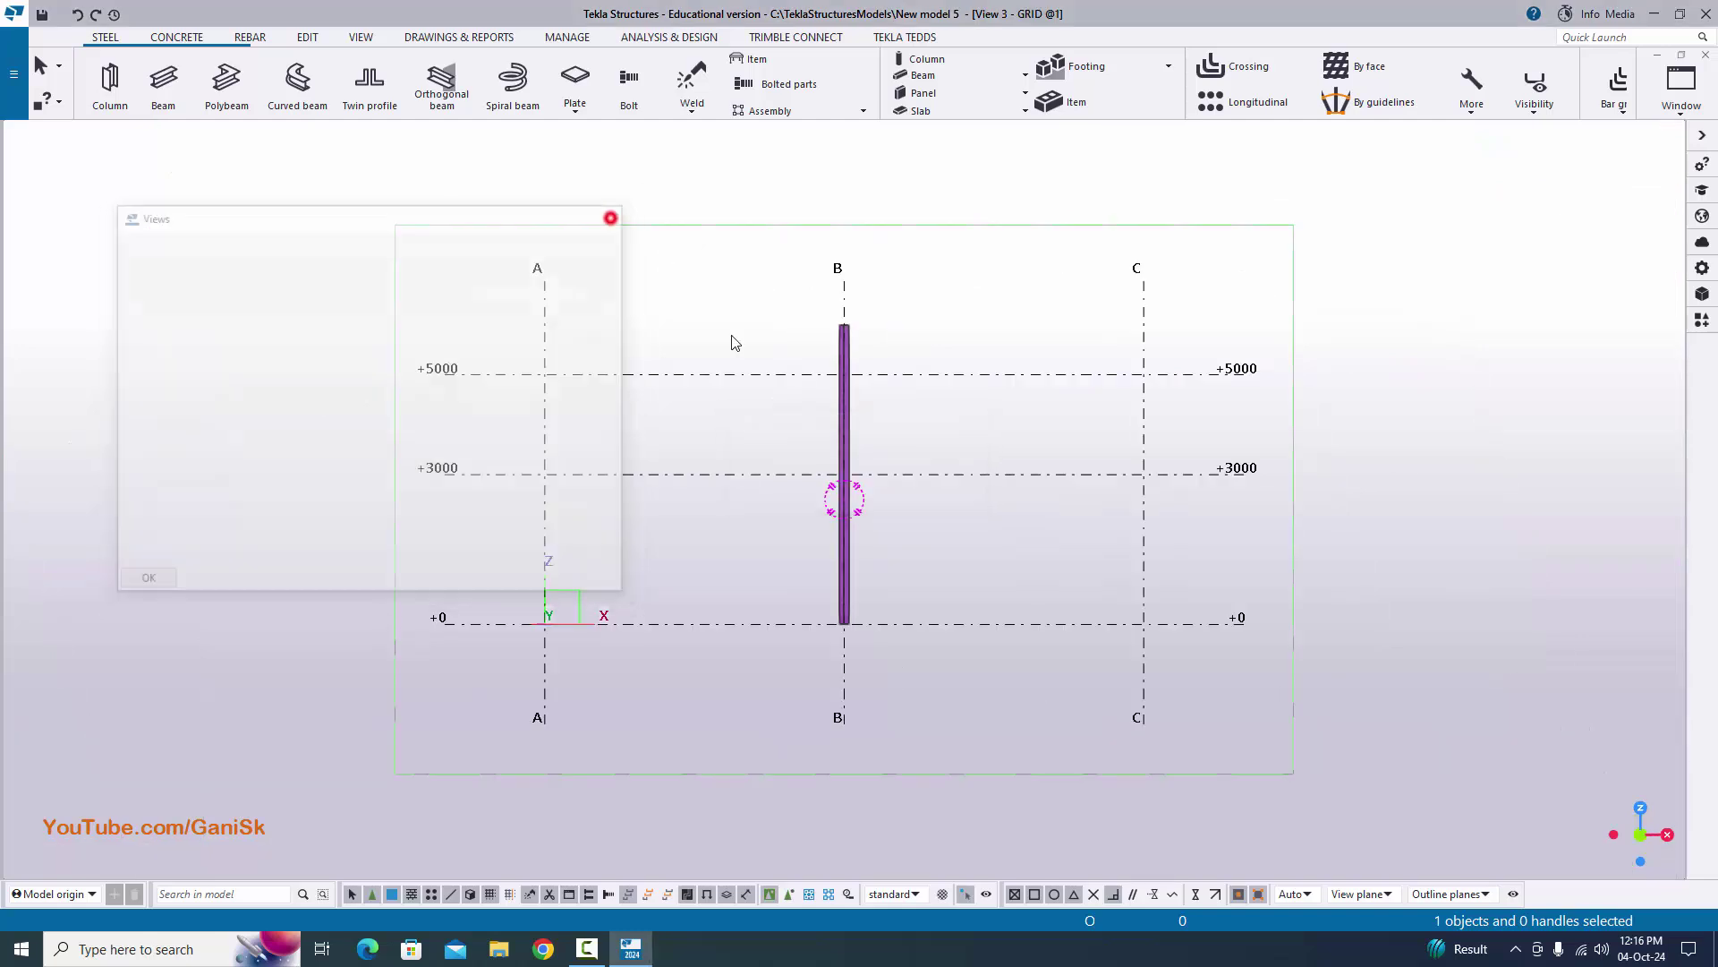
scroll(817, 680, up, 6)
scroll(821, 668, up, 2)
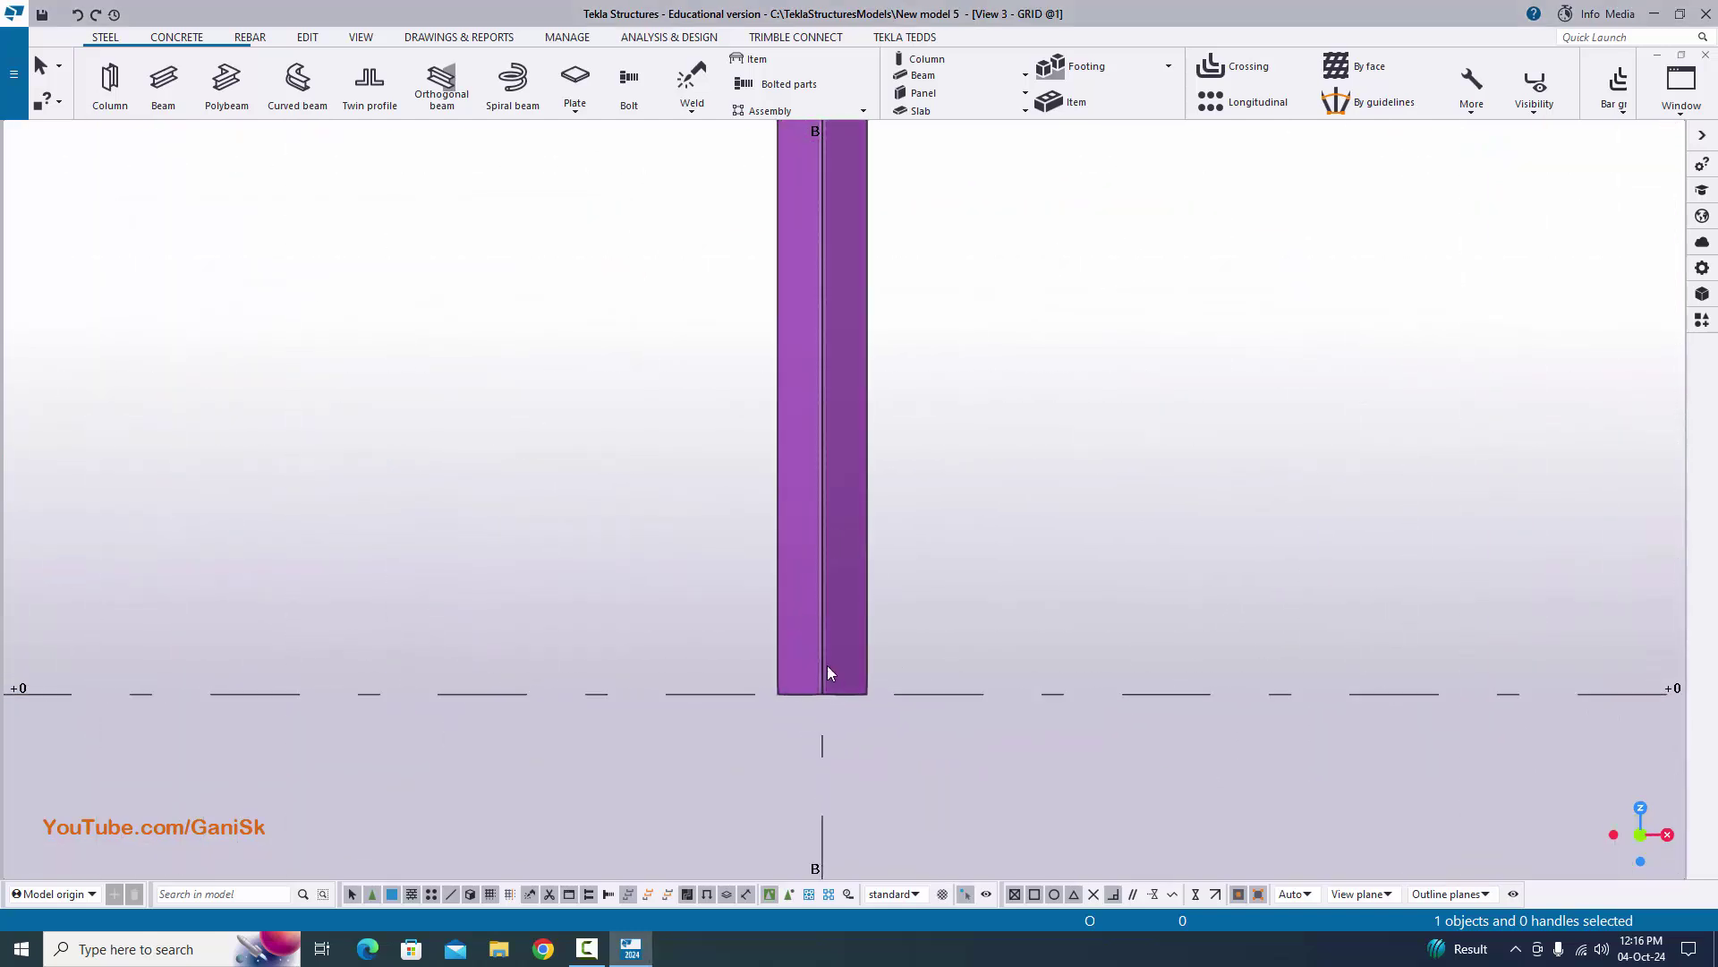
scroll(803, 545, up, 3)
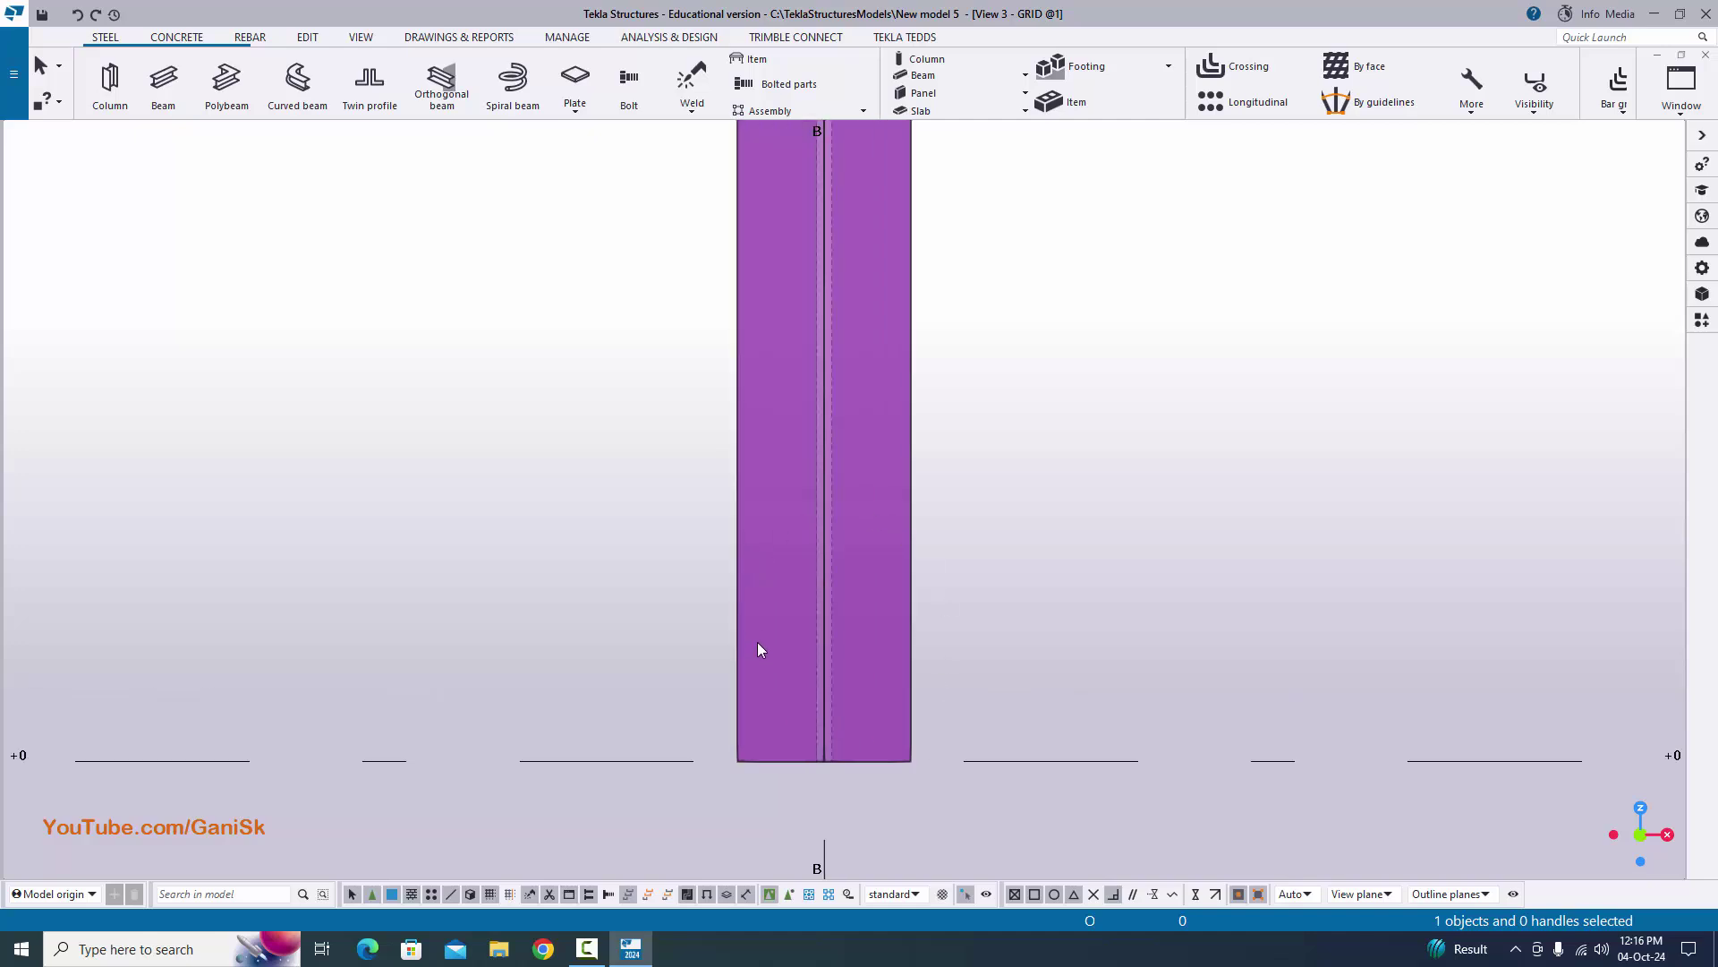
- Use Points at any position to mark the column's lower-left and lower-right corners at level +0
click(309, 36)
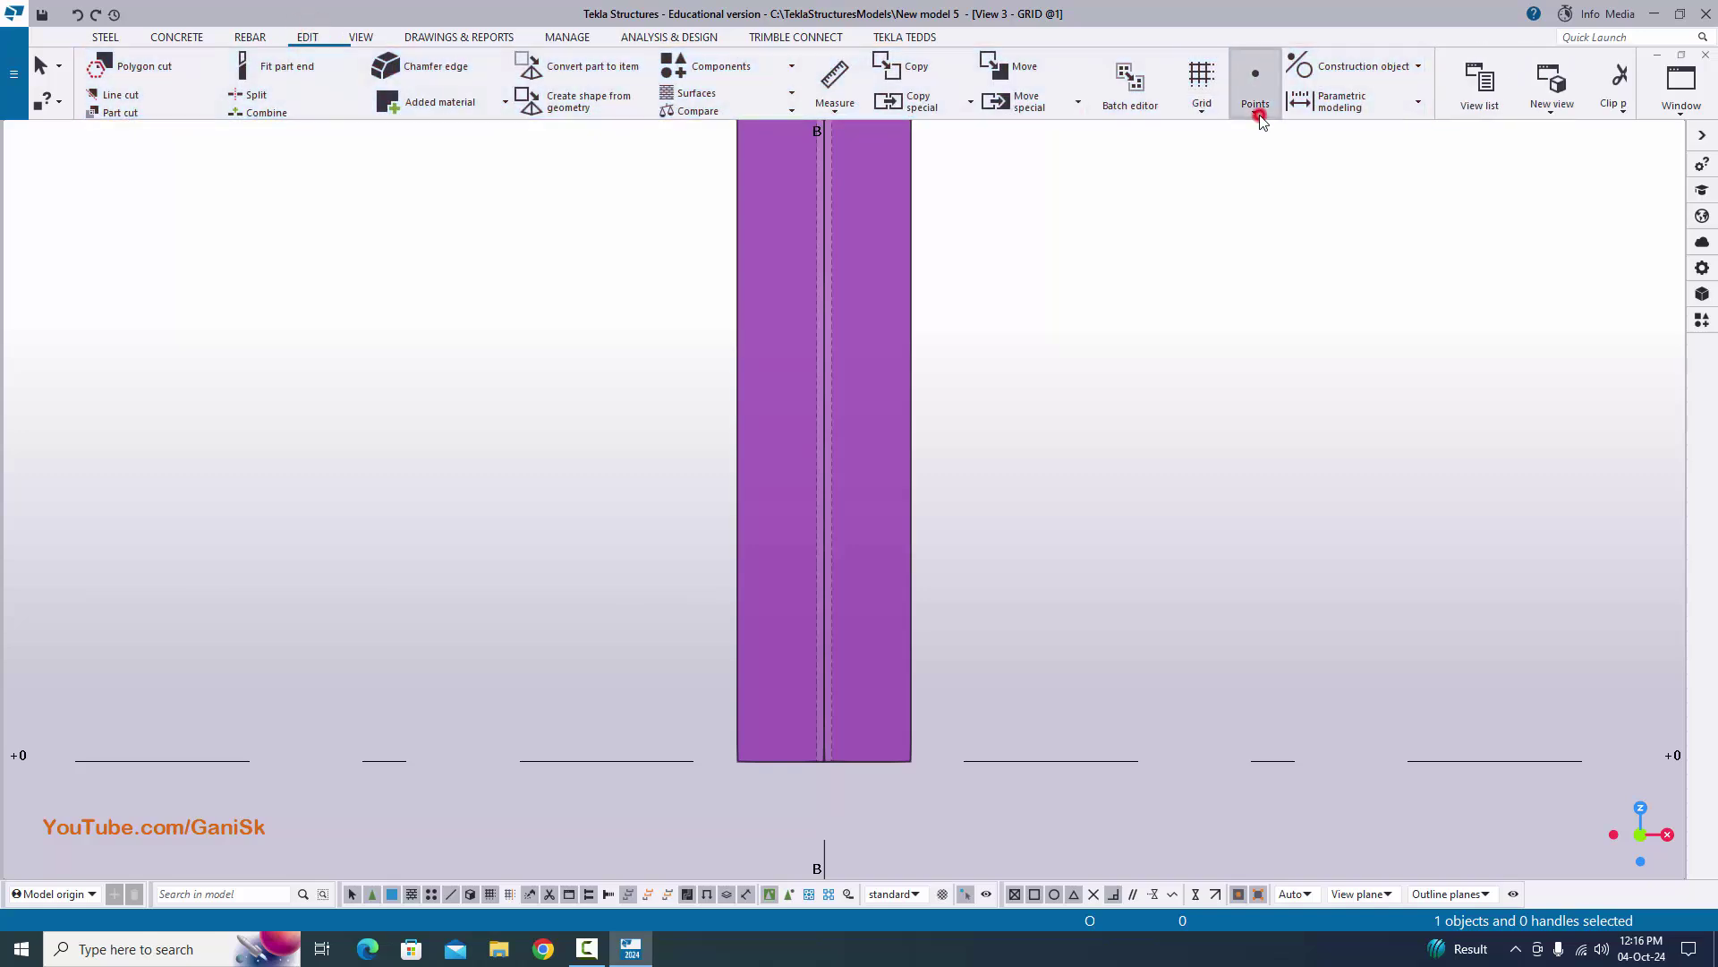
click(1255, 94)
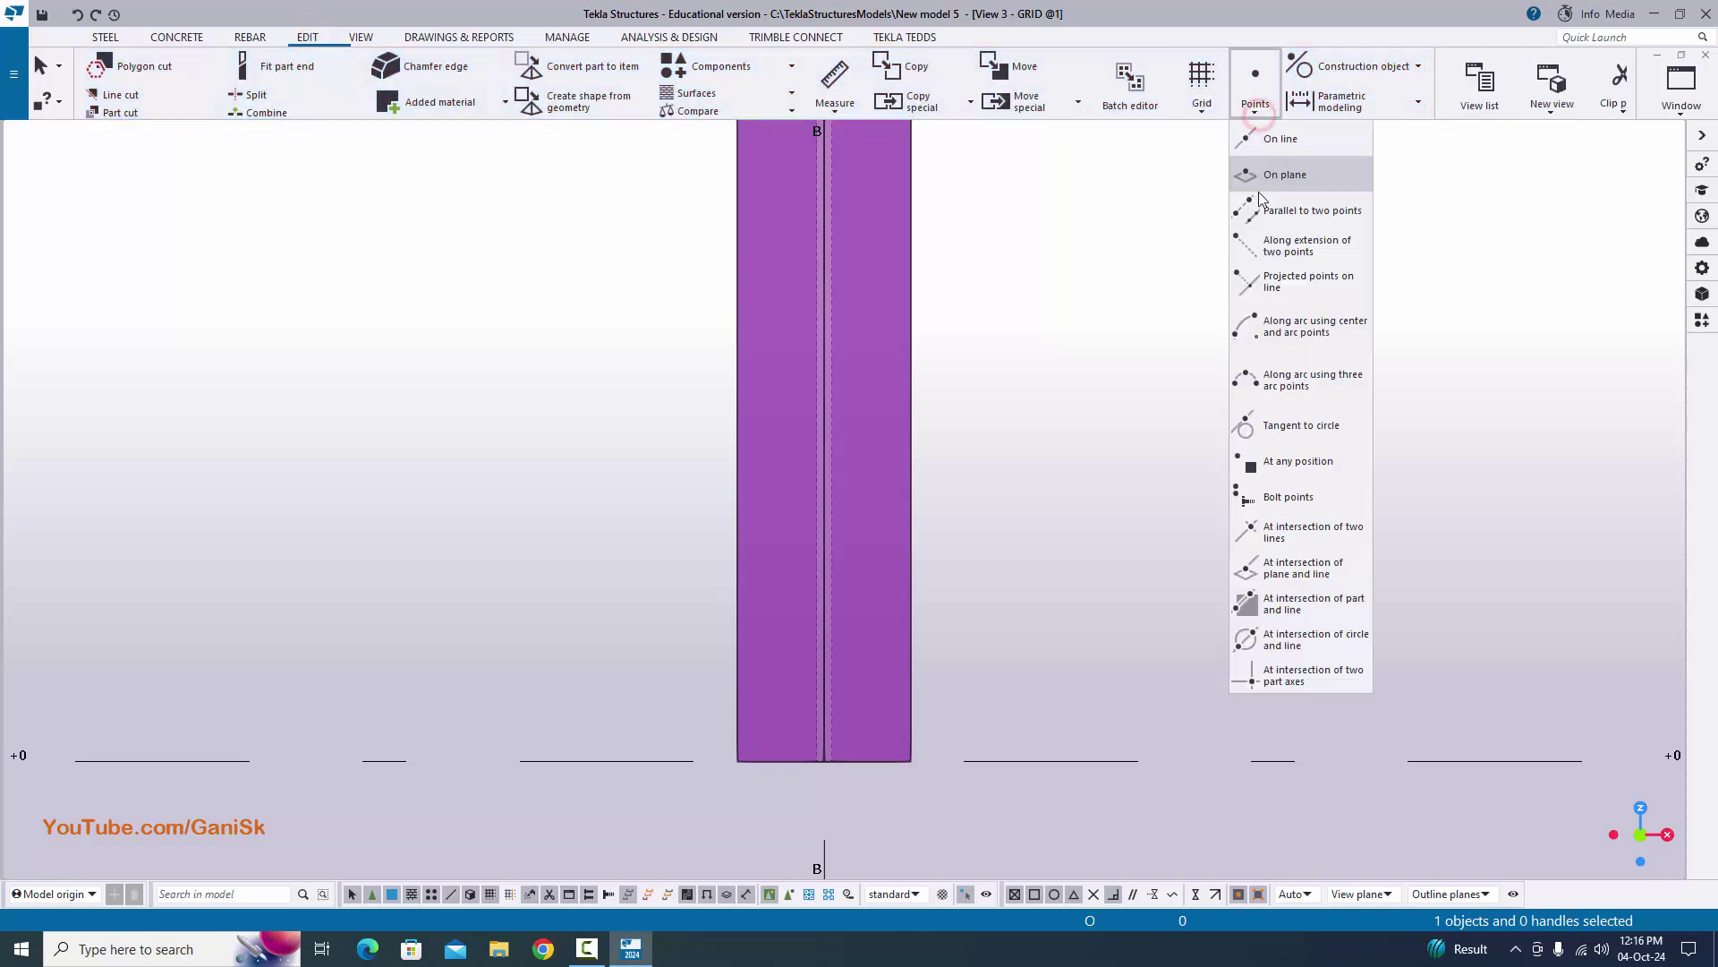
click(1289, 465)
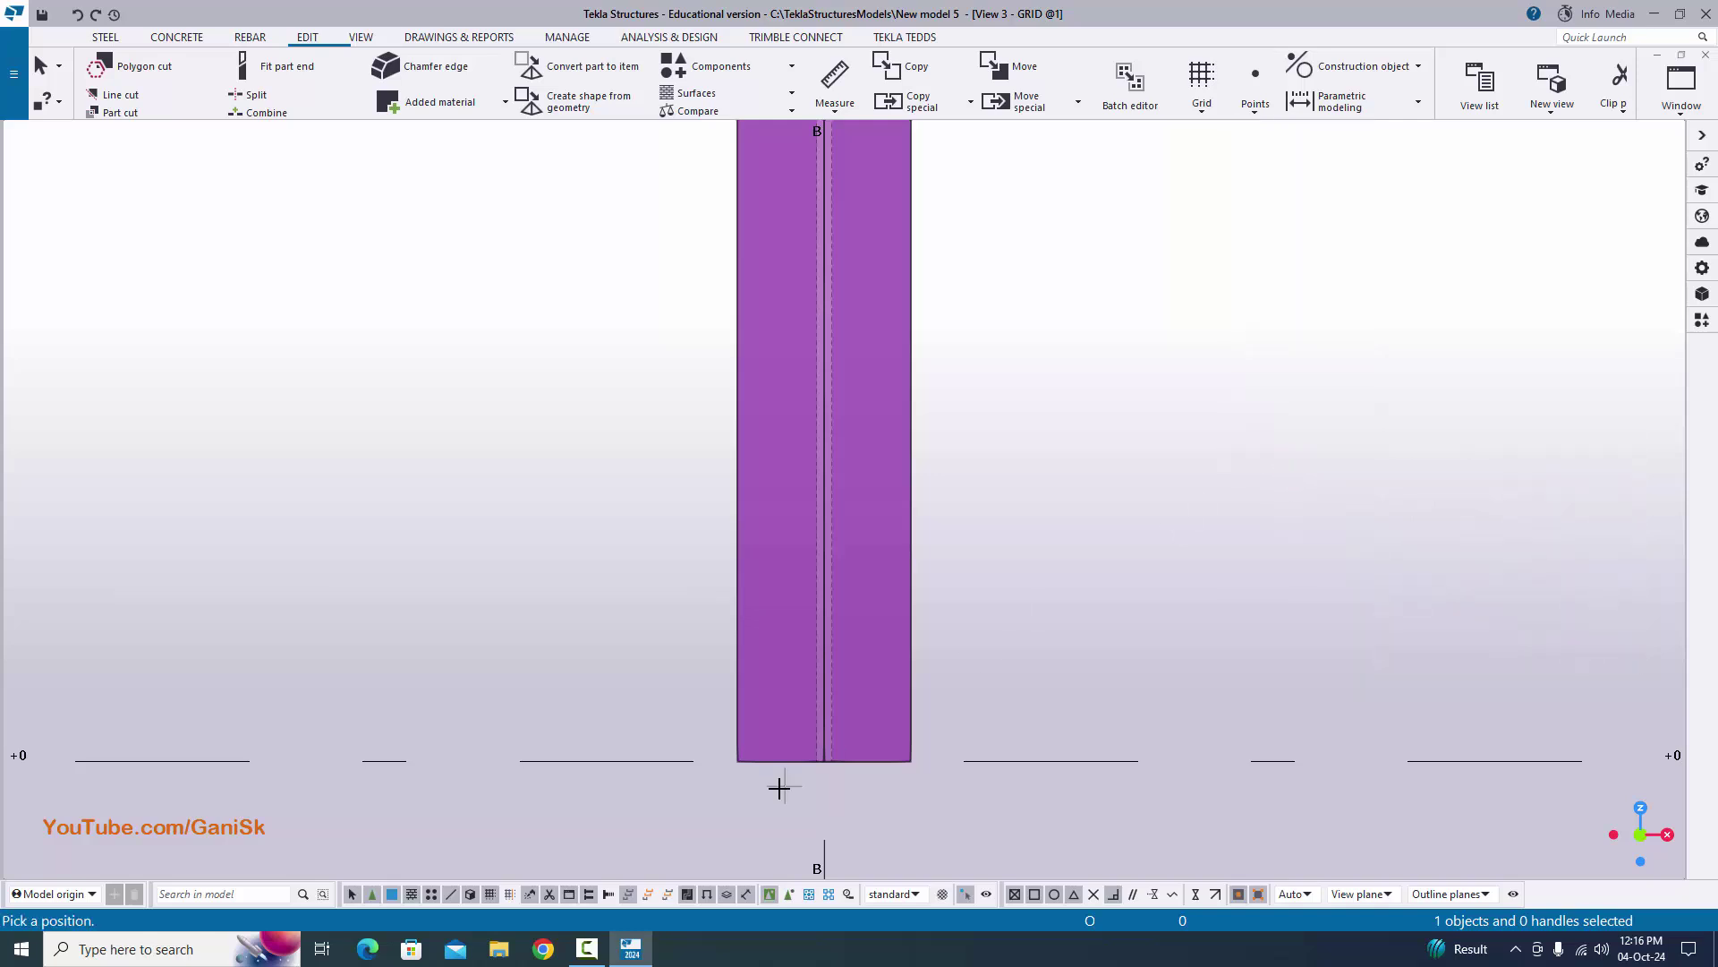
scroll(752, 771, up, 4)
click(731, 746)
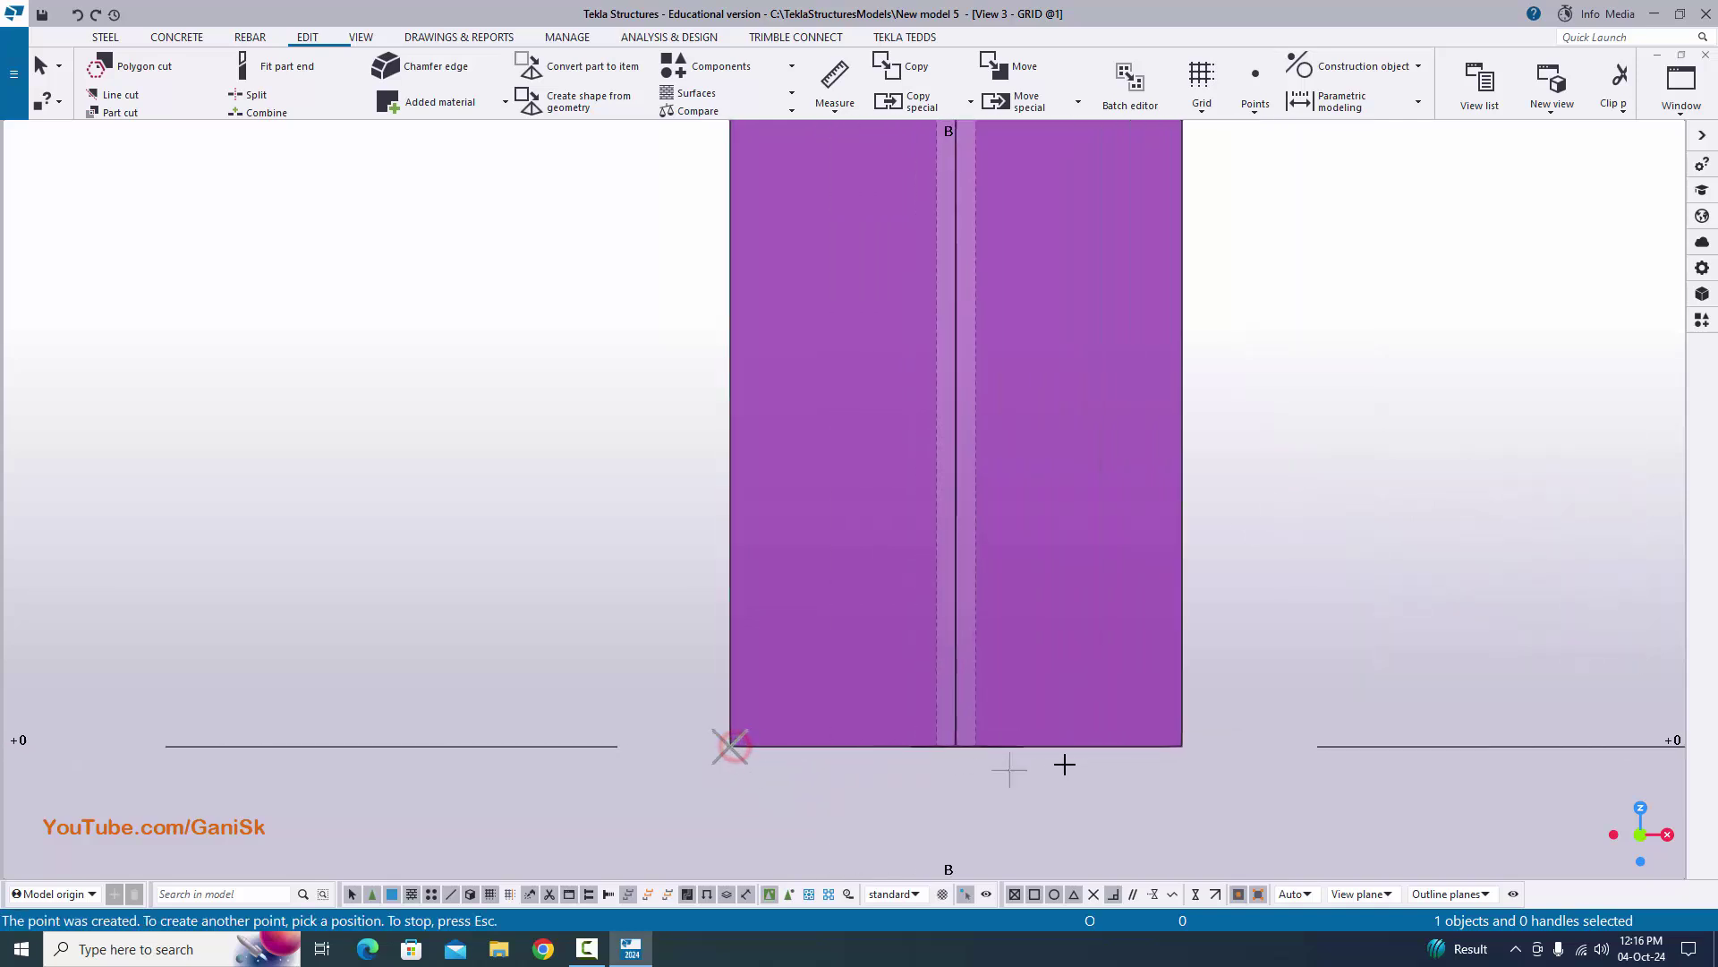
click(1182, 745)
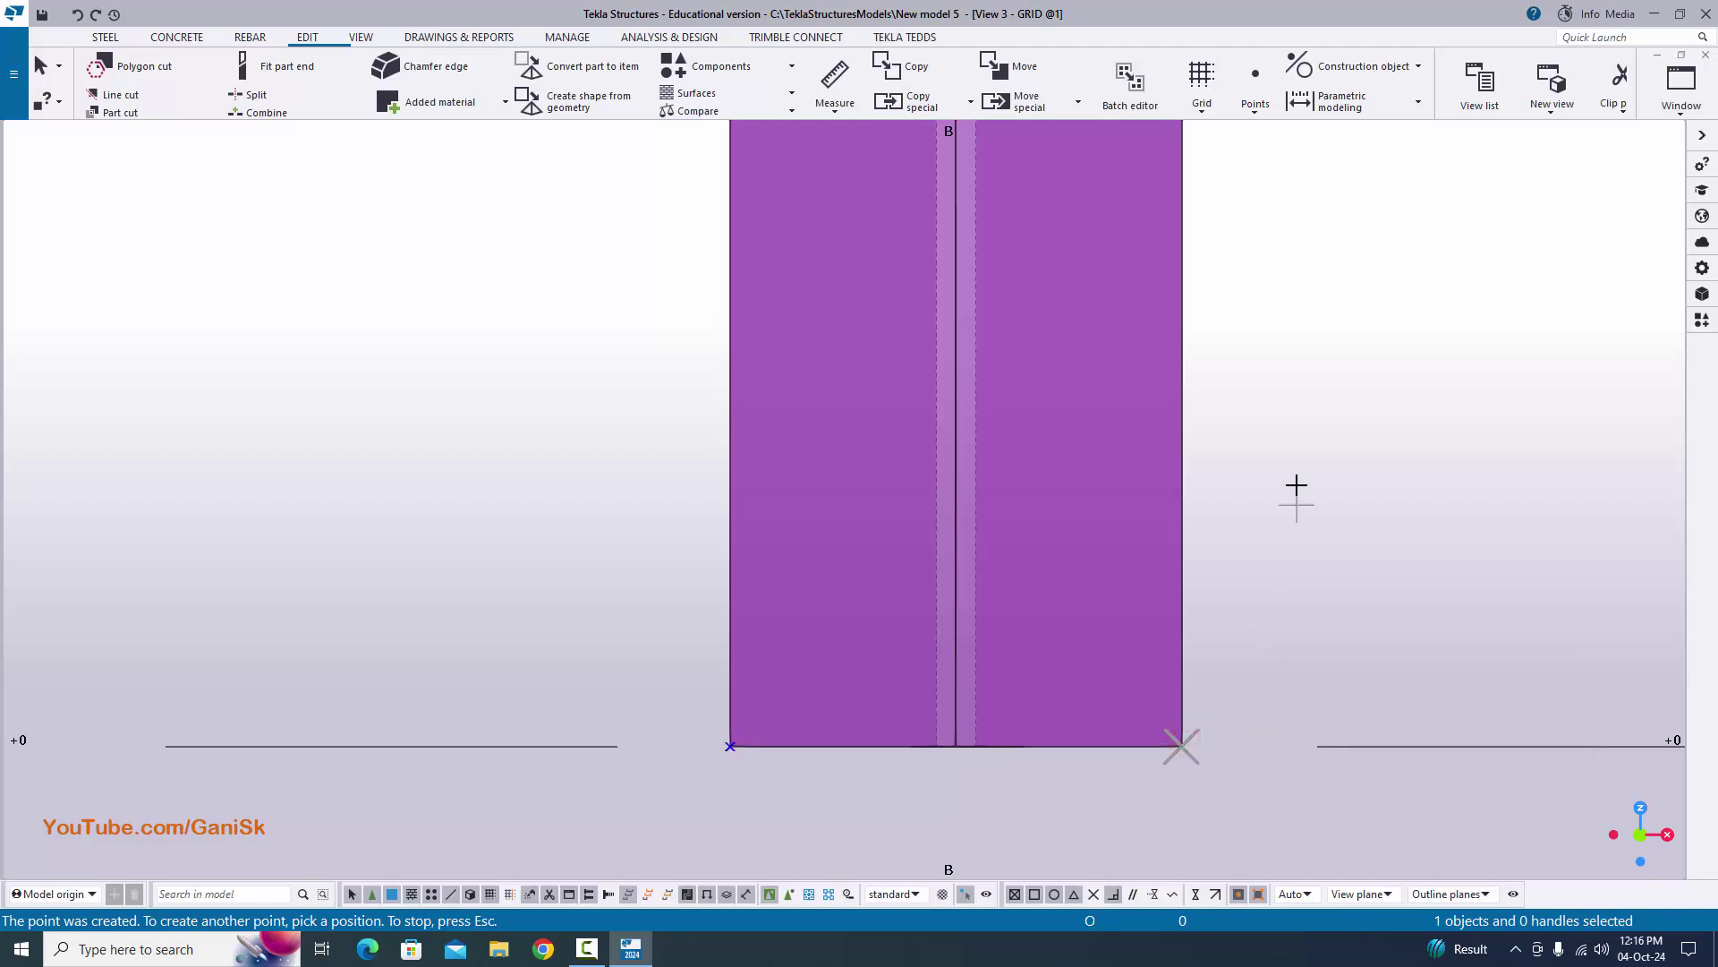
right_click(1282, 471)
click(1305, 492)
click(1338, 602)
scroll(736, 815, up, 6)
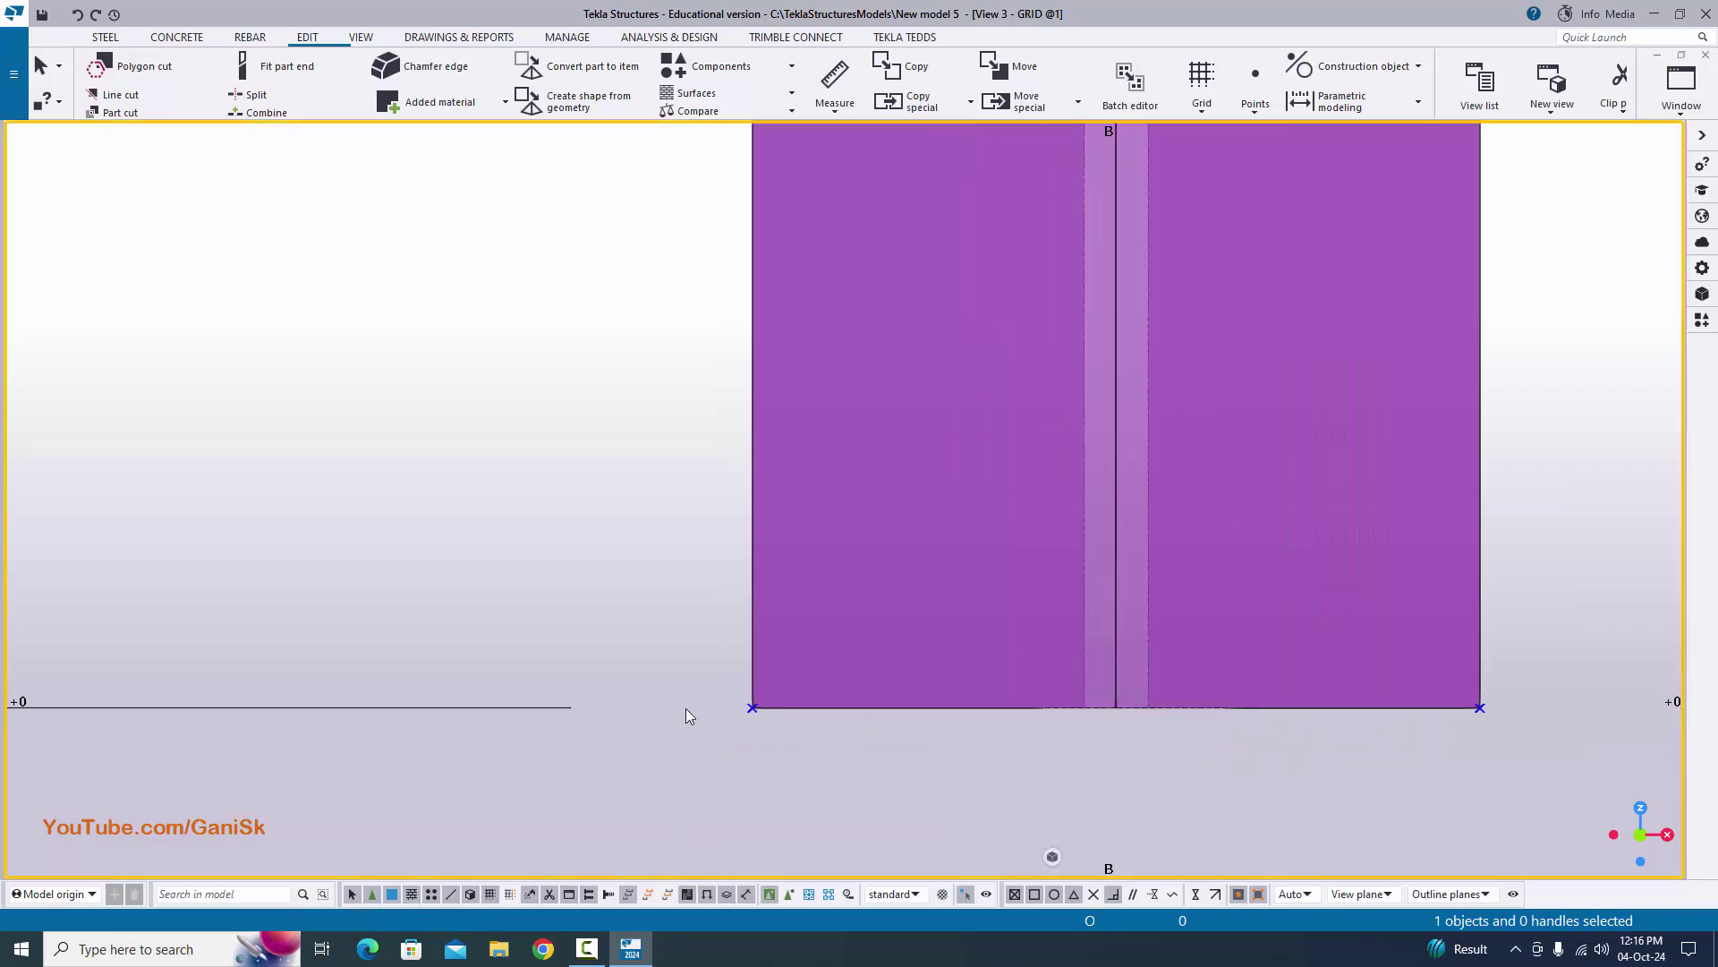
- Bring the column base into view and select both reference points there
scroll(1087, 760, down, 5)
middle_drag(1035, 759, 912, 638)
scroll(913, 640, up, 1)
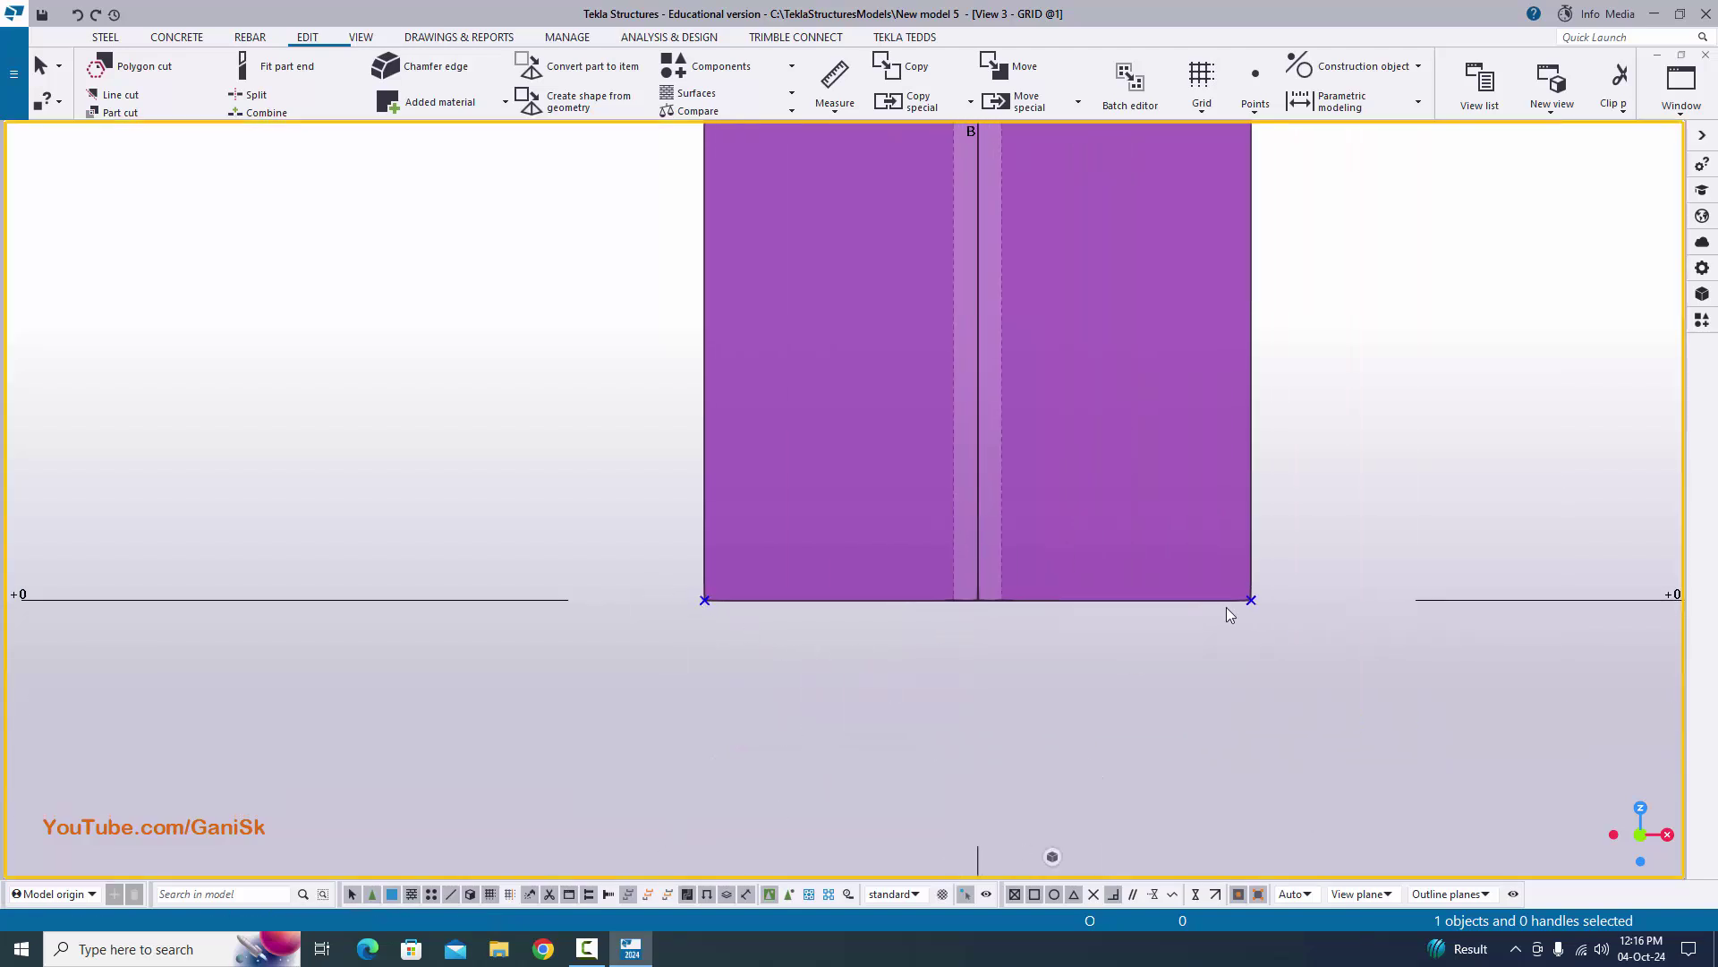
scroll(1022, 619, down, 6)
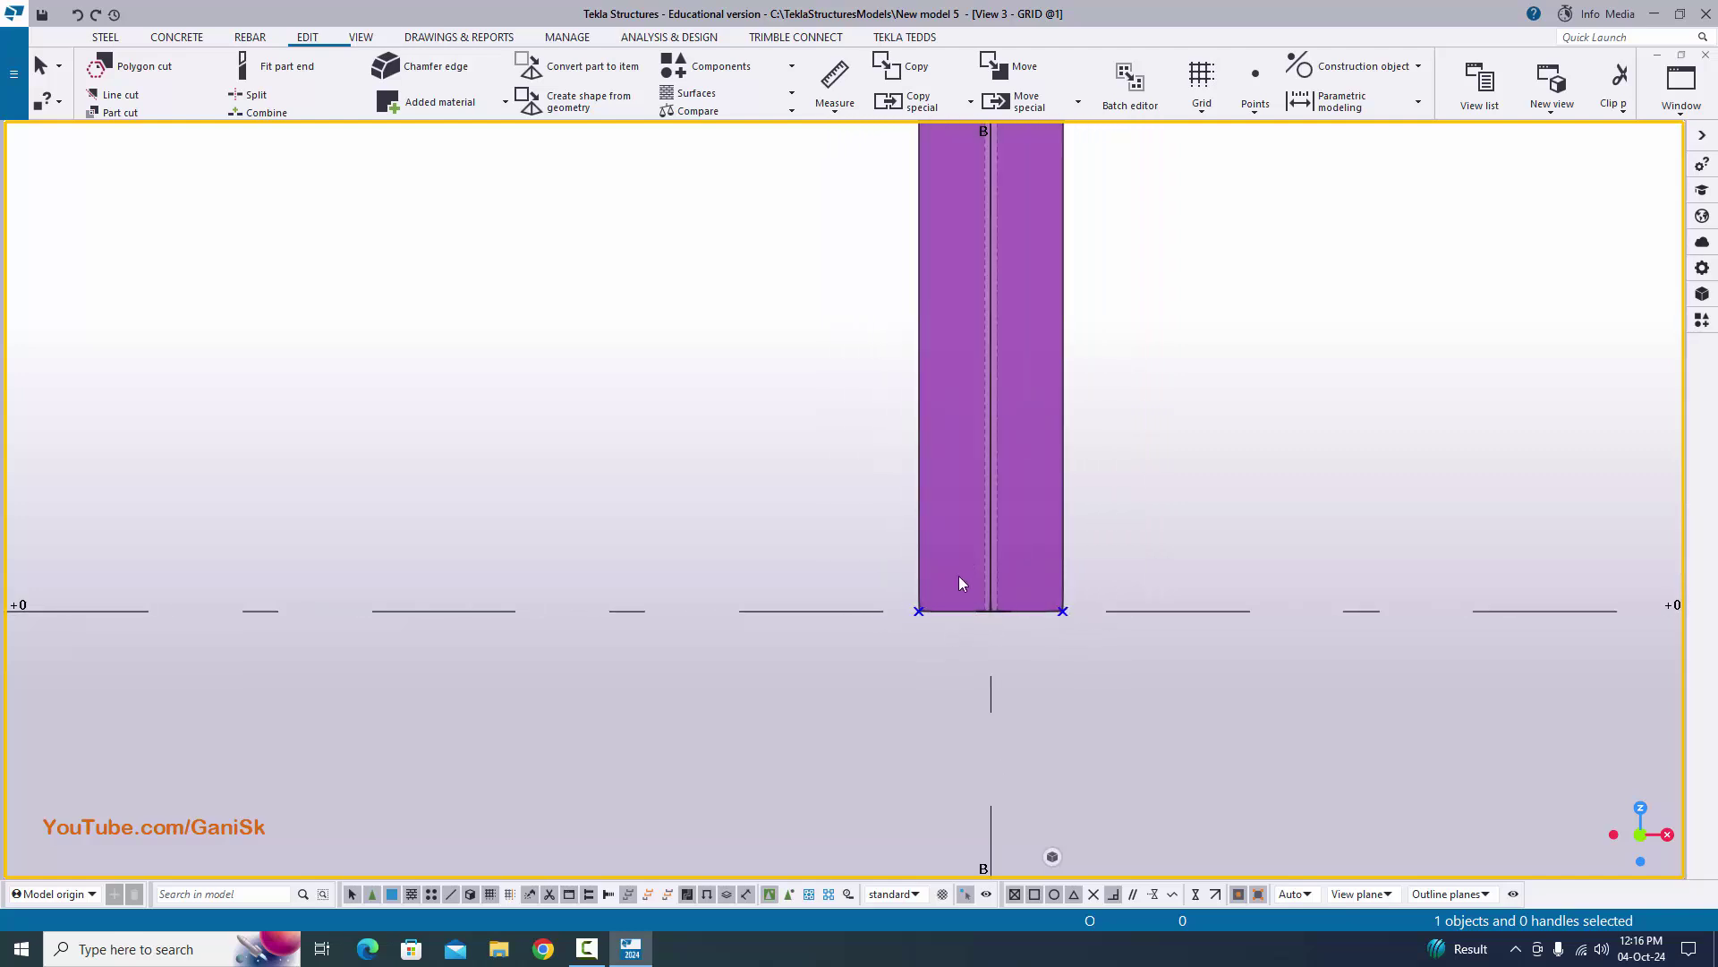
drag(875, 571, 1124, 681)
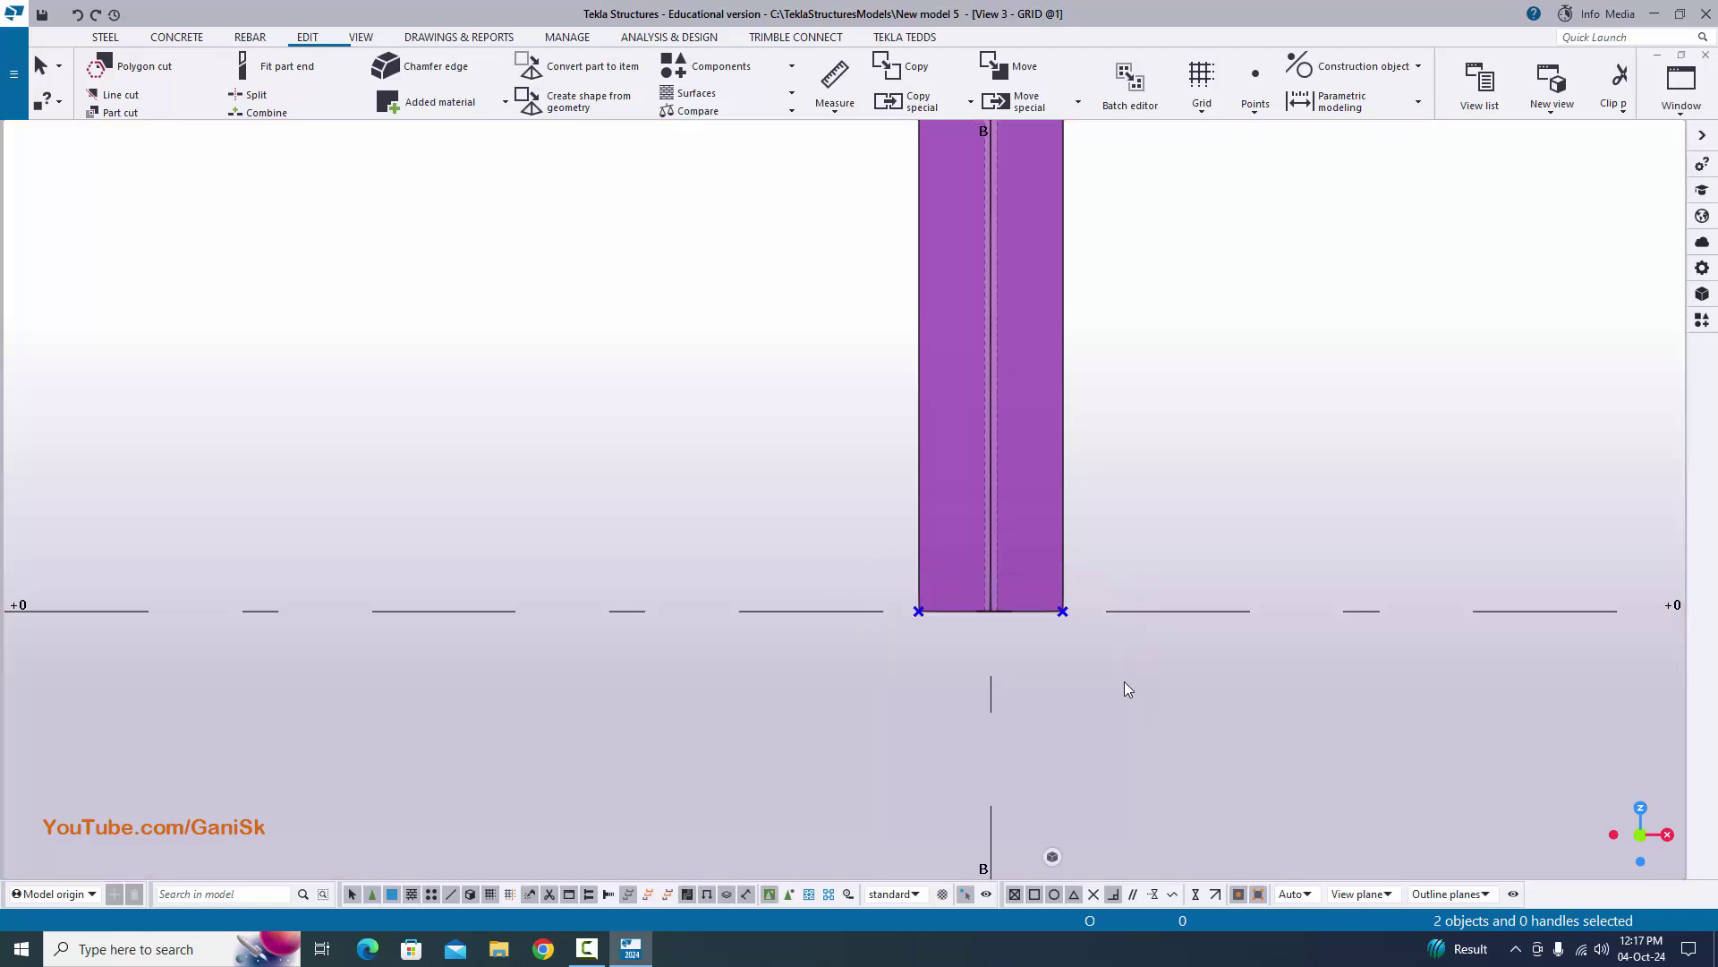
click(849, 545)
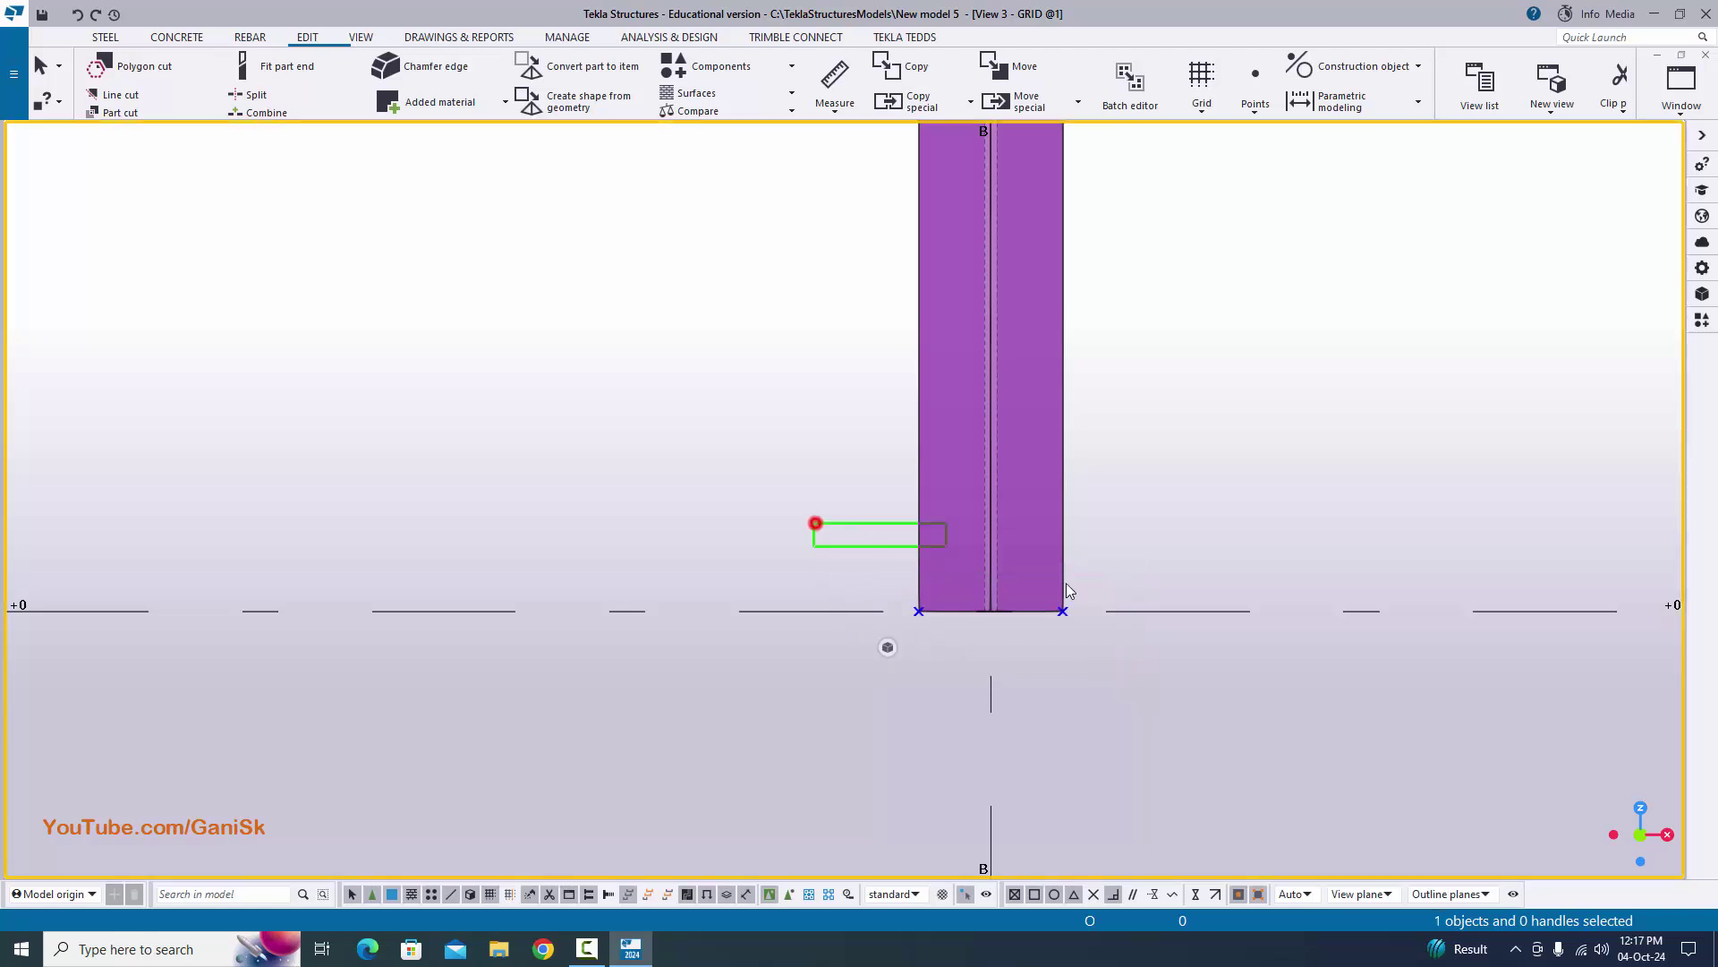
drag(814, 526, 1119, 698)
- Move both points up by dZ 200 with Move special > Linear, then end the command
right_click(1134, 438)
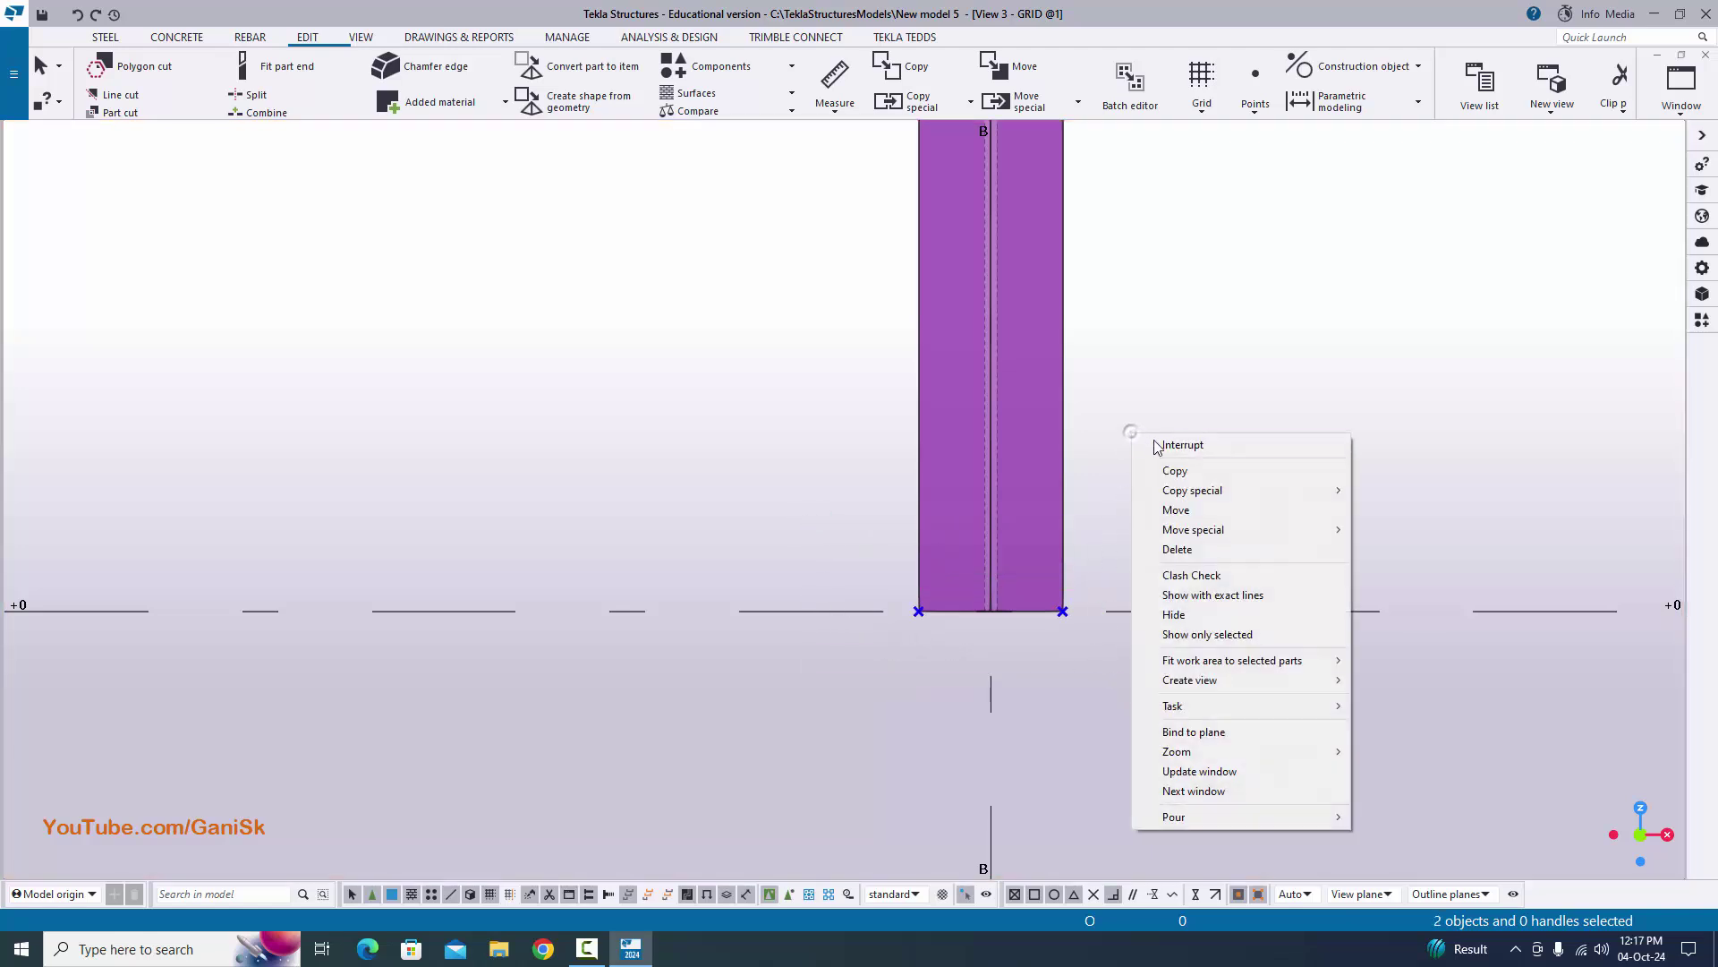
click(1221, 528)
click(1384, 528)
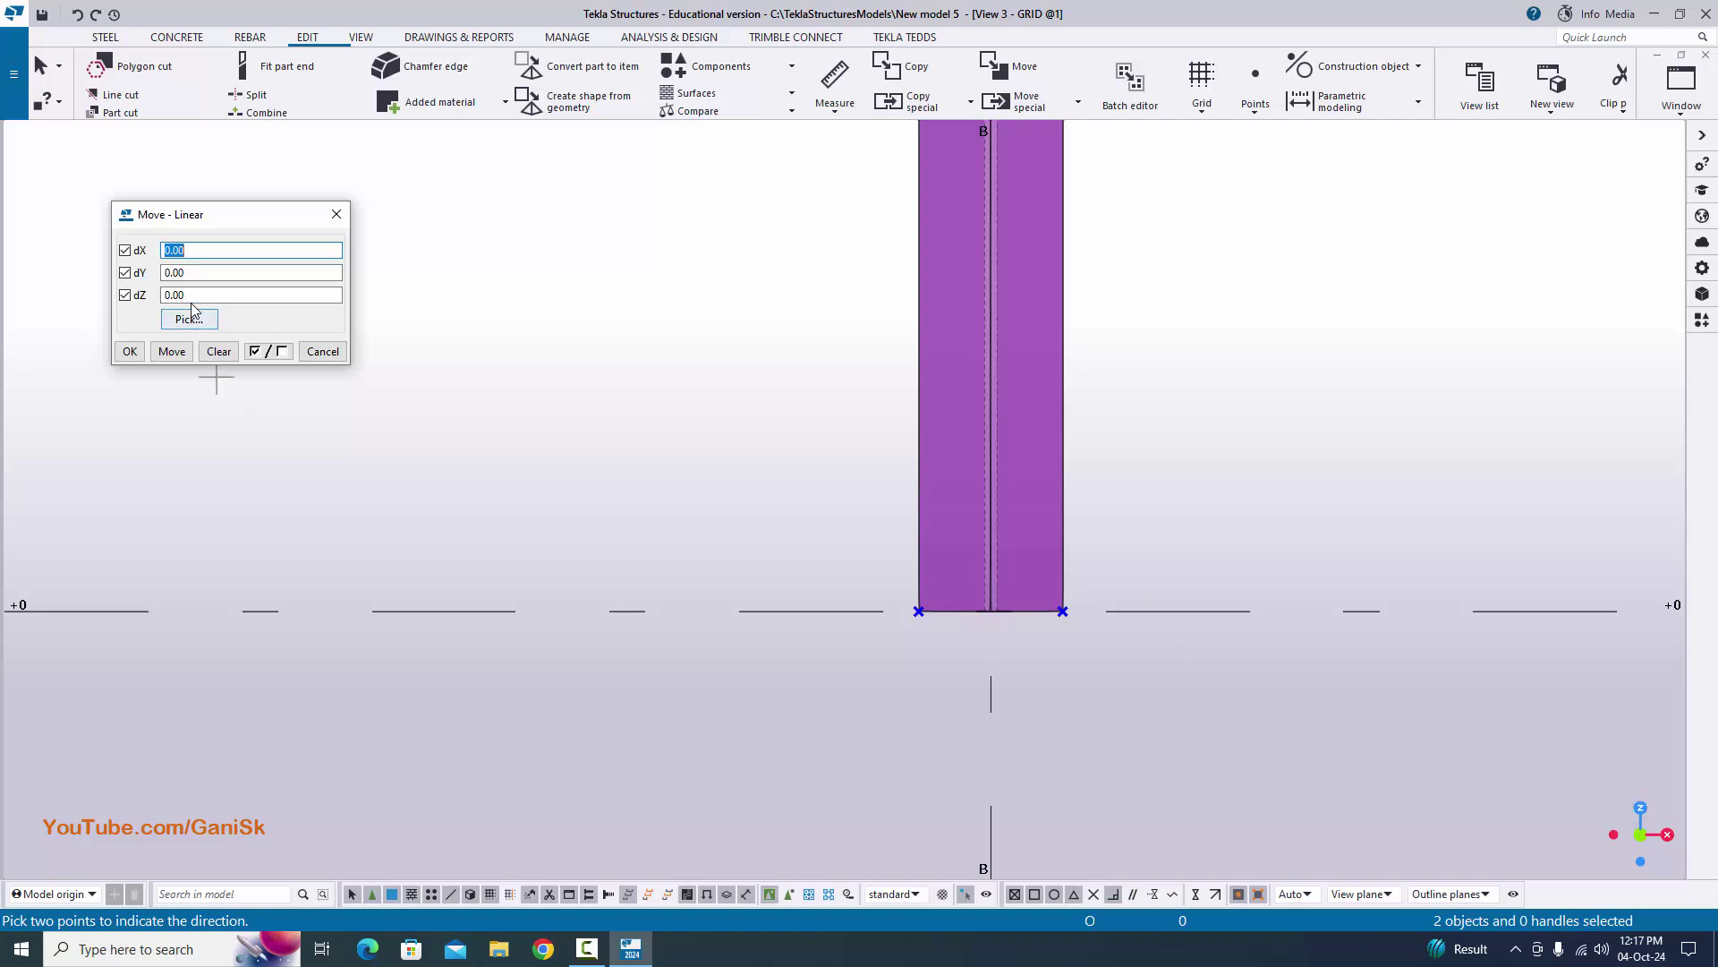
click(215, 291)
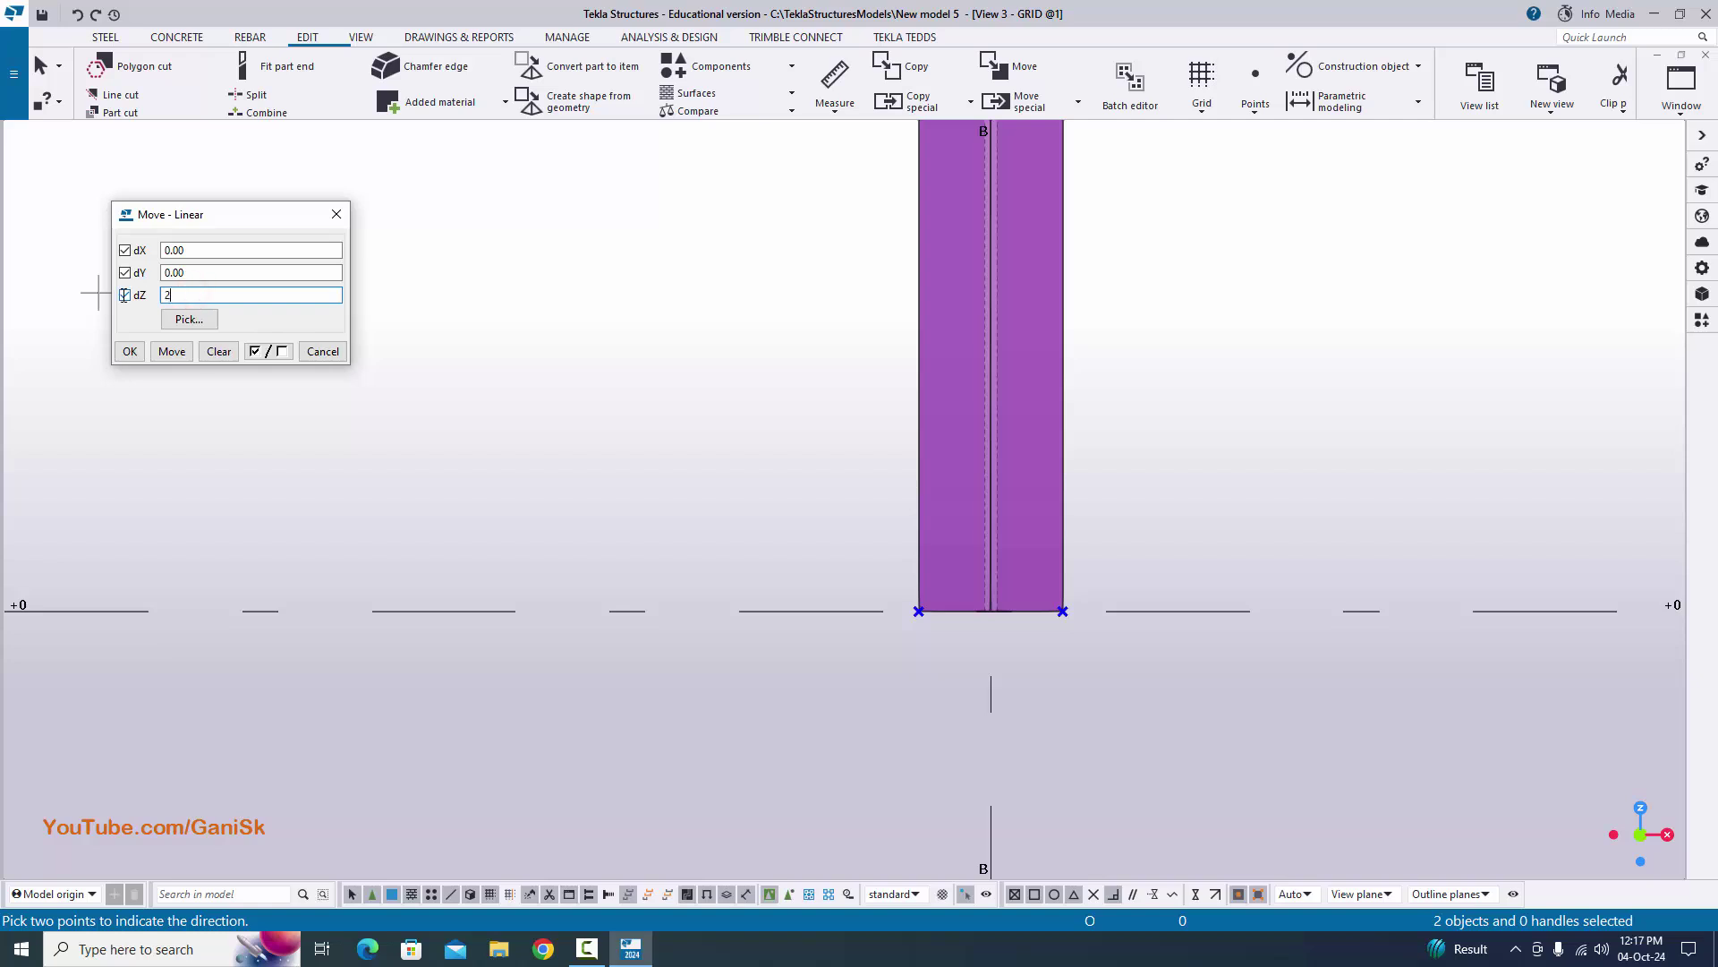
click(168, 351)
click(126, 351)
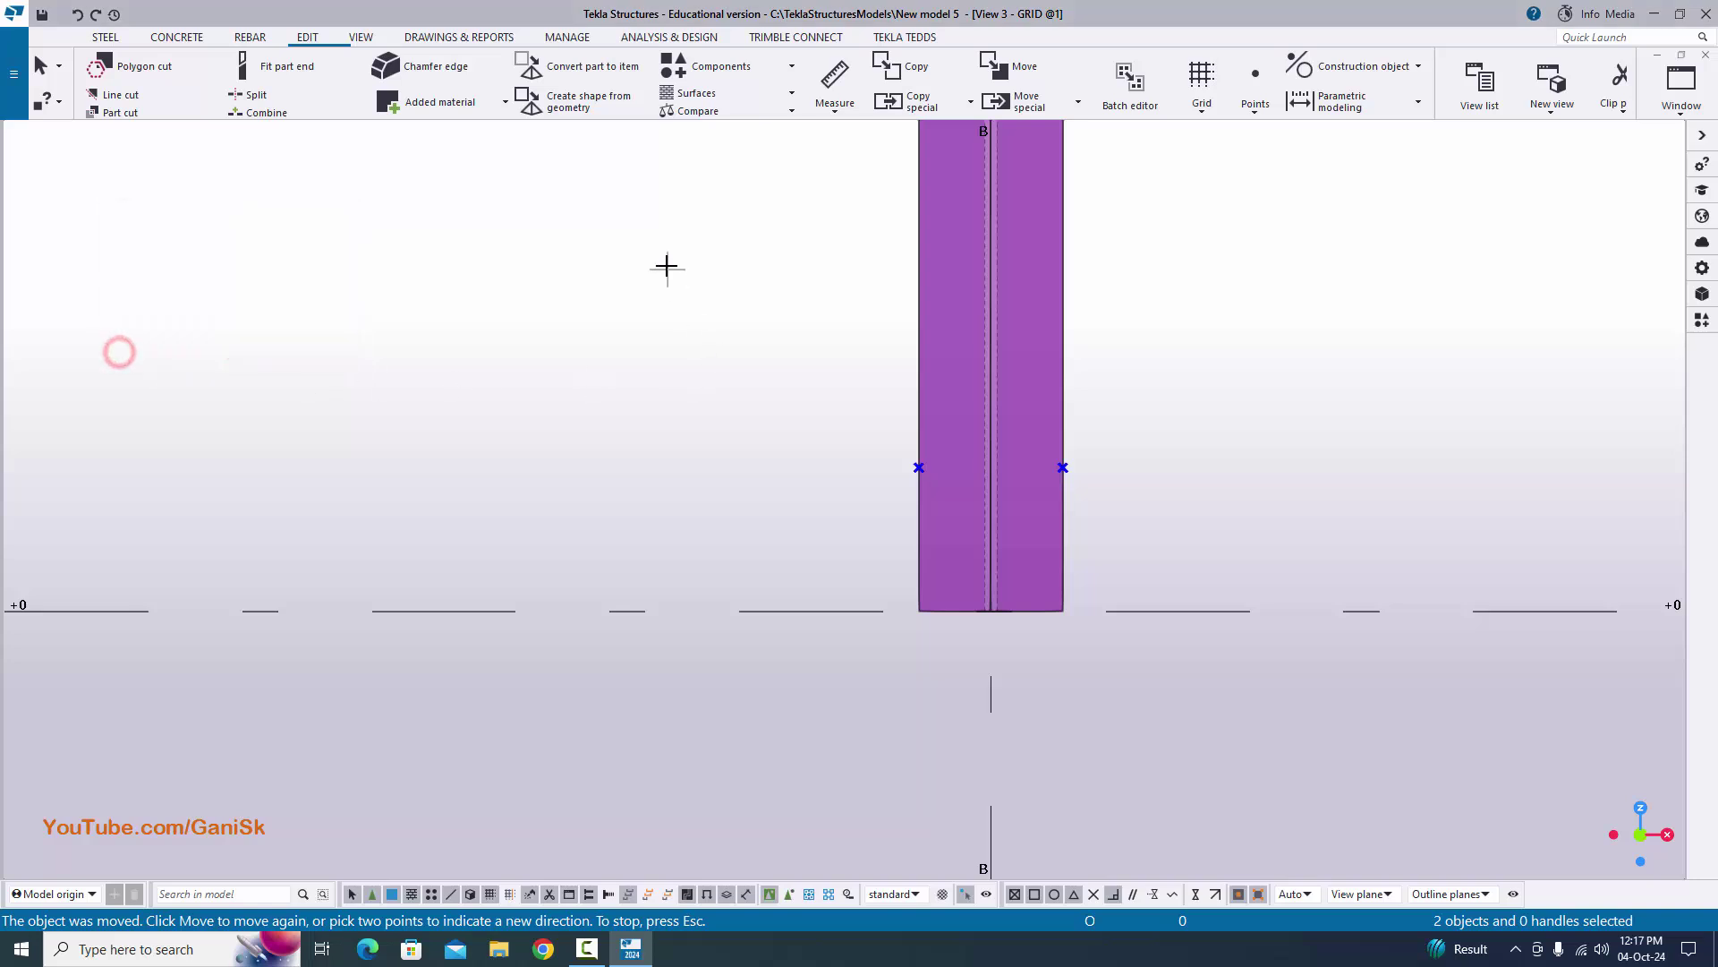
right_click(695, 277)
click(713, 288)
click(687, 400)
- Centre the column in the view and select the left reference point
middle_drag(986, 486, 822, 472)
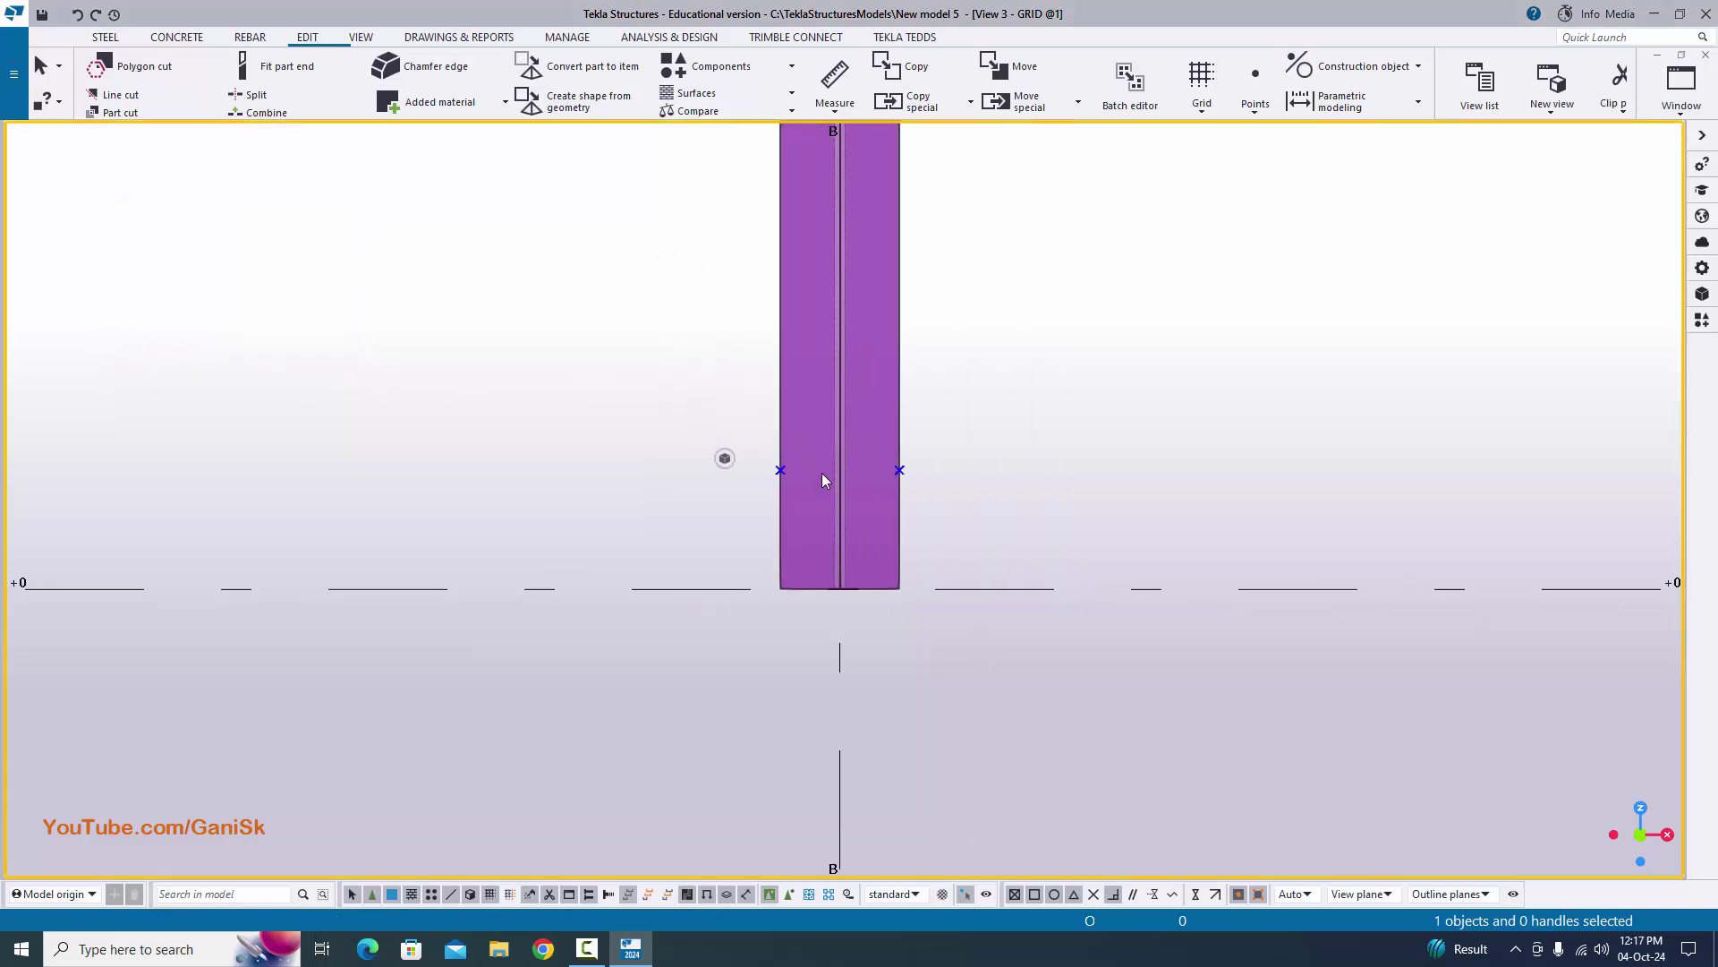
scroll(820, 430, up, 2)
scroll(804, 499, up, 5)
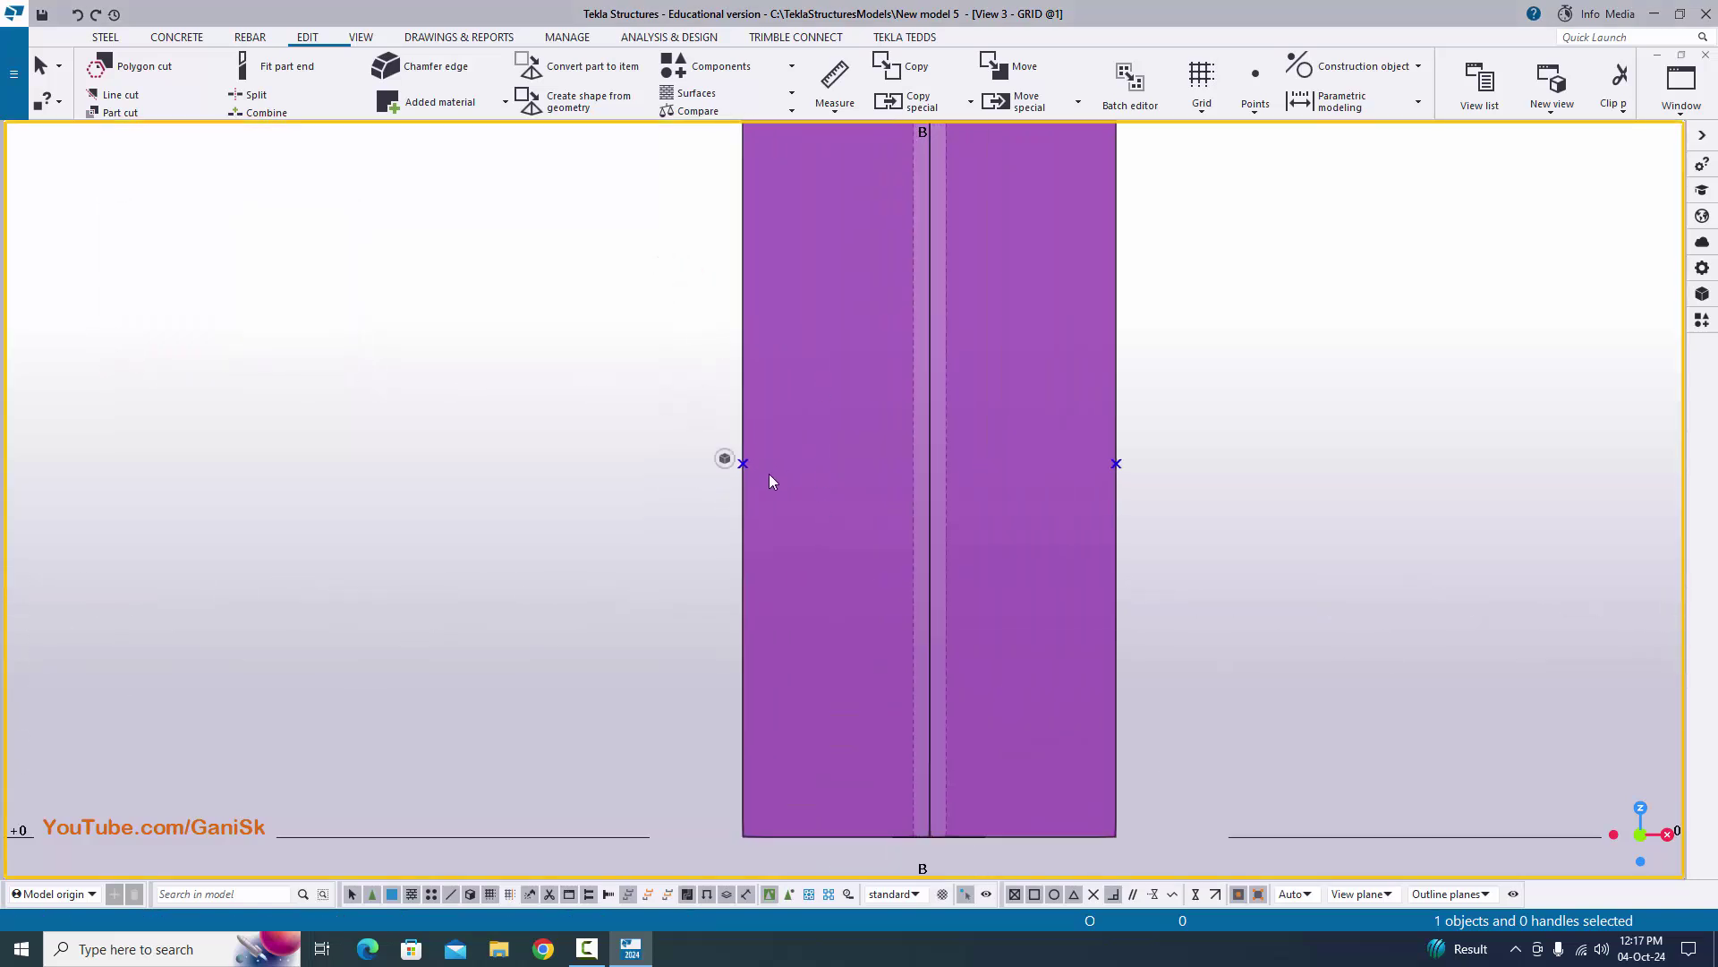
scroll(750, 462, down, 2)
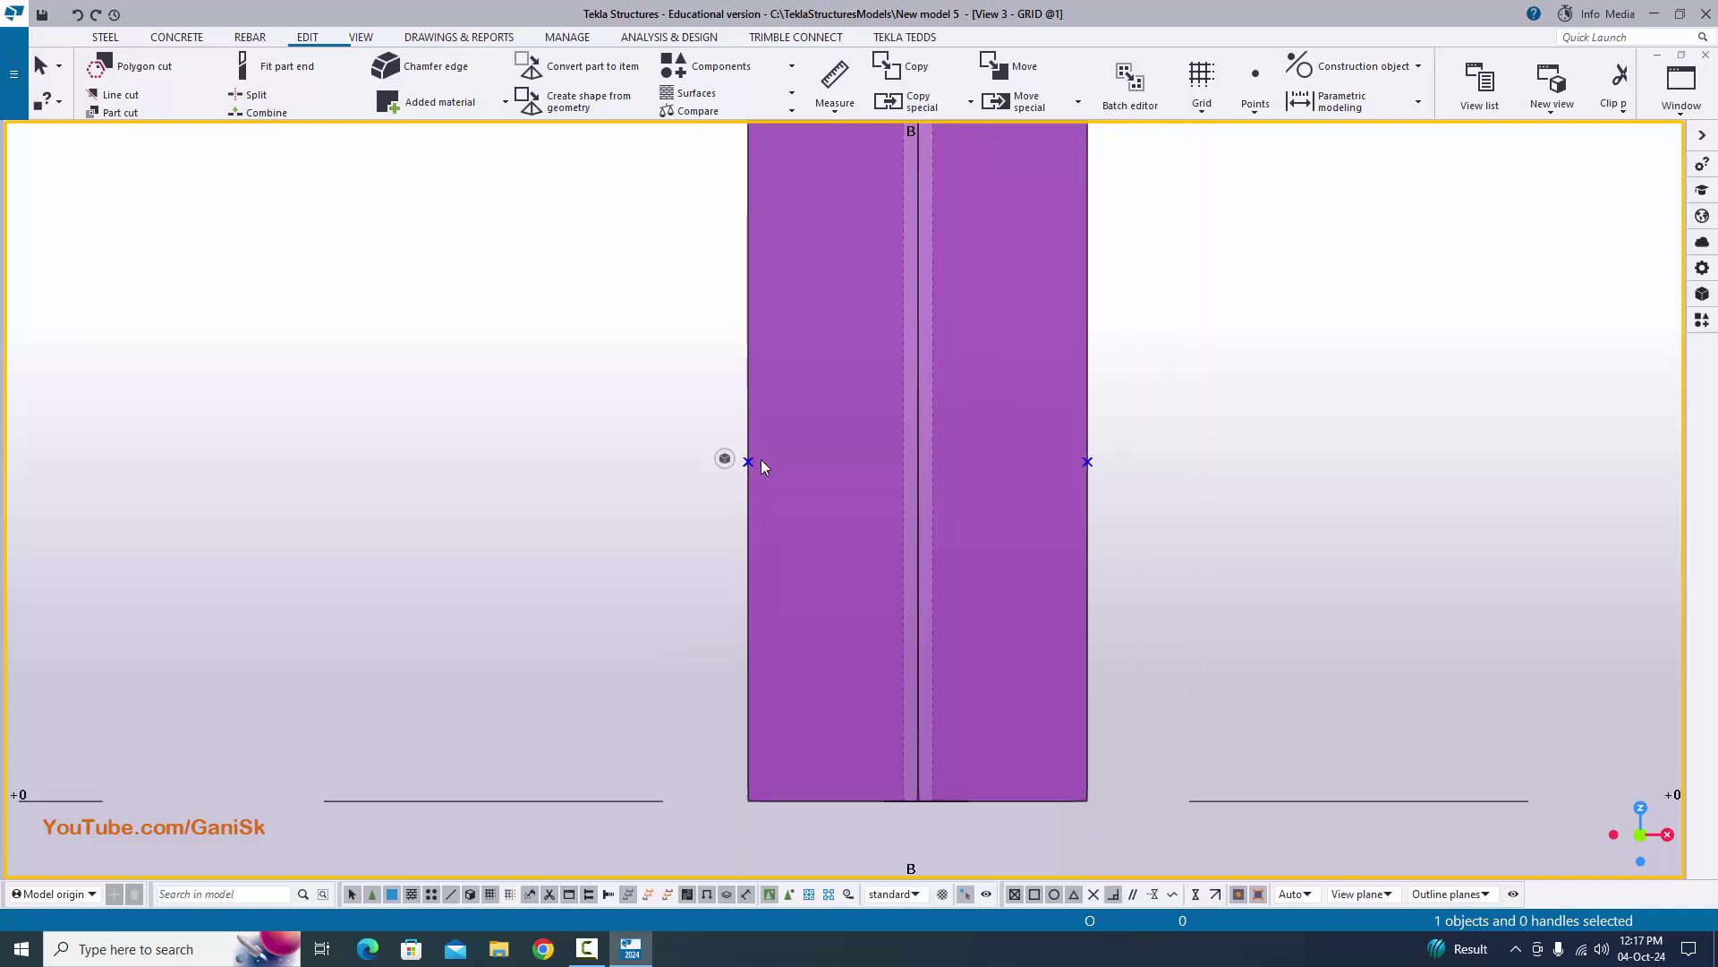
scroll(749, 461, up, 3)
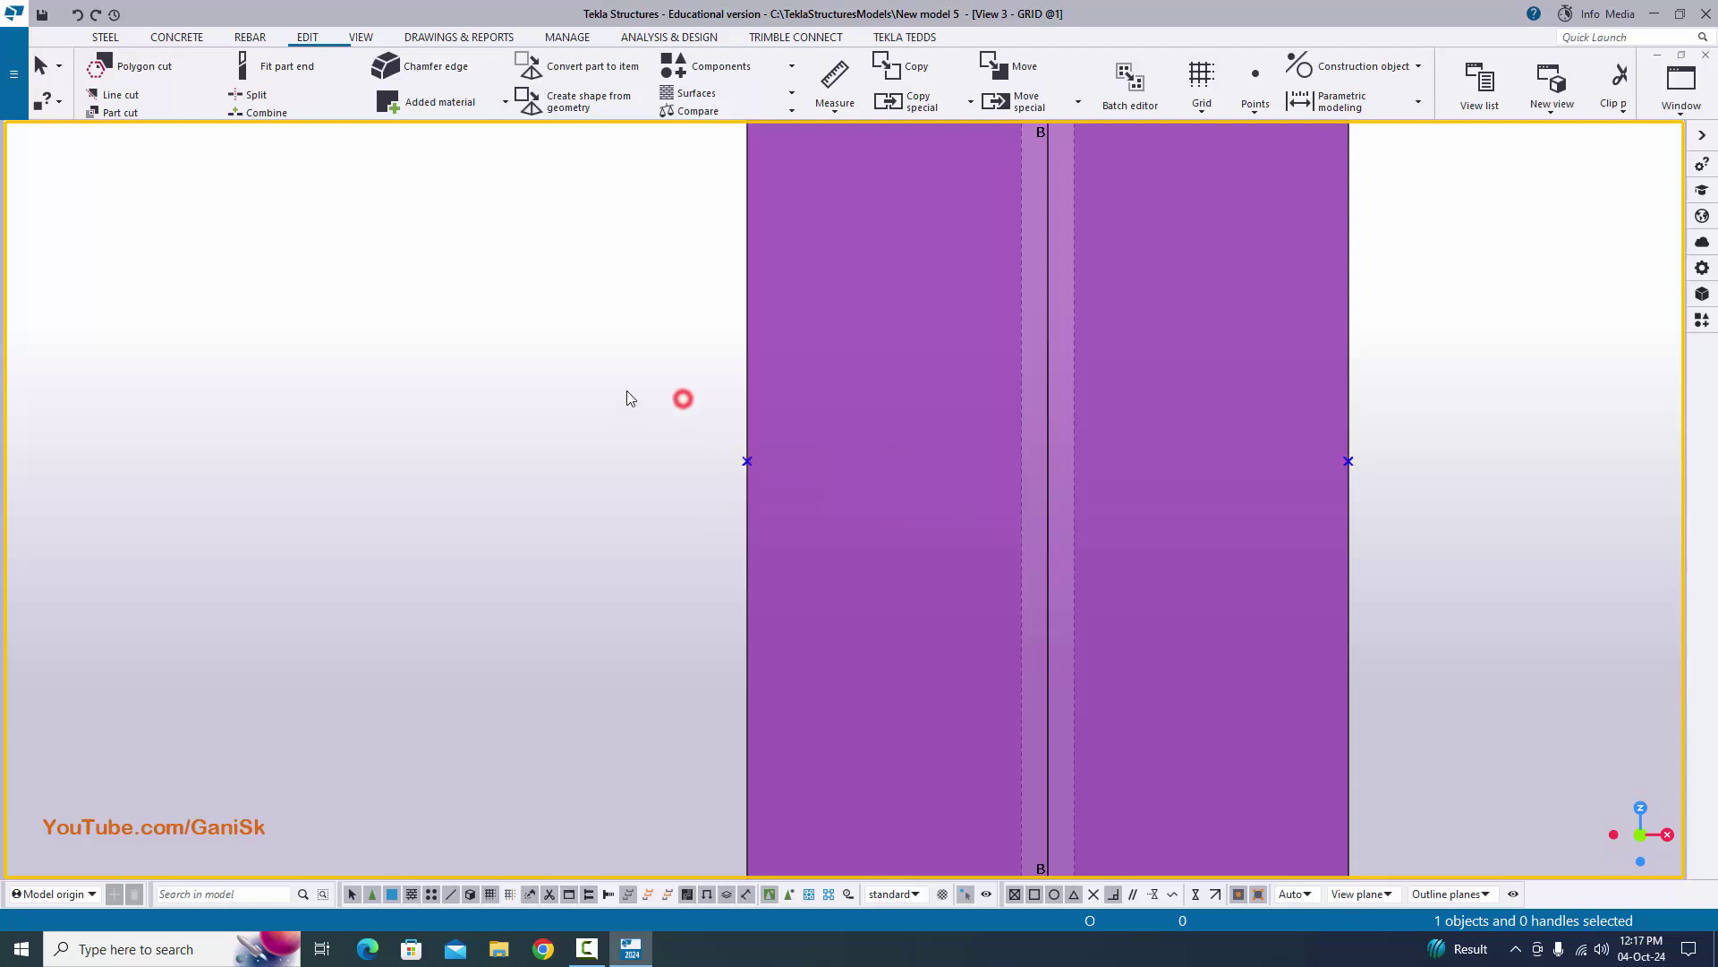
drag(627, 387, 800, 545)
- Move the left point 5 along X with Linear move special, then select the right point
right_click(795, 431)
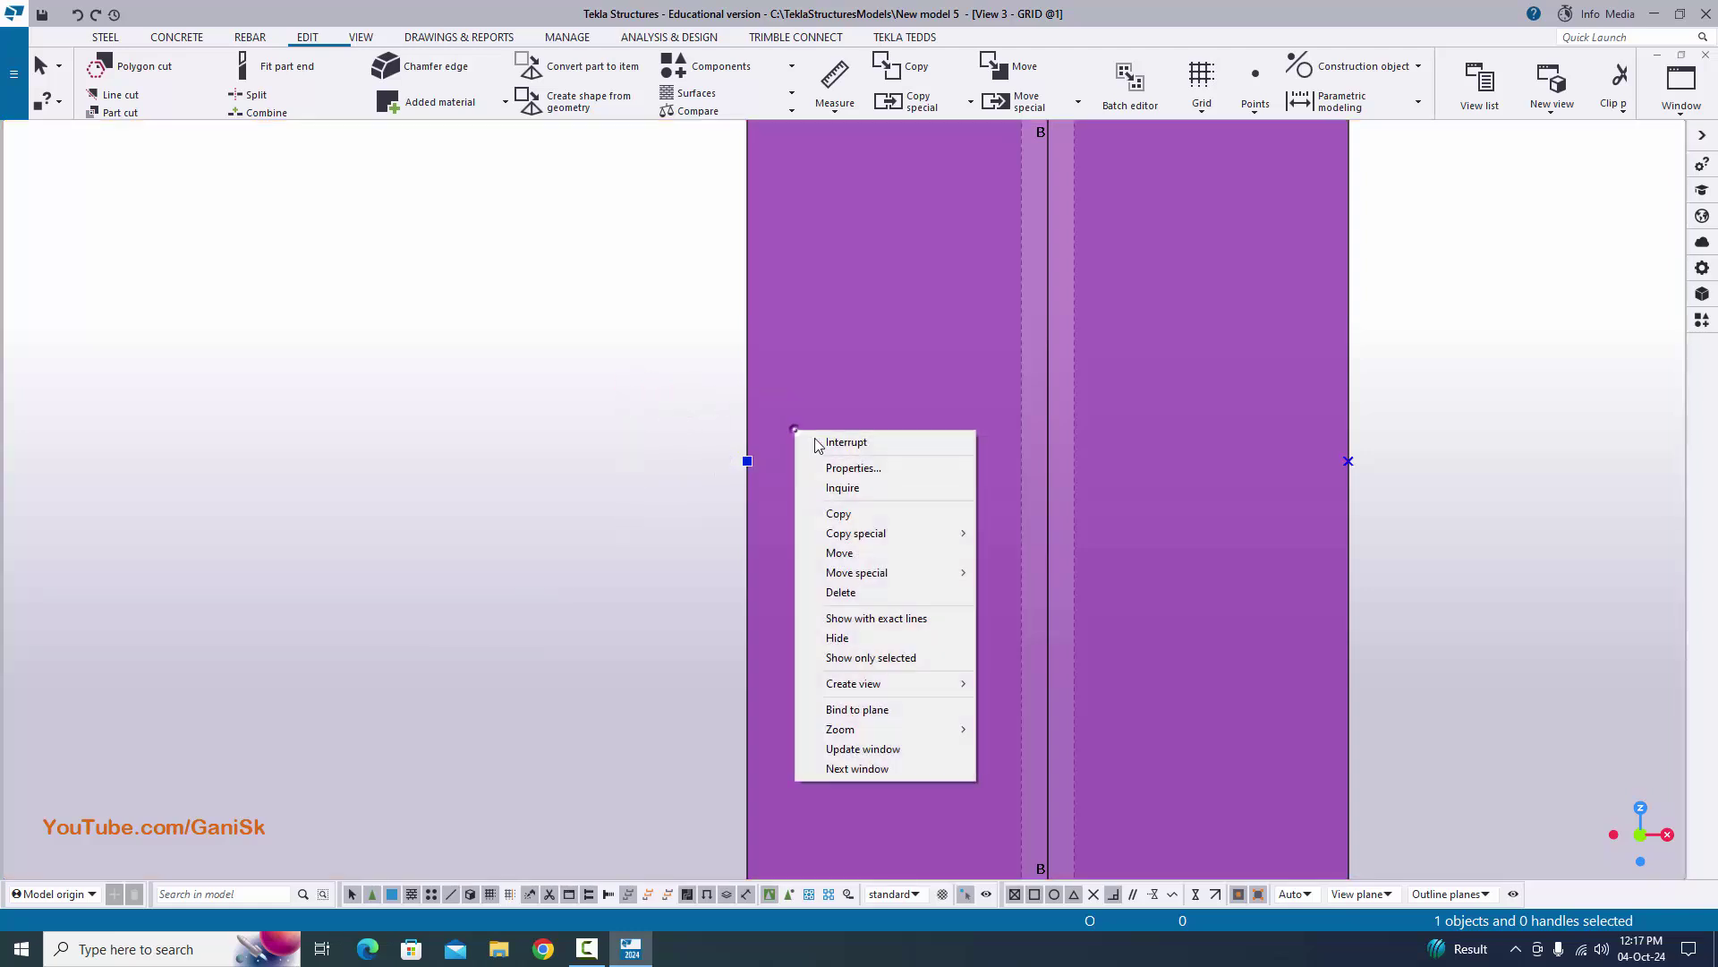
mouse_move(875, 577)
click(1012, 572)
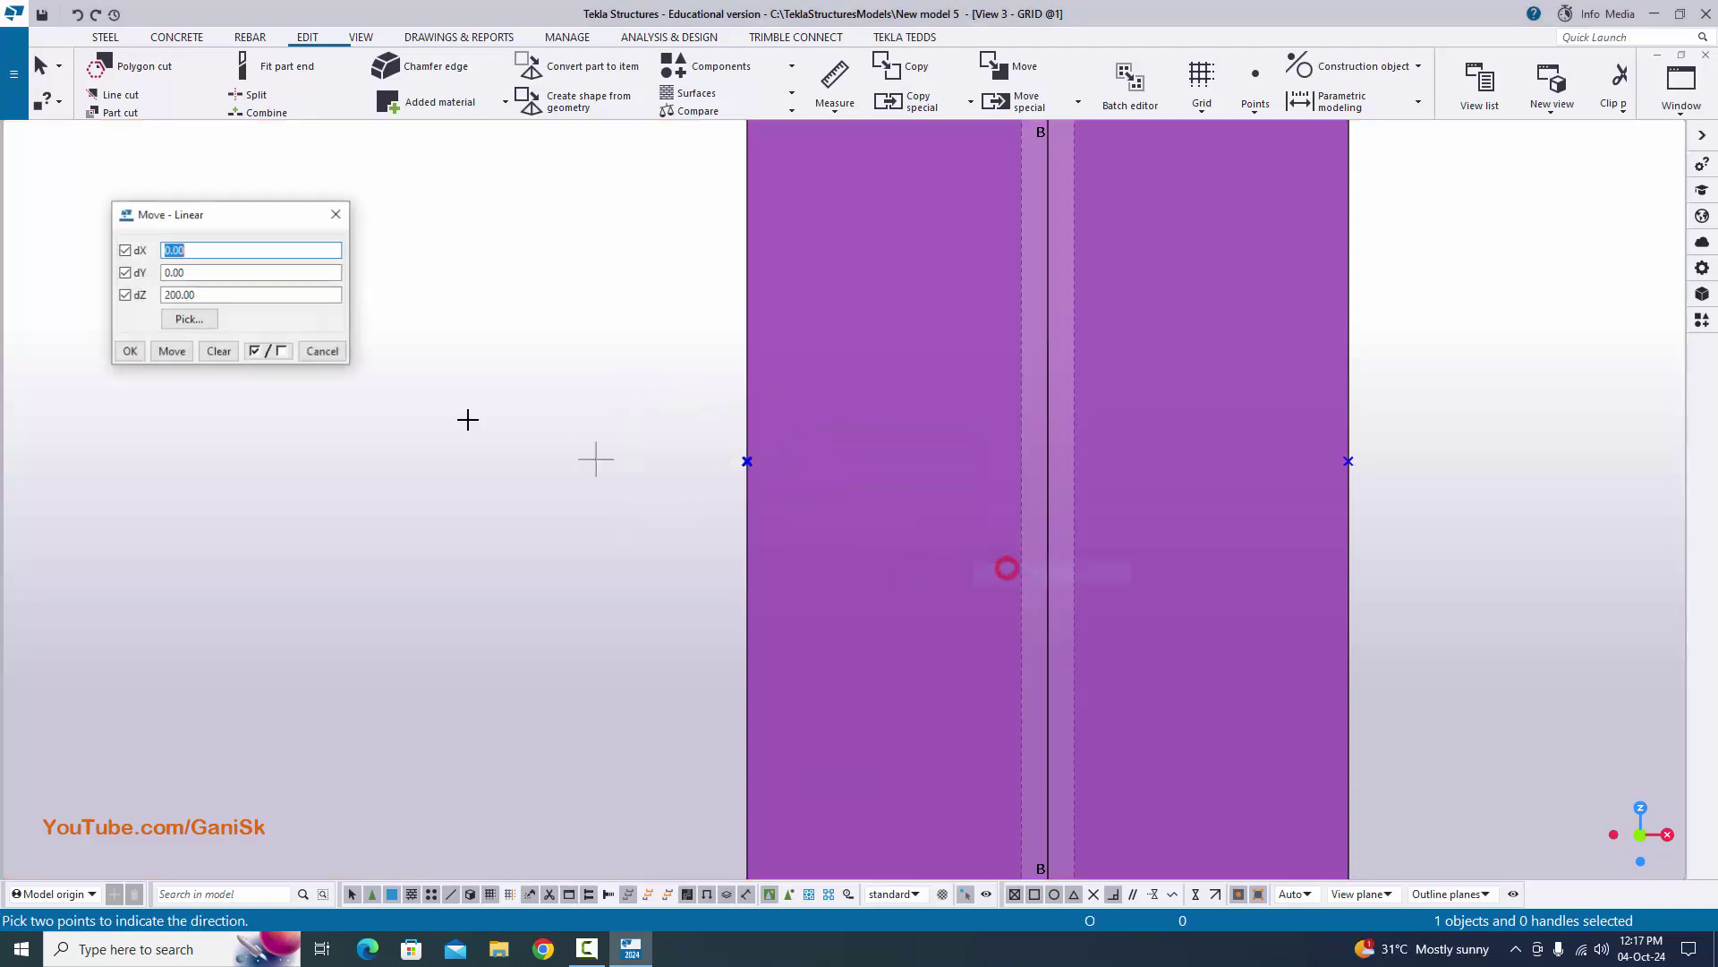
click(219, 351)
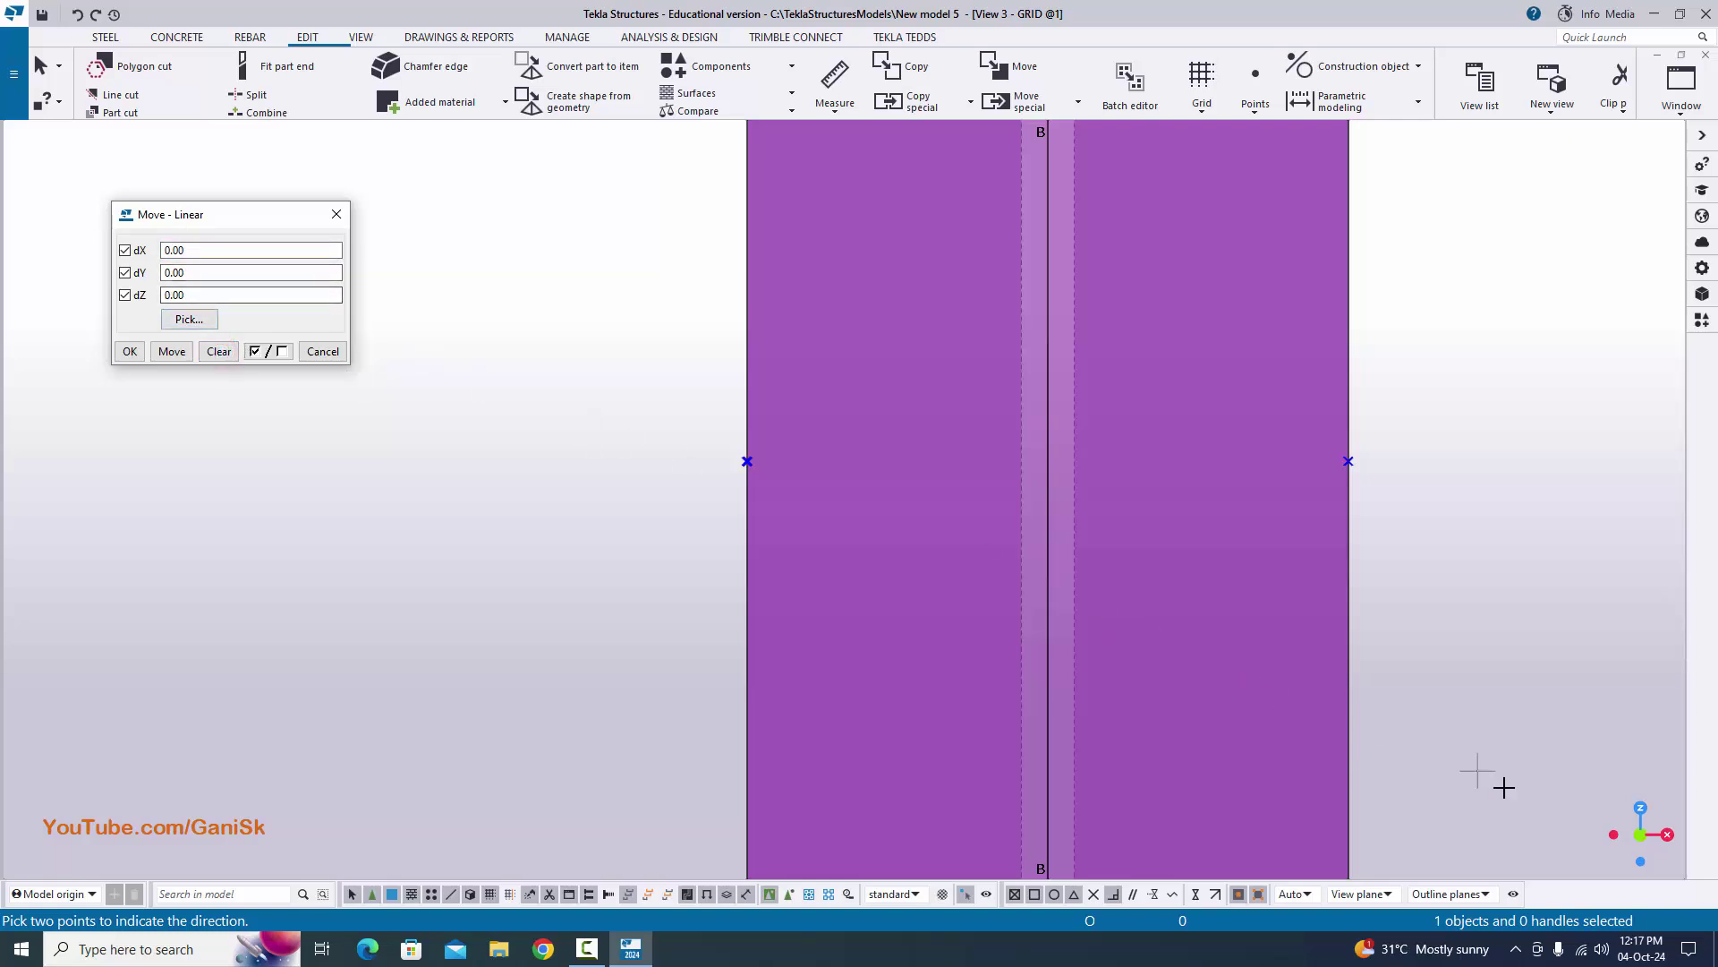
double_click(199, 250)
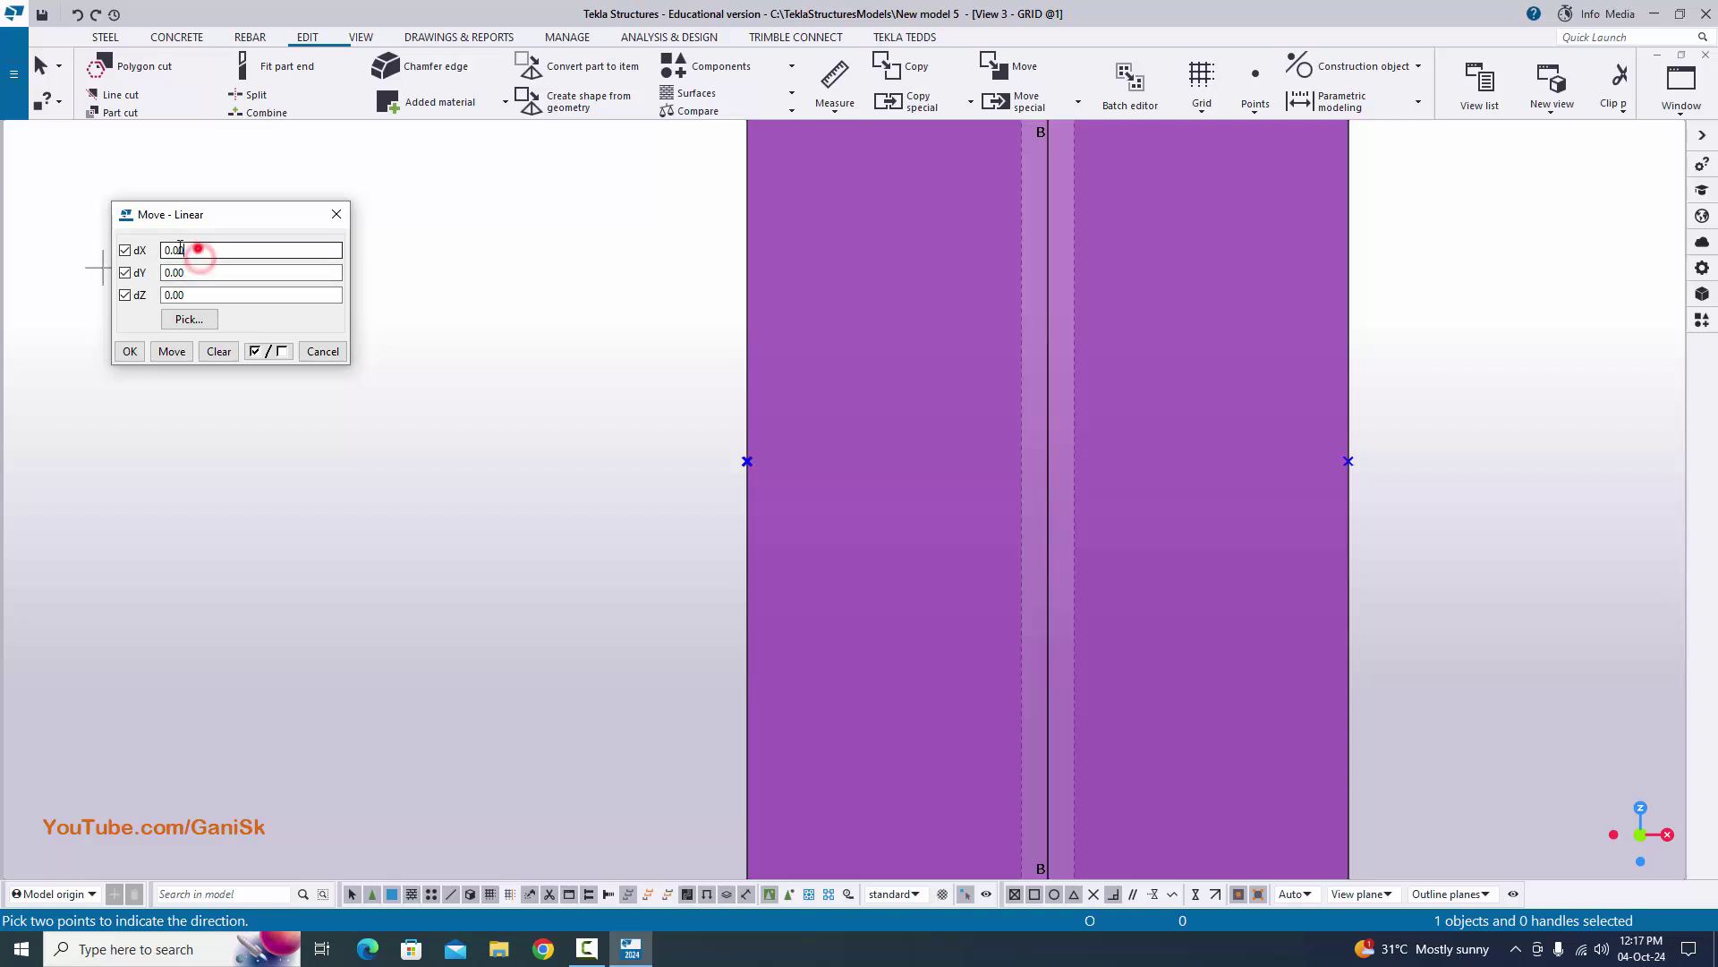
text(500)
click(172, 351)
click(129, 351)
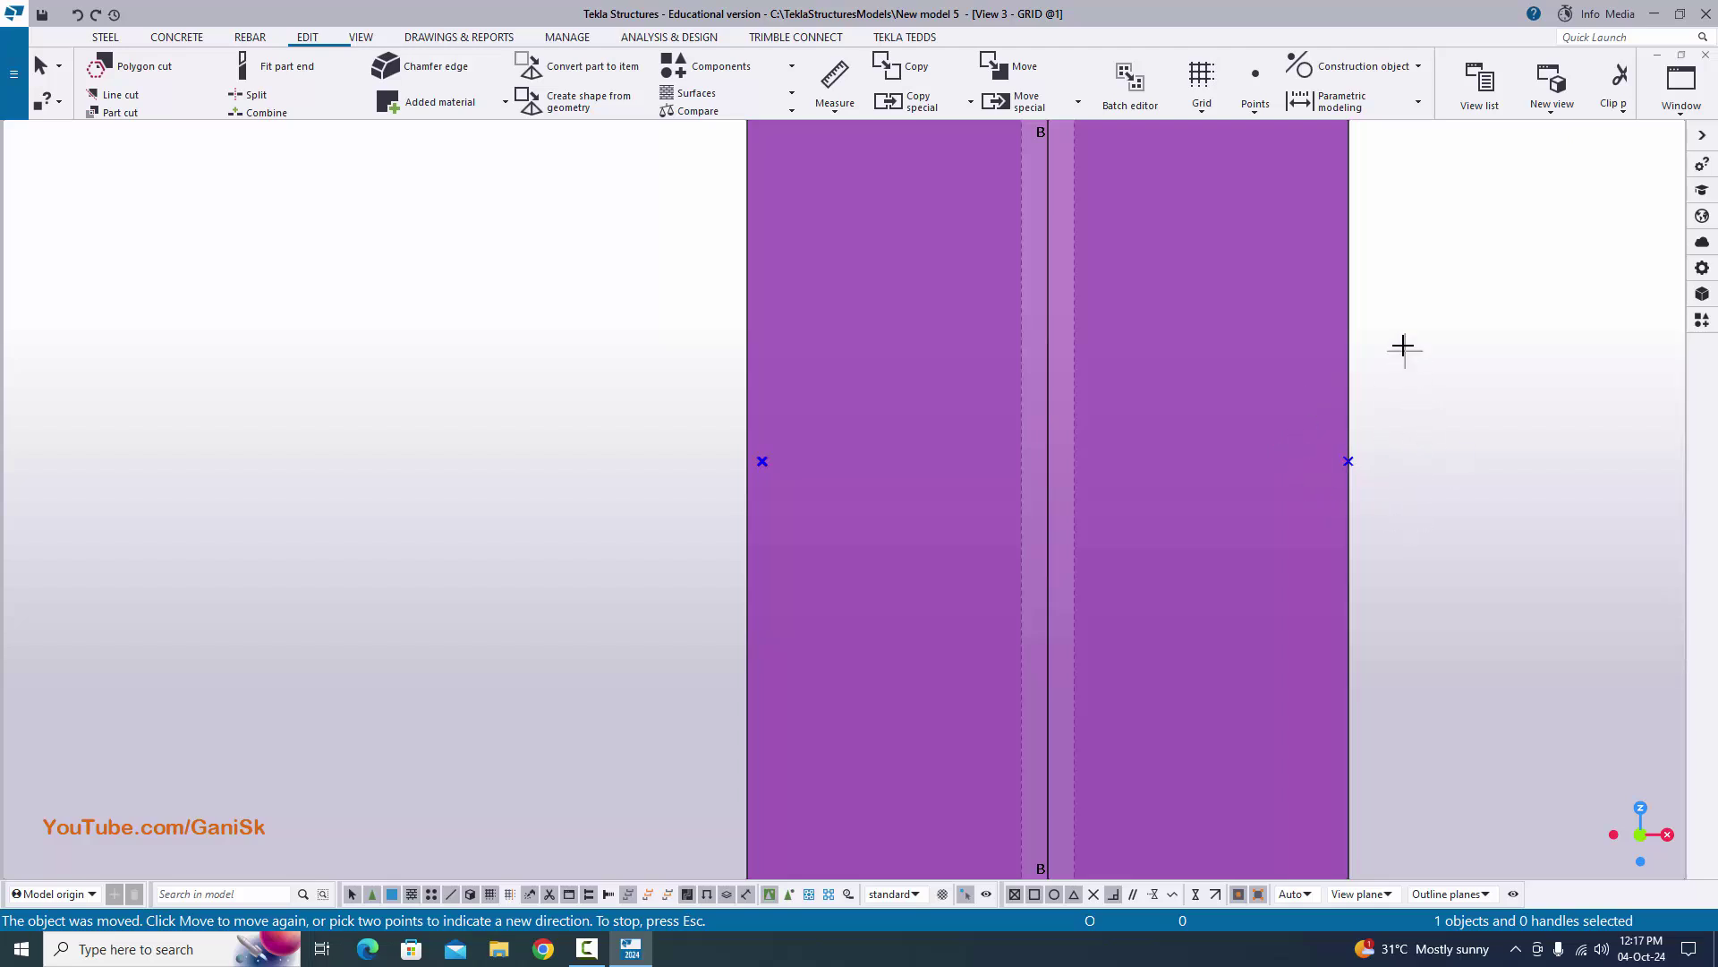
click(1431, 364)
drag(1297, 387, 1412, 511)
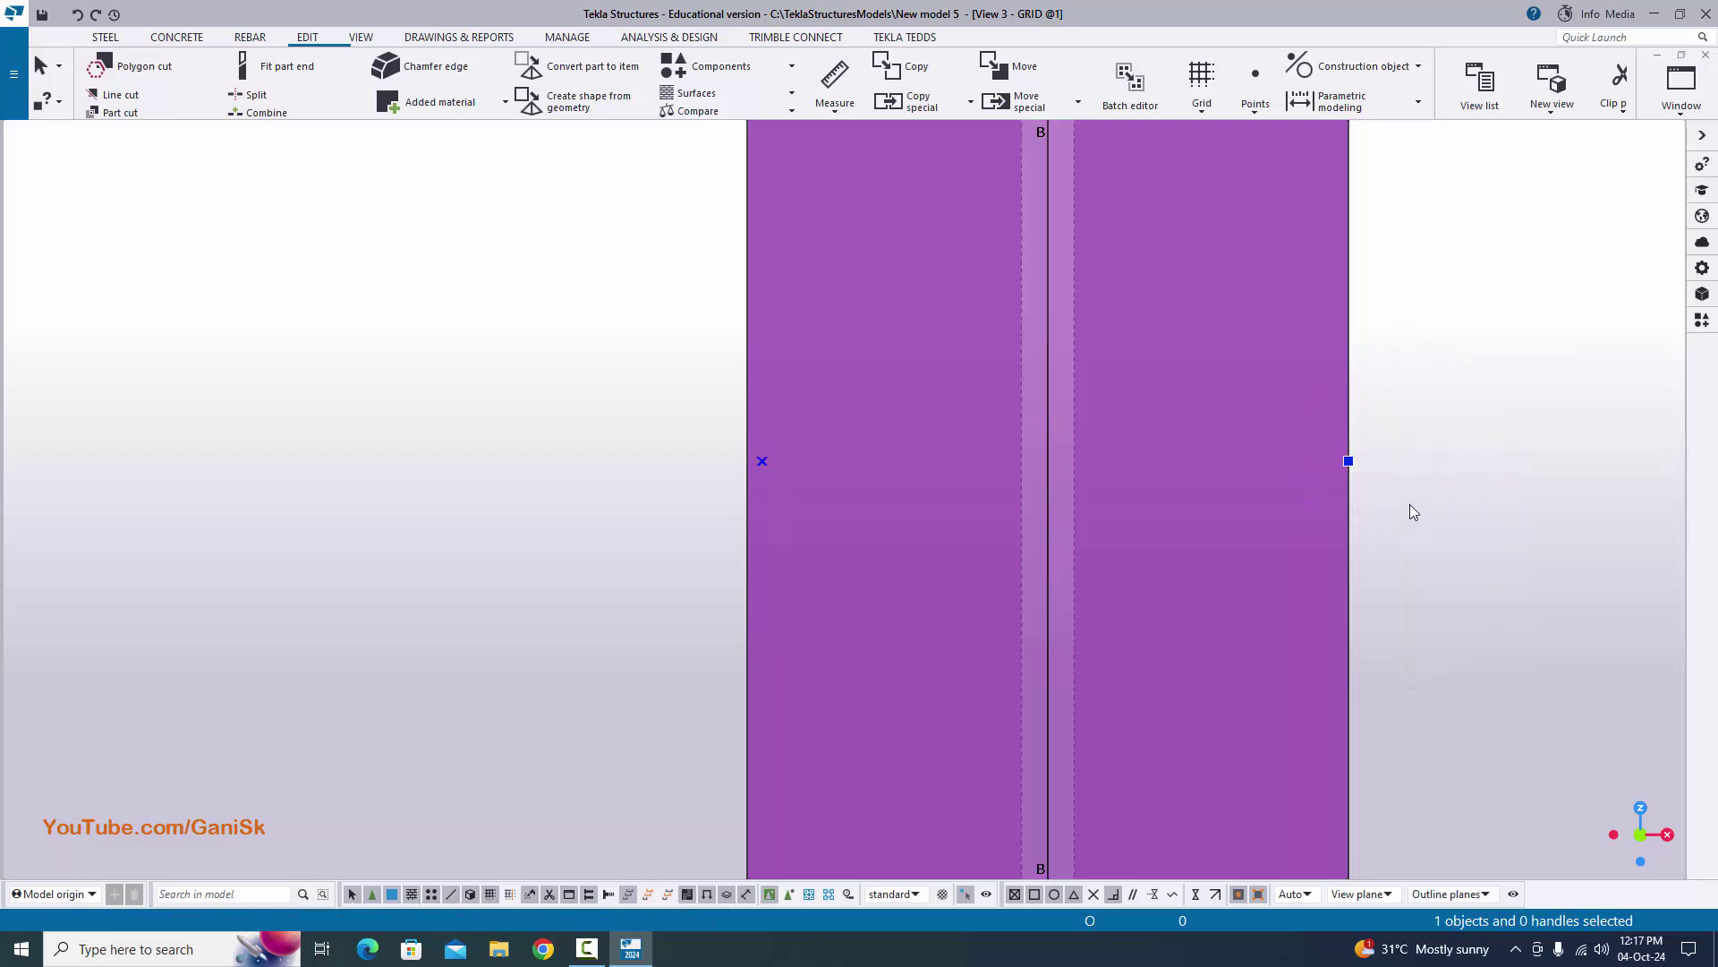
- Move the right reference point by dX −5 with Move special > Linear, then end the command
right_click(1414, 357)
click(1477, 495)
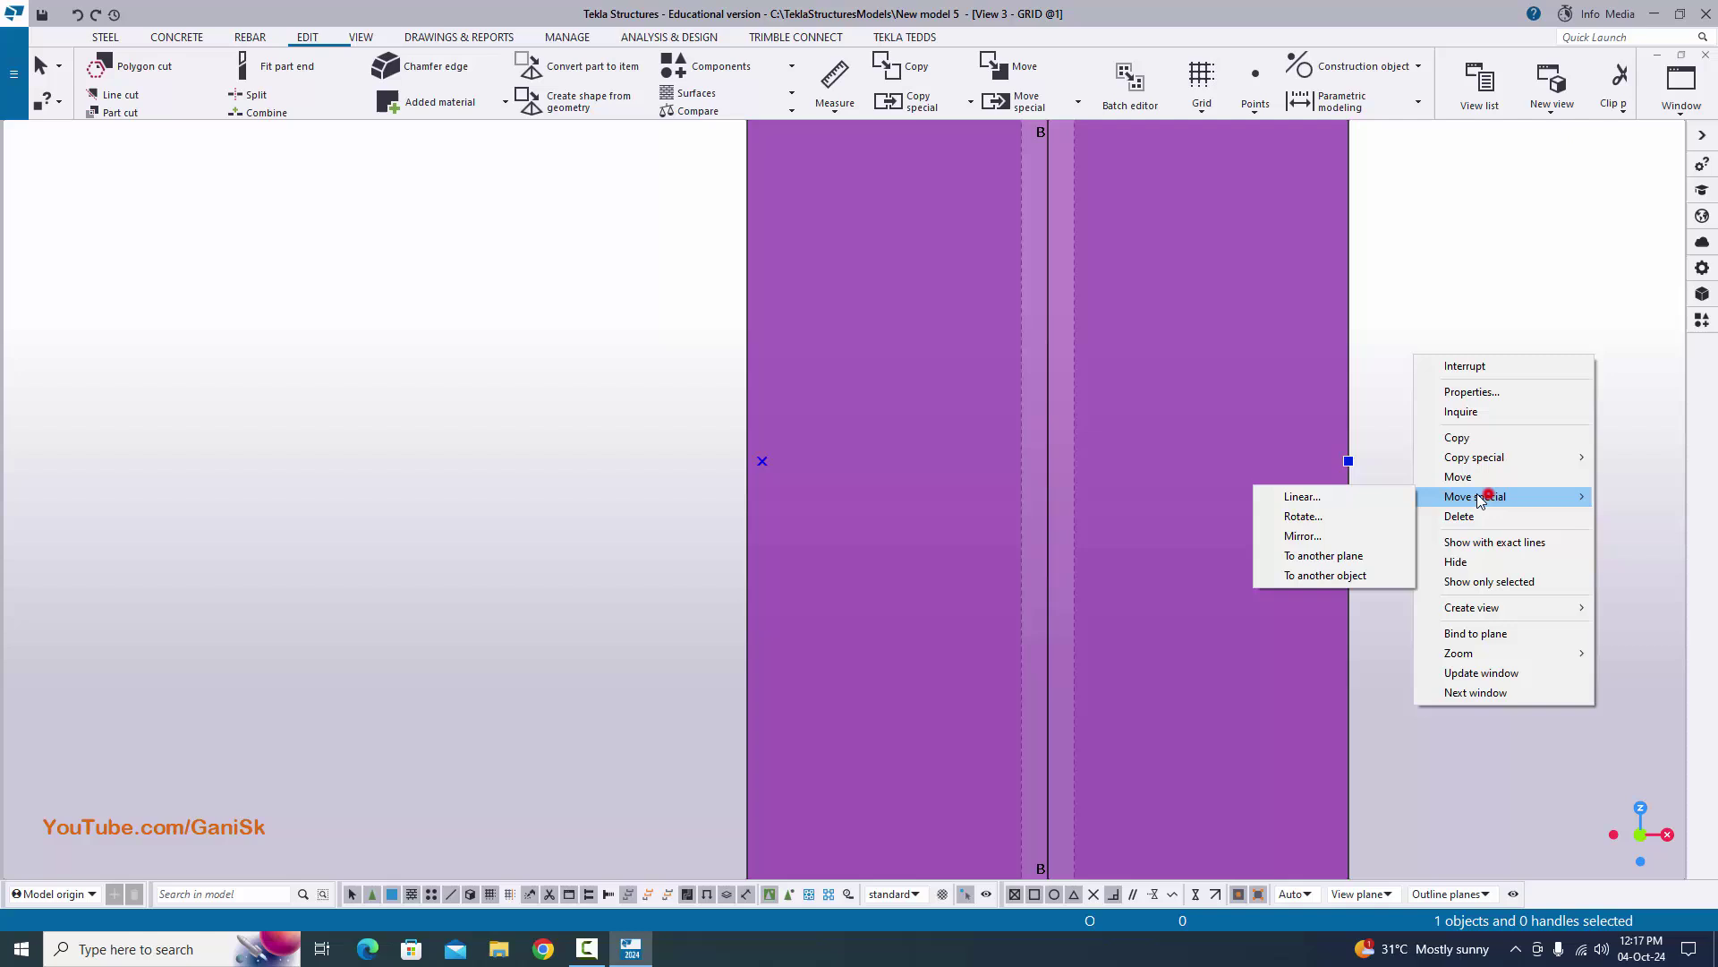
click(1345, 495)
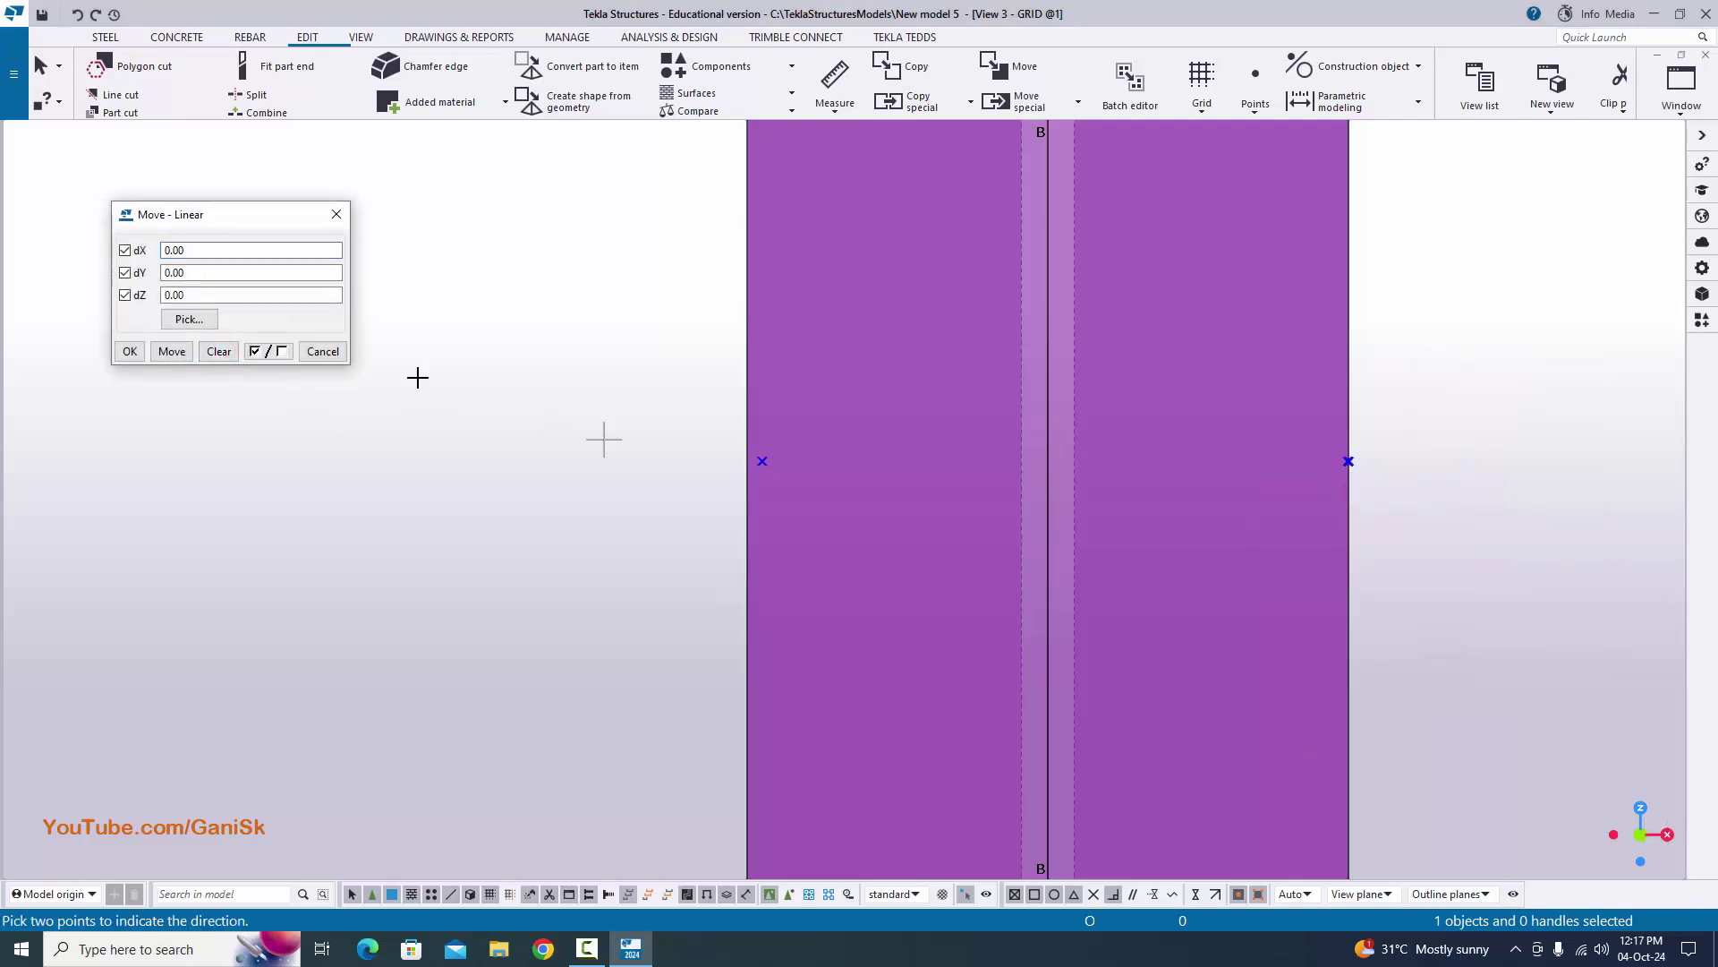
click(192, 249)
click(172, 351)
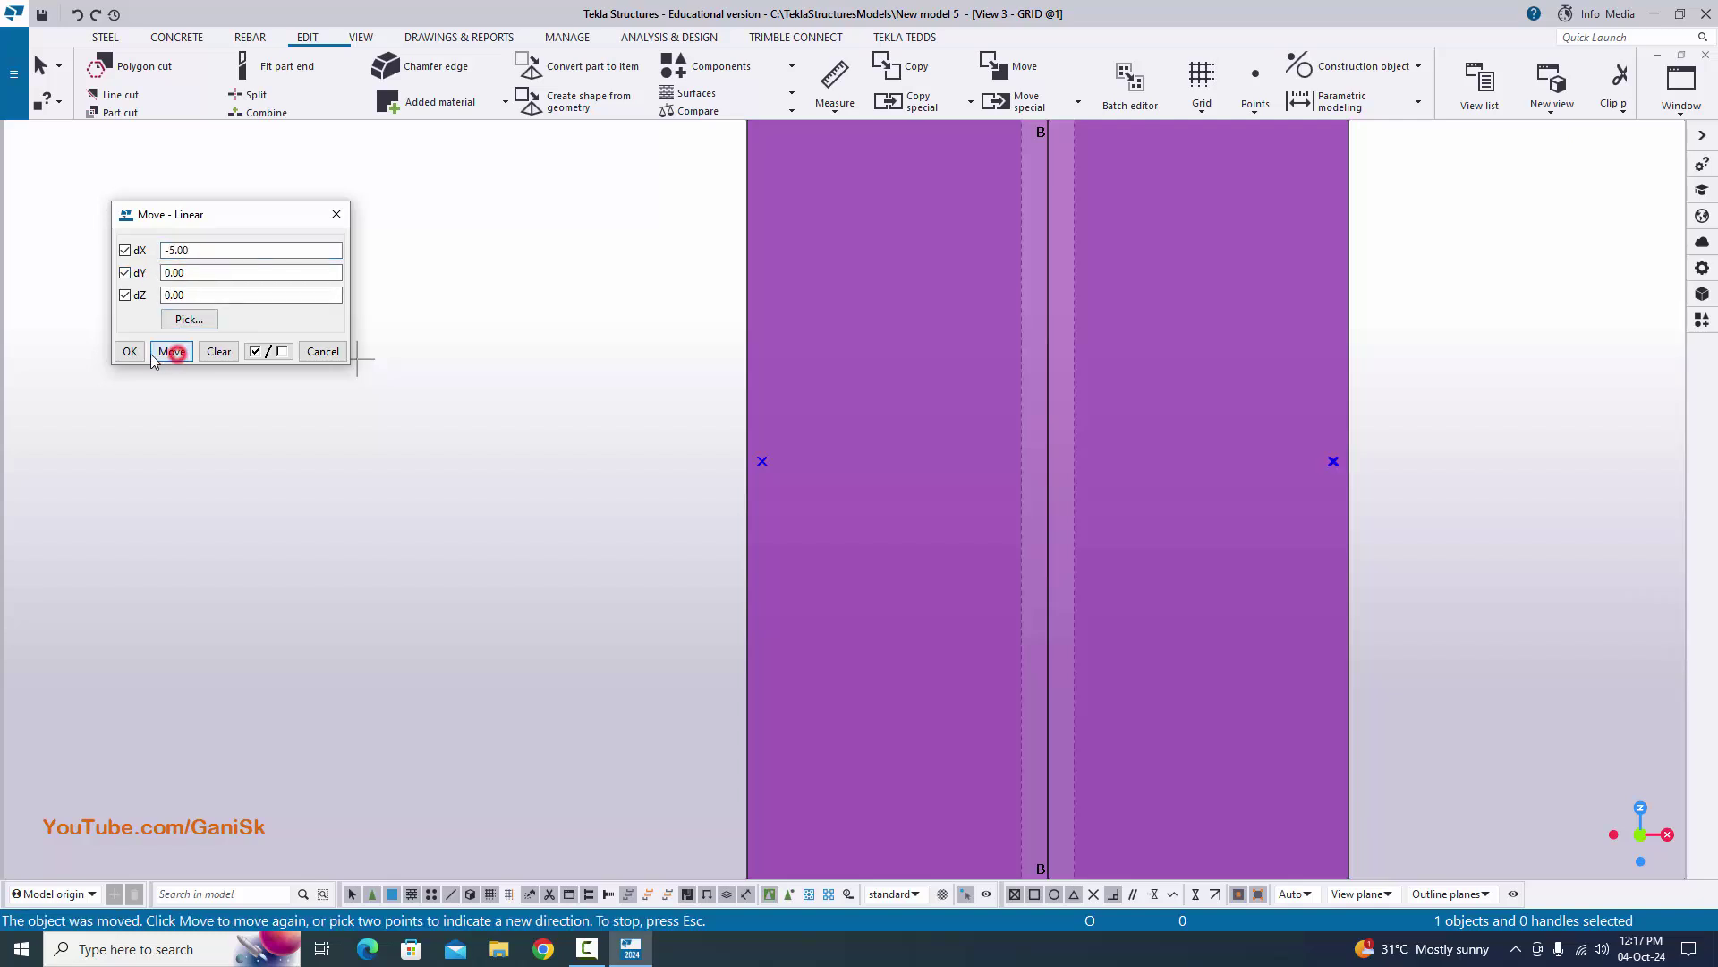
click(134, 350)
right_click(410, 302)
click(432, 322)
scroll(260, 368, down, 5)
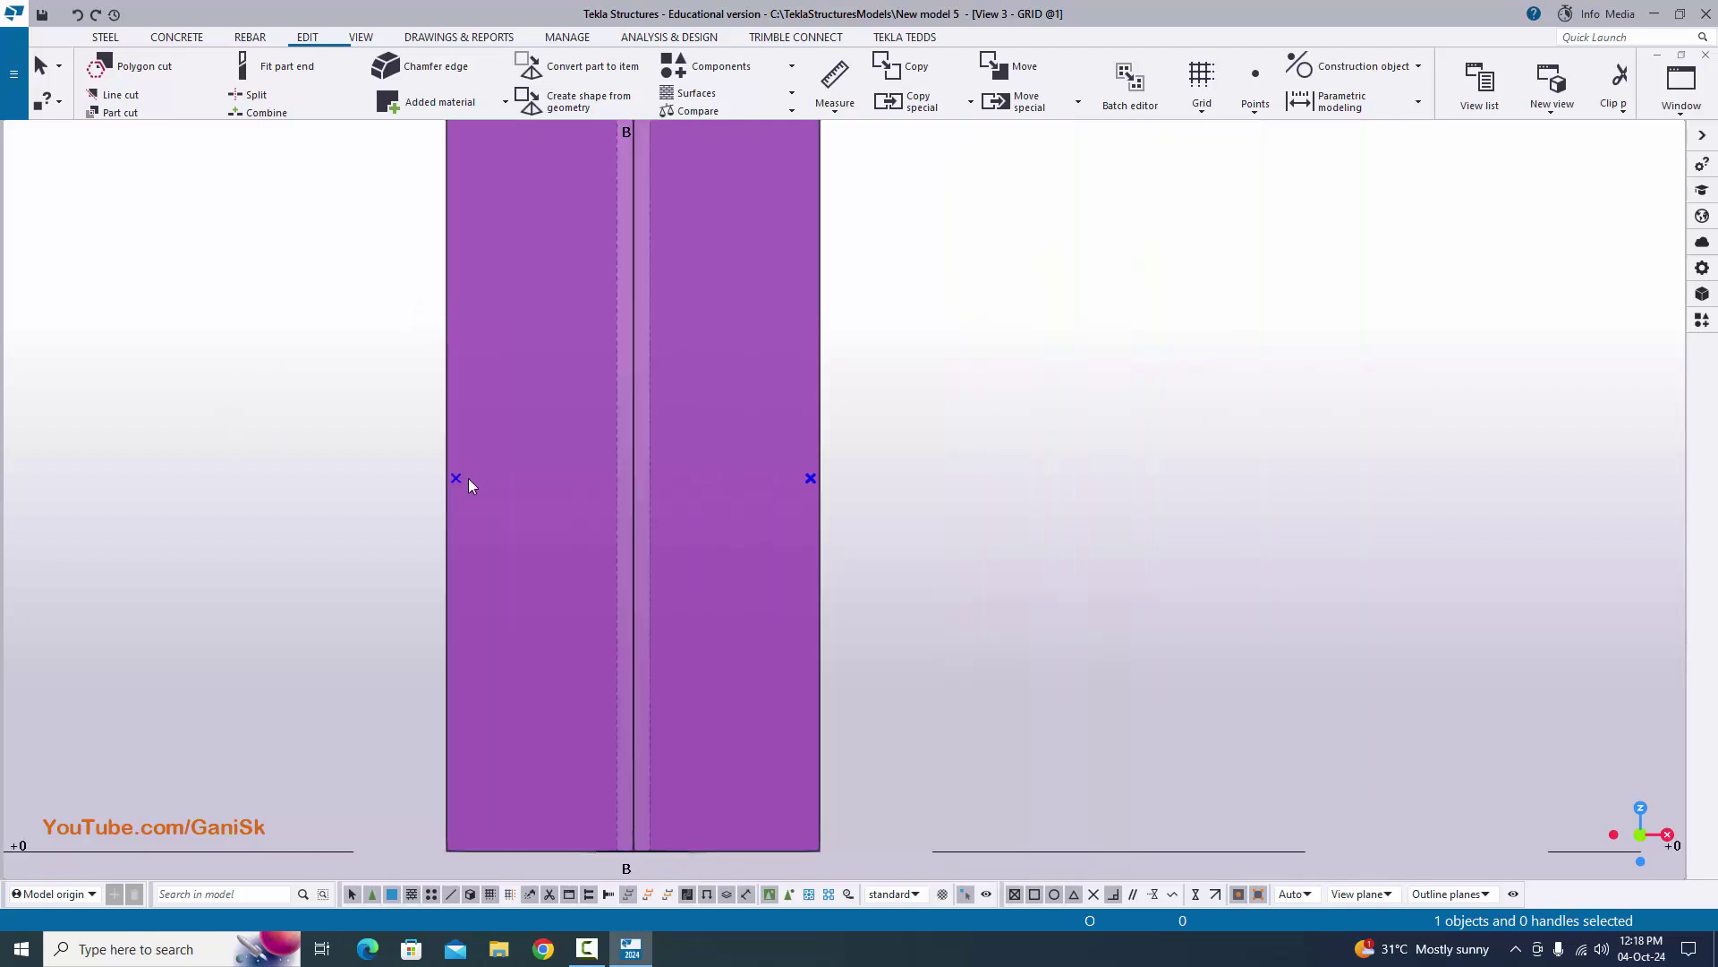
scroll(467, 481, up, 4)
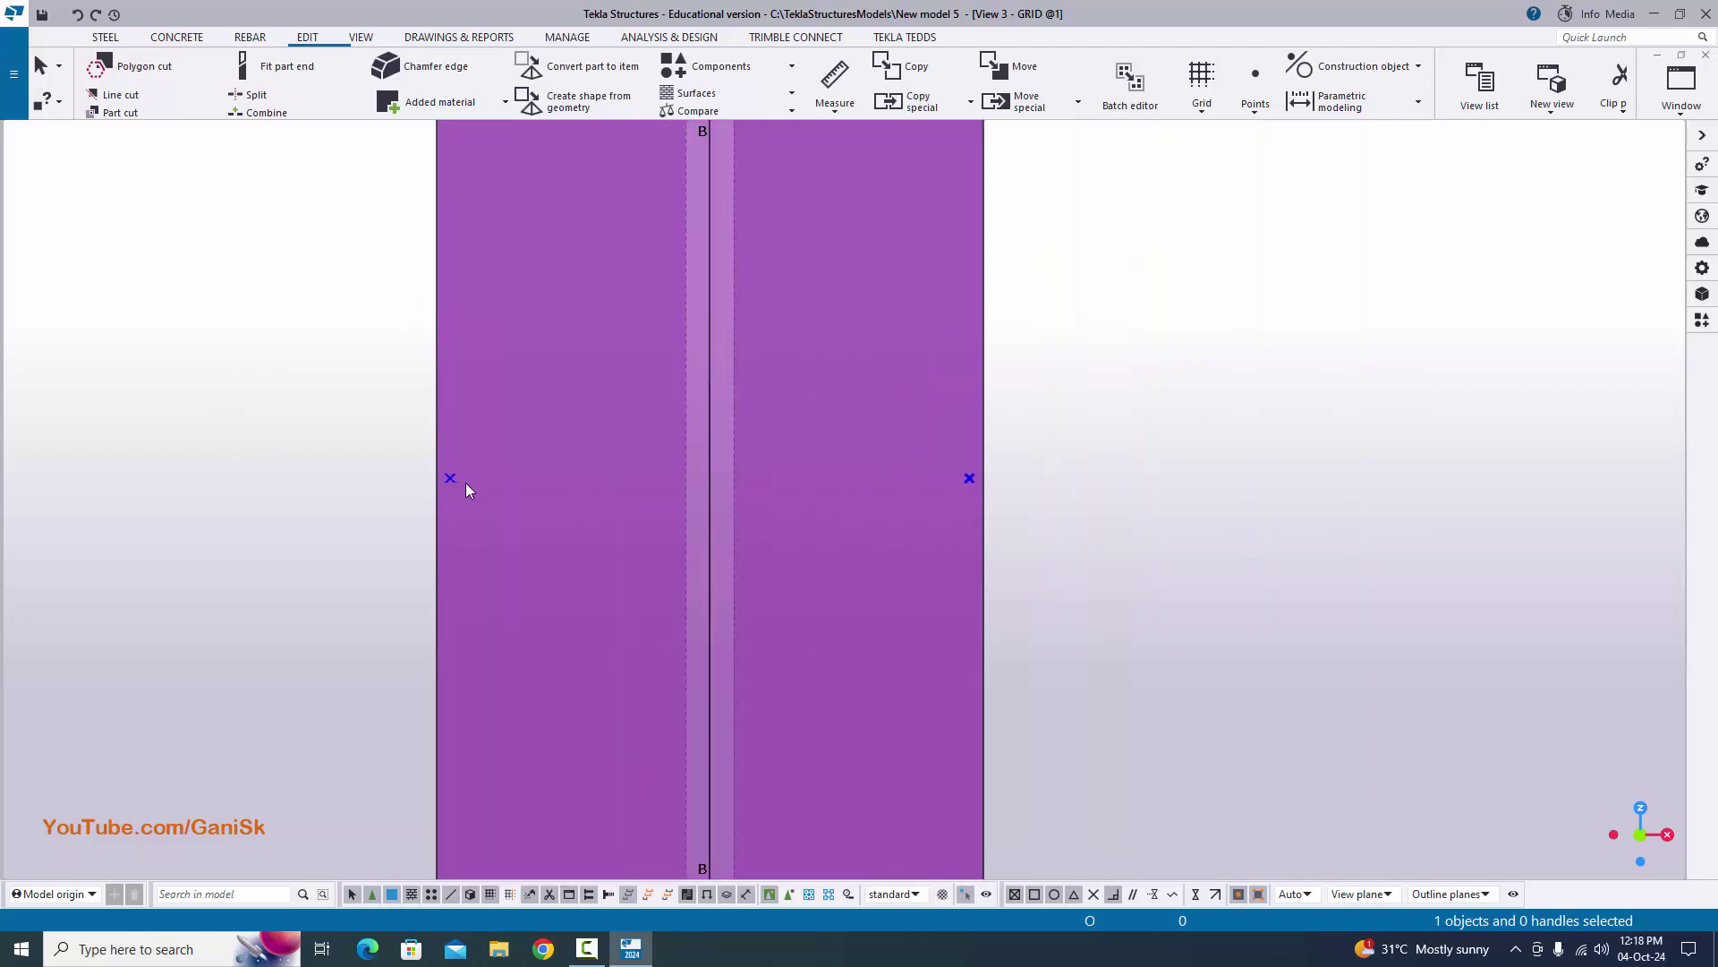
- Measure the horizontal distance from the left to the right point, placing the 190.00 dimension below
click(844, 111)
click(873, 178)
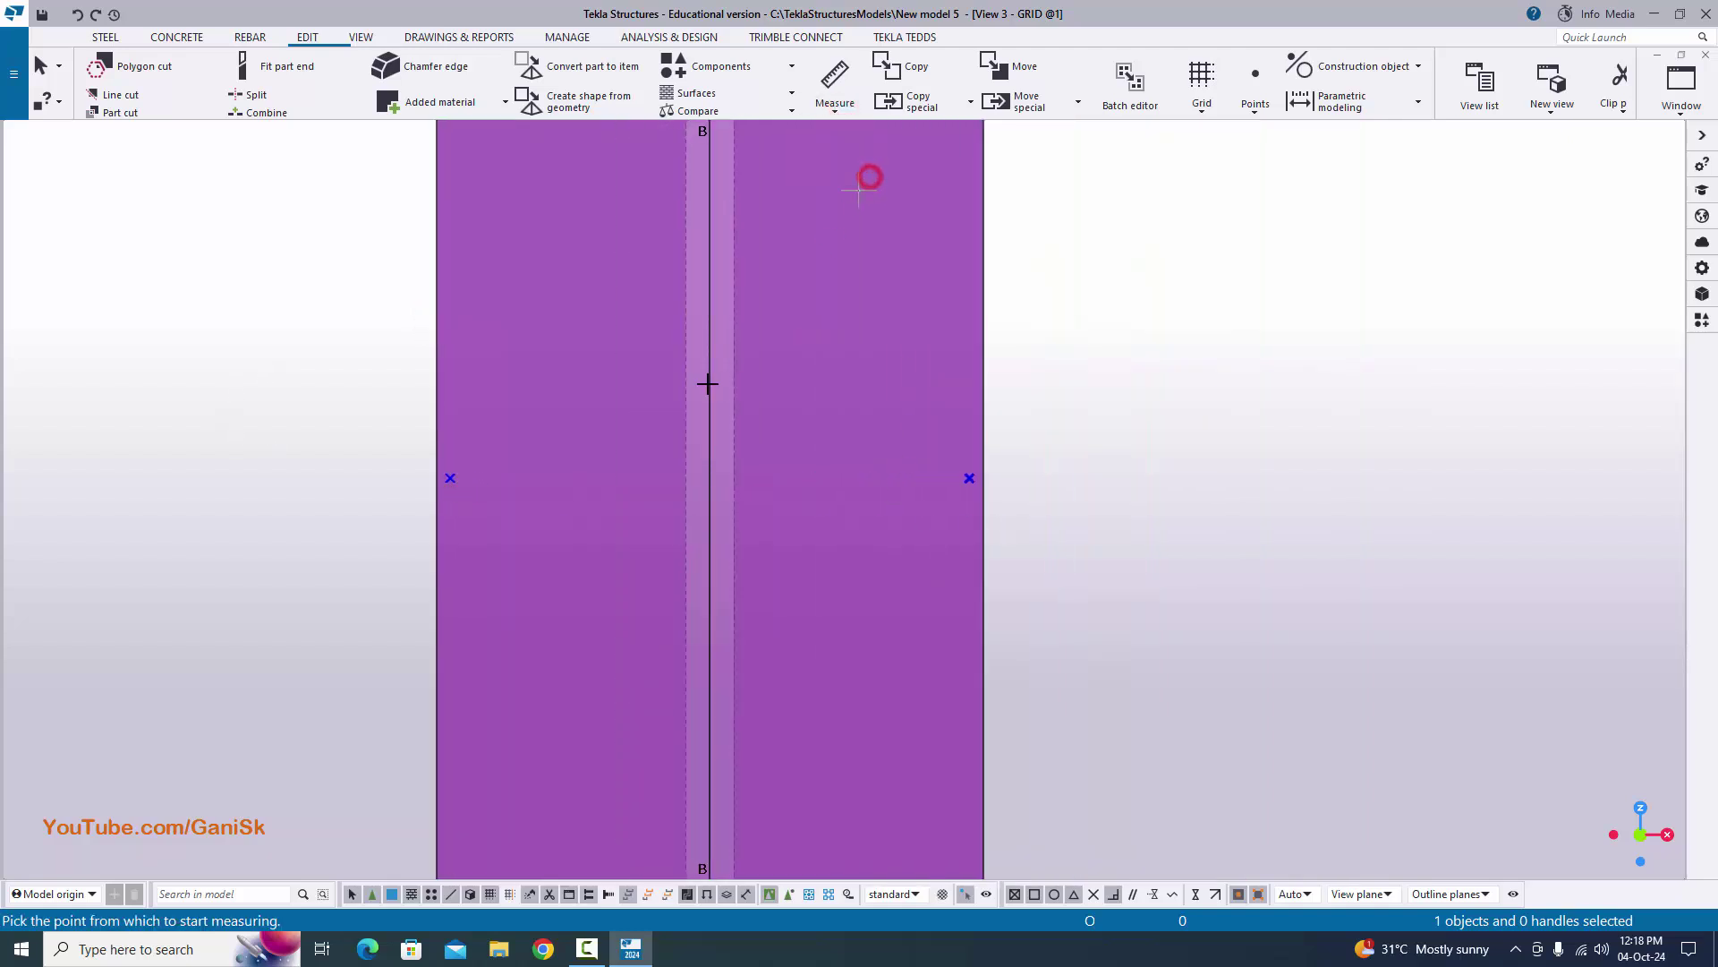
click(450, 477)
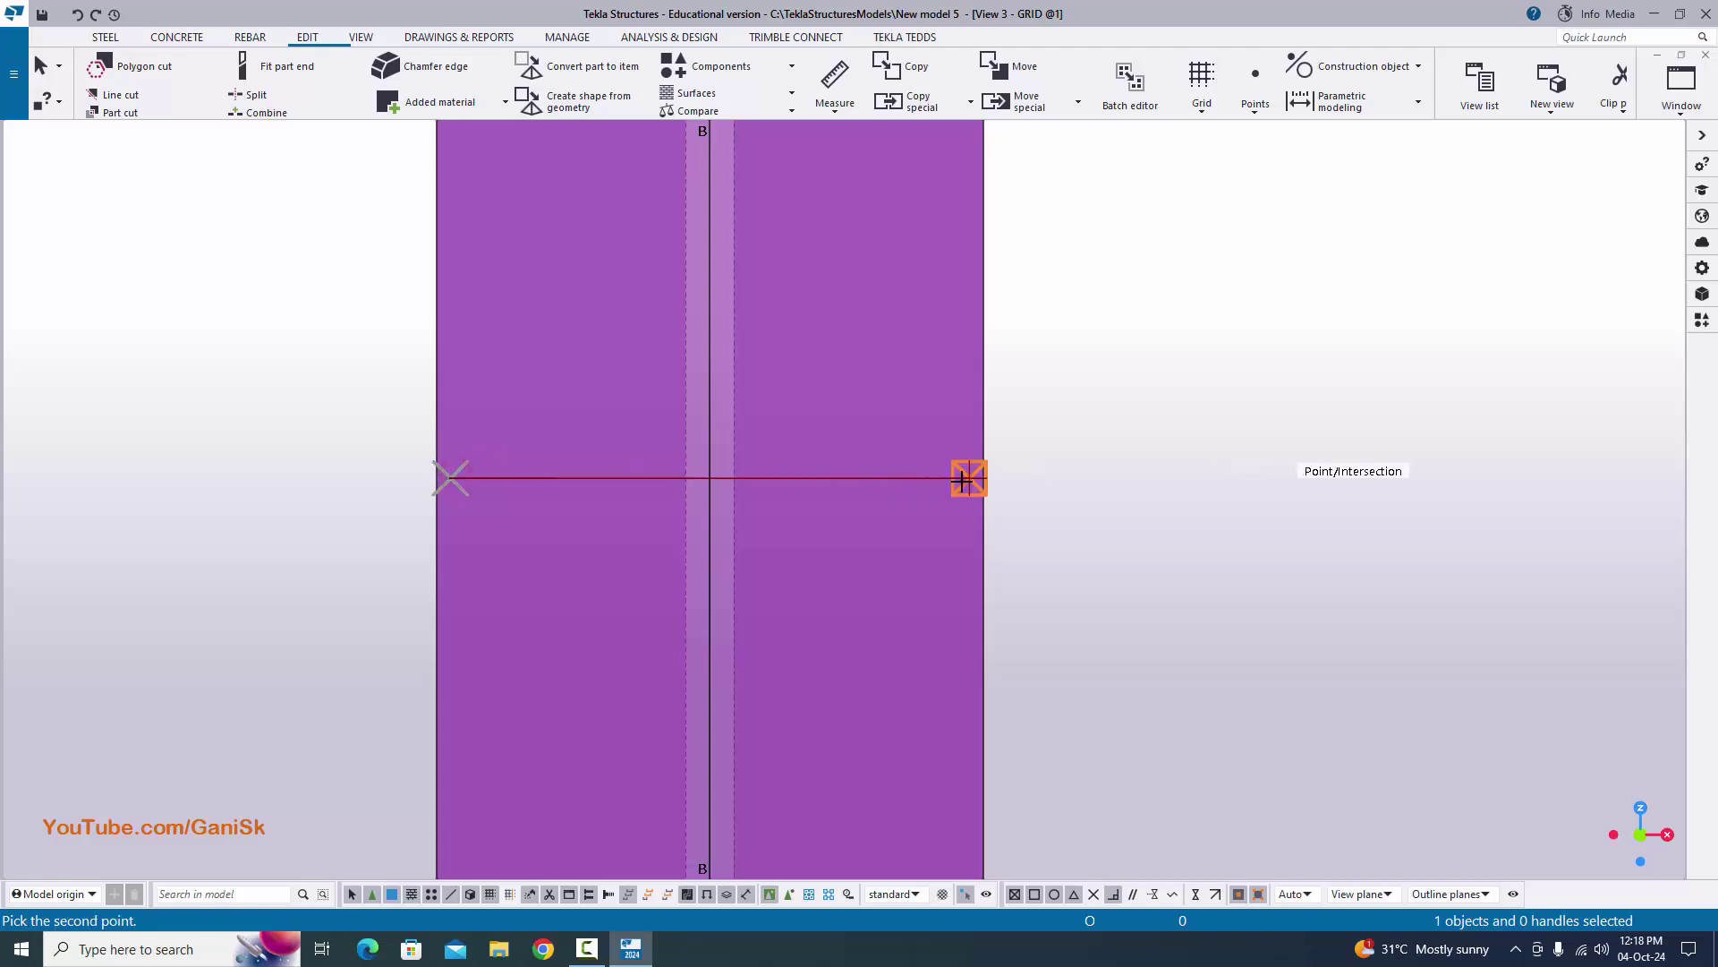
click(970, 478)
click(865, 667)
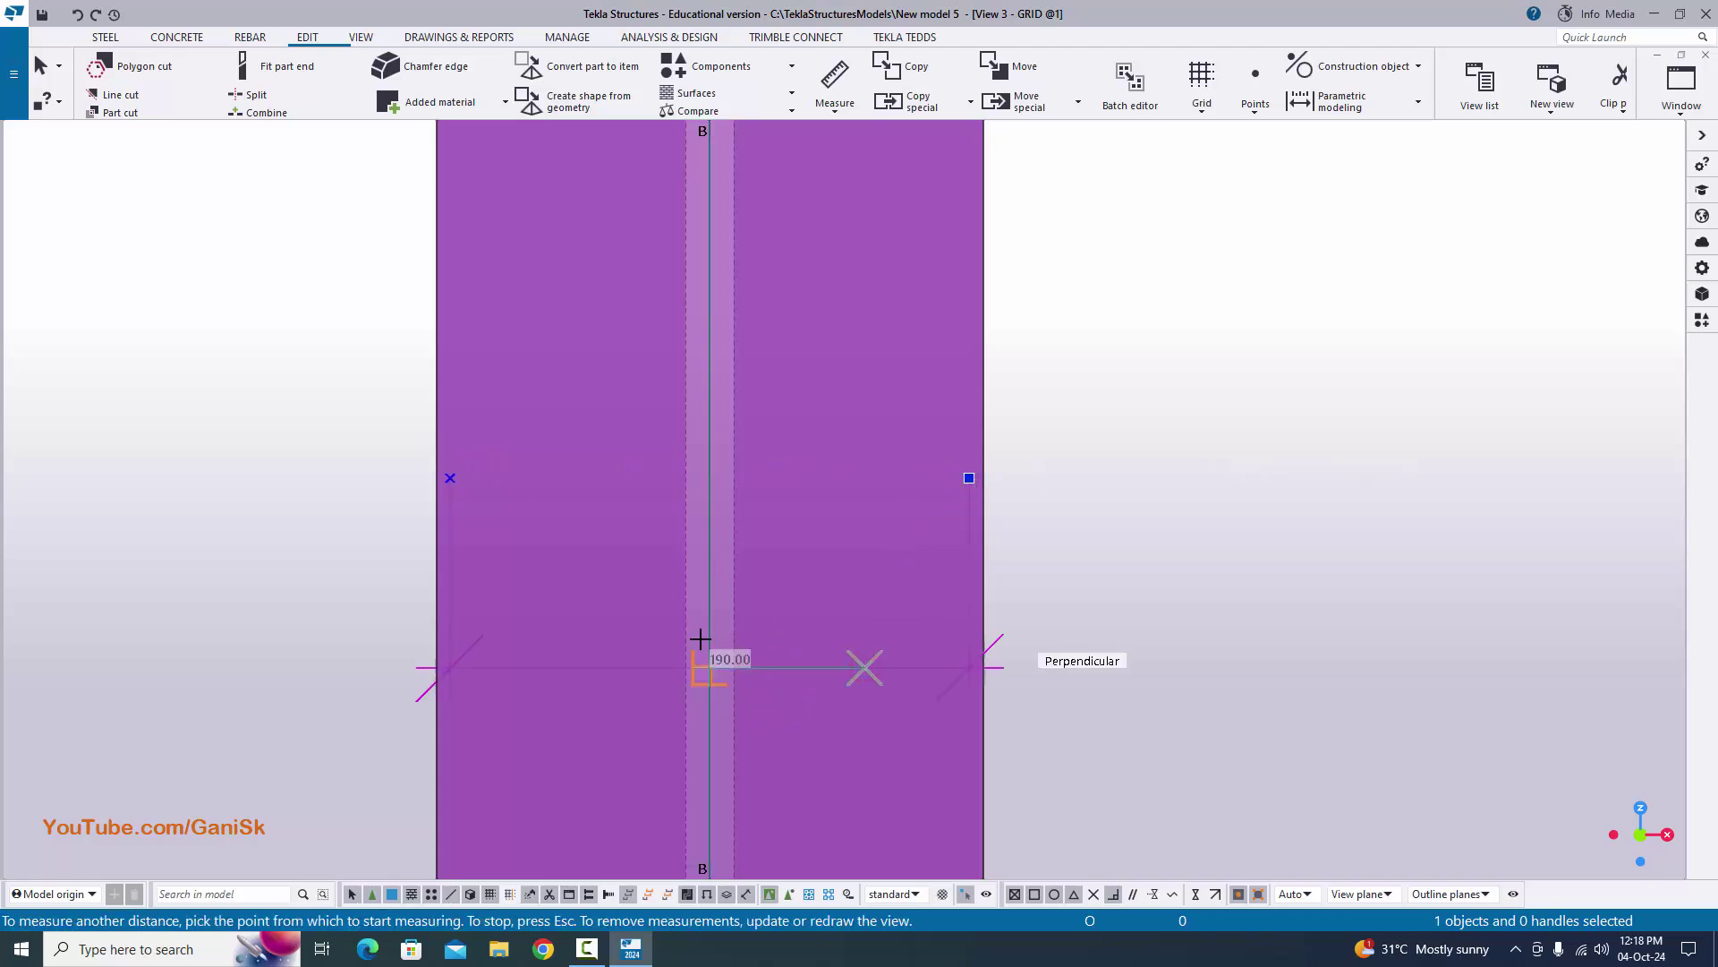
right_click(1211, 381)
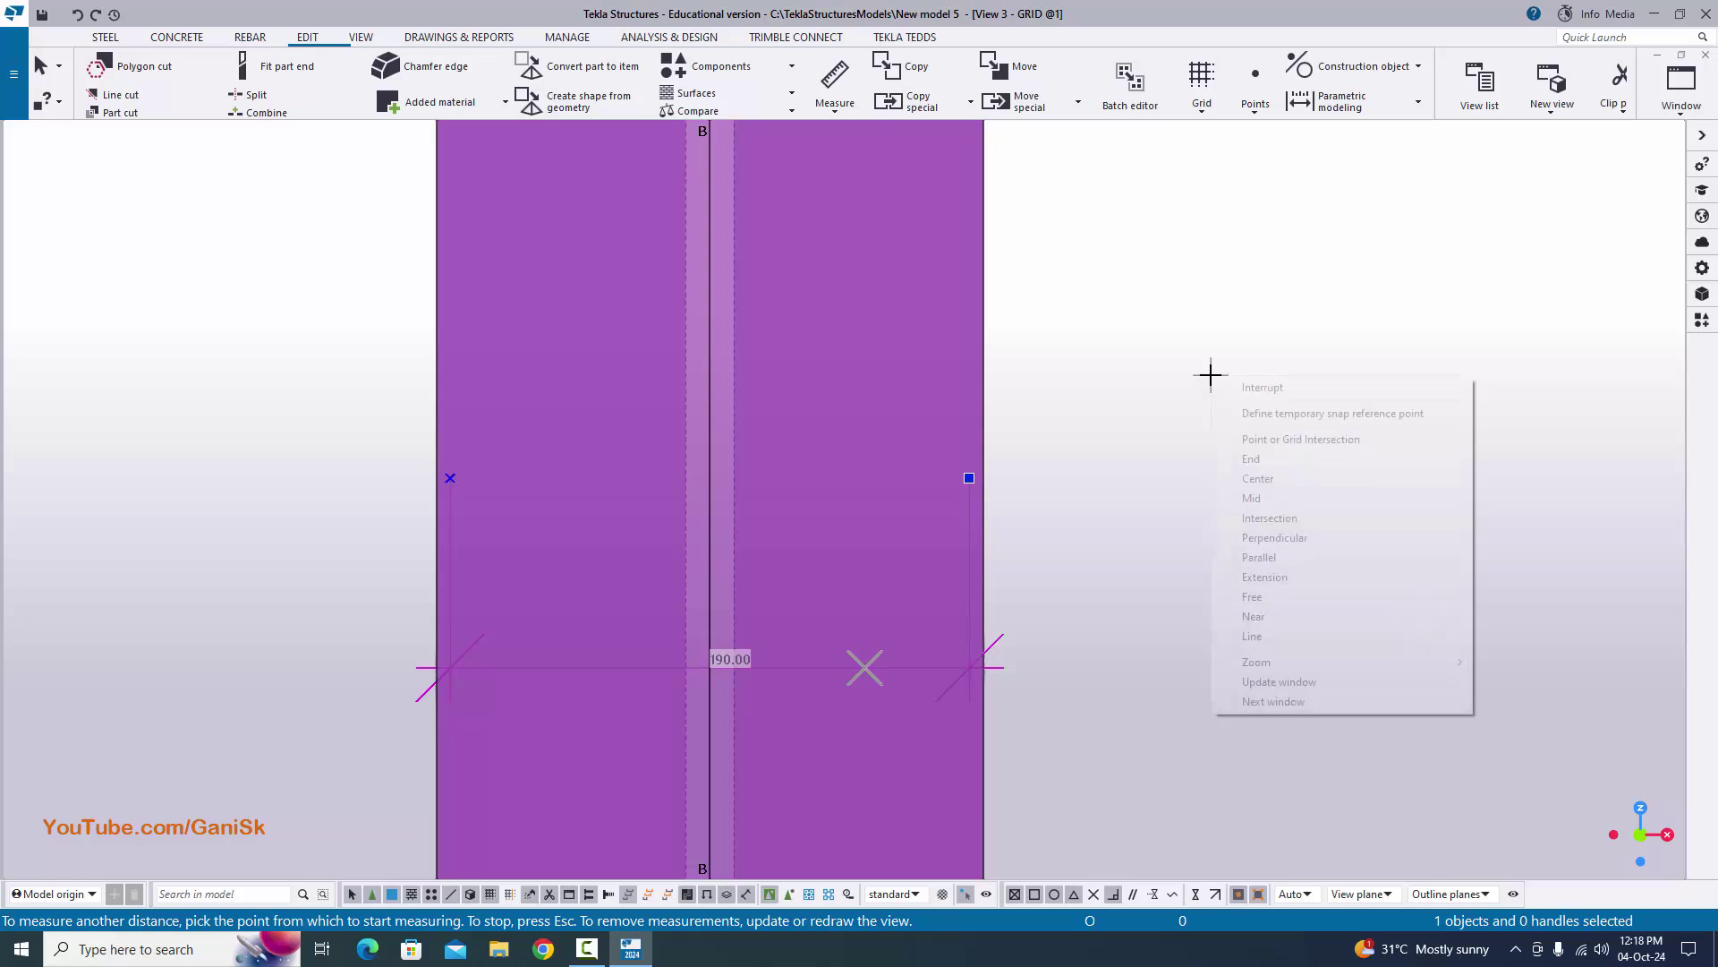
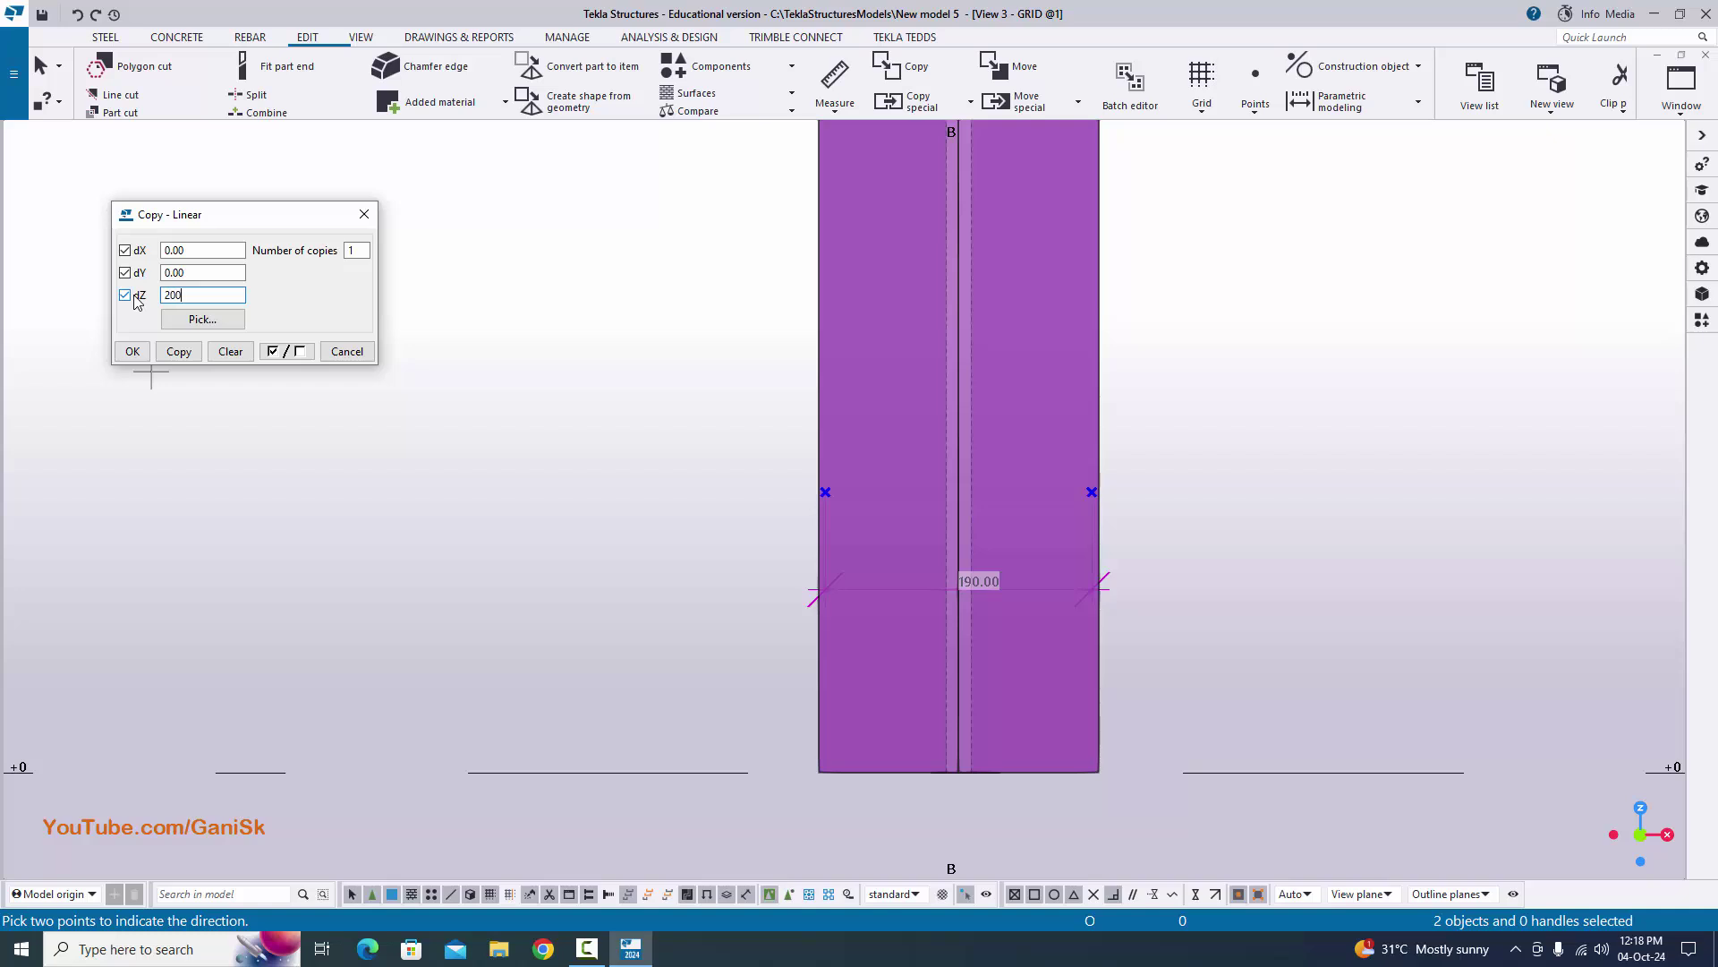
- Finish copying the reference points 200 mm upward, then redraw the view along the column
click(134, 350)
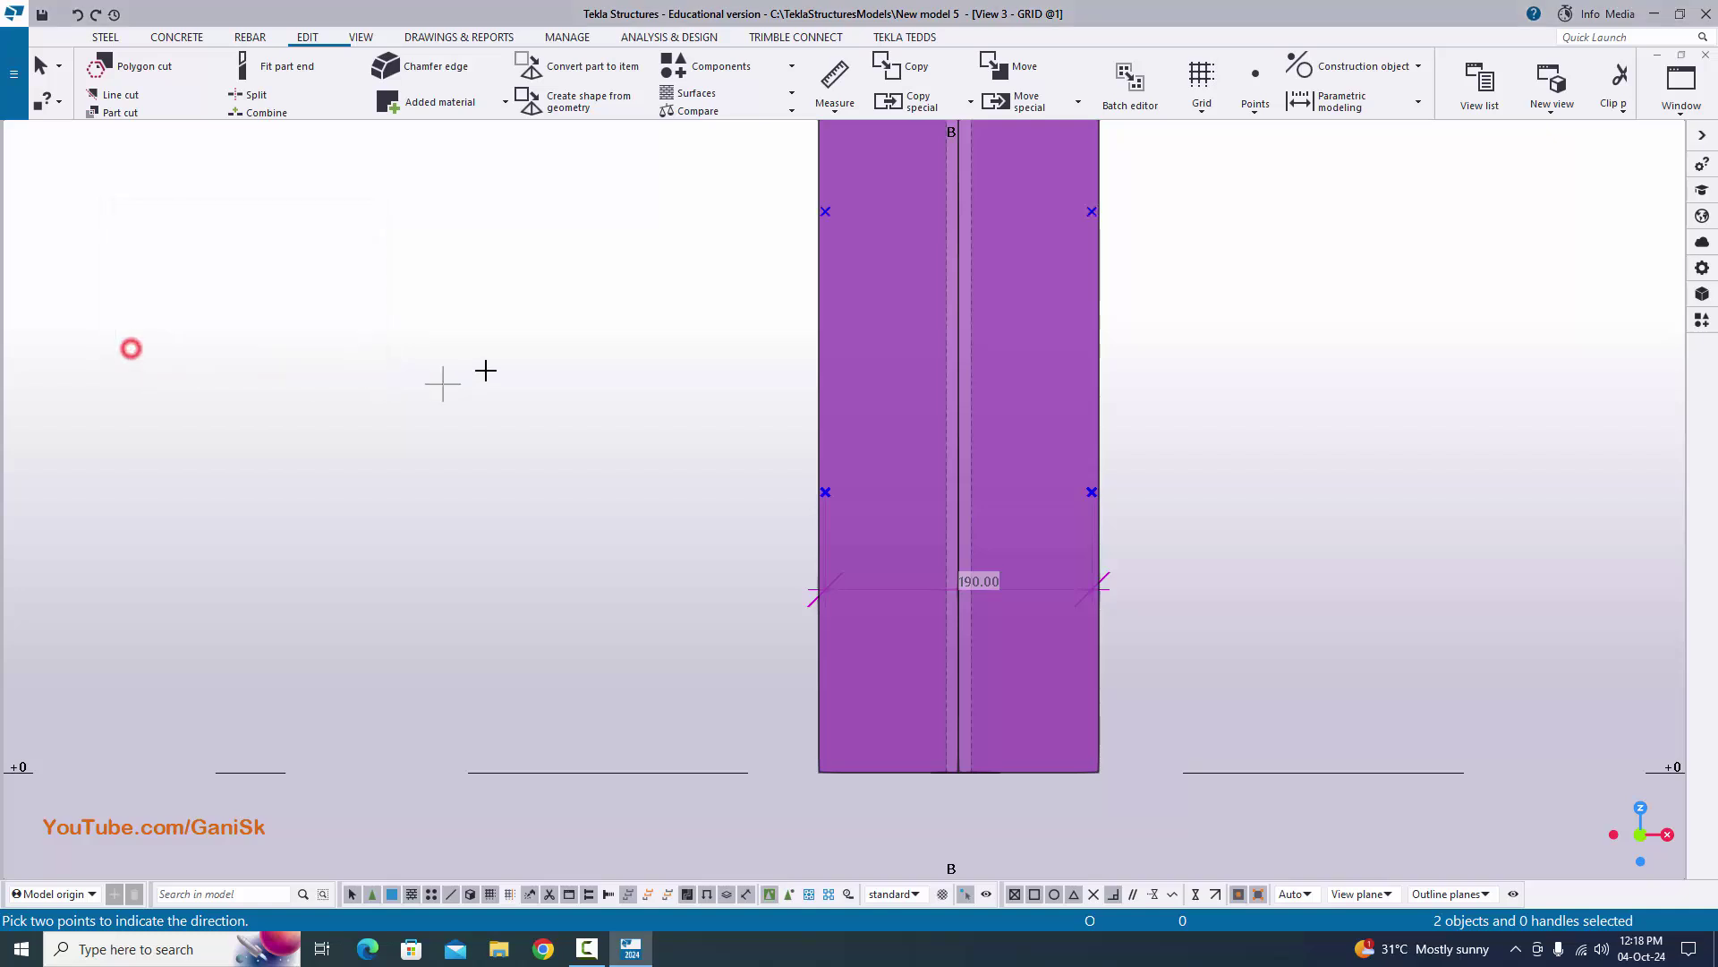
right_click(528, 304)
click(556, 318)
scroll(637, 489, down, 3)
scroll(760, 519, up, 3)
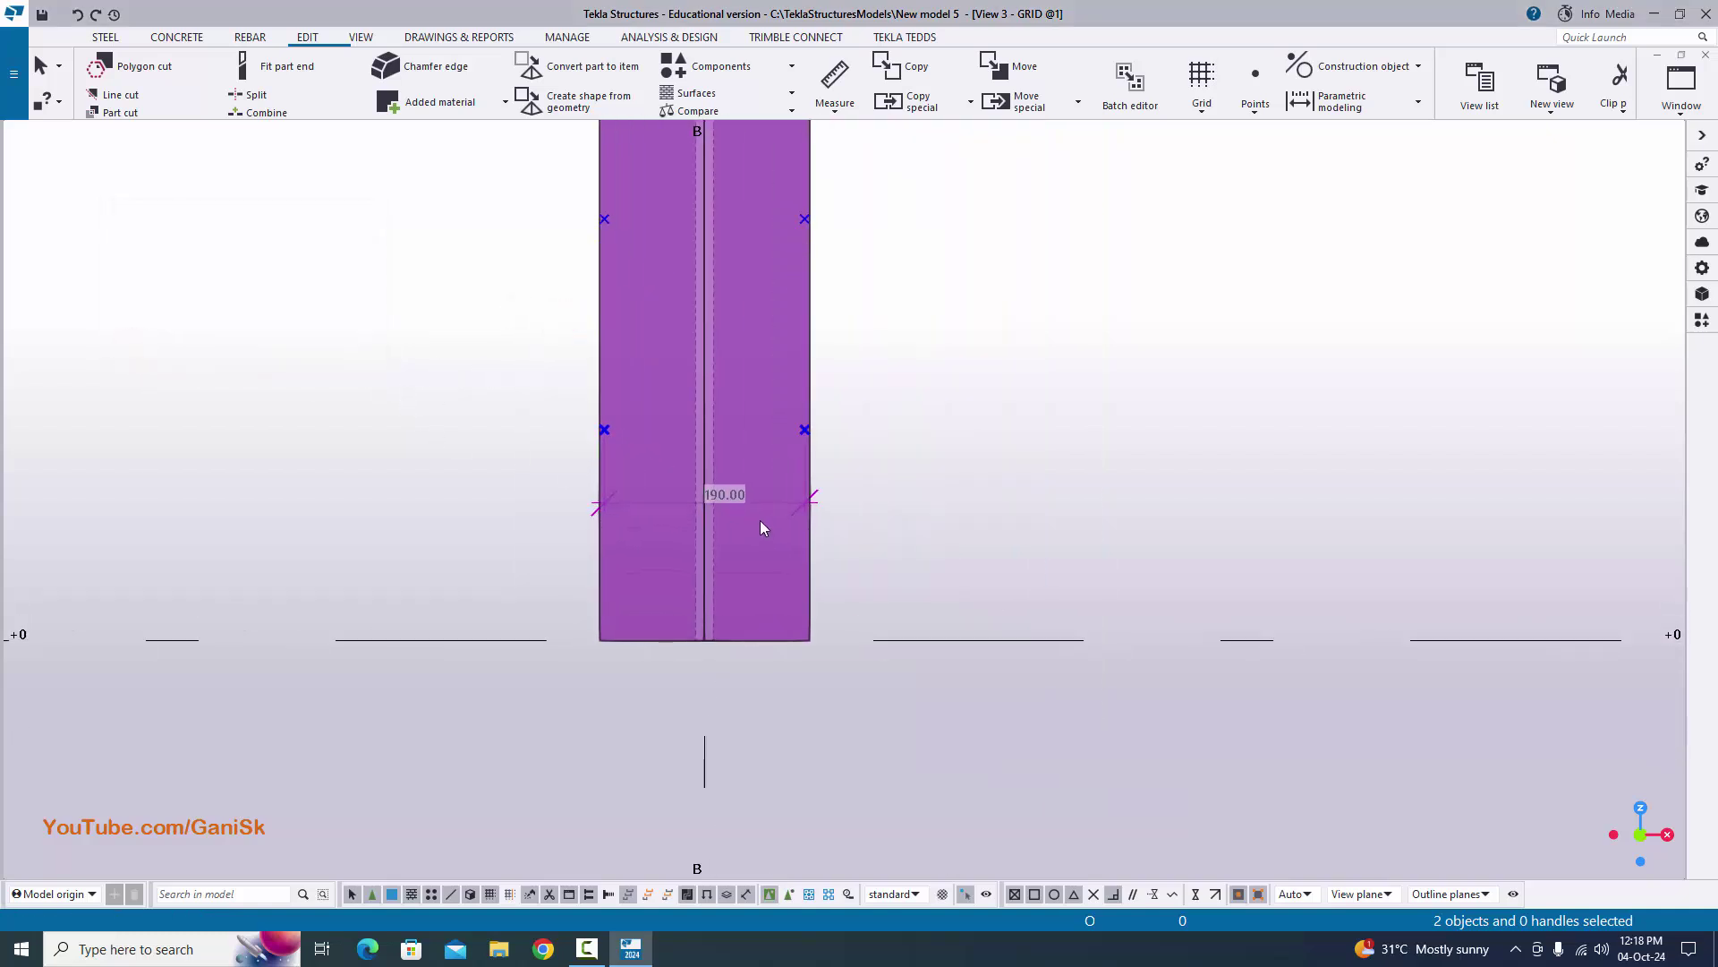
scroll(754, 431, down, 1)
middle_drag(754, 431, 777, 638)
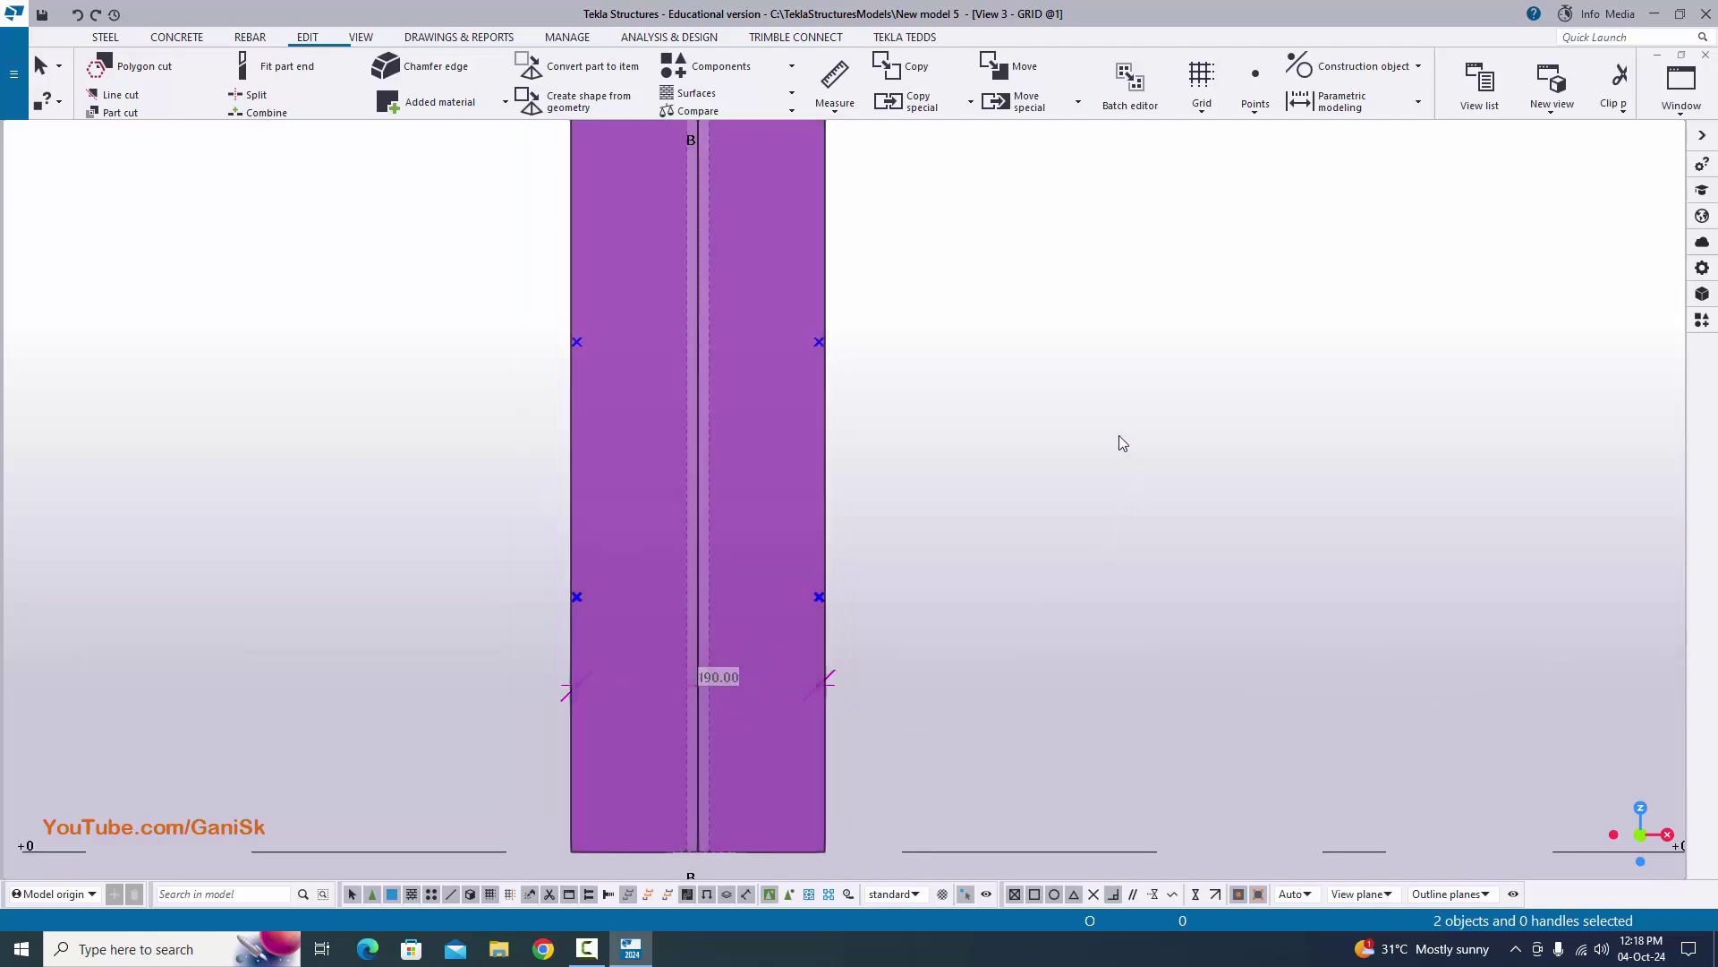
right_click(1083, 376)
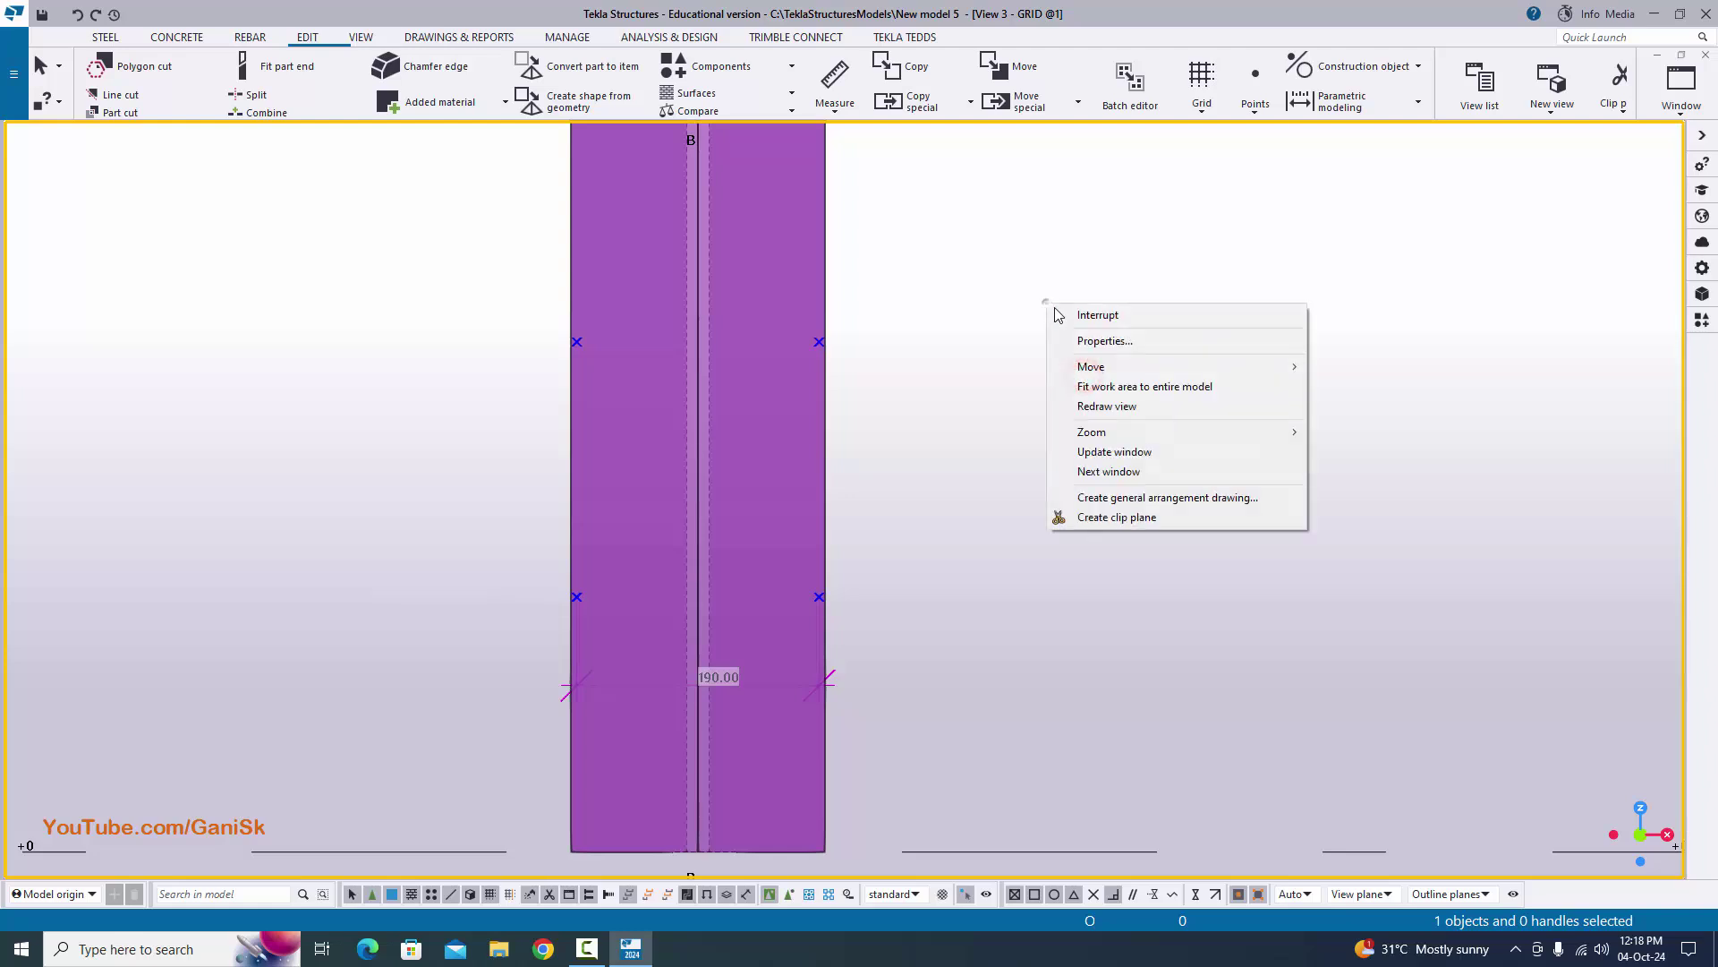
click(1106, 405)
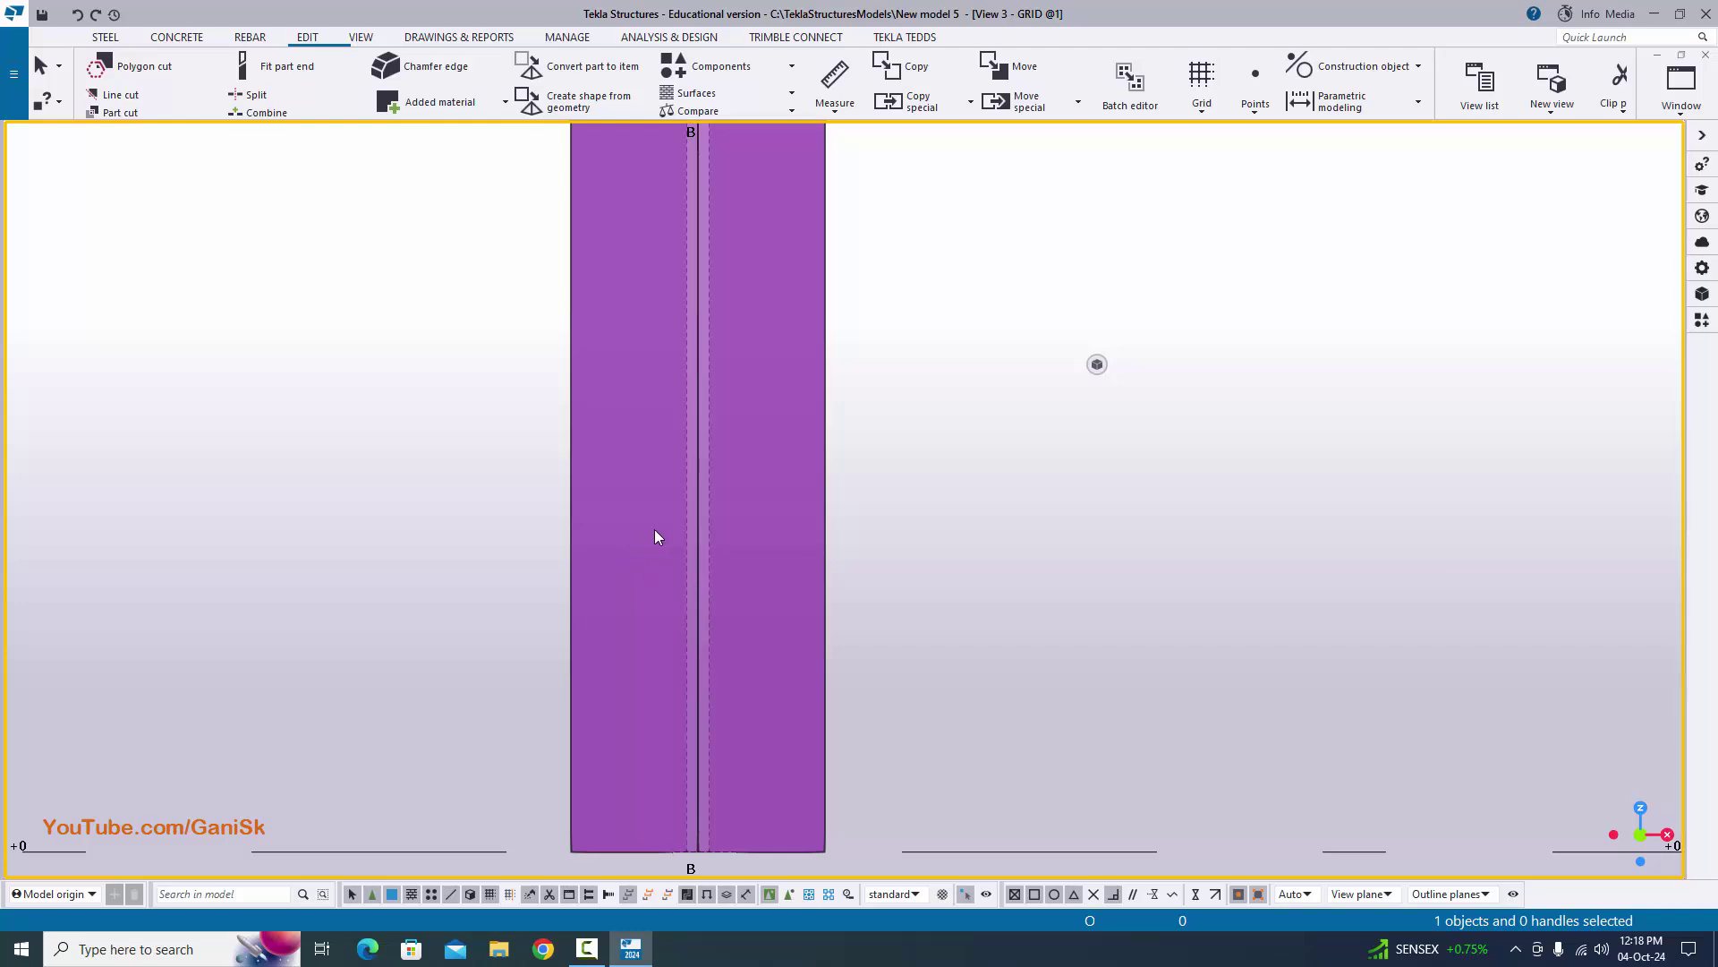
- Turn on Points in the grid view's object display settings
double_click(1026, 482)
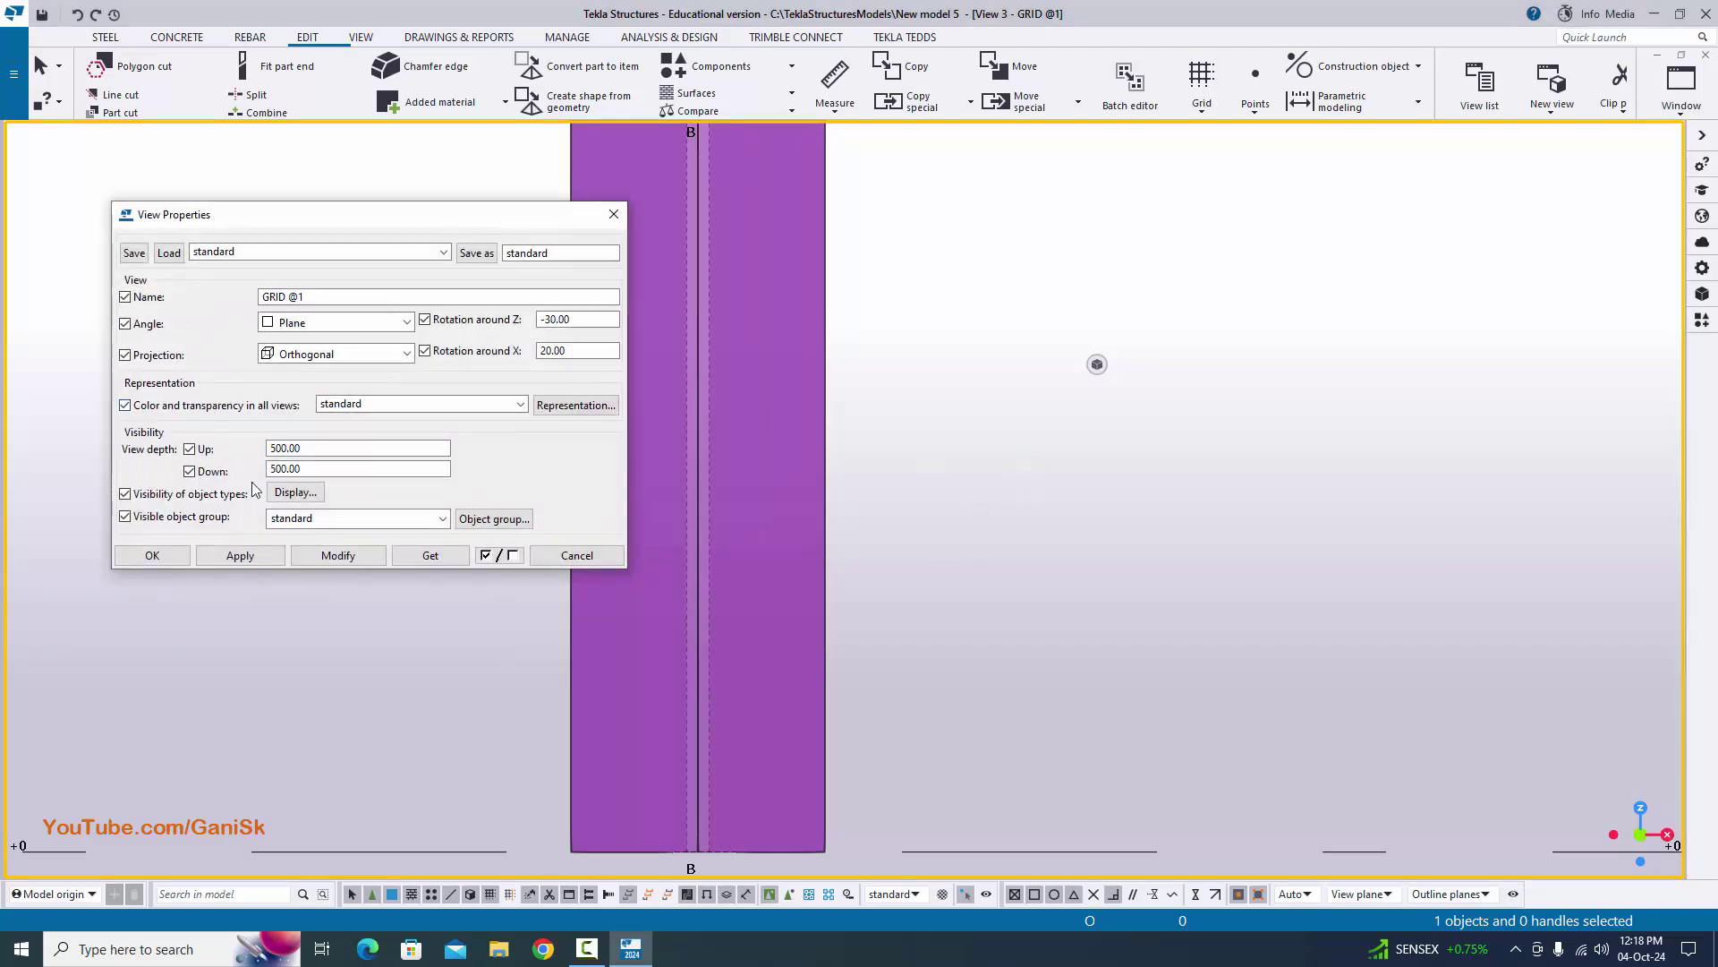
click(284, 494)
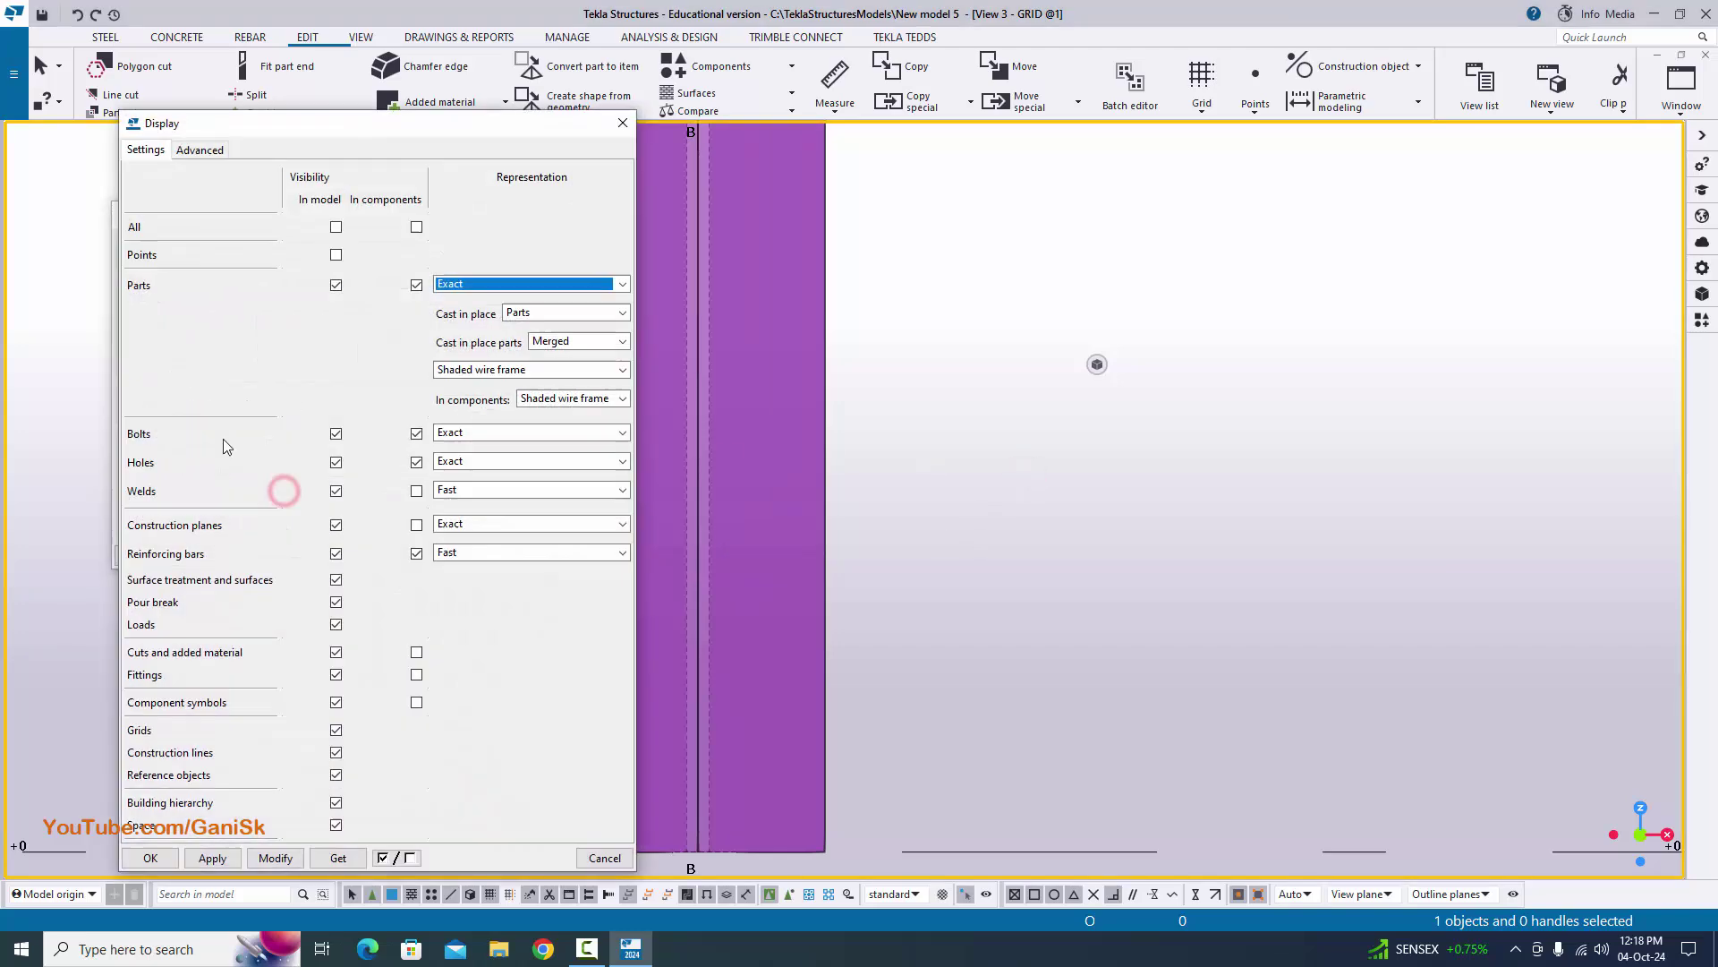
click(336, 256)
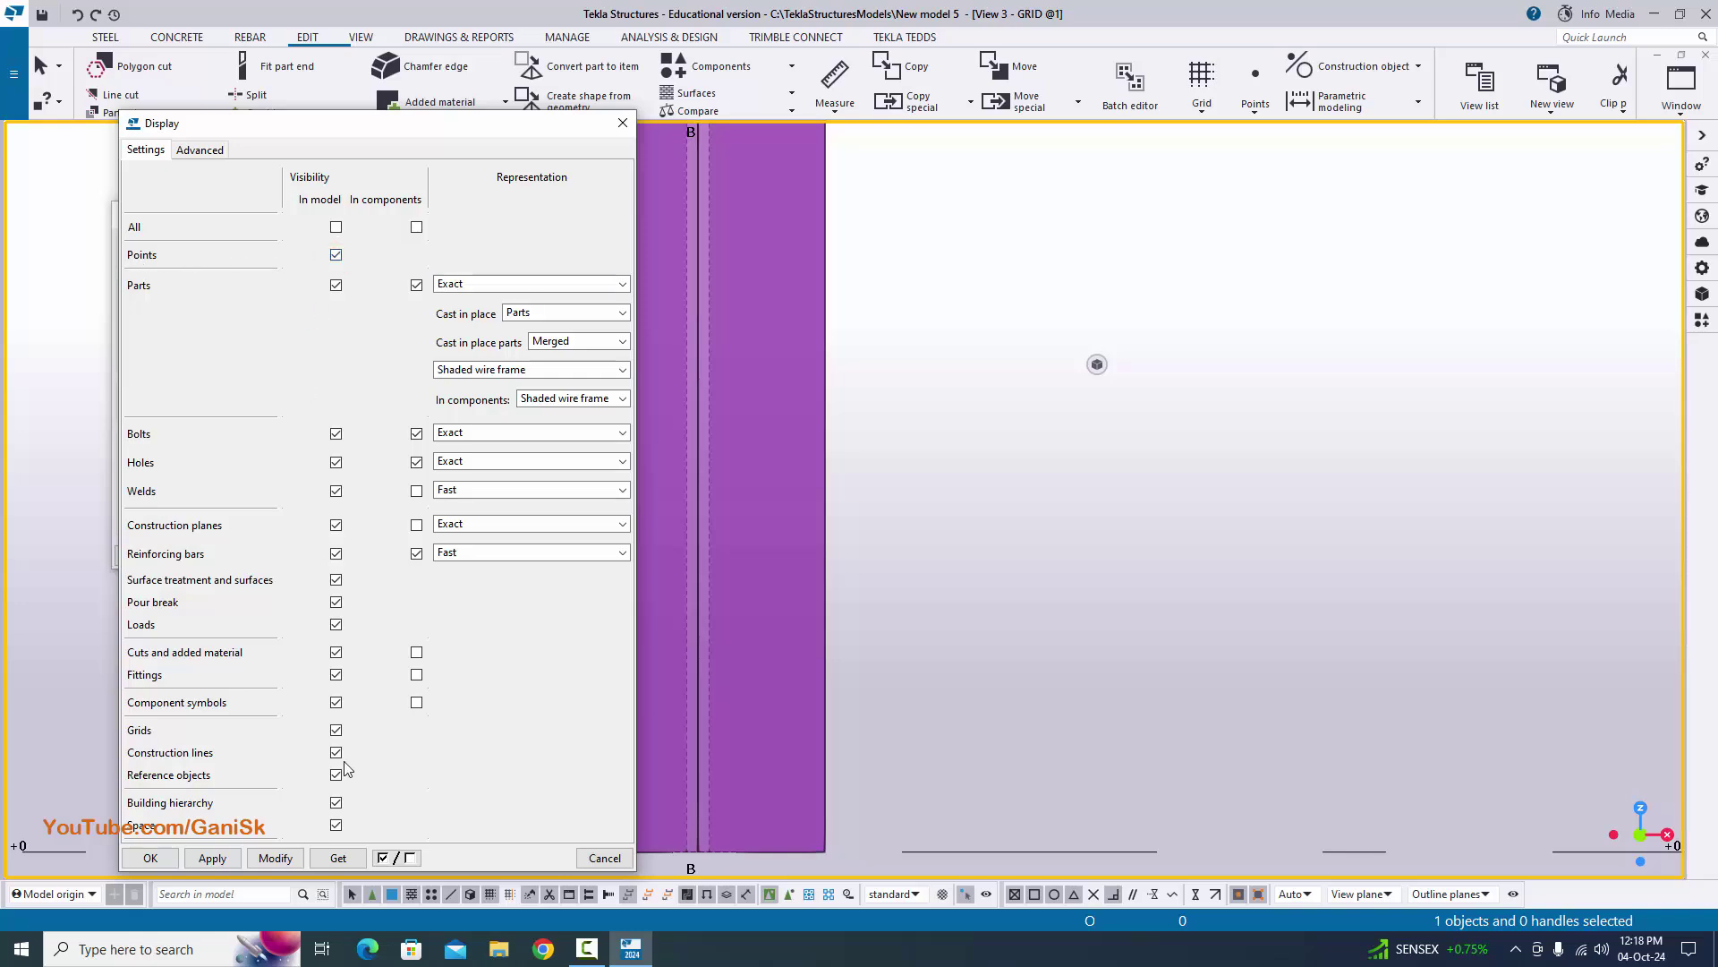
click(150, 858)
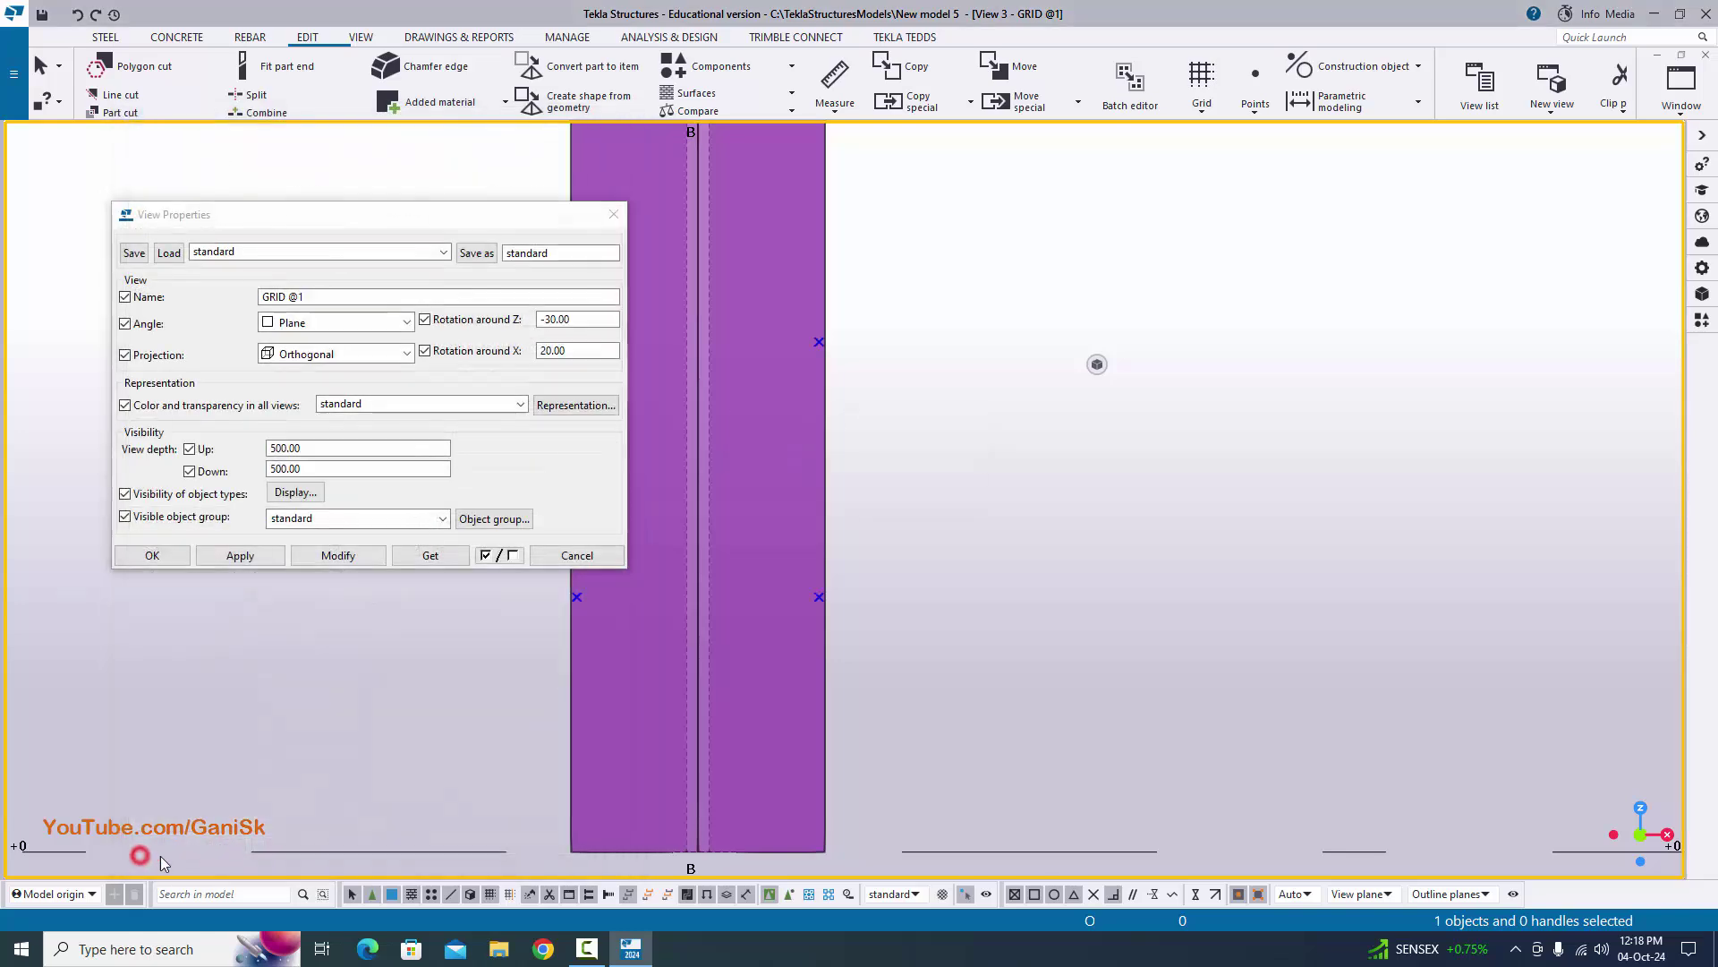
ctrl+middle_drag(807, 619, 946, 470)
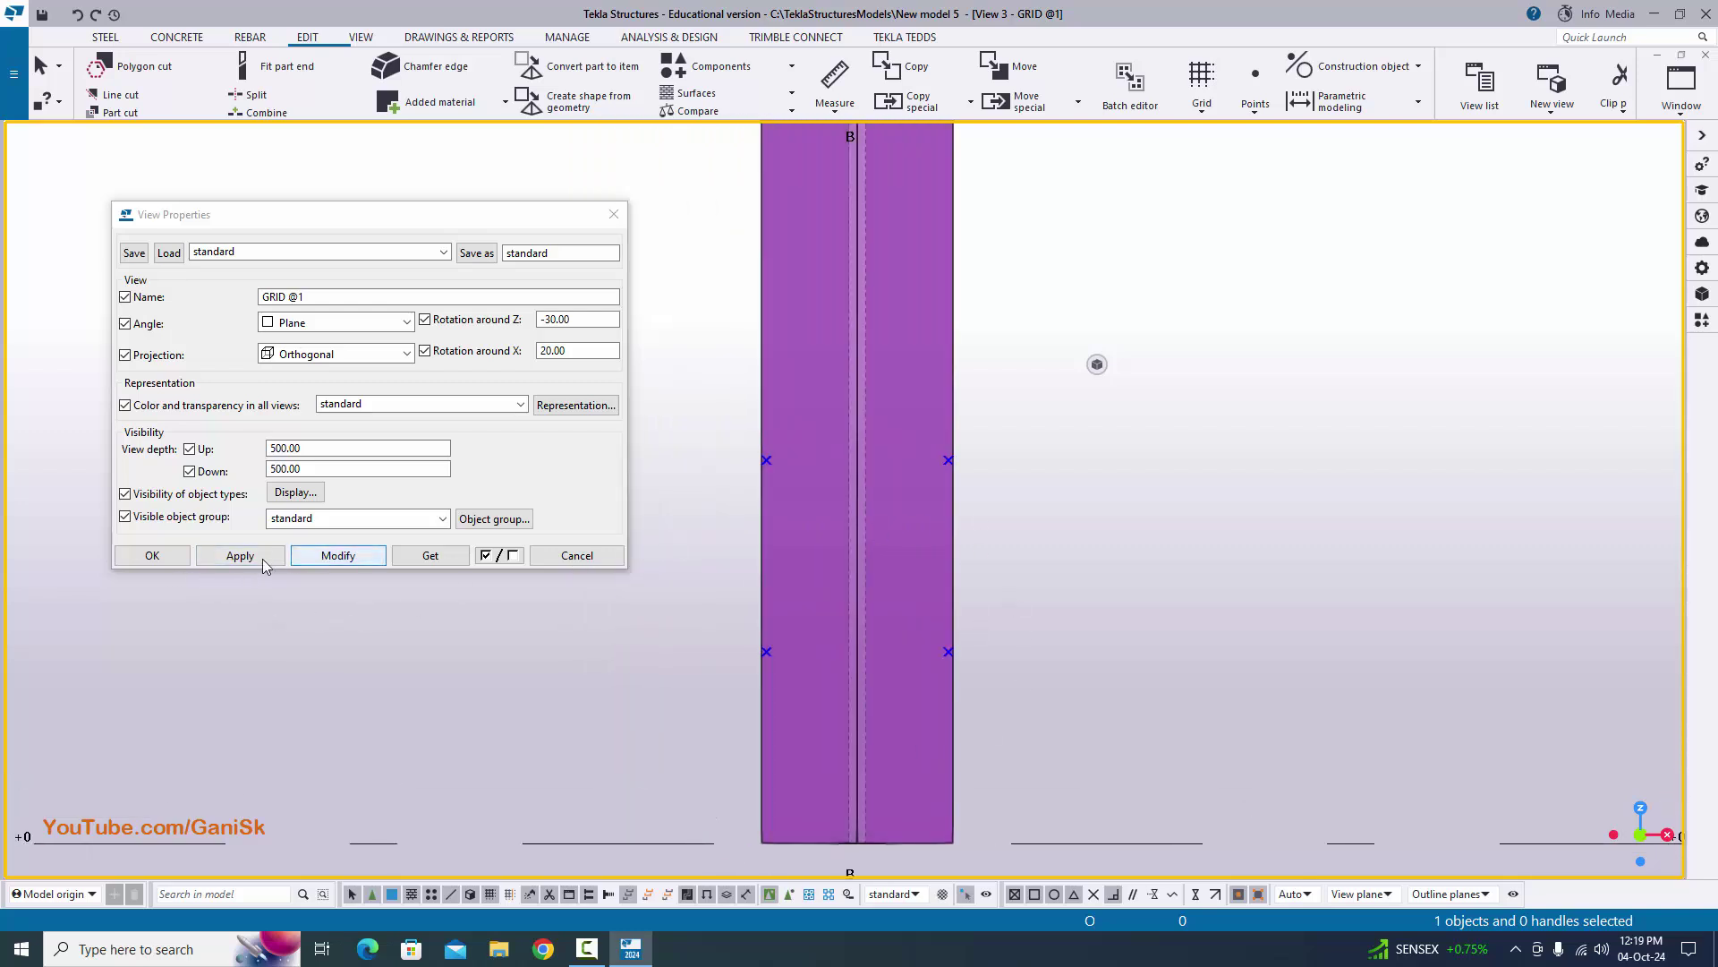
- Measure the column's horizontal width edge to edge, placing the 190 mm dimension
click(150, 561)
click(481, 627)
scroll(787, 672, down, 2)
middle_drag(860, 554, 725, 526)
scroll(725, 527, up, 1)
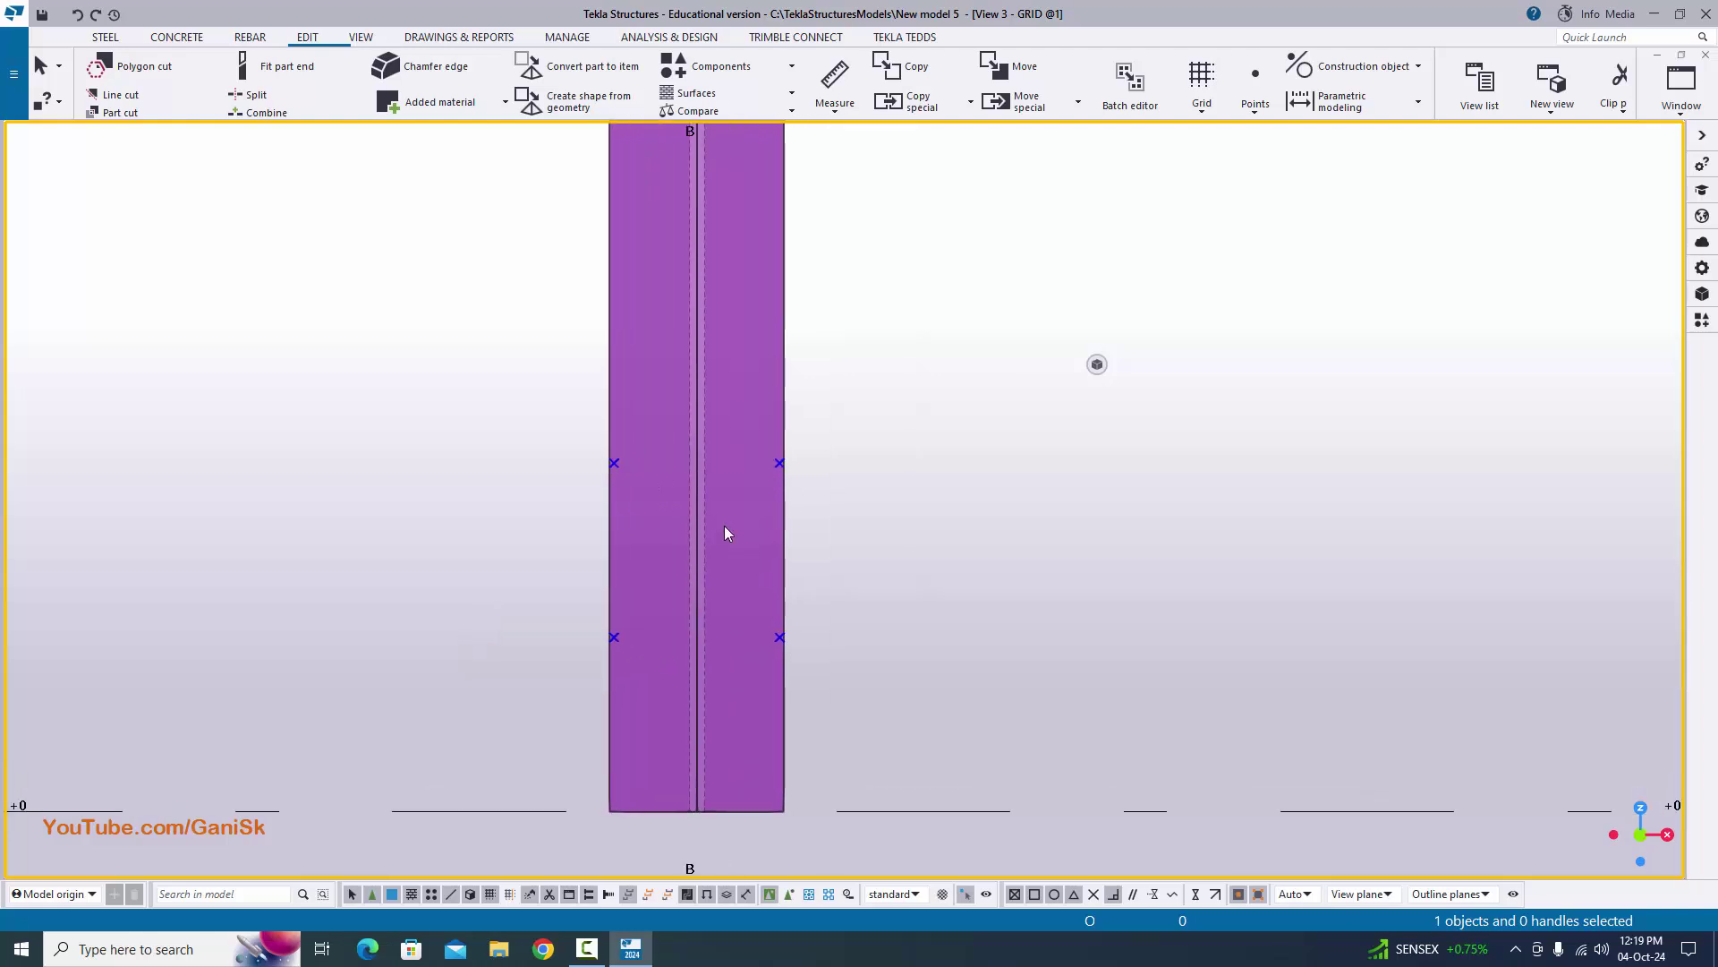
scroll(518, 549, up, 1)
scroll(639, 571, up, 1)
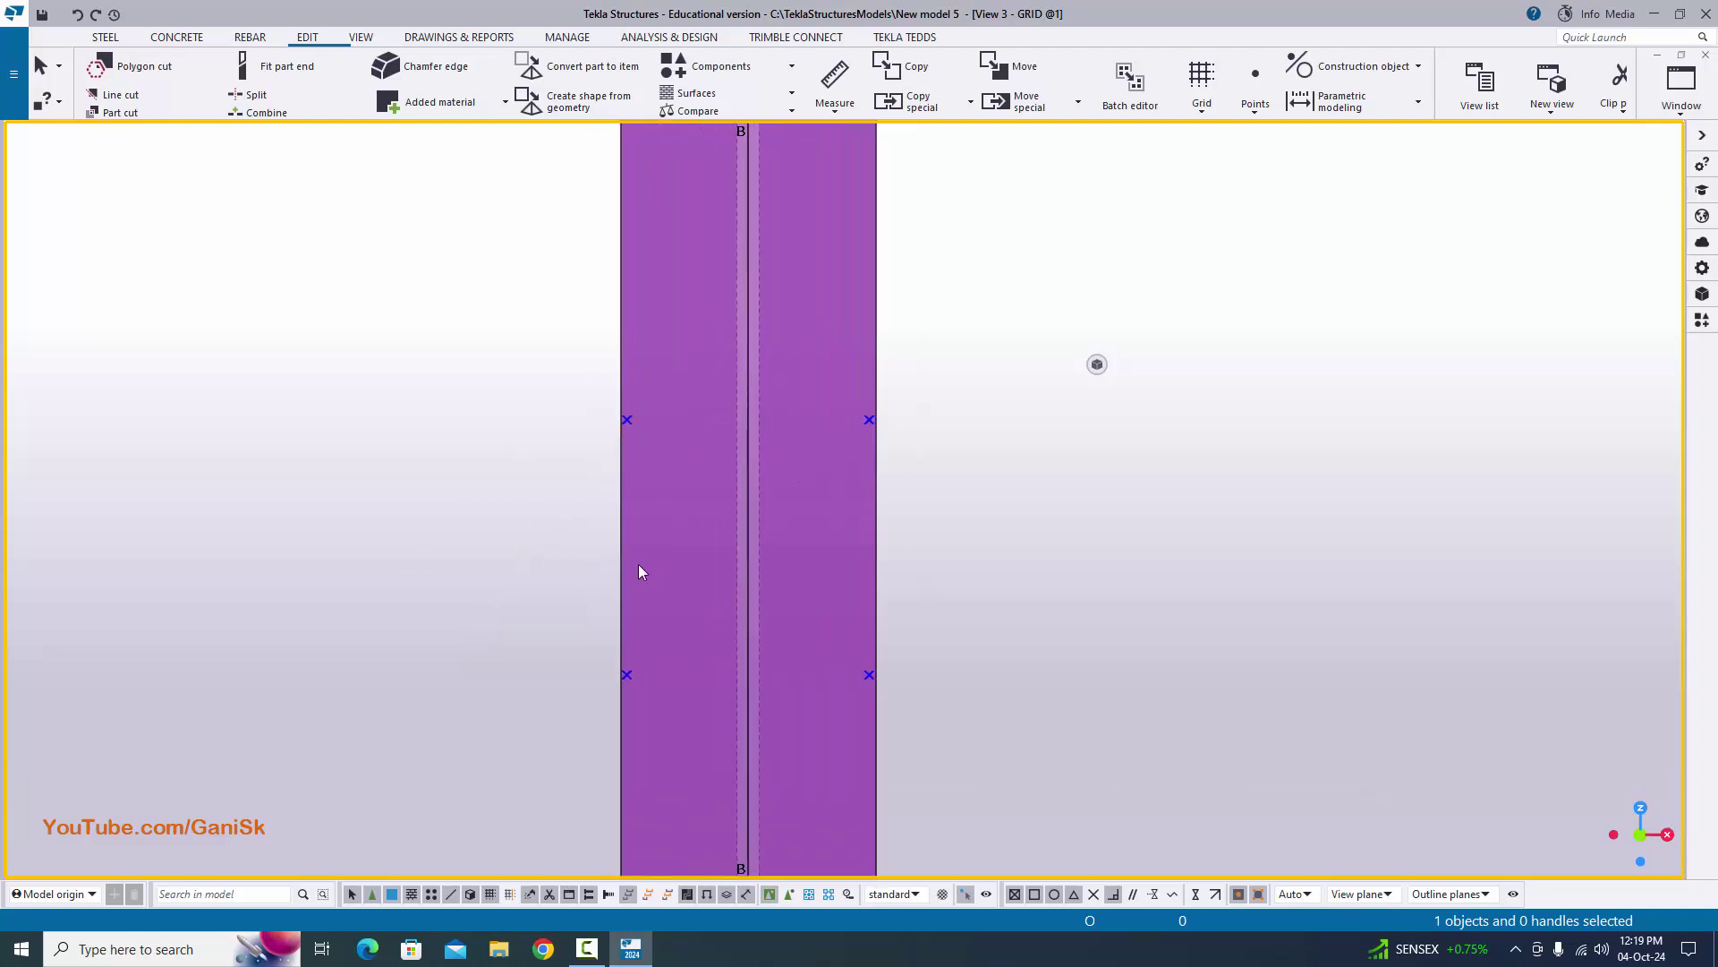
middle_drag(639, 571, 524, 523)
scroll(538, 456, up, 1)
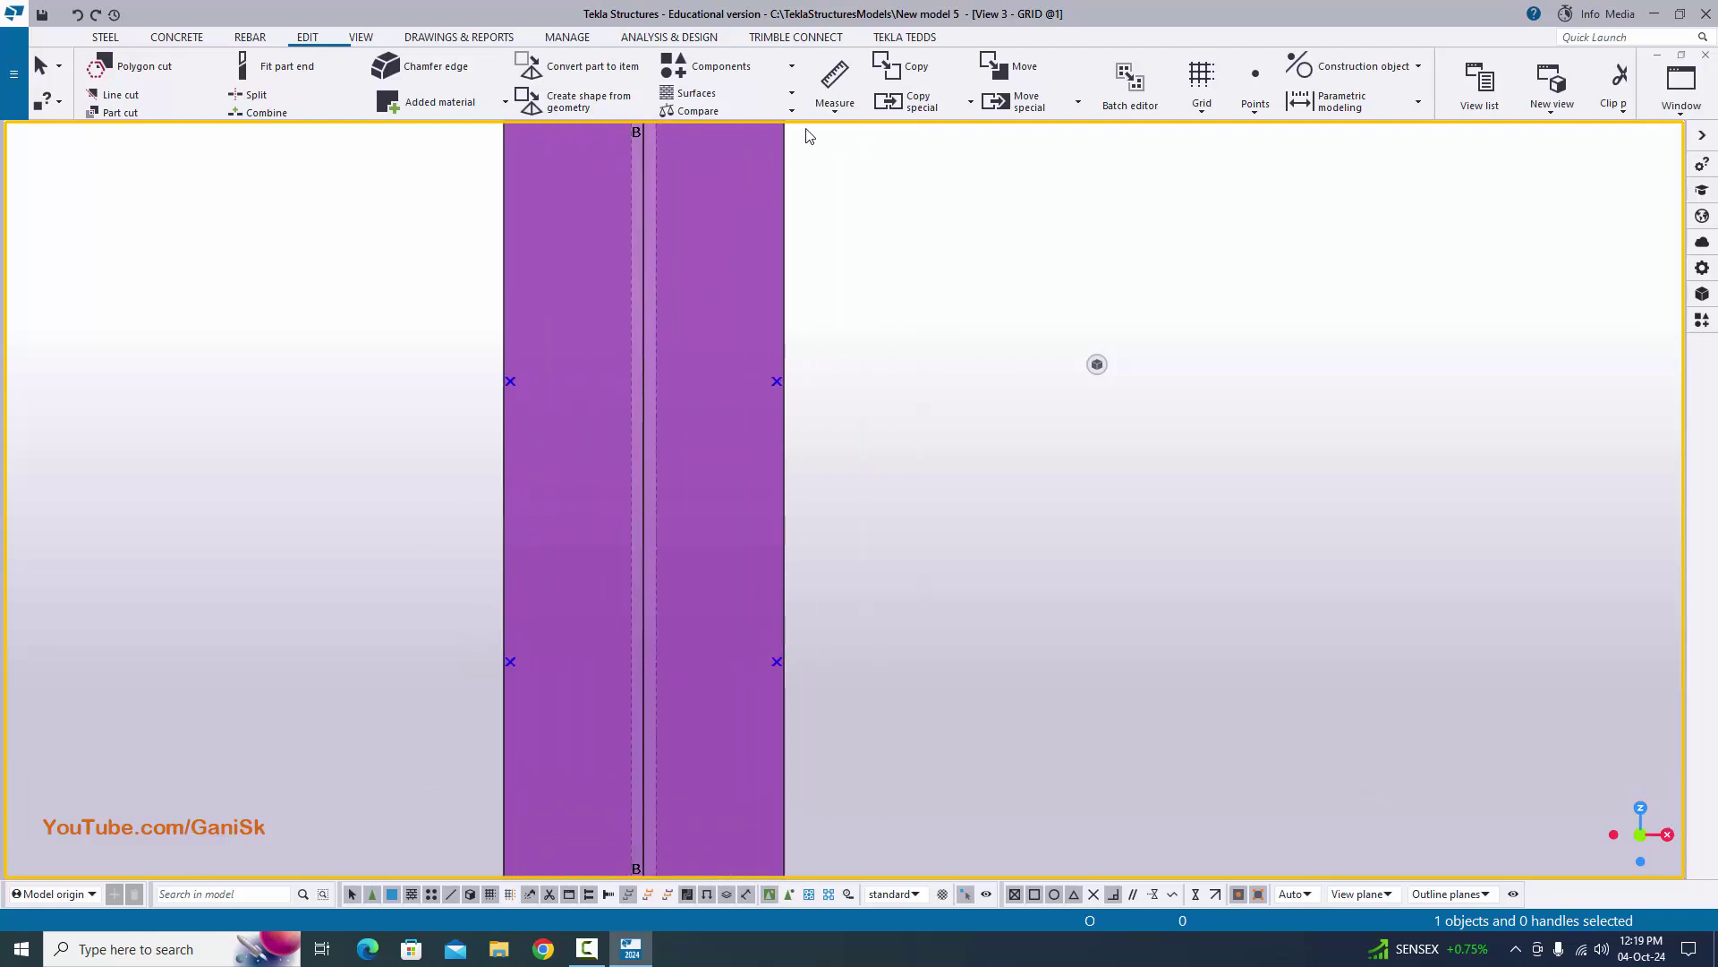
click(834, 105)
click(873, 179)
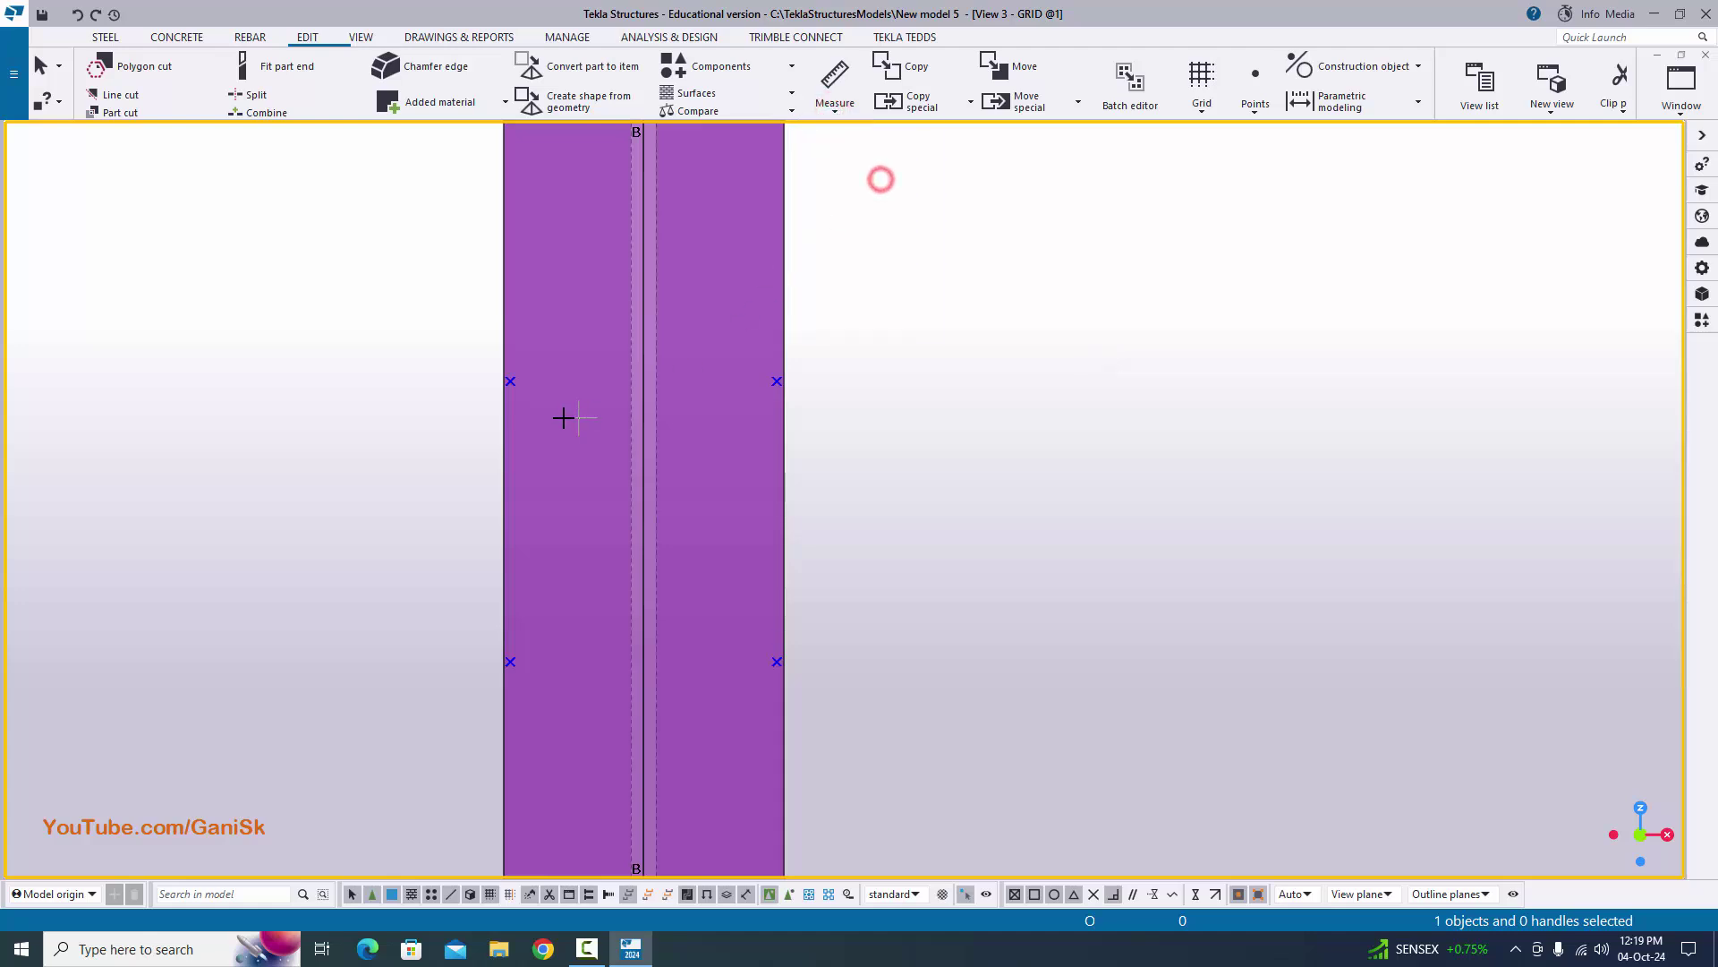
click(510, 383)
click(777, 382)
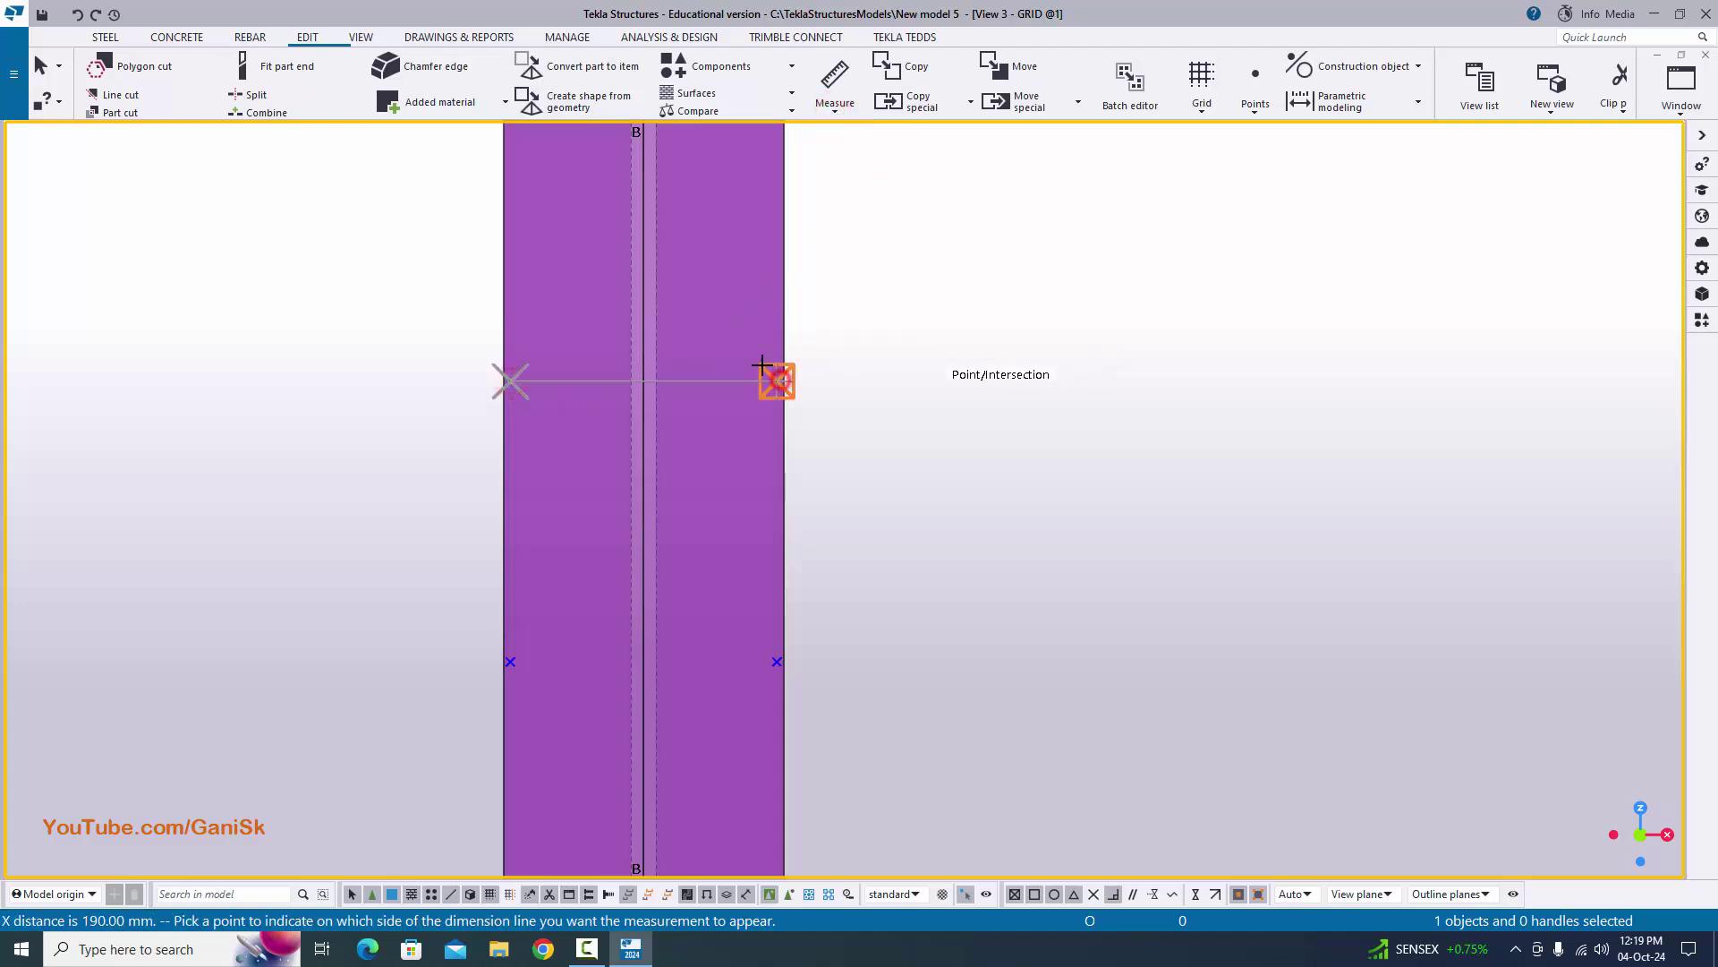
click(720, 249)
- Measure the 200 mm vertical distance between the two right reference points, then stop measuring
click(835, 105)
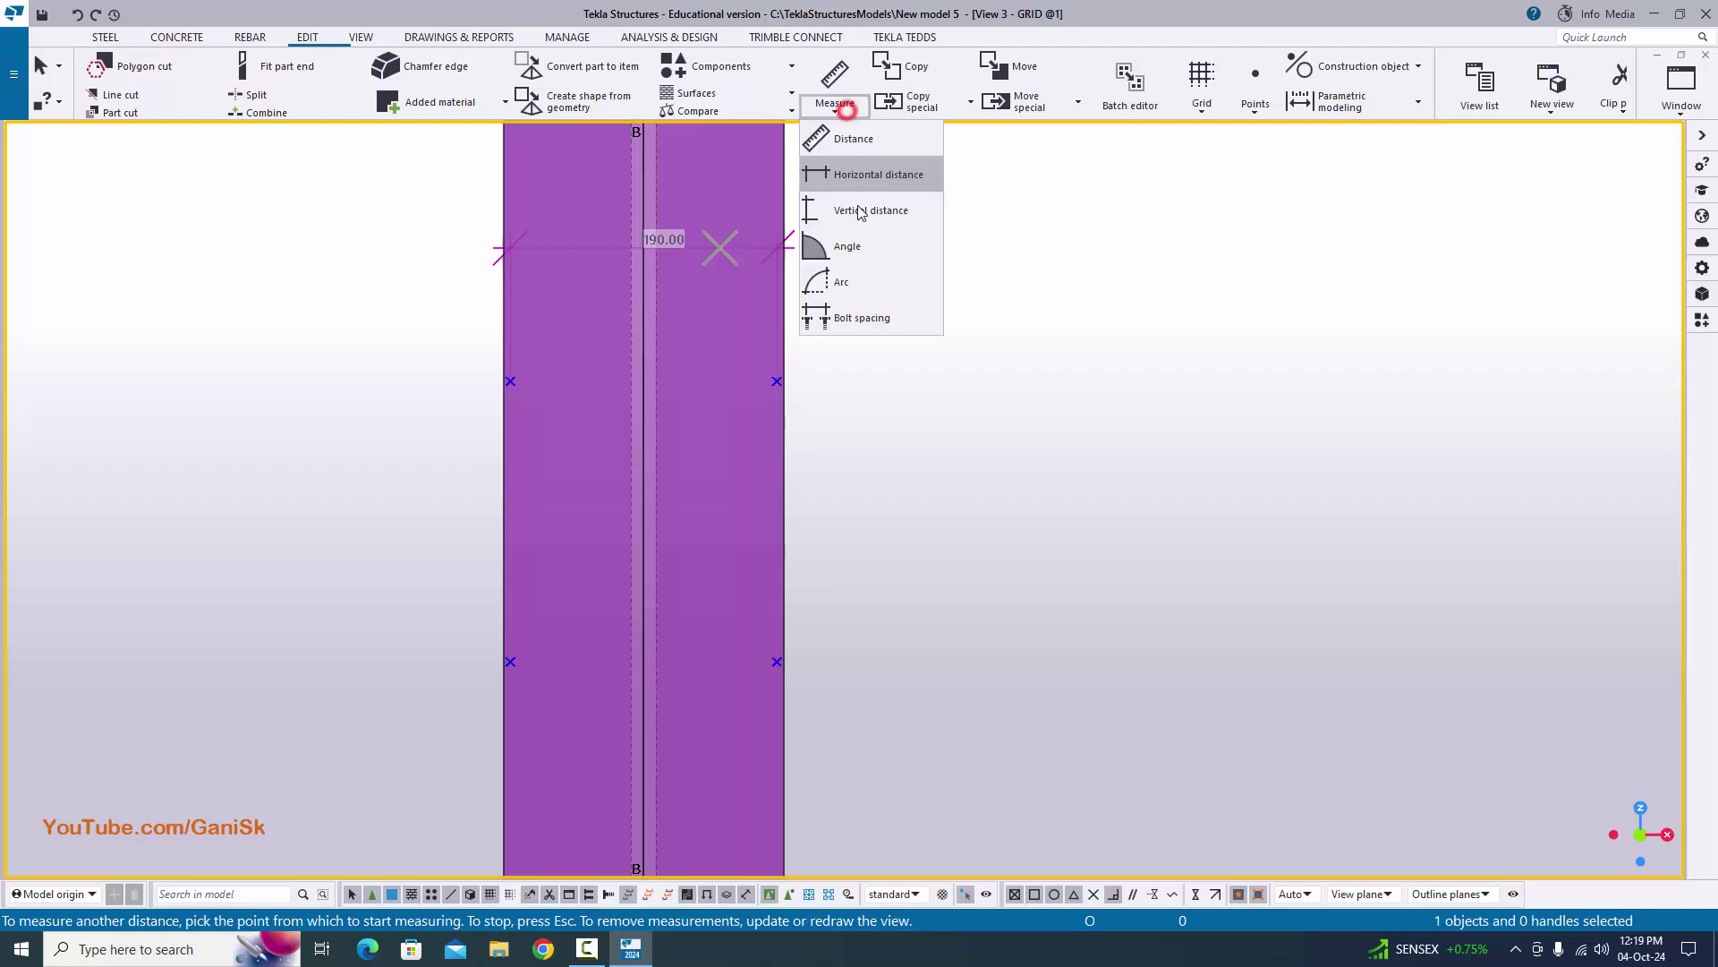
click(860, 213)
click(777, 382)
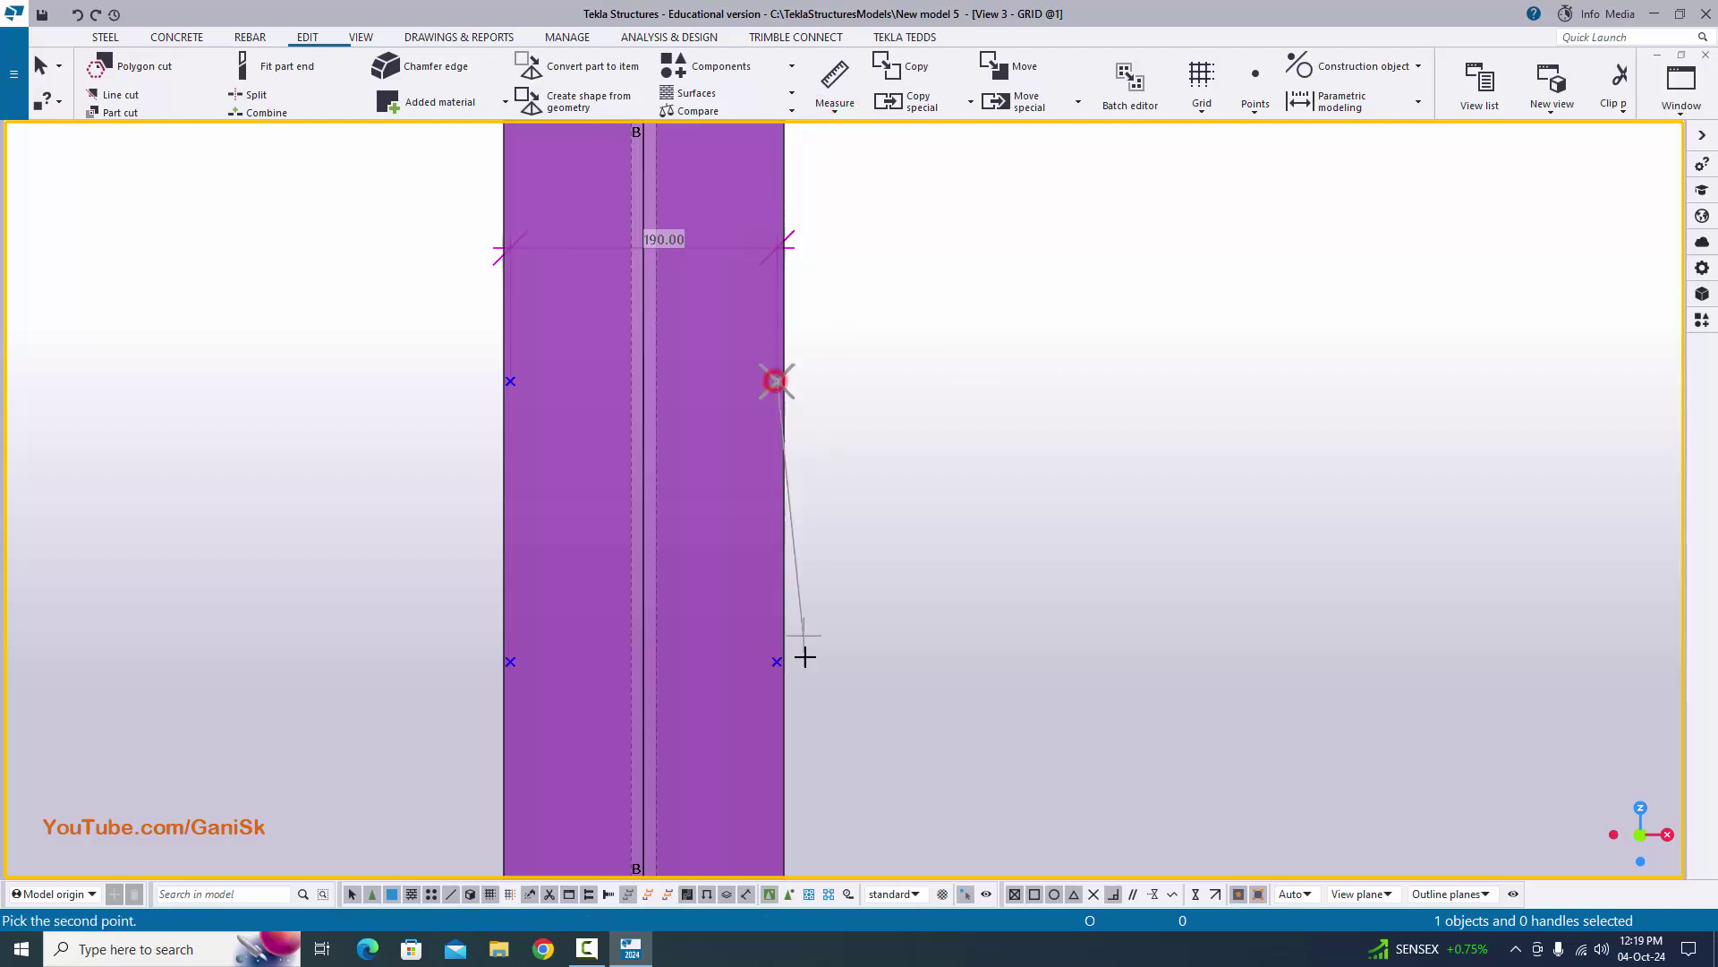
click(777, 662)
click(895, 571)
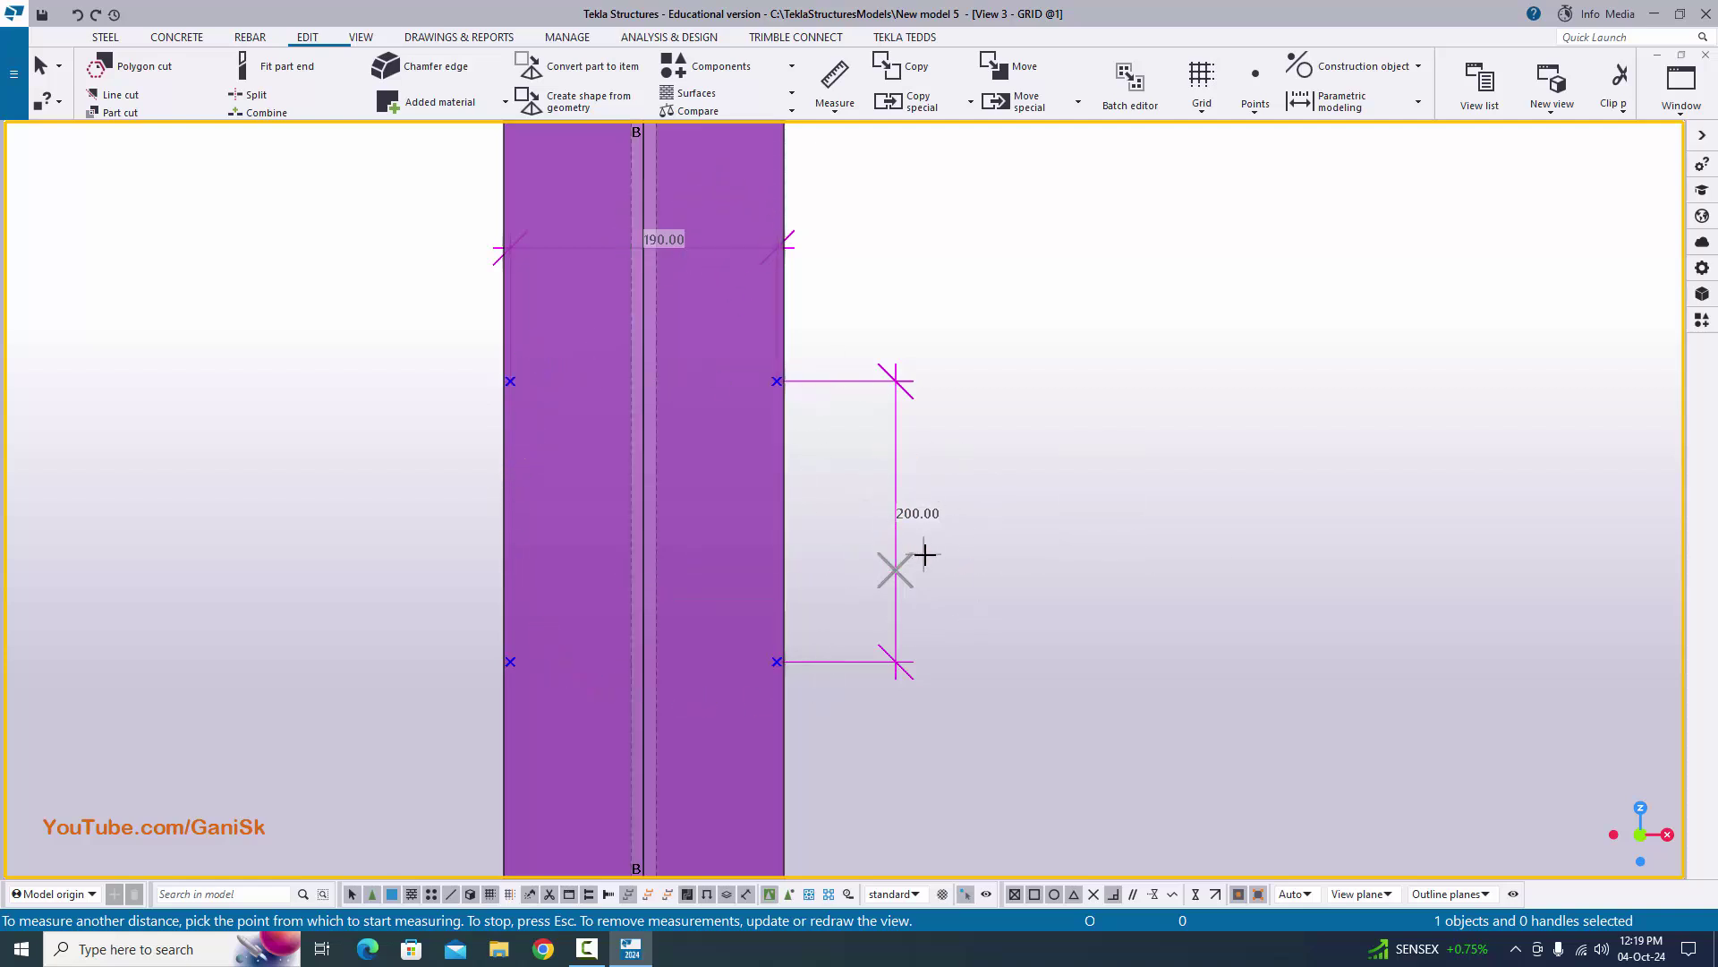
right_click(1011, 251)
click(1025, 262)
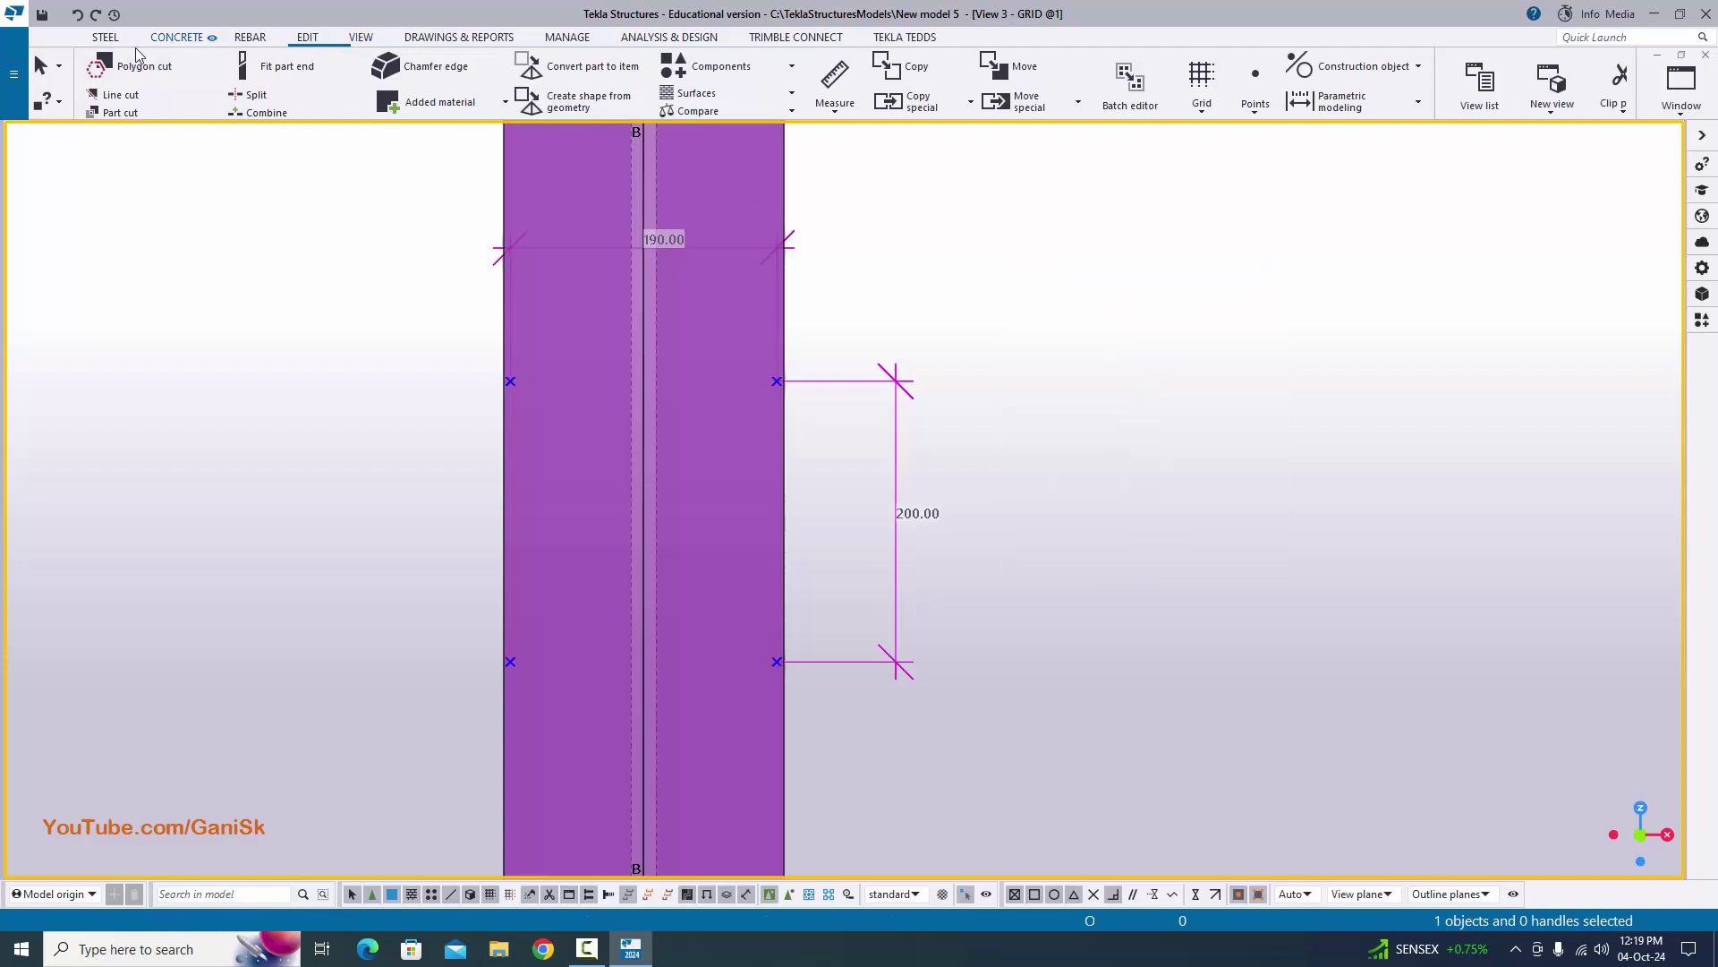
- Create a 190 × 200 contour plate through the four reference points and redraw the view
click(106, 38)
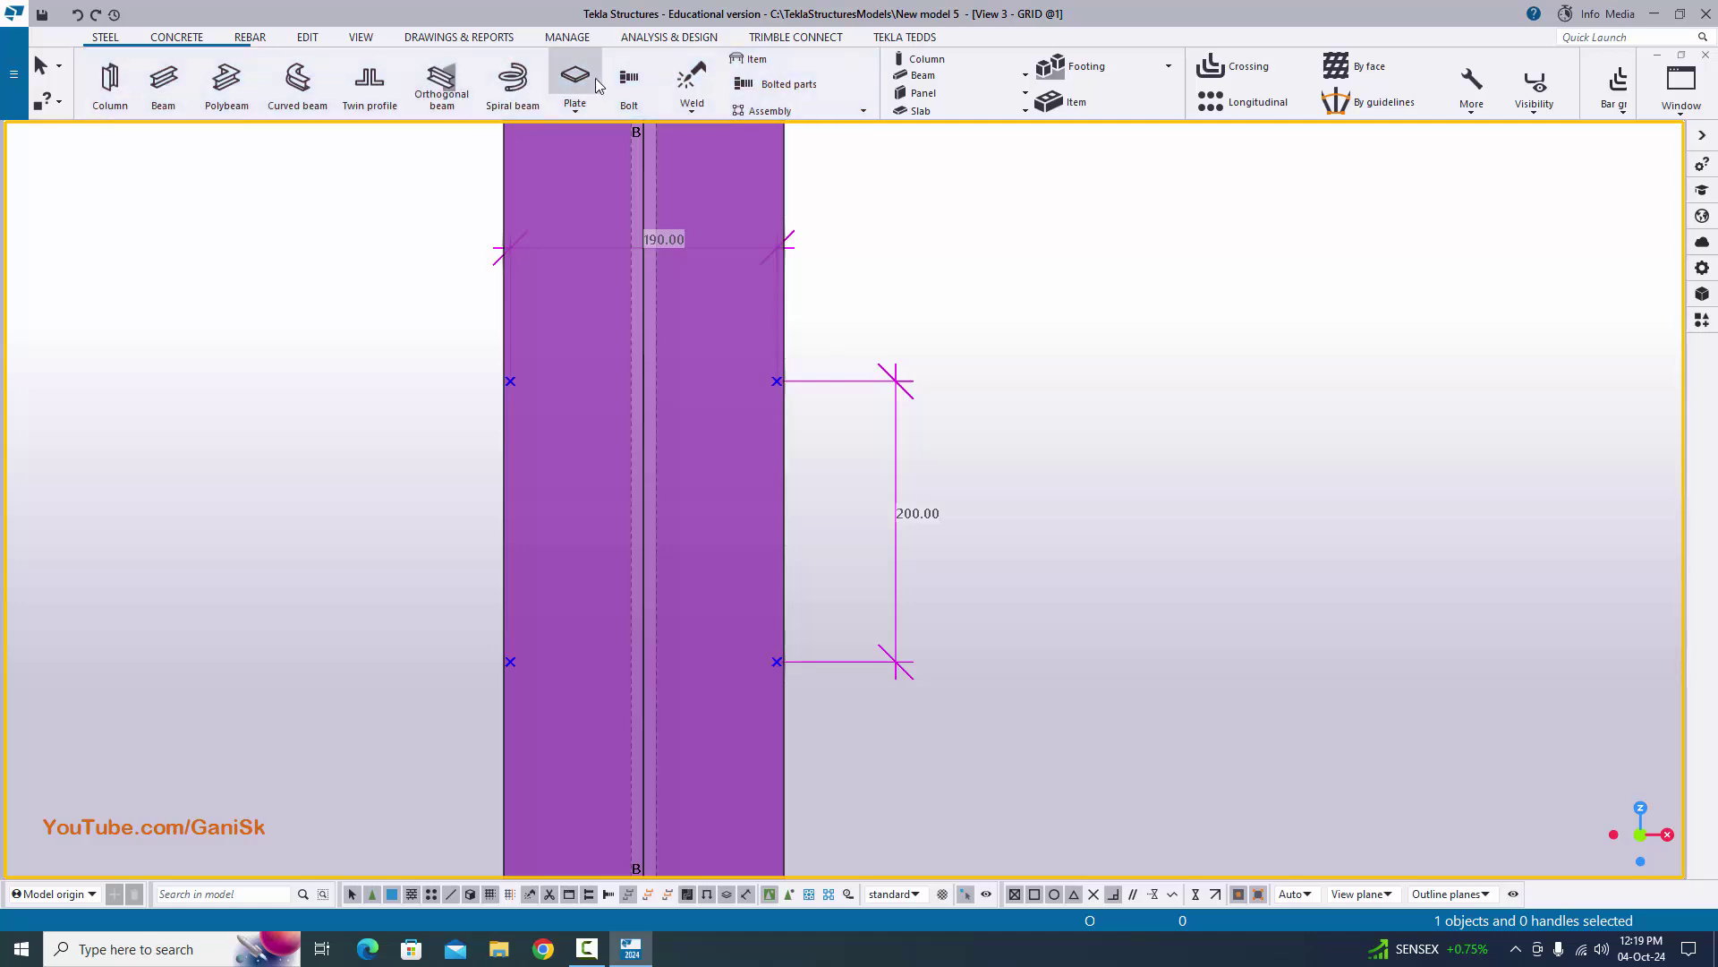
click(578, 81)
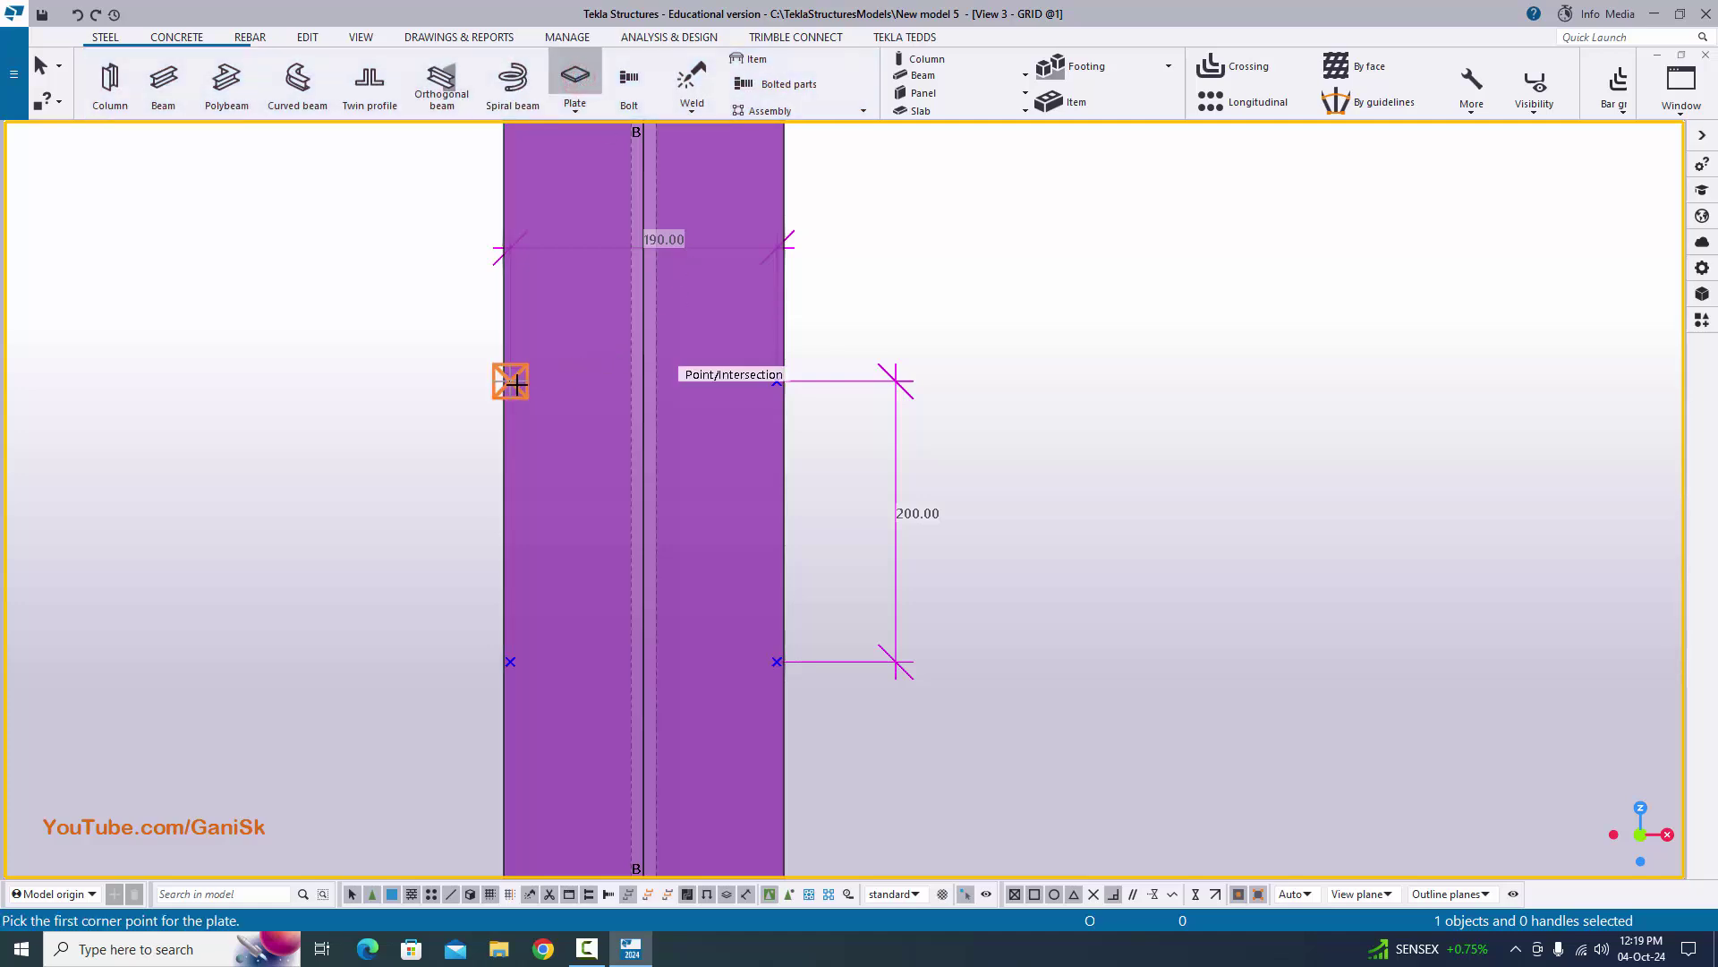
click(510, 381)
click(777, 381)
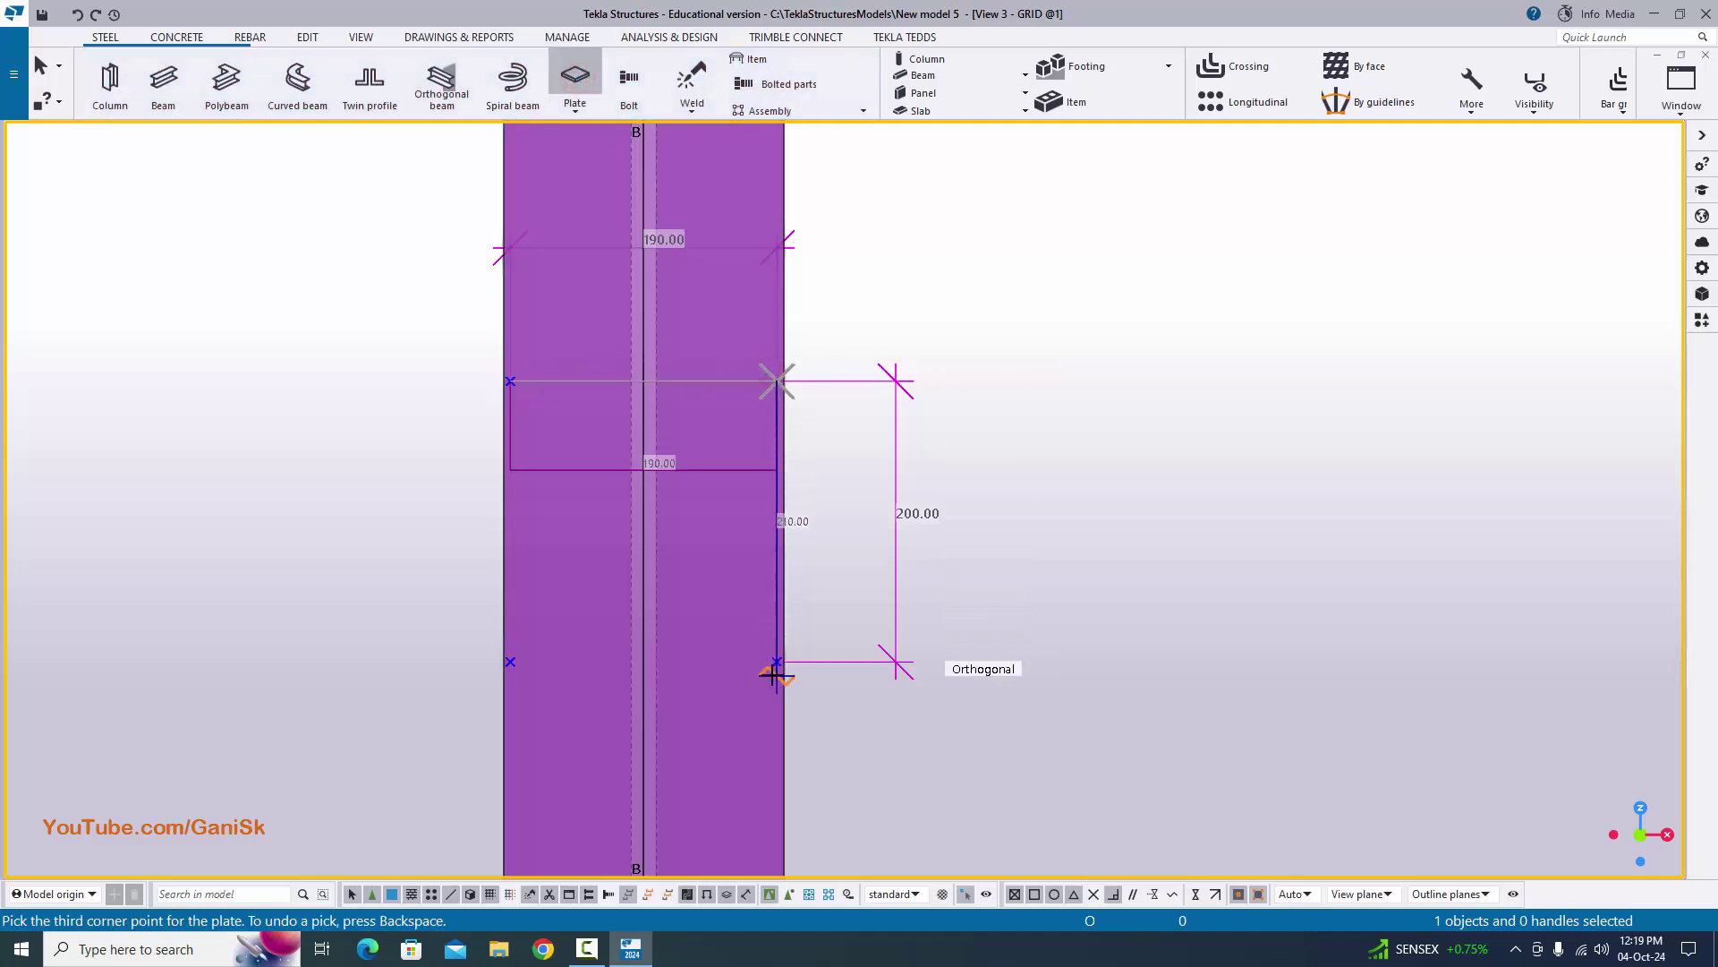
click(777, 662)
click(512, 660)
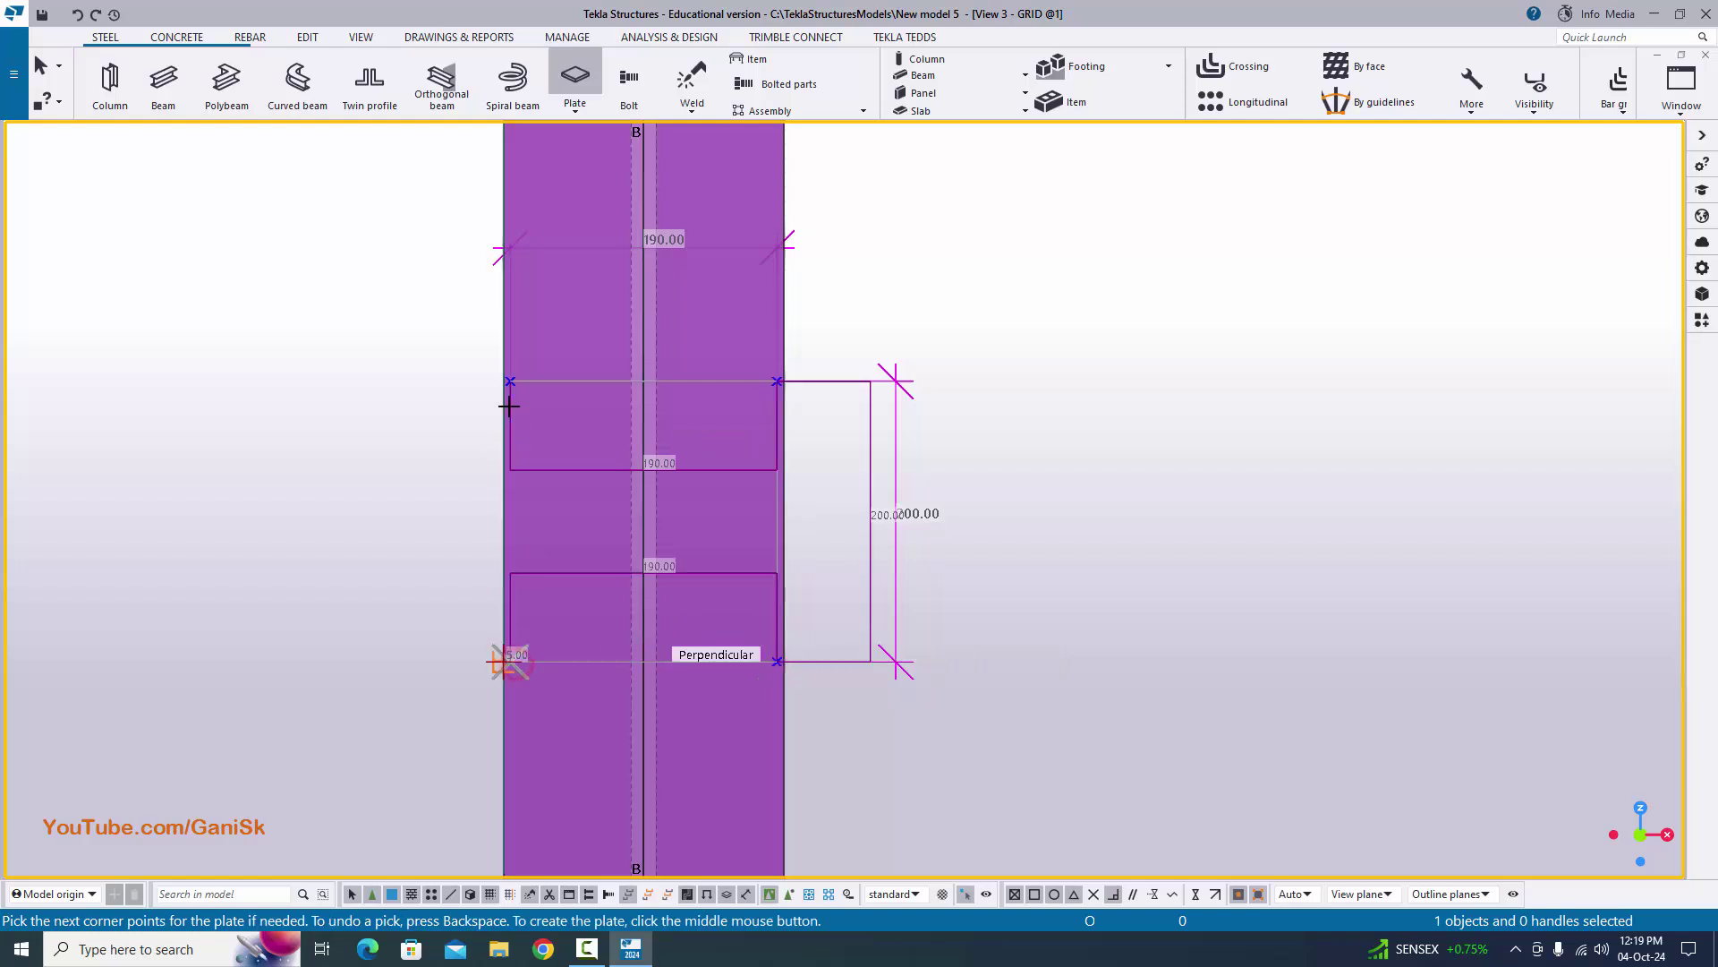
click(512, 381)
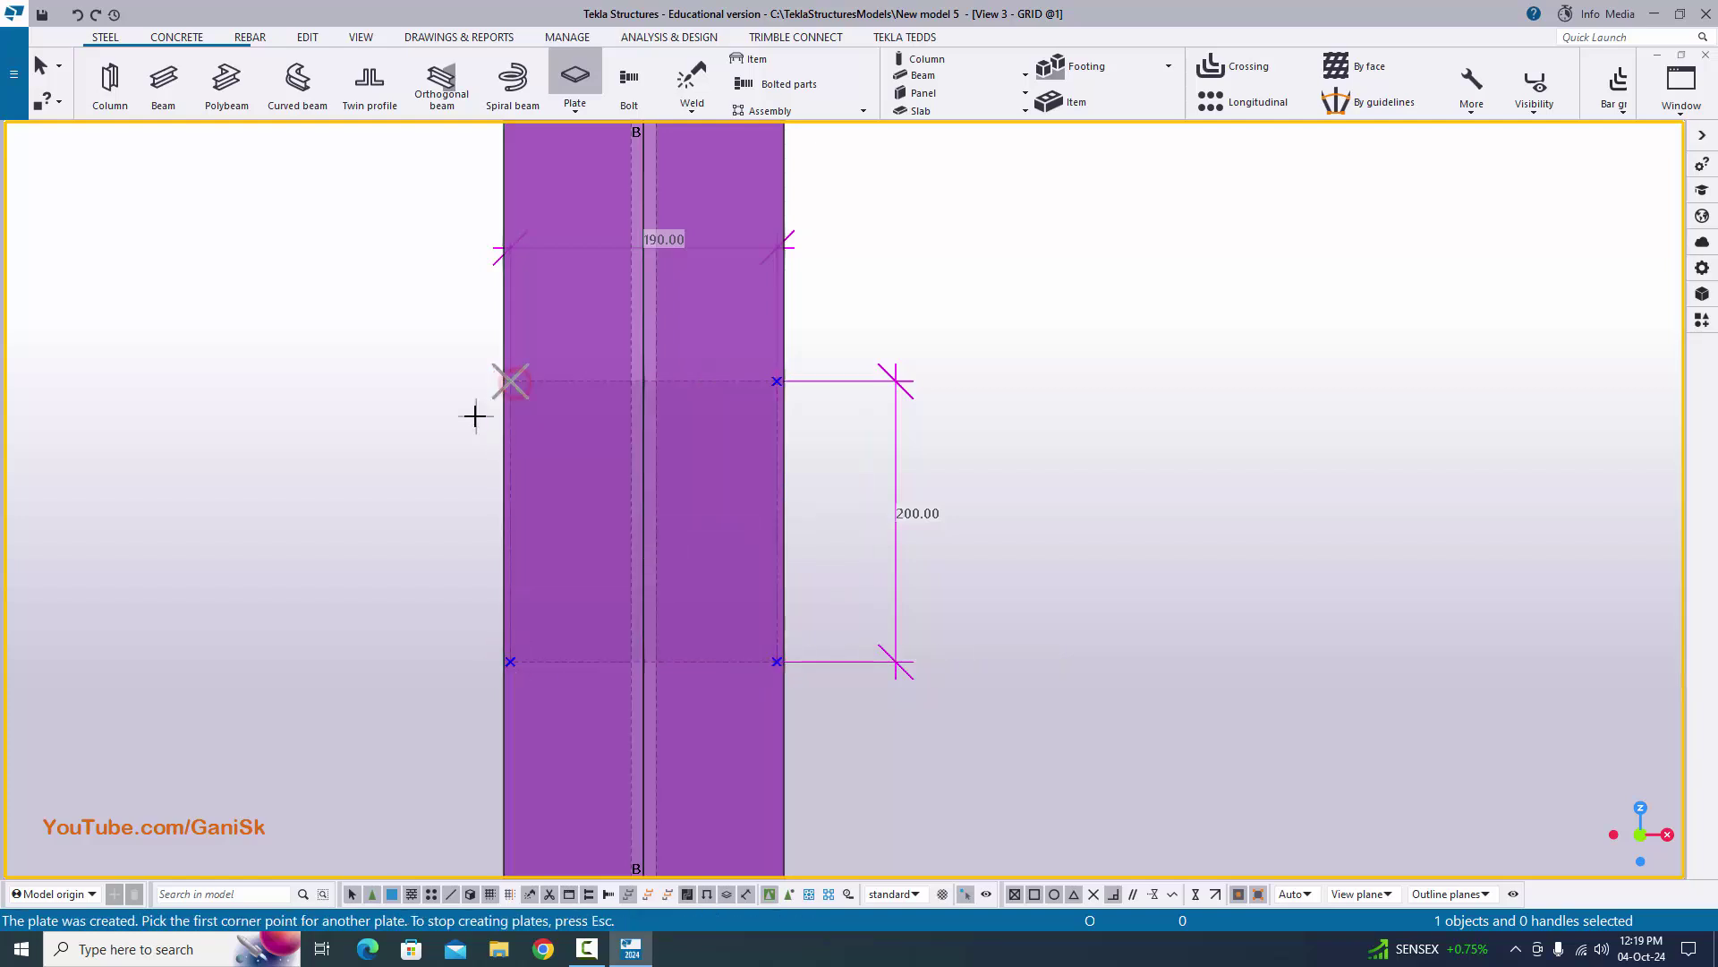
right_click(1104, 224)
click(1136, 234)
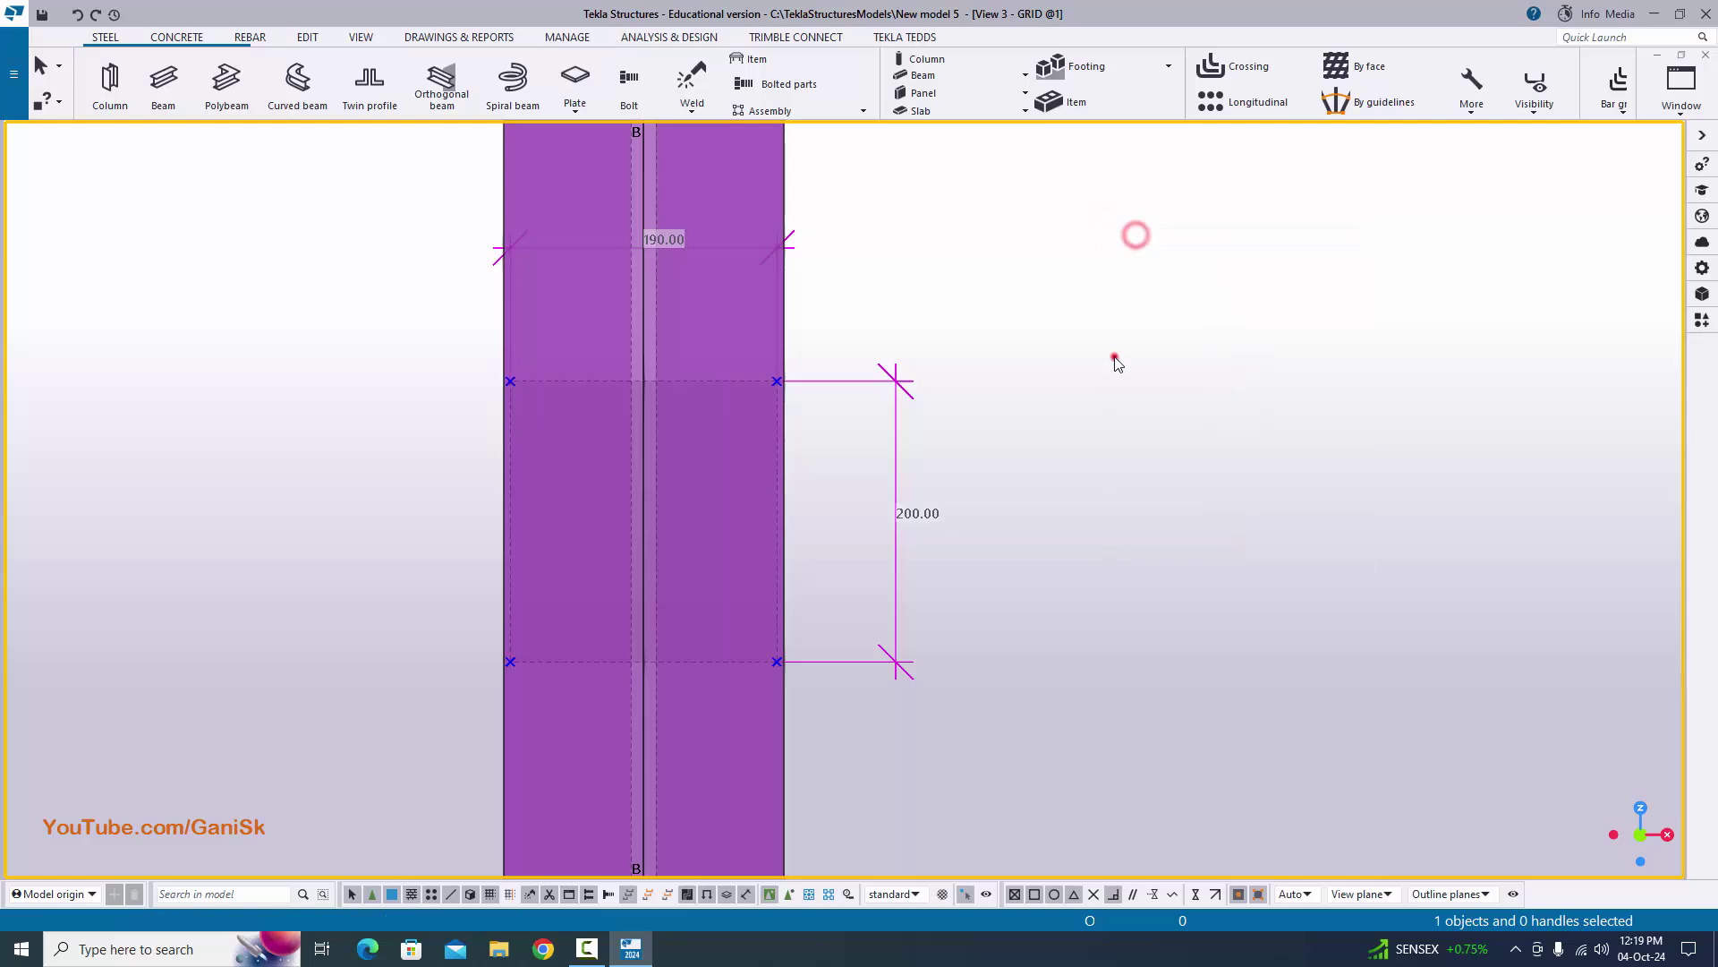
right_click(1066, 227)
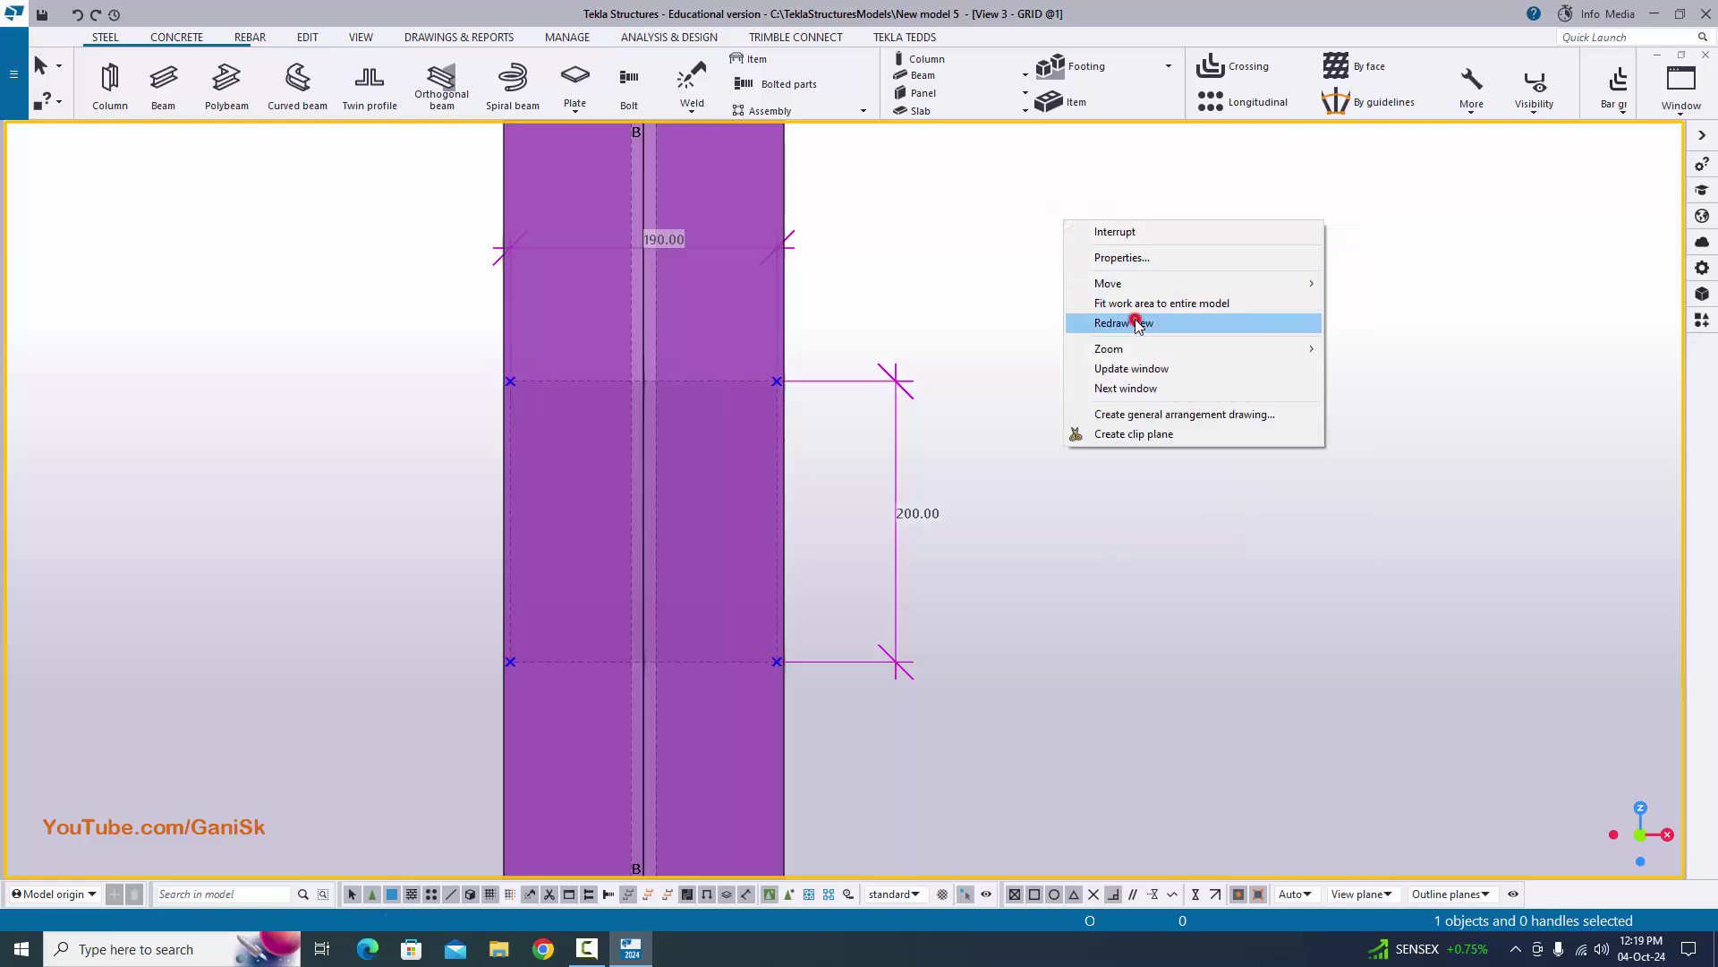
click(1135, 318)
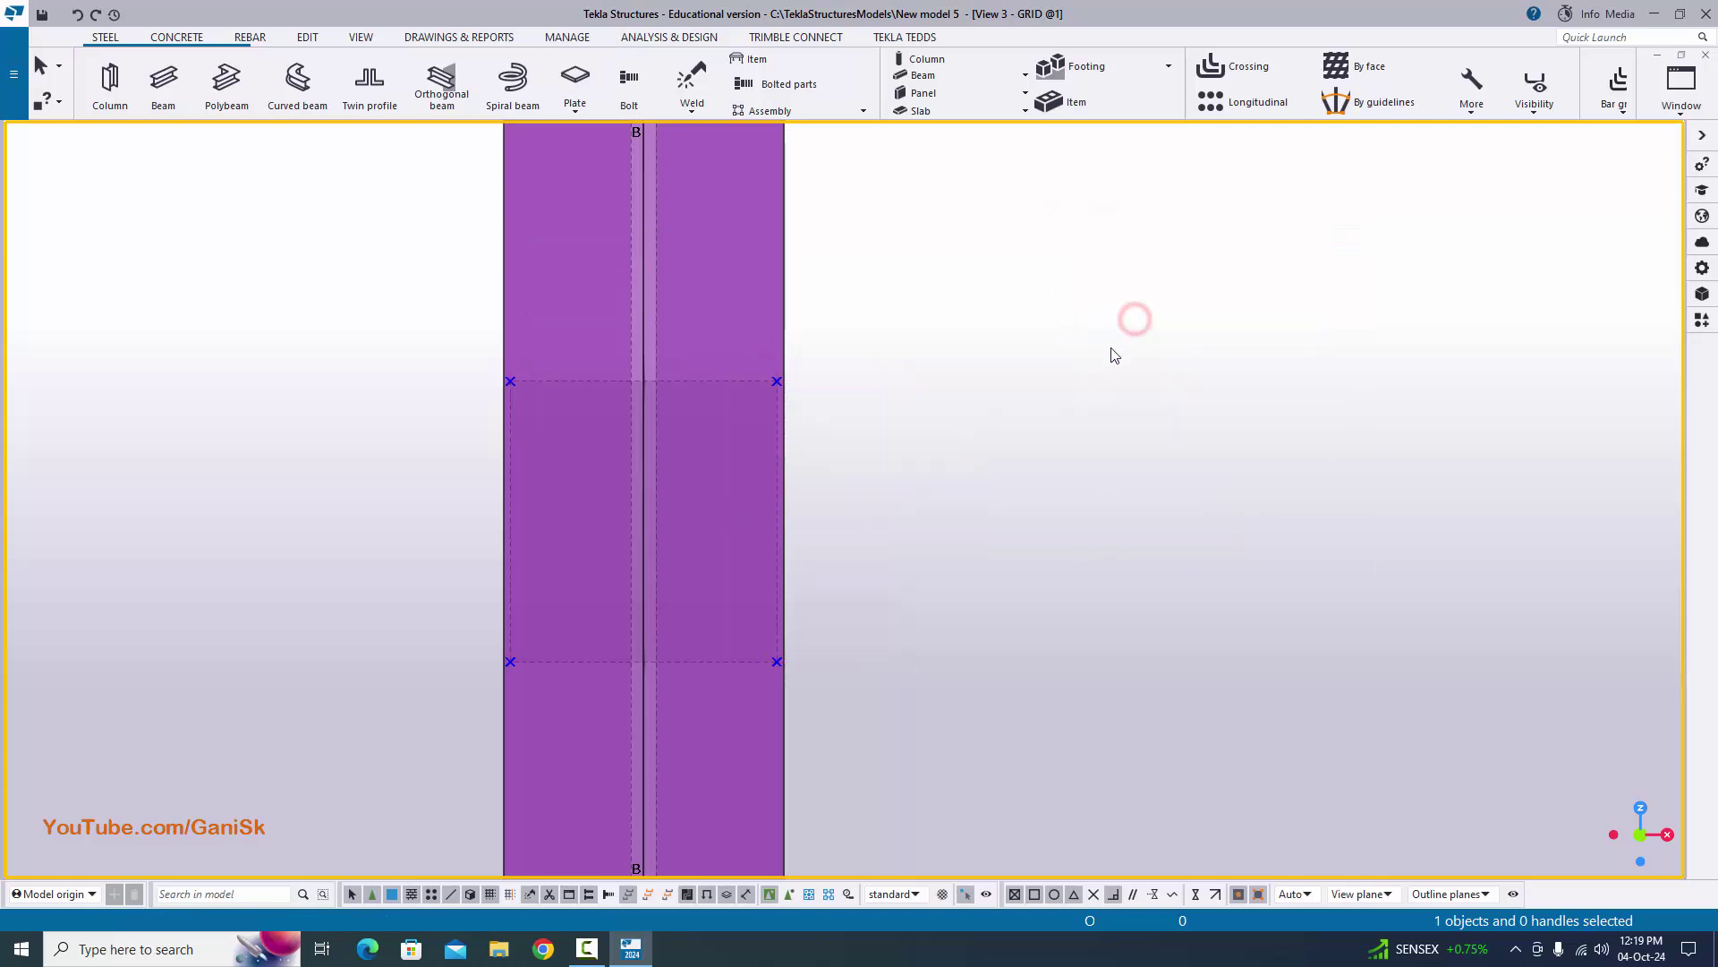
click(1678, 111)
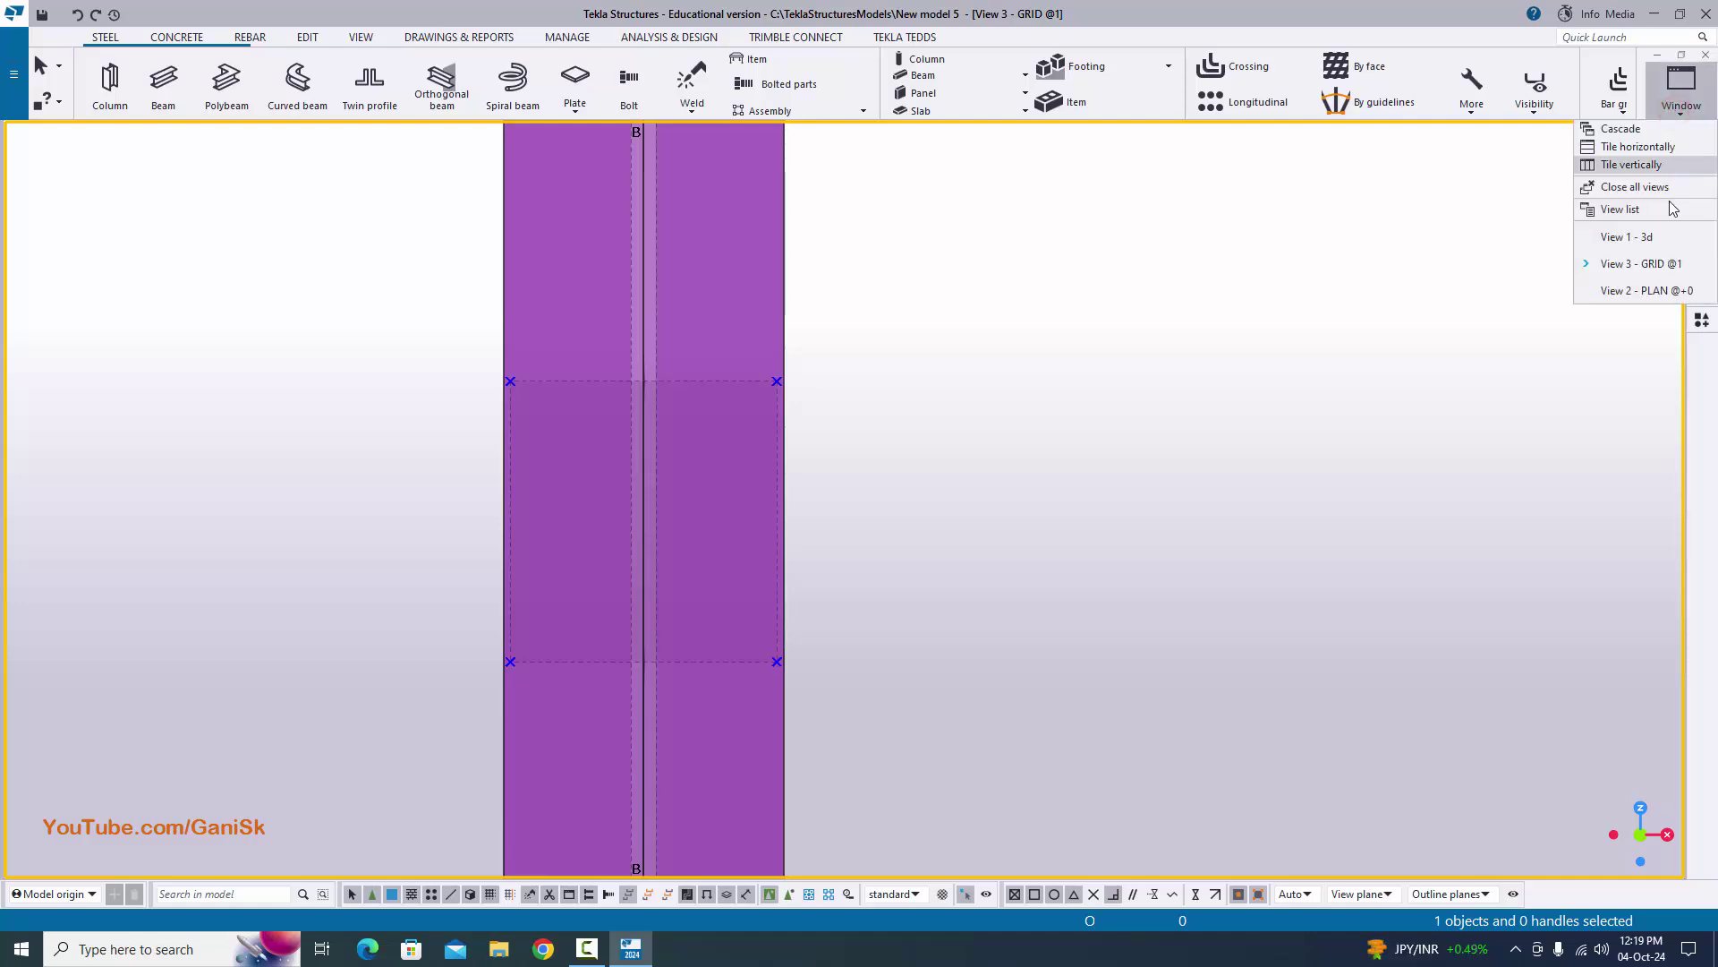
click(1651, 298)
scroll(825, 454, up, 2)
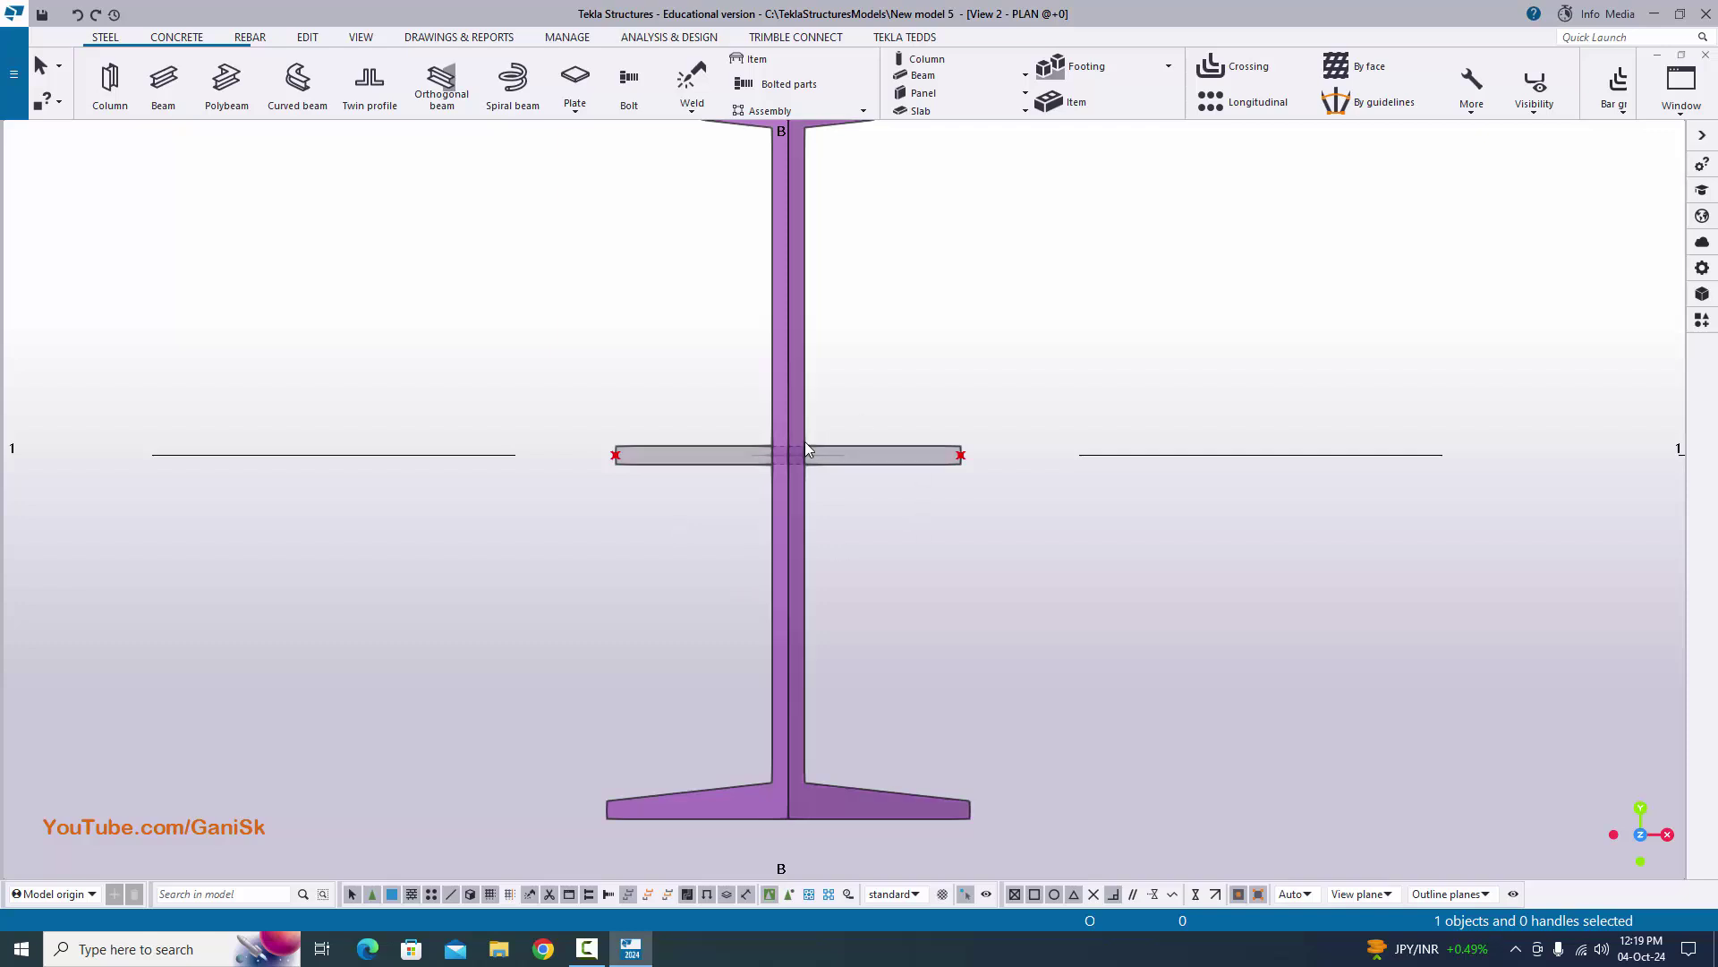
scroll(830, 460, down, 3)
scroll(880, 465, down, 1)
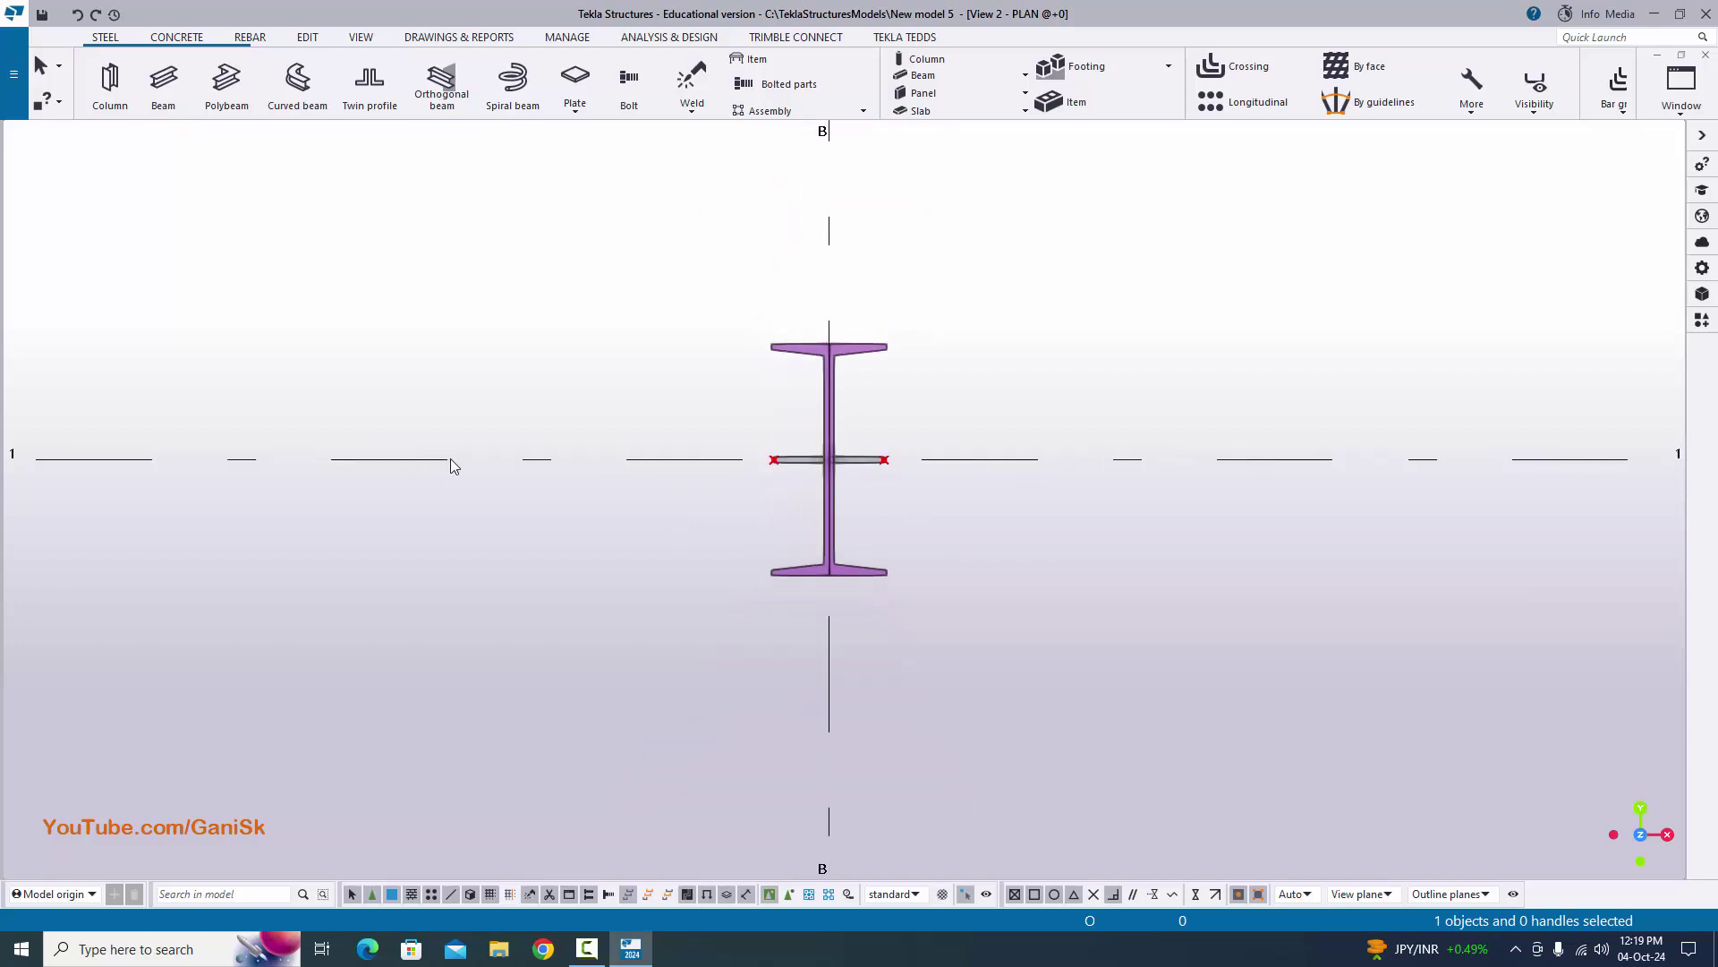
scroll(841, 463, up, 2)
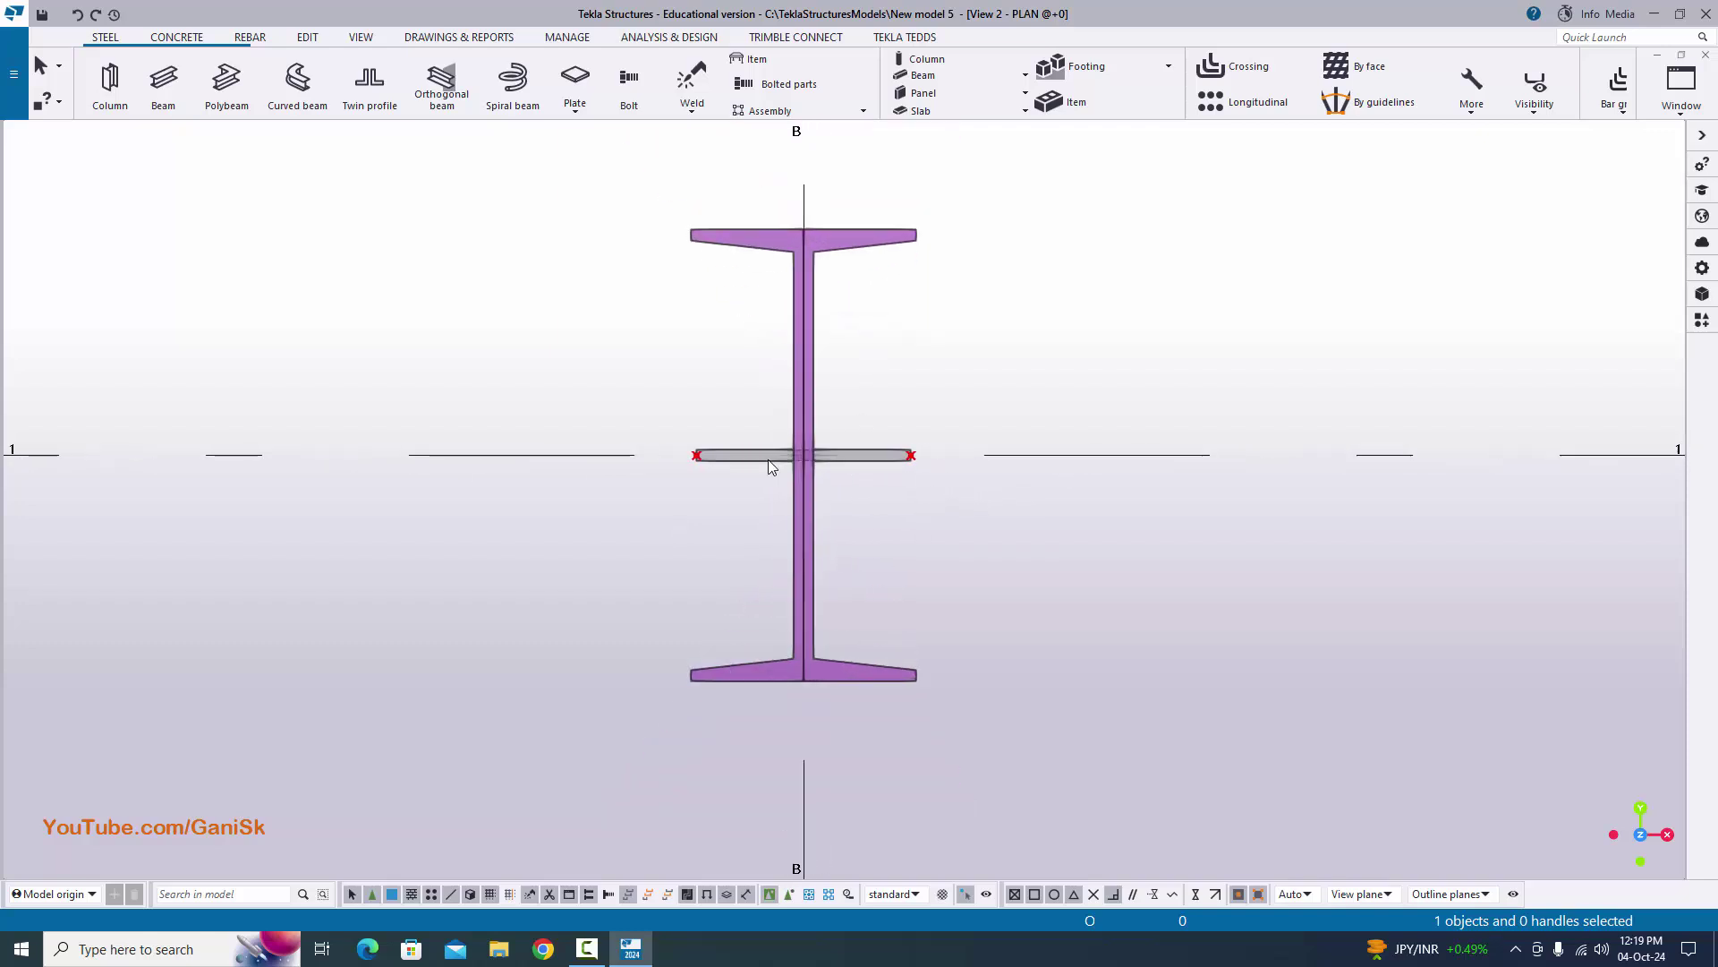
scroll(800, 690, up, 3)
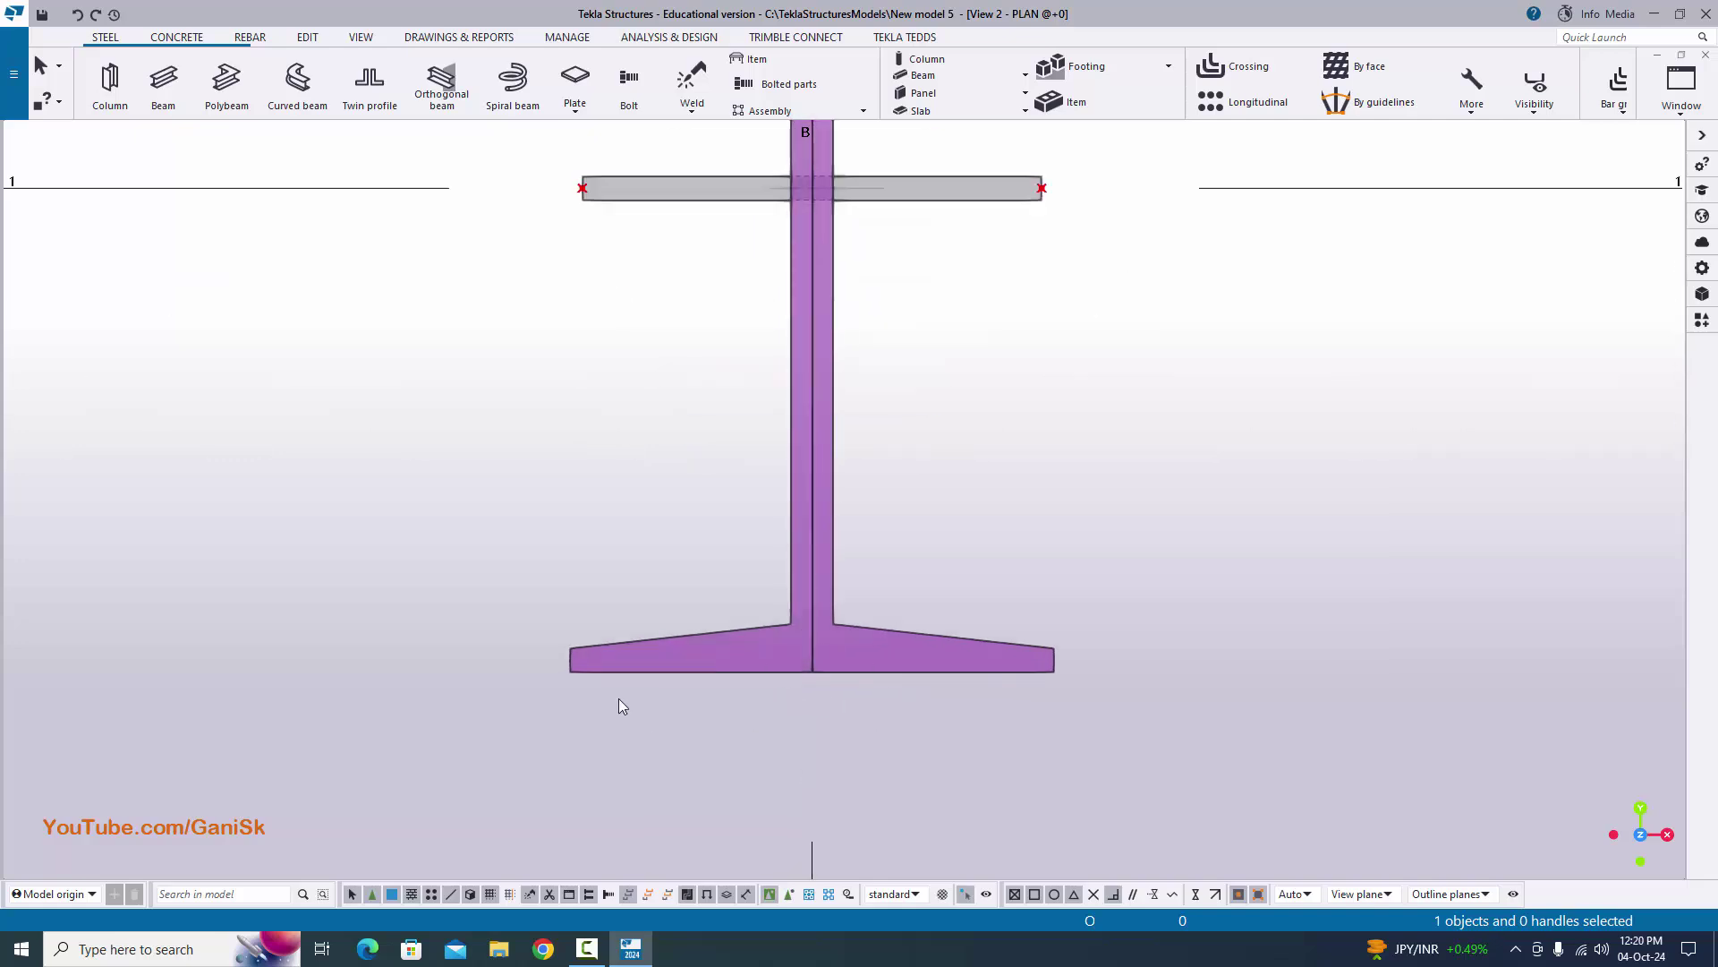
scroll(811, 654, down, 3)
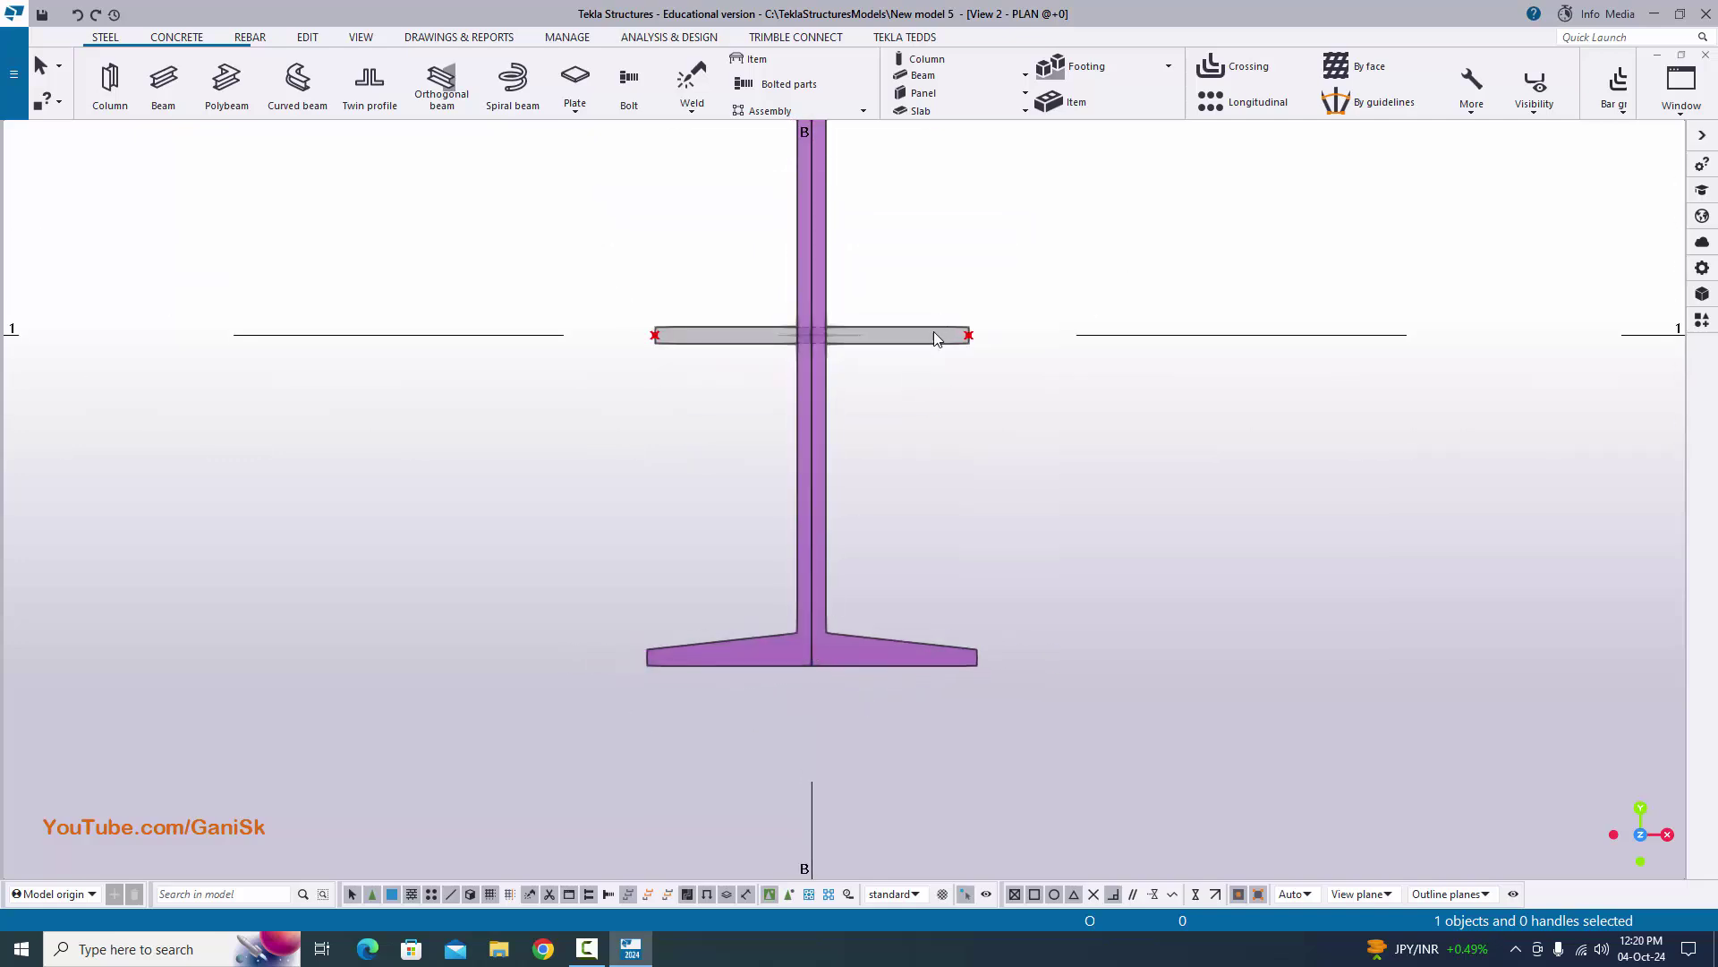
click(932, 342)
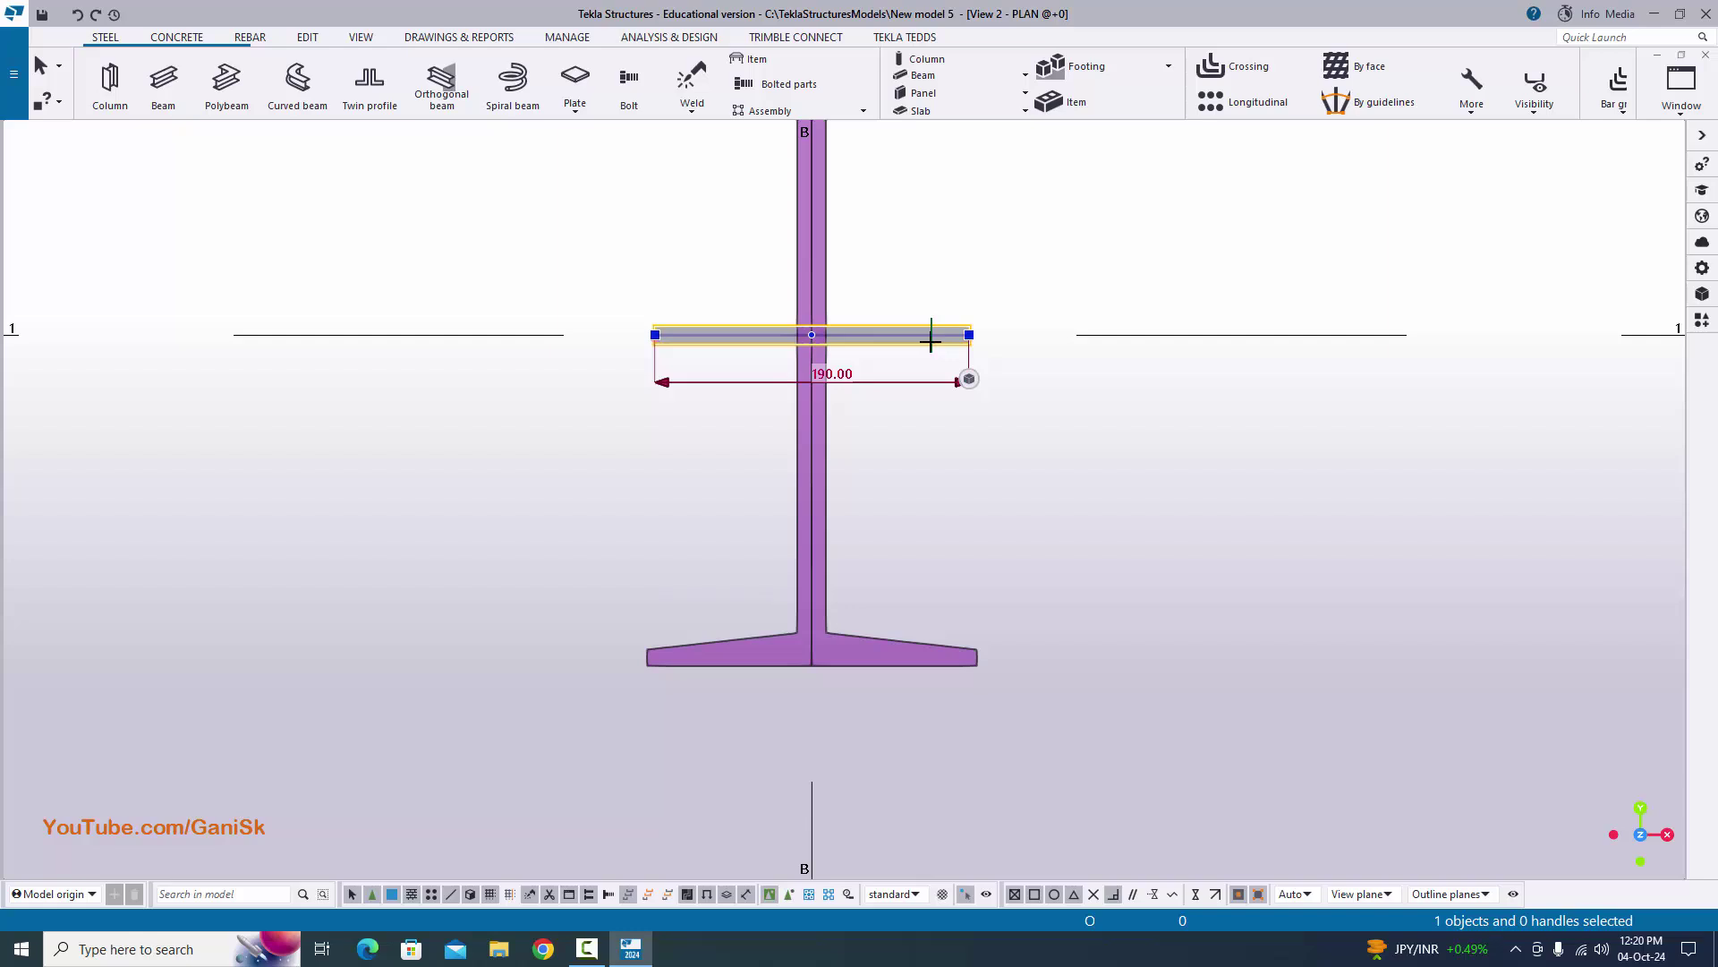
scroll(932, 344, up, 4)
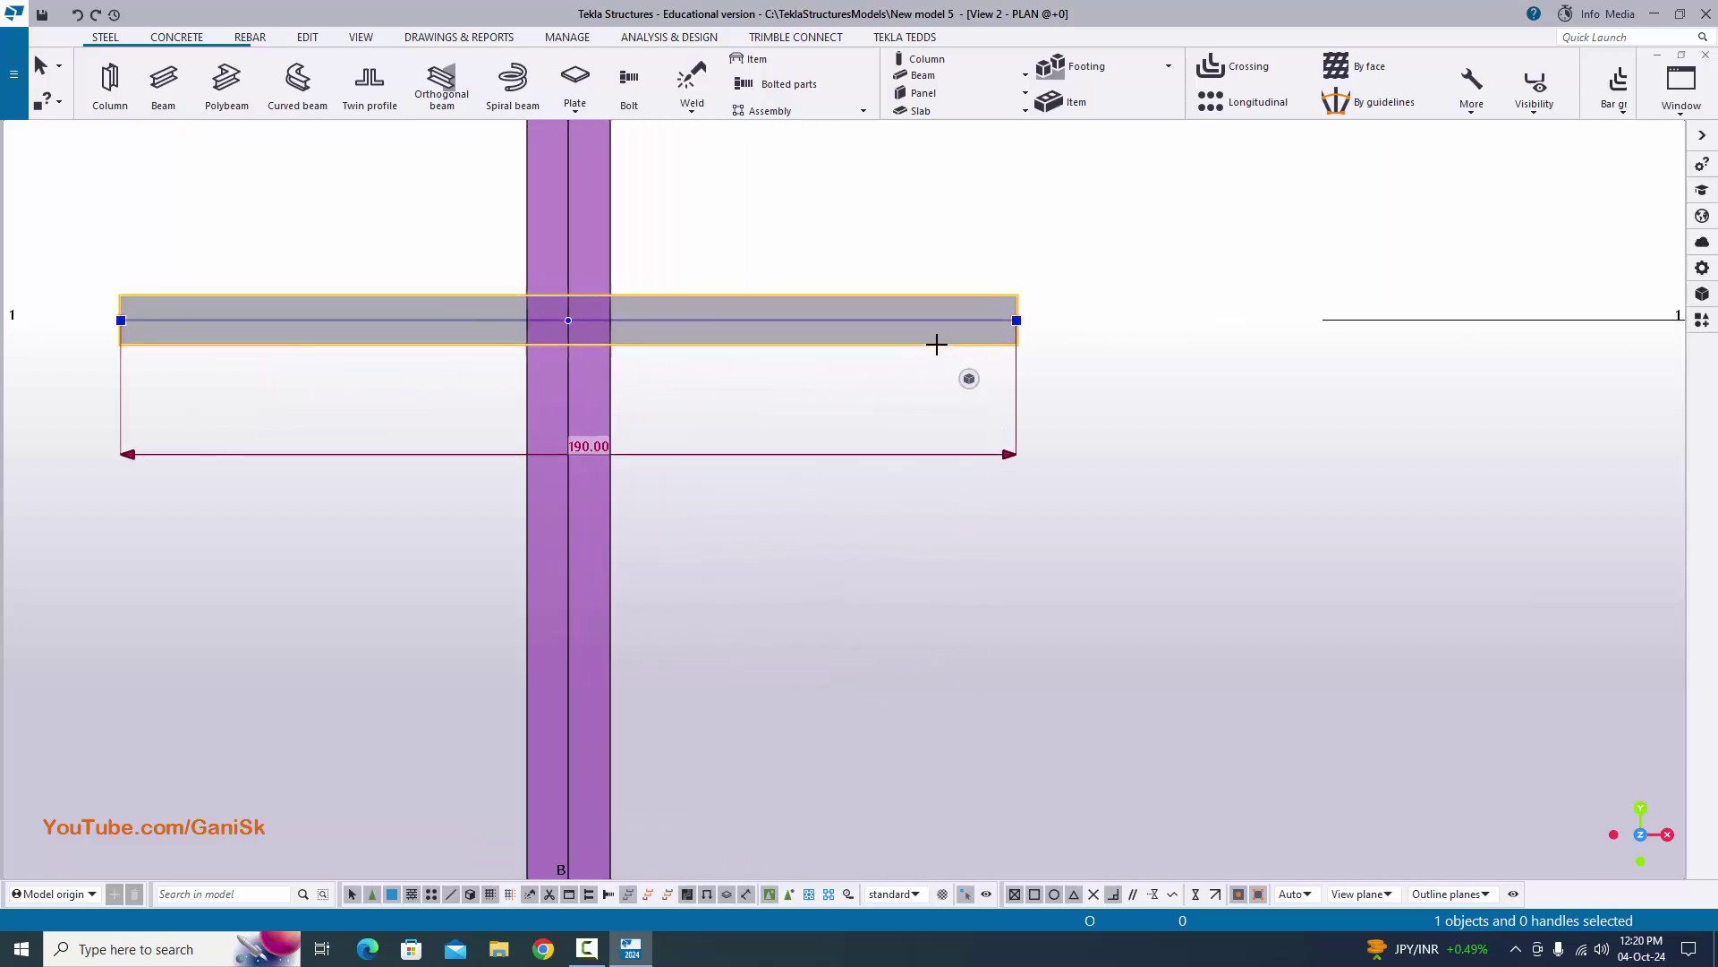
- Change the batten plate's profile from PLT10 to PLT8
double_click(936, 344)
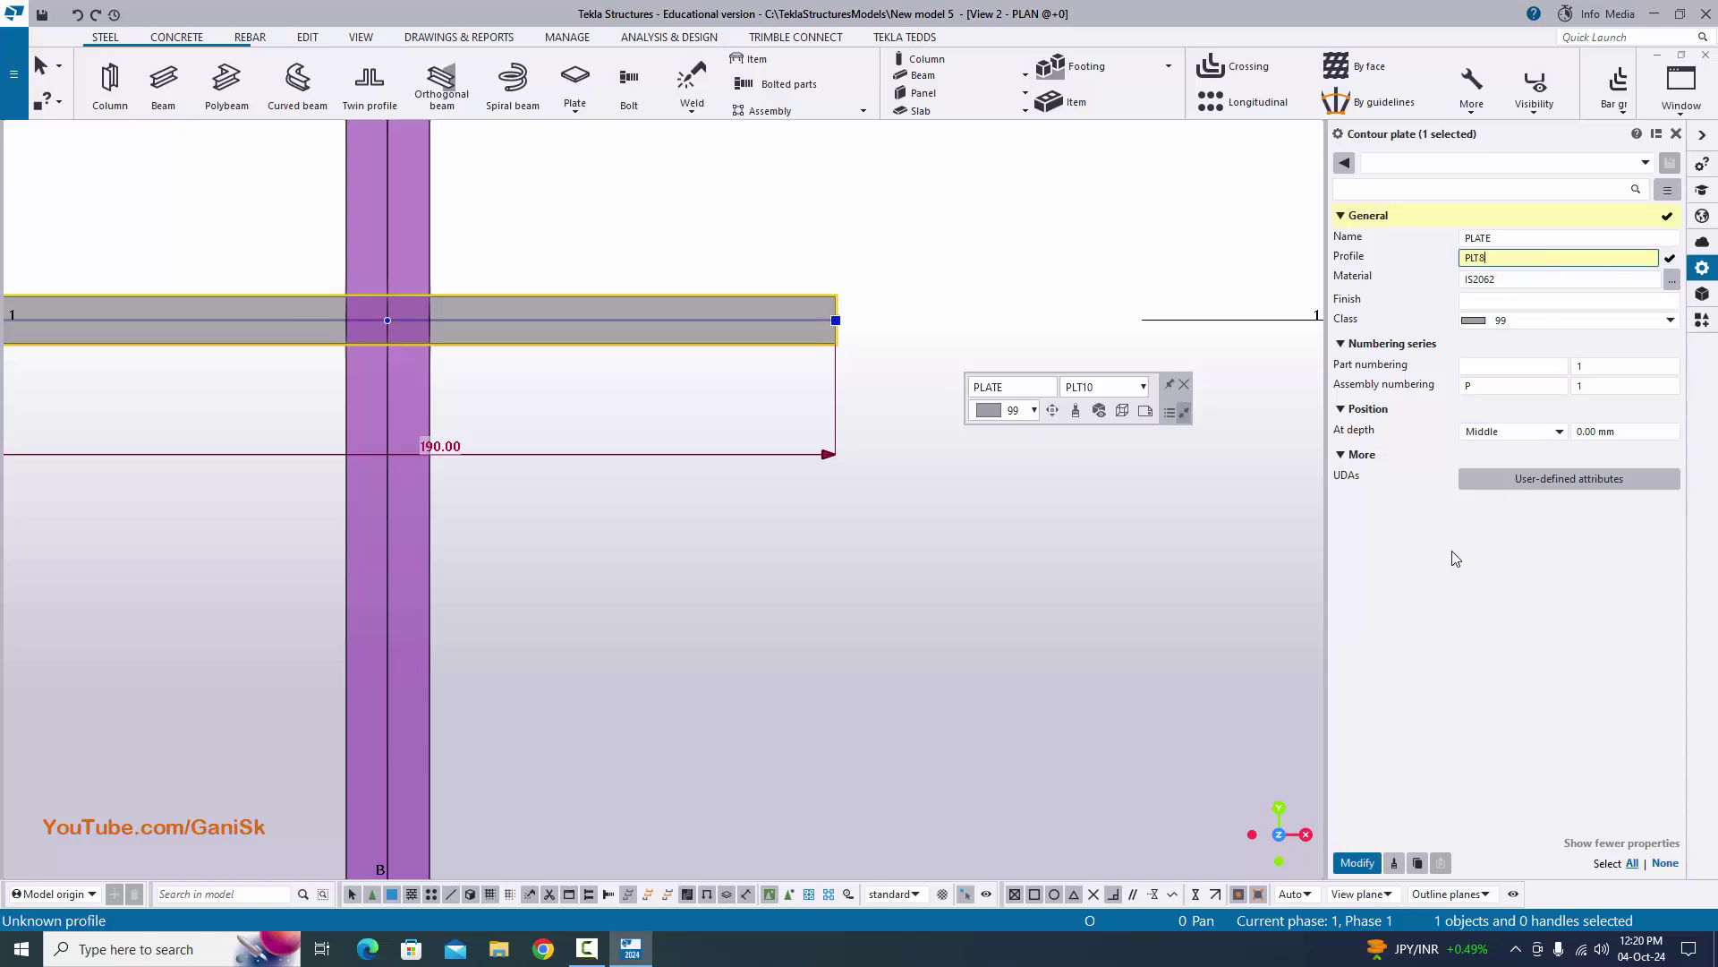
click(1356, 865)
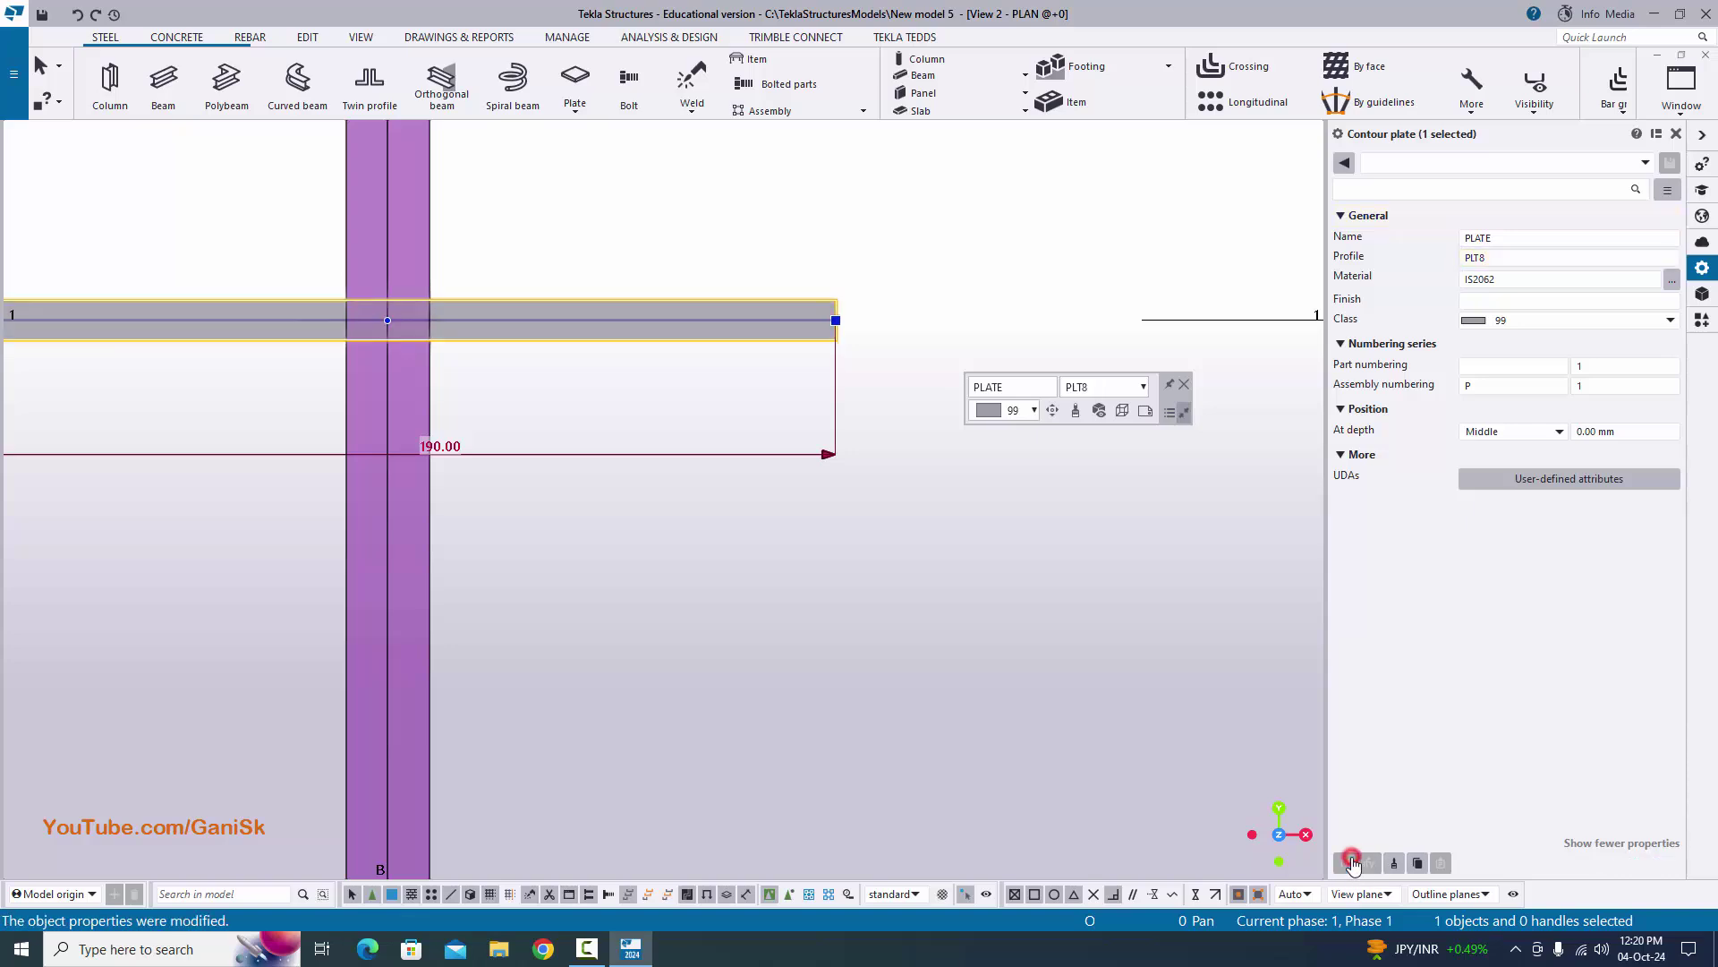
click(1675, 133)
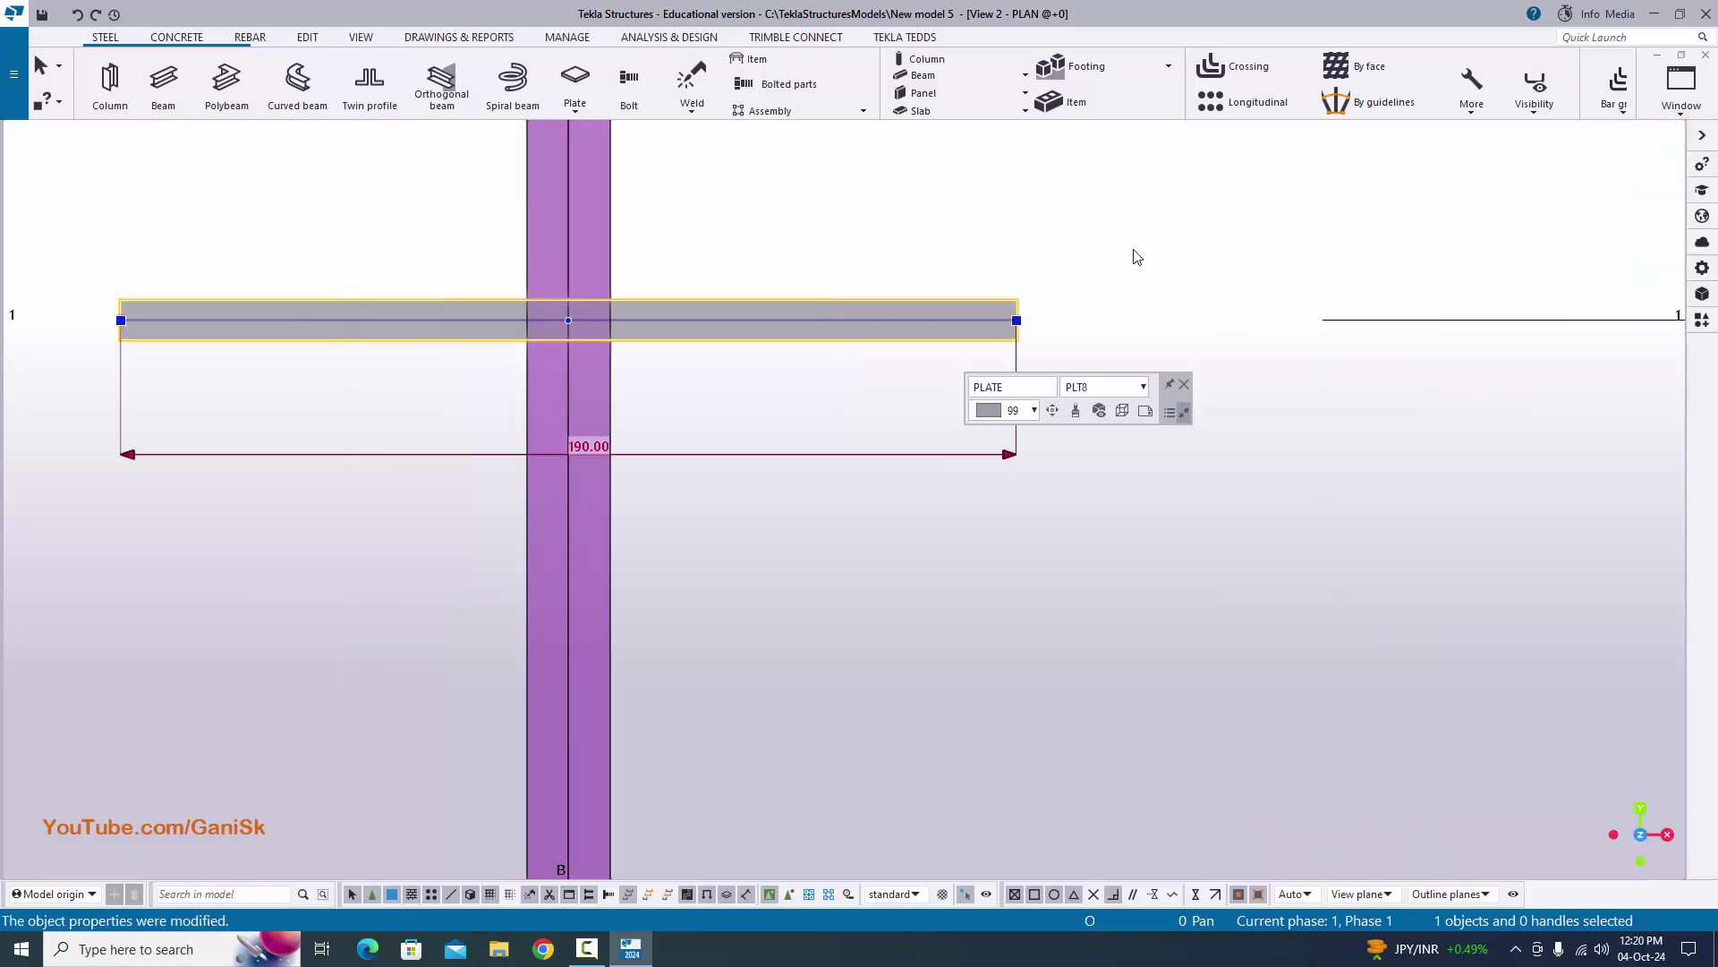
right_click(1106, 231)
click(1139, 239)
scroll(1013, 345, up, 2)
scroll(969, 363, down, 6)
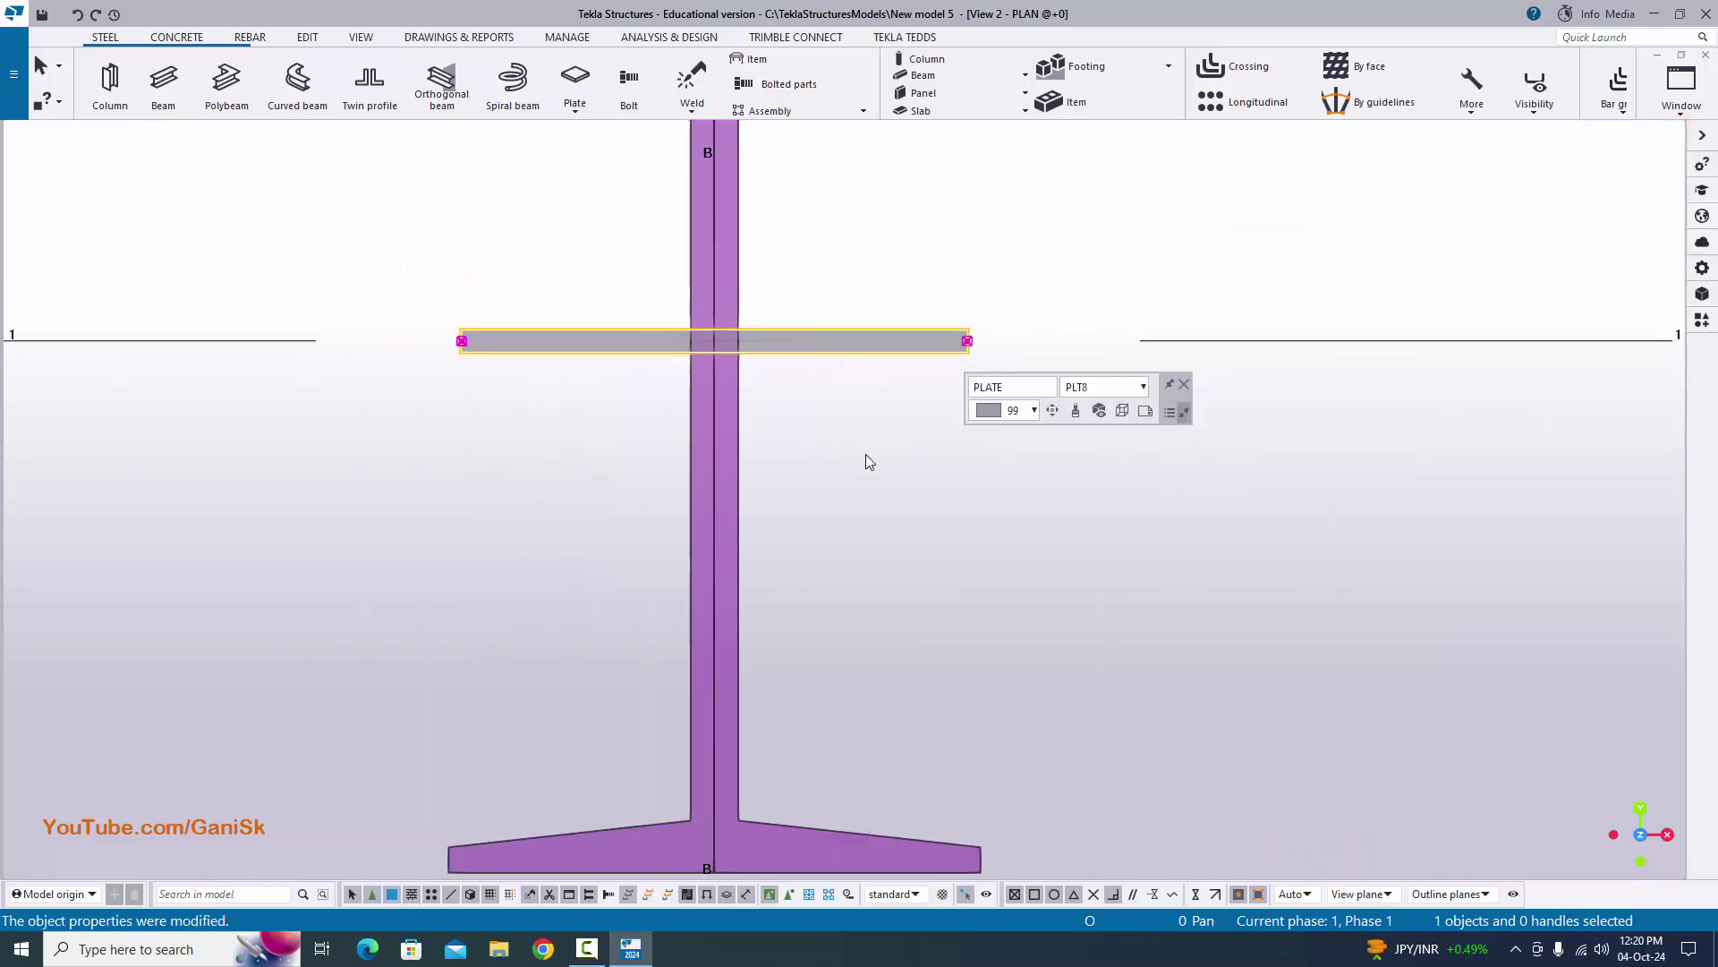
middle_drag(839, 609, 836, 481)
scroll(775, 646, up, 1)
scroll(959, 179, up, 1)
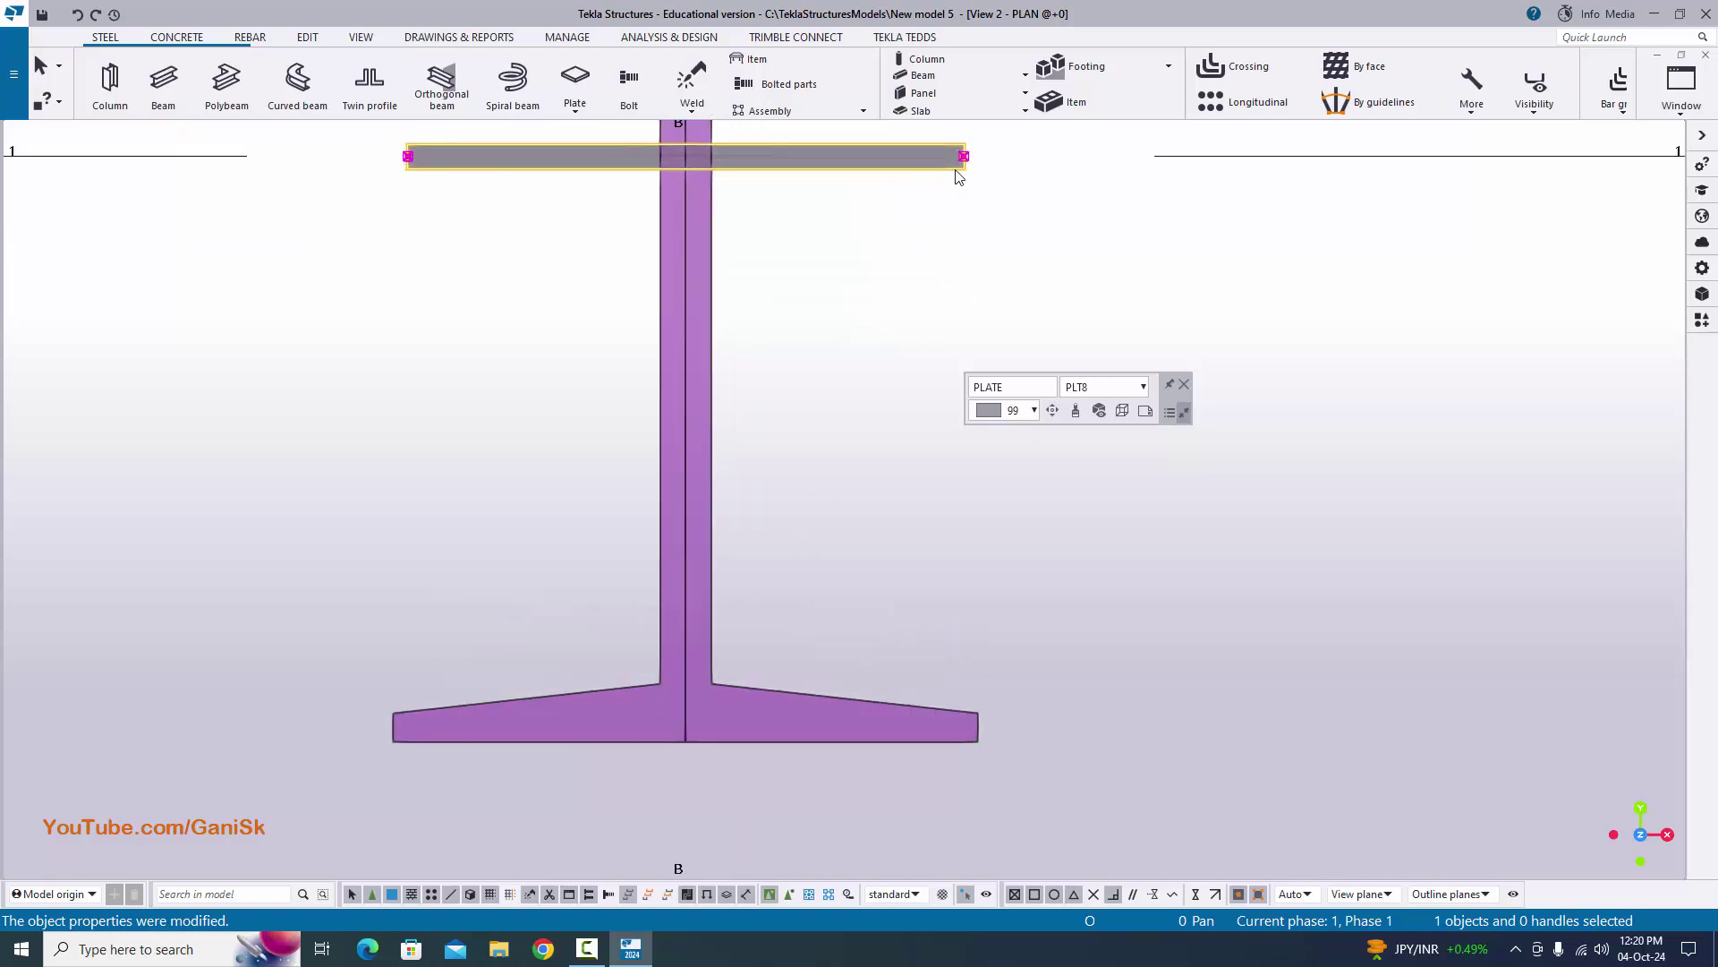
right_click(956, 174)
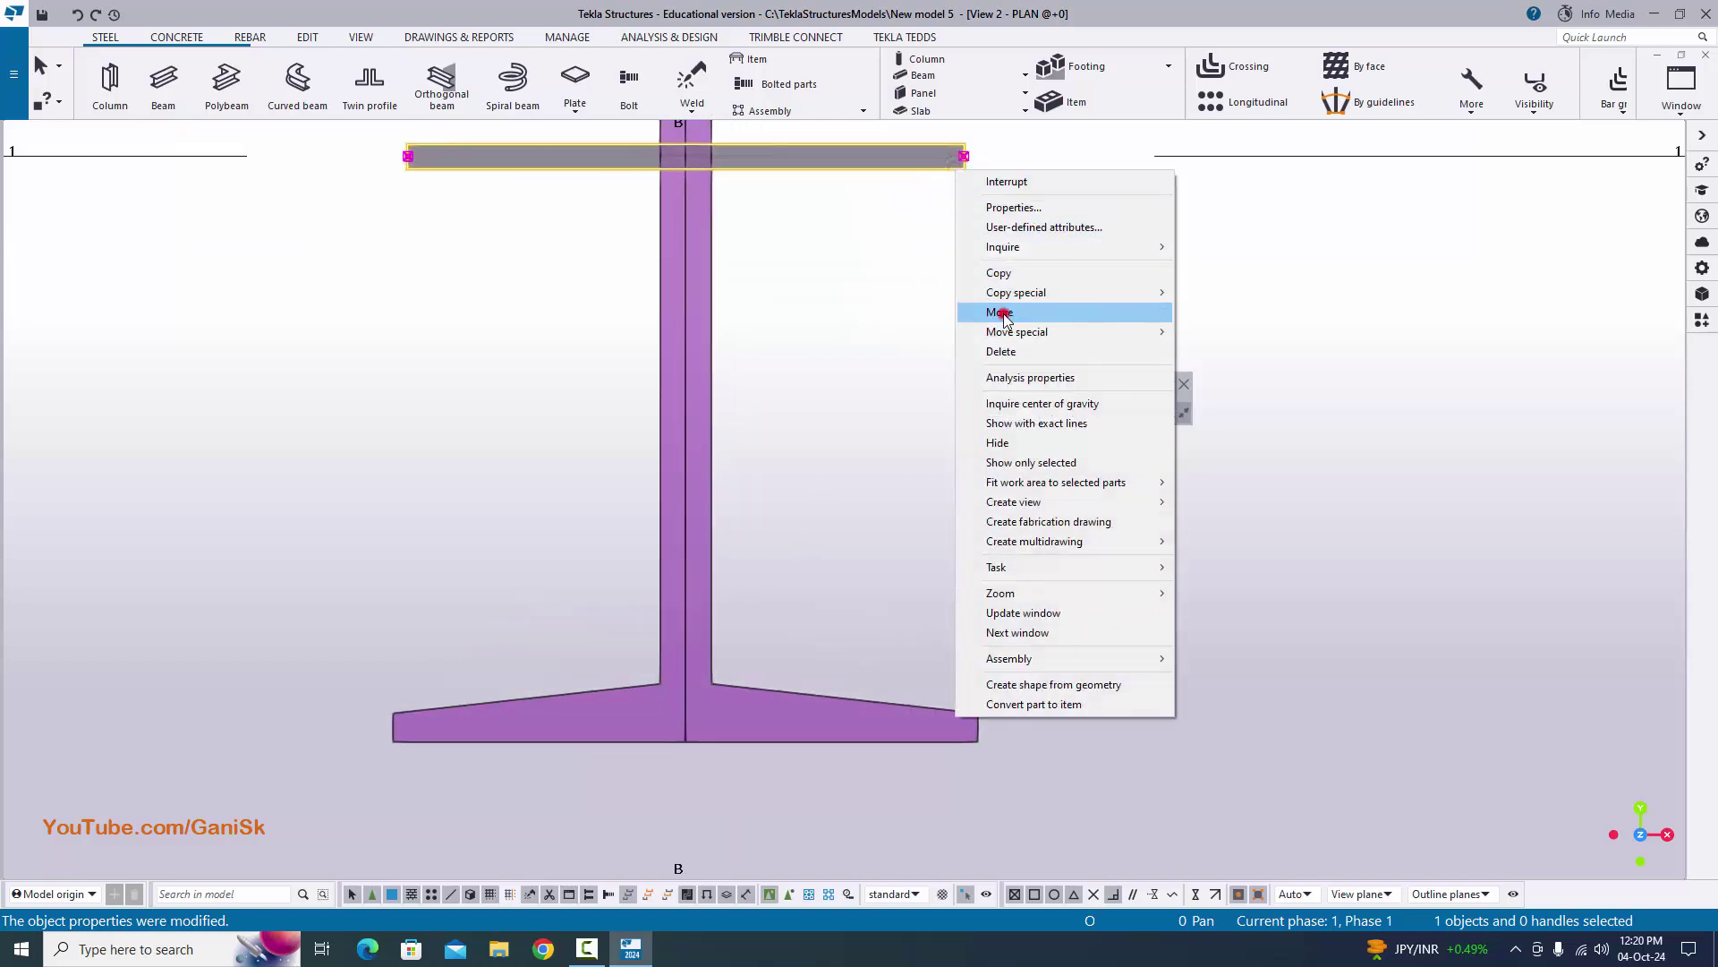
- Move the PLT8 plate from its right-end corner to beneath the bottom flange's right corner
click(1004, 314)
scroll(956, 144, up, 5)
click(964, 145)
scroll(845, 296, down, 4)
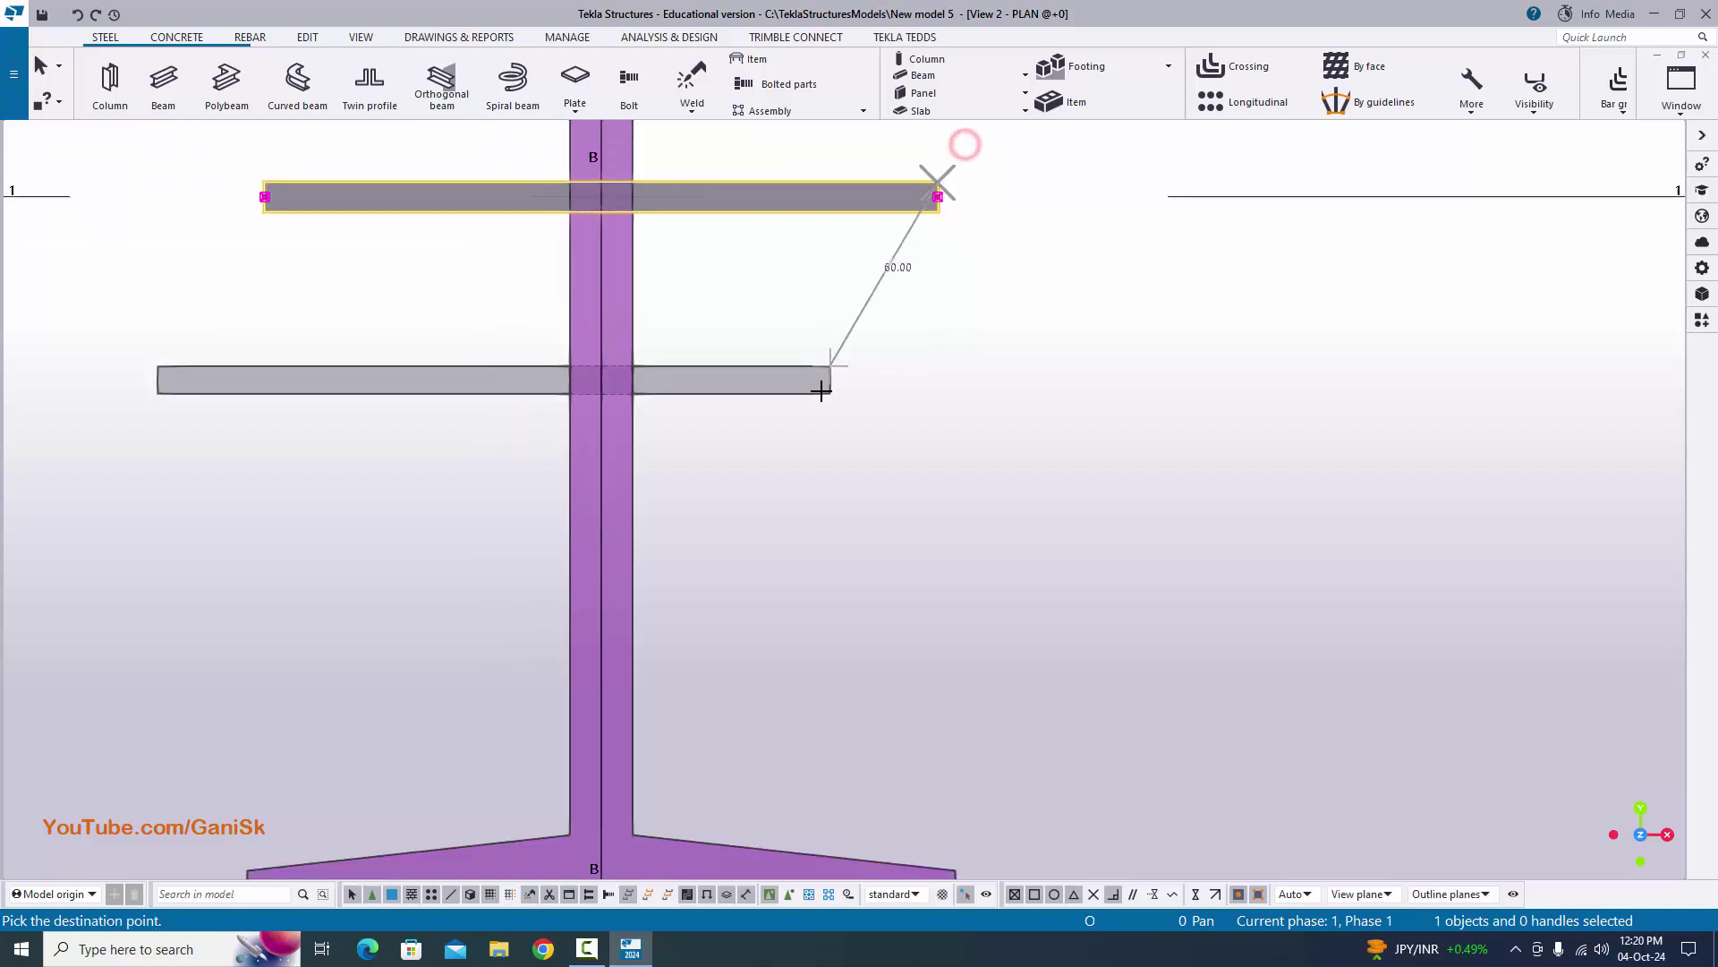
middle_drag(822, 537, 829, 162)
scroll(938, 499, up, 2)
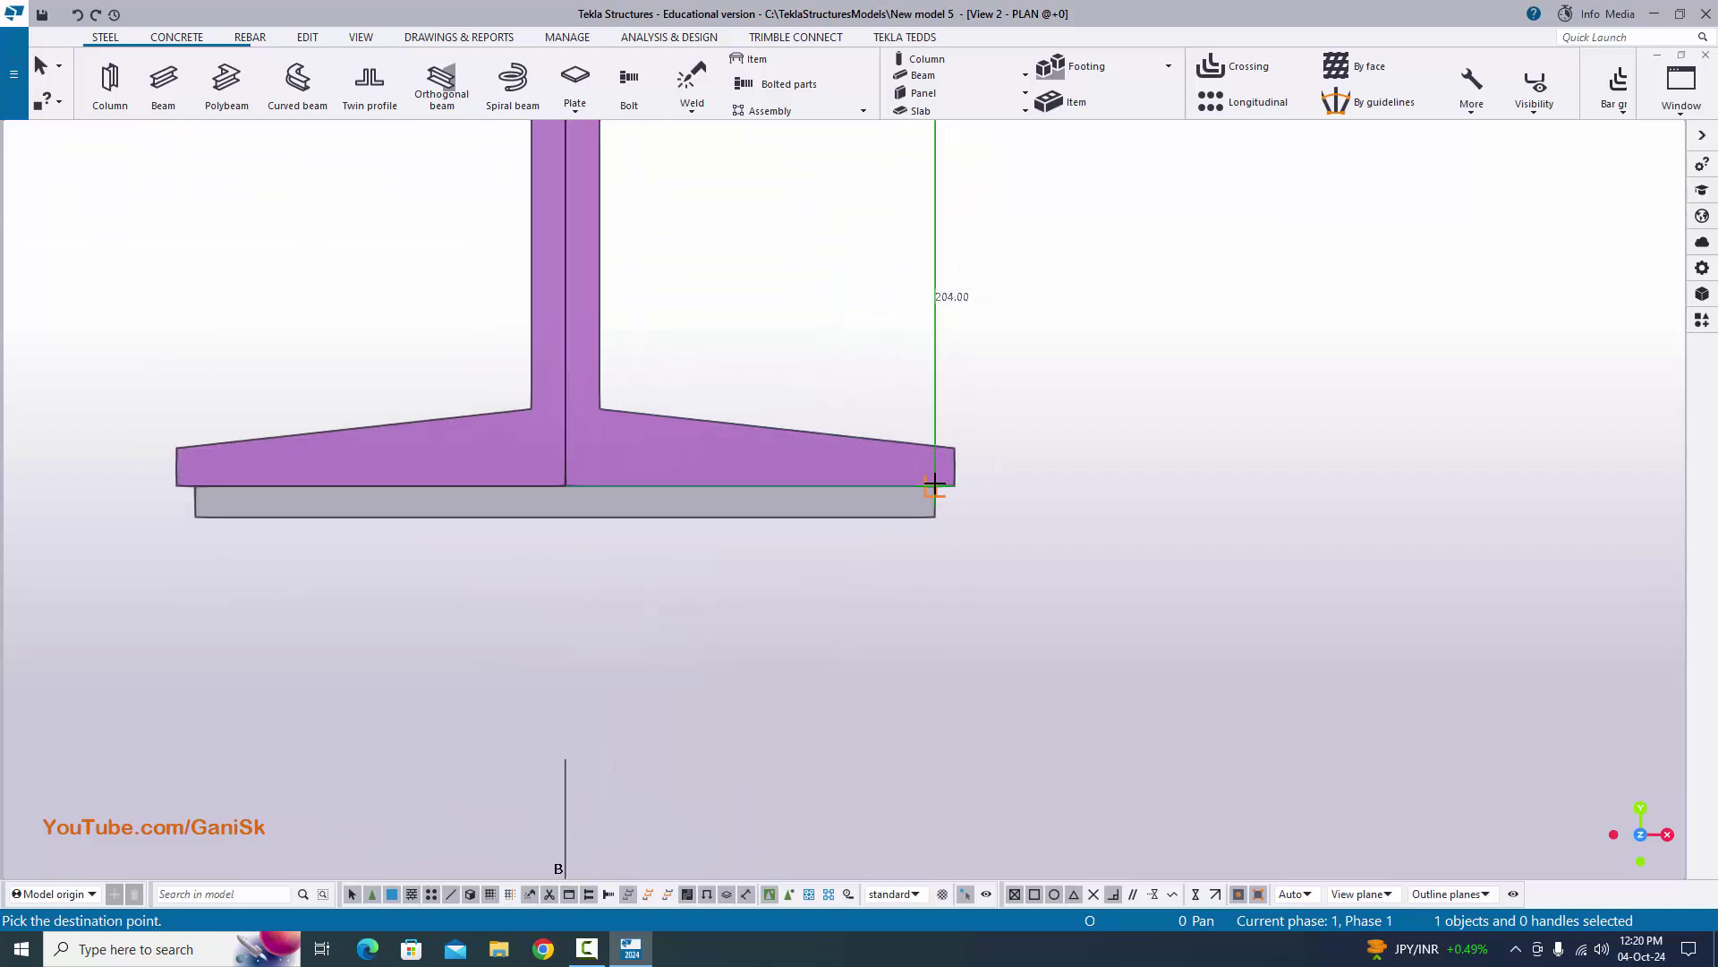
scroll(931, 487, up, 1)
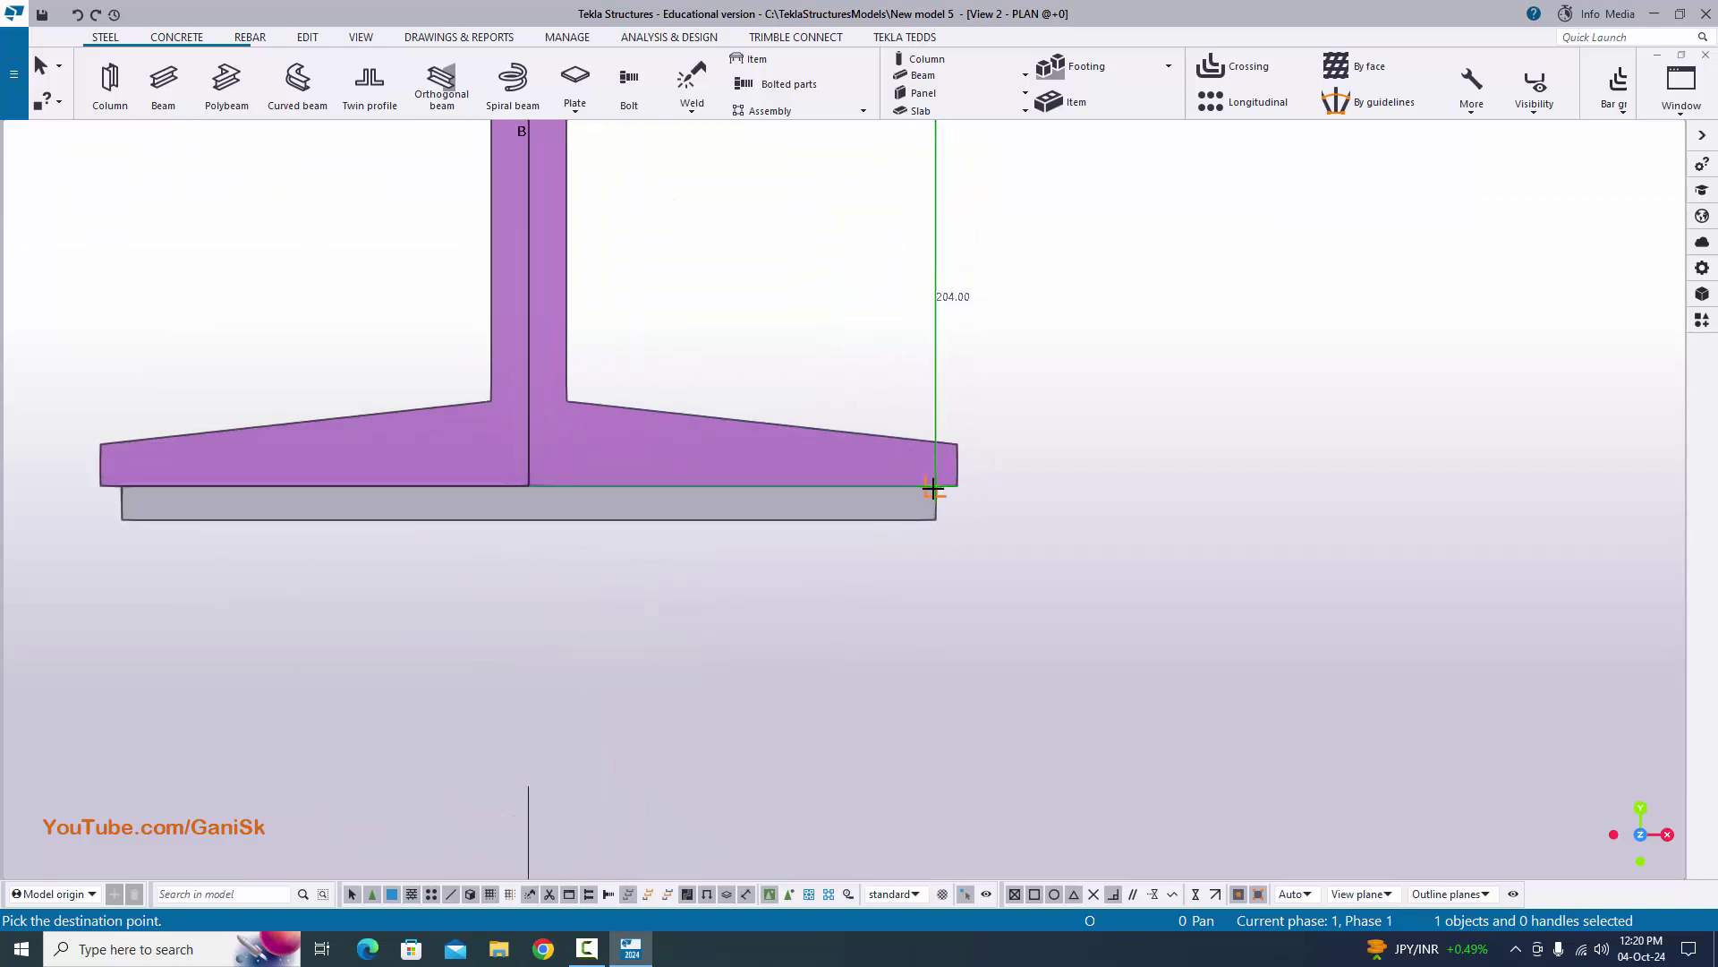
click(927, 488)
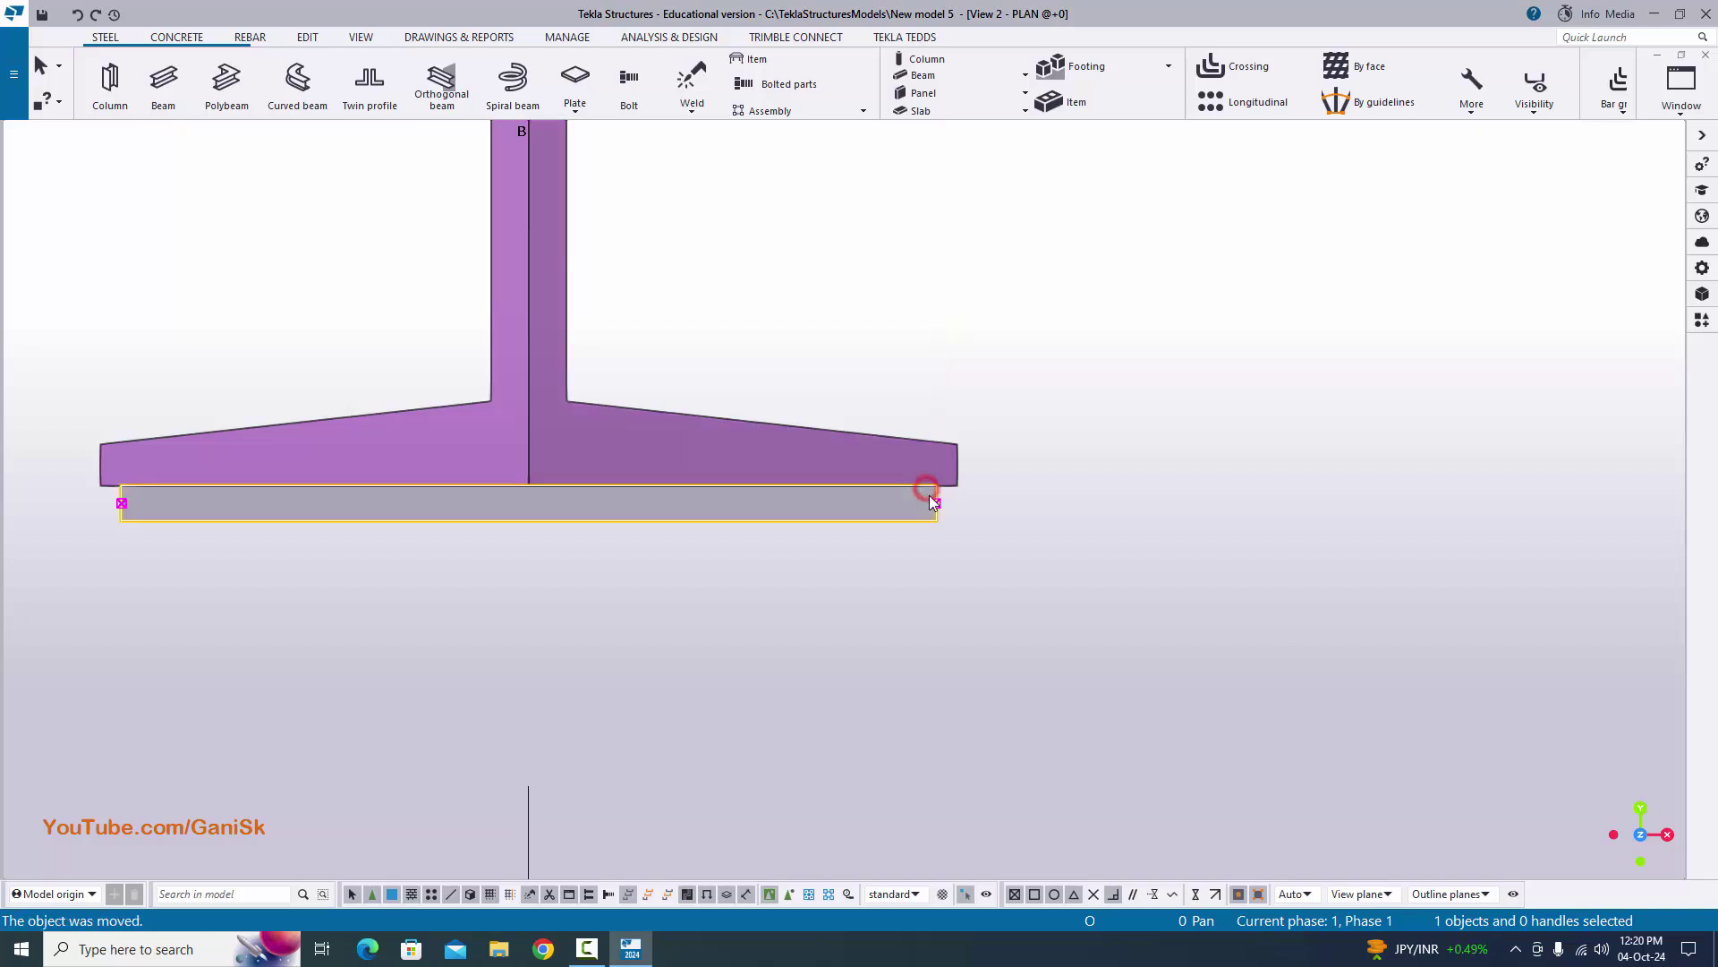
right_click(991, 259)
click(1027, 262)
scroll(625, 546, up, 1)
scroll(931, 506, up, 5)
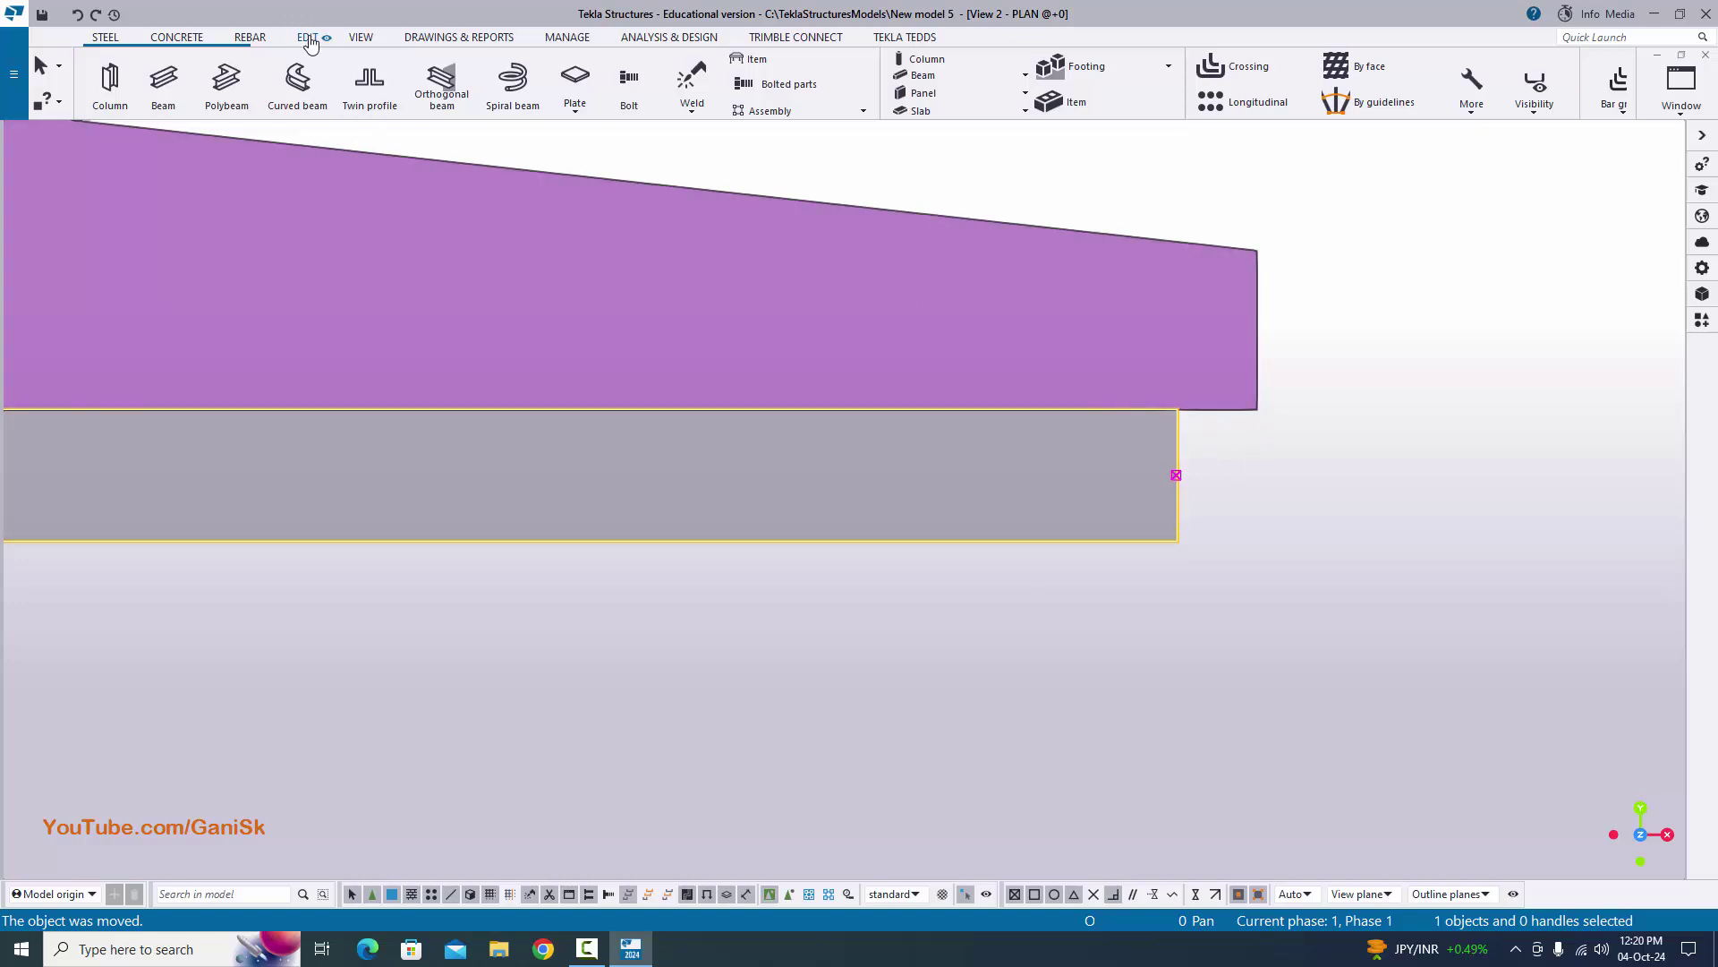
- Measure the plate's 5.00 end offsets from the flange corners at both ends
click(307, 37)
click(835, 106)
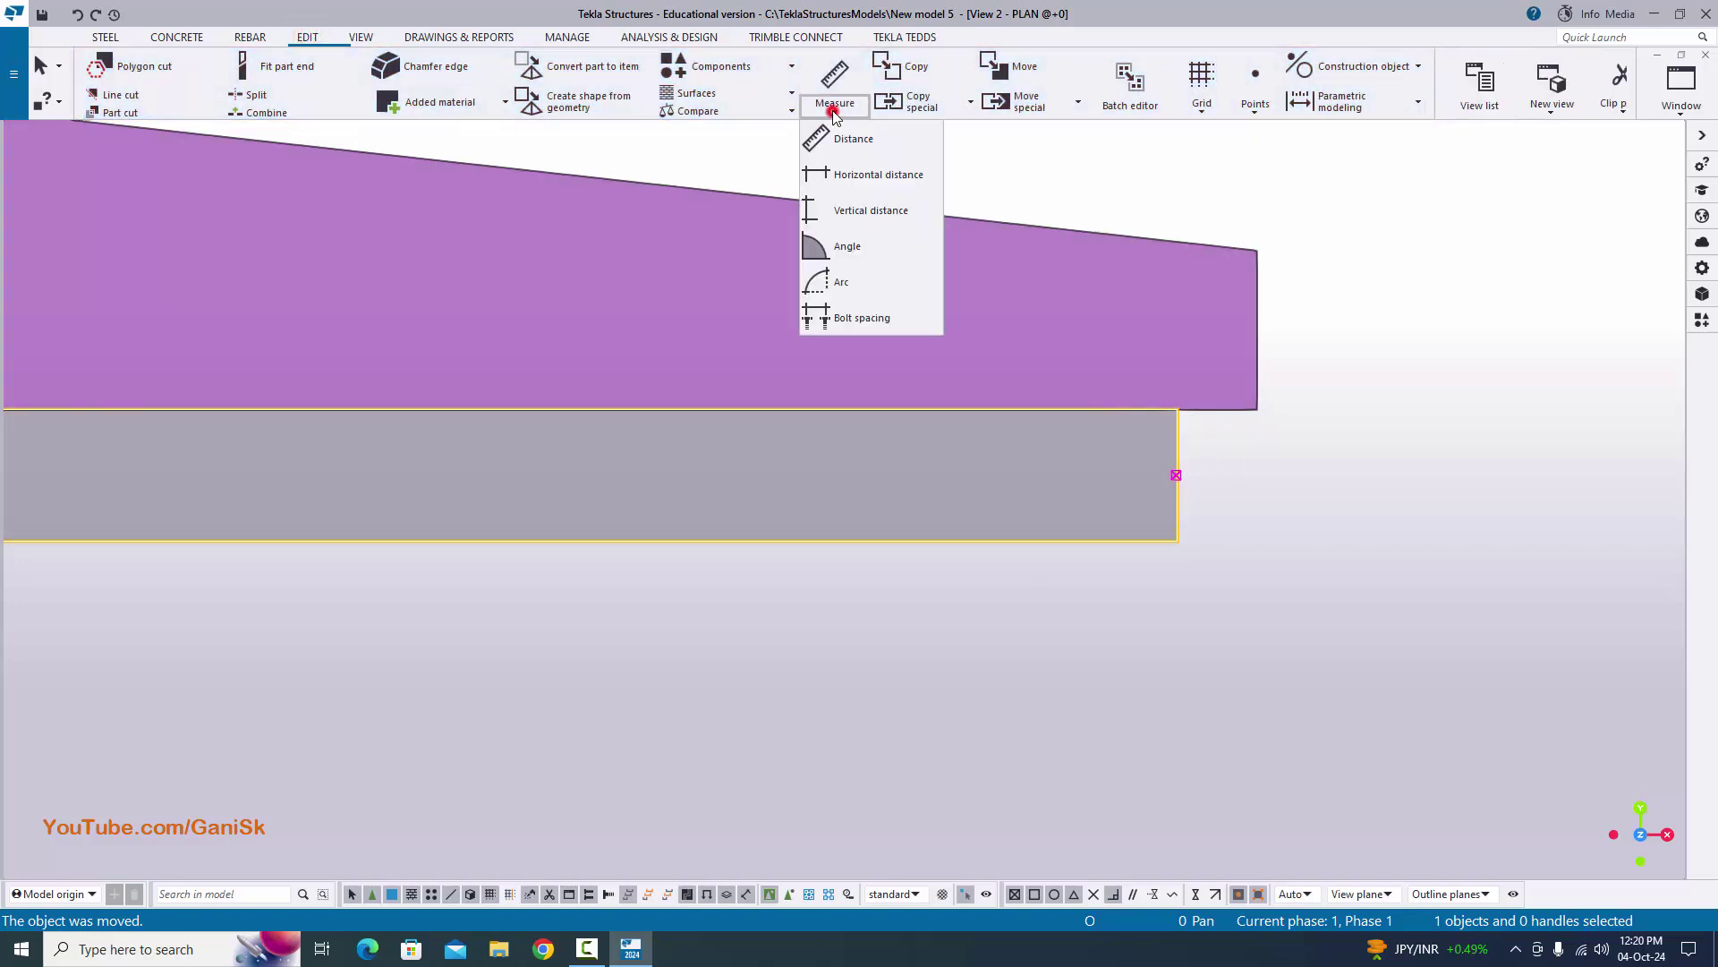
click(865, 197)
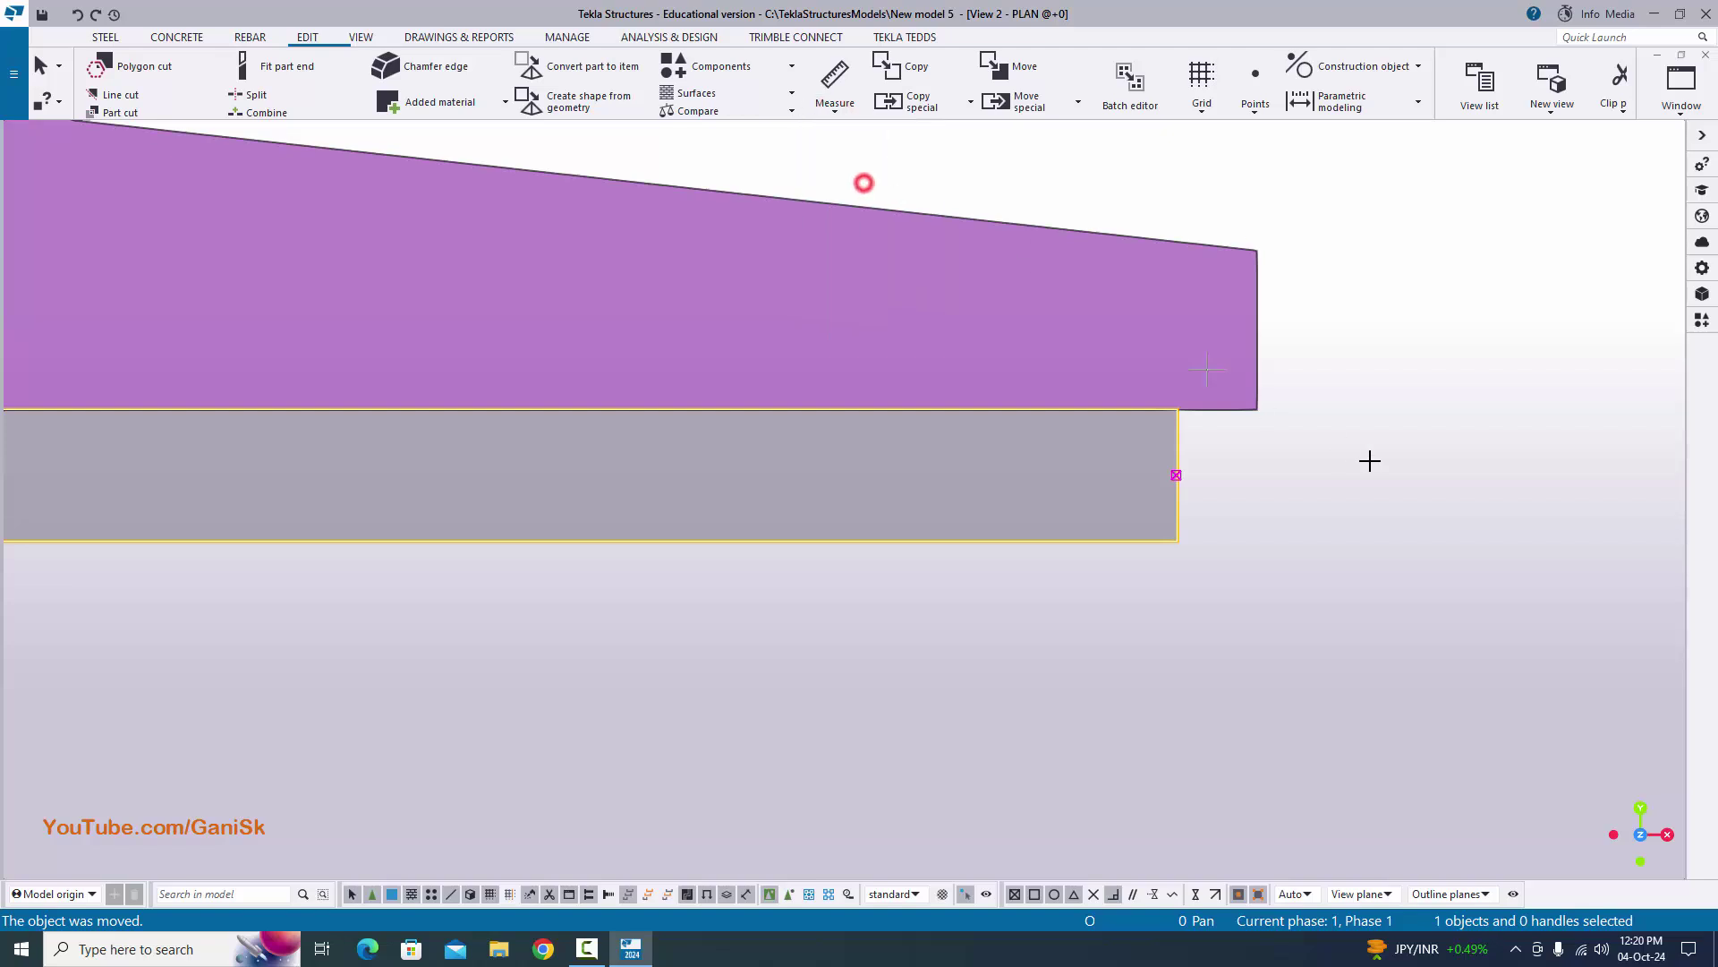
click(1256, 411)
click(1212, 459)
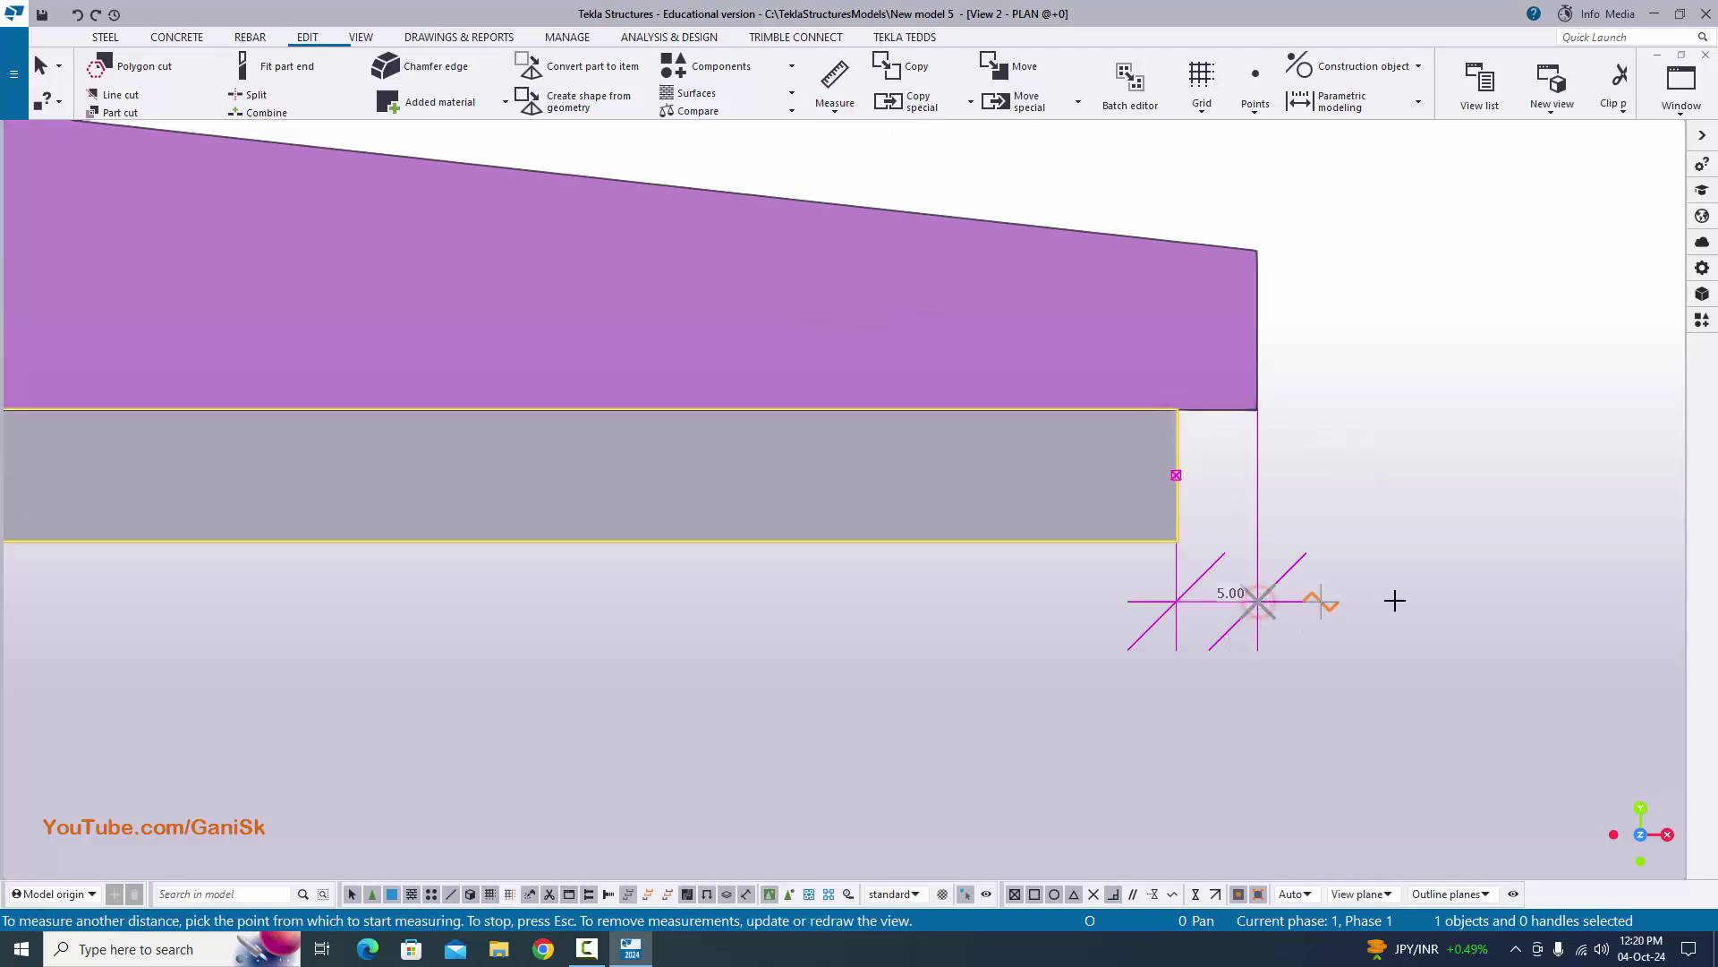
scroll(1395, 599, down, 5)
scroll(277, 507, up, 6)
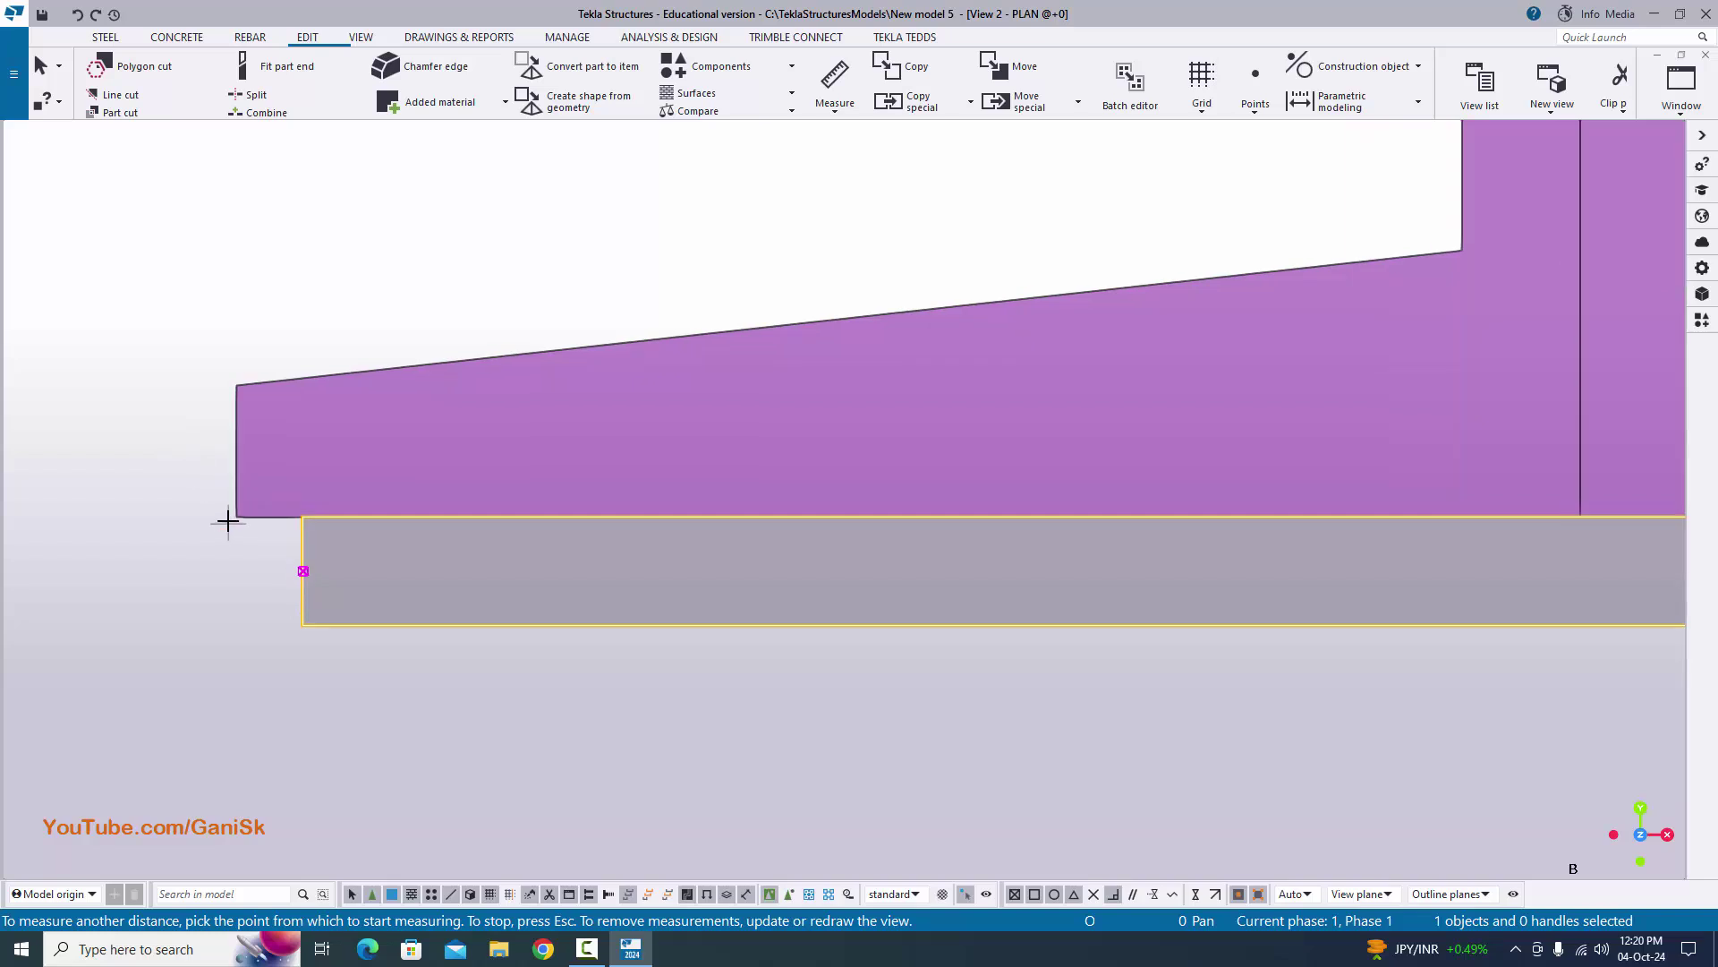
click(235, 518)
click(294, 535)
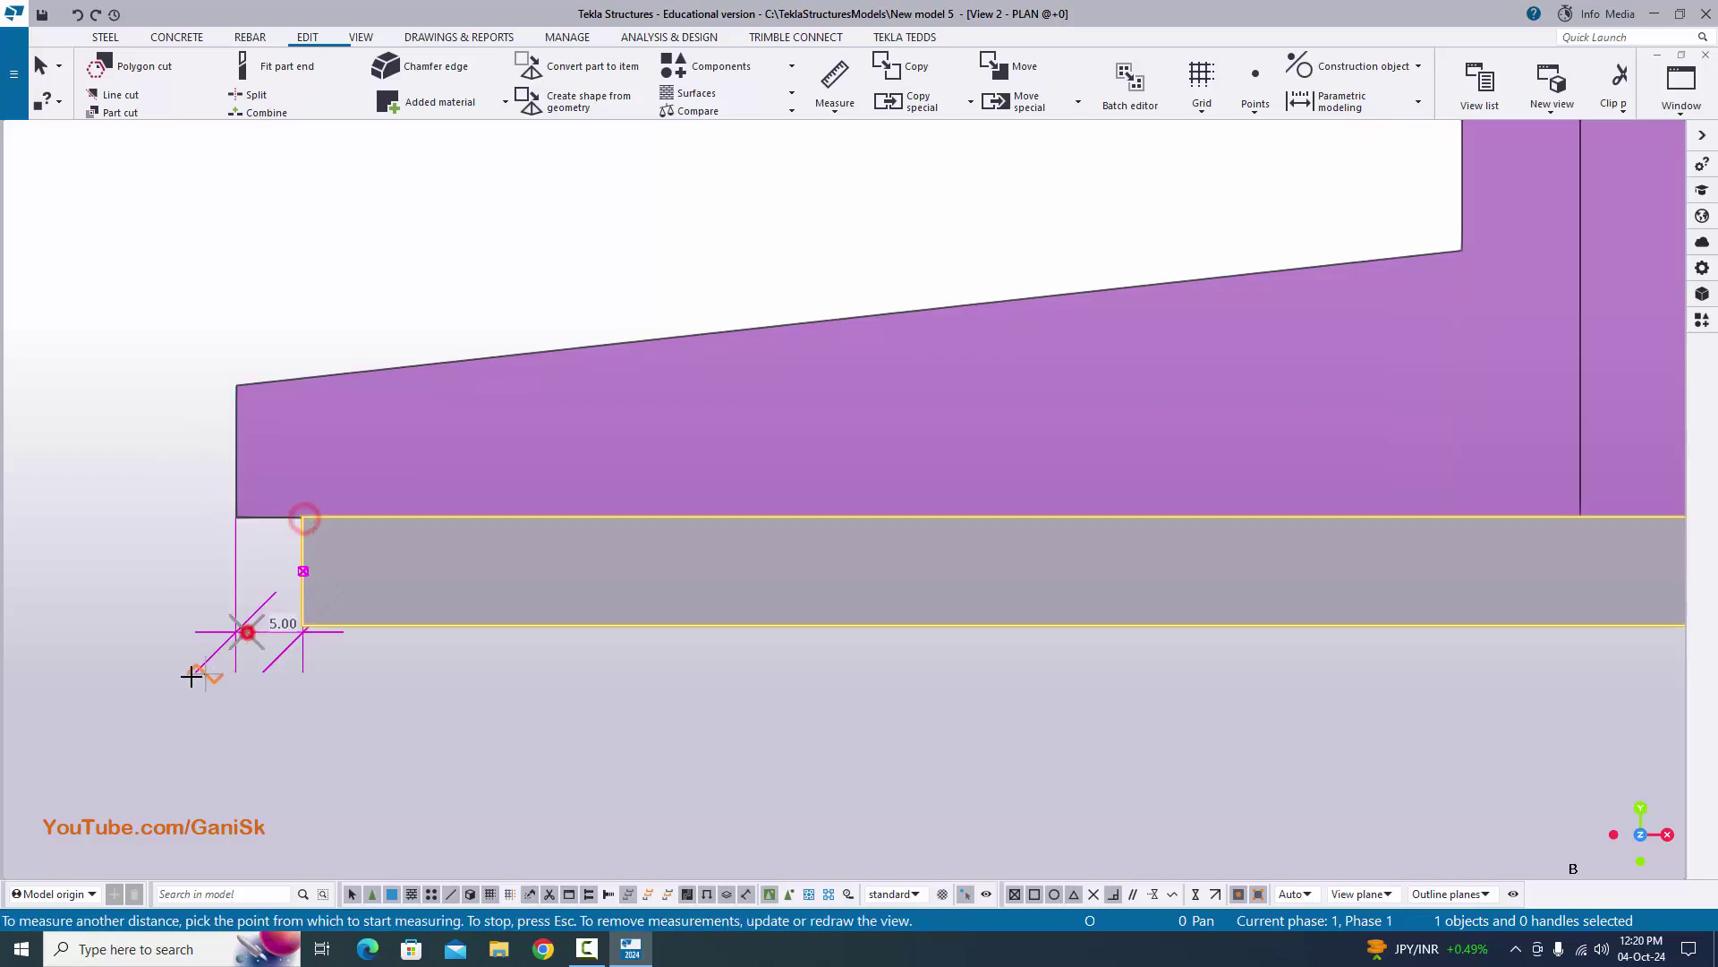
scroll(268, 614, down, 3)
right_click(283, 322)
click(327, 335)
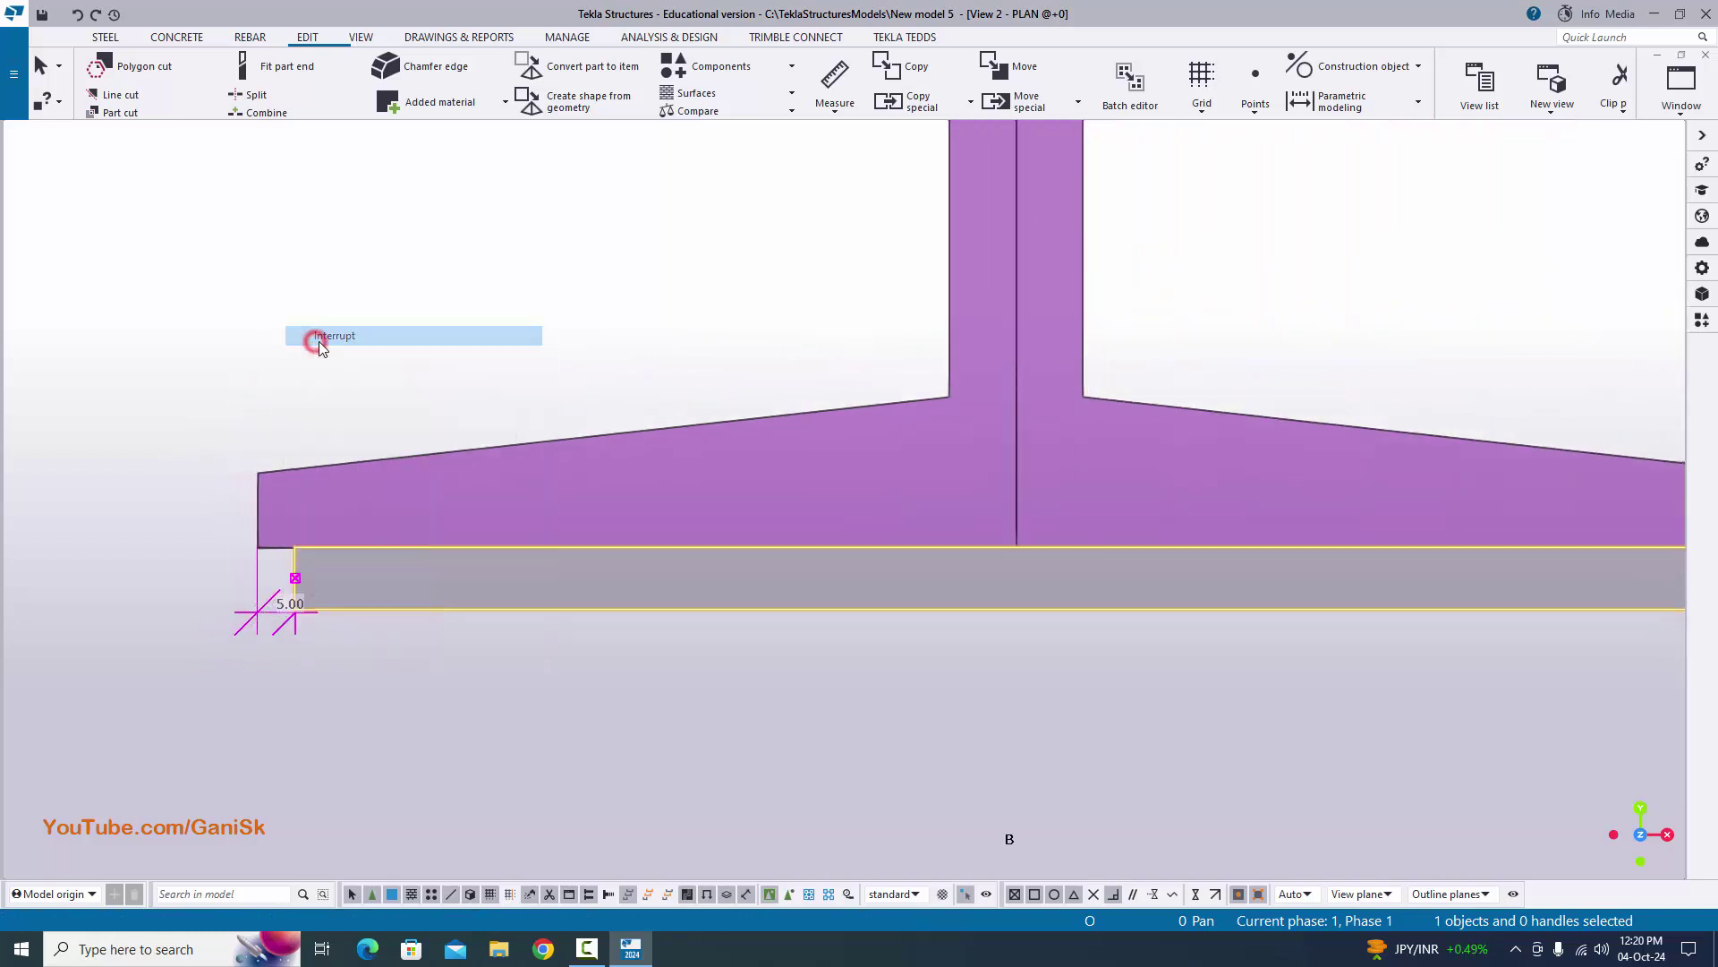
- Measure the plate thickness, placing the 8.00 dimension beside it
click(822, 101)
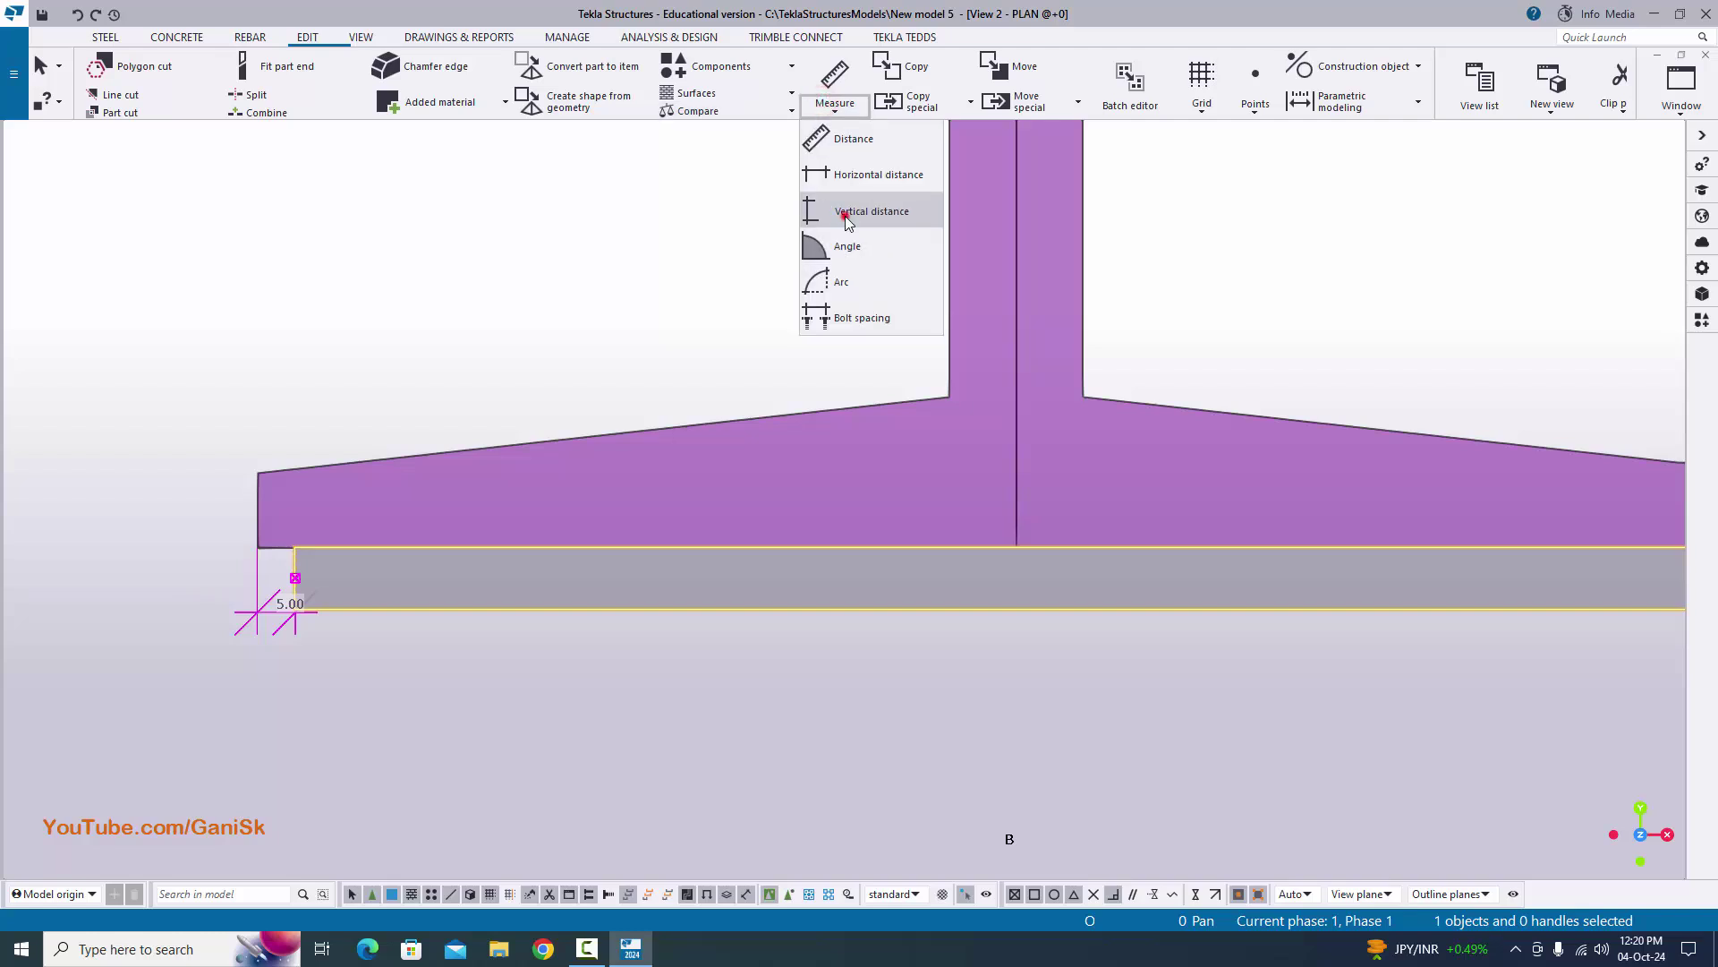
click(846, 212)
scroll(275, 587, up, 3)
click(315, 512)
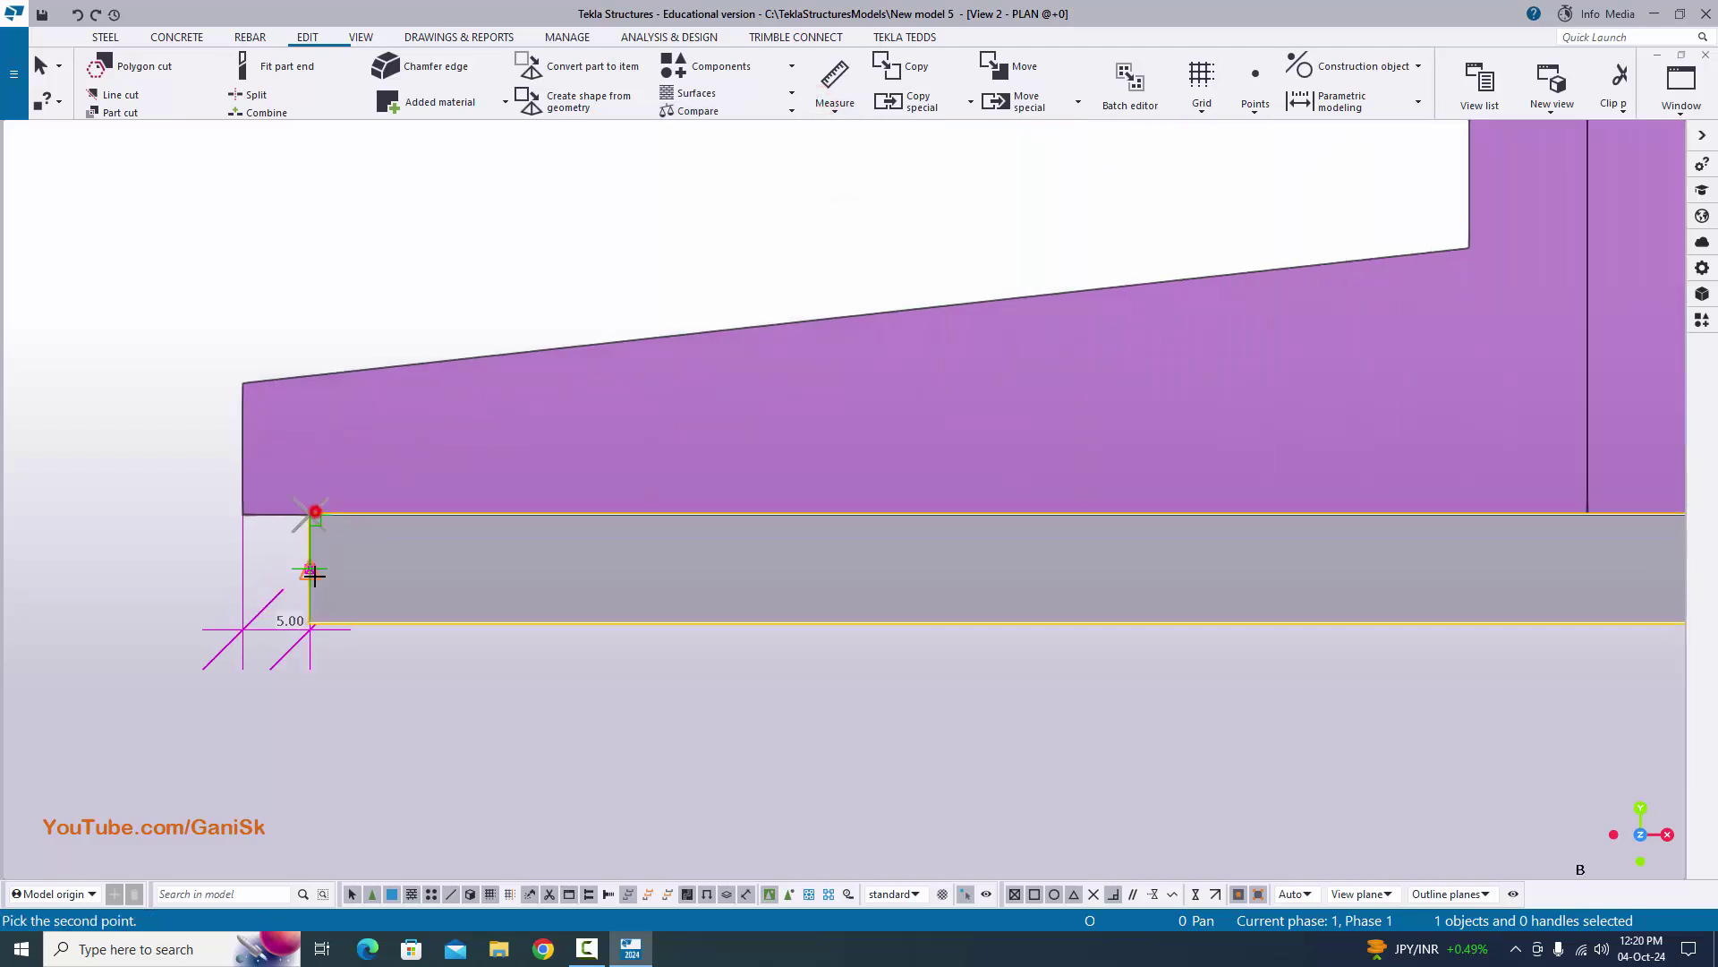
click(310, 623)
click(100, 597)
right_click(150, 317)
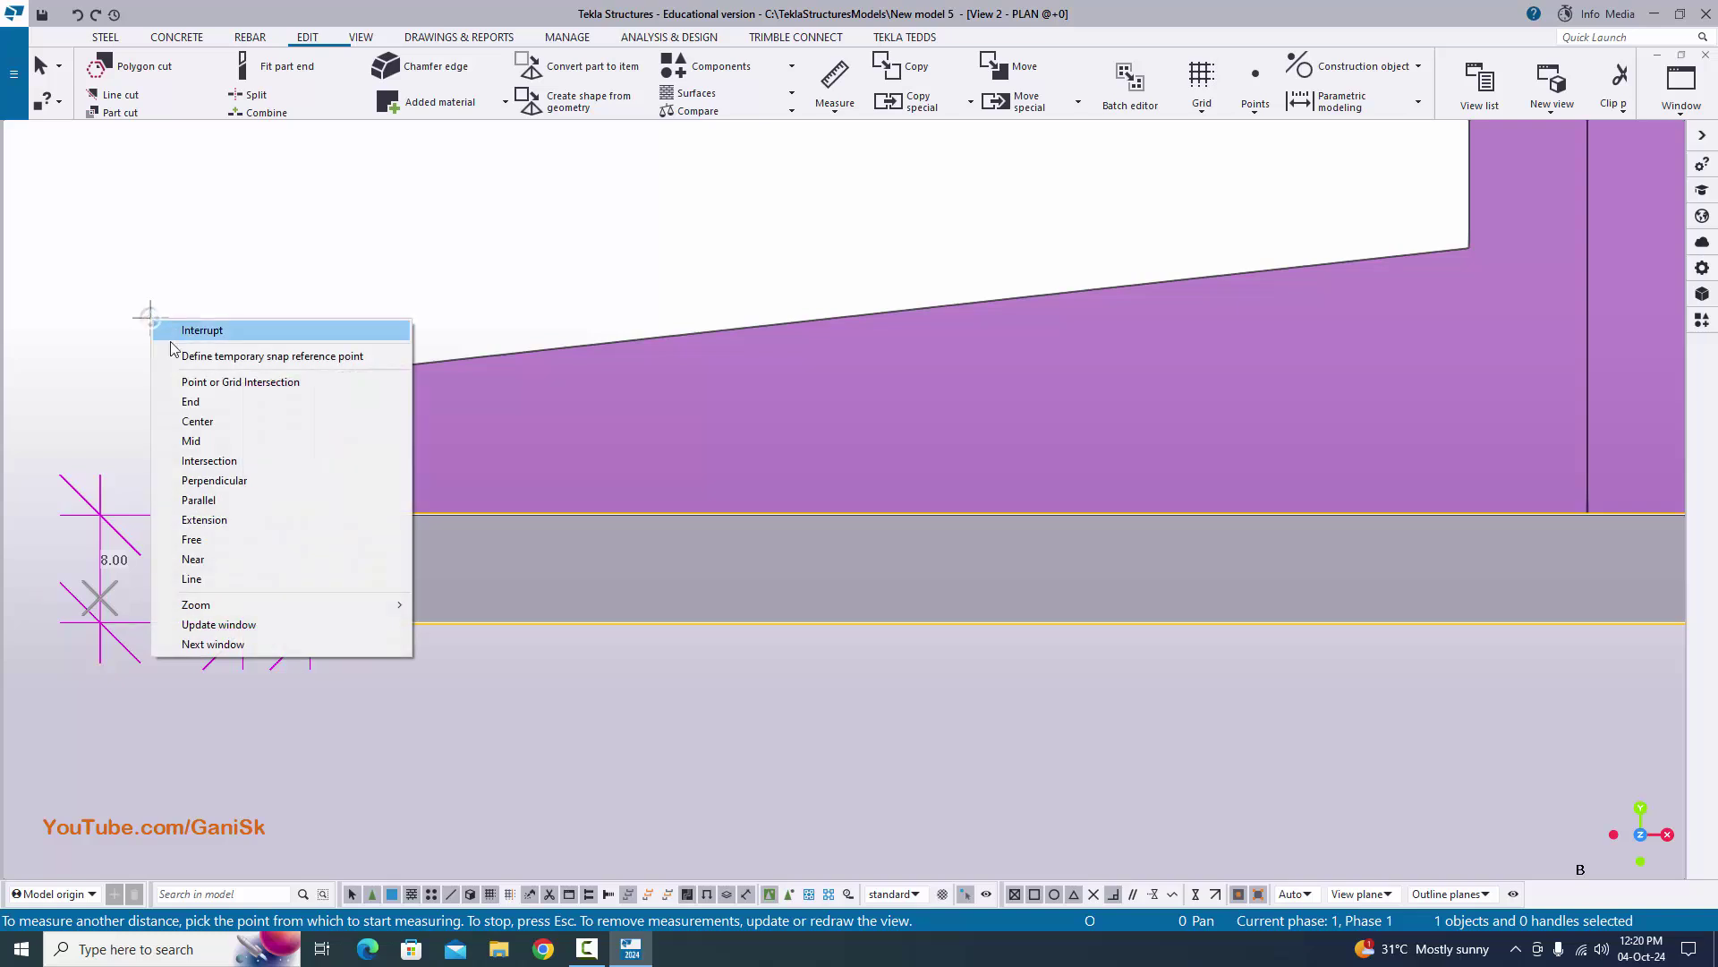
click(179, 331)
- Redraw the view to clear the dimensions and shift toward the section's left end
scroll(119, 586, up, 2)
scroll(117, 563, down, 4)
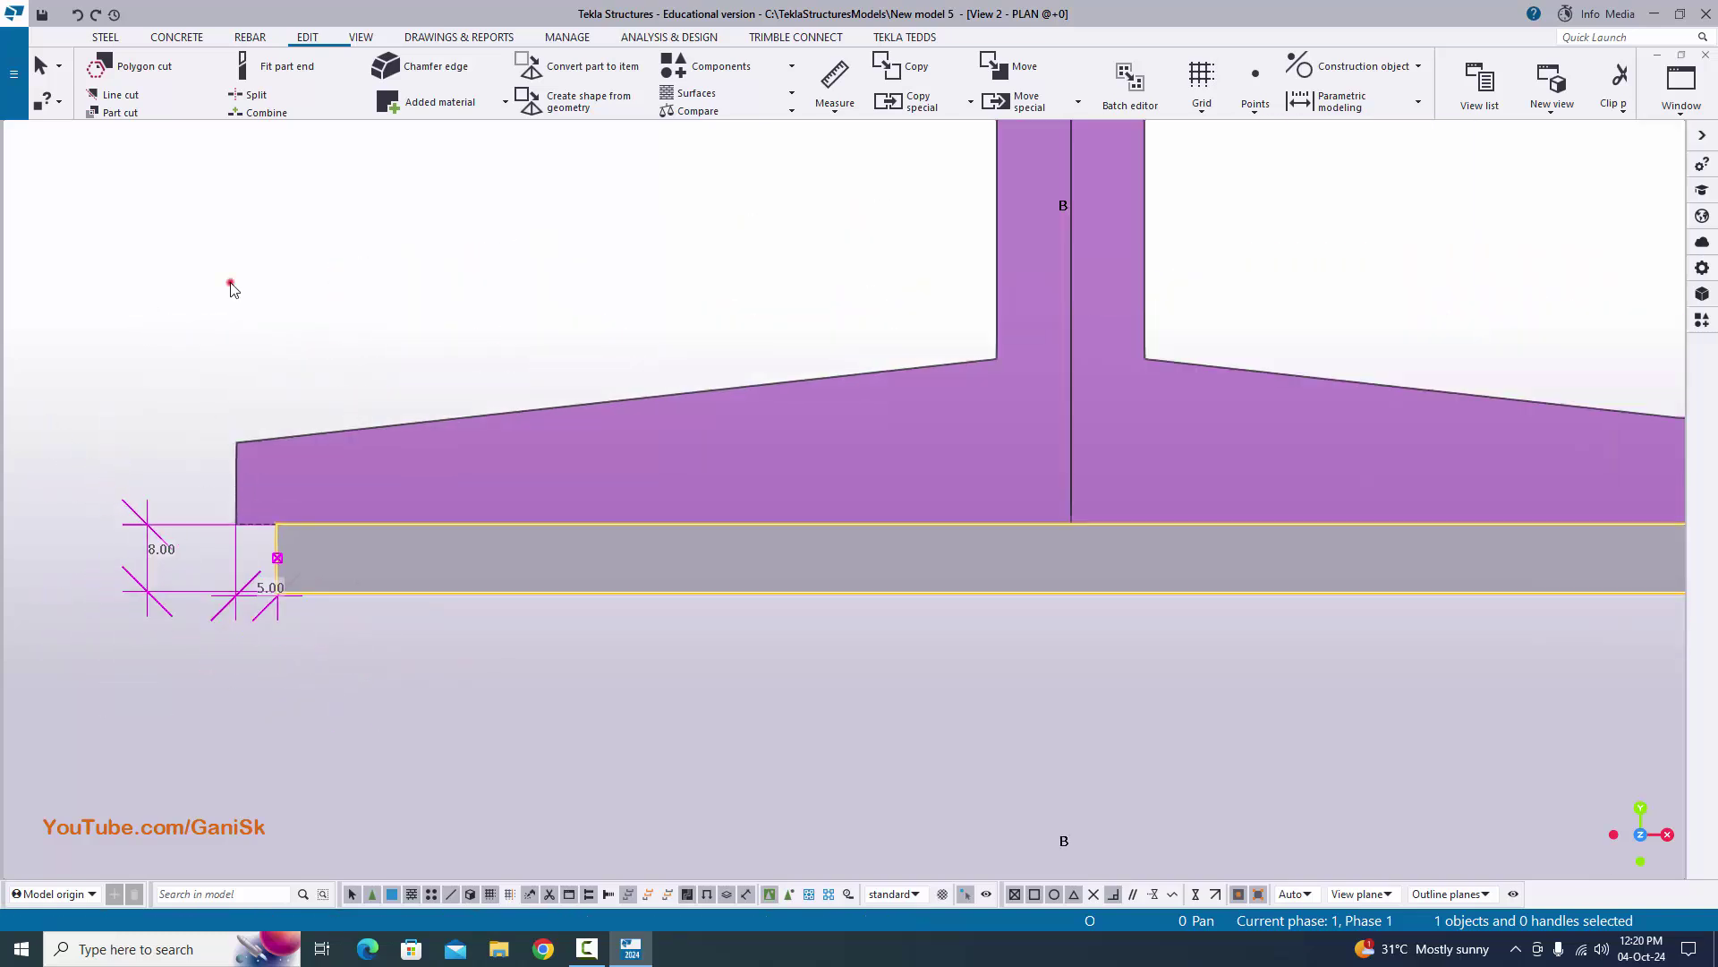
right_click(215, 232)
click(278, 335)
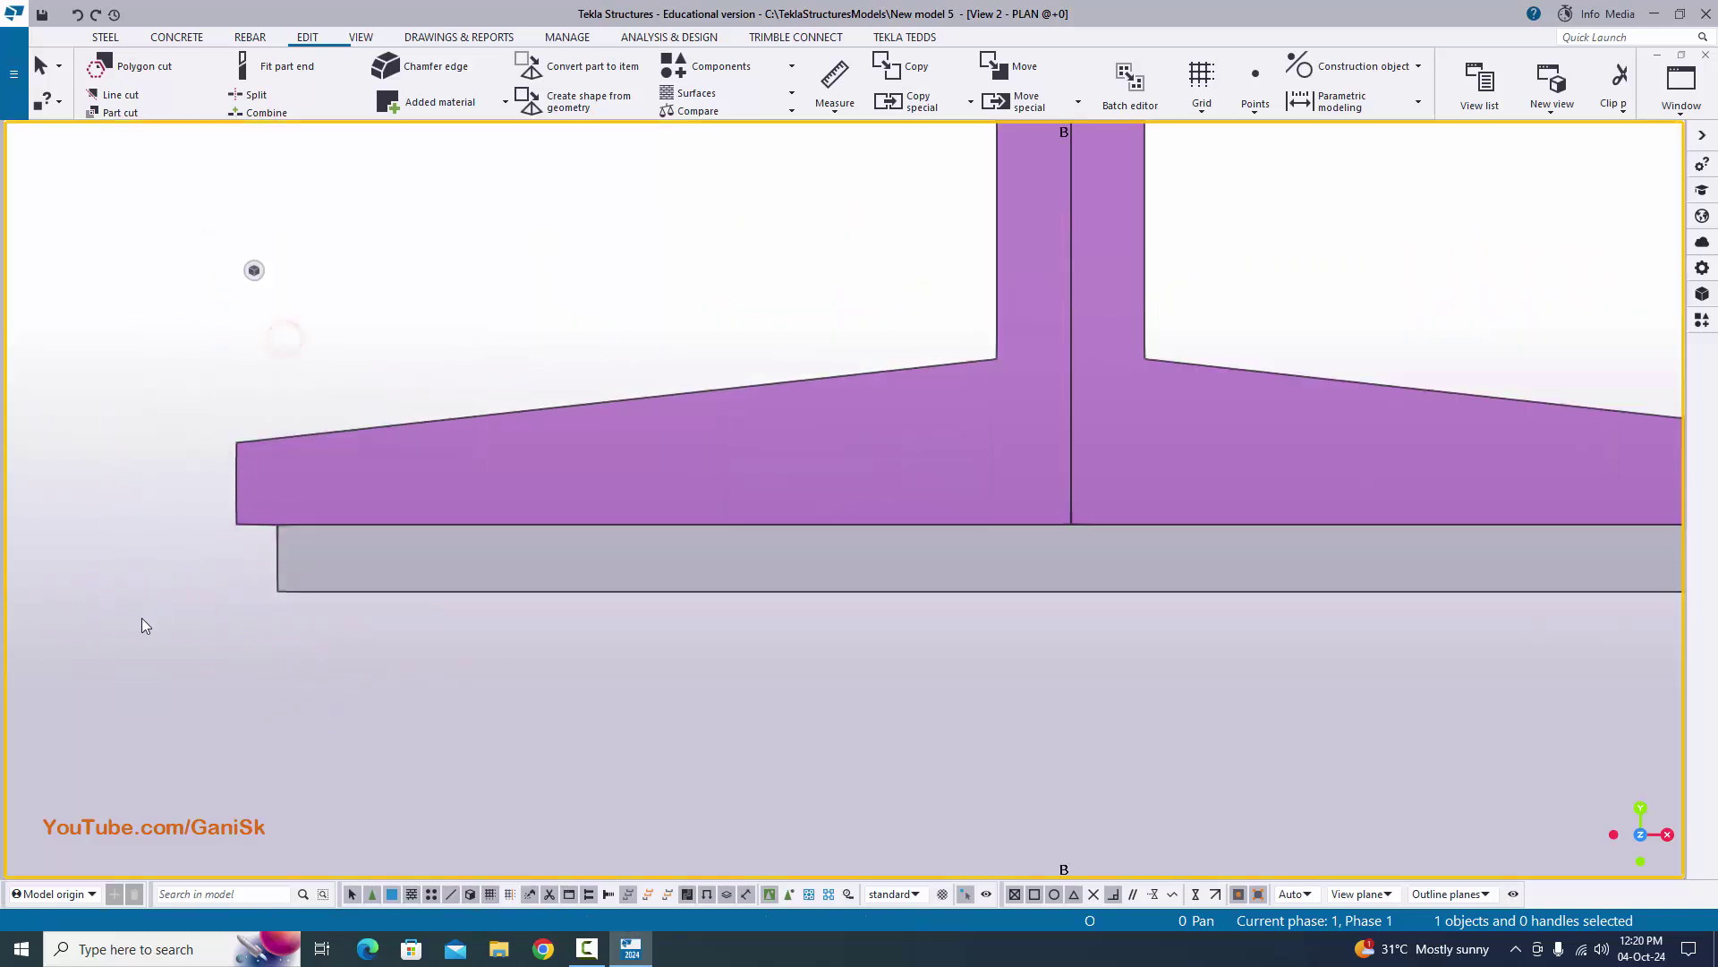
scroll(774, 523, down, 2)
scroll(1019, 555, down, 2)
scroll(978, 574, down, 5)
middle_drag(947, 590, 787, 687)
scroll(828, 687, up, 3)
scroll(707, 636, down, 3)
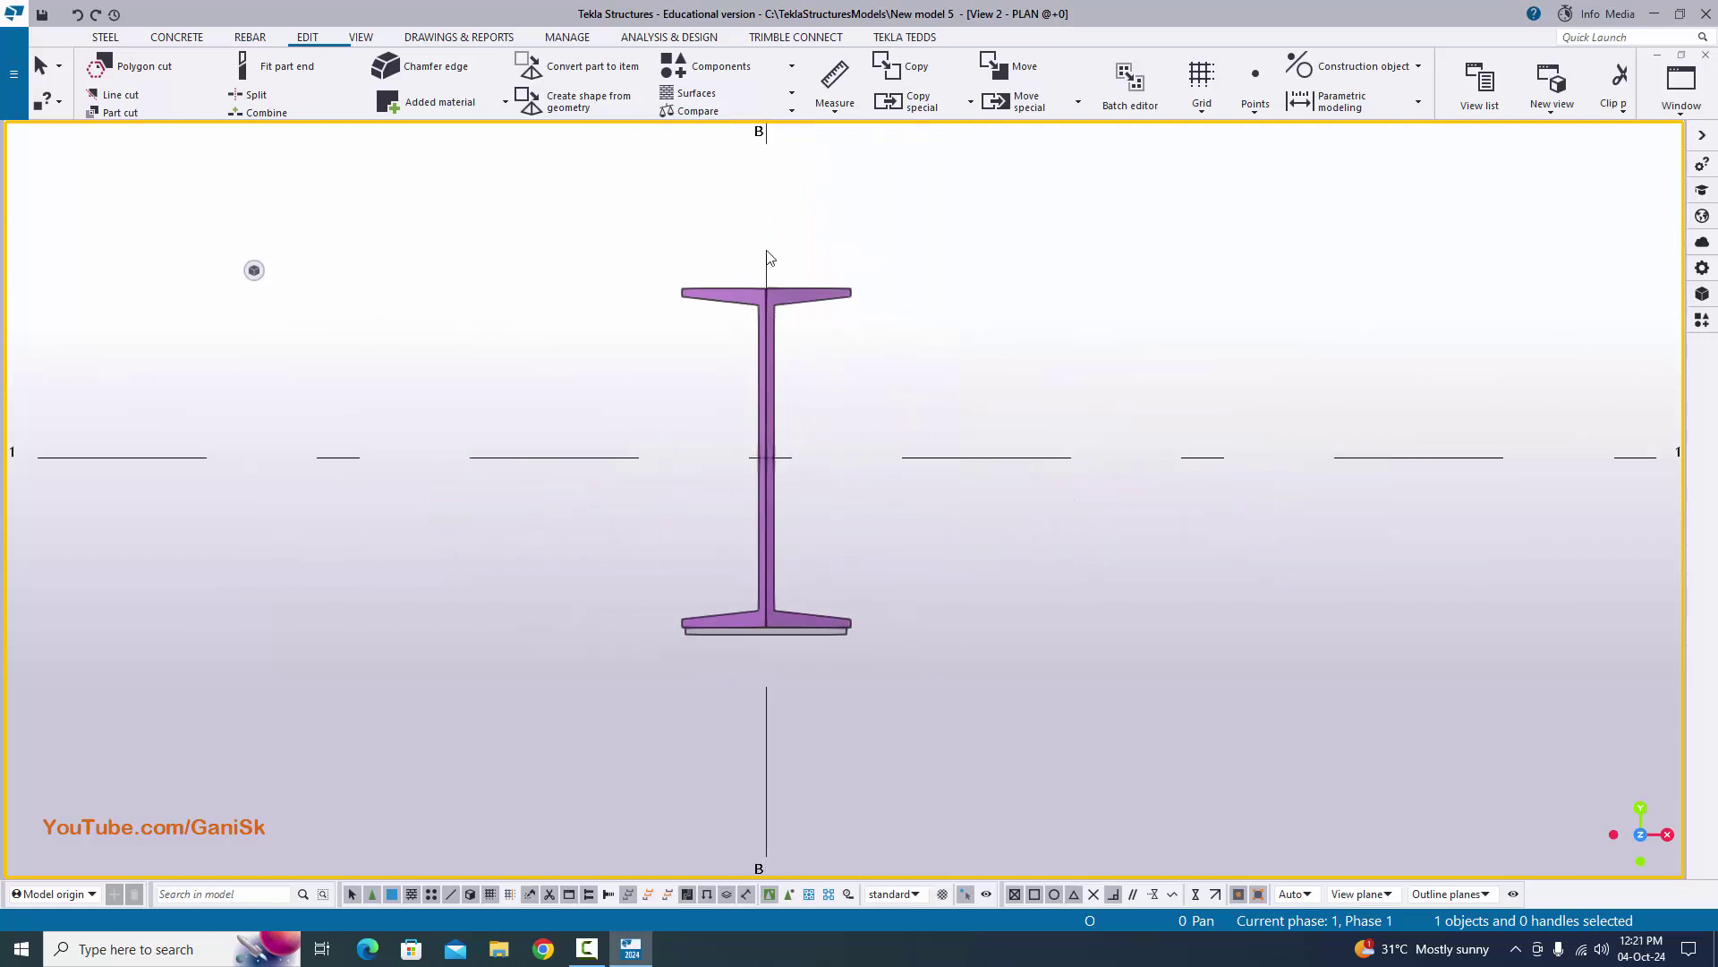
scroll(813, 614, up, 2)
scroll(812, 618, up, 2)
- Copy the bottom PLT8 batten plate corner-to-corner onto the top flange's outer face
click(817, 623)
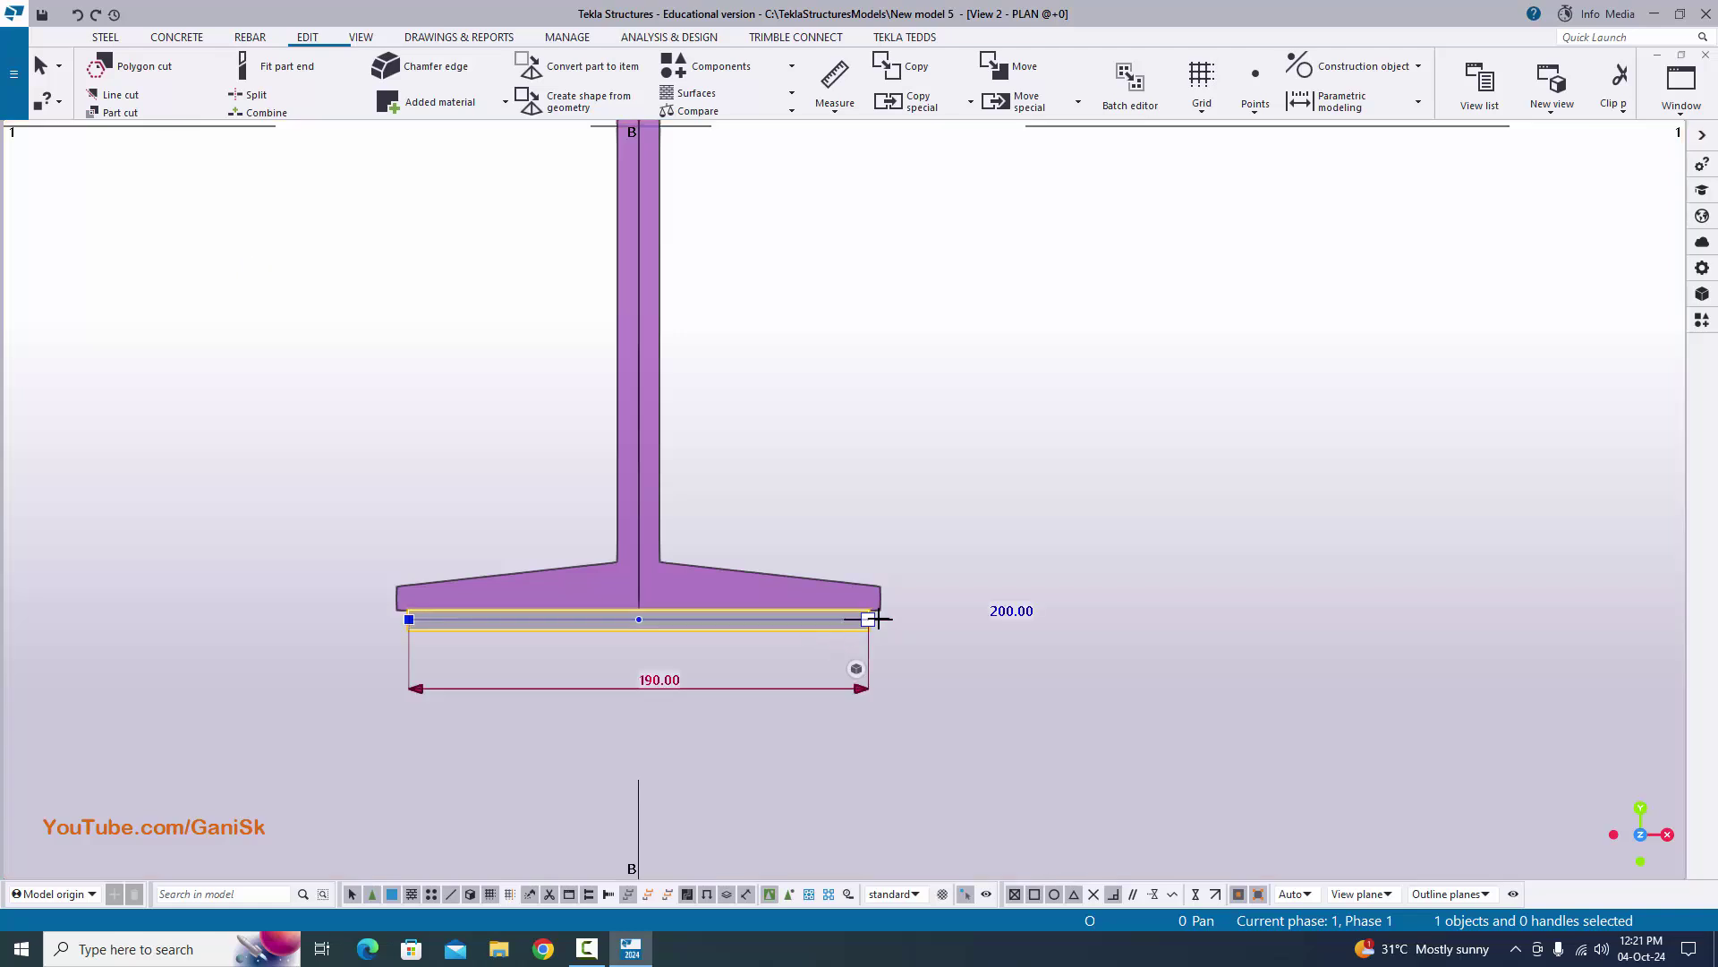
right_click(962, 523)
click(1034, 488)
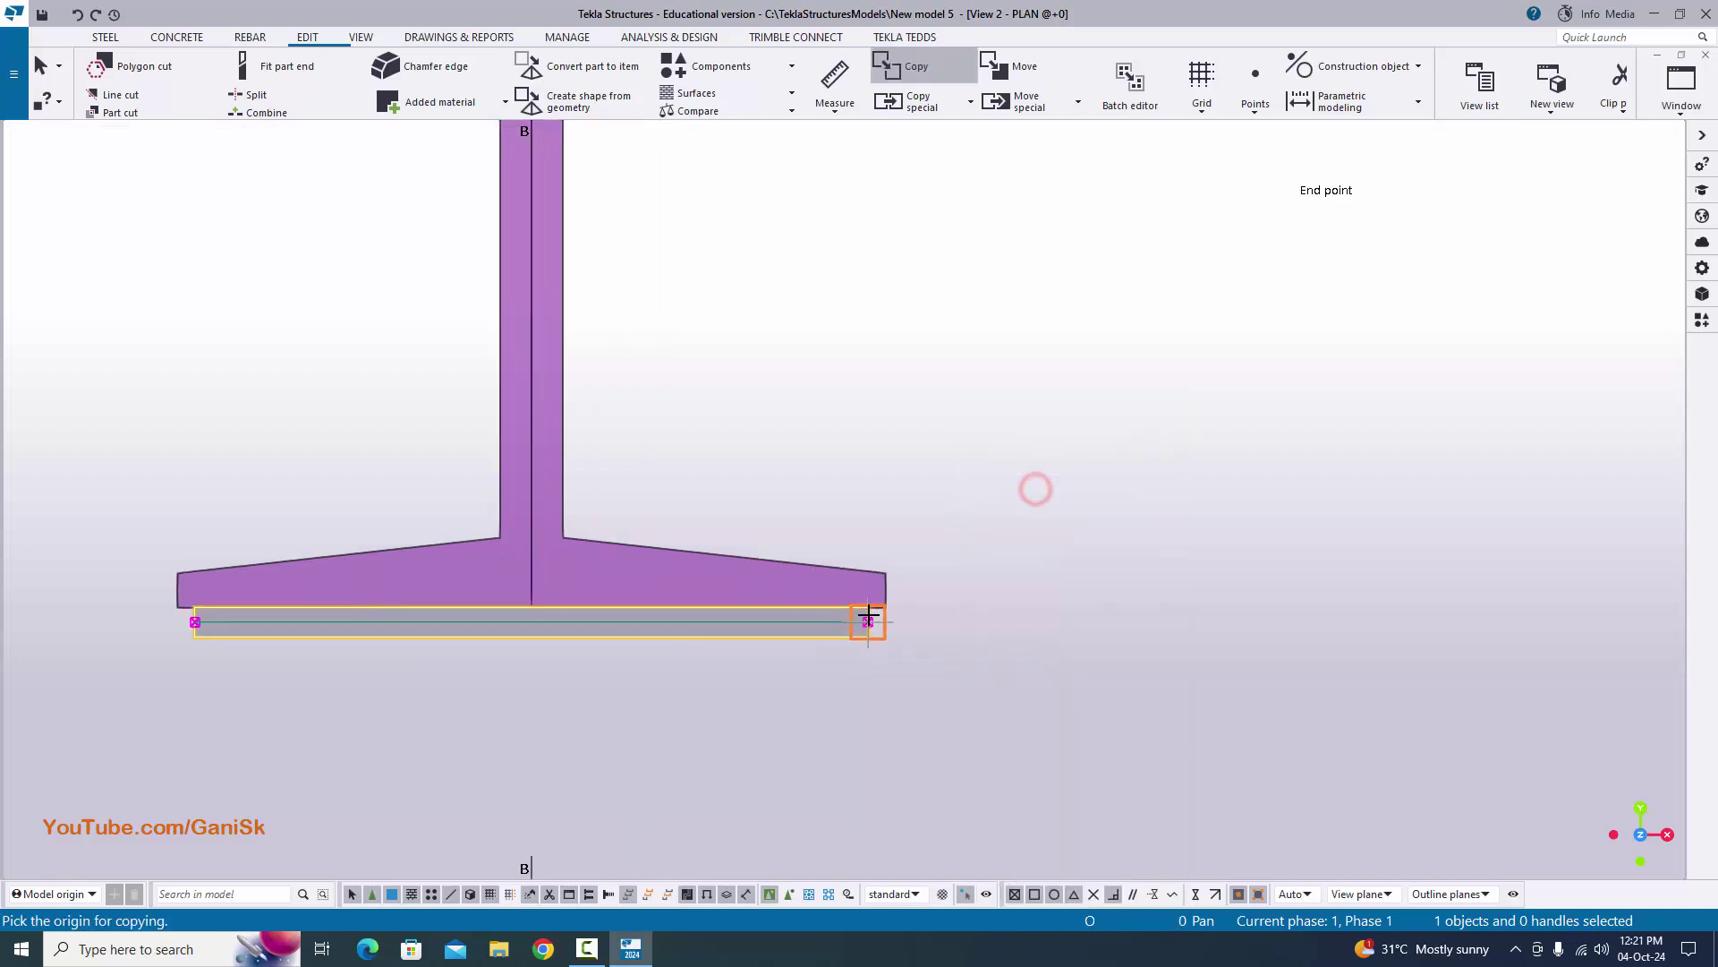
scroll(867, 615, up, 6)
click(865, 654)
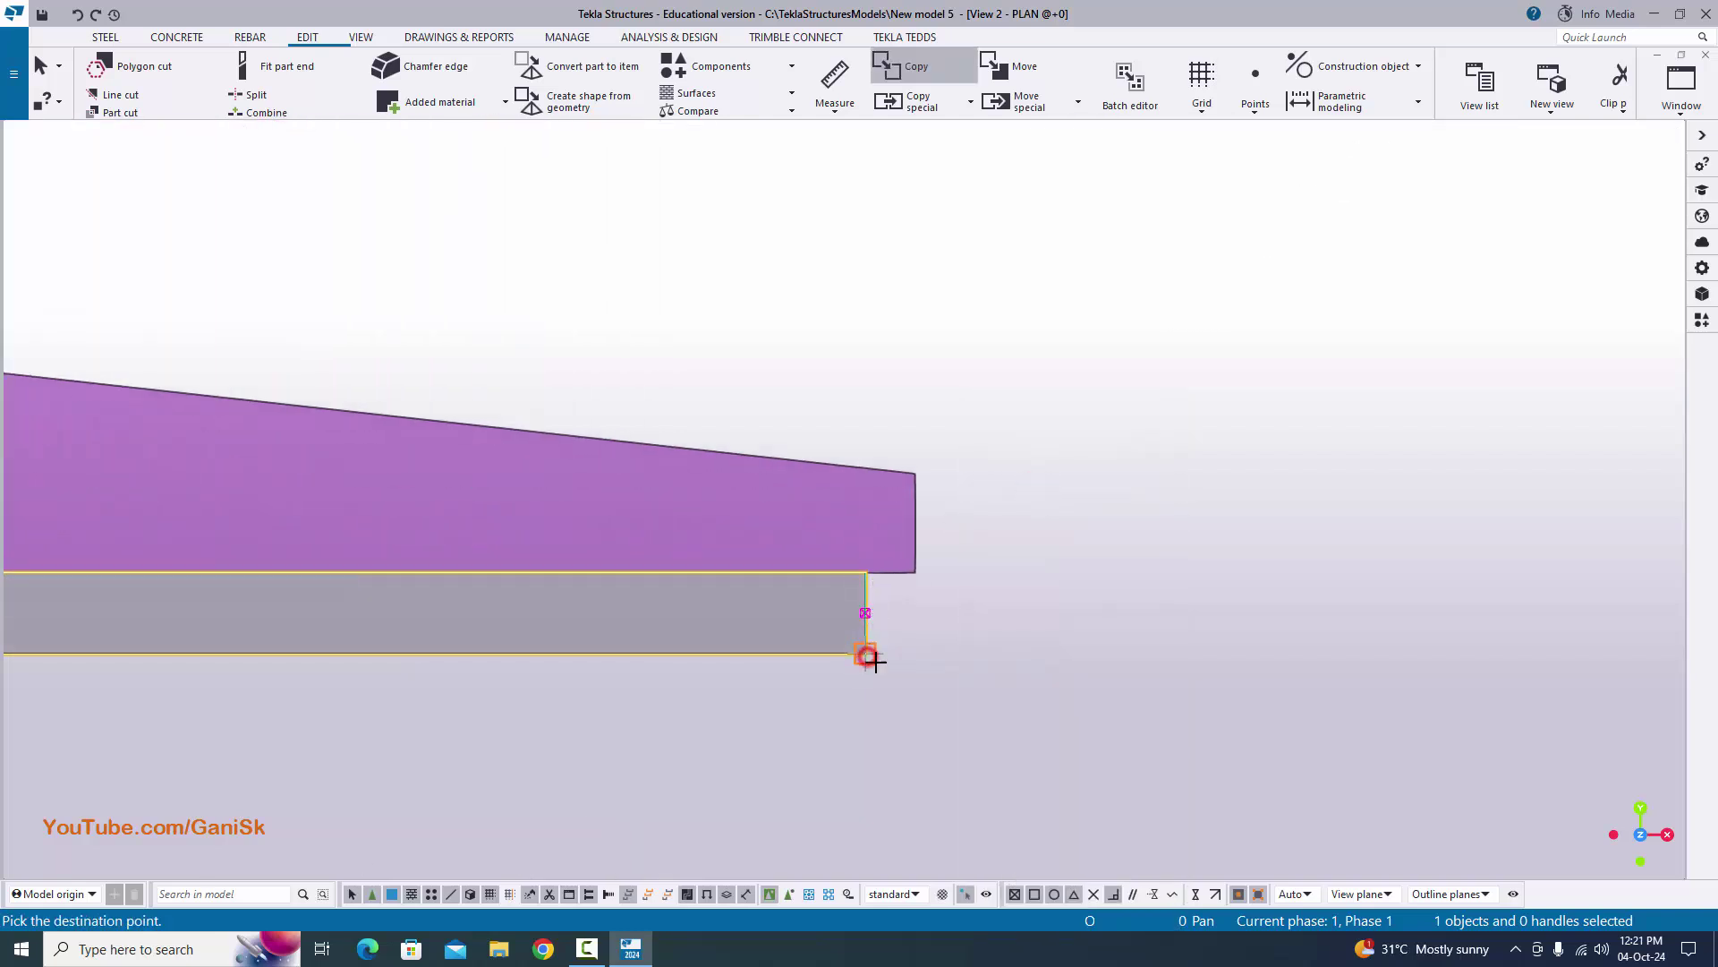
scroll(866, 654, down, 6)
middle_drag(852, 544, 806, 645)
scroll(803, 645, up, 2)
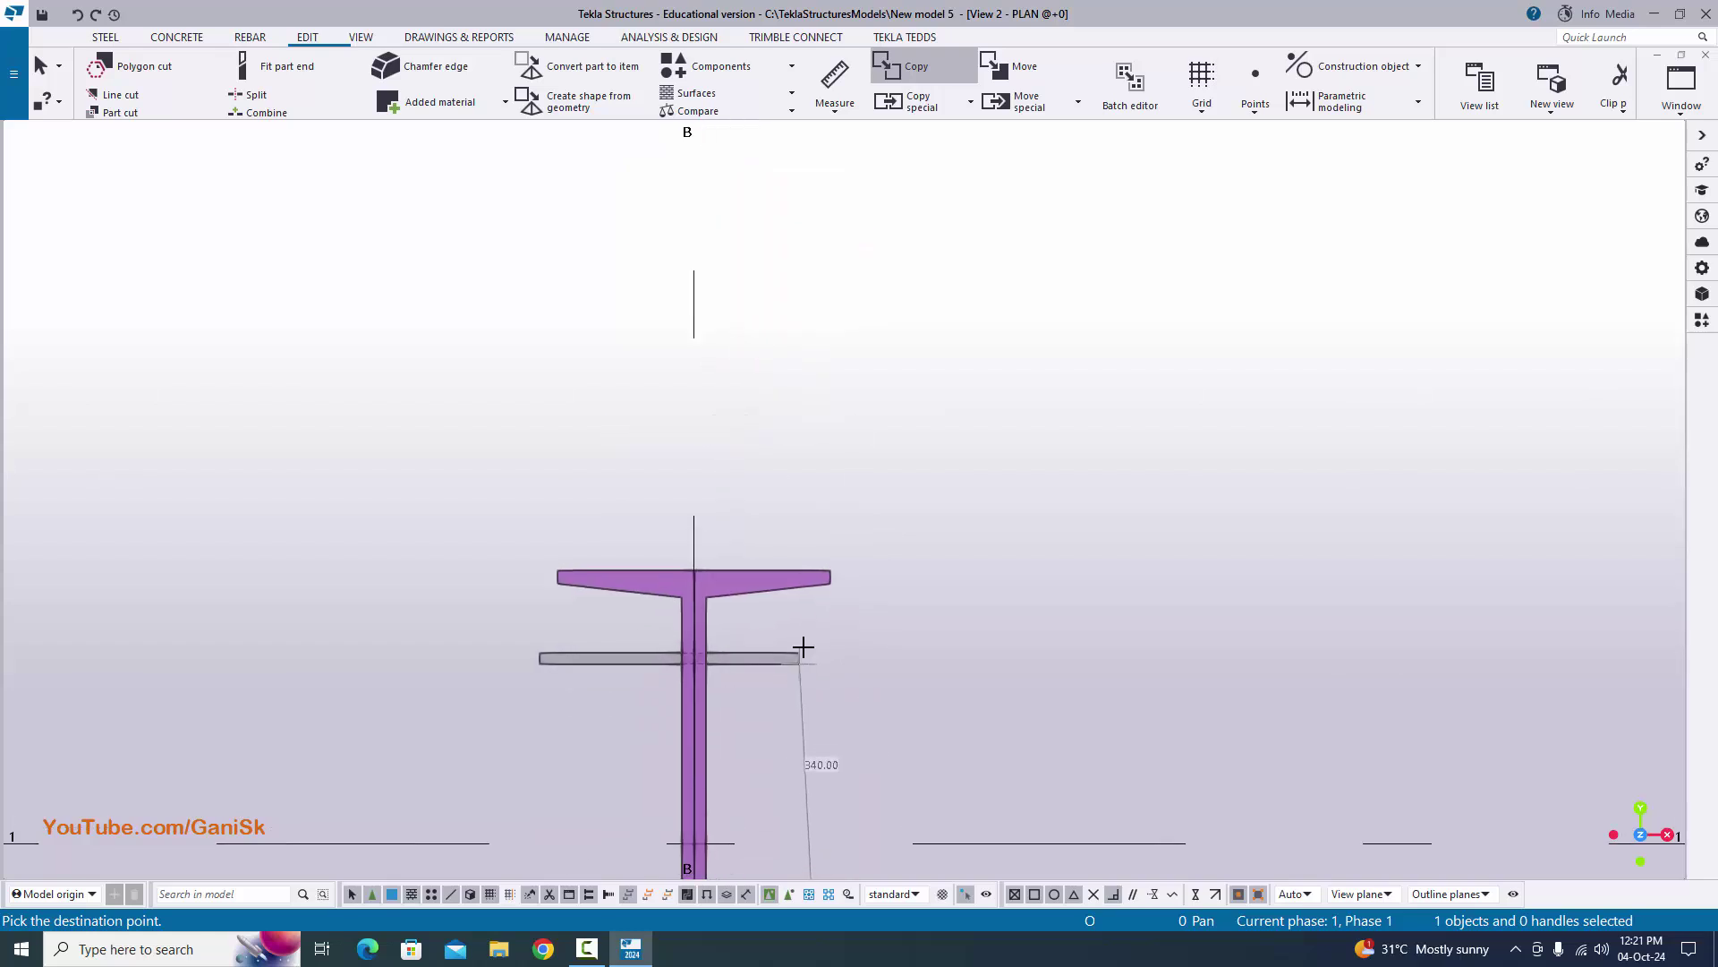
scroll(814, 566, up, 1)
scroll(816, 564, up, 2)
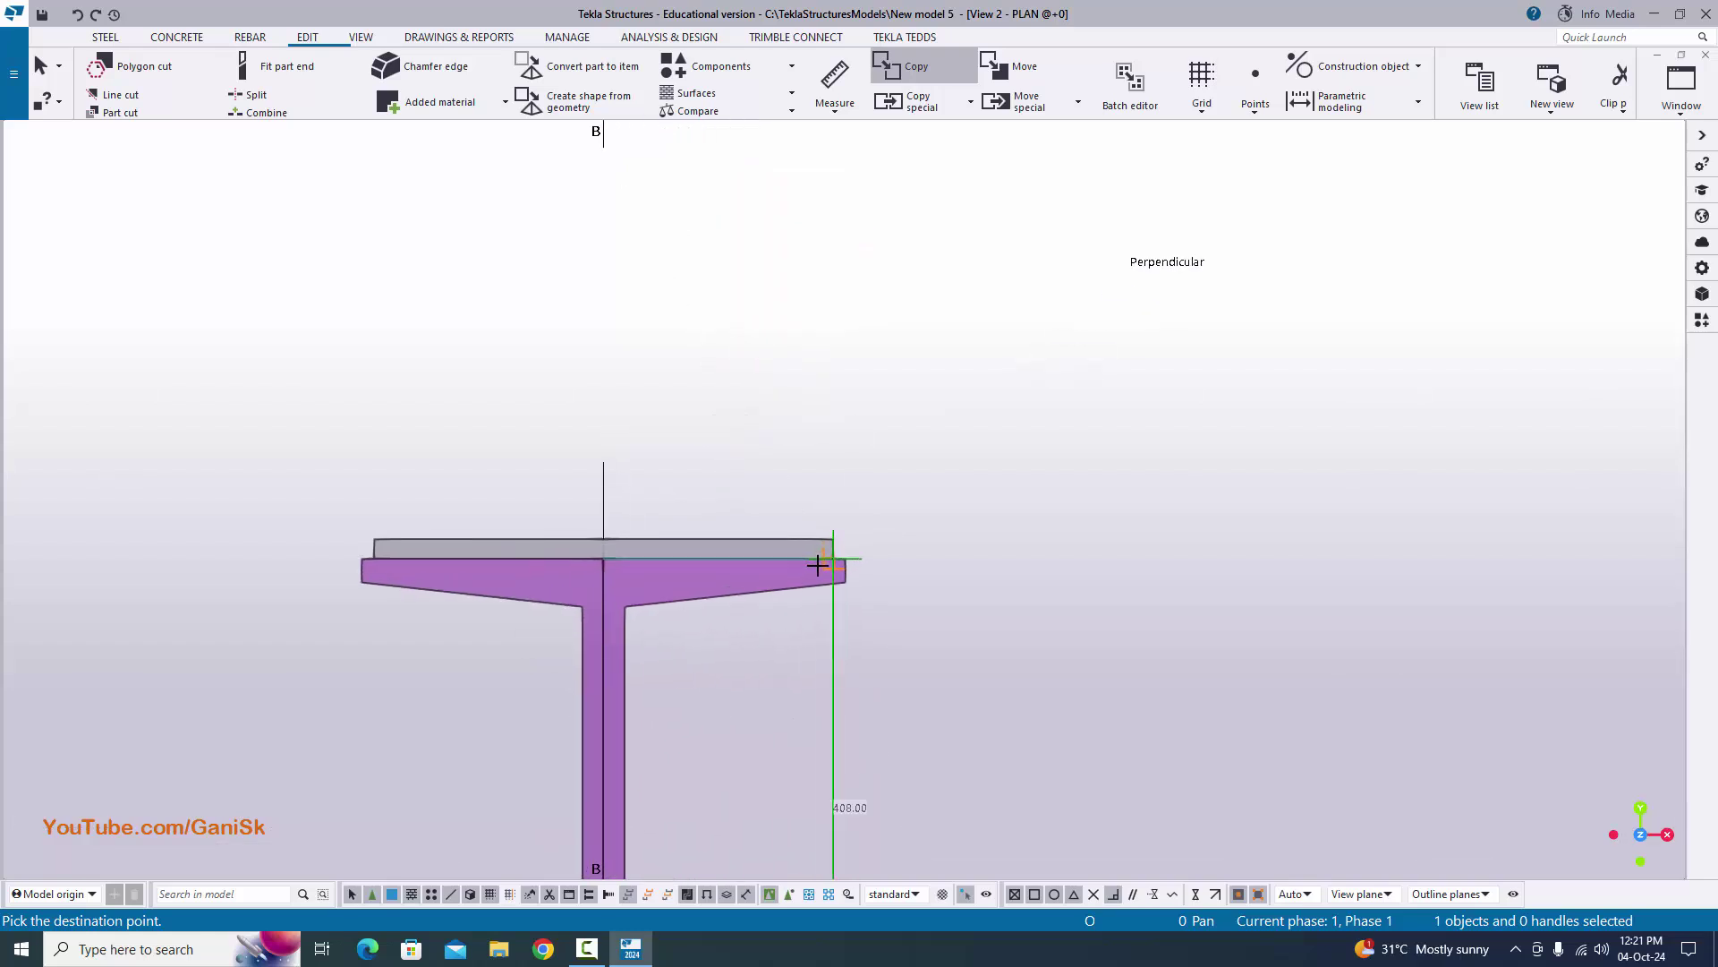
click(829, 563)
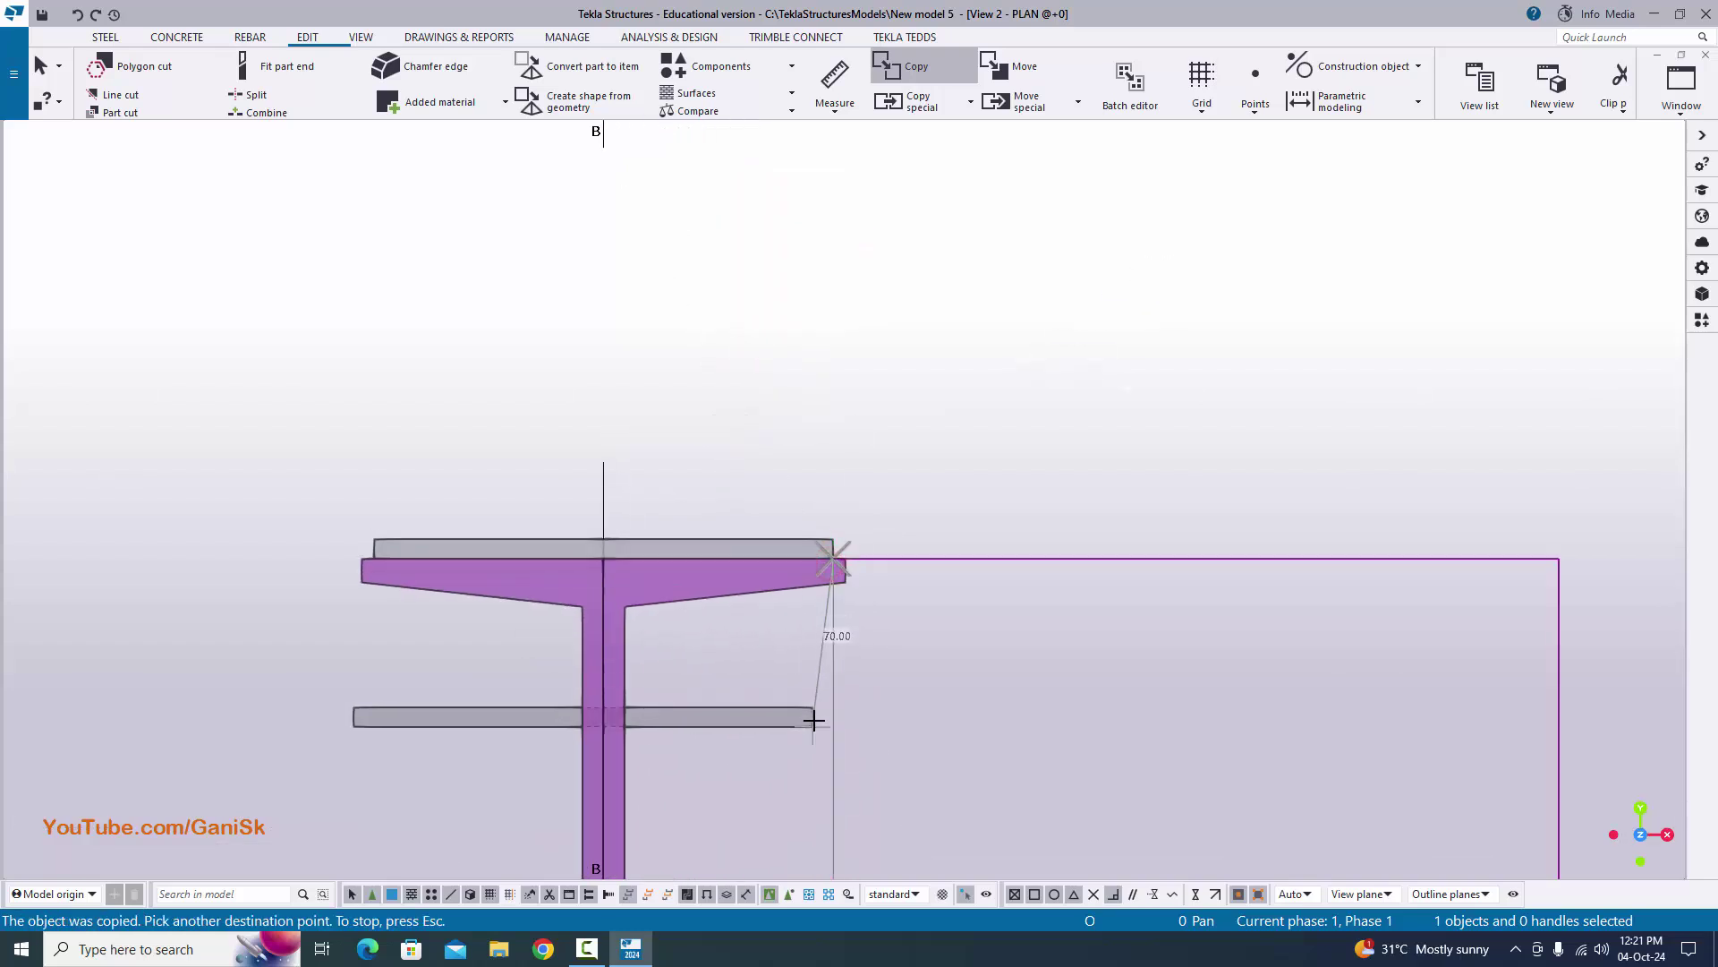
right_click(951, 347)
click(981, 372)
scroll(776, 562, up, 1)
scroll(776, 562, down, 2)
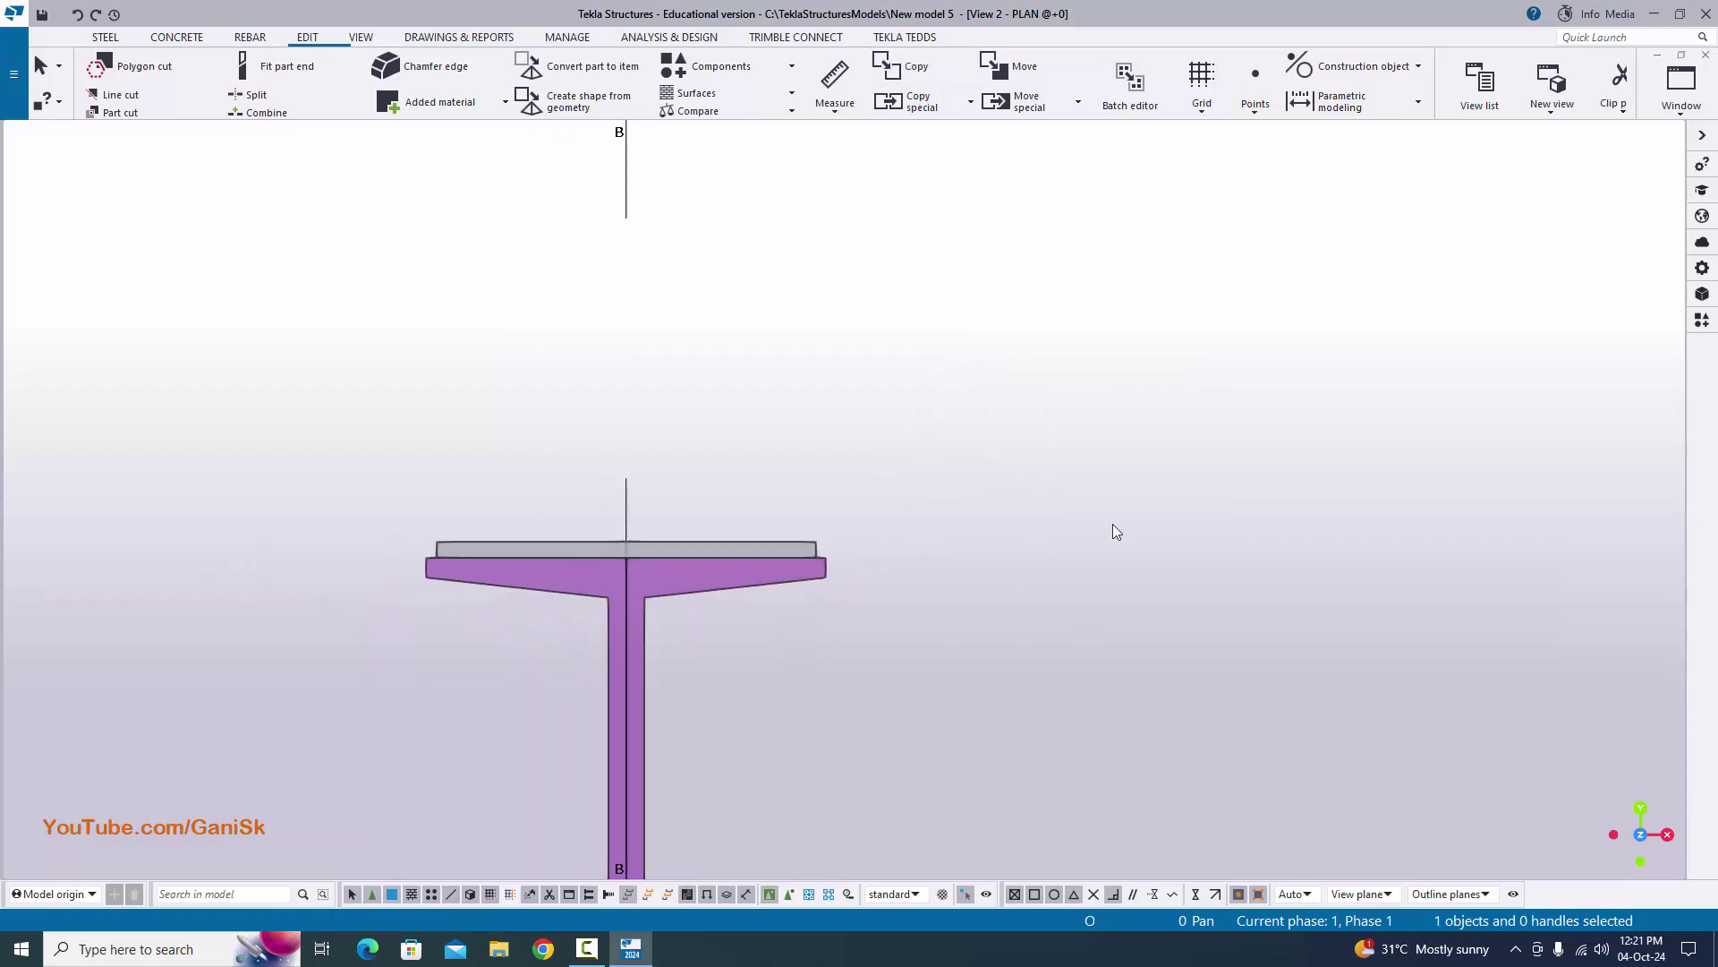
scroll(1164, 515, down, 1)
- Switch to View 1 - 3d and zoom in on the column
click(1682, 106)
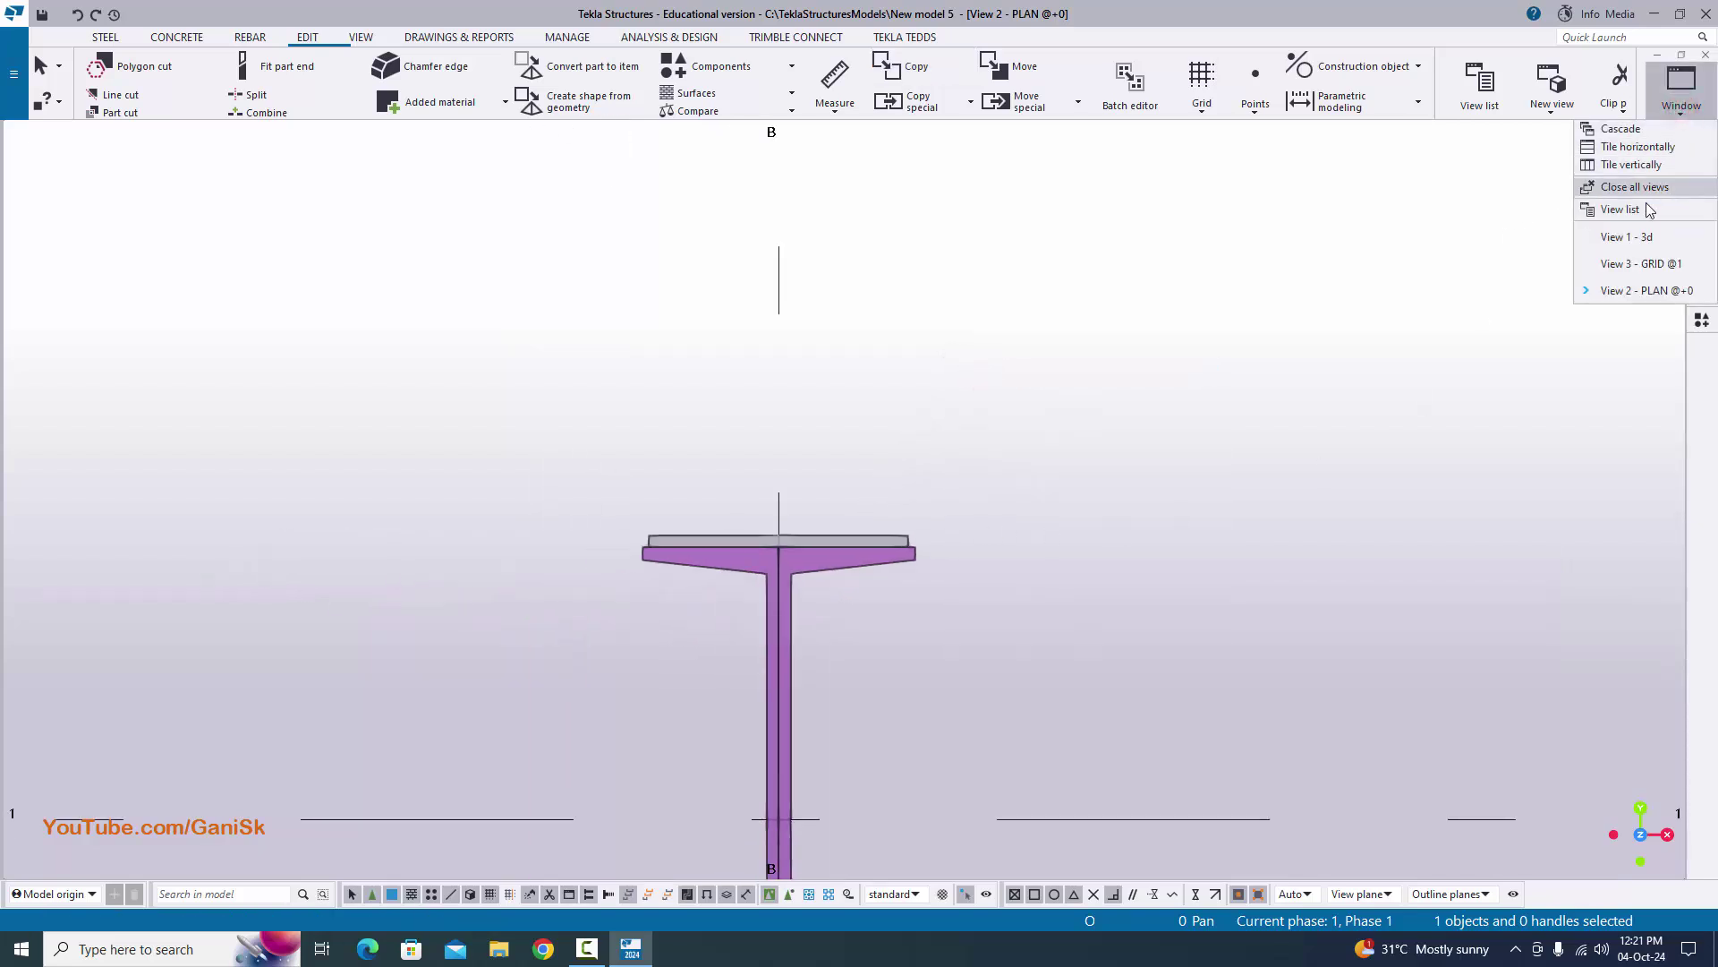
click(1651, 238)
scroll(916, 496, up, 6)
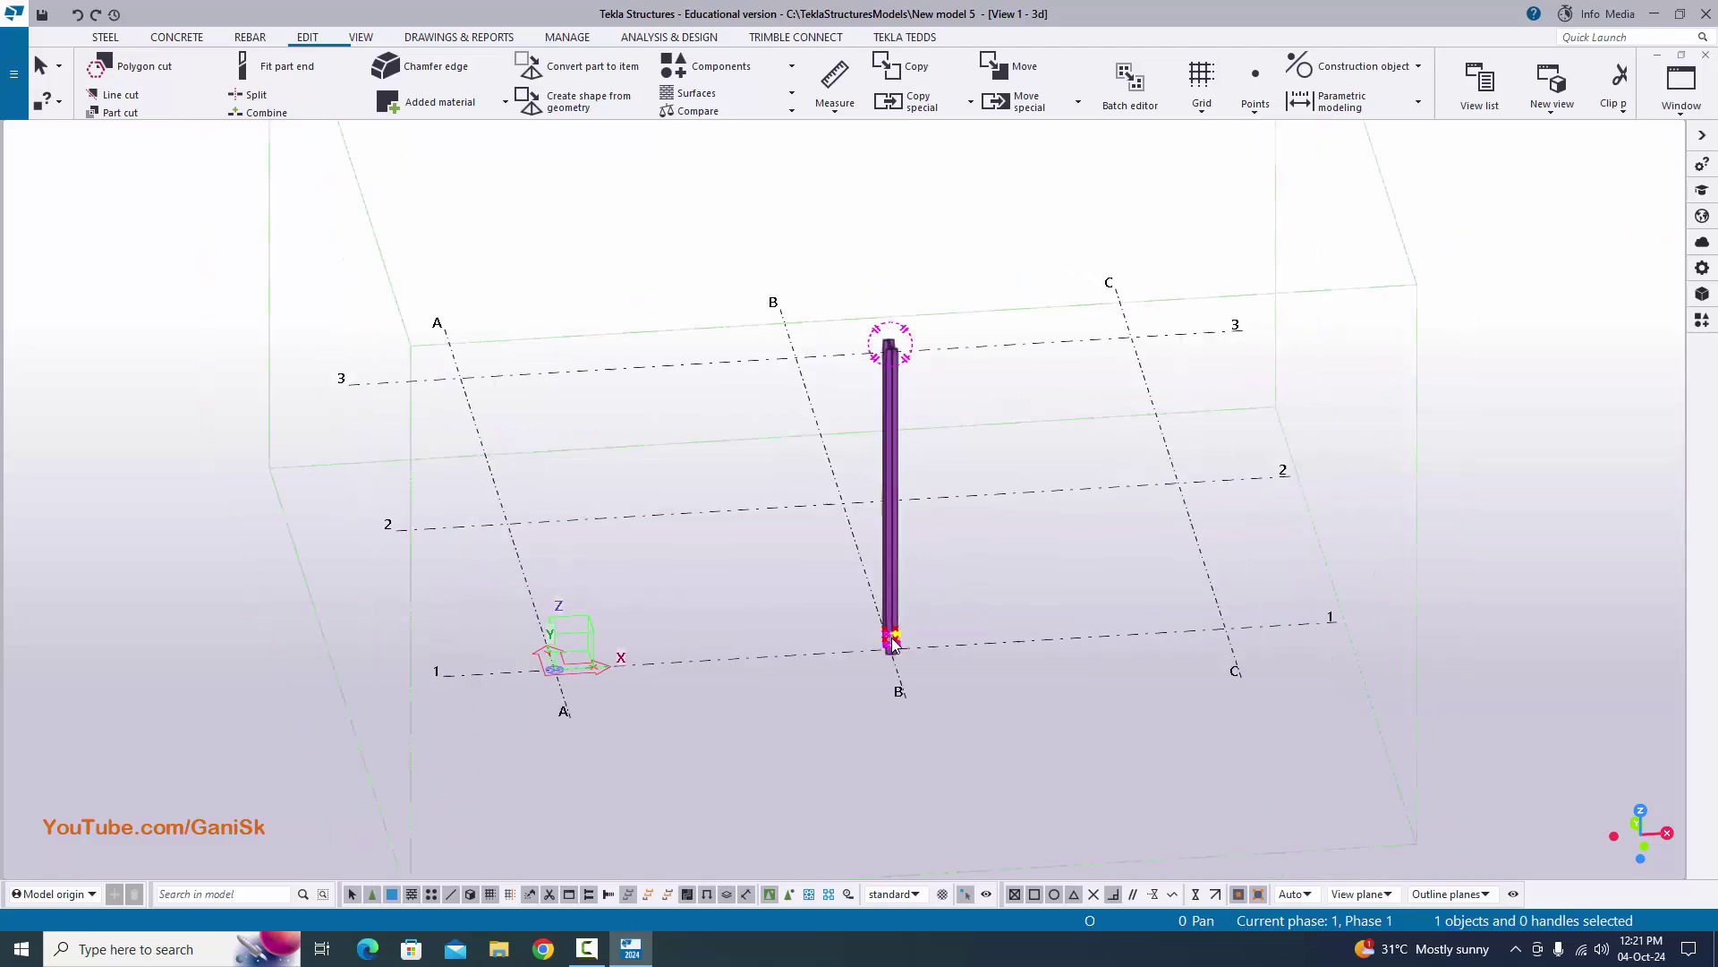
scroll(886, 632, up, 5)
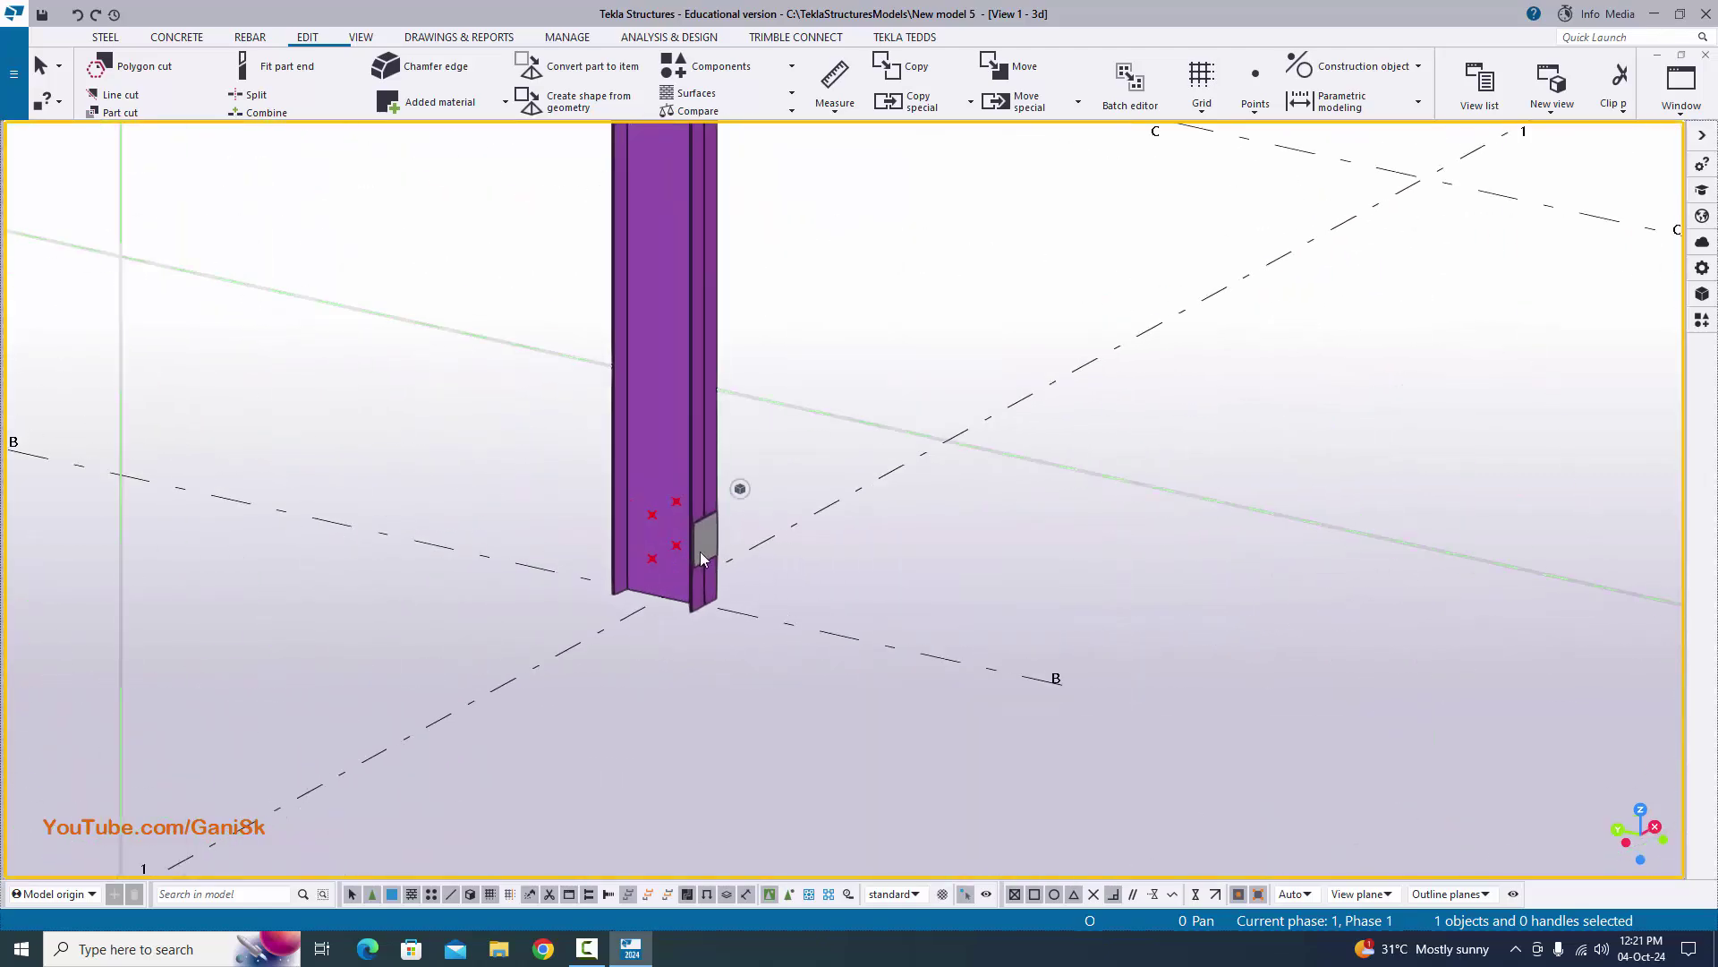
scroll(684, 522, up, 3)
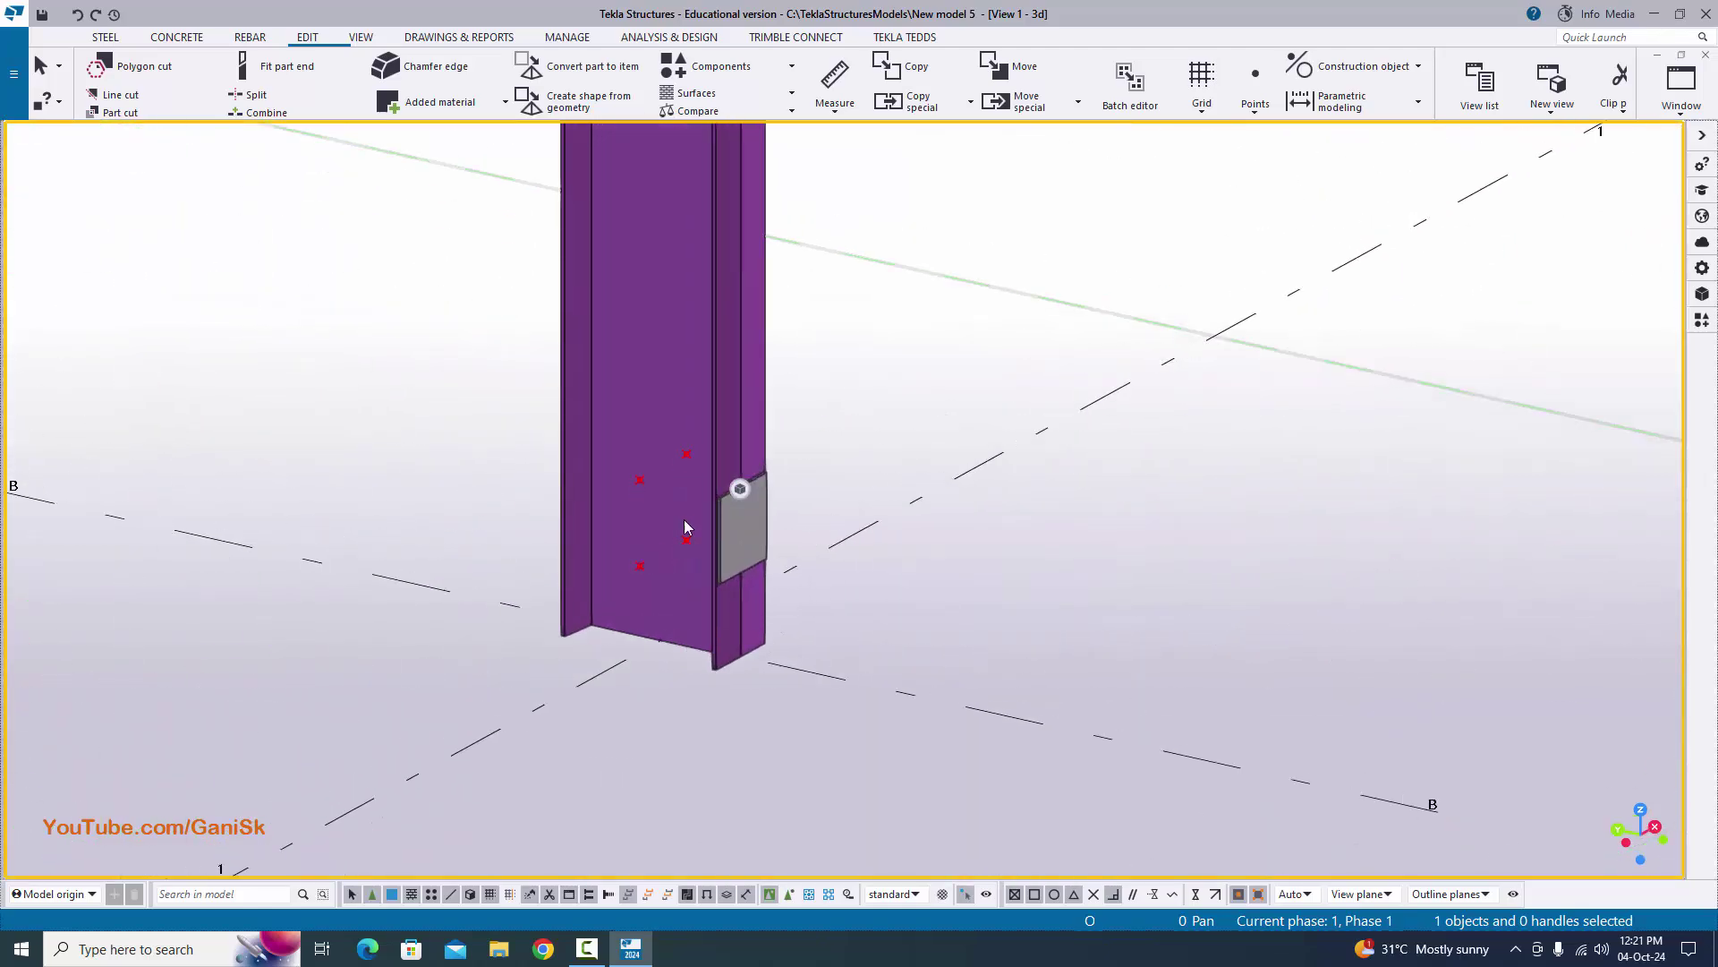
- Turn off Points in the 3D view's object display settings
double_click(874, 357)
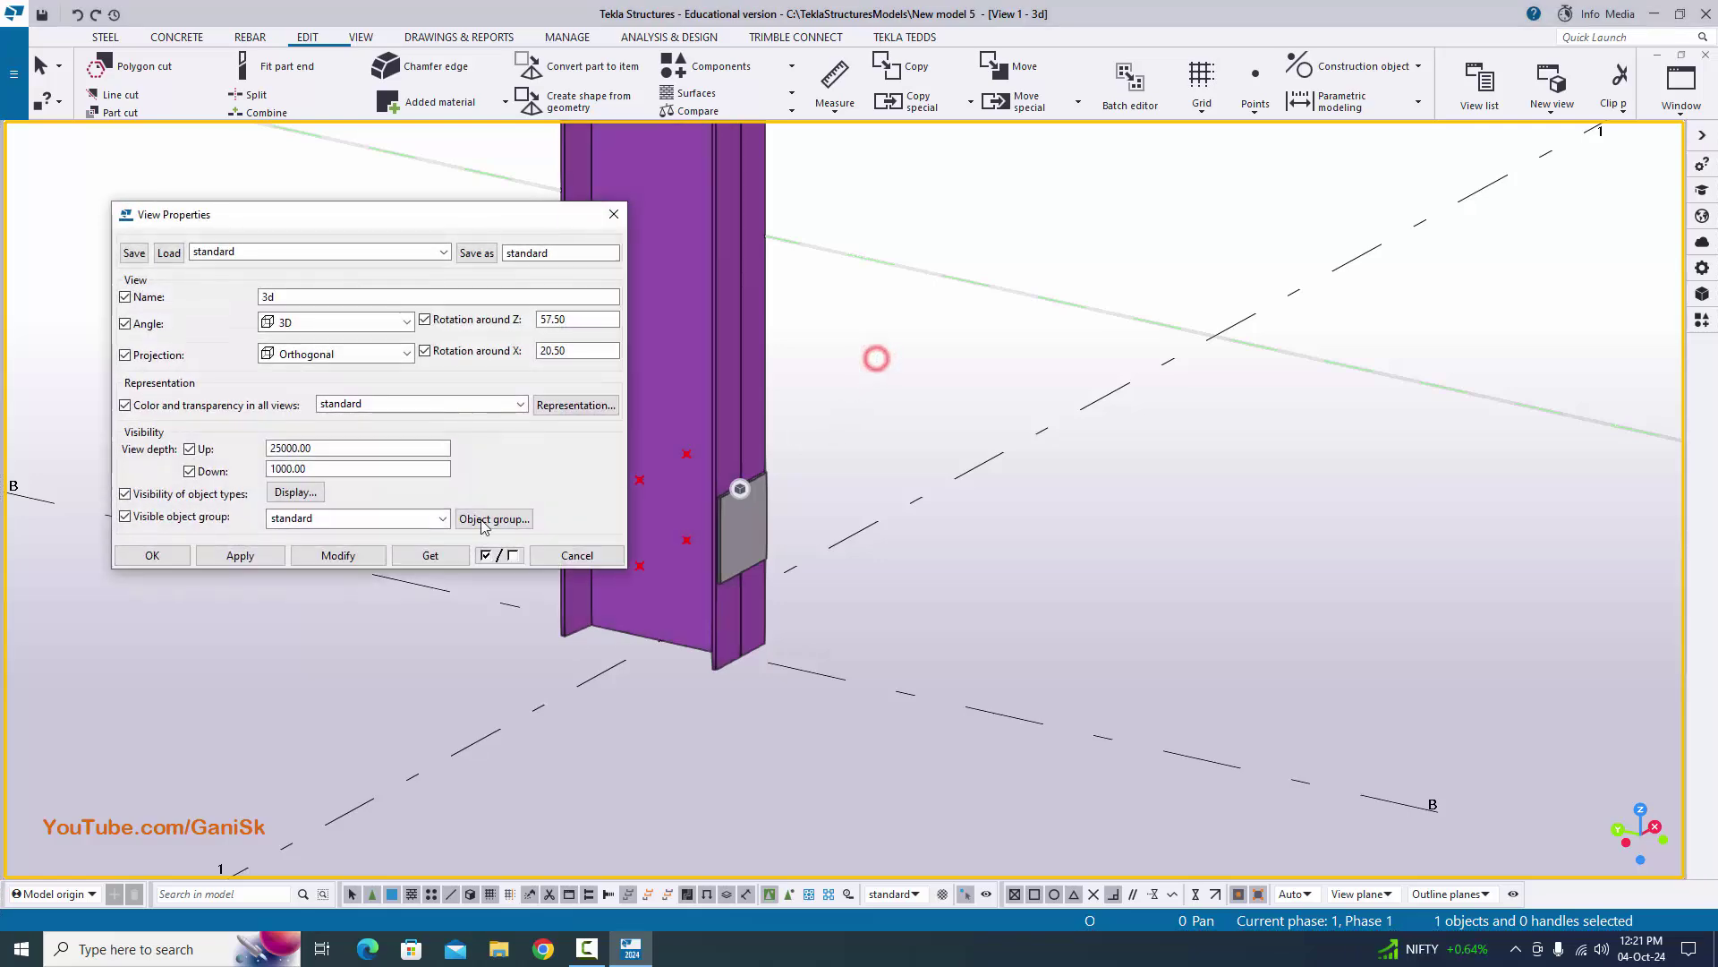
click(295, 492)
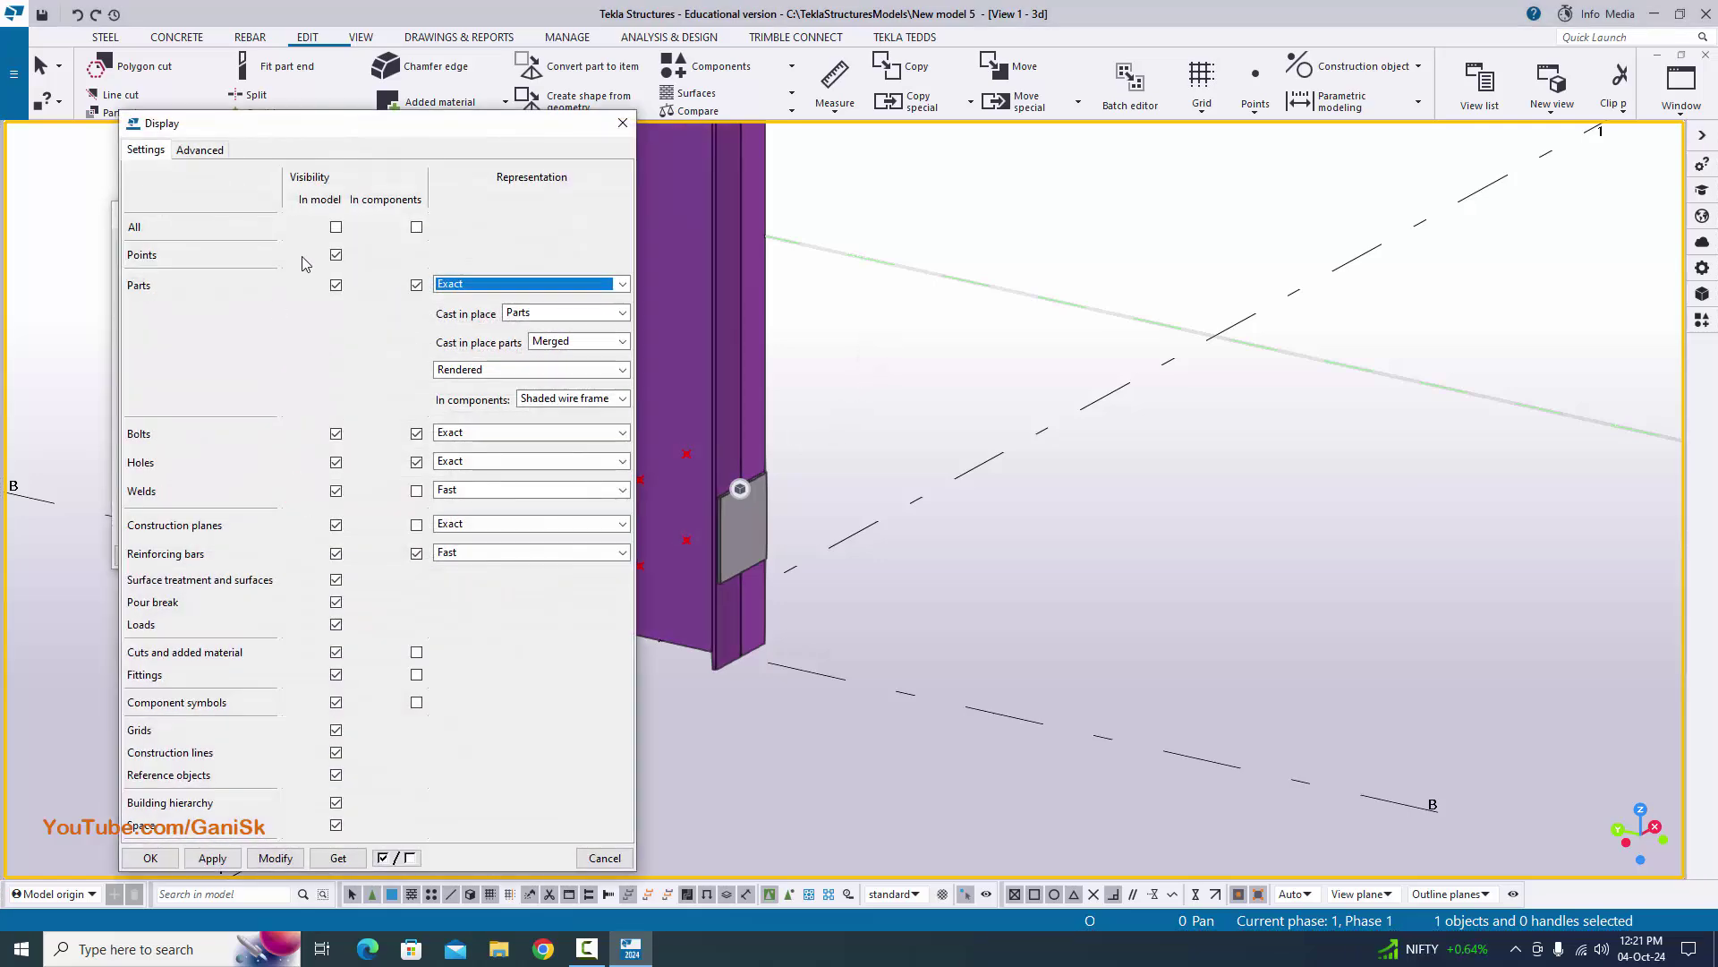
click(336, 256)
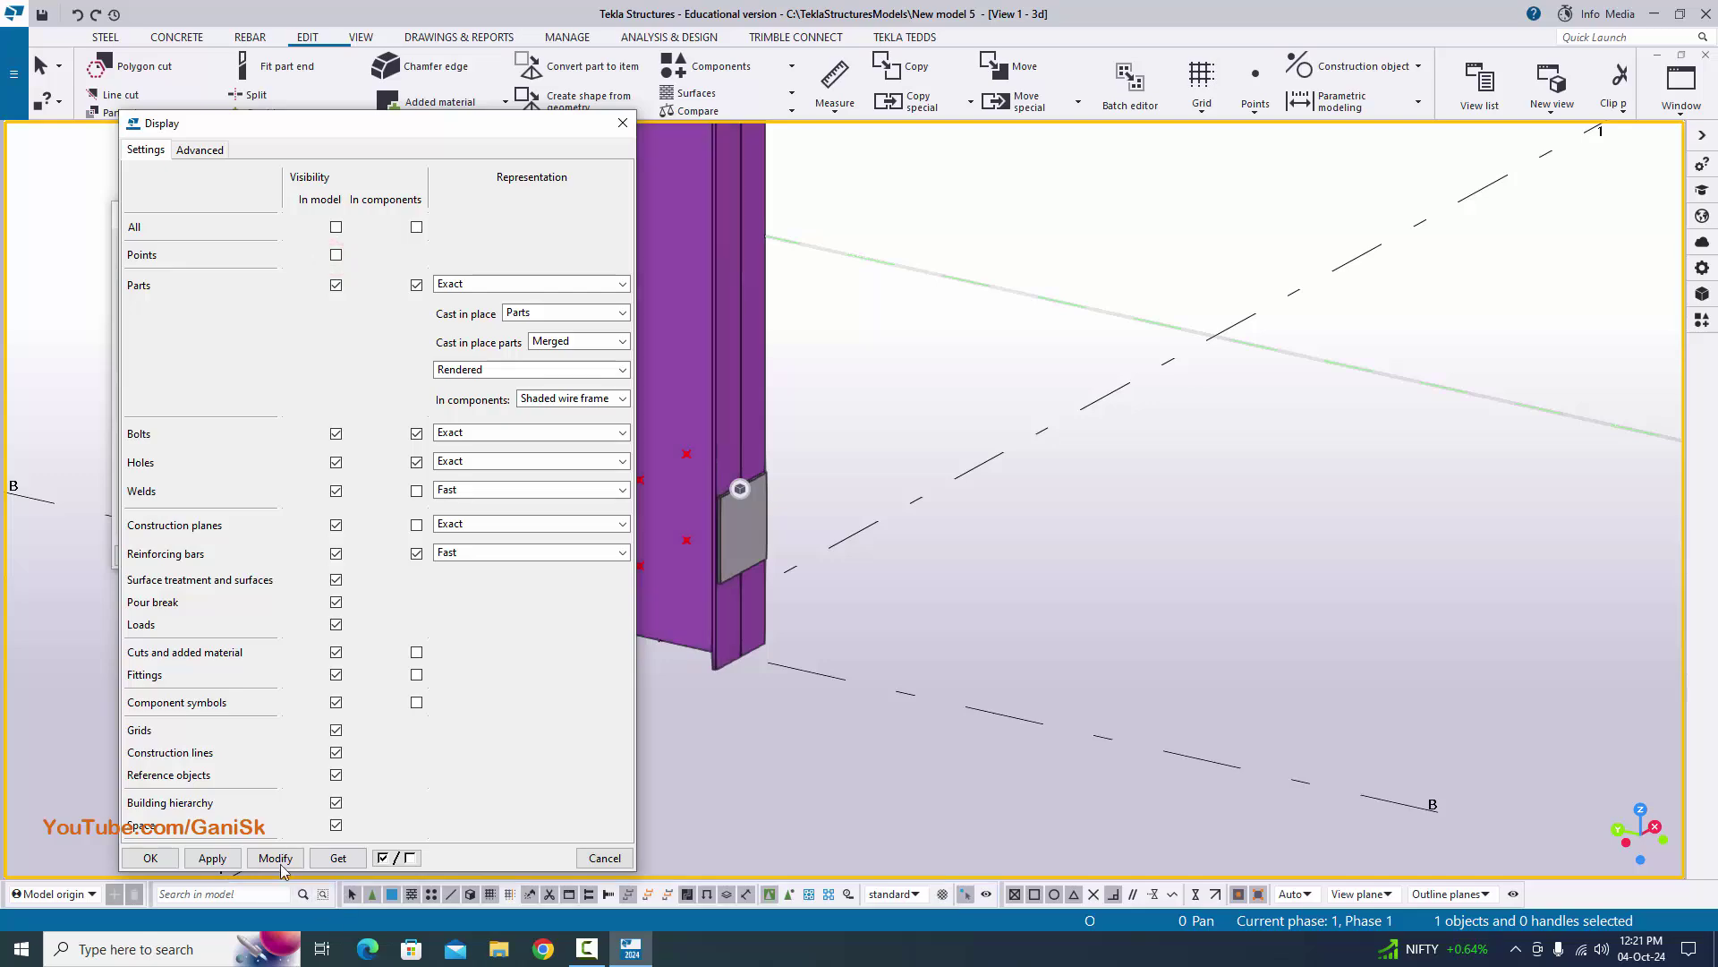
click(136, 859)
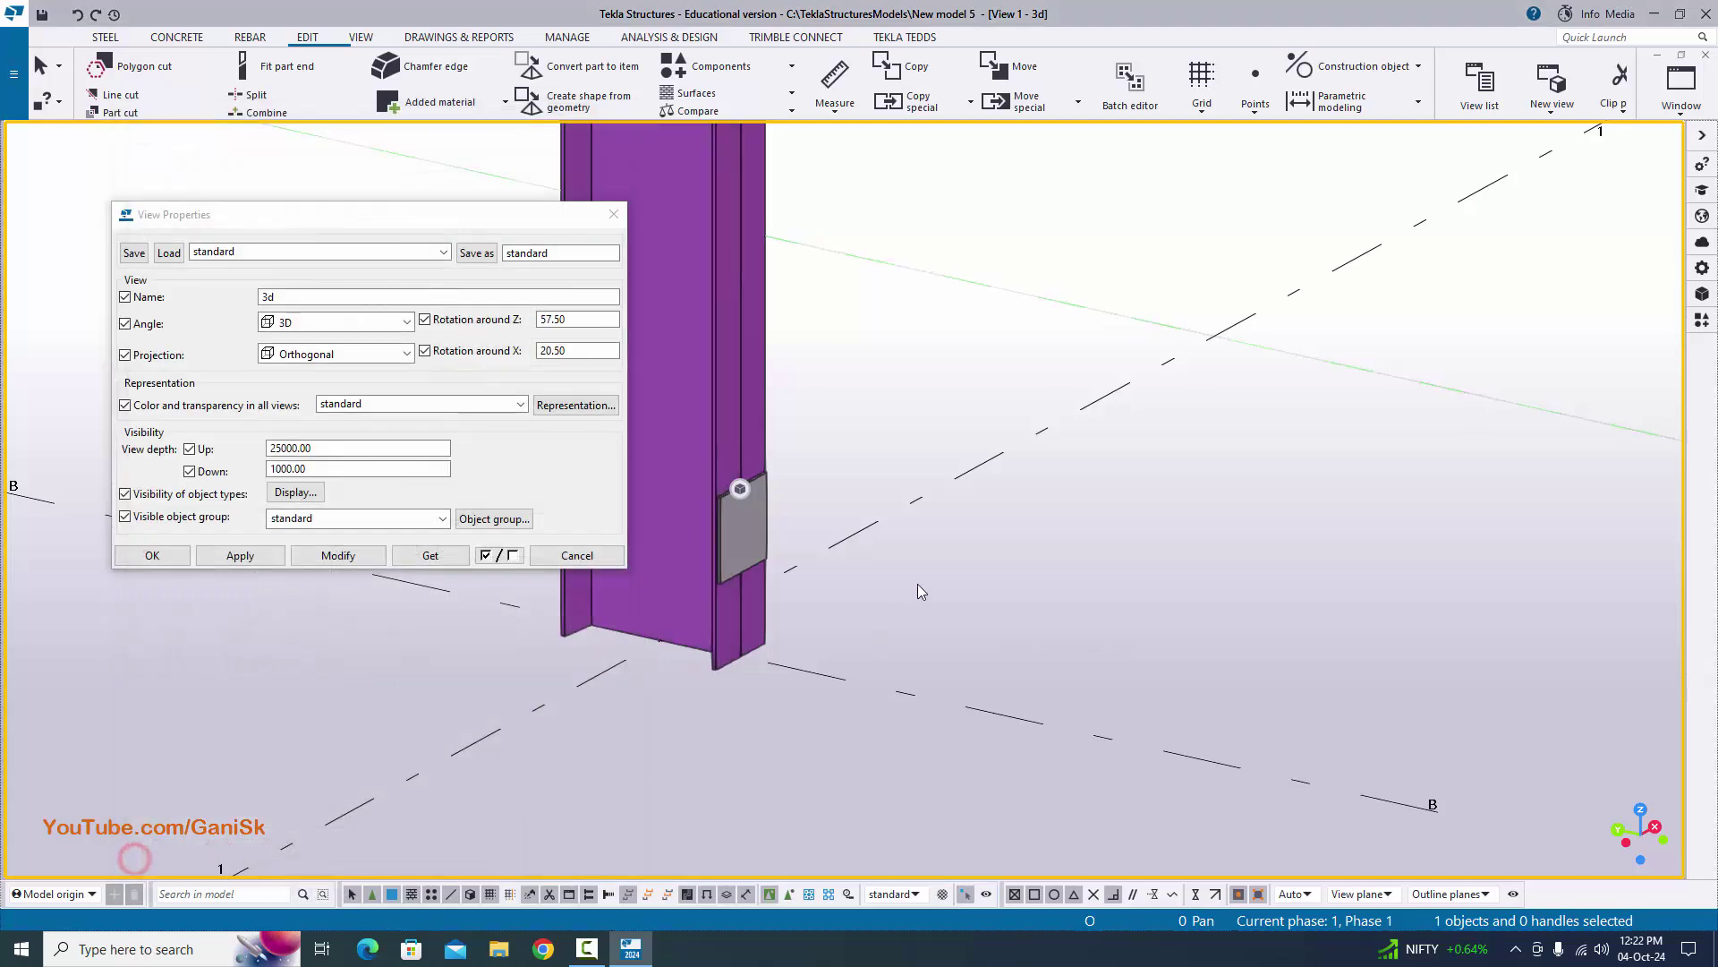
click(161, 550)
- Orbit around the column base and box-select both batten plates there
ctrl+middle_drag(618, 656, 728, 612)
scroll(726, 607, down, 8)
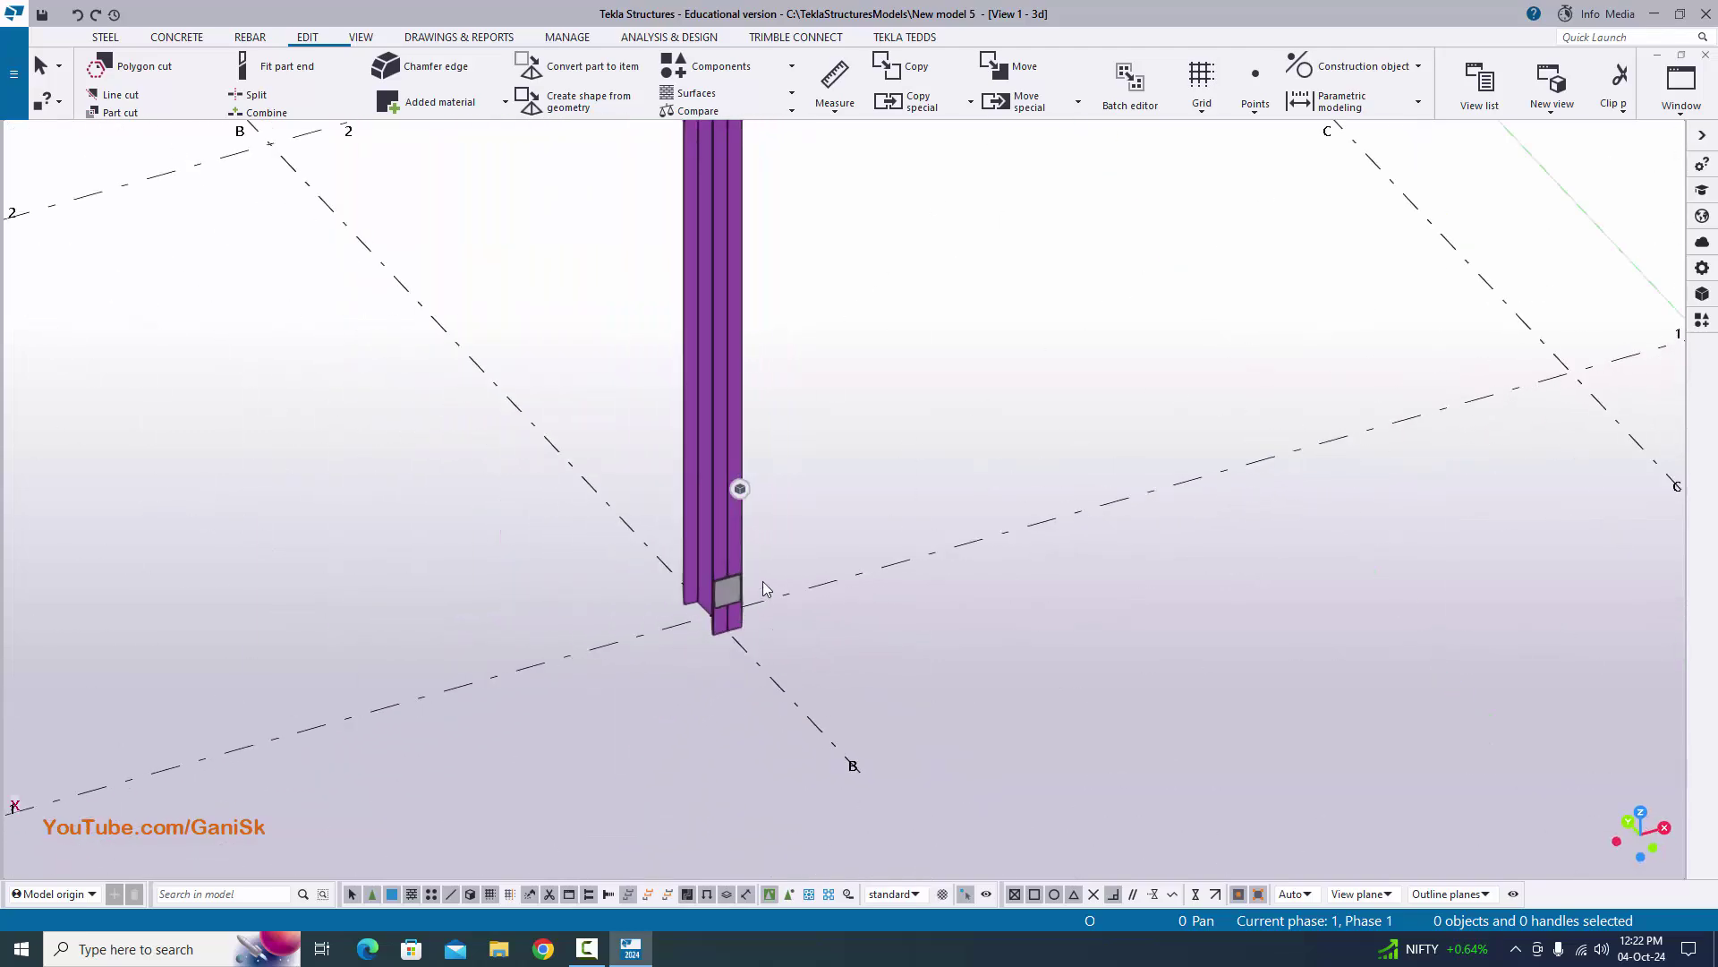
scroll(781, 298, up, 6)
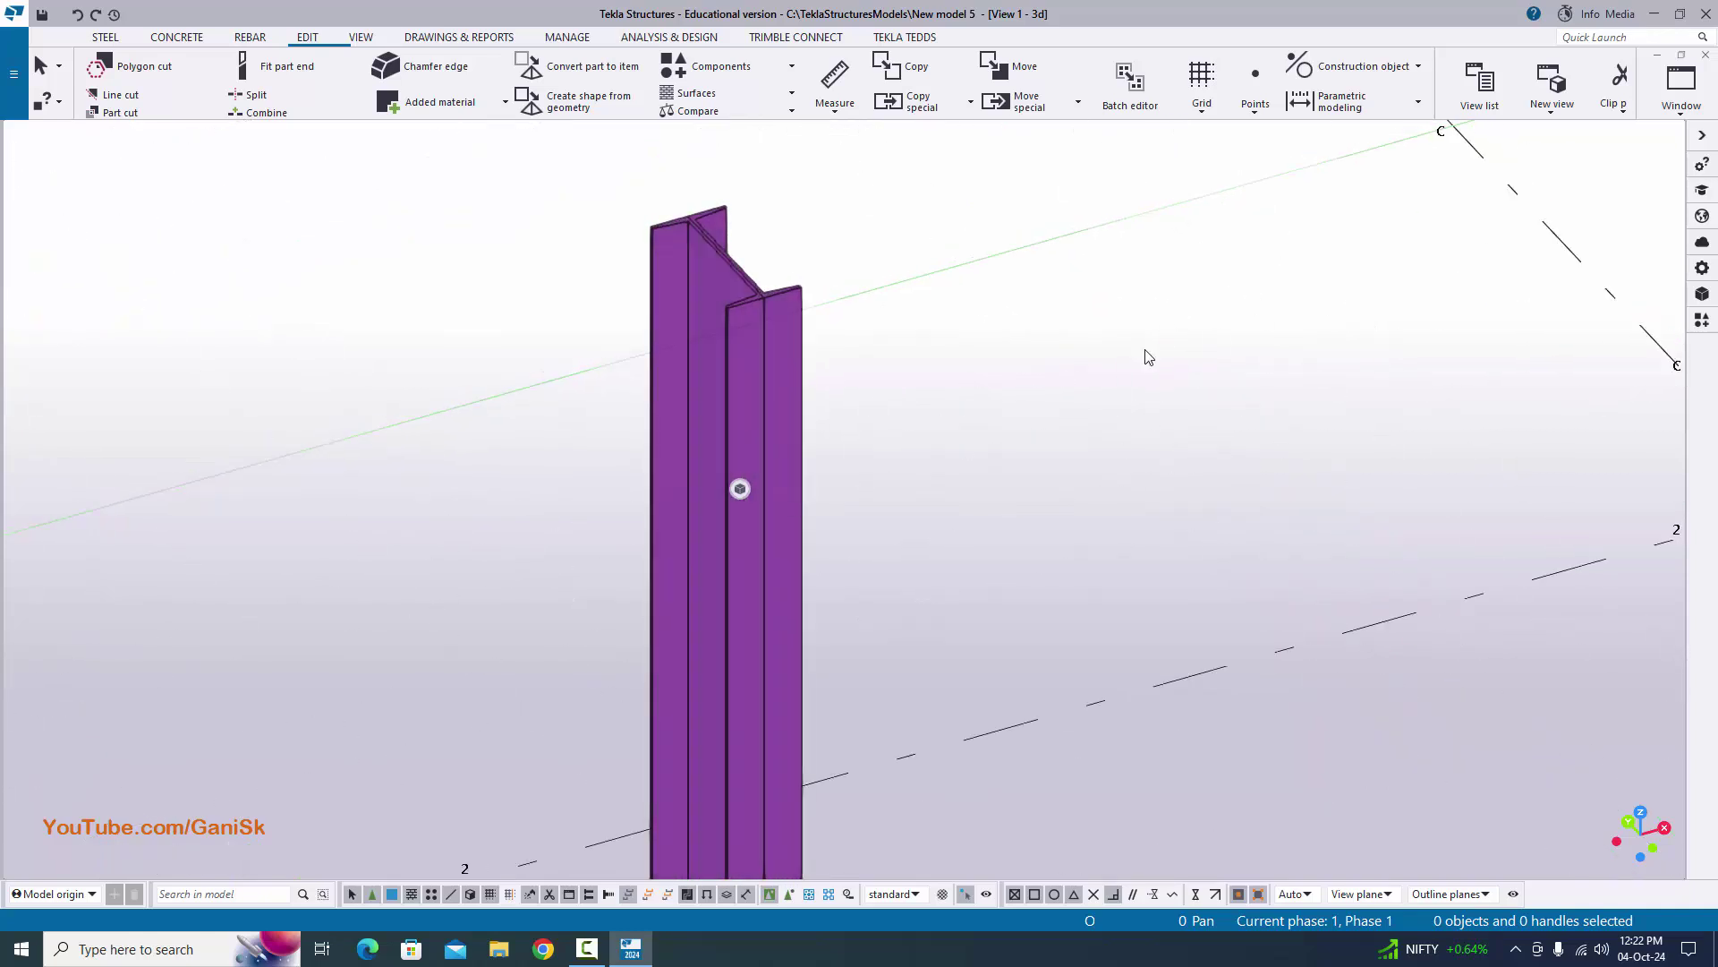
scroll(1149, 357, down, 2)
click(1682, 85)
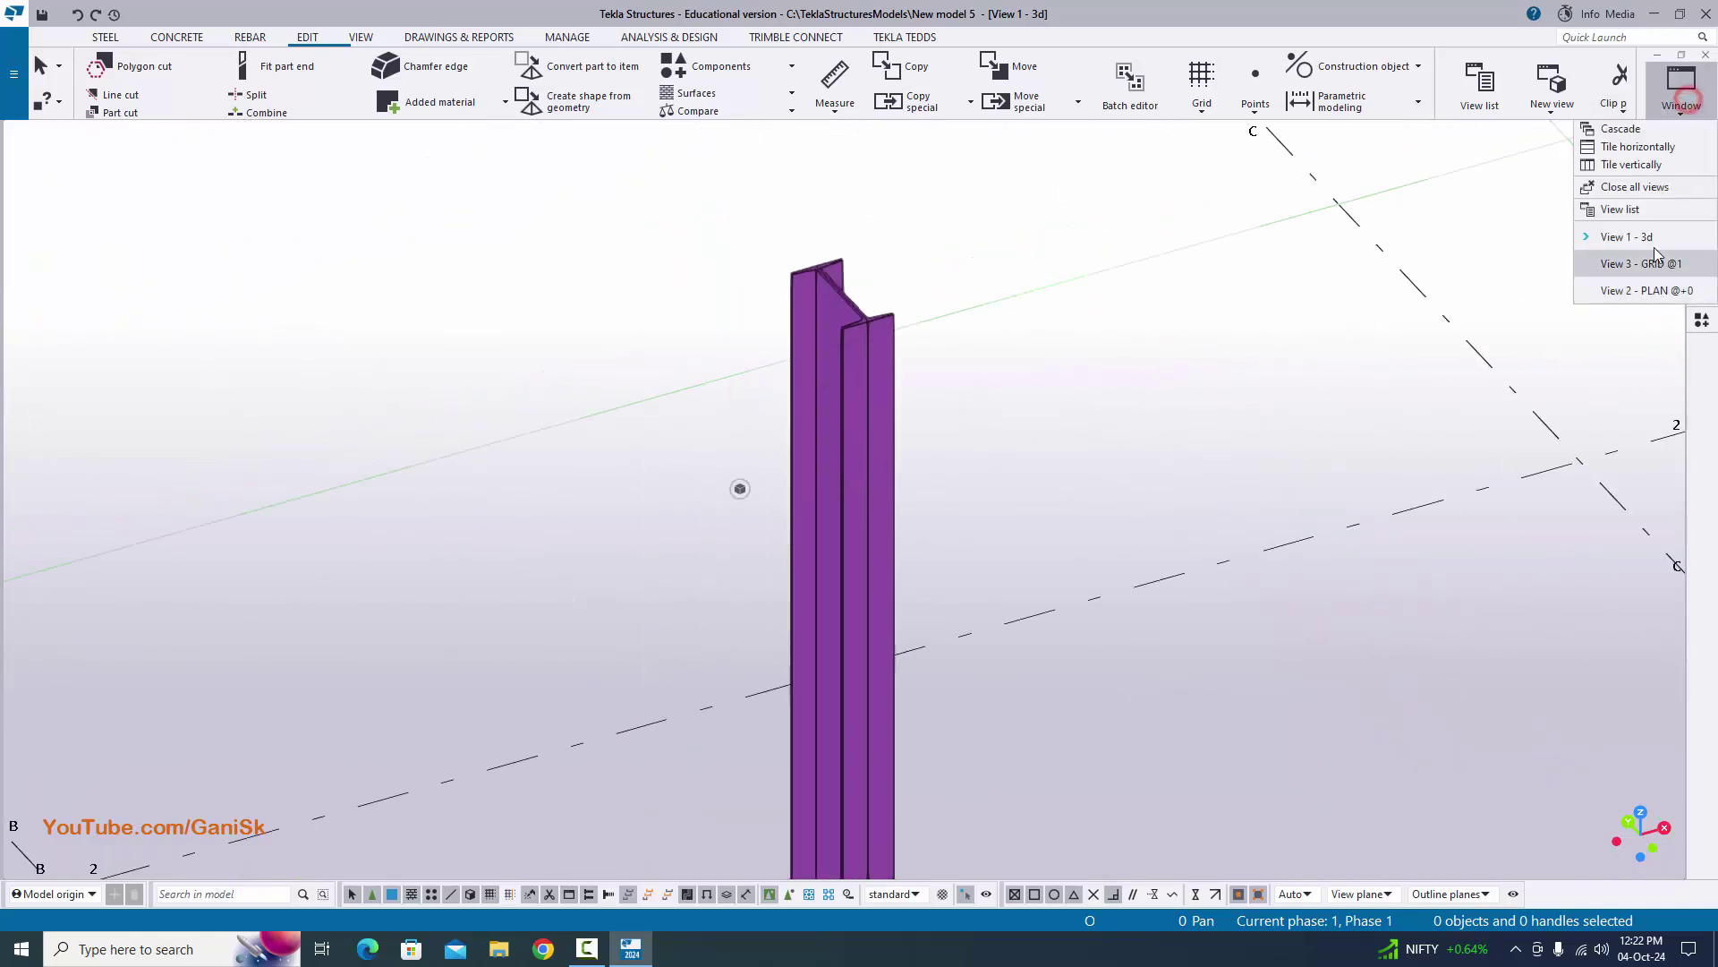
click(1192, 373)
scroll(990, 447, down, 1)
middle_drag(967, 787, 924, 433)
middle_drag(922, 832, 757, 572)
drag(757, 507, 1063, 609)
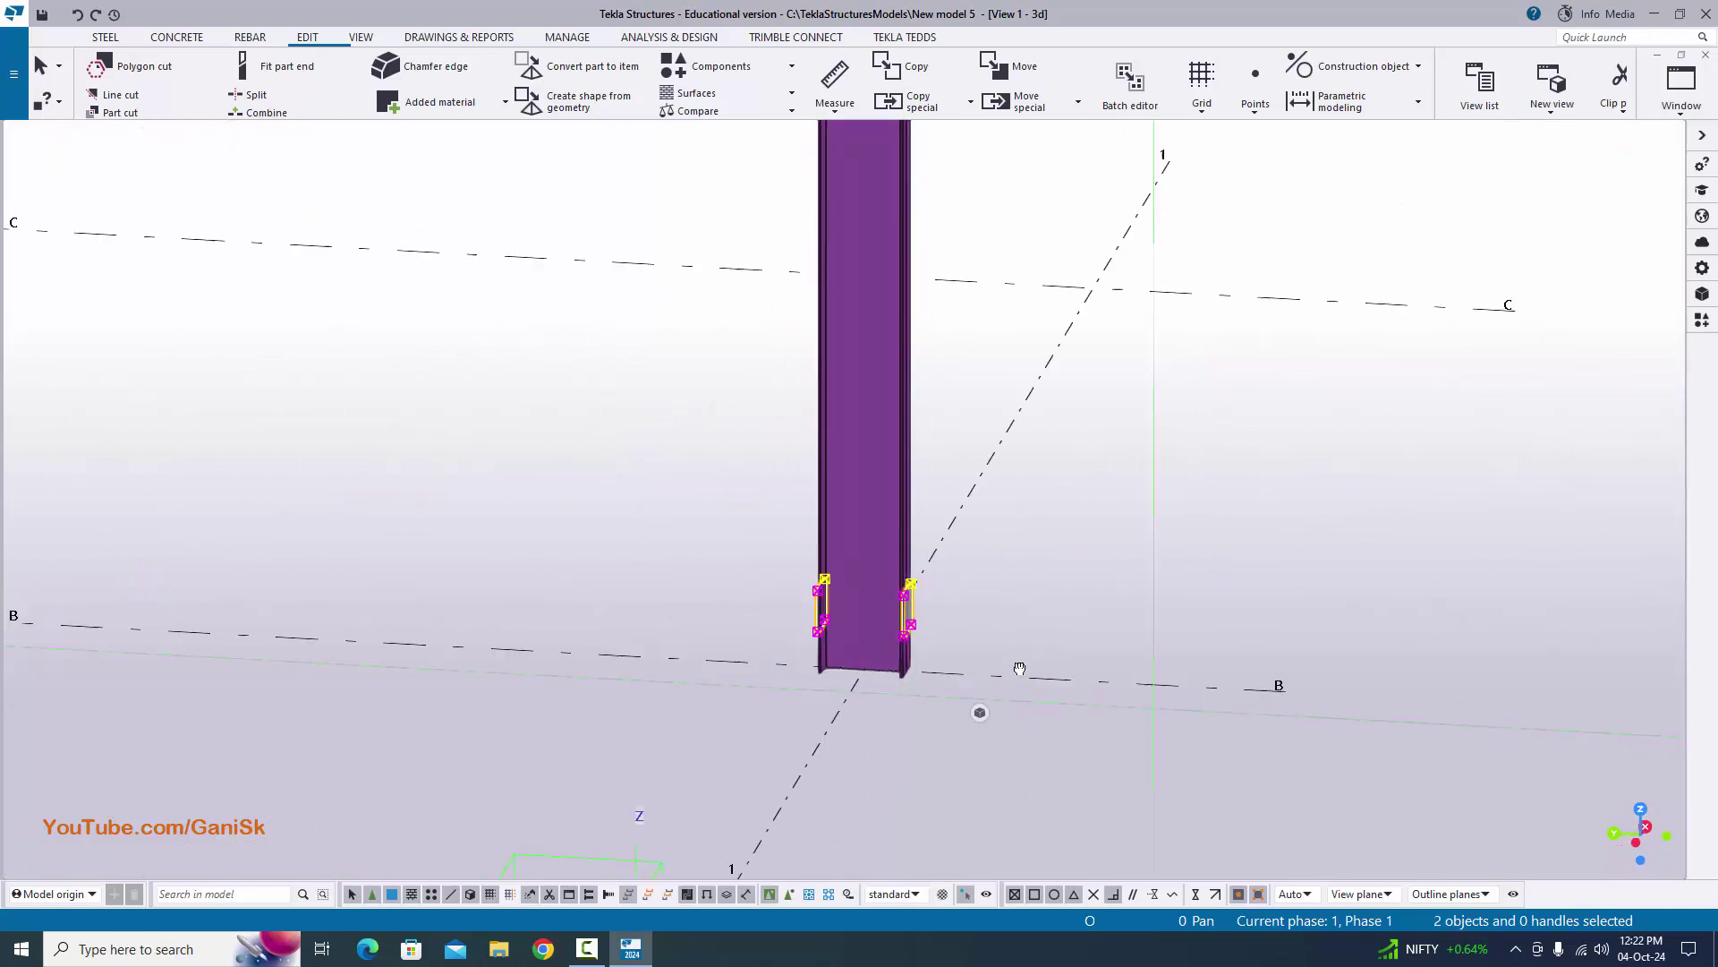
- Switch to the View 3 - GRID @1 elevation of the column
ctrl+middle_drag(1020, 669, 682, 757)
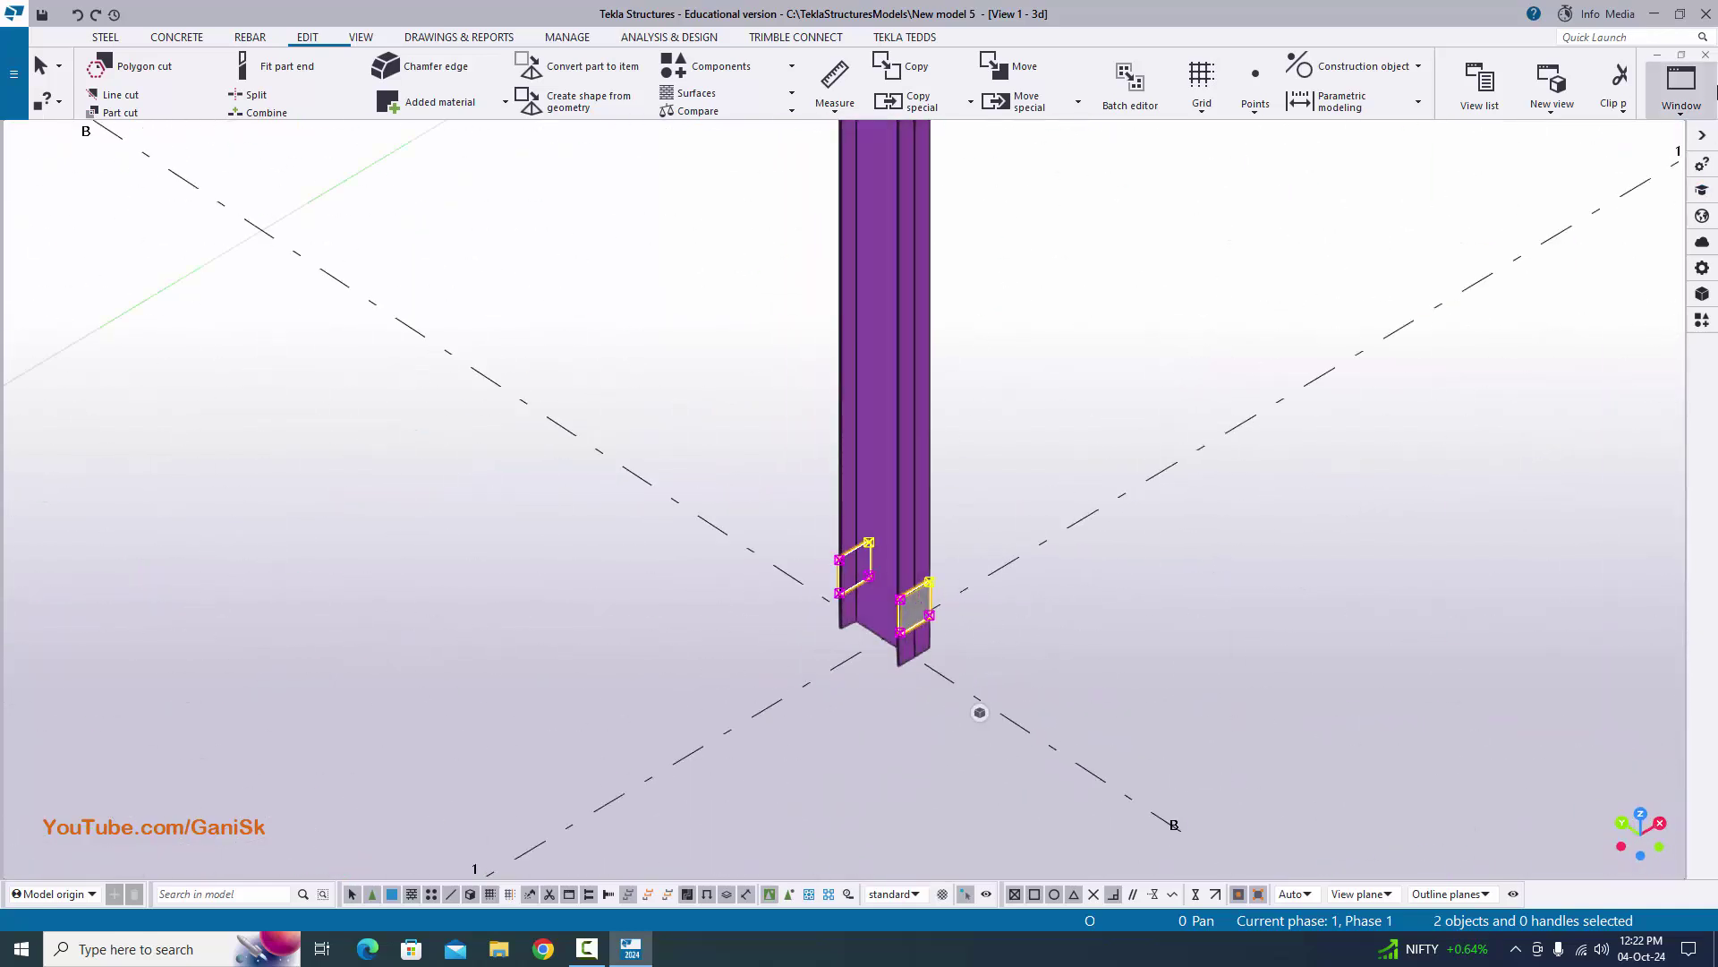
click(1682, 117)
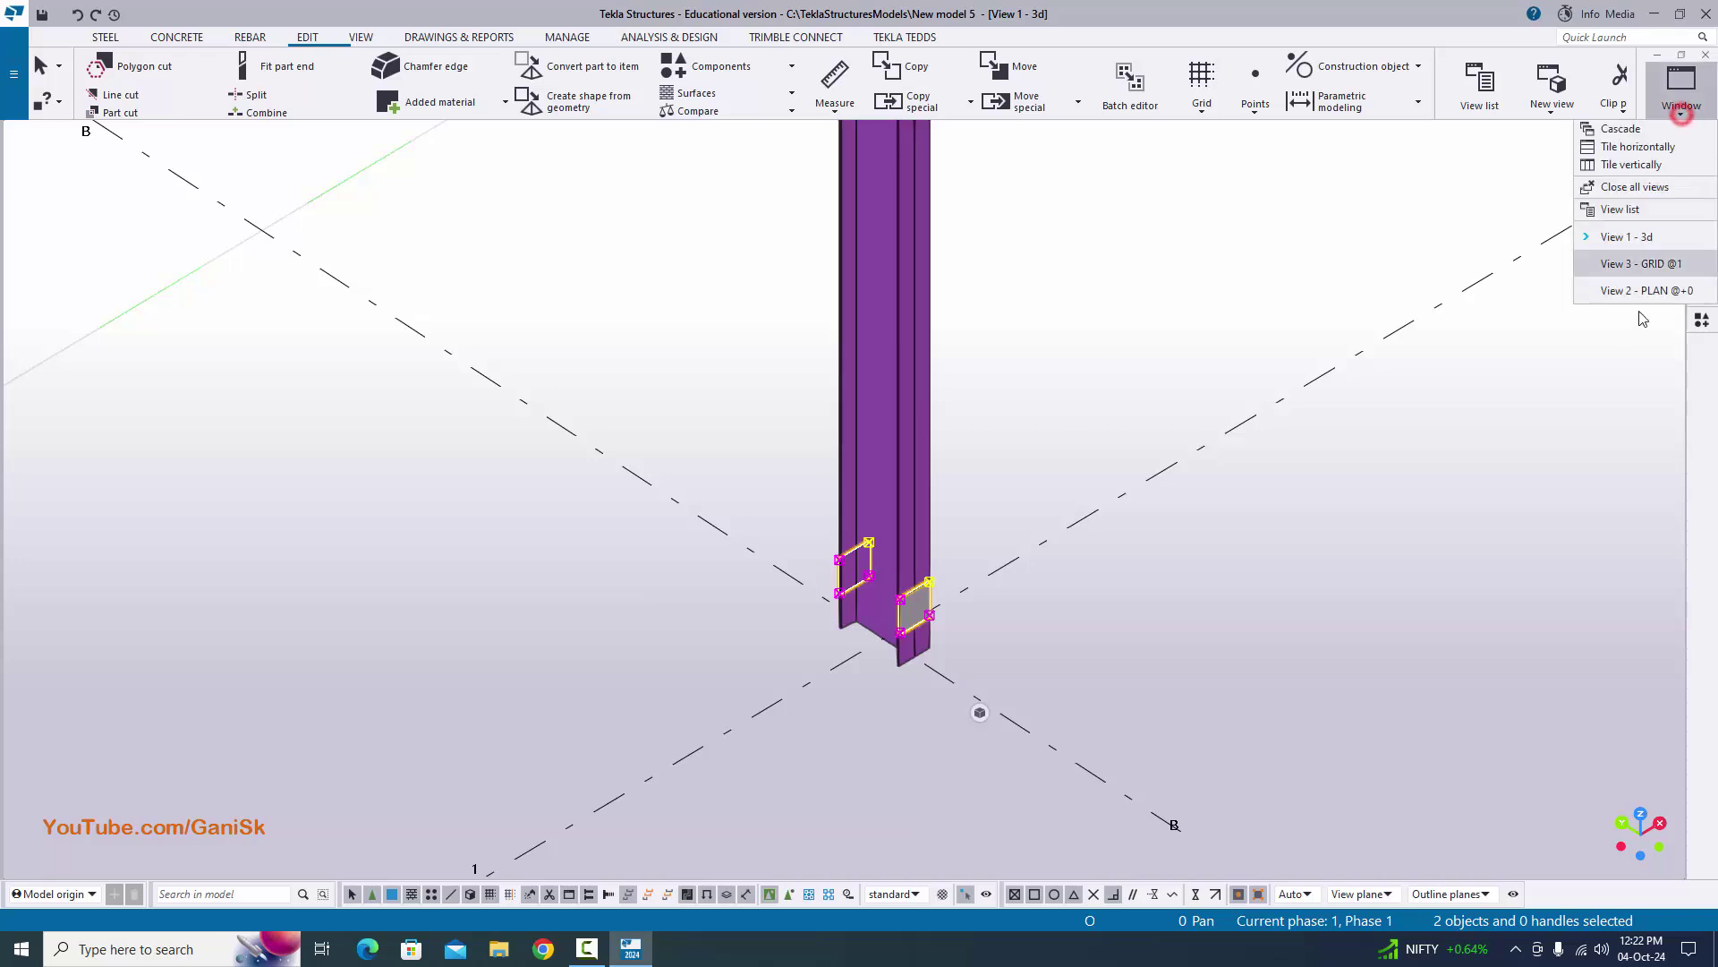
click(1663, 260)
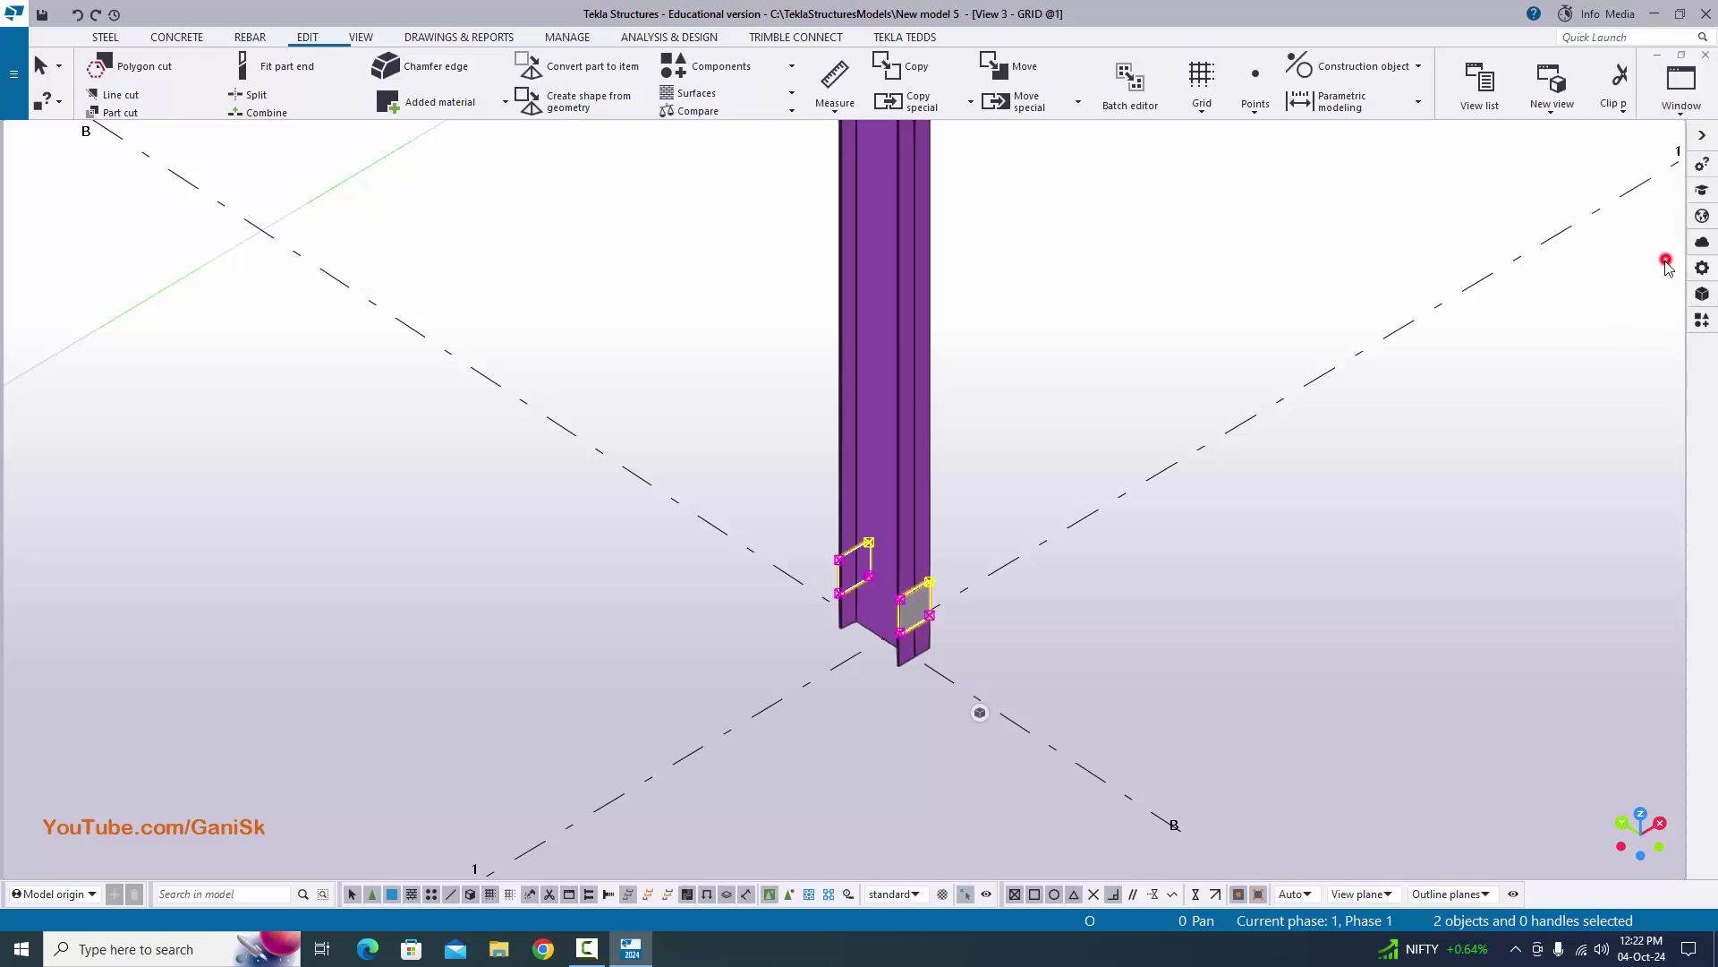
scroll(895, 573, down, 8)
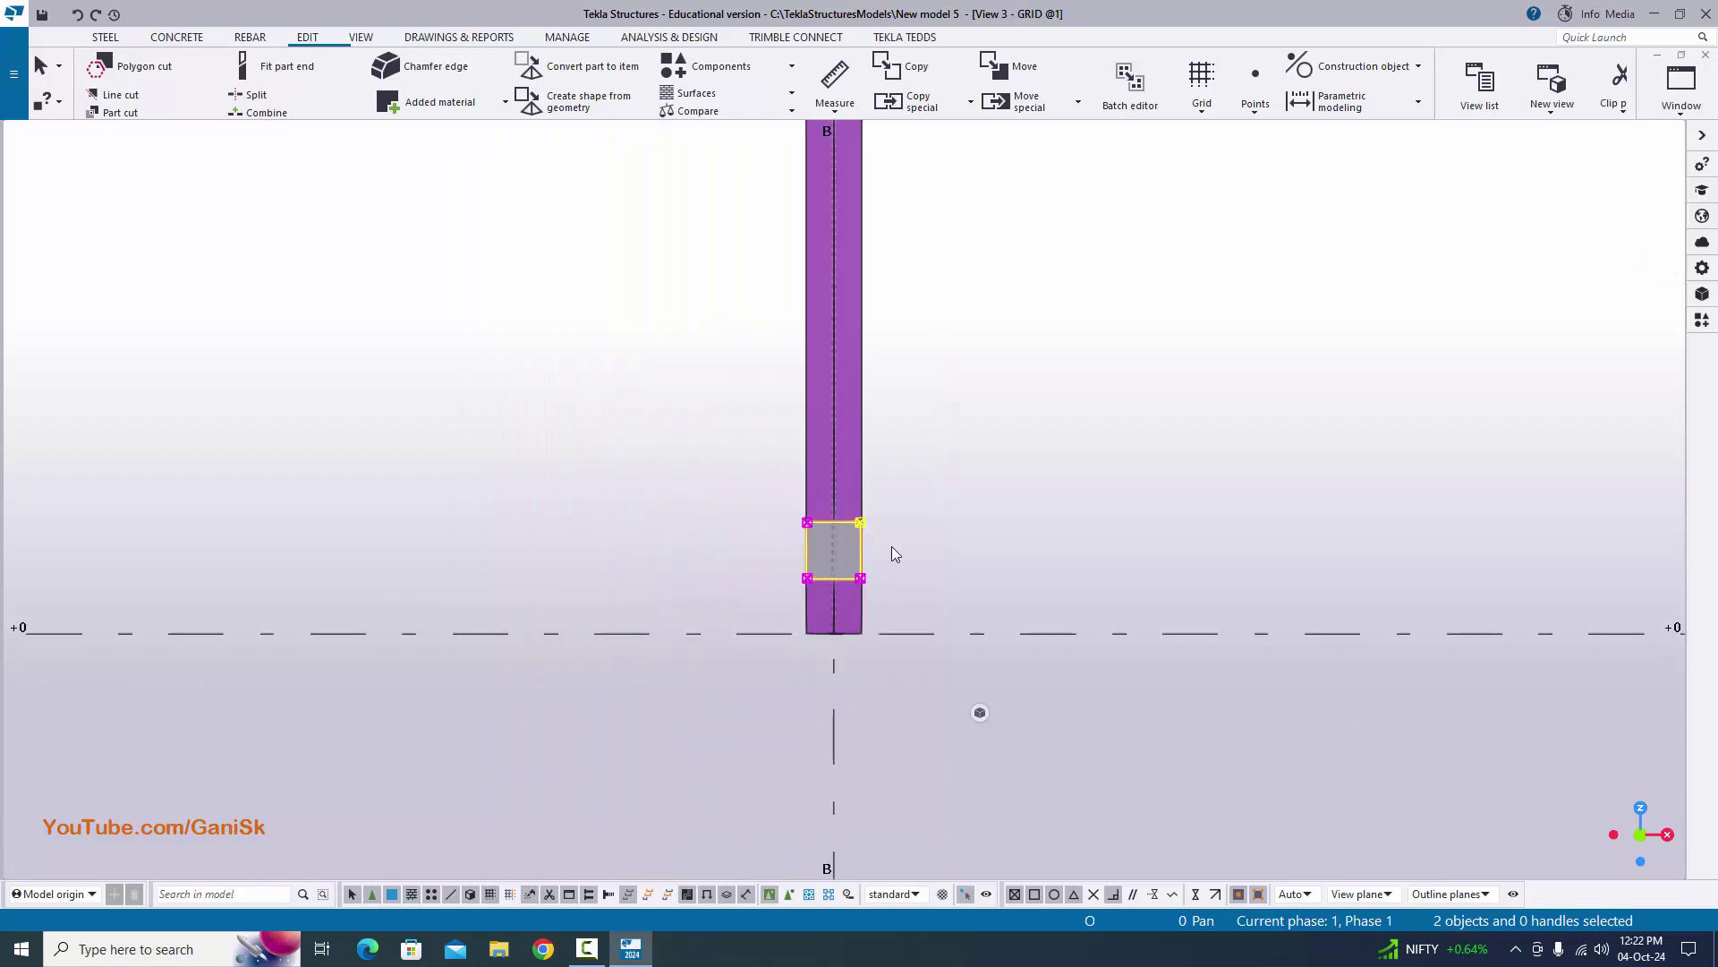
scroll(915, 562, up, 1)
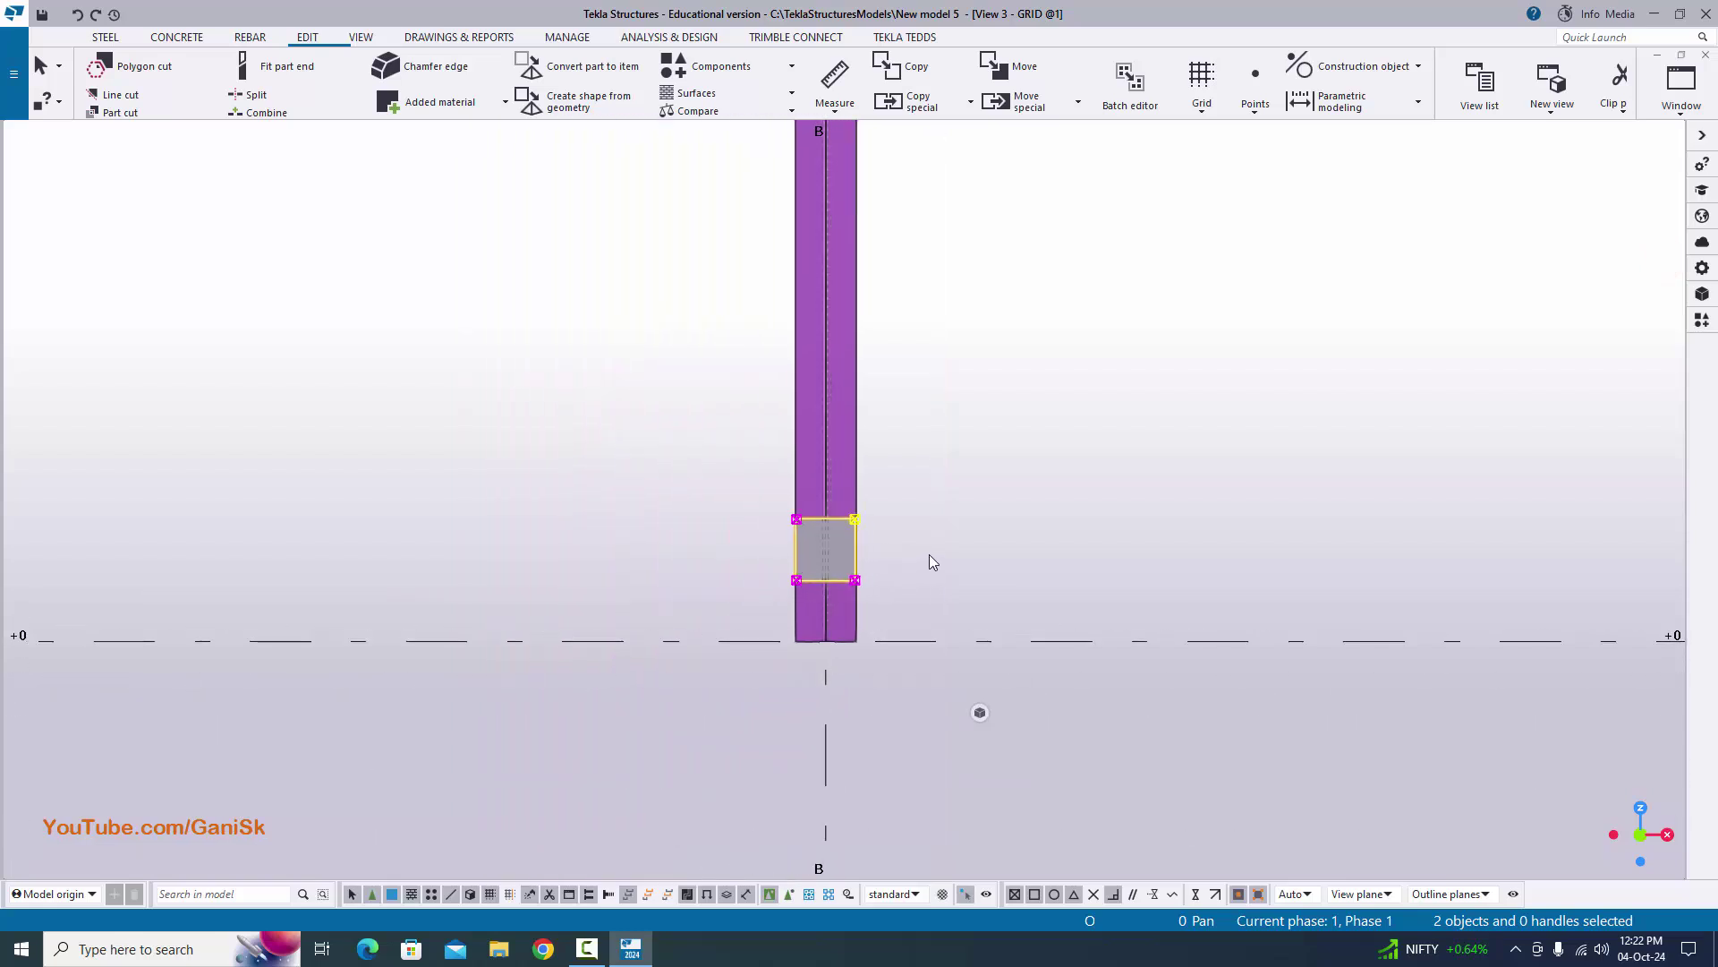
- Copy the selected batten plates from their top corner up to the column's top end
key(ctrl+c)
scroll(856, 580, up, 2)
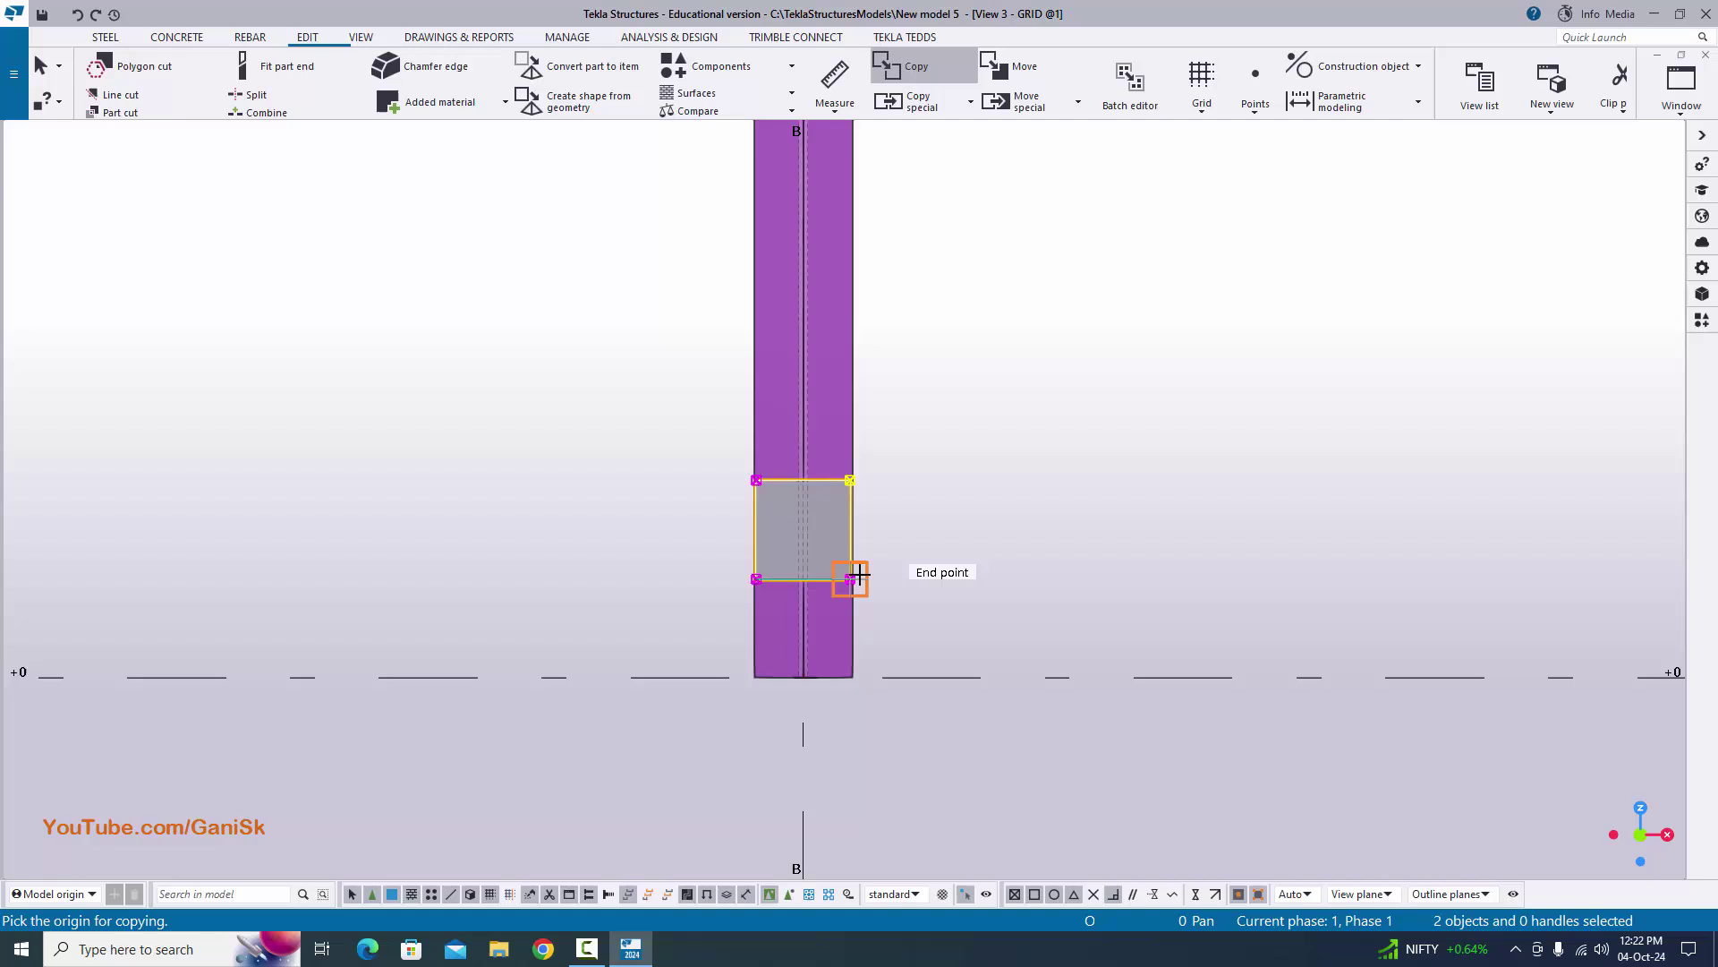
click(850, 479)
scroll(909, 602, down, 6)
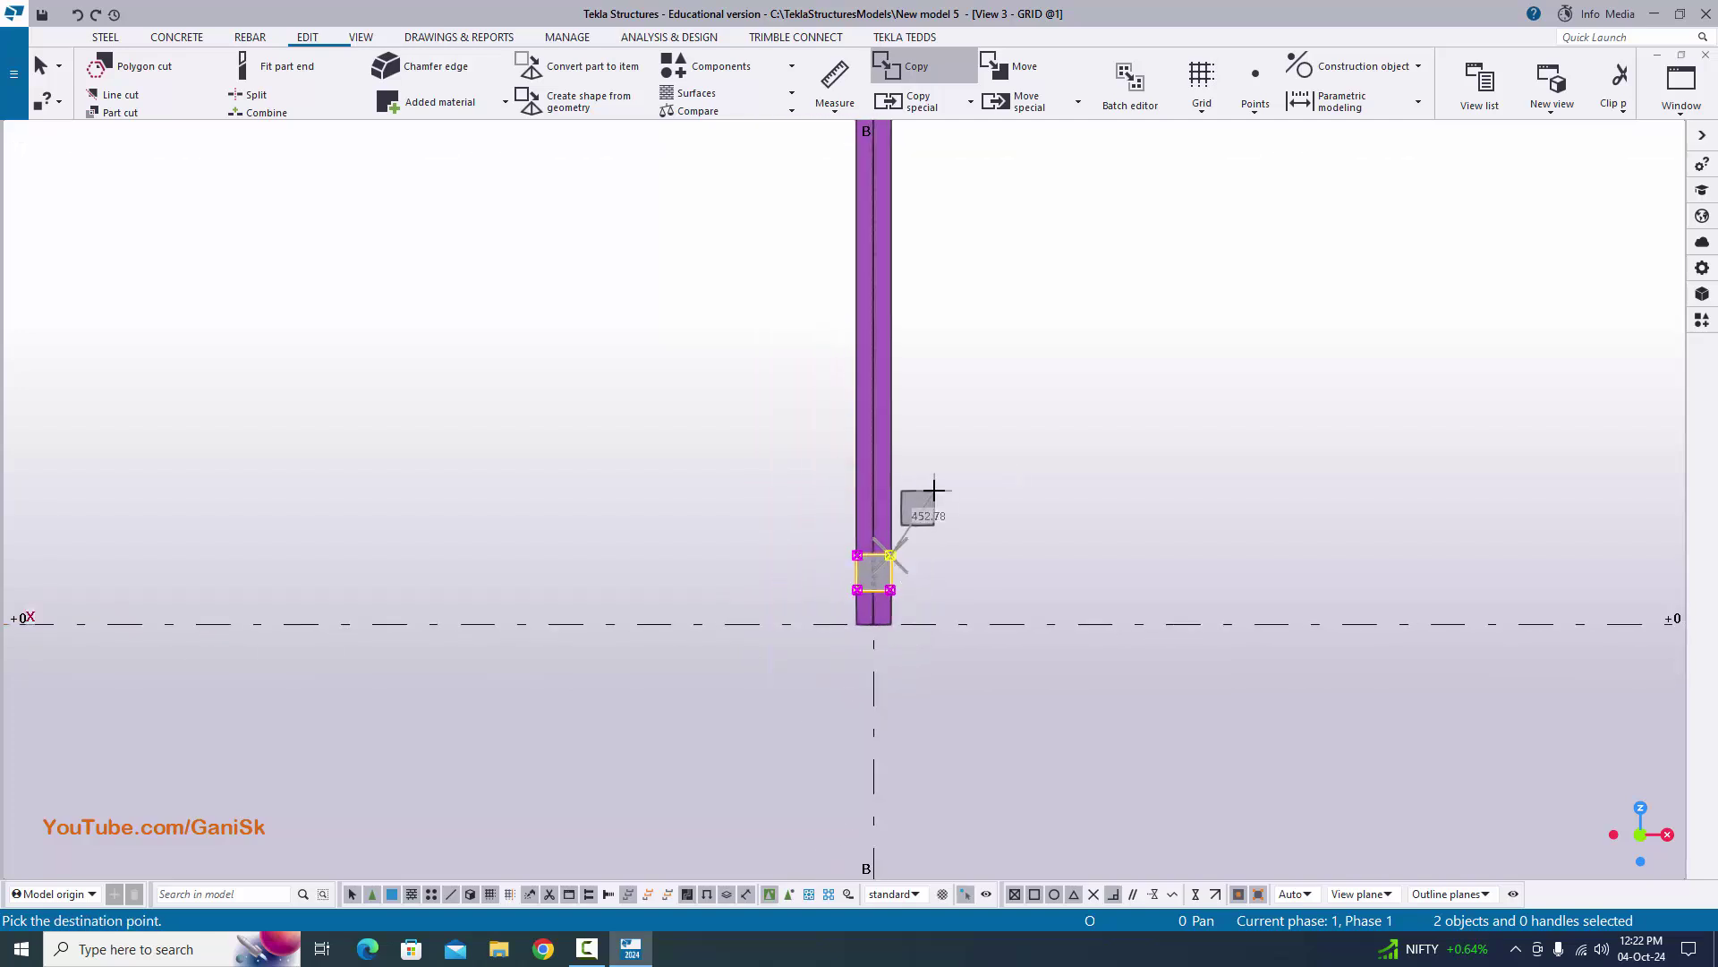
scroll(821, 506, up, 8)
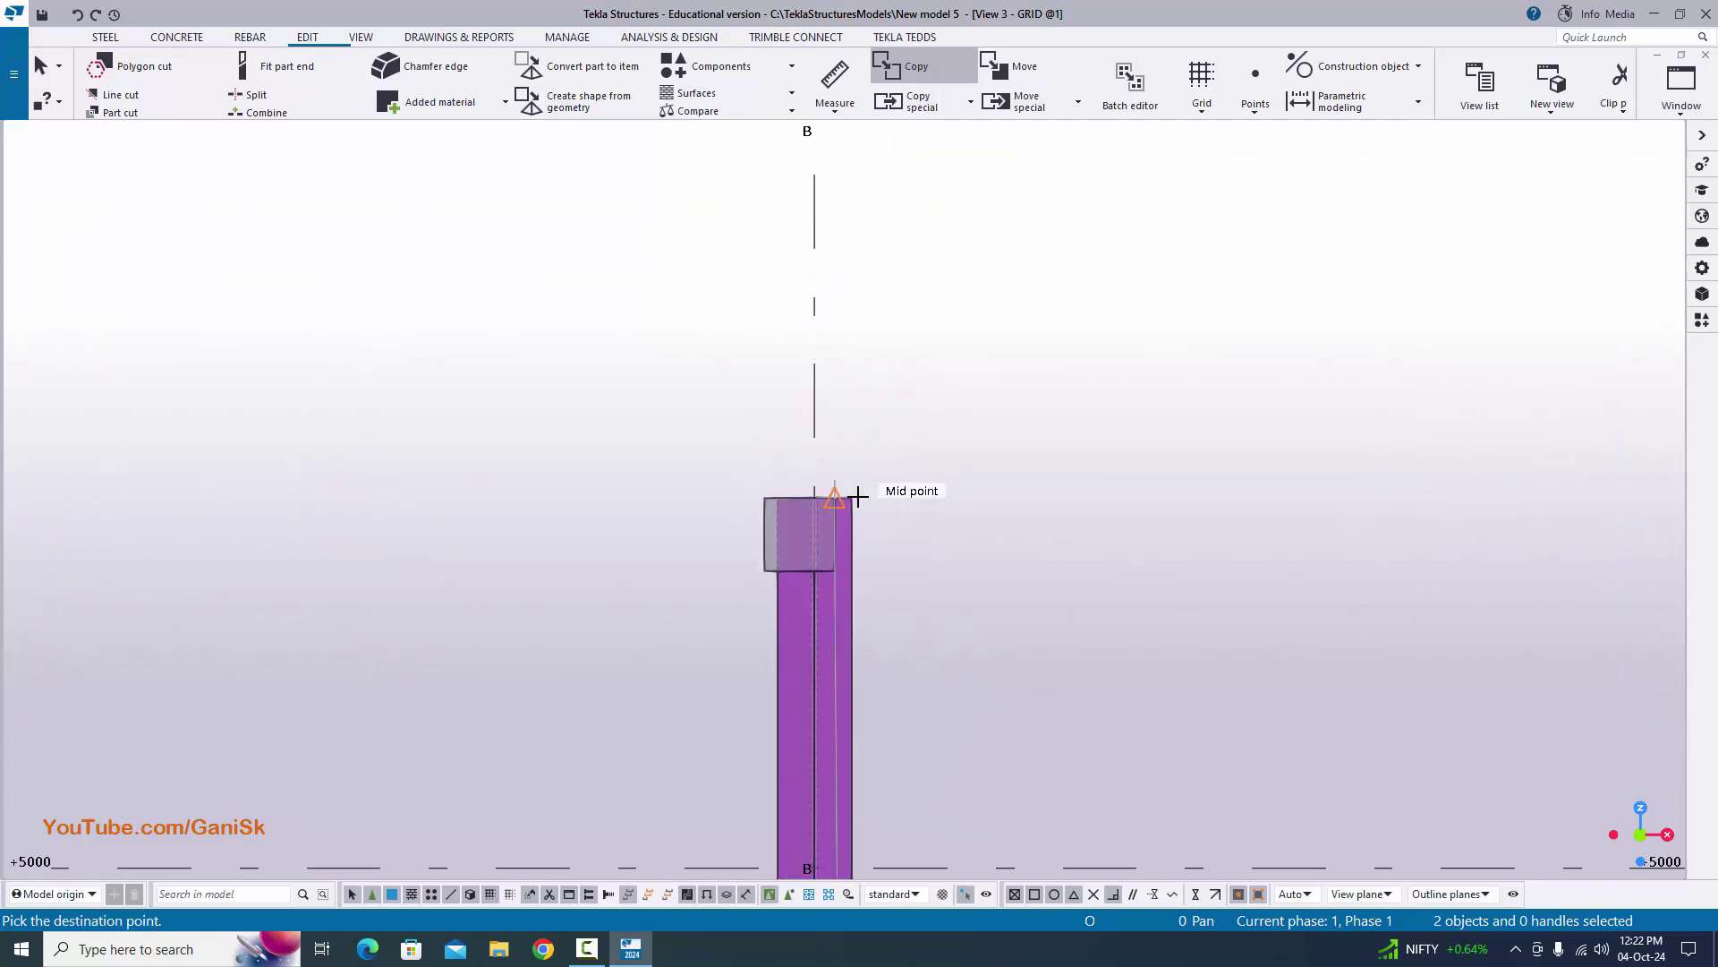
scroll(835, 504, up, 4)
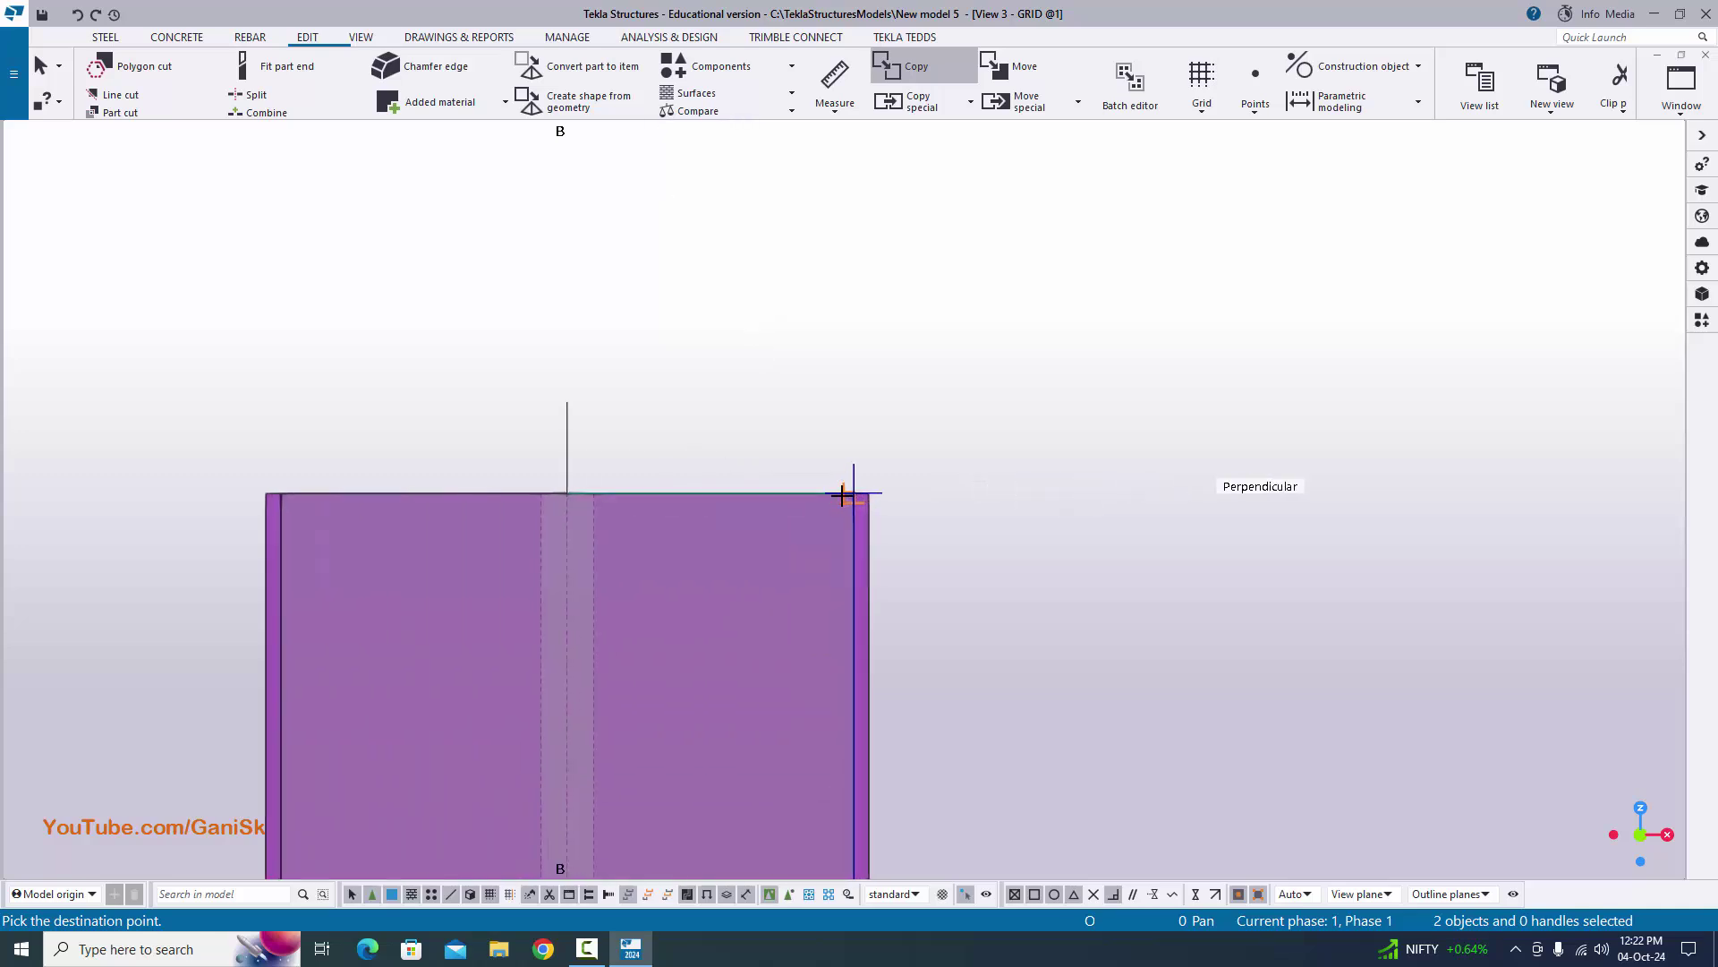
click(852, 496)
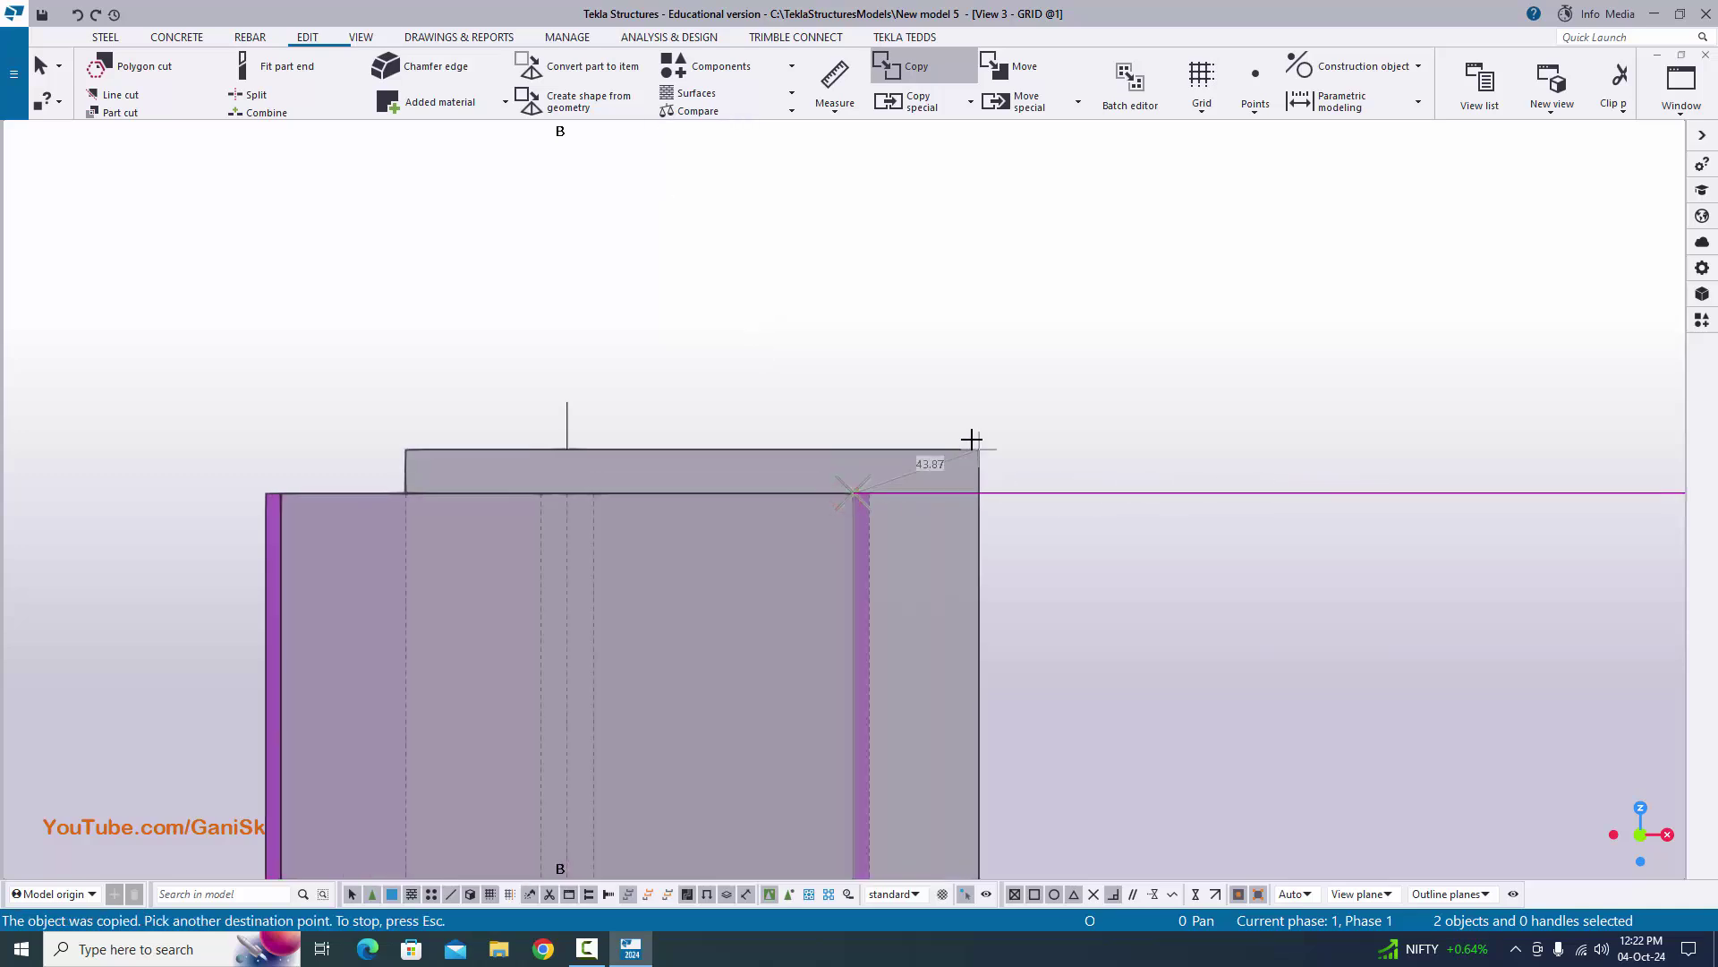
- Interrupt the copy command and pan back to the column
right_click(984, 398)
click(989, 396)
scroll(1070, 401, down, 2)
middle_drag(1070, 401, 1182, 563)
middle_drag(904, 534, 673, 356)
scroll(671, 354, up, 2)
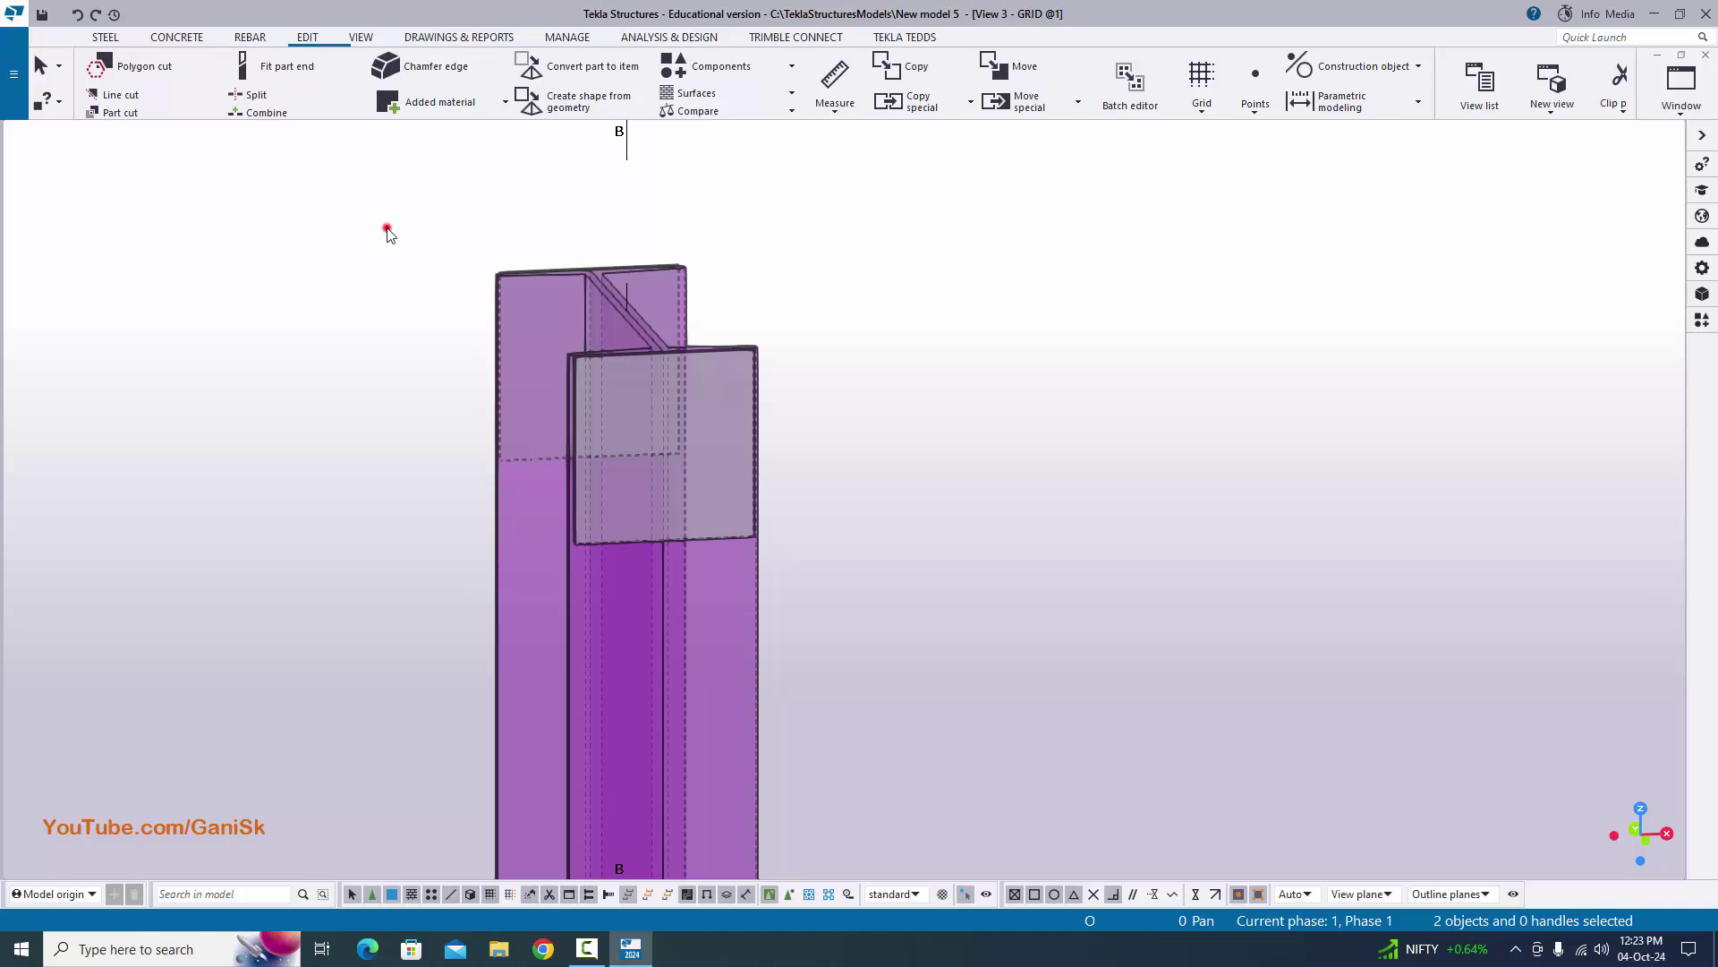
- Move the two top batten plates linearly by dZ -500
drag(387, 235, 870, 637)
right_click(984, 273)
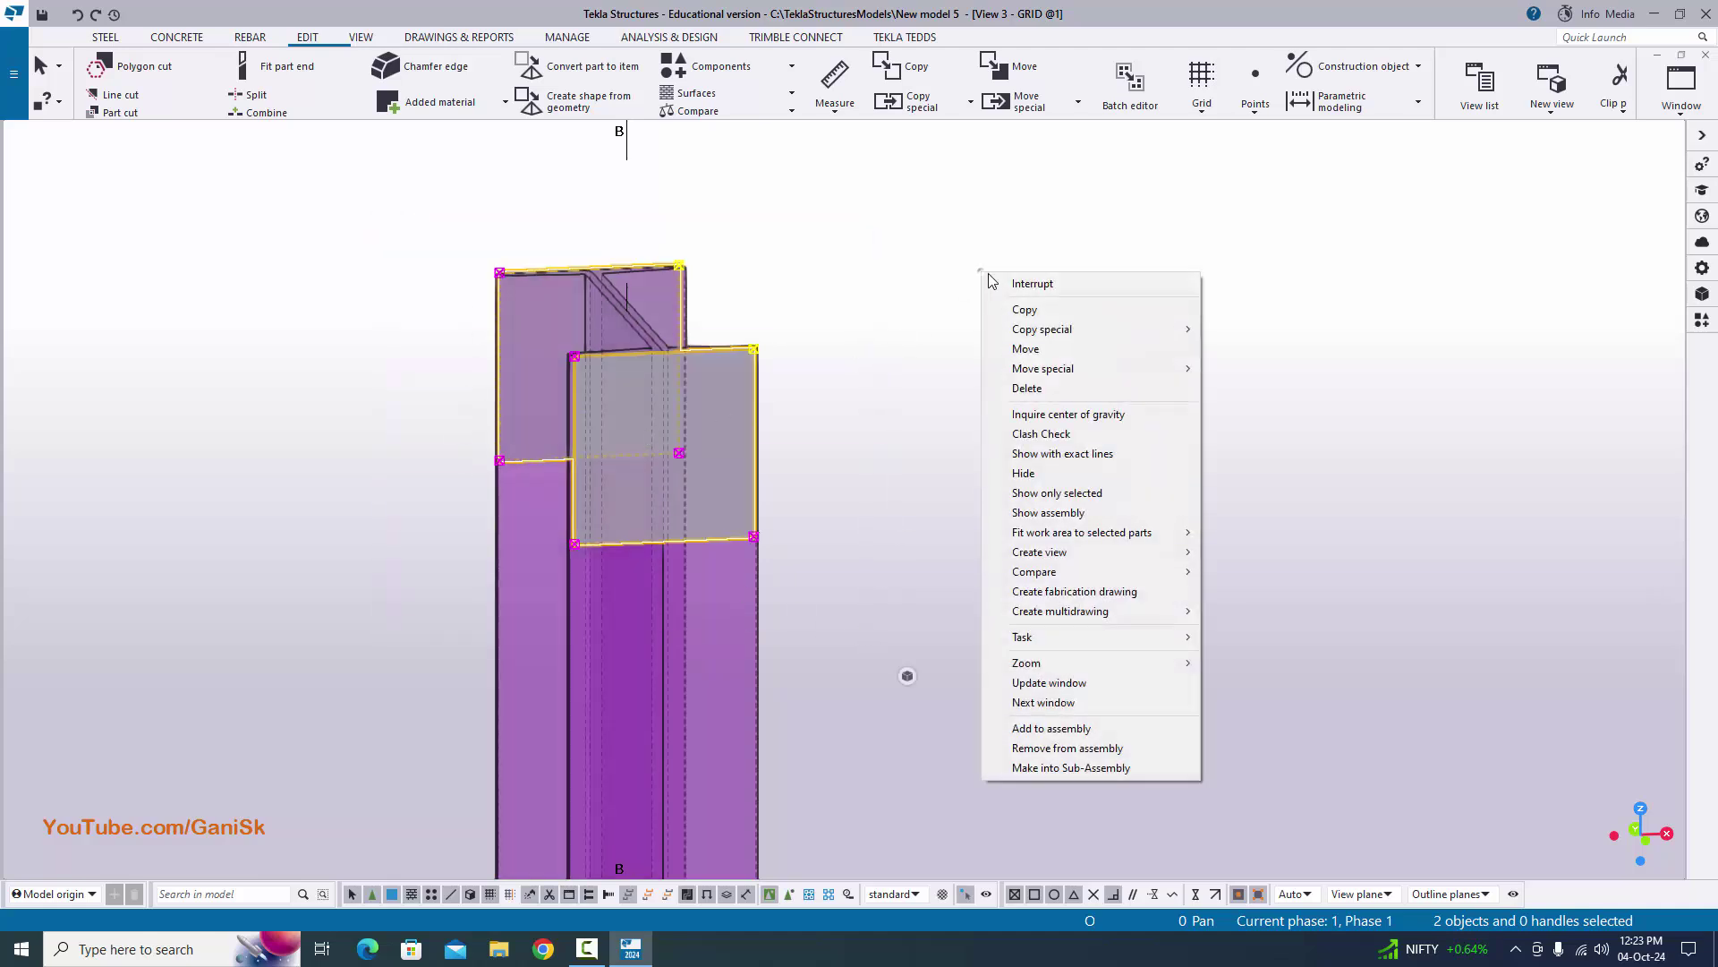
click(1091, 369)
click(1247, 370)
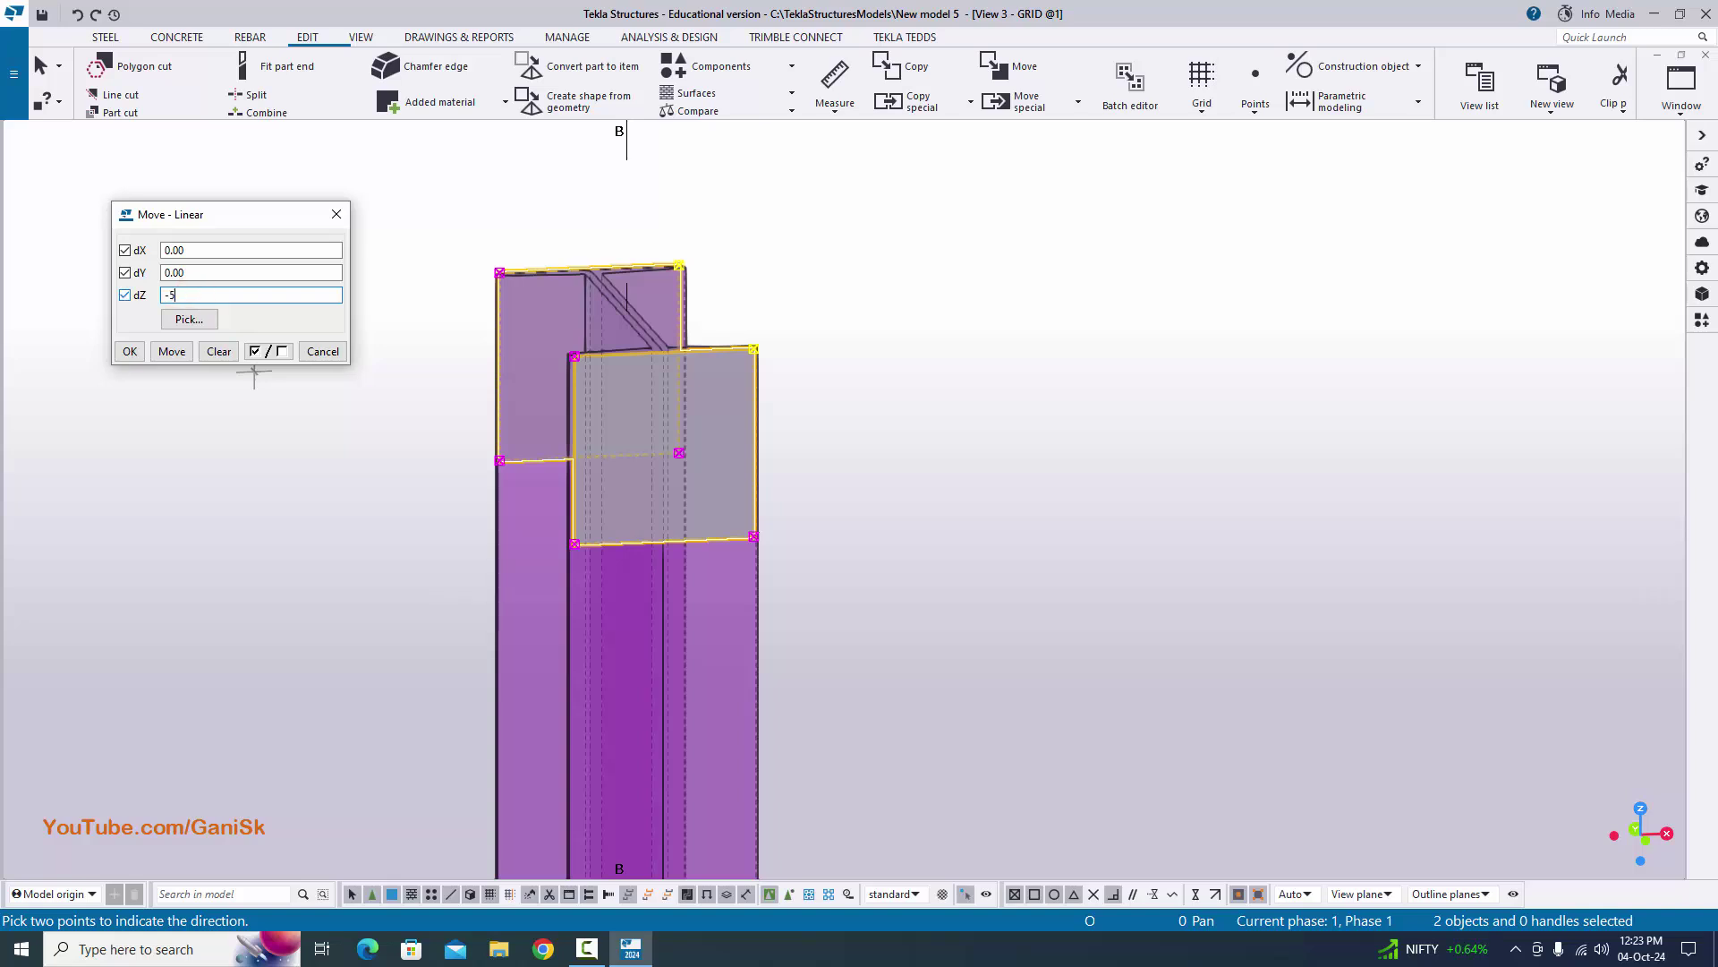
click(176, 352)
click(130, 351)
- Interrupt the move, clear the plate selection and view more of the column
right_click(902, 258)
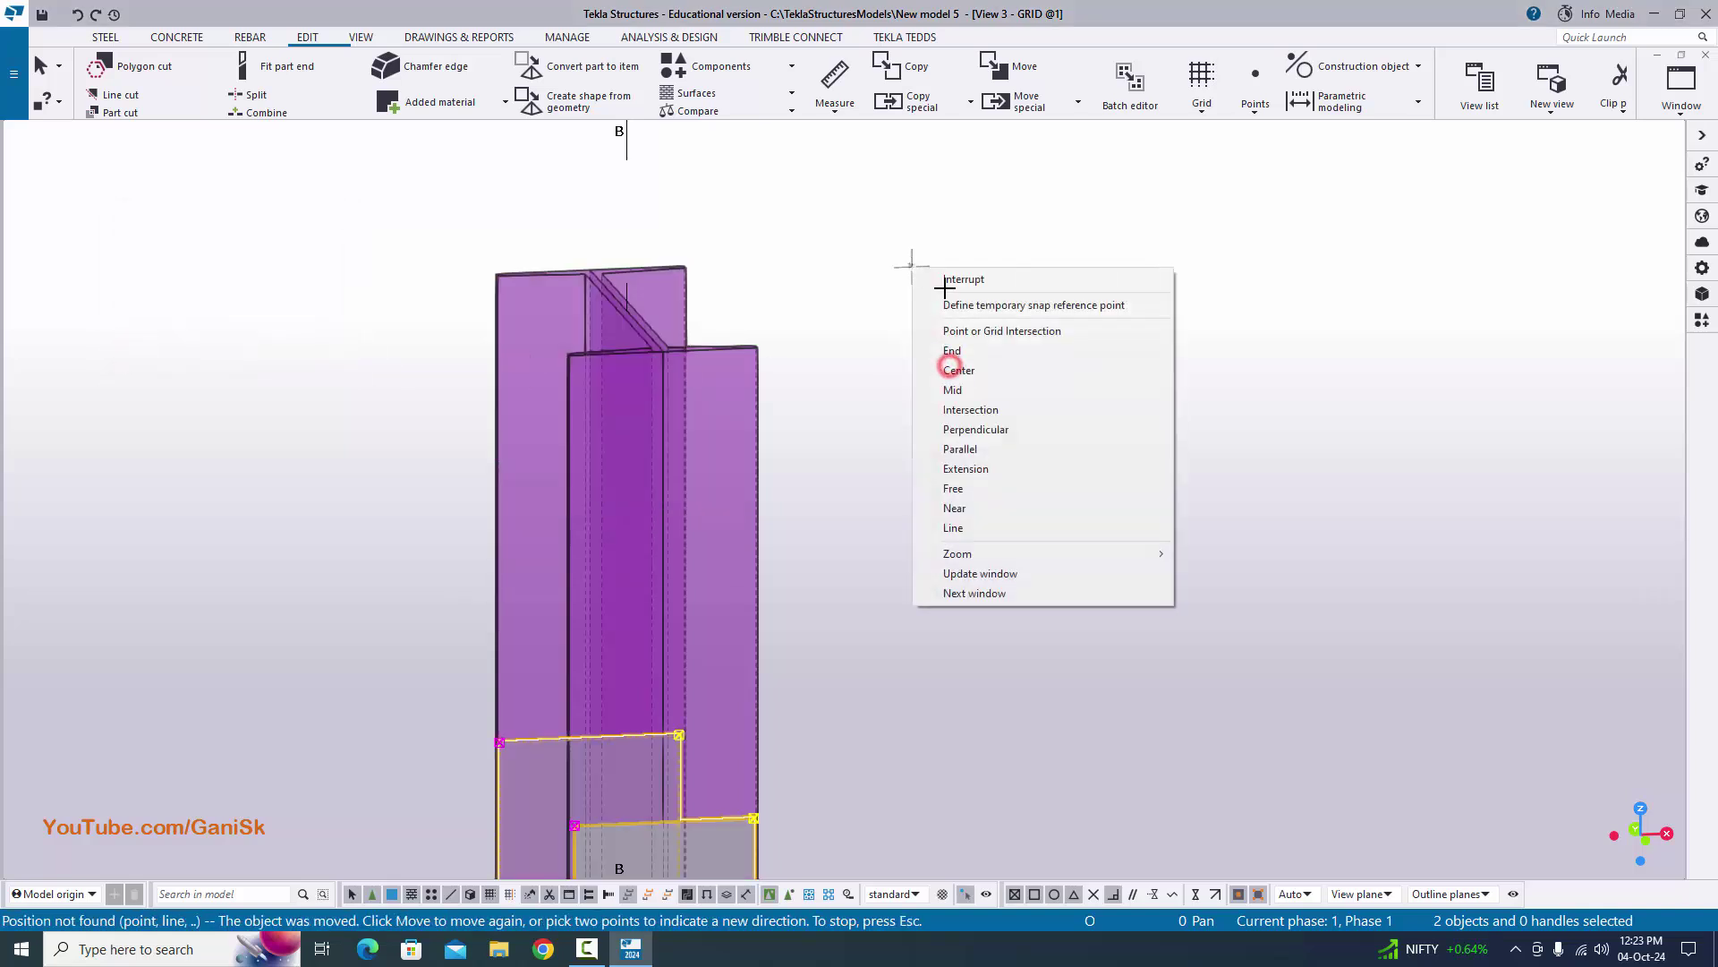
click(962, 281)
scroll(901, 483, down, 2)
middle_drag(902, 627, 882, 301)
click(1012, 268)
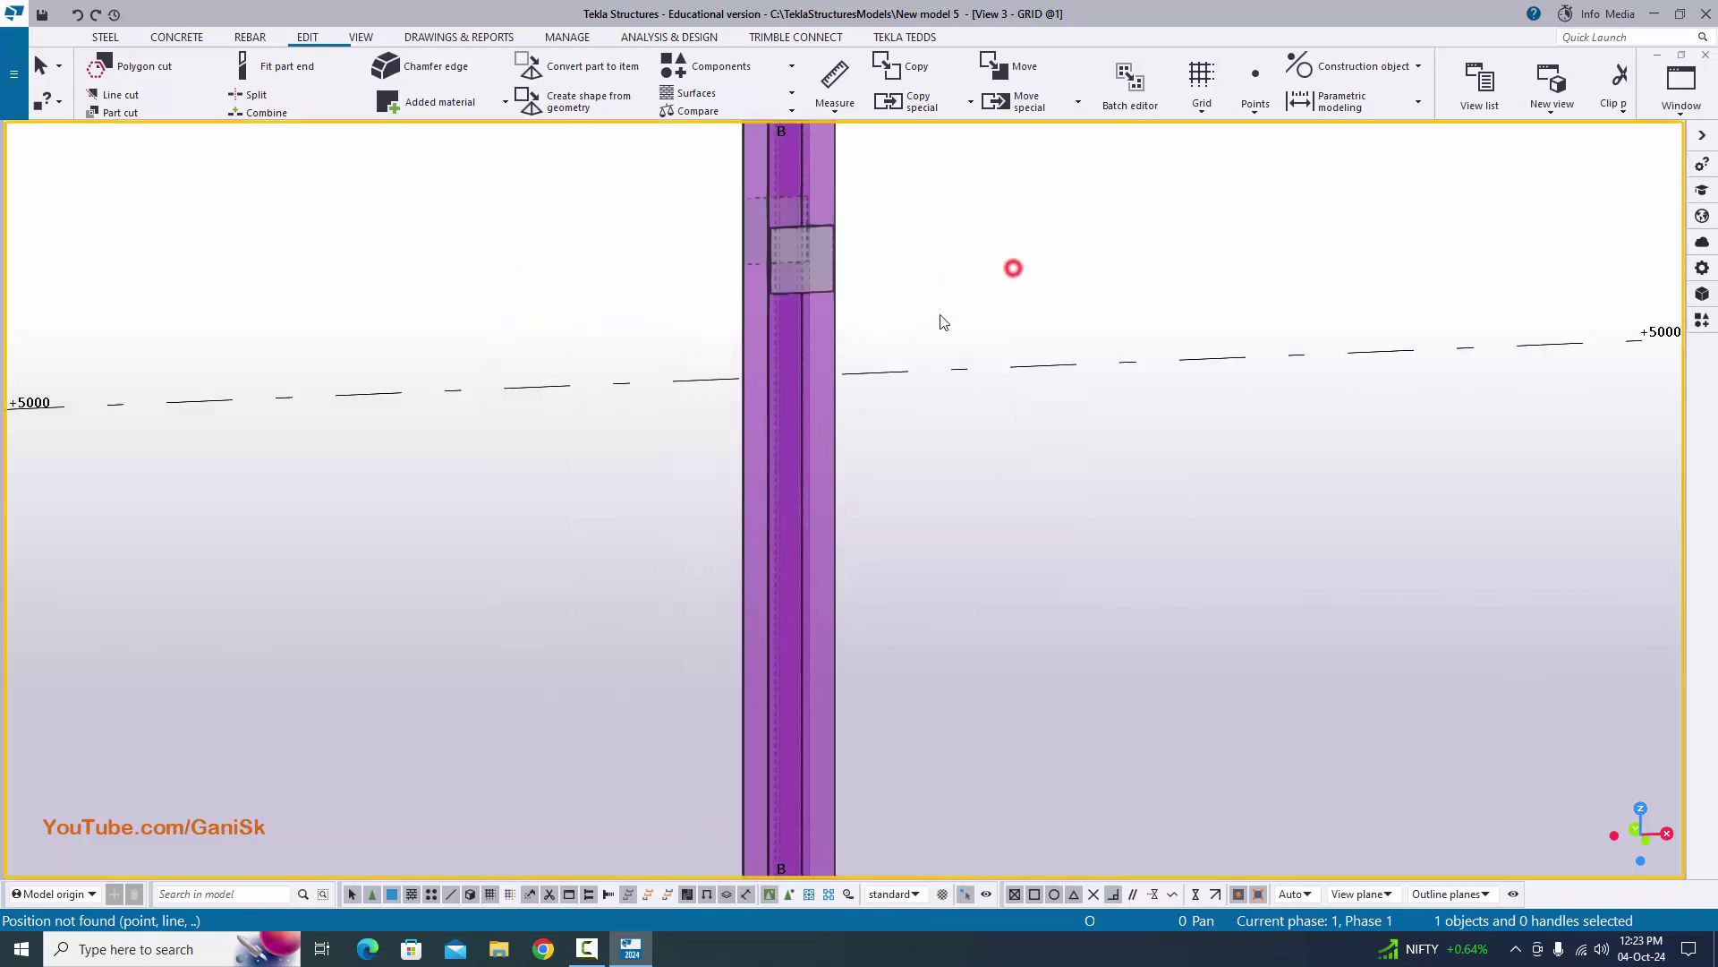
scroll(913, 430, down, 3)
middle_drag(913, 537, 883, 285)
scroll(886, 394, down, 2)
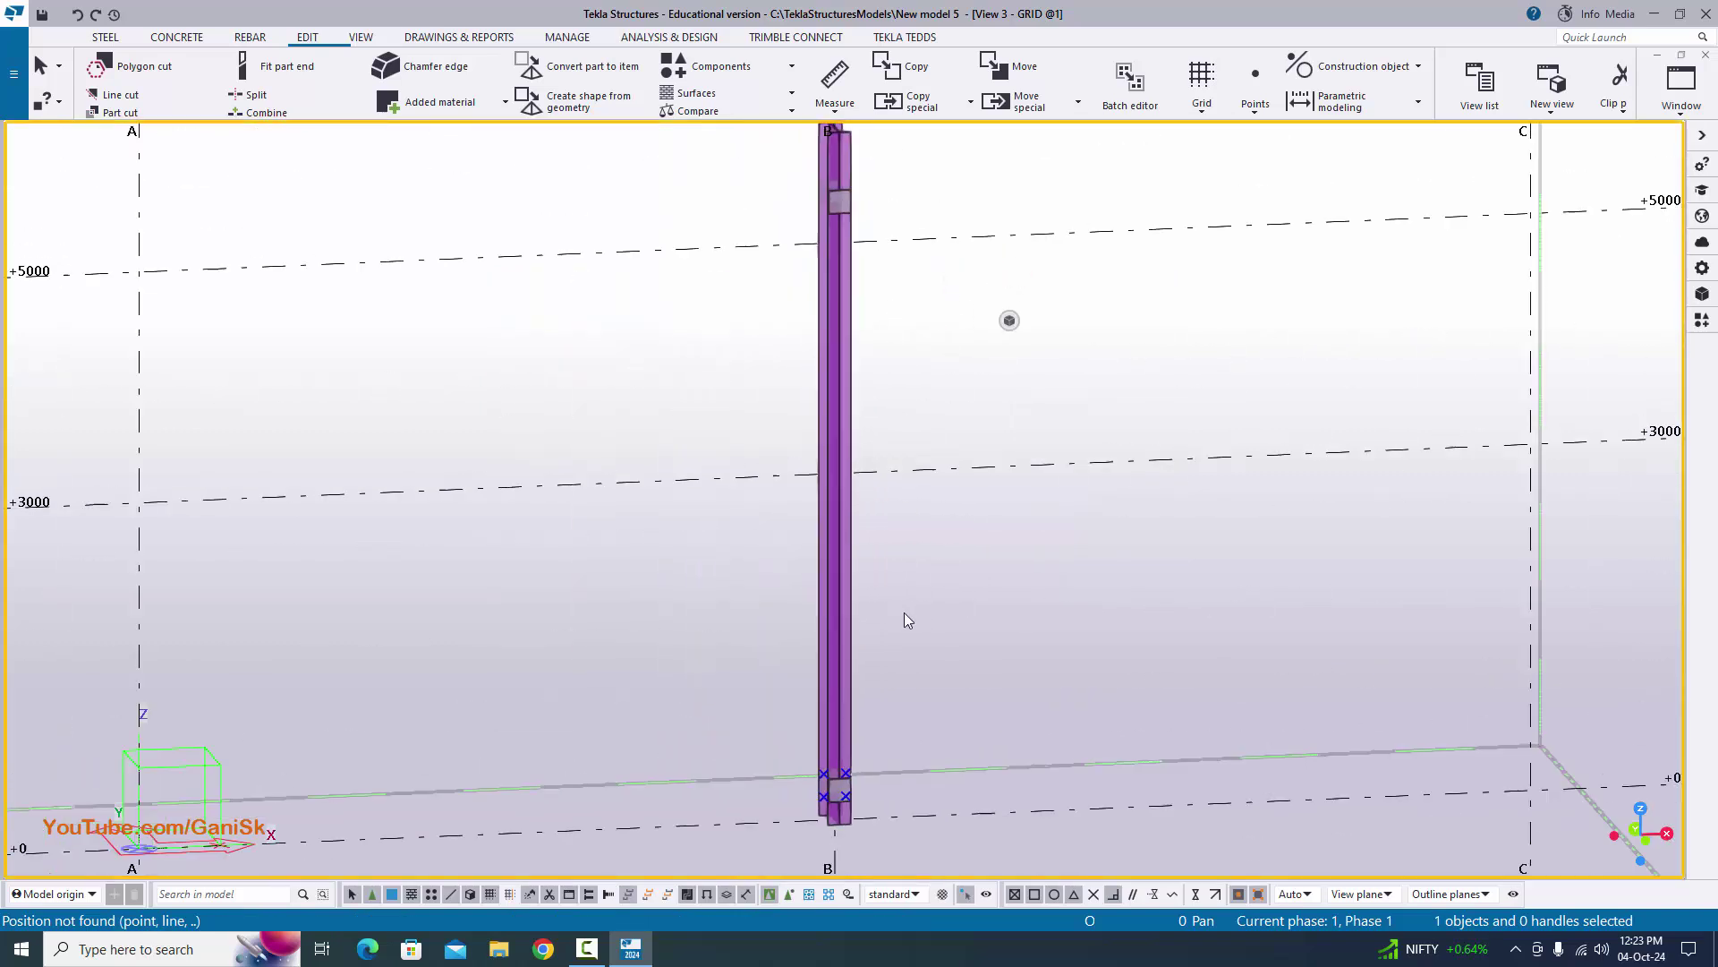
- Activate View 3 - GRID @1 in plane view and fit the work area to the whole model
click(1680, 90)
click(1642, 265)
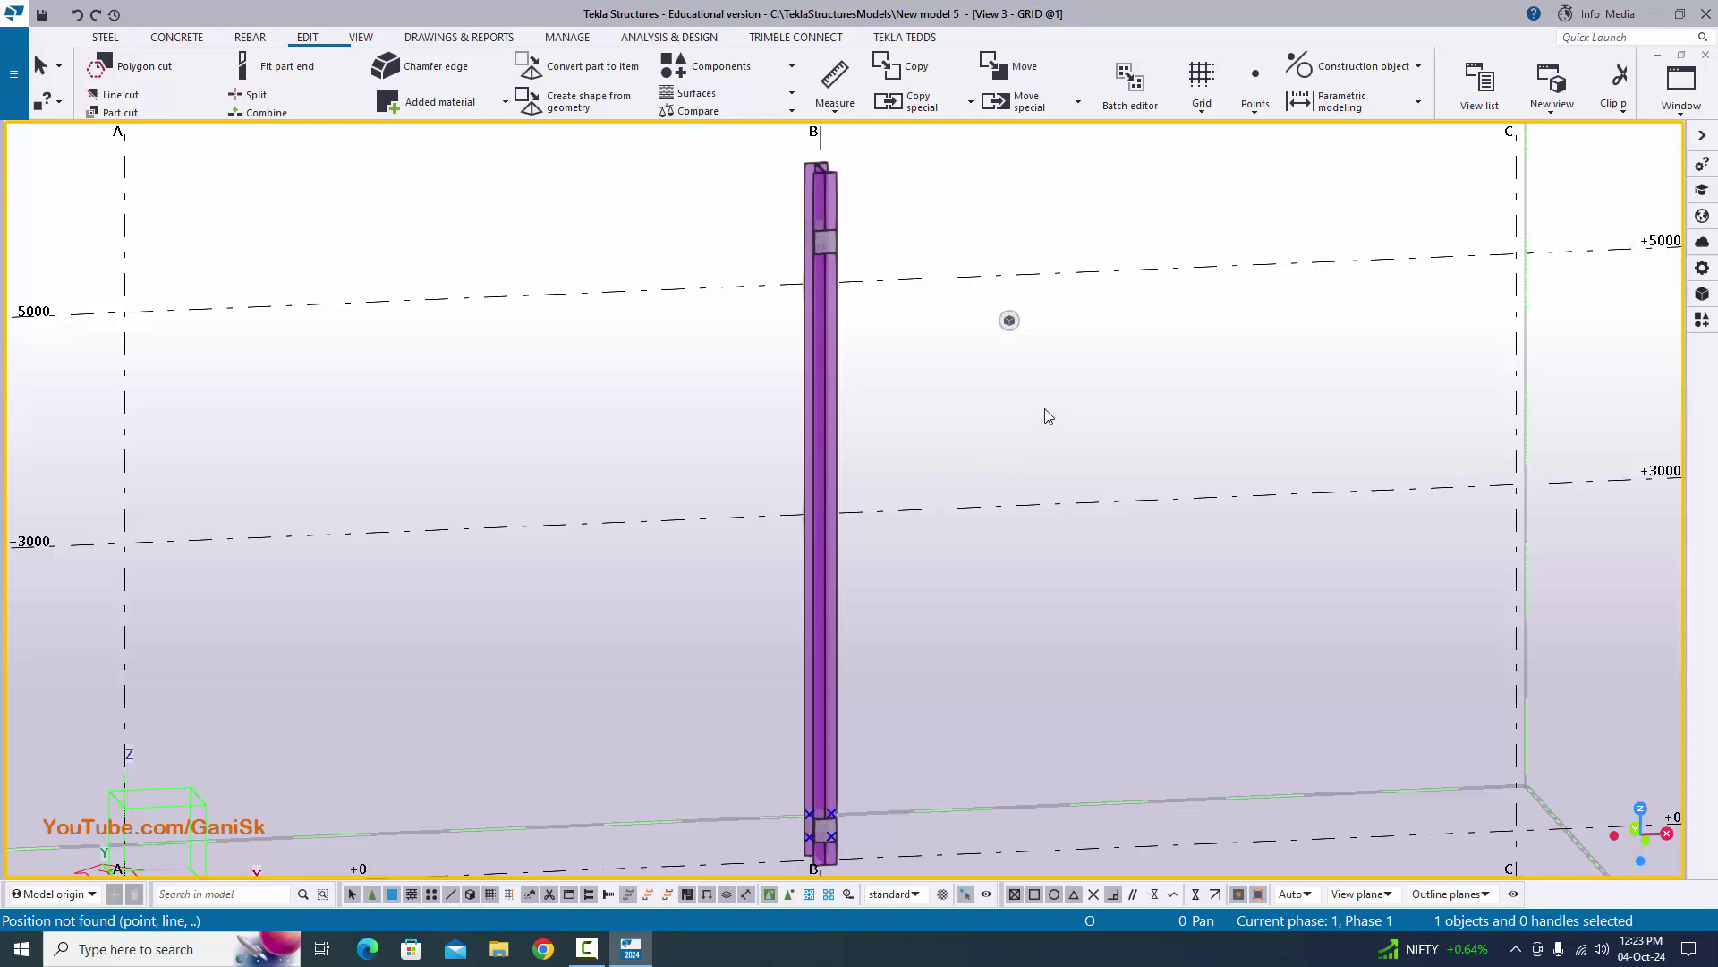
key(ctrl+p)
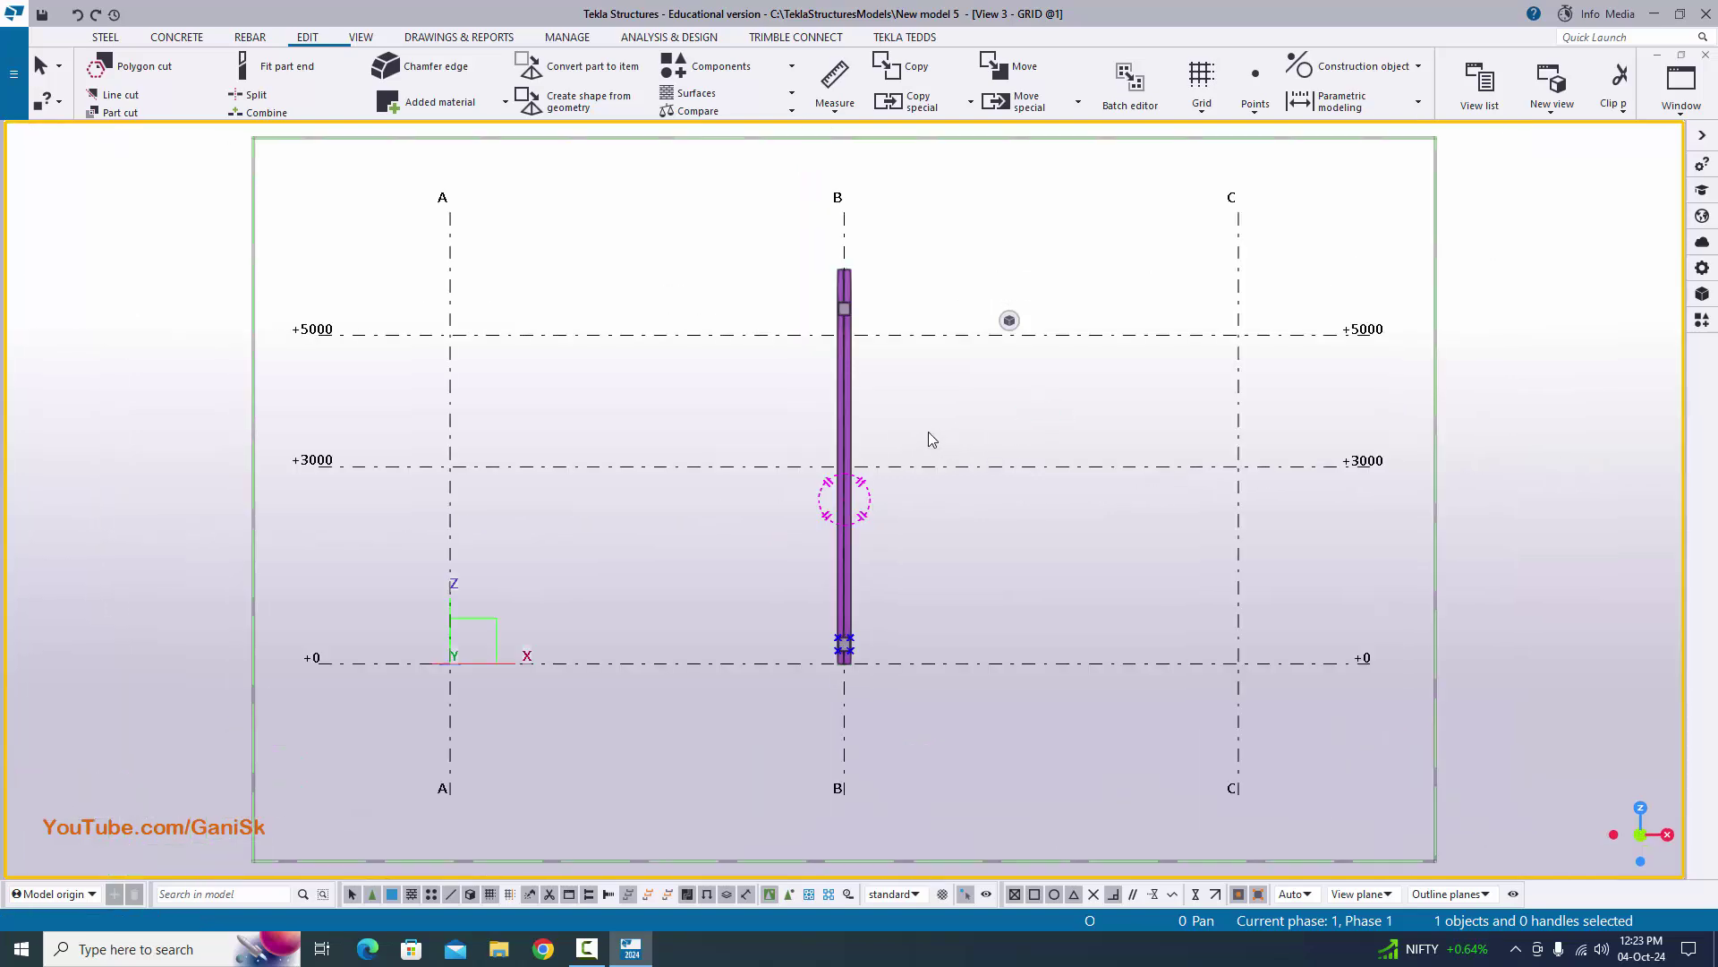
scroll(859, 360, up, 4)
scroll(832, 421, down, 7)
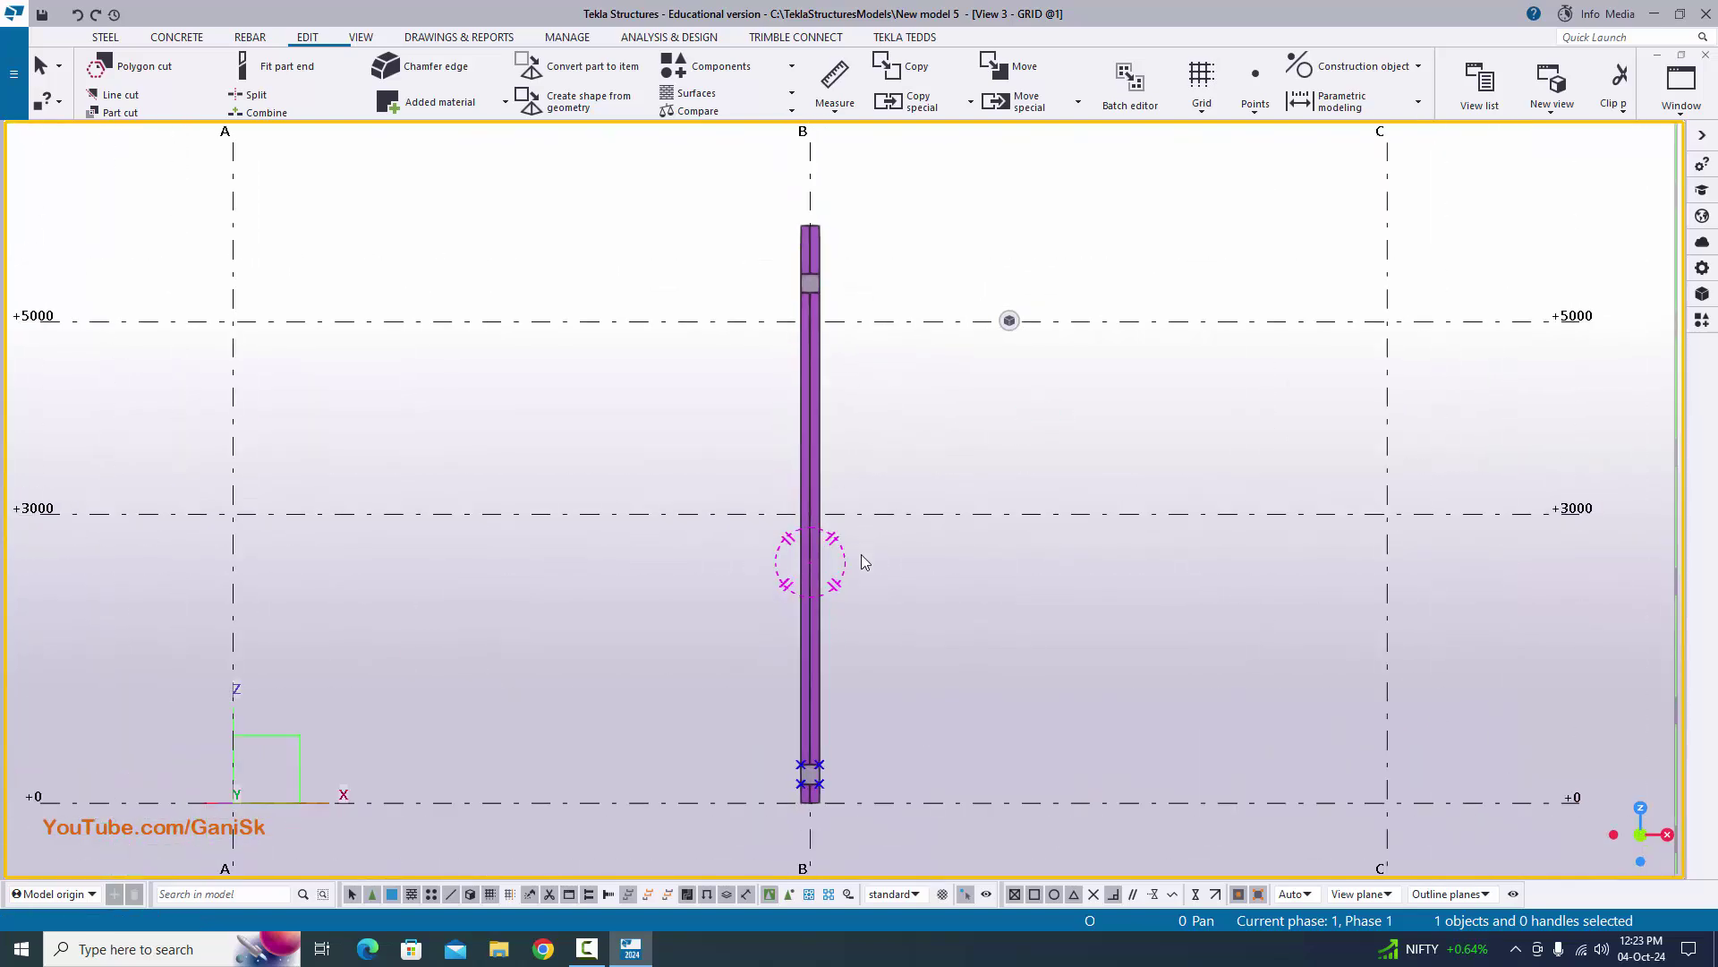
scroll(862, 573, up, 3)
middle_drag(867, 624, 785, 553)
scroll(792, 560, up, 1)
right_click(838, 484)
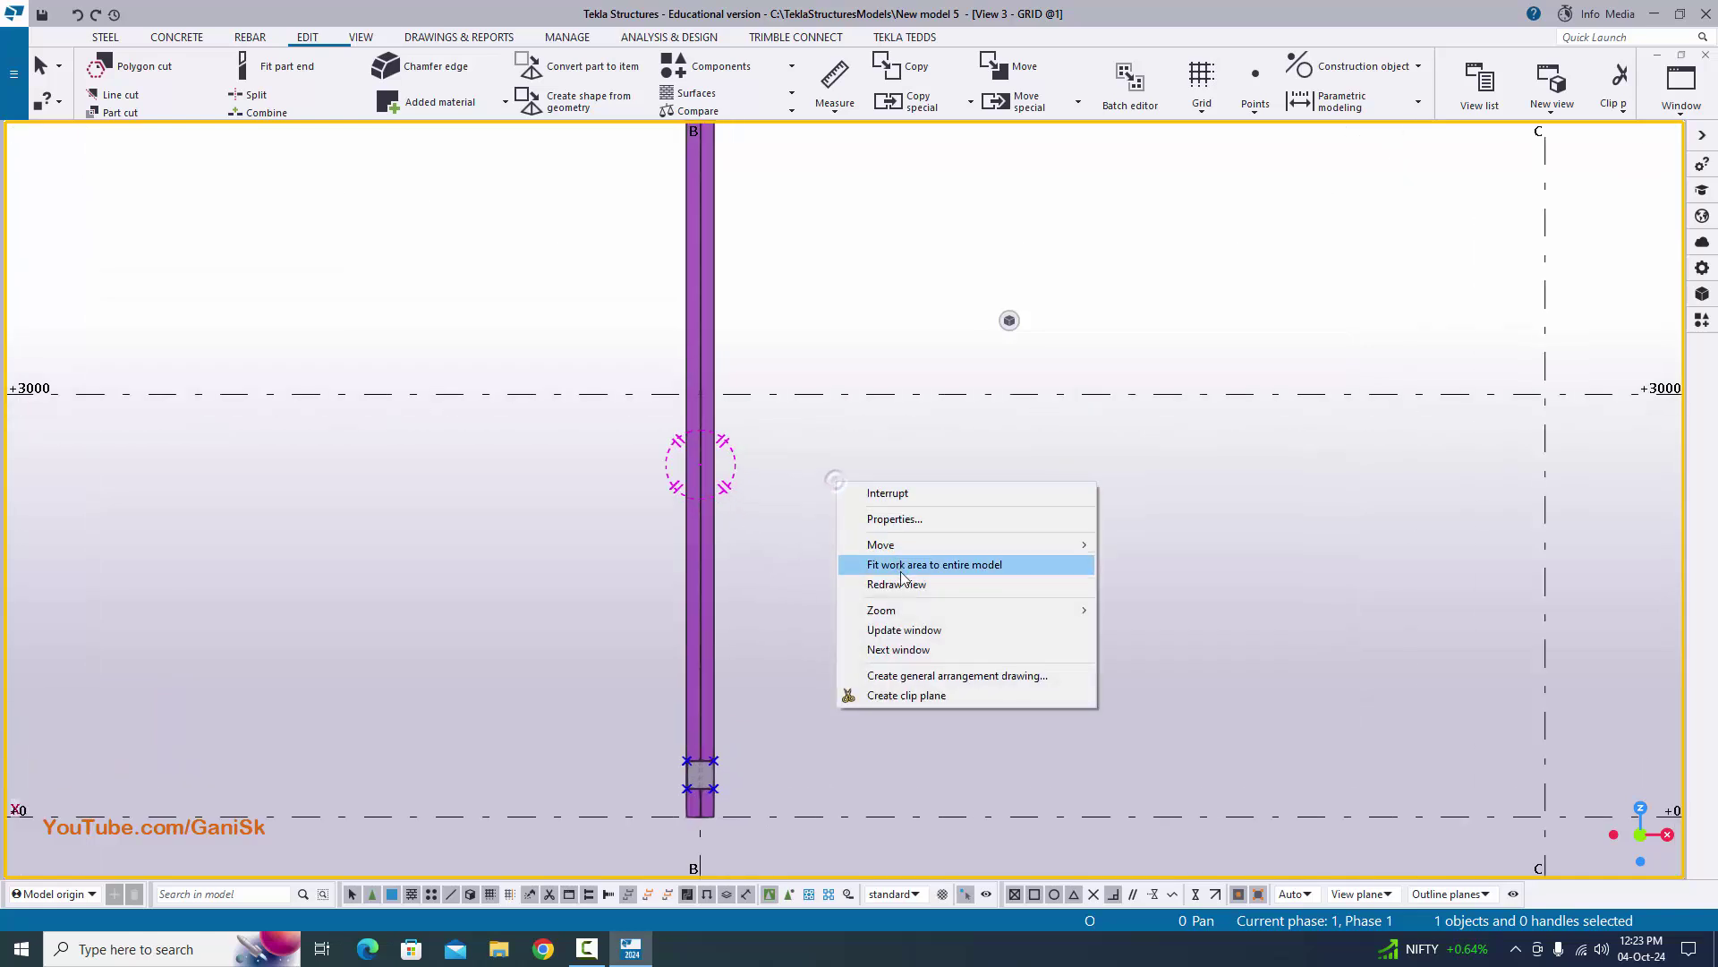
click(902, 584)
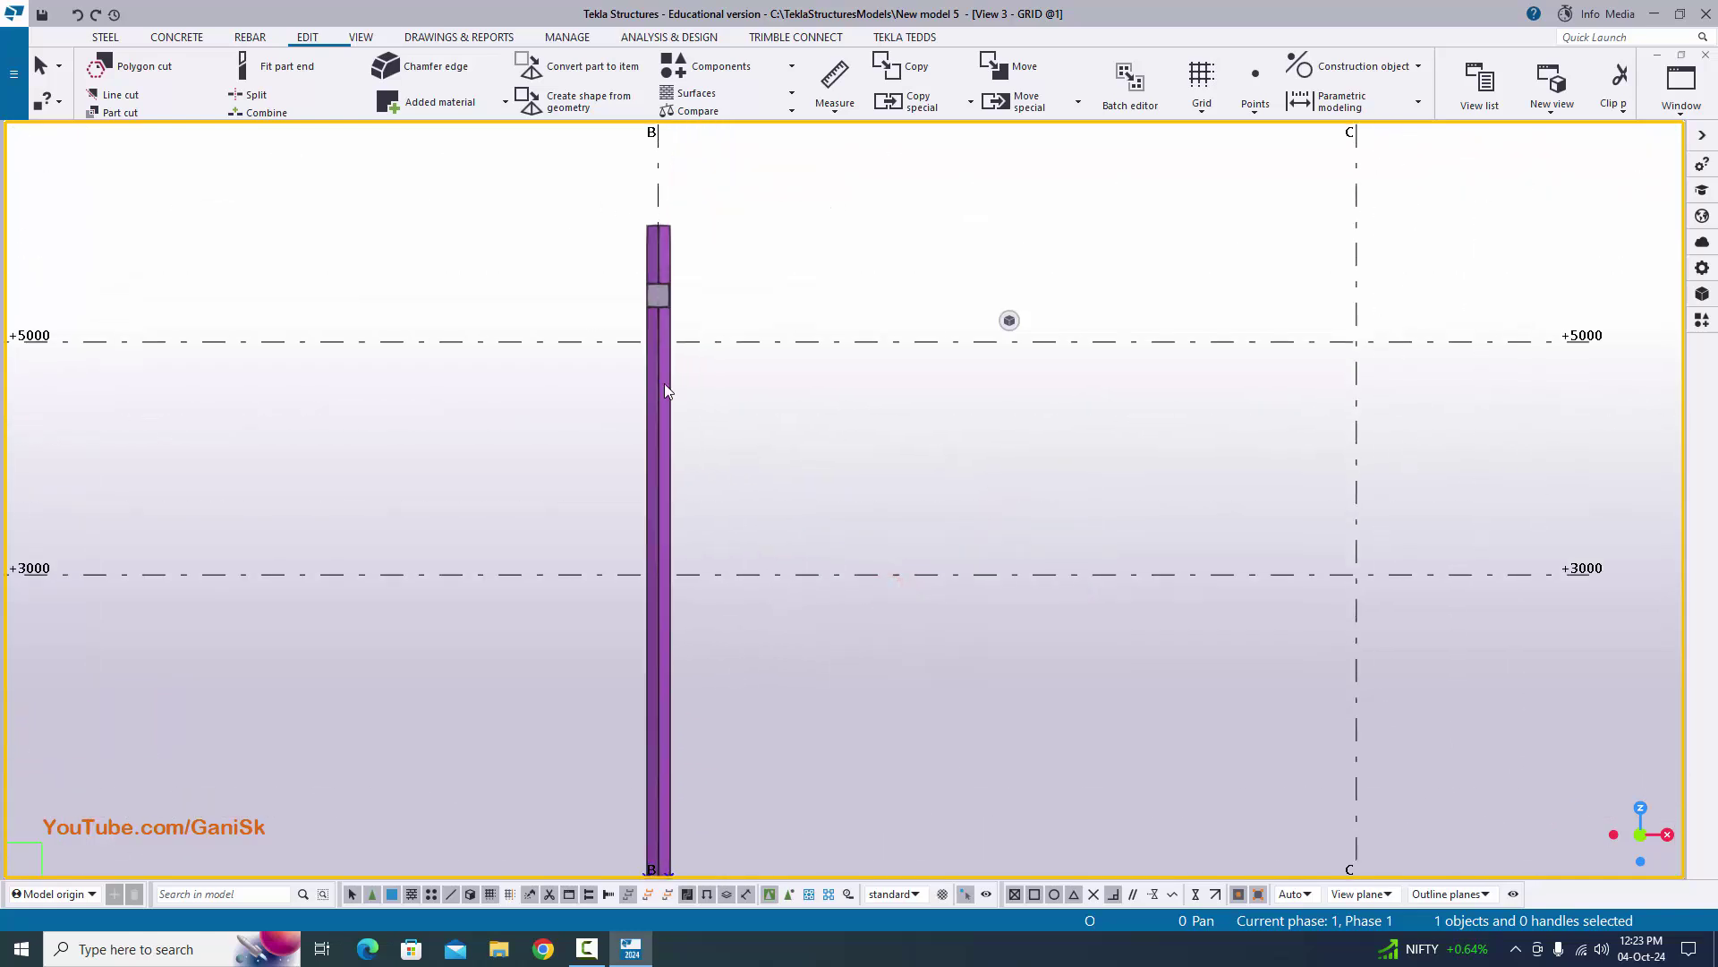
middle_drag(730, 696, 674, 412)
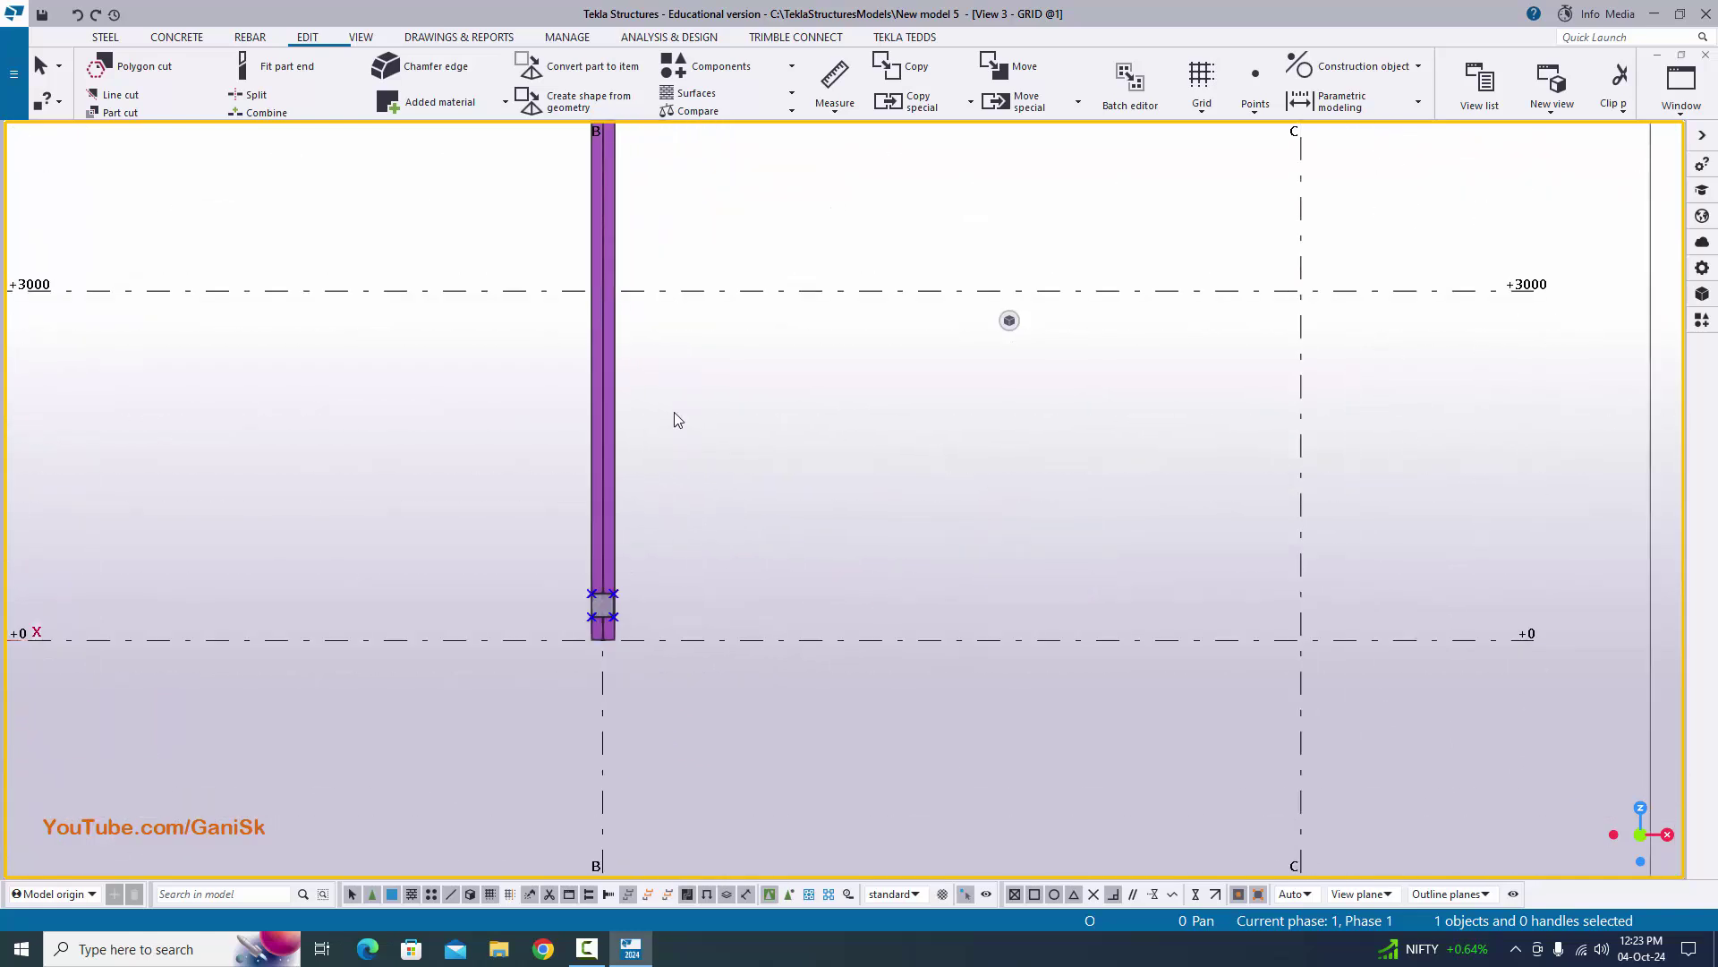
- Measure vertically from the bottom plate corner to the top plate corner, placing 5100.00 beside the column
click(844, 108)
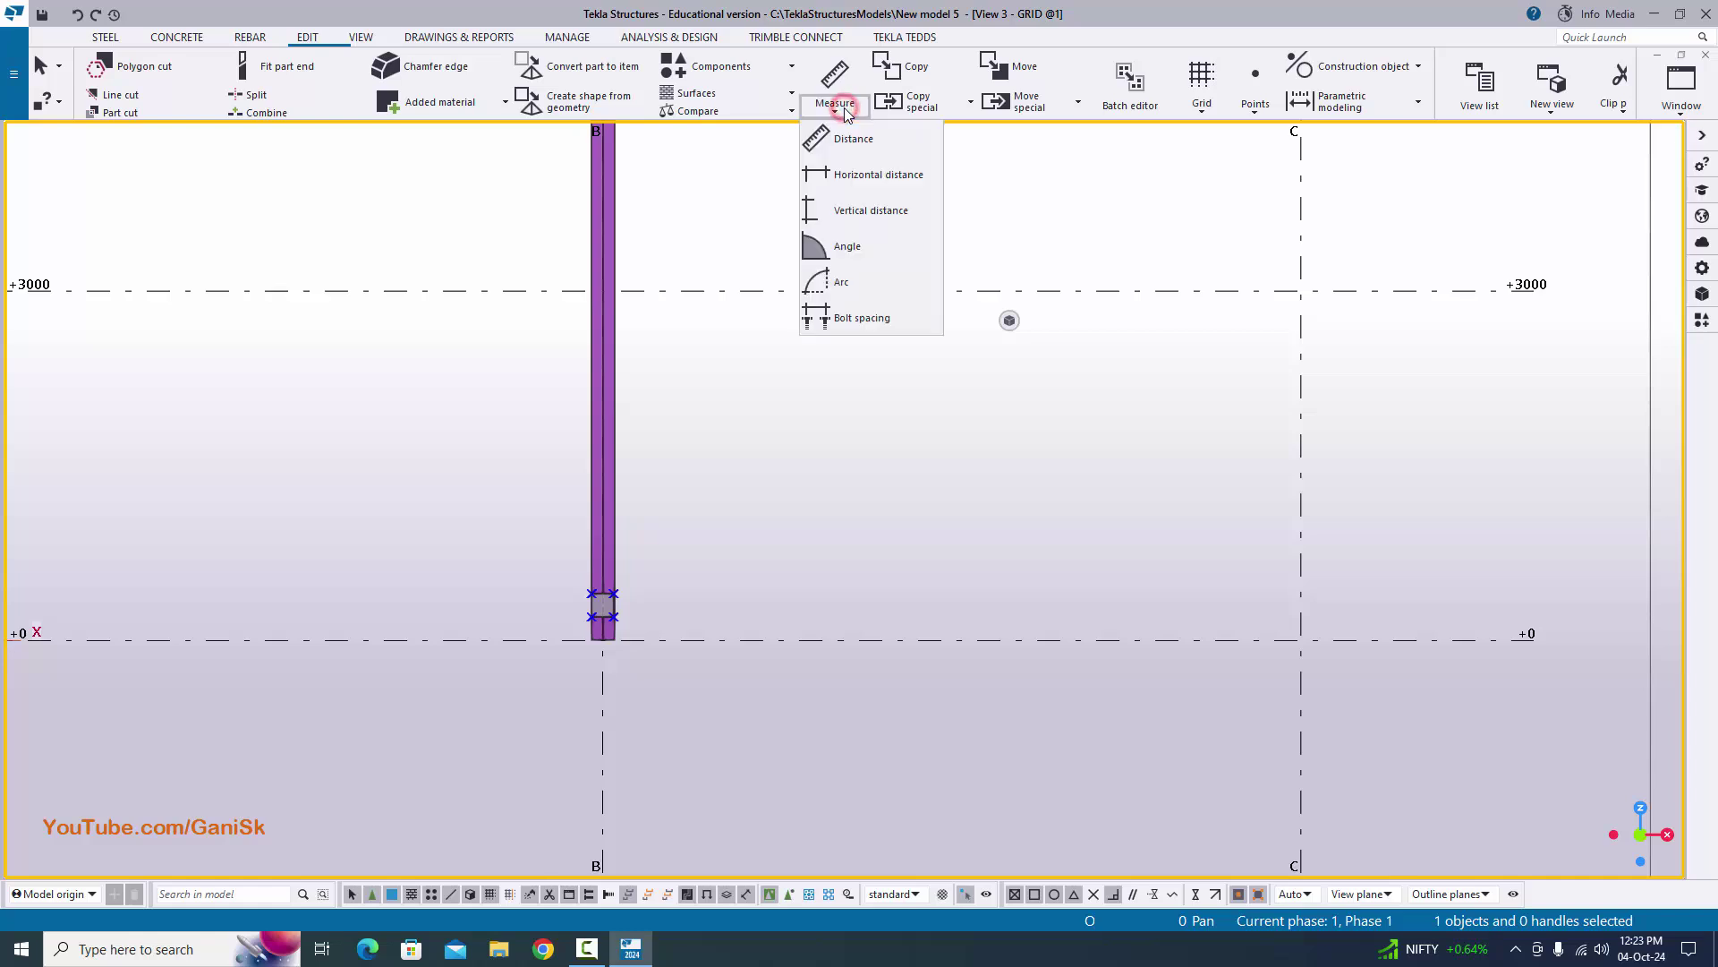
click(871, 206)
middle_drag(635, 638, 580, 706)
scroll(581, 706, up, 6)
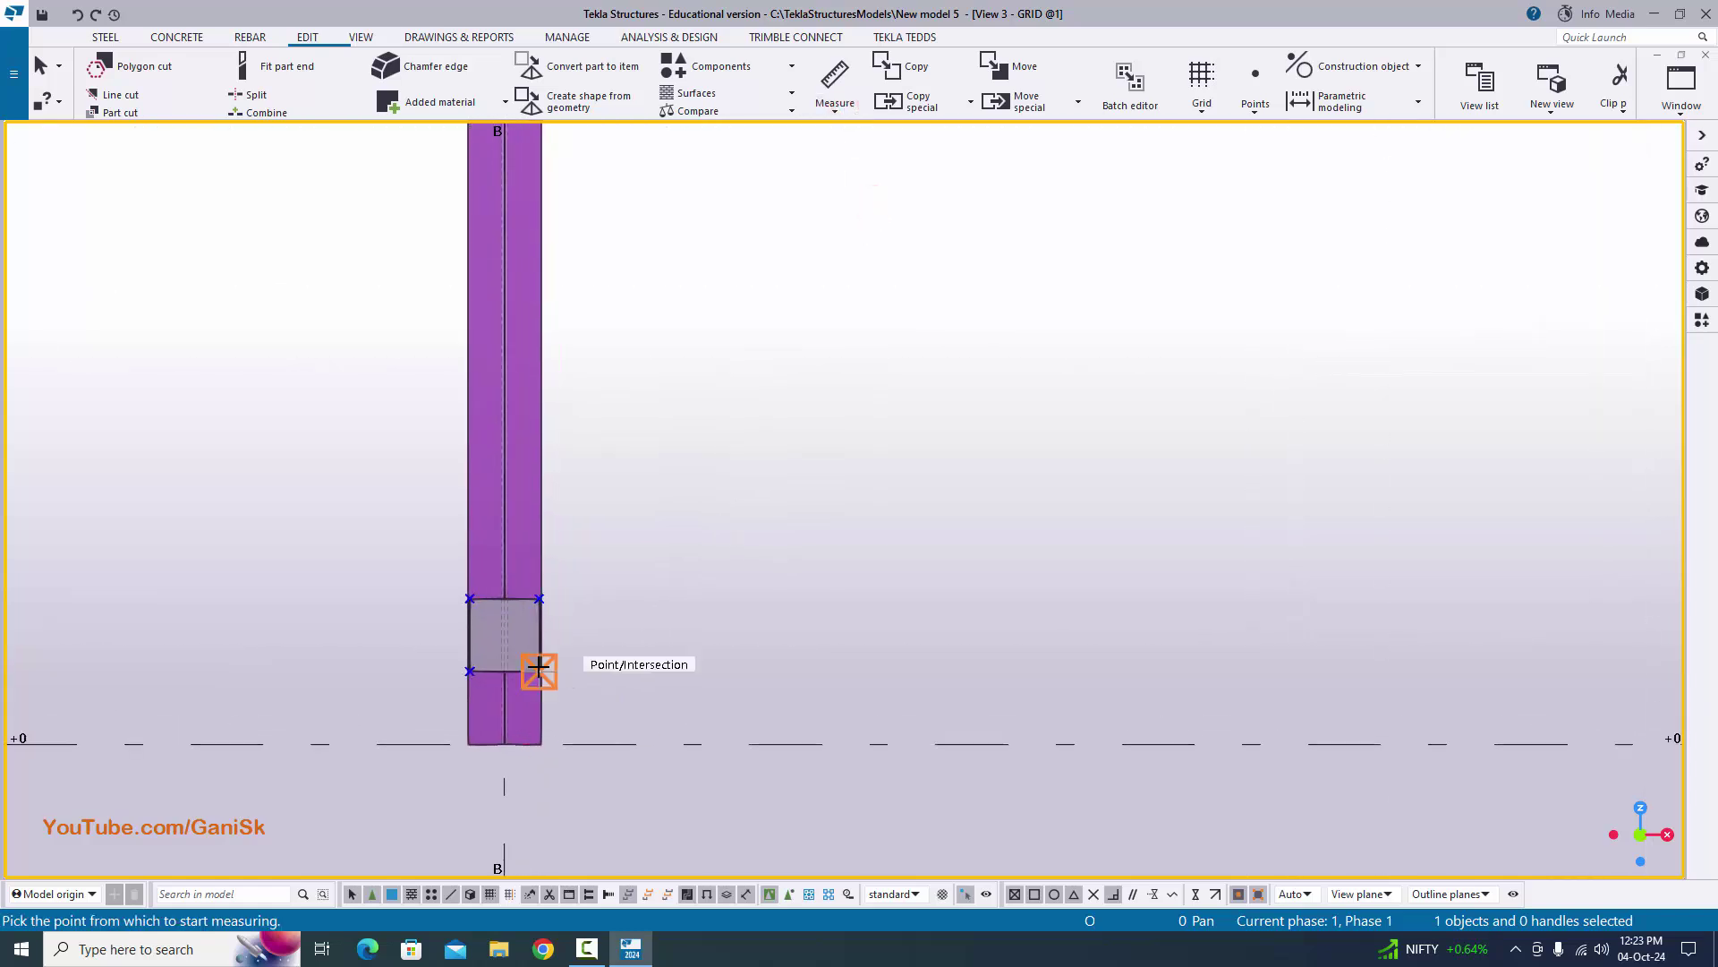
middle_drag(565, 618, 545, 721)
click(533, 735)
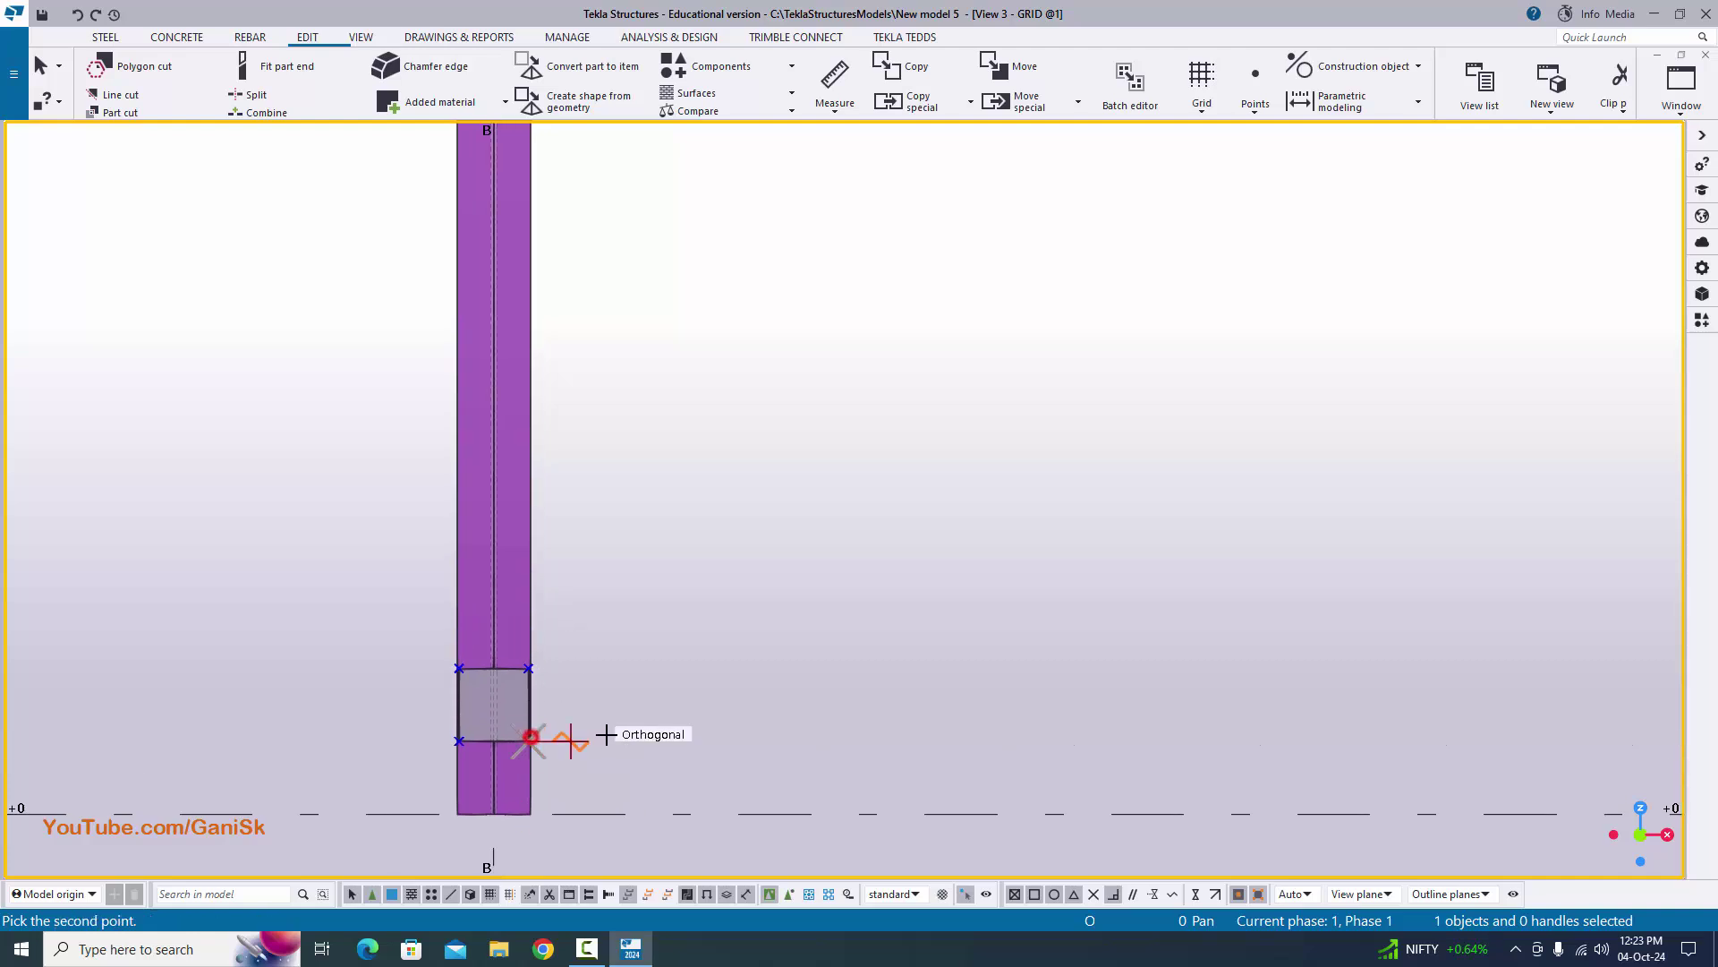
scroll(617, 739, down, 2)
middle_drag(660, 457, 620, 801)
scroll(562, 430, down, 1)
middle_drag(564, 423, 555, 849)
middle_drag(572, 473, 572, 483)
scroll(514, 447, up, 7)
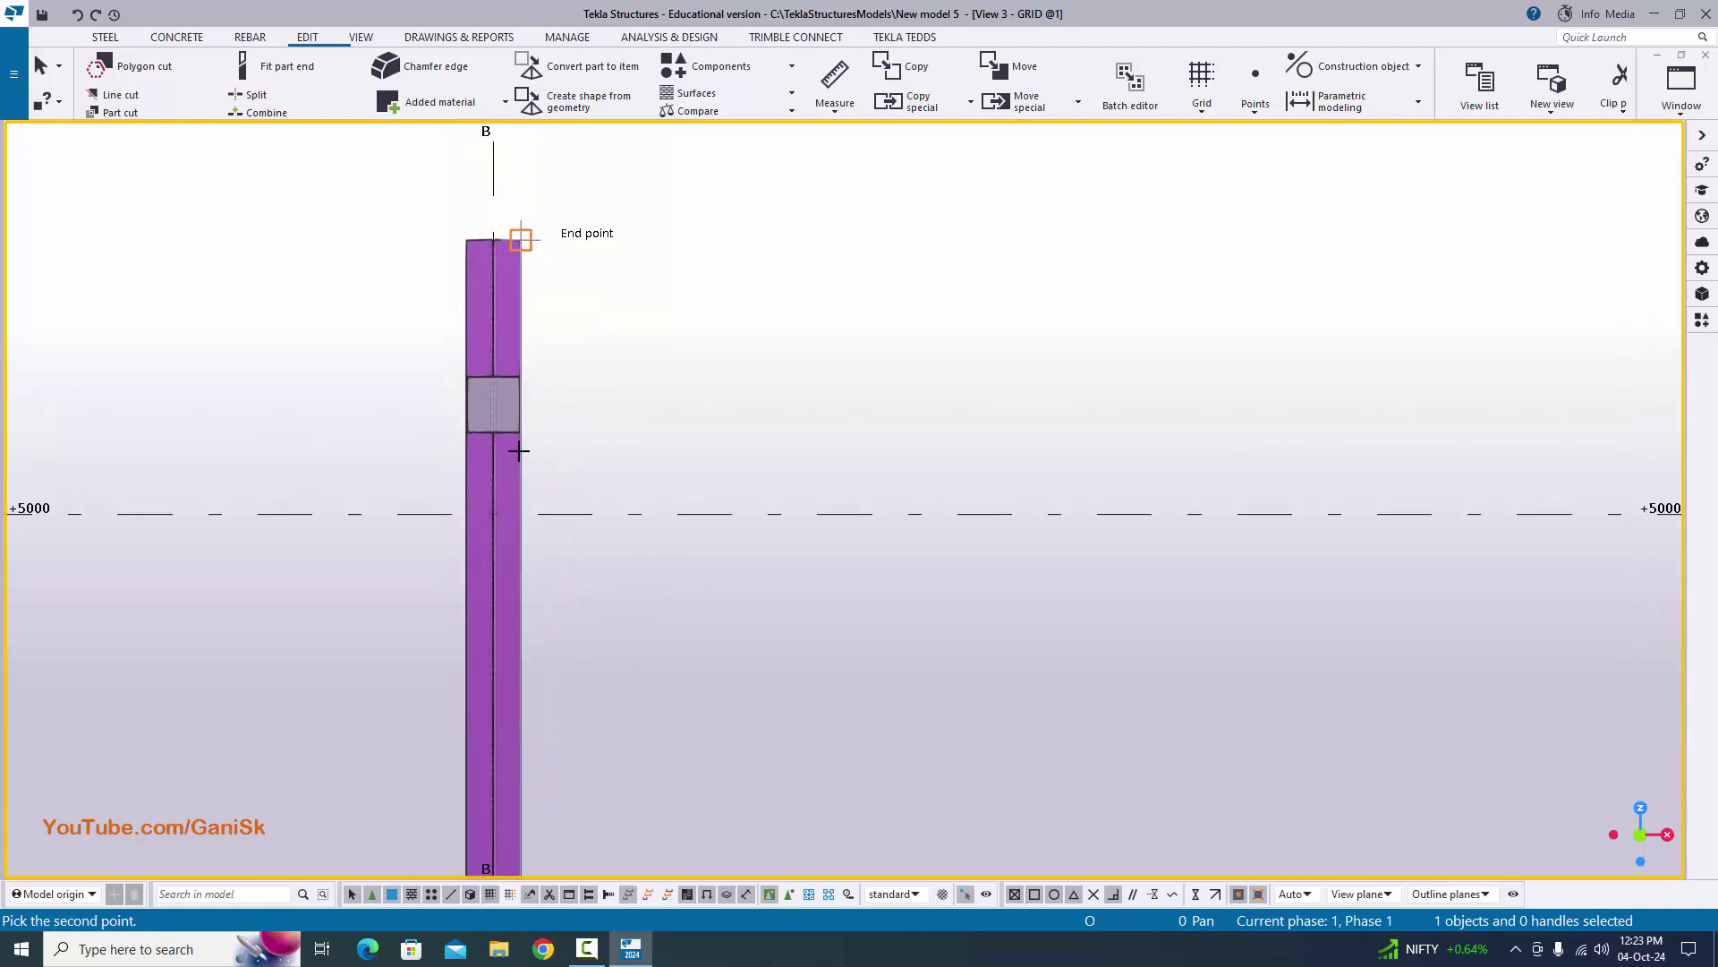
click(526, 409)
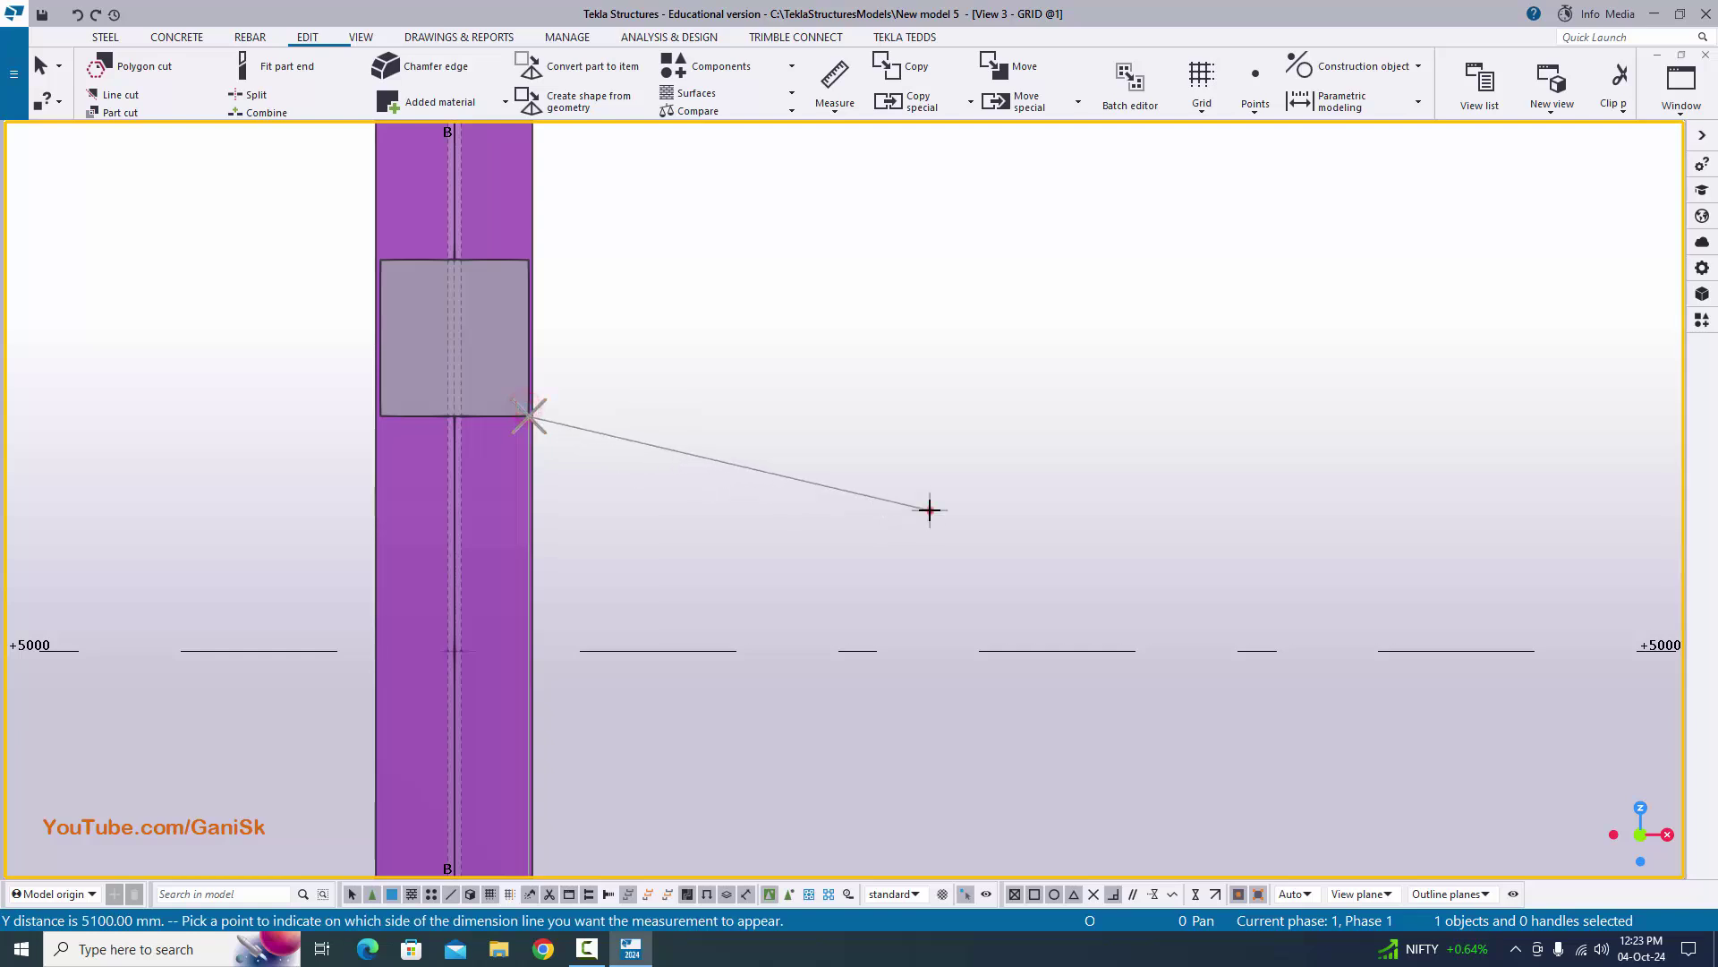
click(928, 510)
- Pan along the 5100.00 dimension to review it, then end the measure command
scroll(928, 515, down, 2)
scroll(942, 640, down, 1)
middle_drag(989, 818, 864, 314)
scroll(850, 473, down, 2)
scroll(840, 730, up, 5)
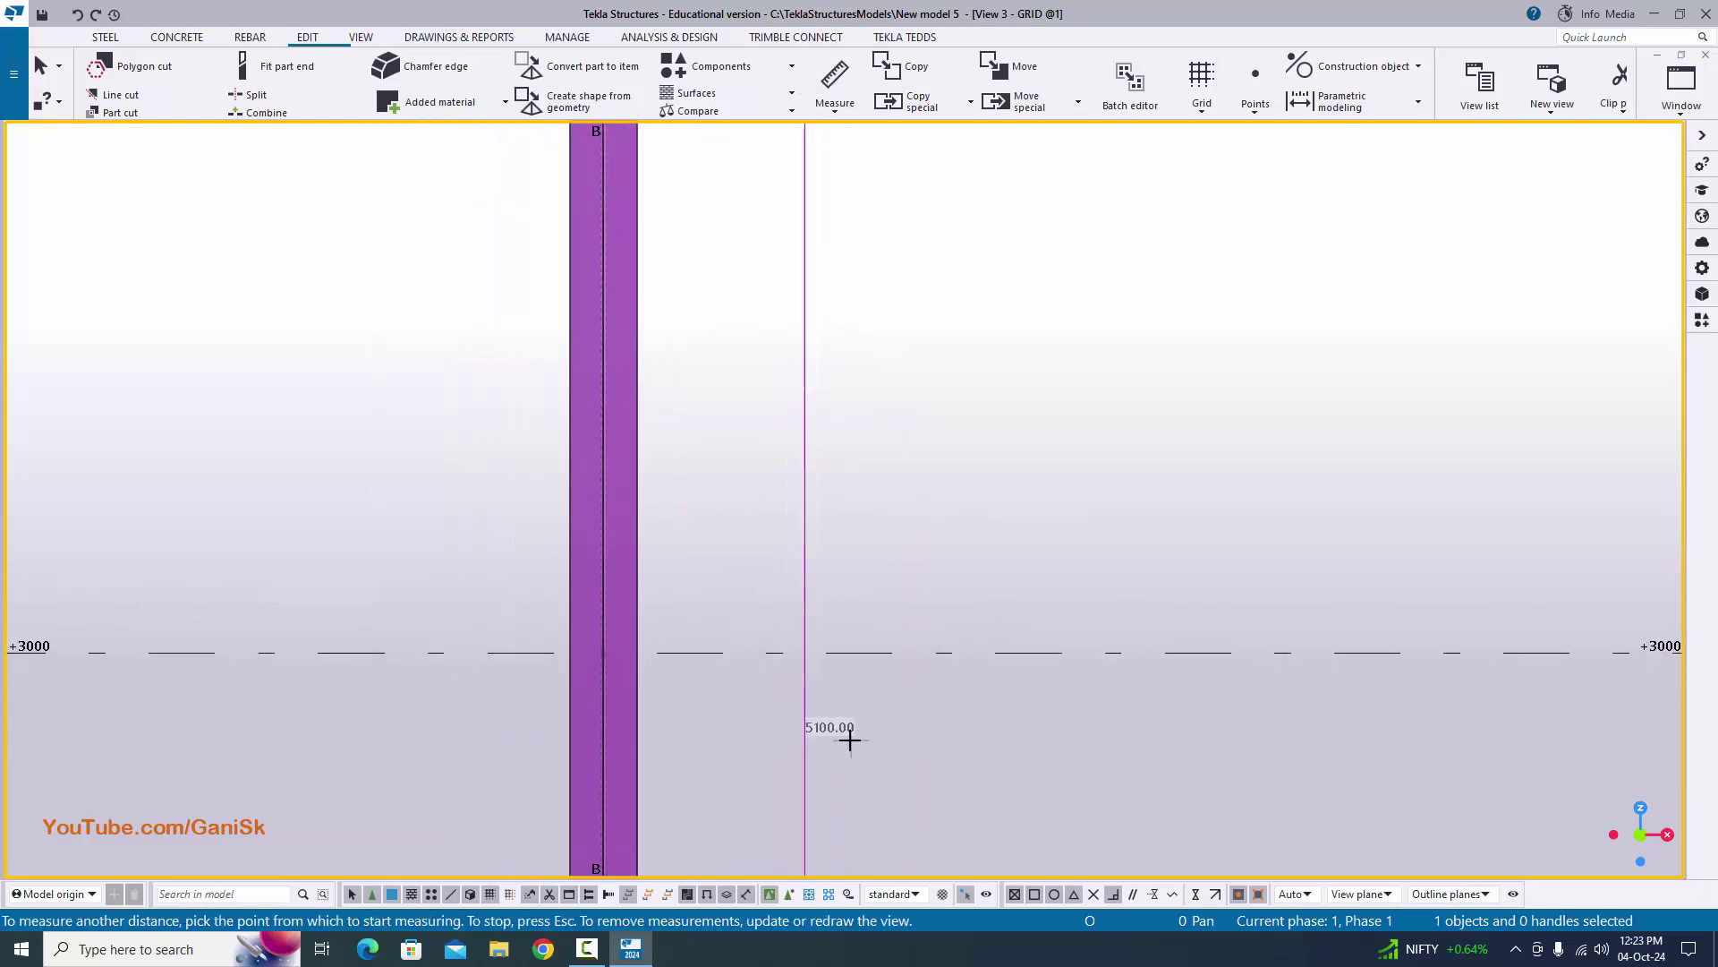
middle_drag(807, 744, 806, 579)
scroll(809, 580, up, 3)
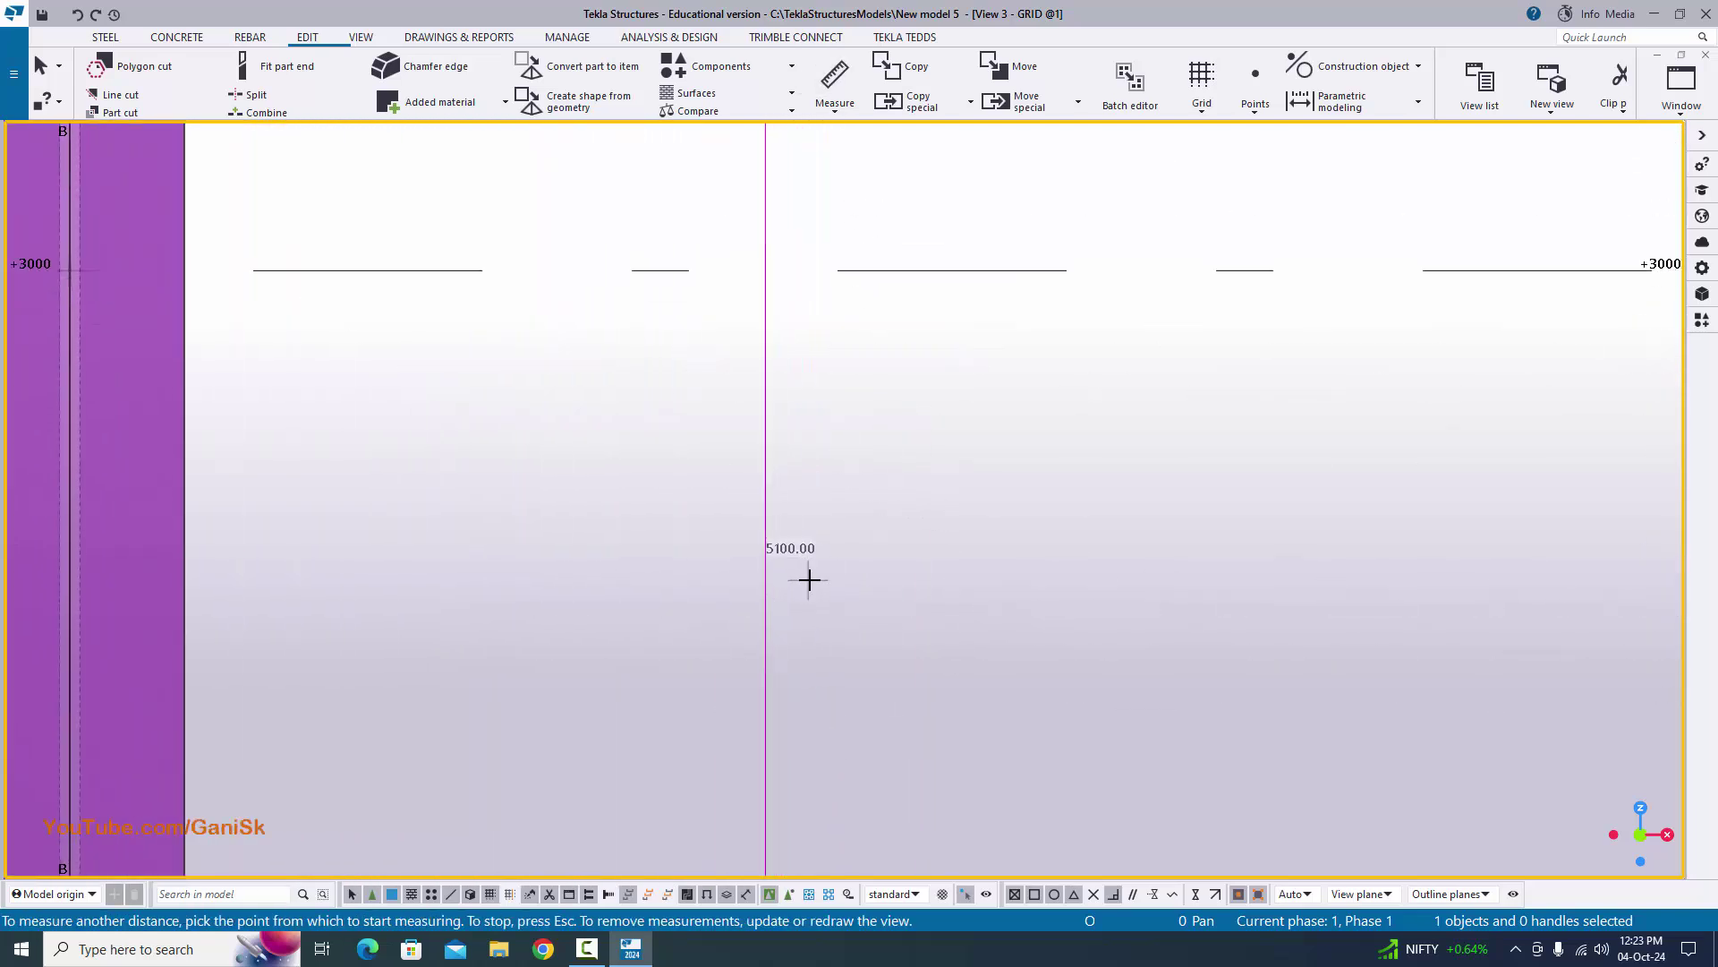
scroll(841, 595, down, 8)
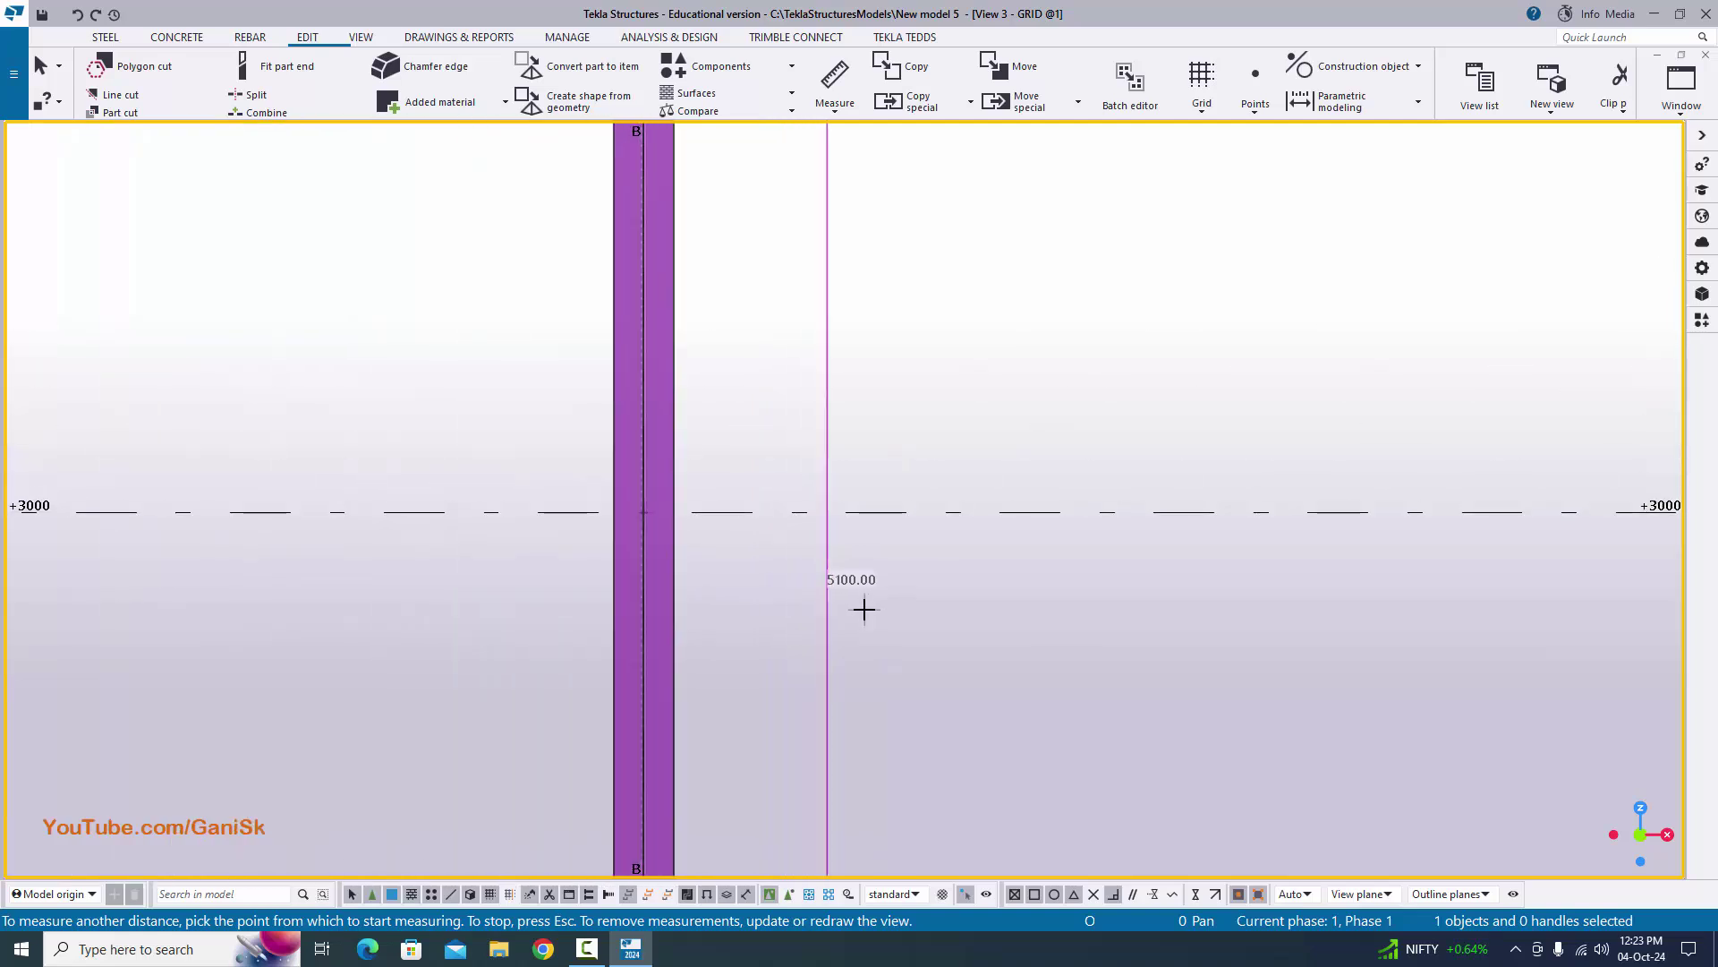
scroll(867, 604, down, 3)
middle_drag(856, 614, 785, 534)
mouse_move(749, 471)
middle_down()
mouse_move(751, 614)
mouse_move(752, 468)
middle_up()
right_click(1060, 304)
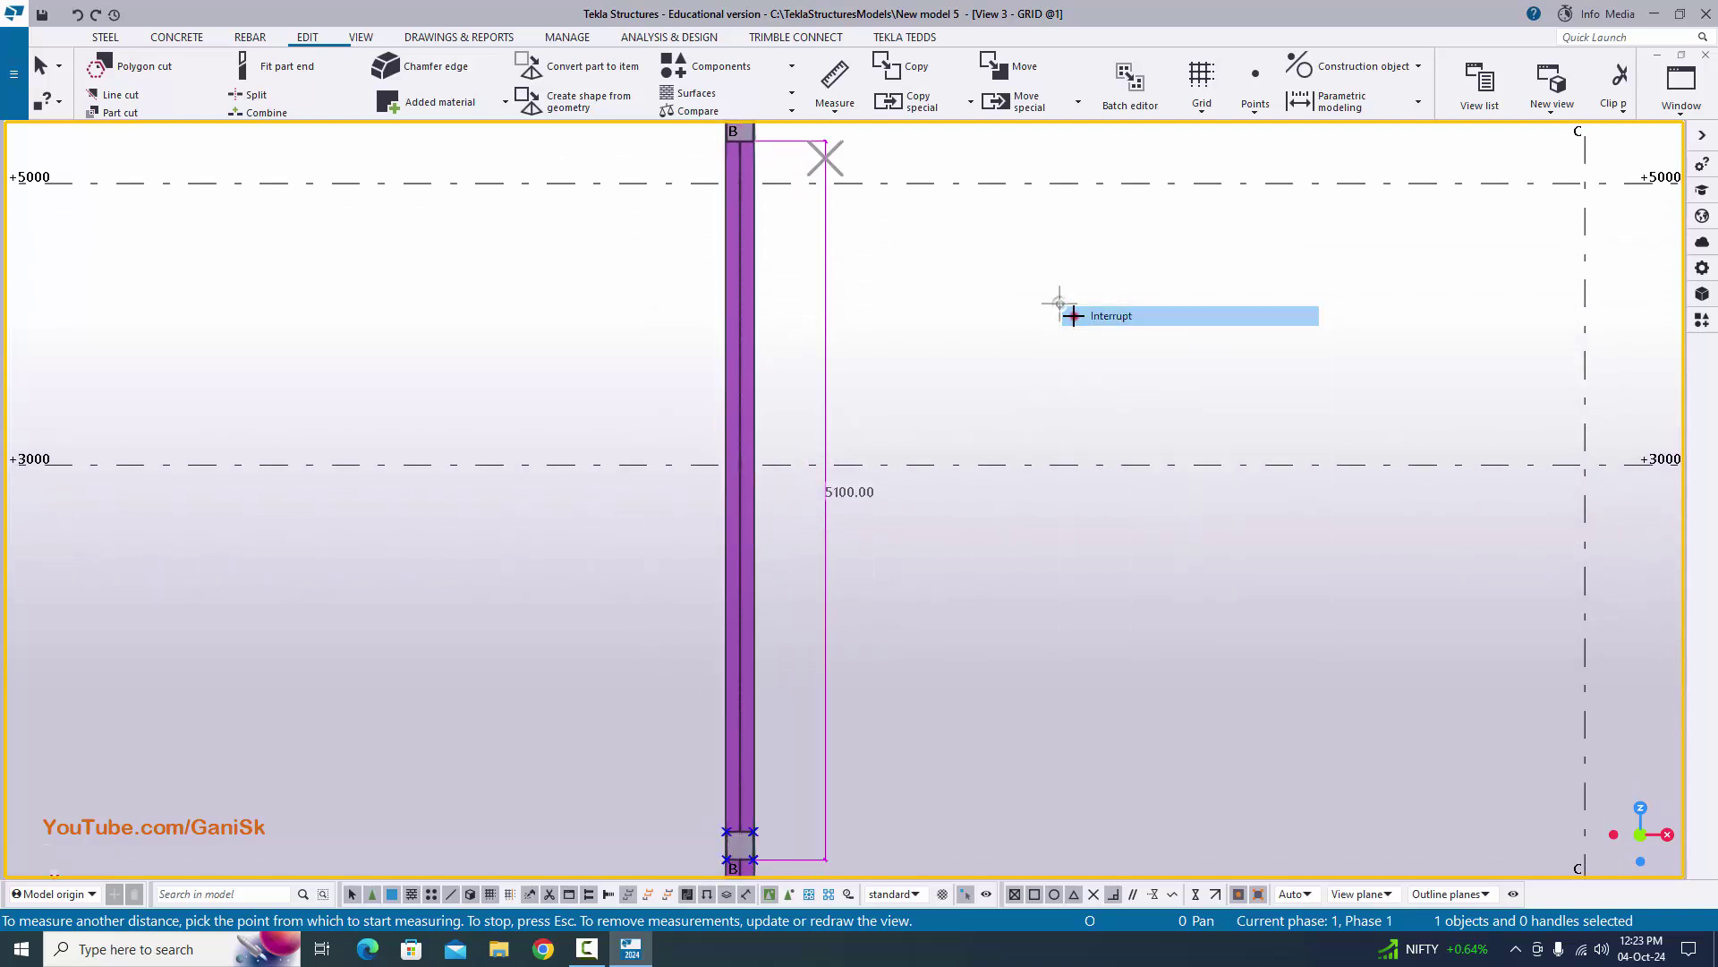
click(1112, 316)
- Compute 5100 ÷ 4 = 1,275 in Windows Calculator, then close it
click(117, 935)
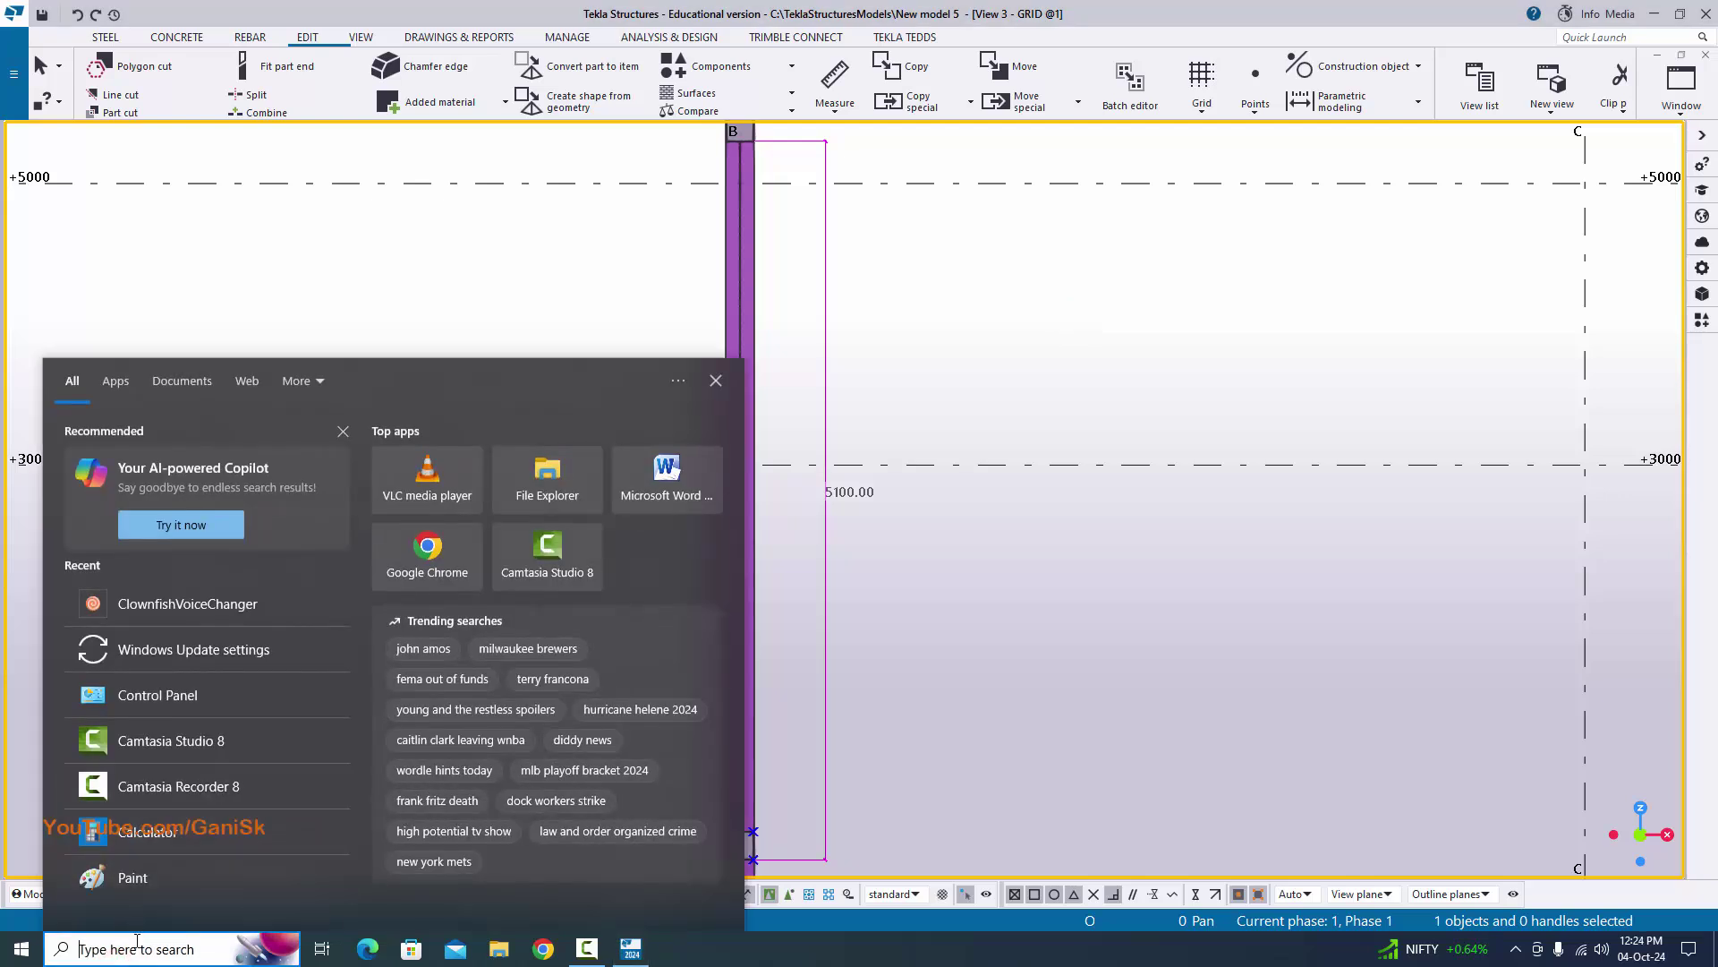
click(187, 830)
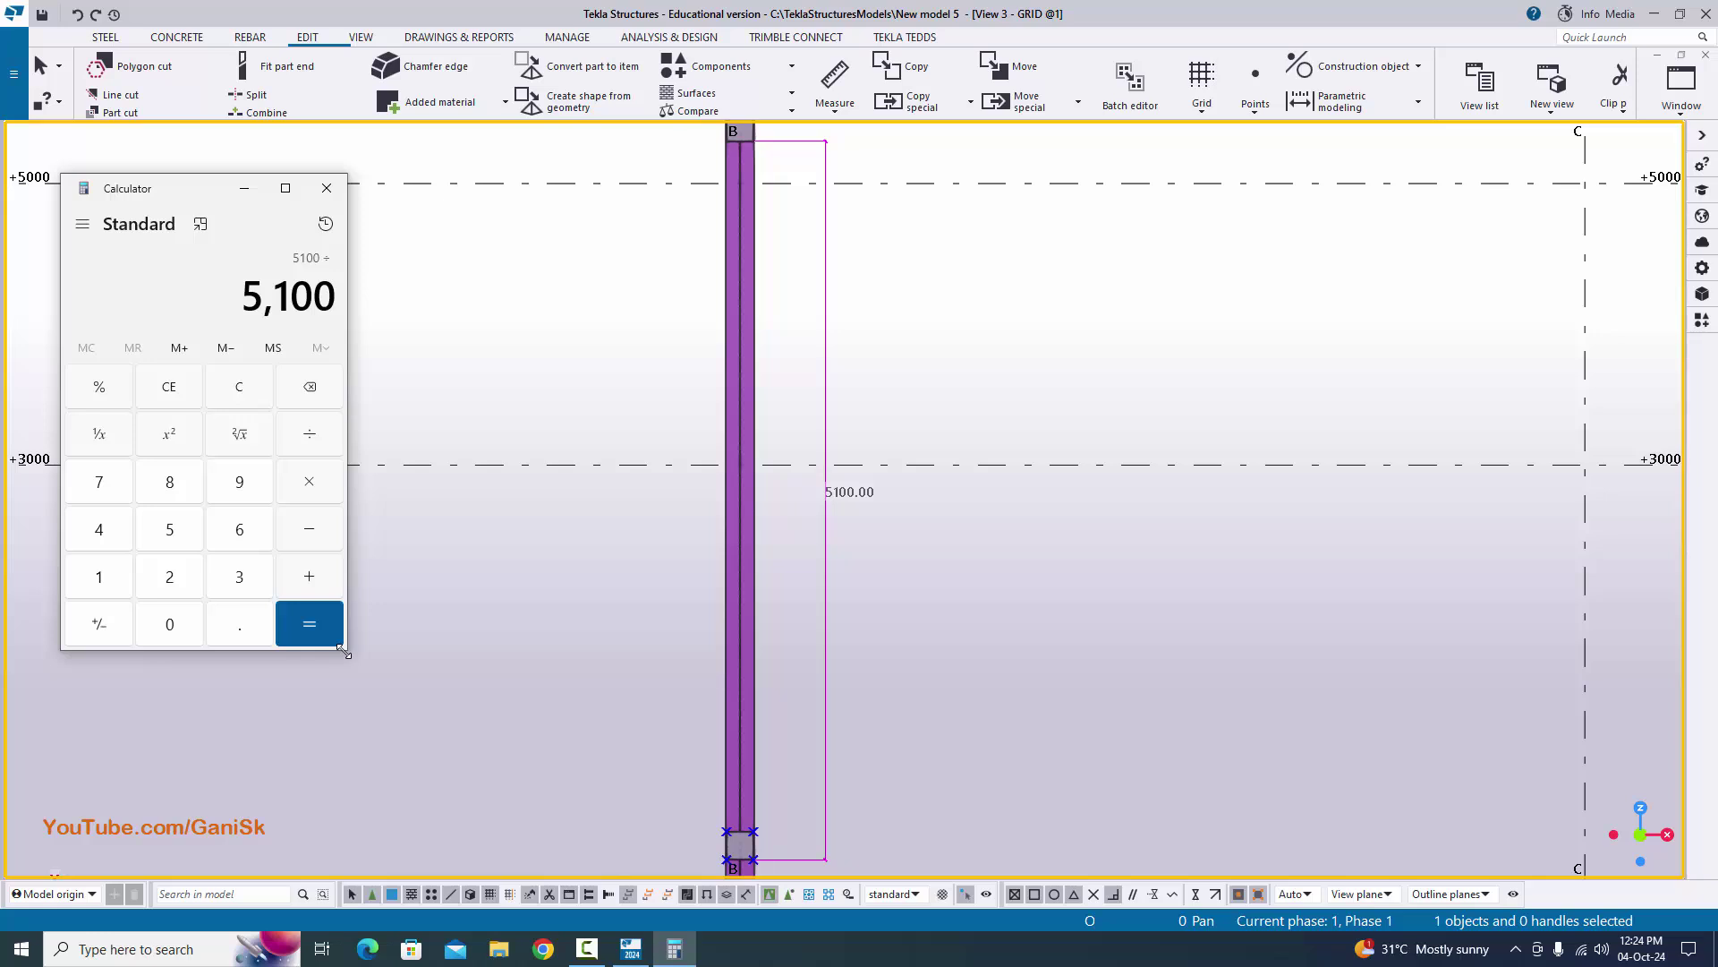
key(4)
key(Return)
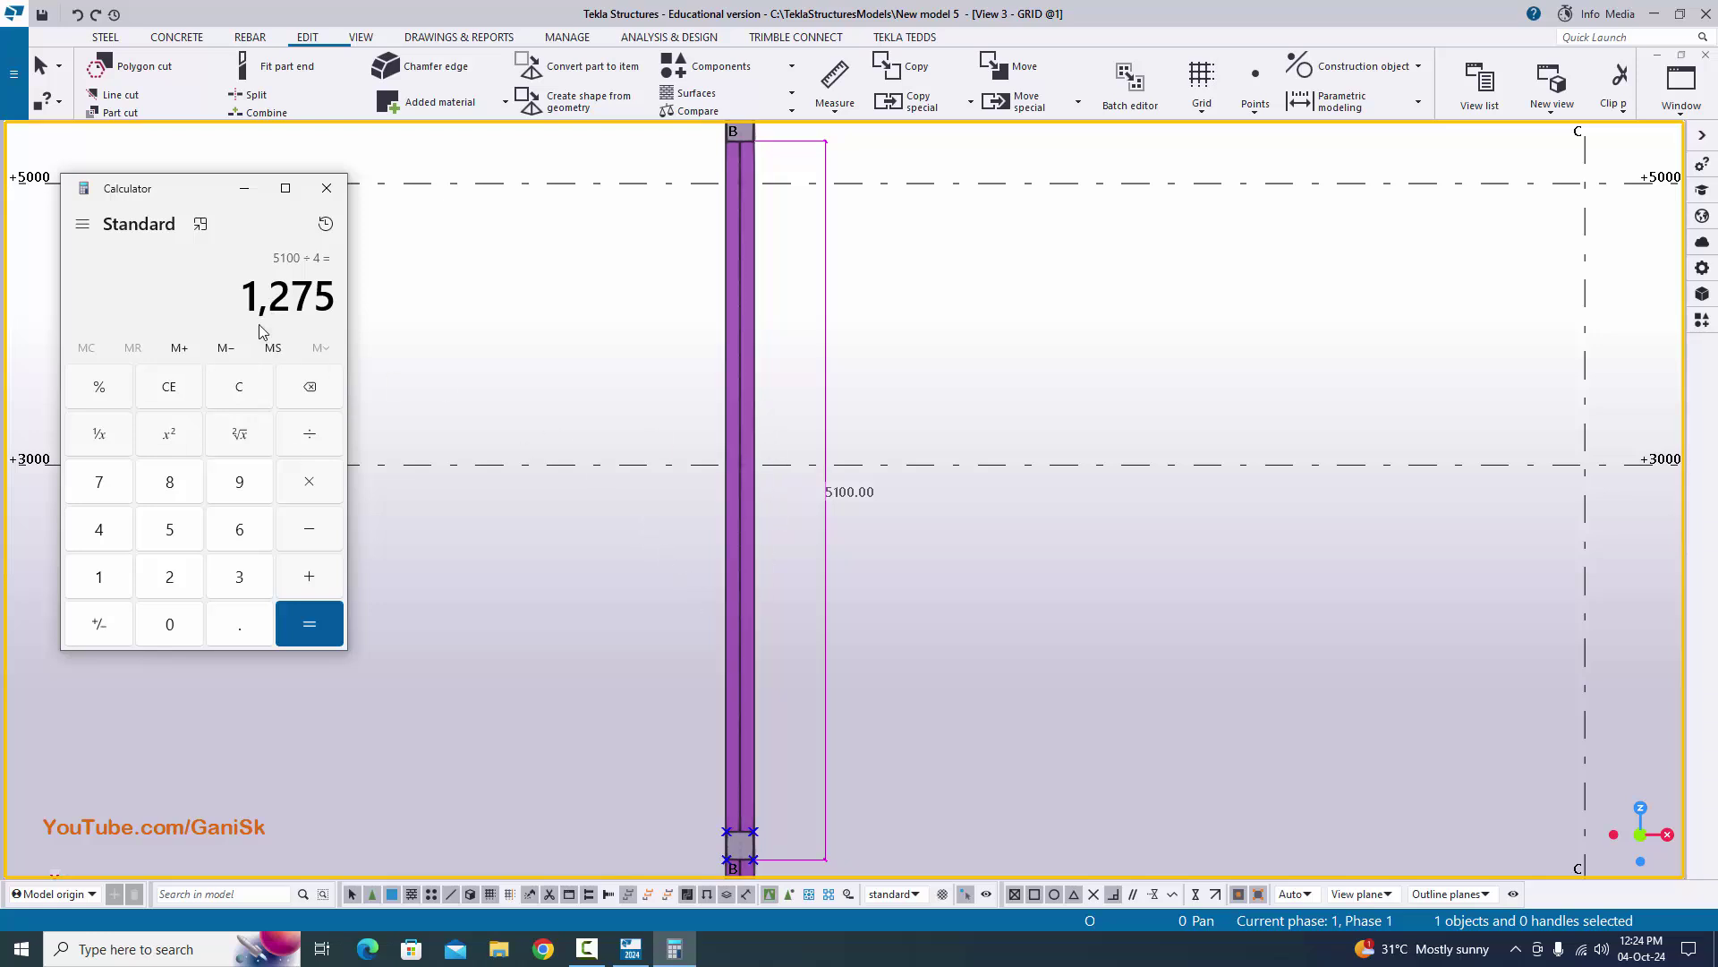
click(332, 195)
scroll(537, 540, down, 3)
- Return from the grid elevation to the View 1 - 3d model view
middle_drag(659, 633, 603, 561)
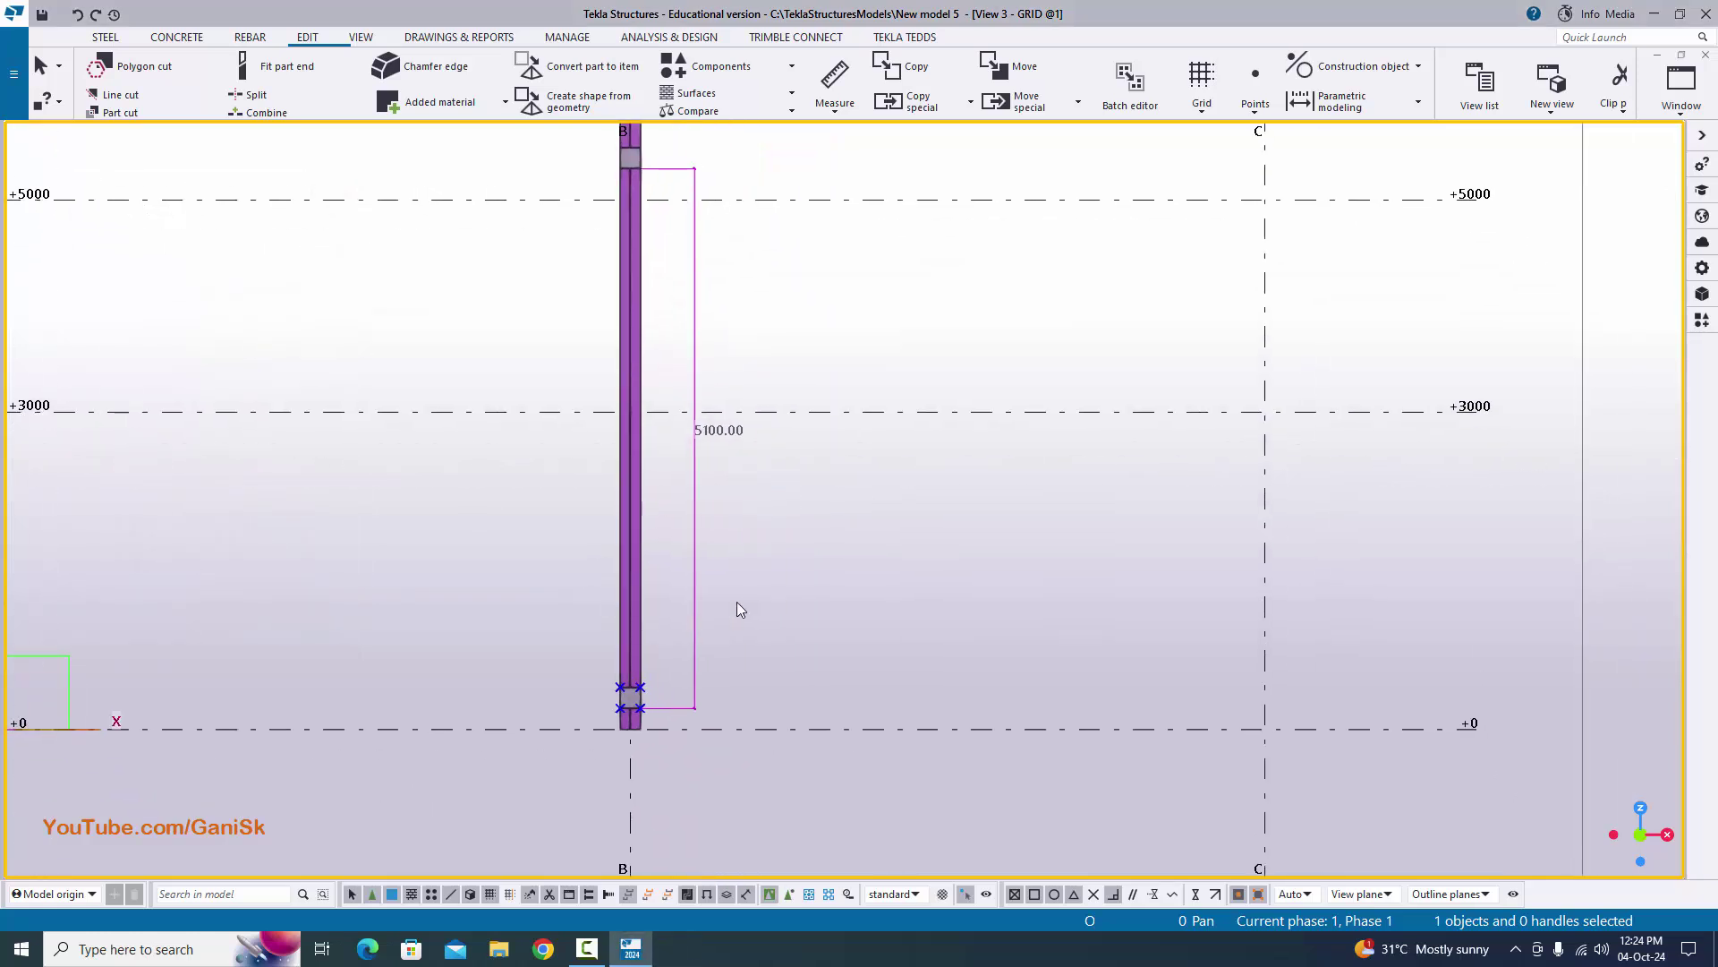
middle_drag(794, 598, 809, 612)
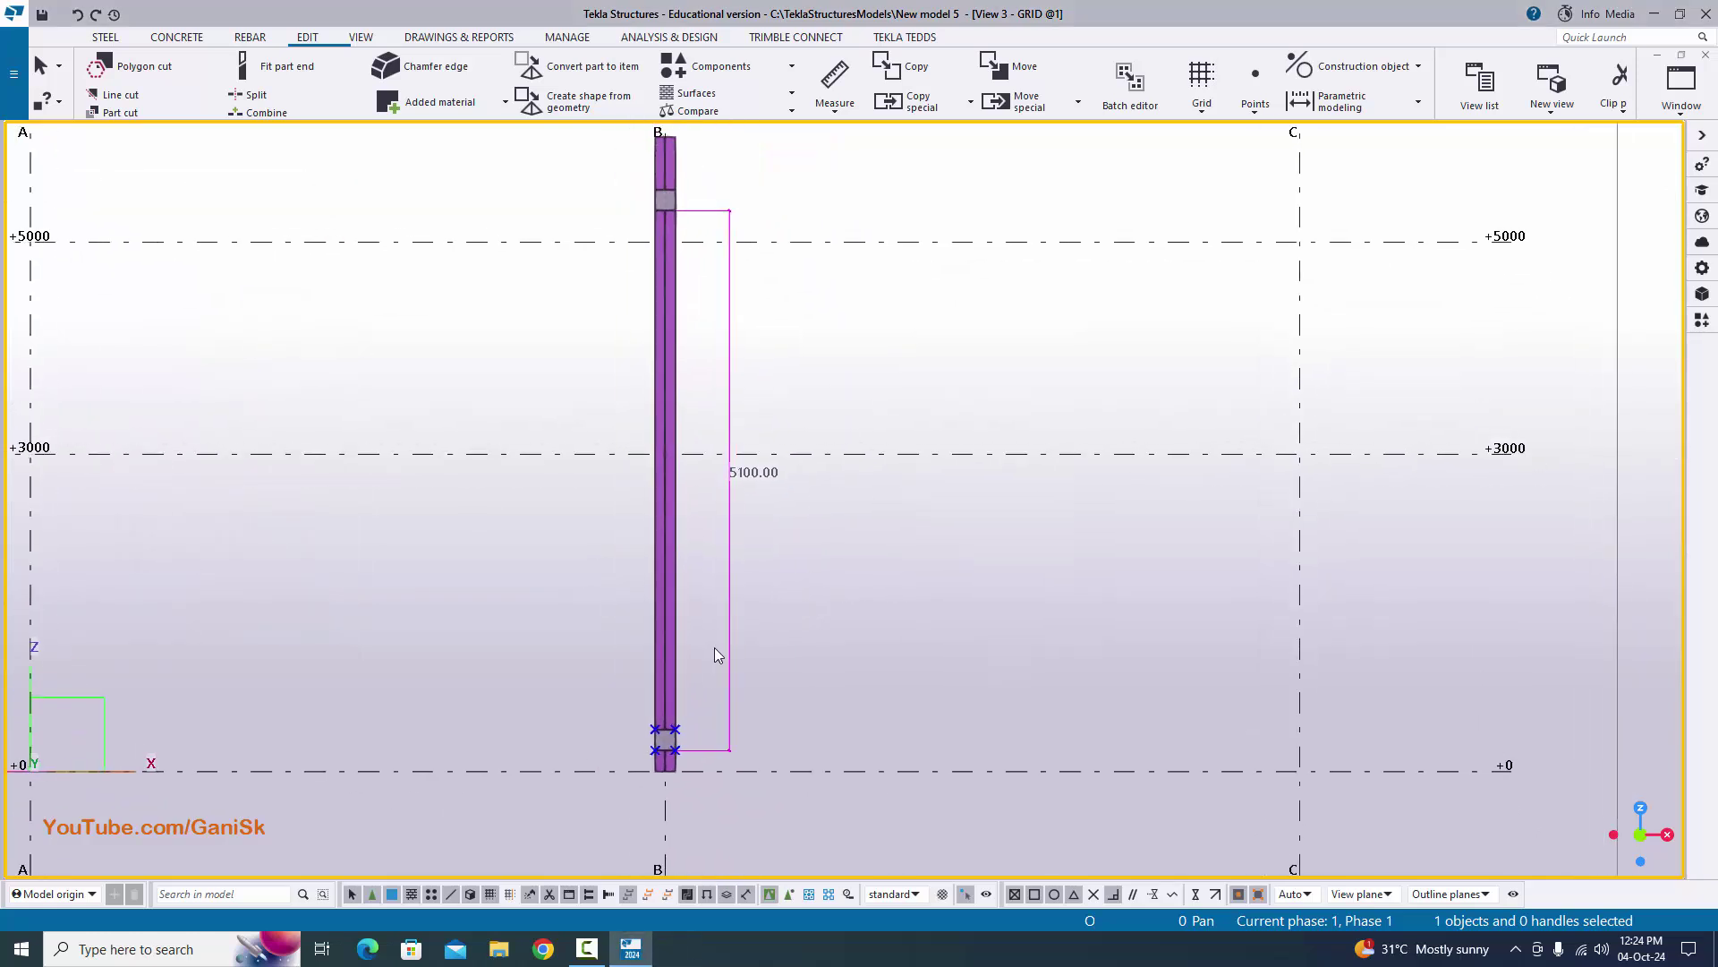
scroll(655, 734, up, 2)
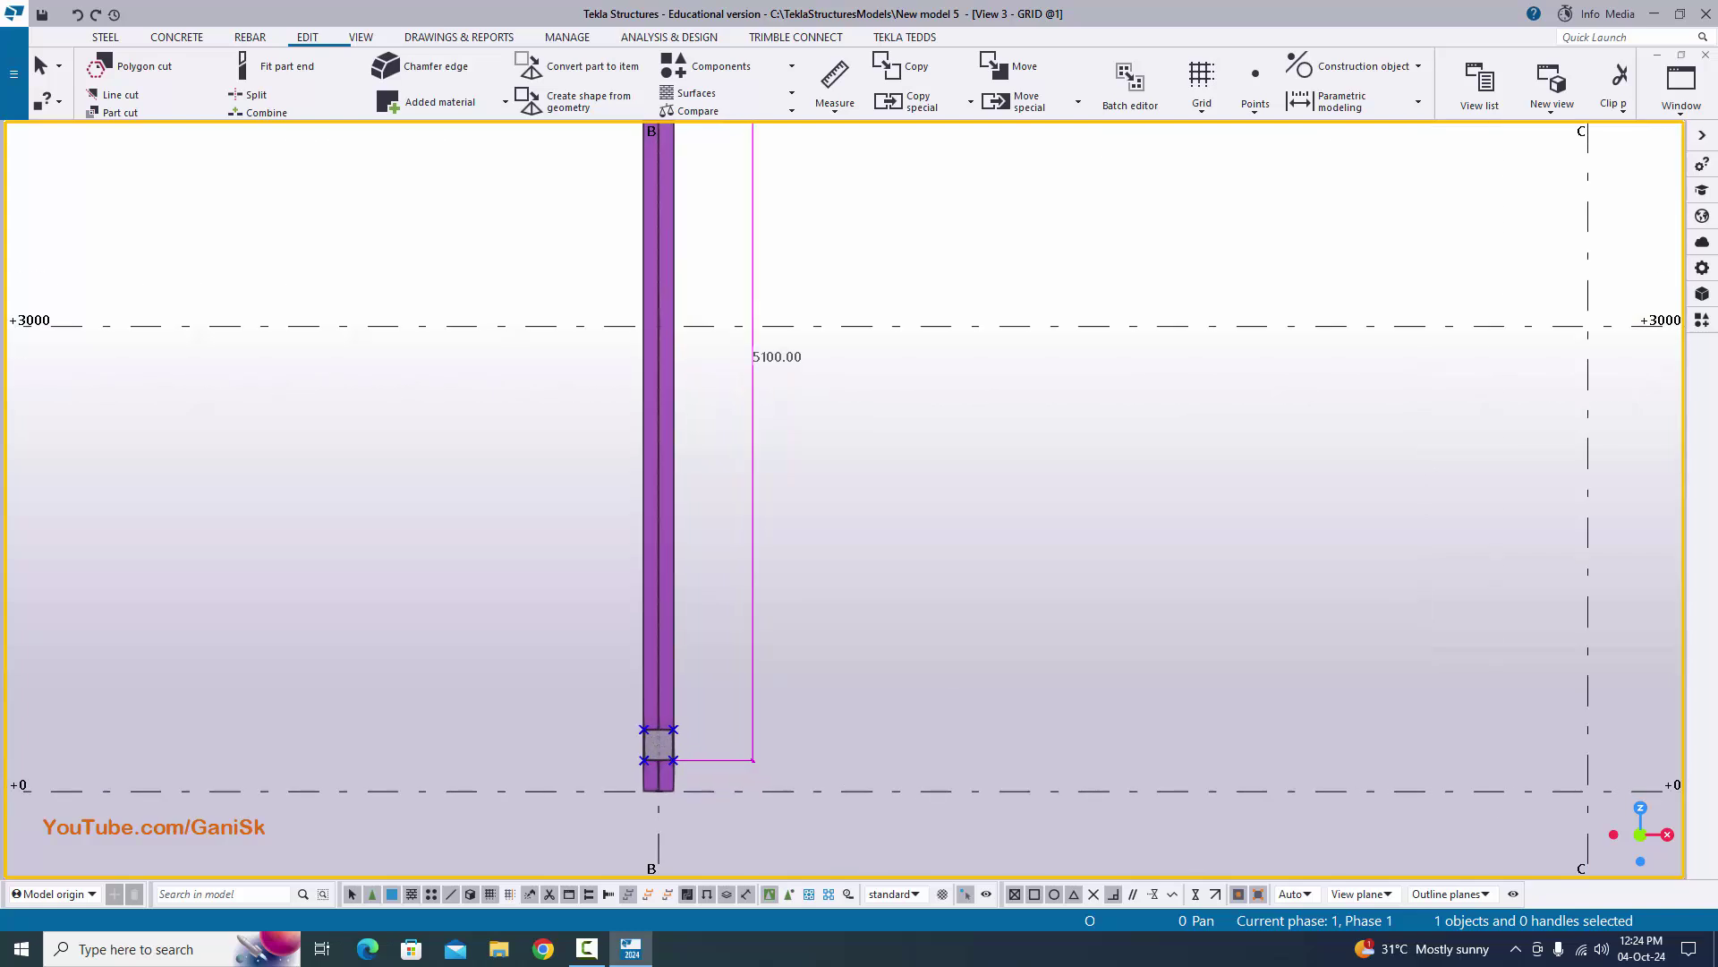
scroll(974, 557, down, 4)
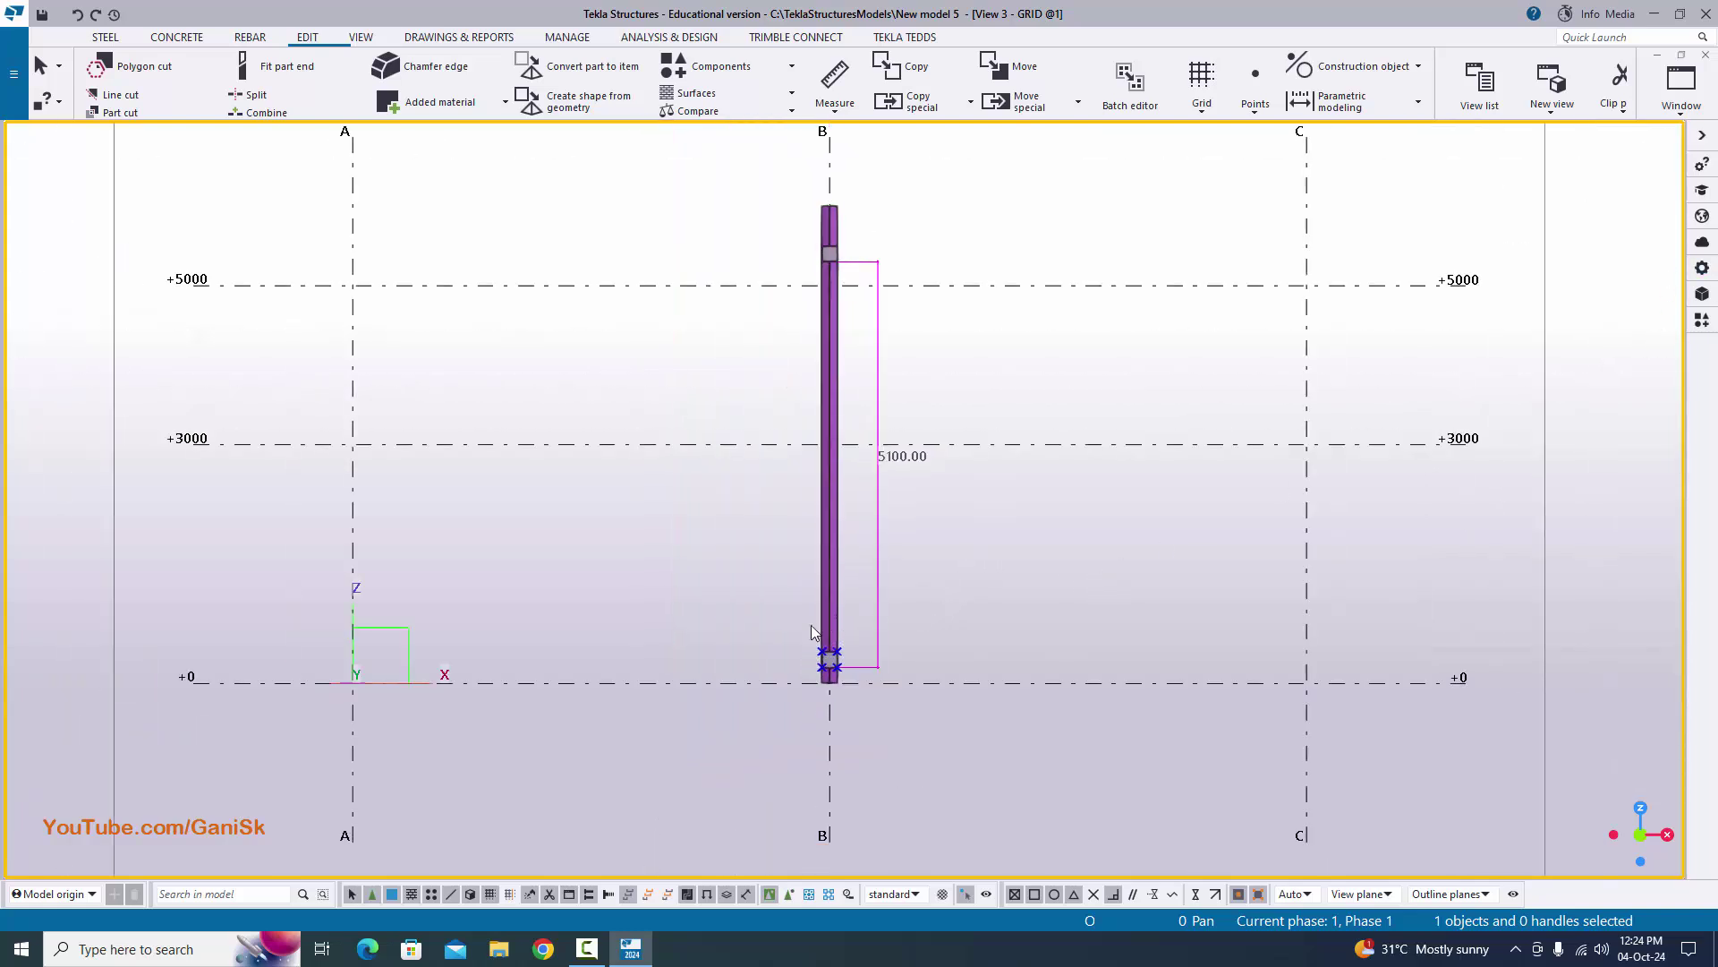
click(1680, 89)
click(1652, 237)
scroll(1078, 528, down, 1)
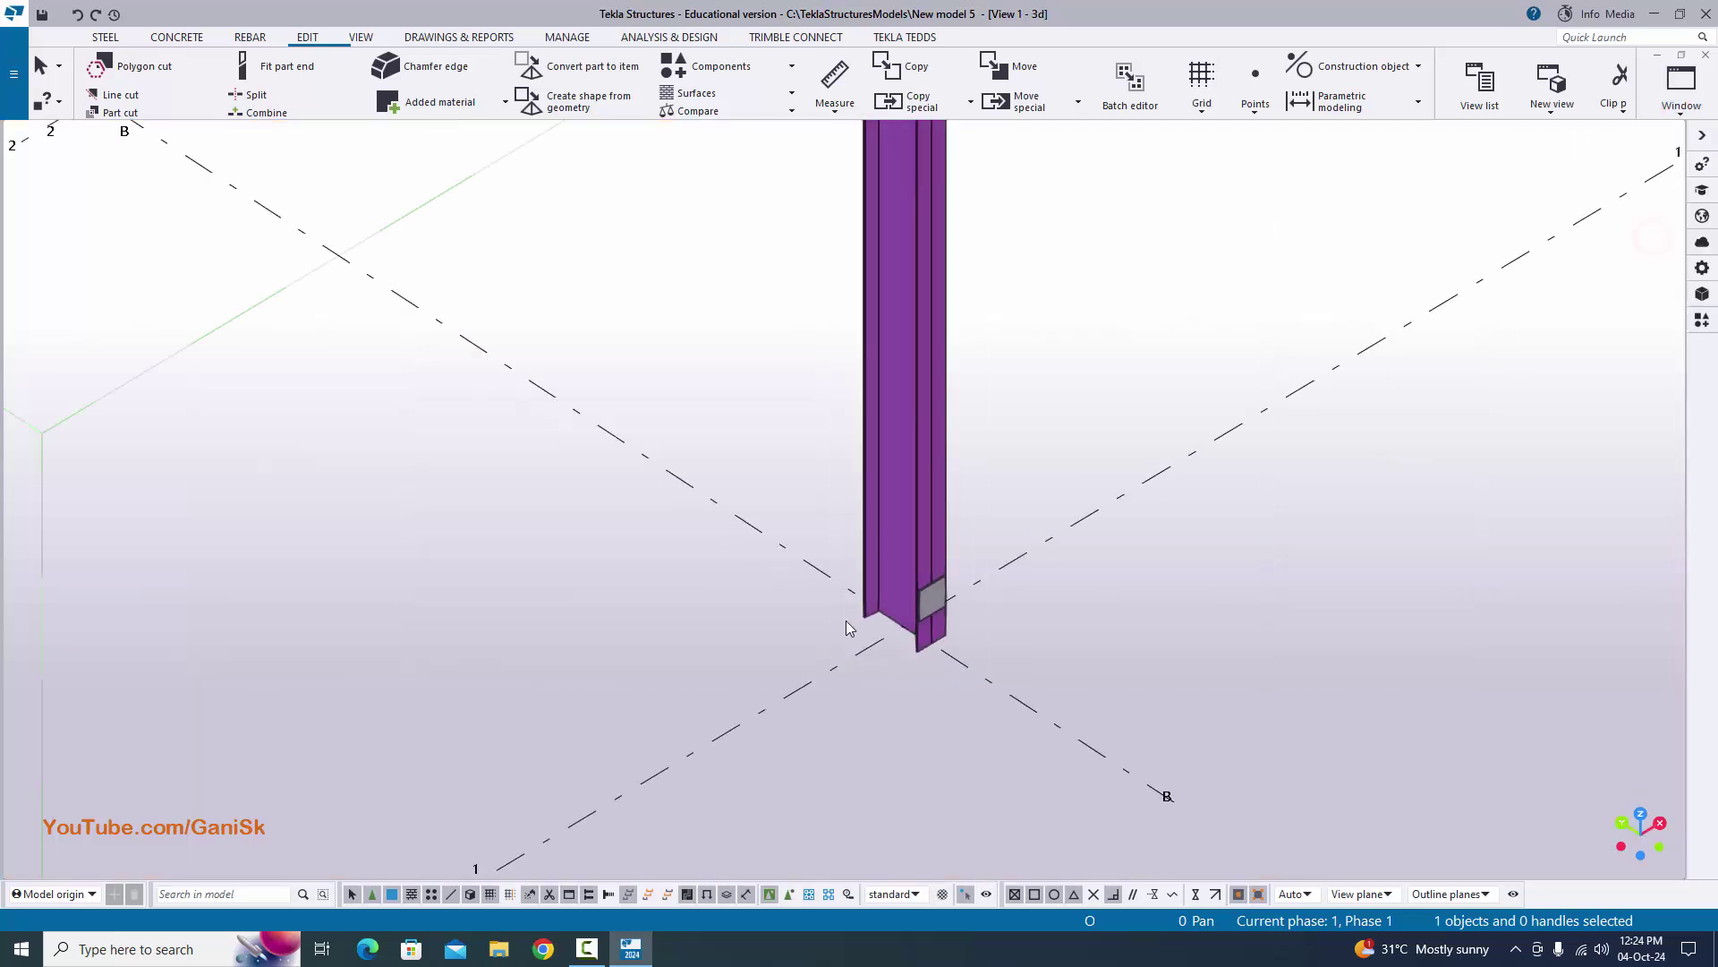
- Box-select the two batten plates at the column base
ctrl+middle_drag(864, 637, 1079, 582)
drag(913, 594, 977, 636)
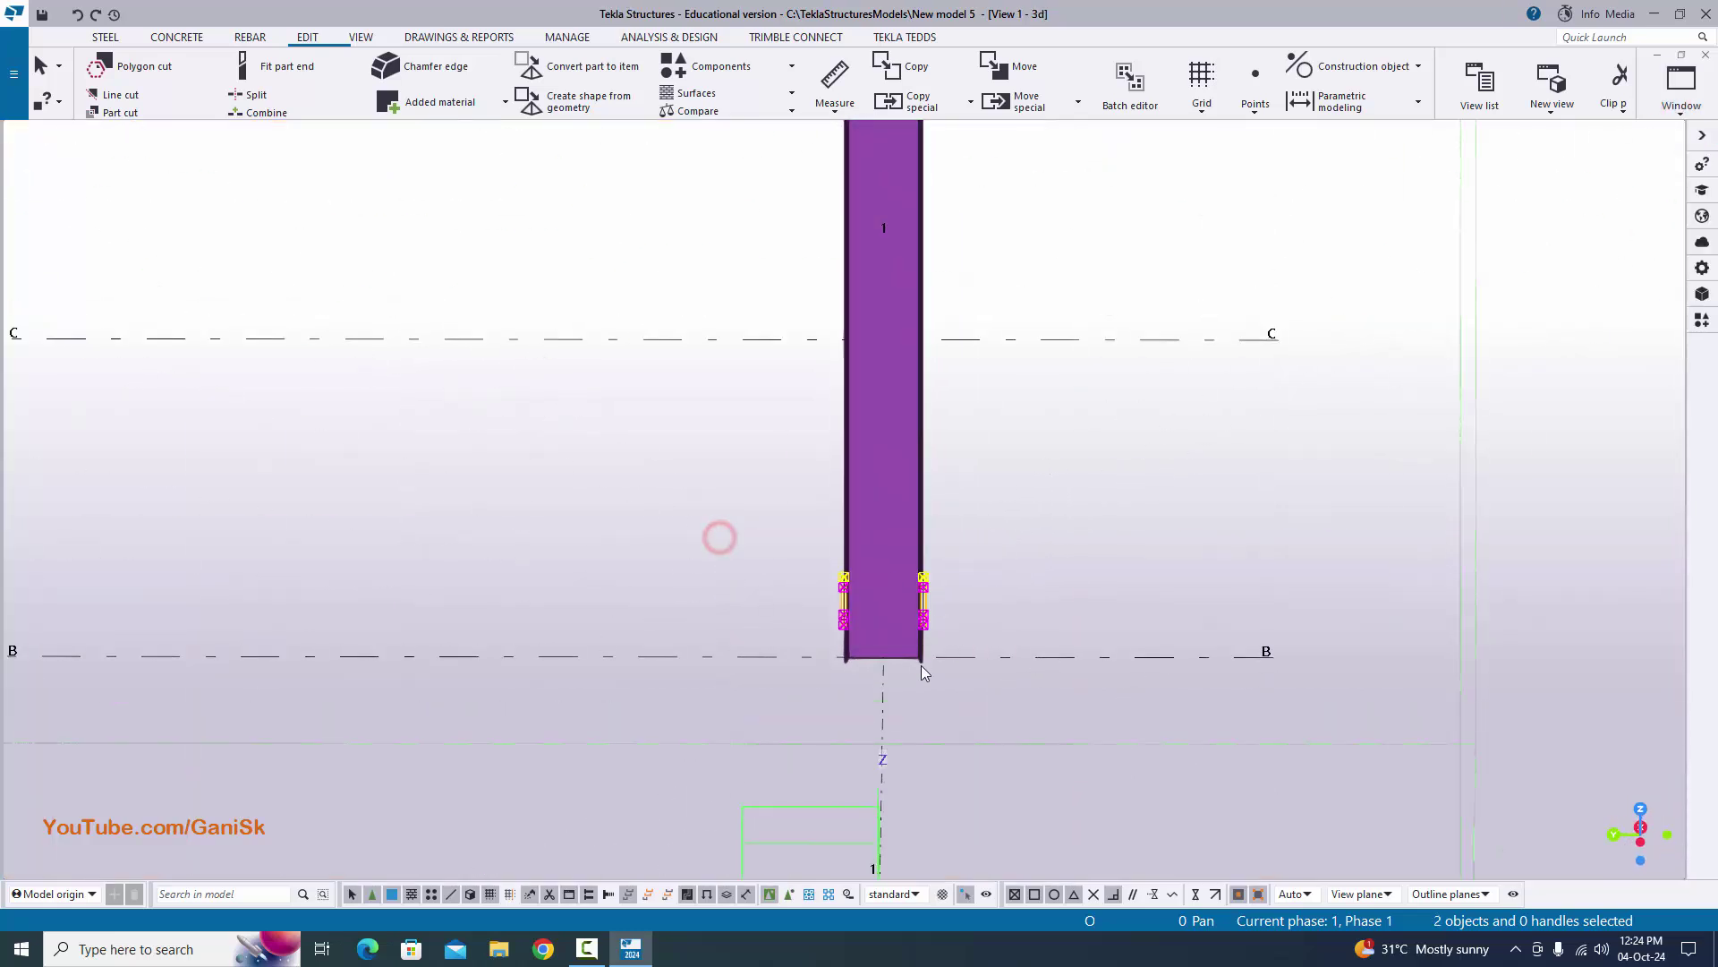
scroll(923, 667, up, 2)
ctrl+middle_drag(1059, 614, 1452, 437)
middle_drag(1065, 553, 731, 690)
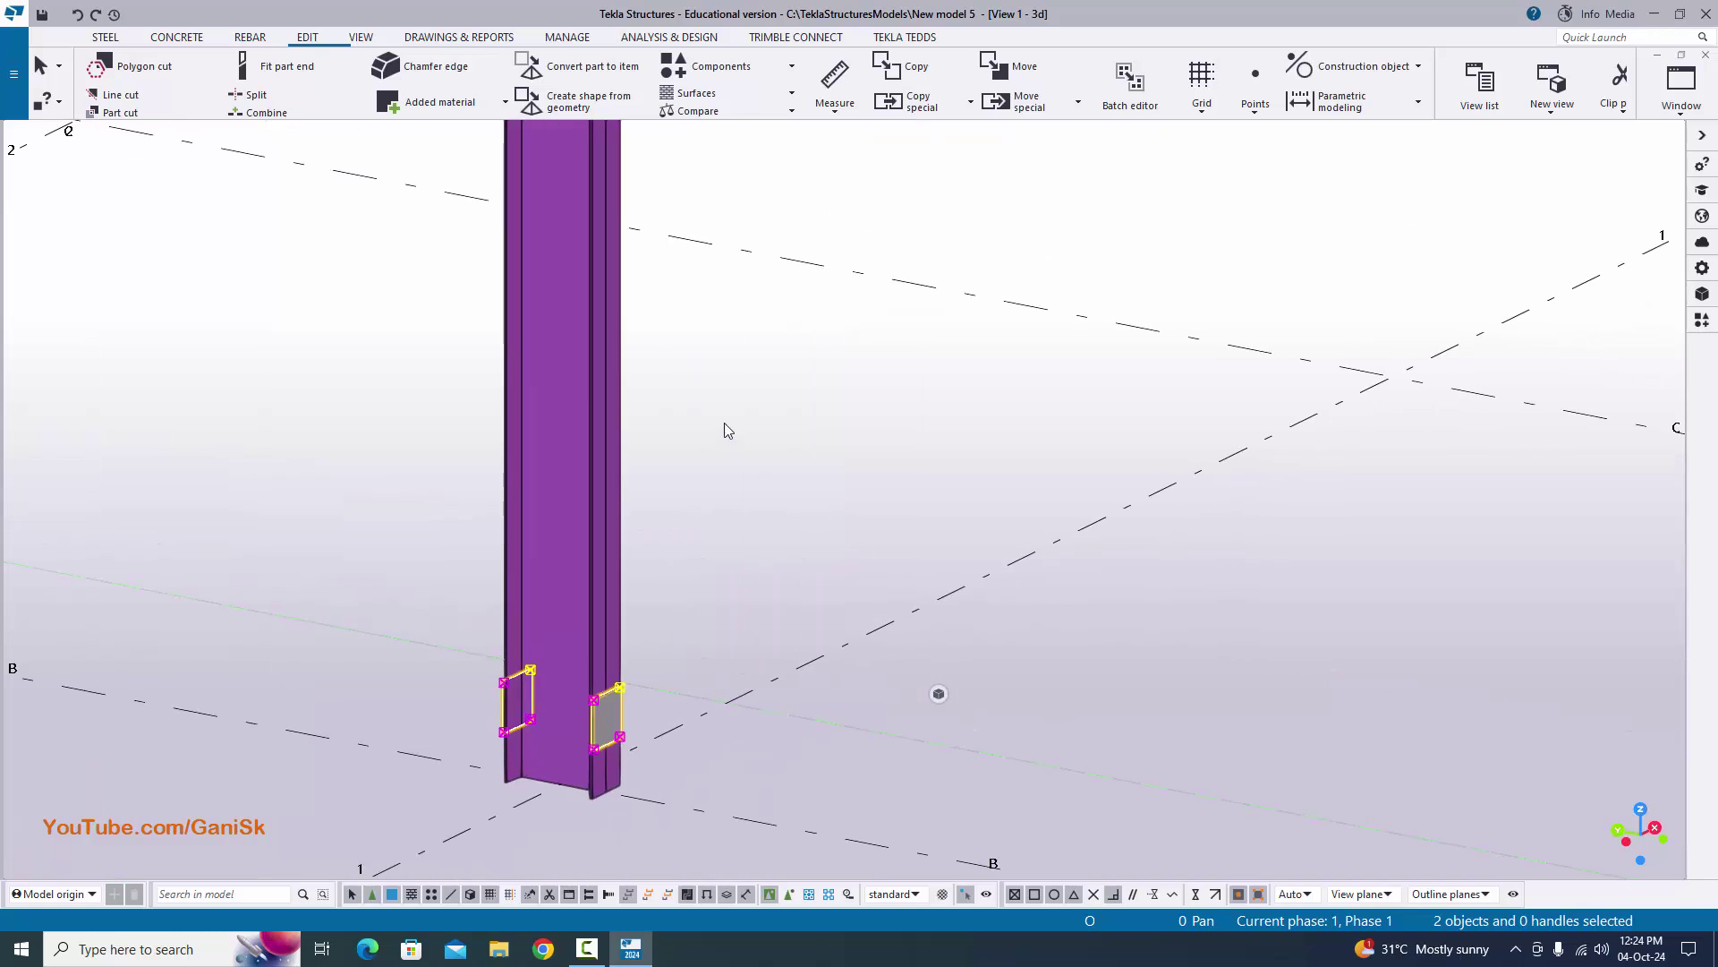
- Start a rotated special copy of the plates, then cancel it
right_click(723, 422)
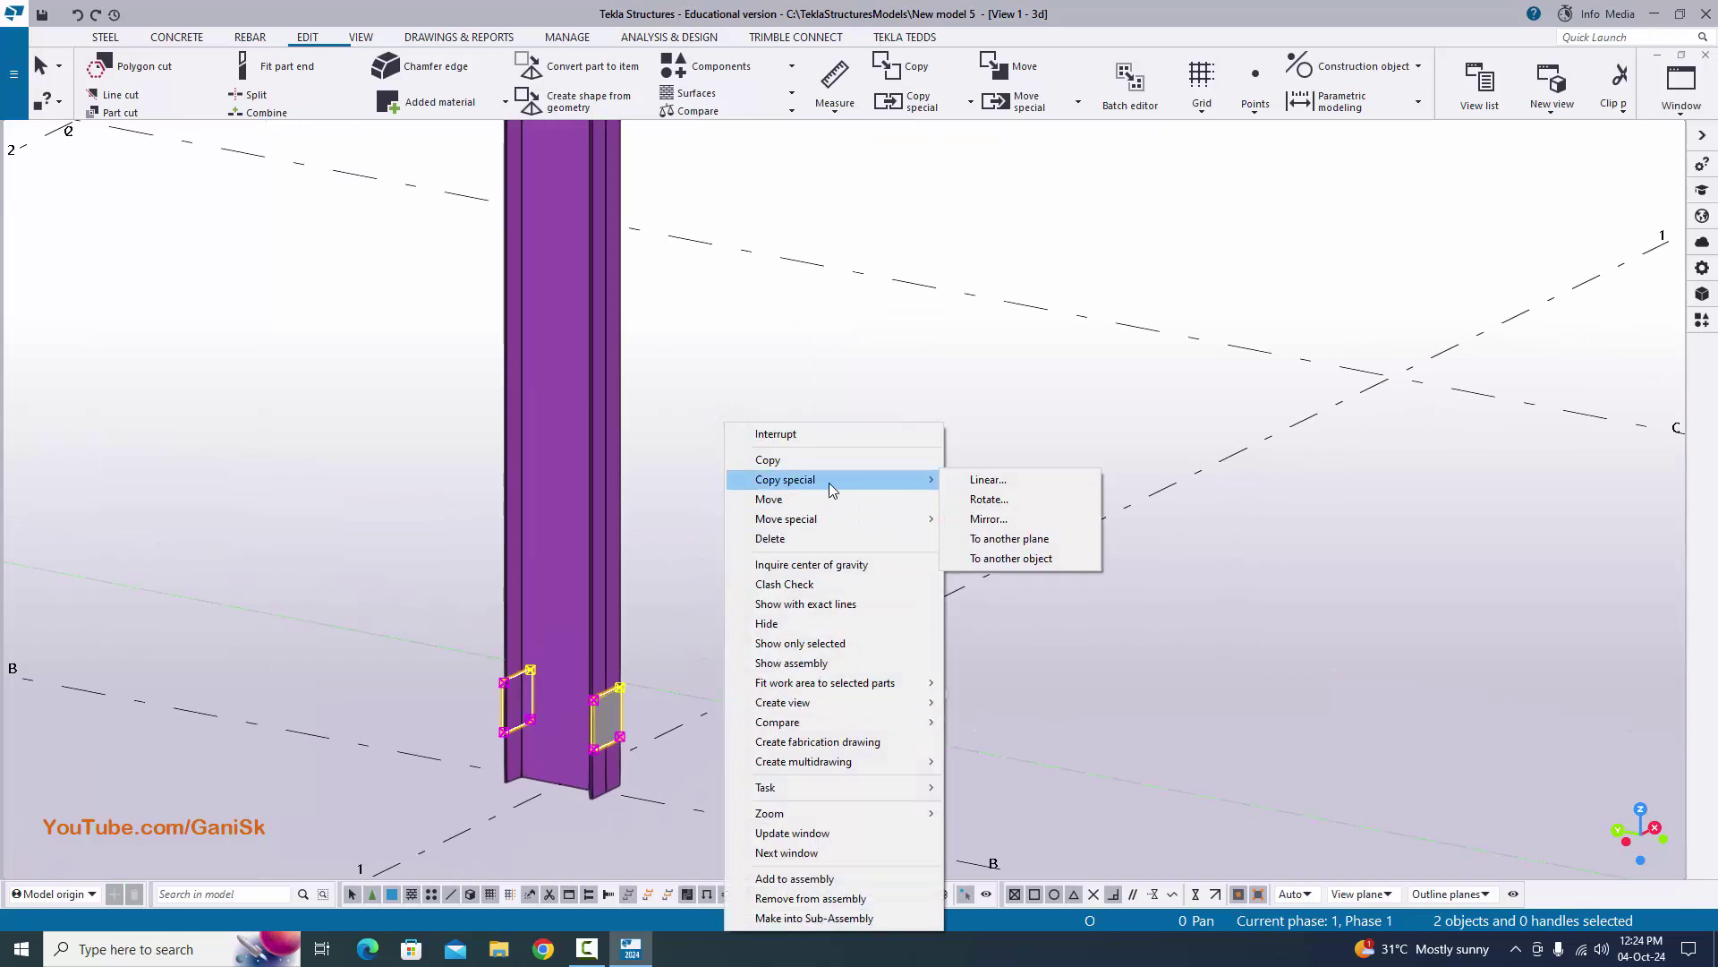
click(867, 483)
click(988, 498)
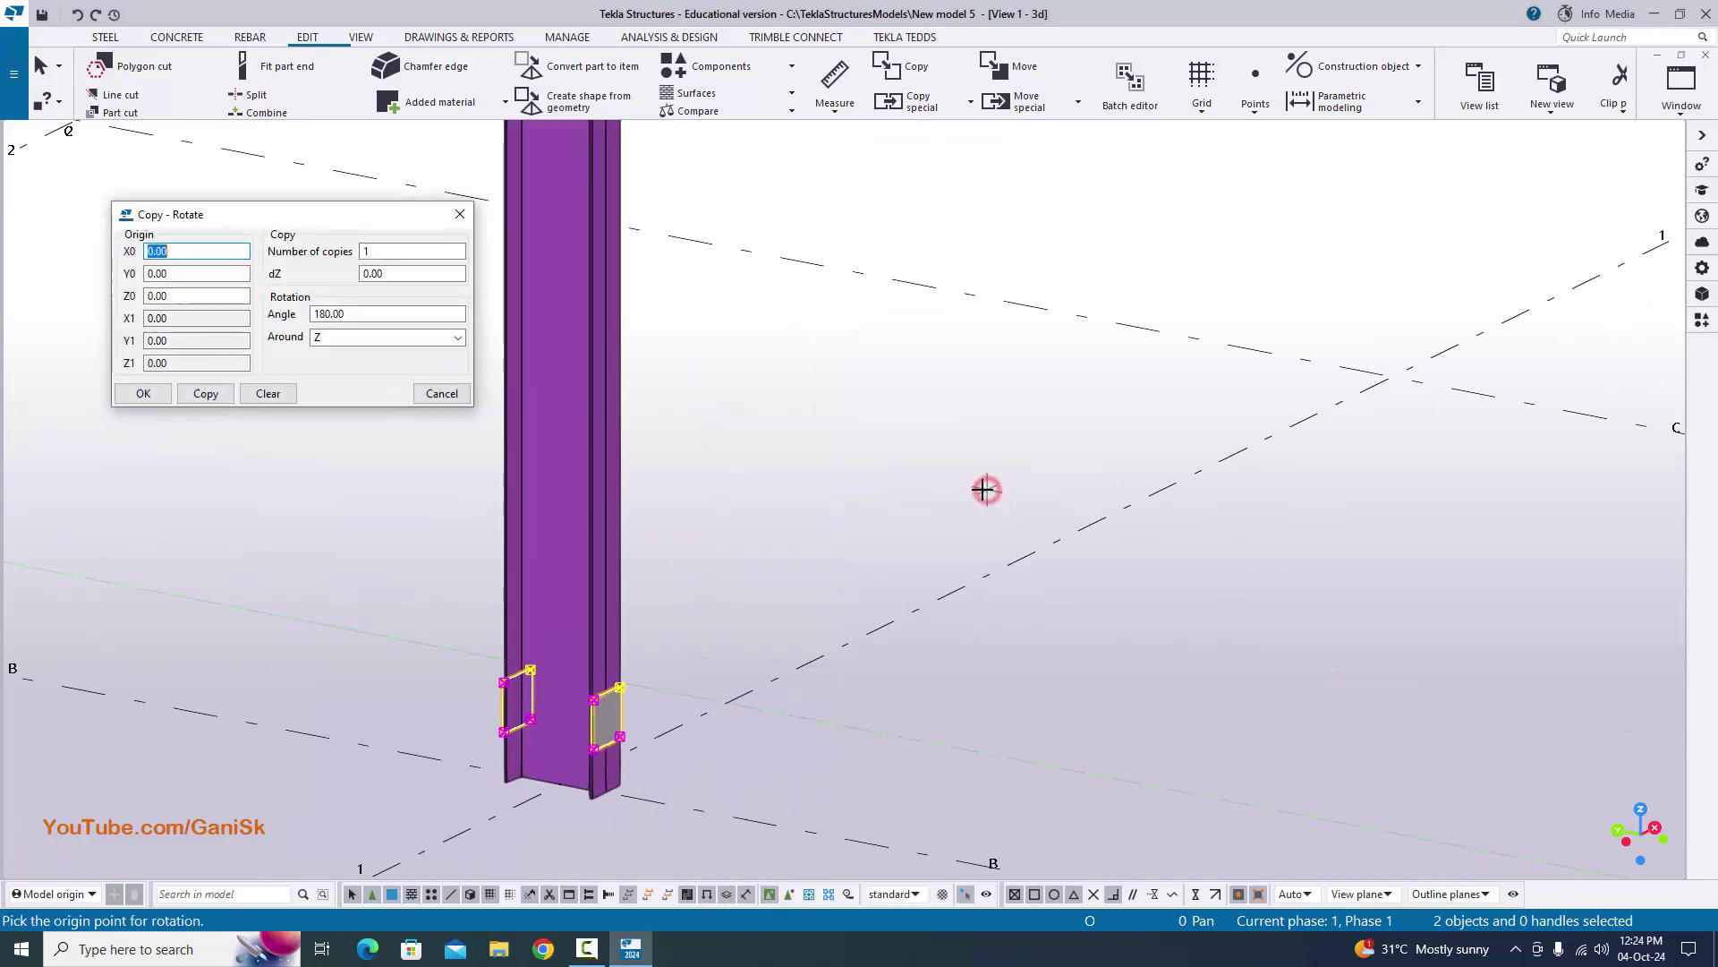
right_click(712, 485)
click(761, 498)
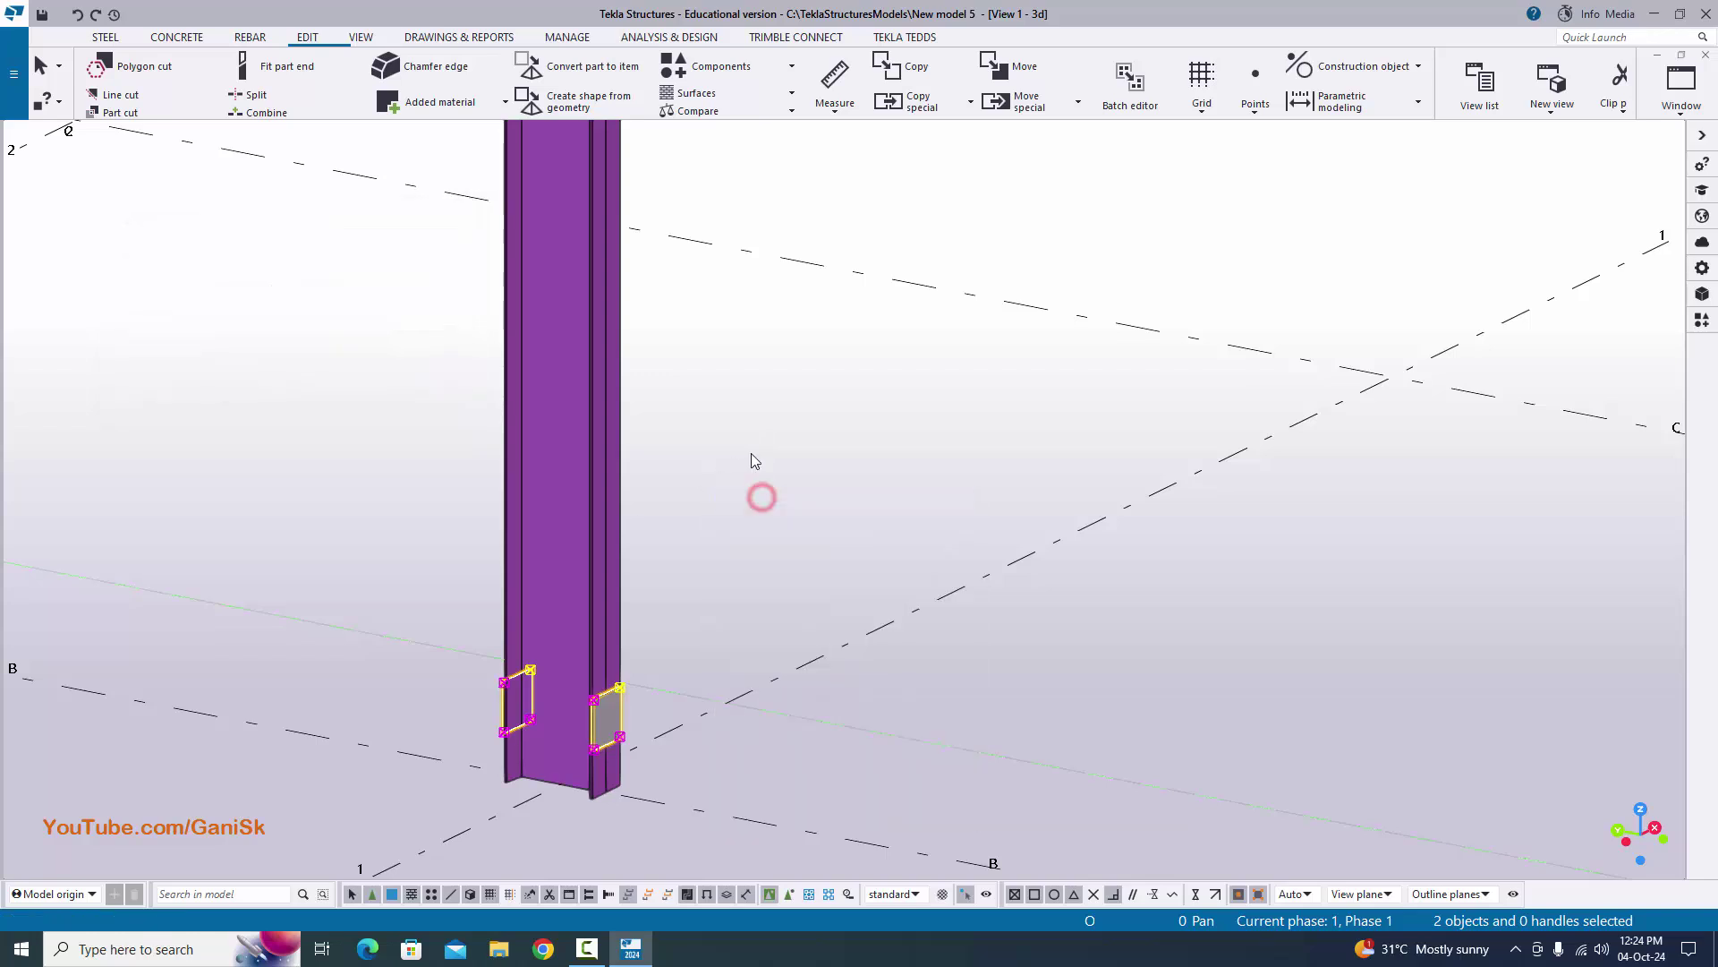
- Linearly copy the plate pair three times at dZ 1275 up the column, then end the command
right_click(752, 424)
click(855, 481)
click(1026, 483)
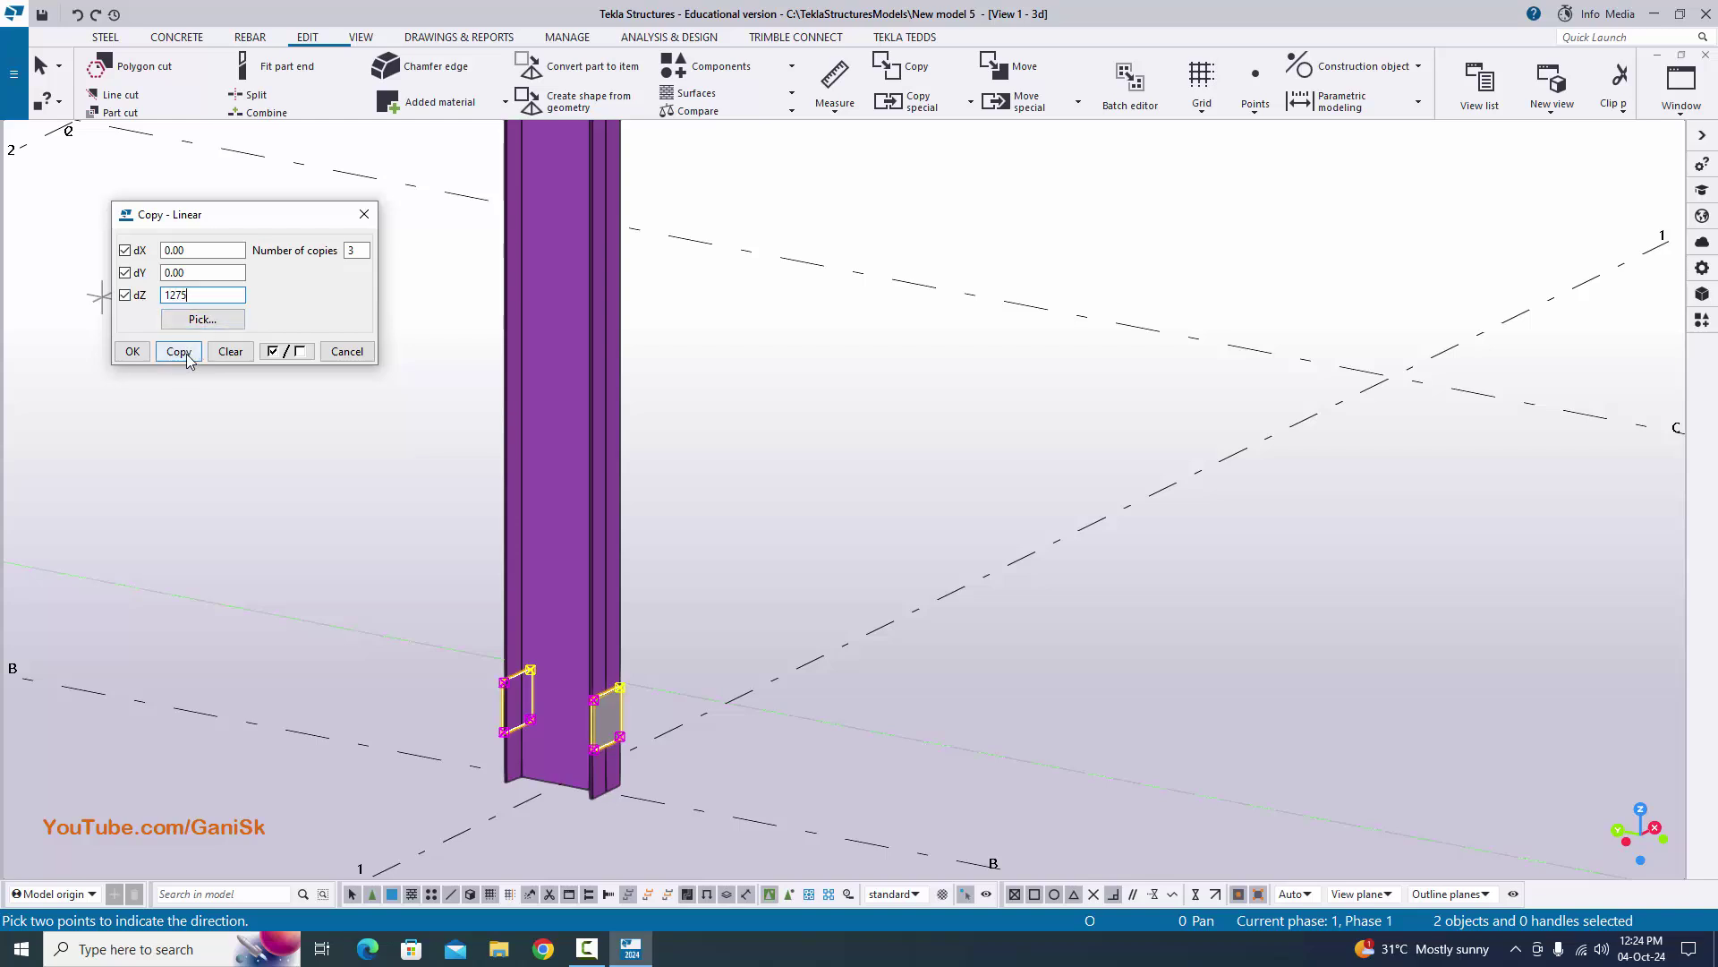
click(132, 351)
scroll(636, 844, down, 5)
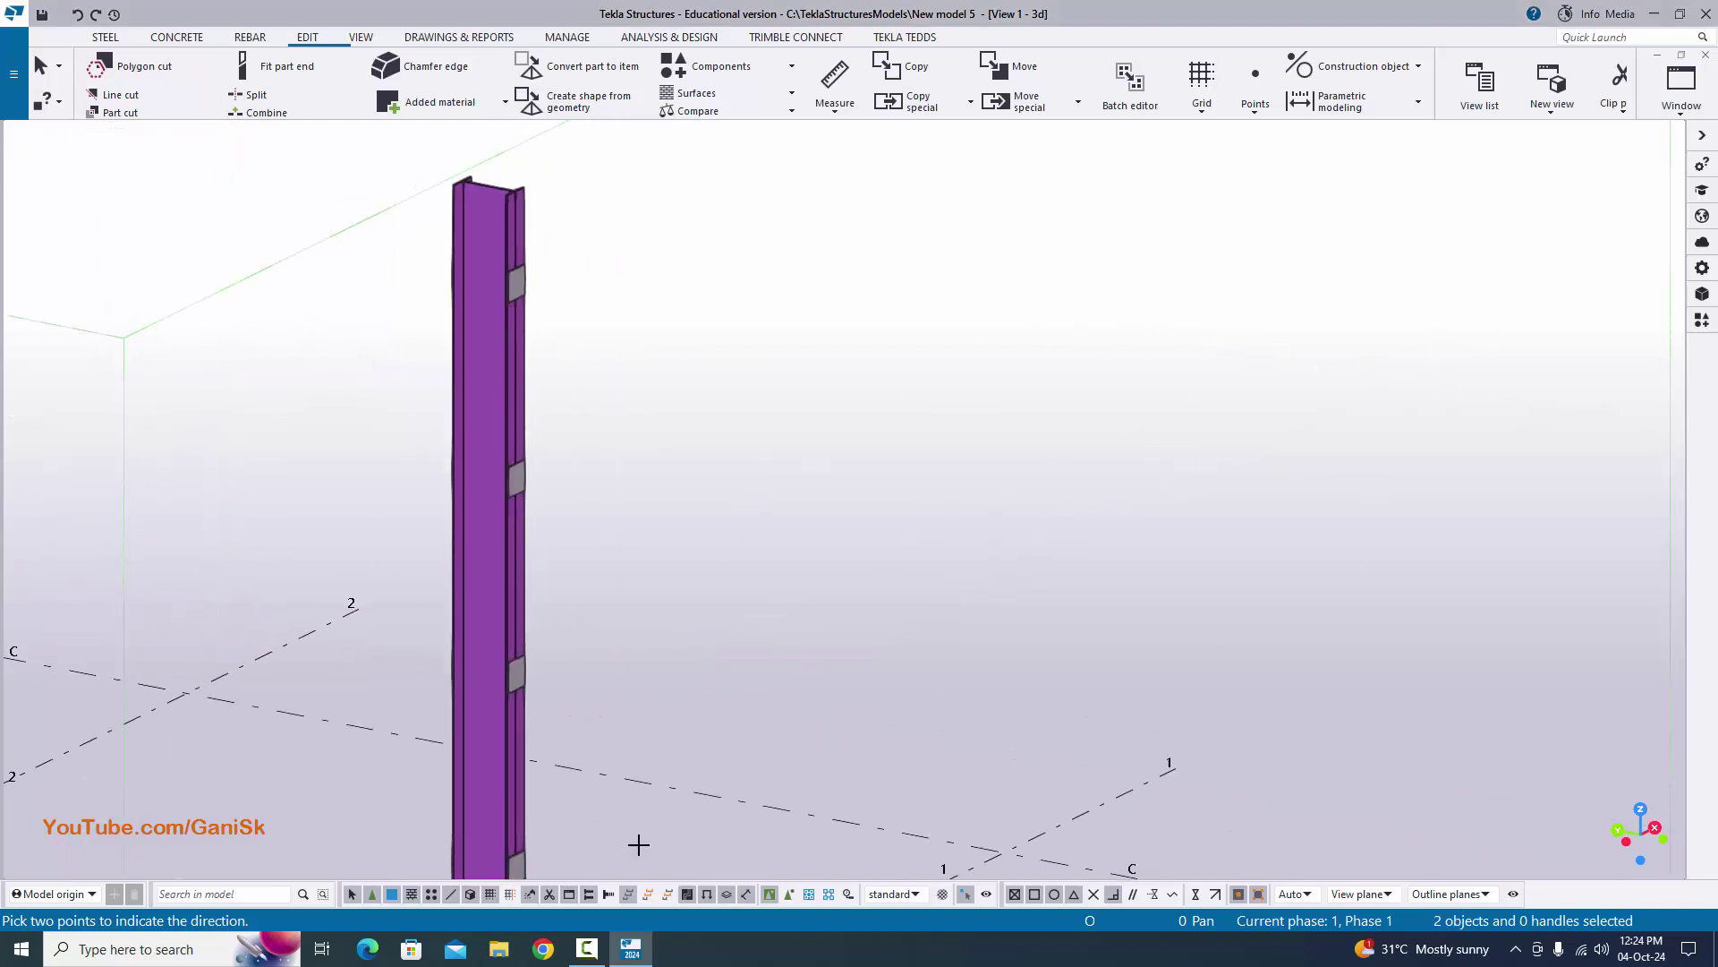
middle_drag(583, 537, 580, 387)
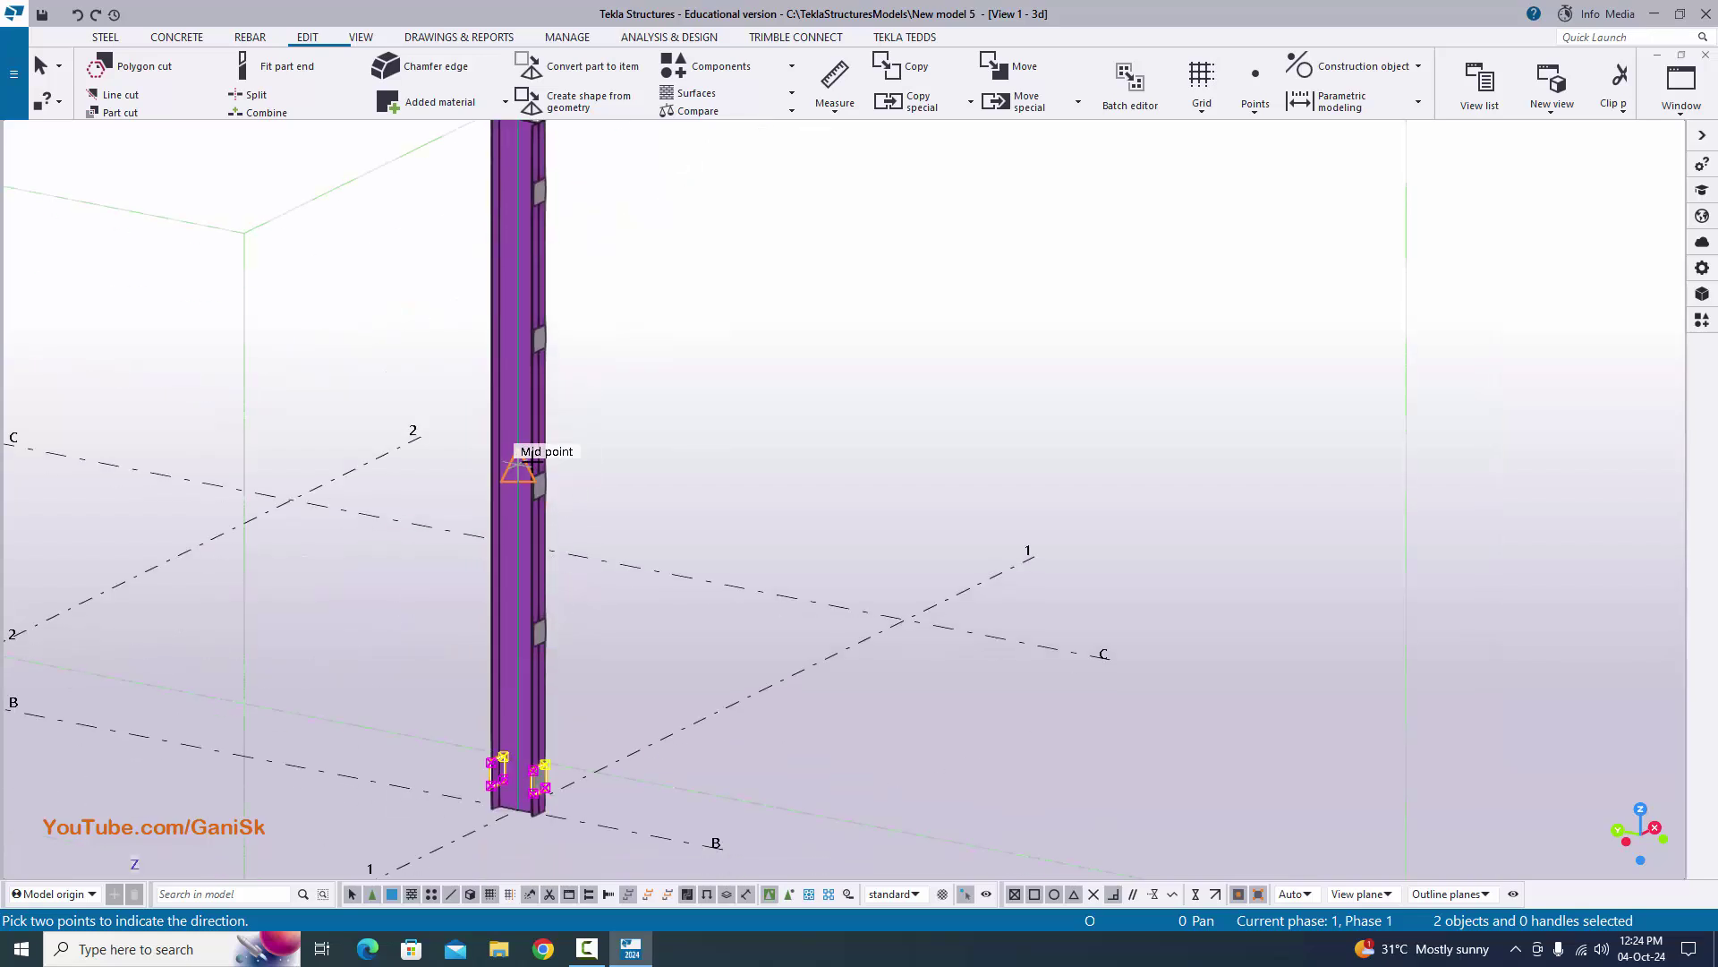
right_click(733, 252)
click(754, 259)
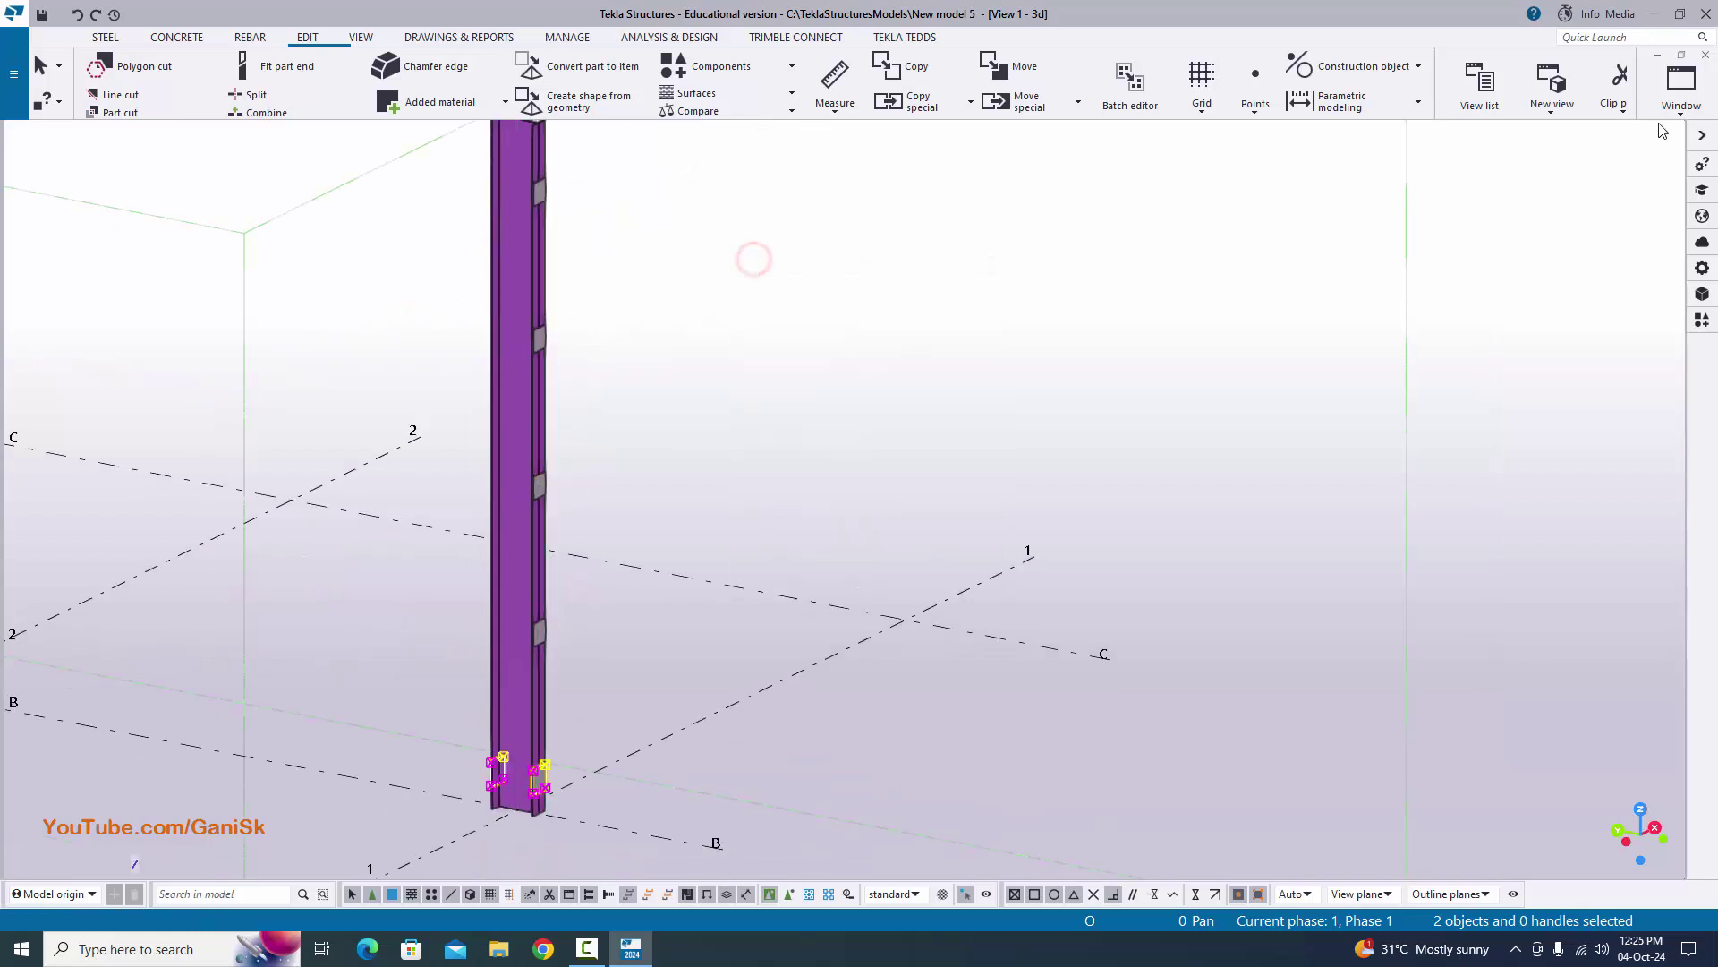
click(1676, 94)
click(1654, 260)
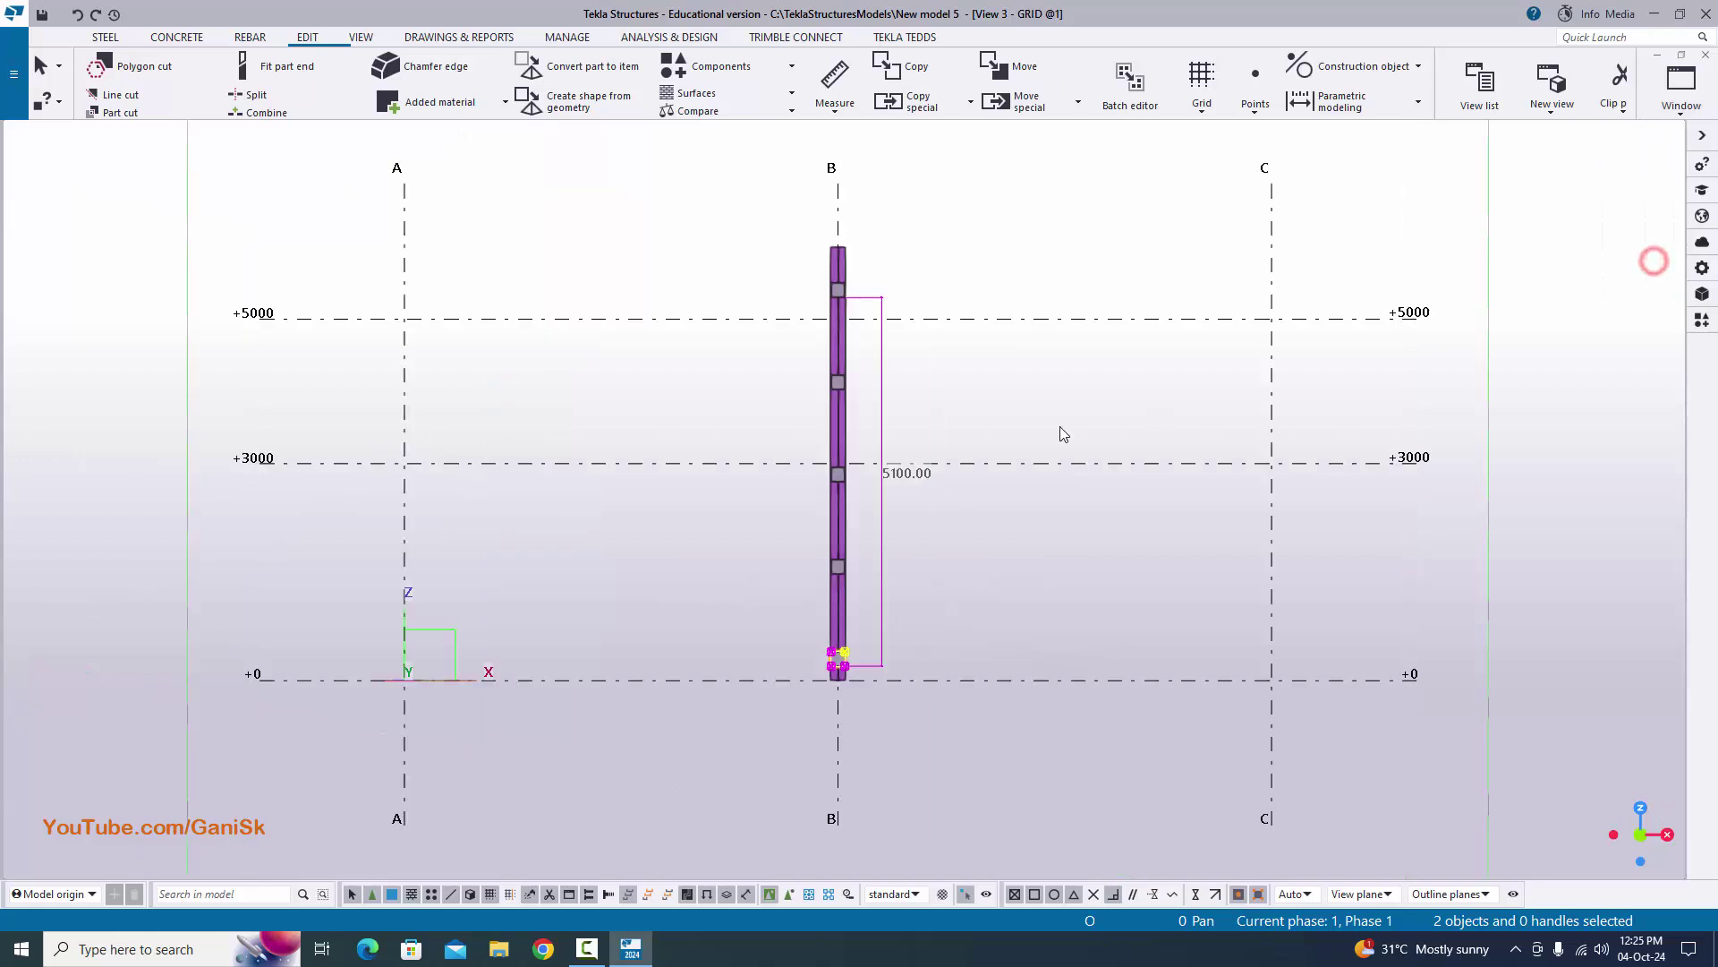
click(963, 591)
scroll(846, 664, up, 5)
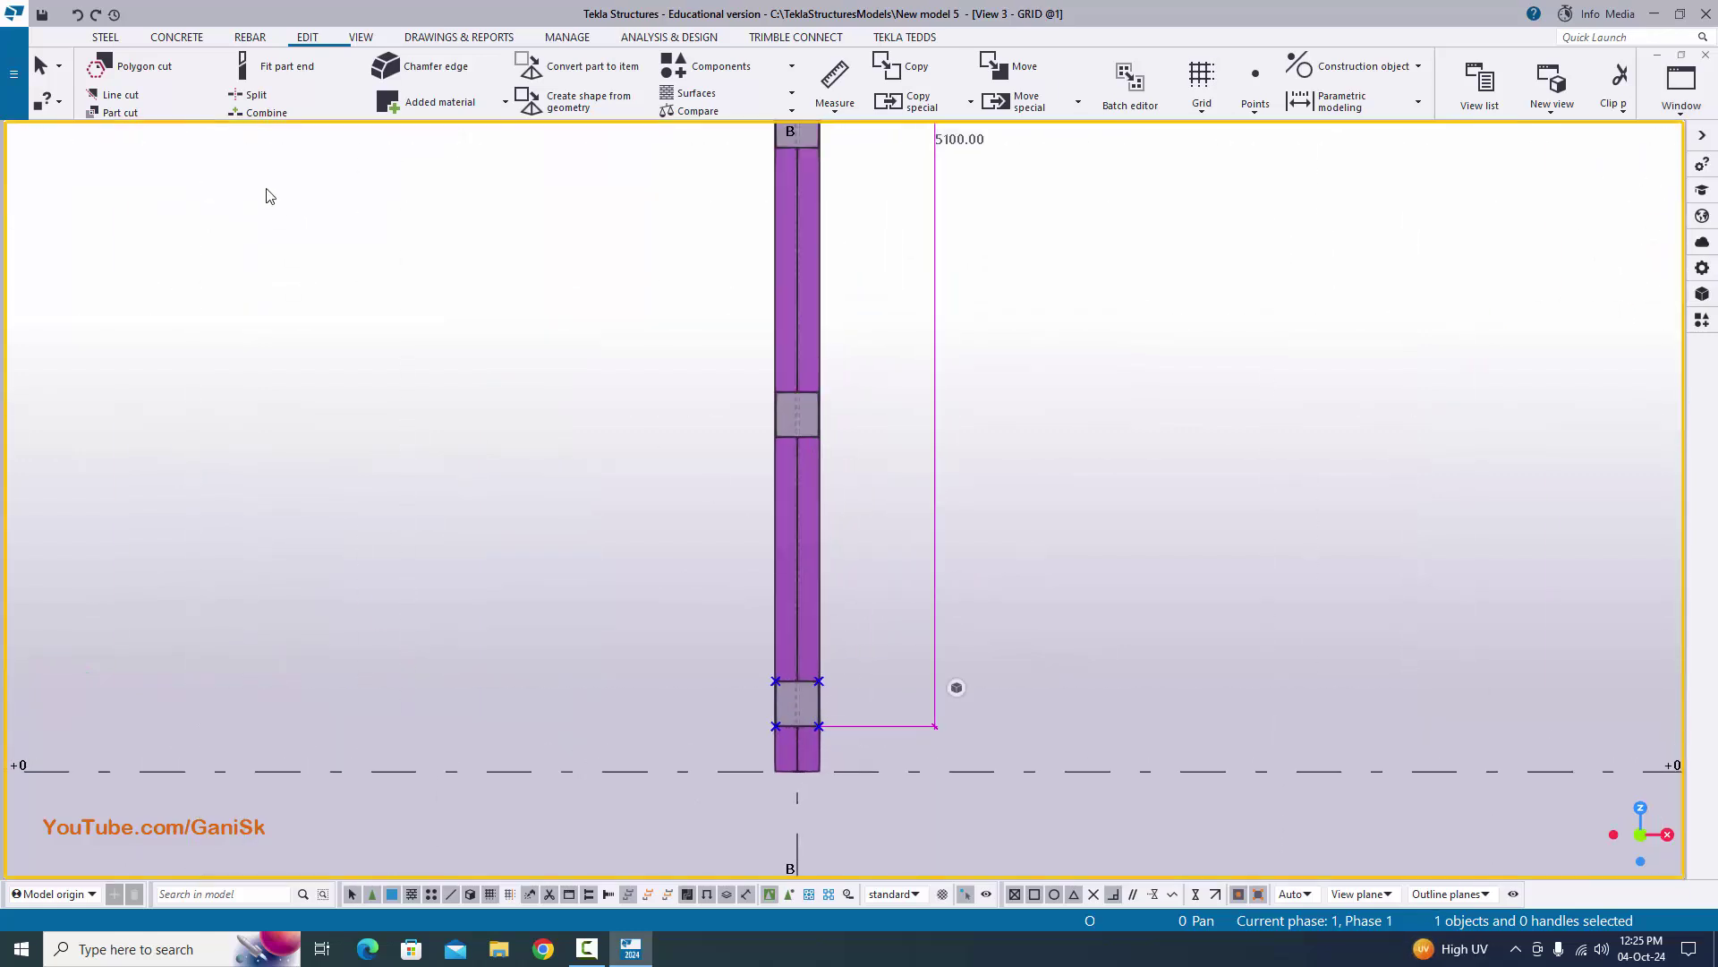
click(835, 105)
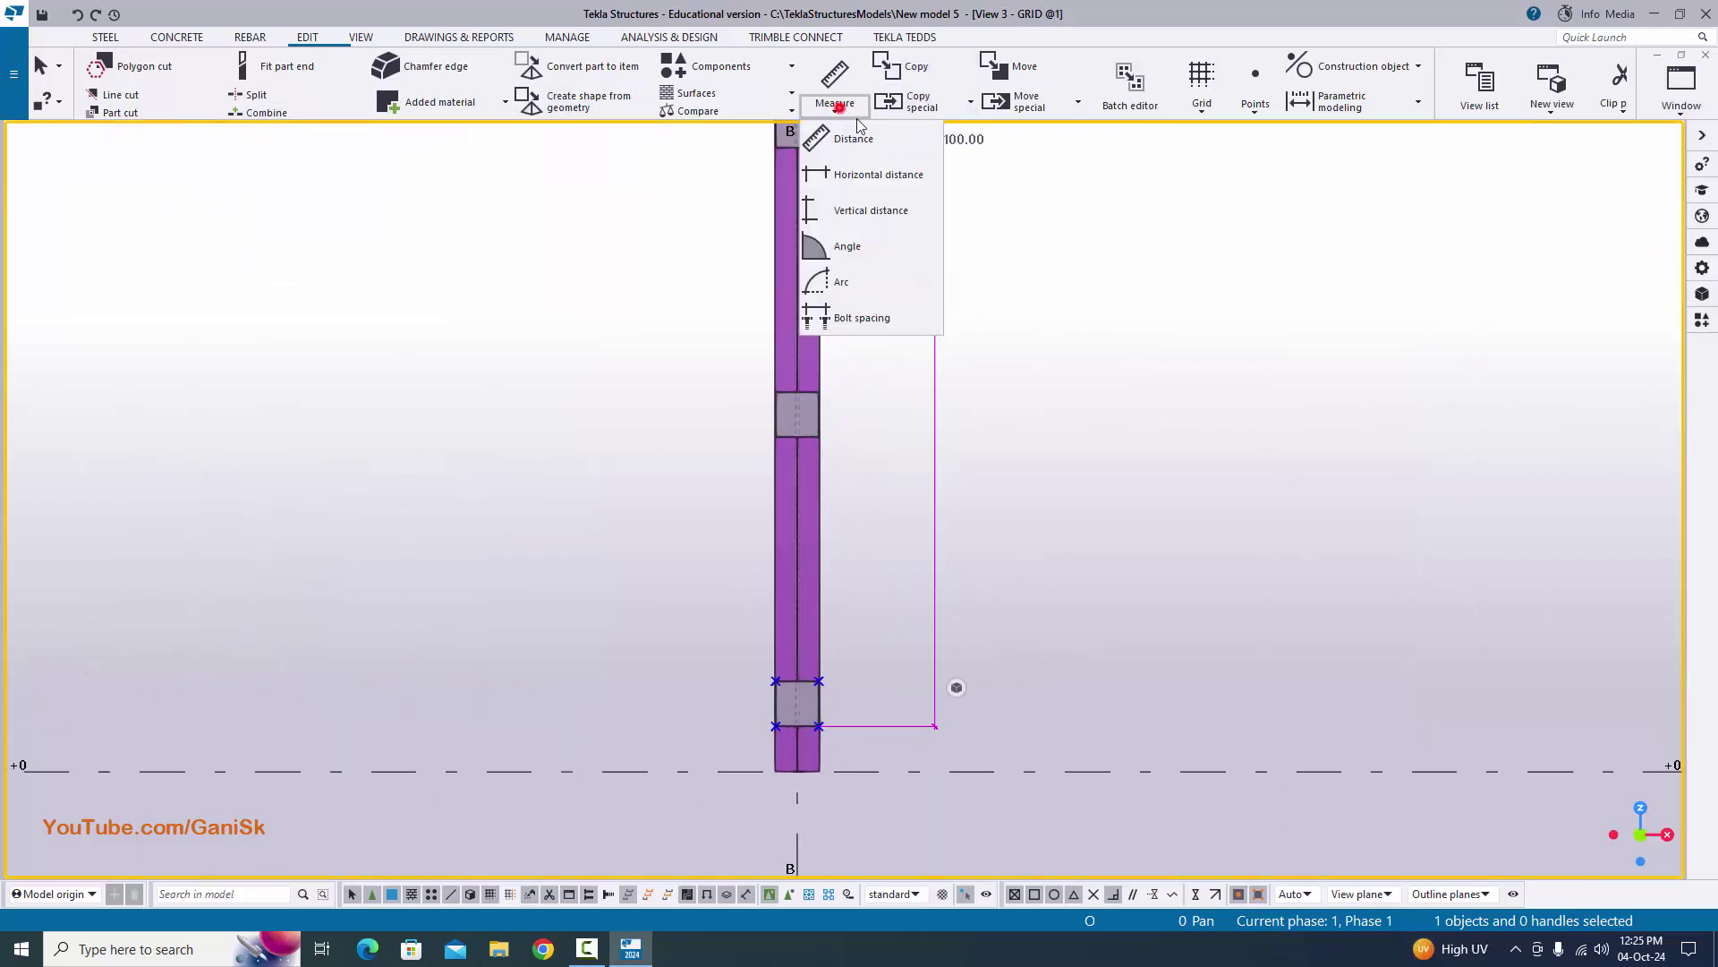
click(862, 213)
scroll(810, 771, up, 2)
click(808, 710)
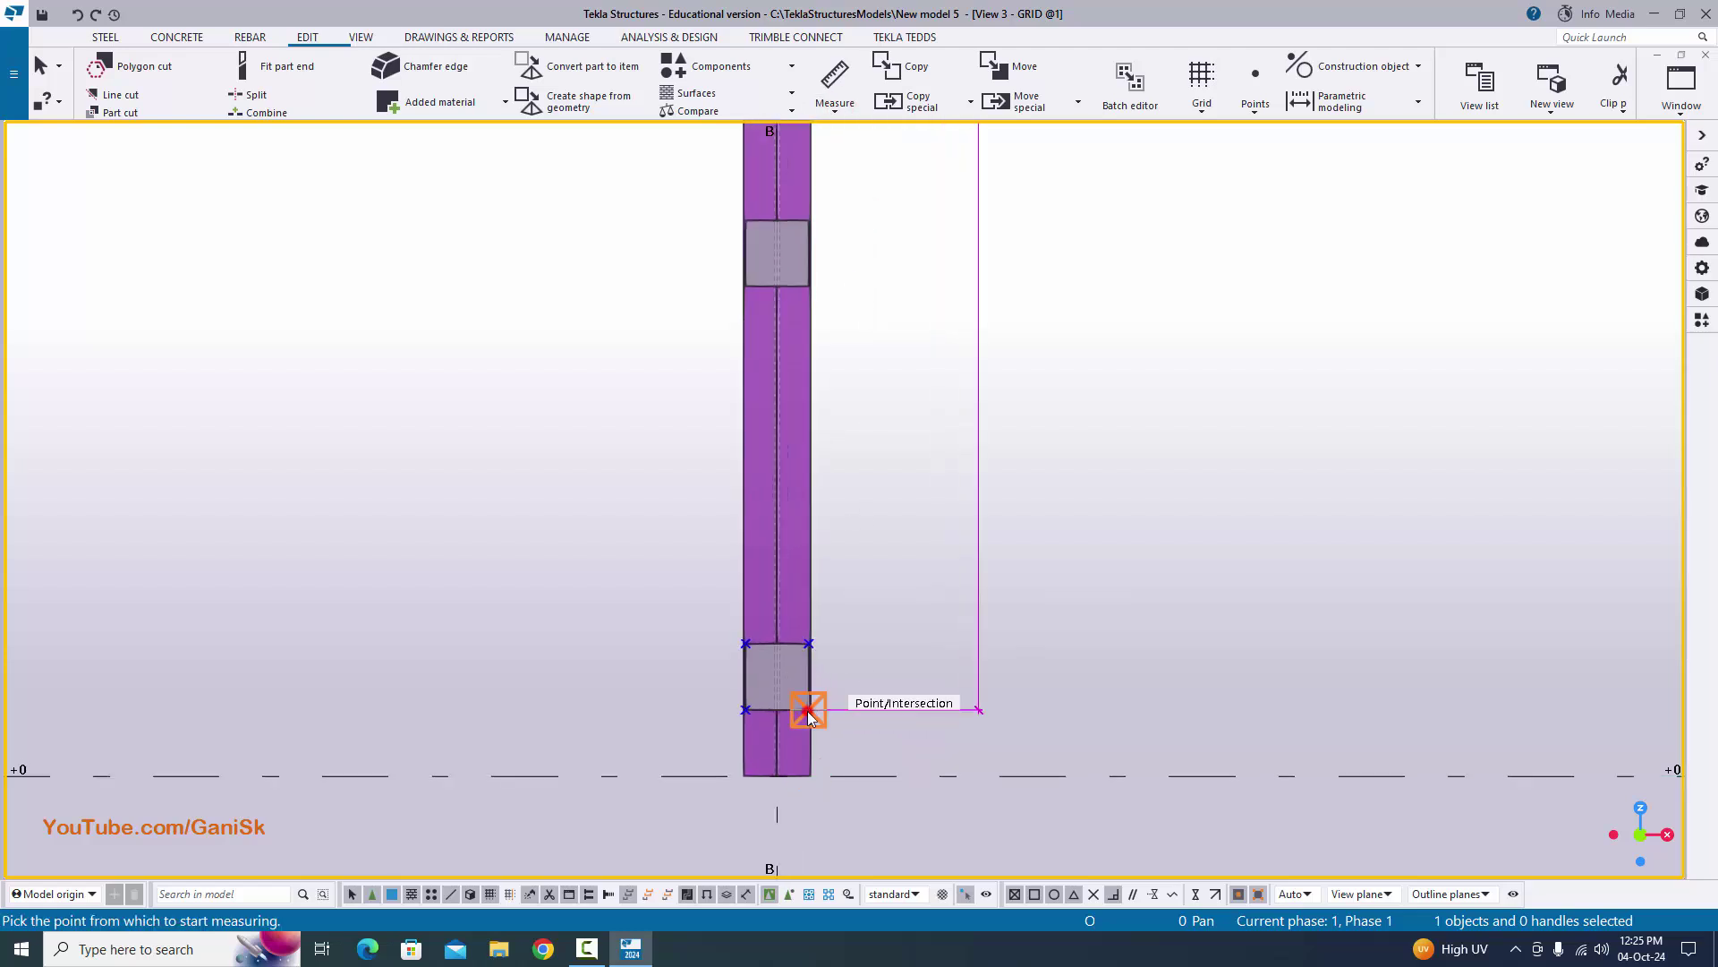
click(809, 286)
click(898, 337)
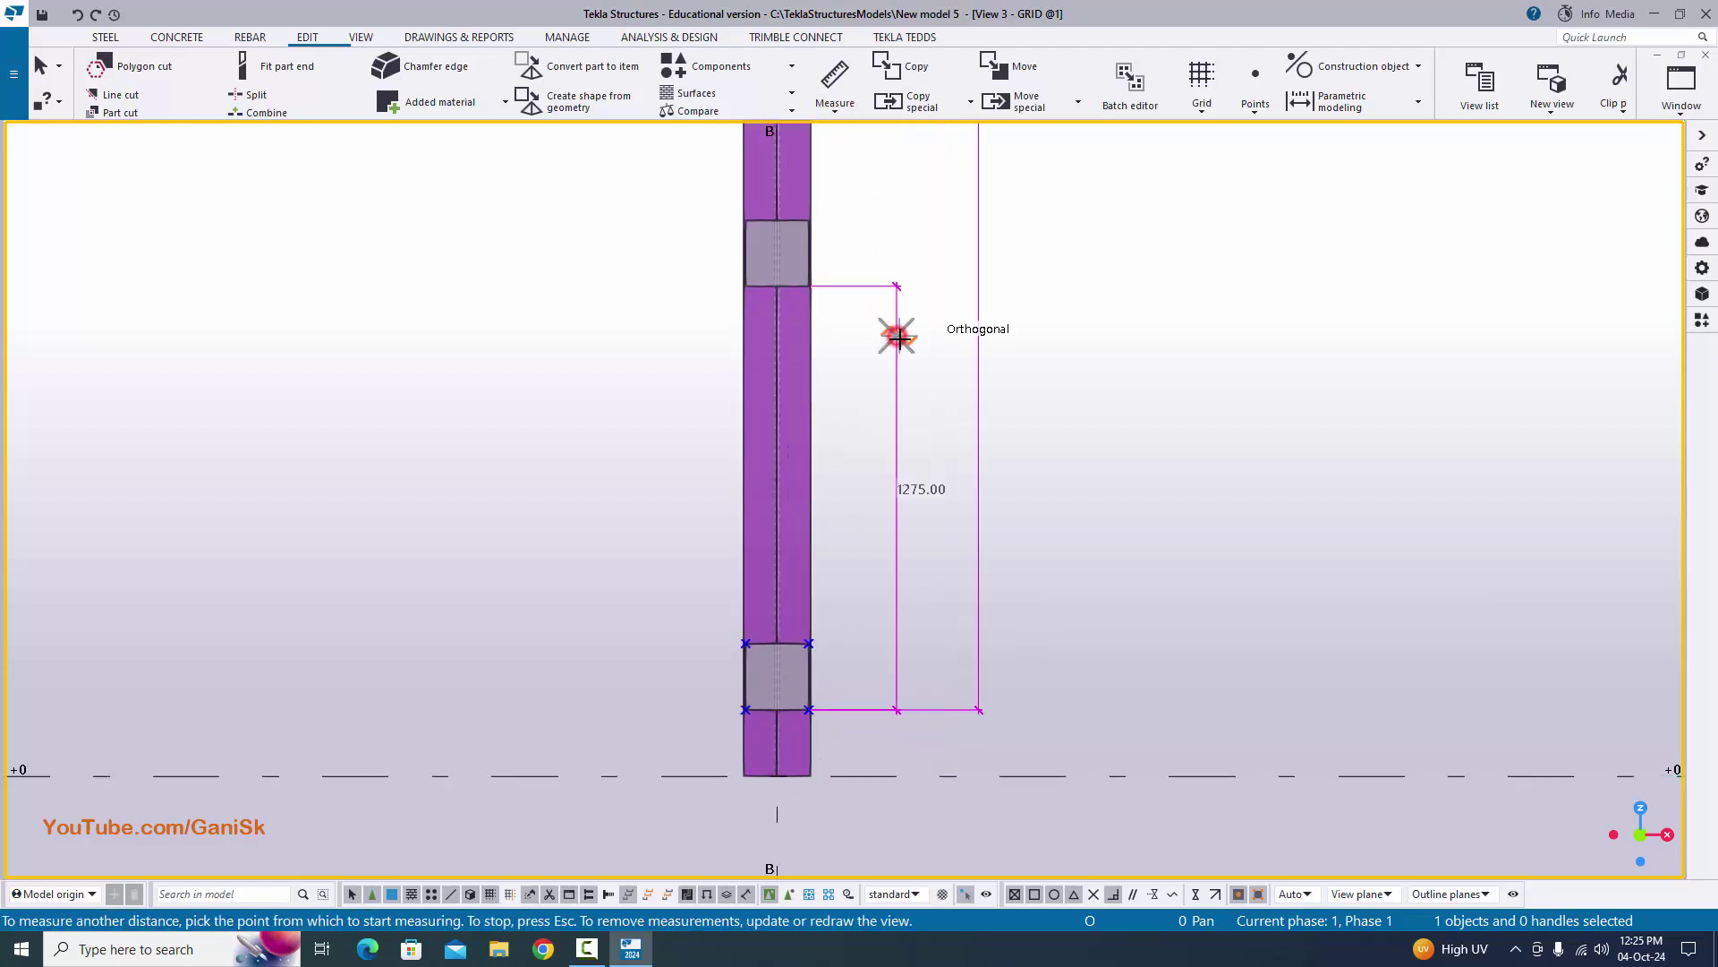
middle_drag(916, 317, 855, 651)
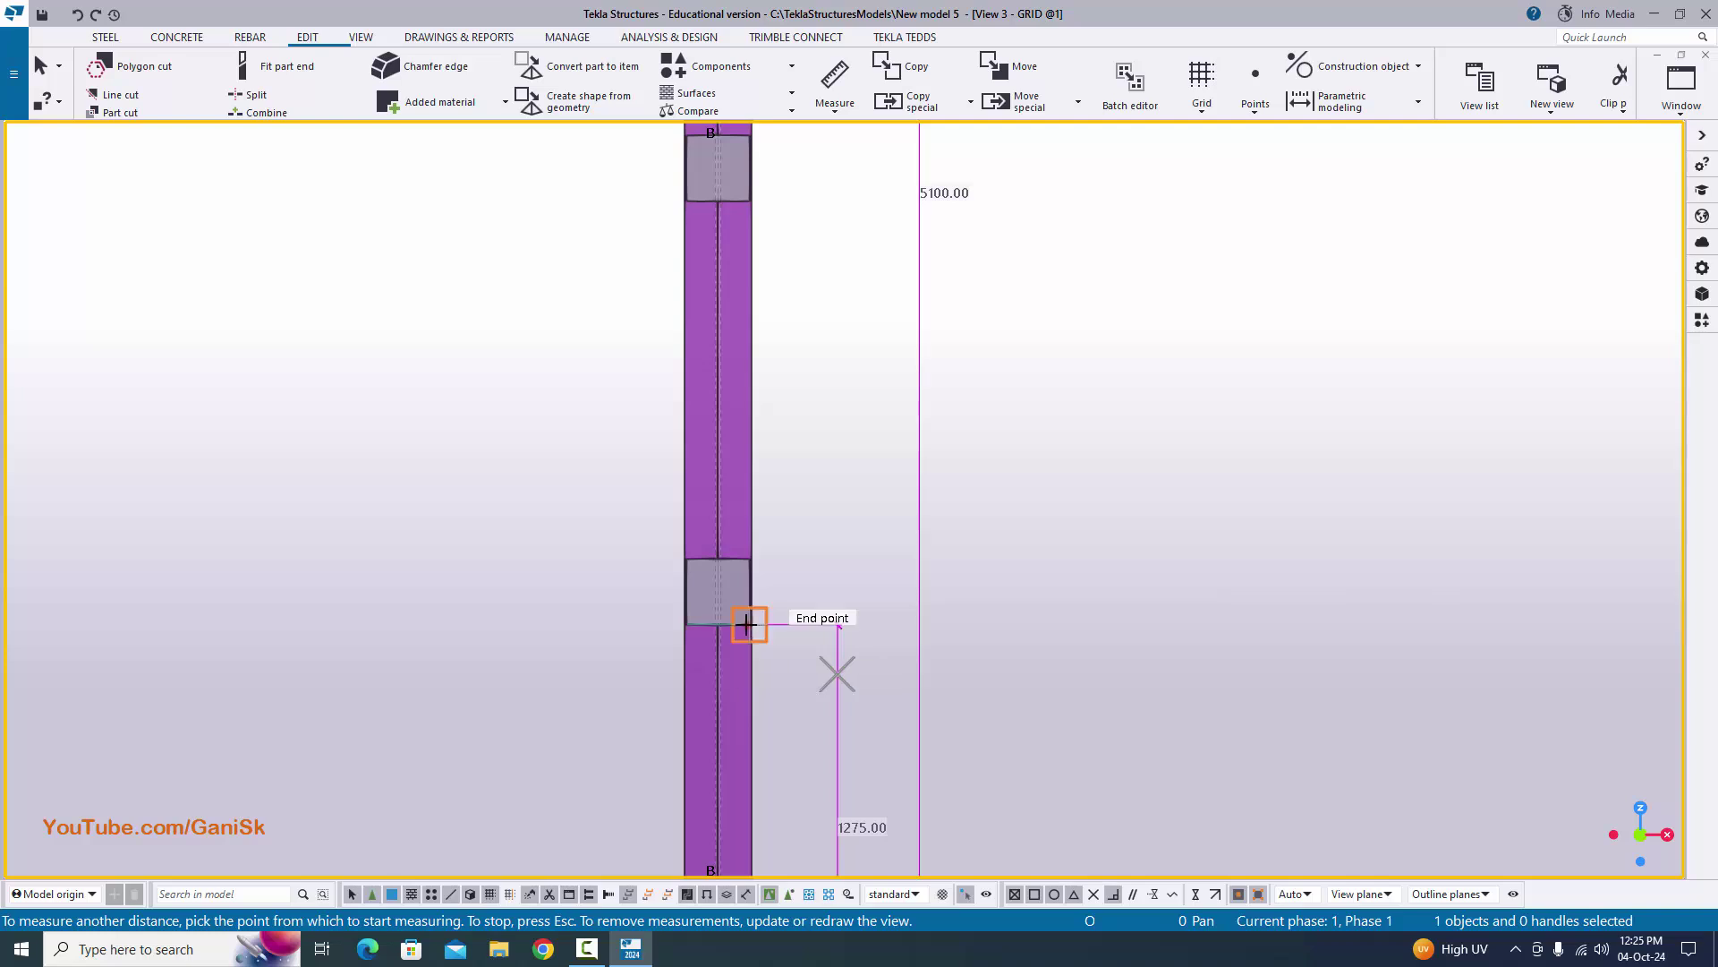
click(750, 623)
middle_drag(770, 218, 749, 701)
click(721, 470)
click(835, 510)
scroll(644, 720, up, 1)
click(663, 726)
middle_drag(741, 241, 717, 453)
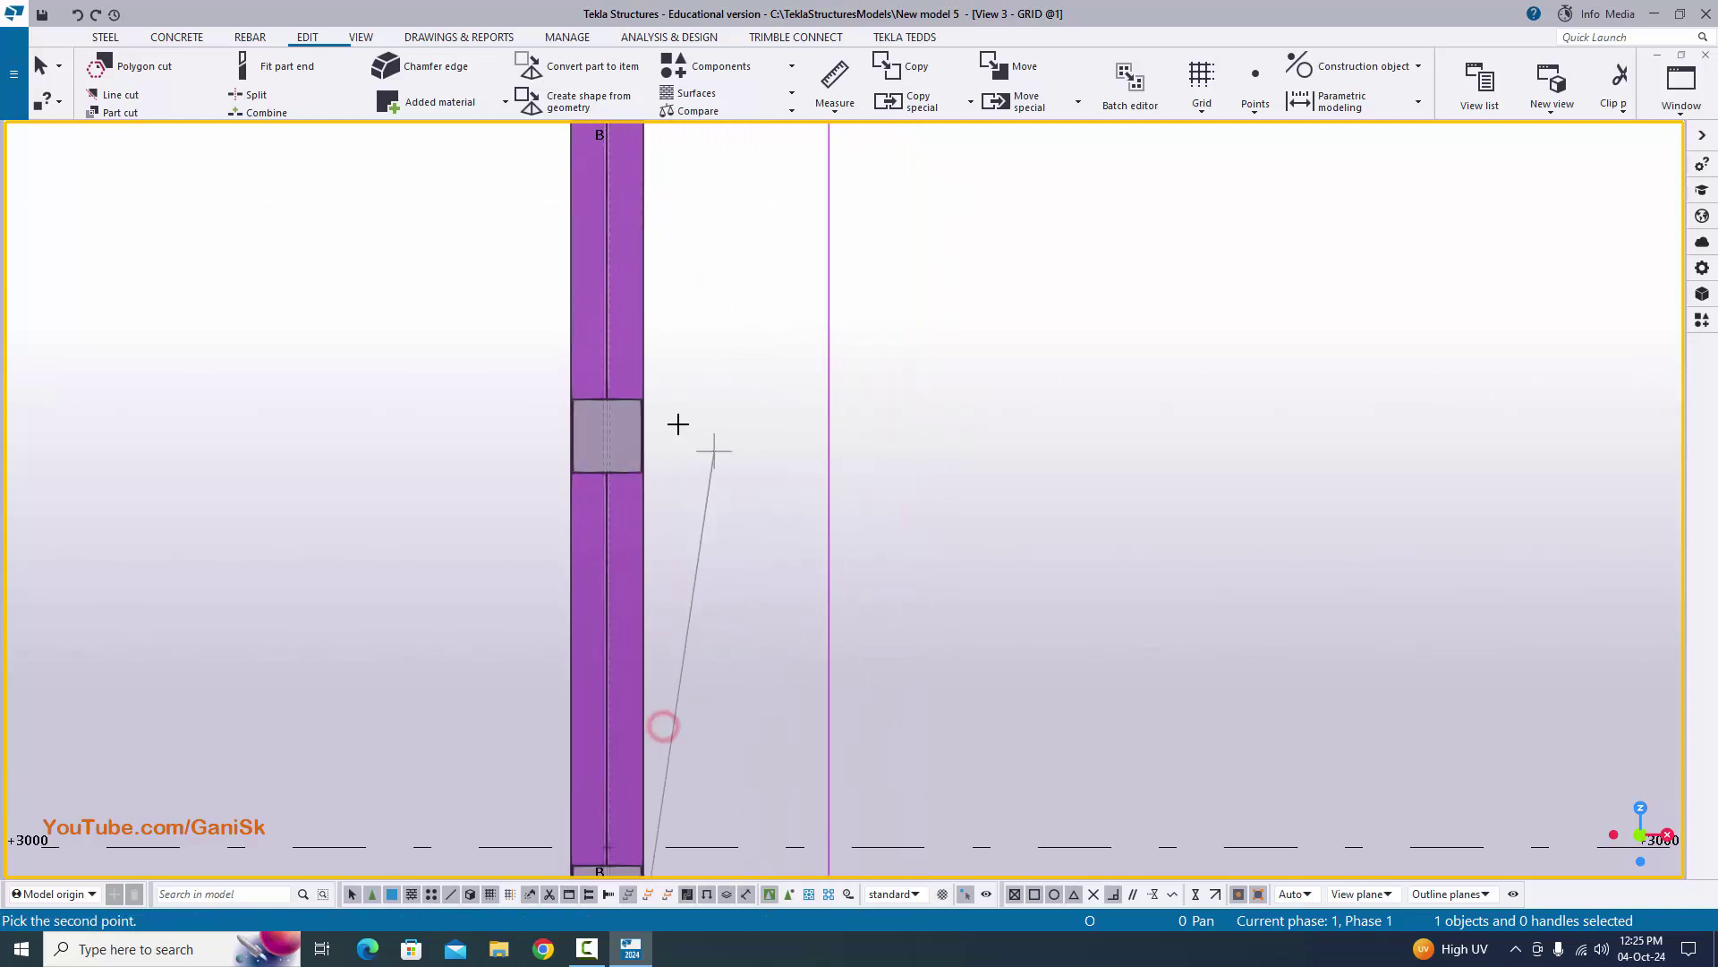
click(635, 475)
click(724, 514)
scroll(725, 515, down, 1)
middle_drag(729, 523, 728, 504)
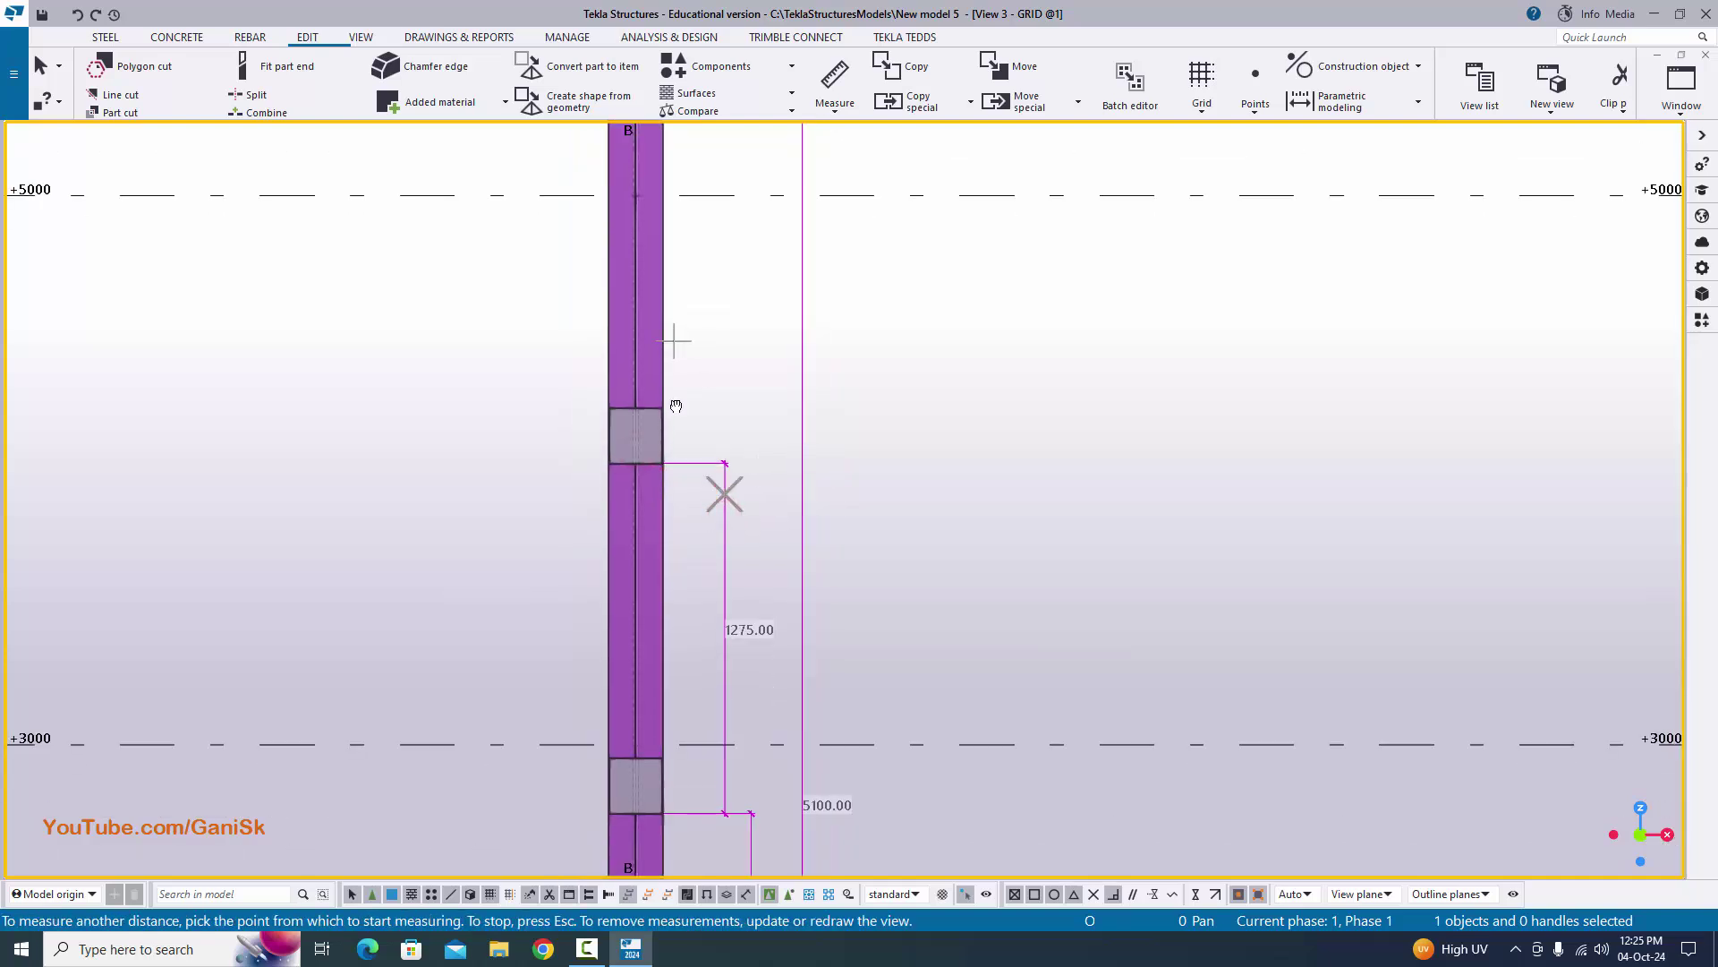
middle_drag(672, 341, 640, 527)
scroll(622, 626, up, 1)
click(625, 657)
middle_drag(624, 658, 609, 829)
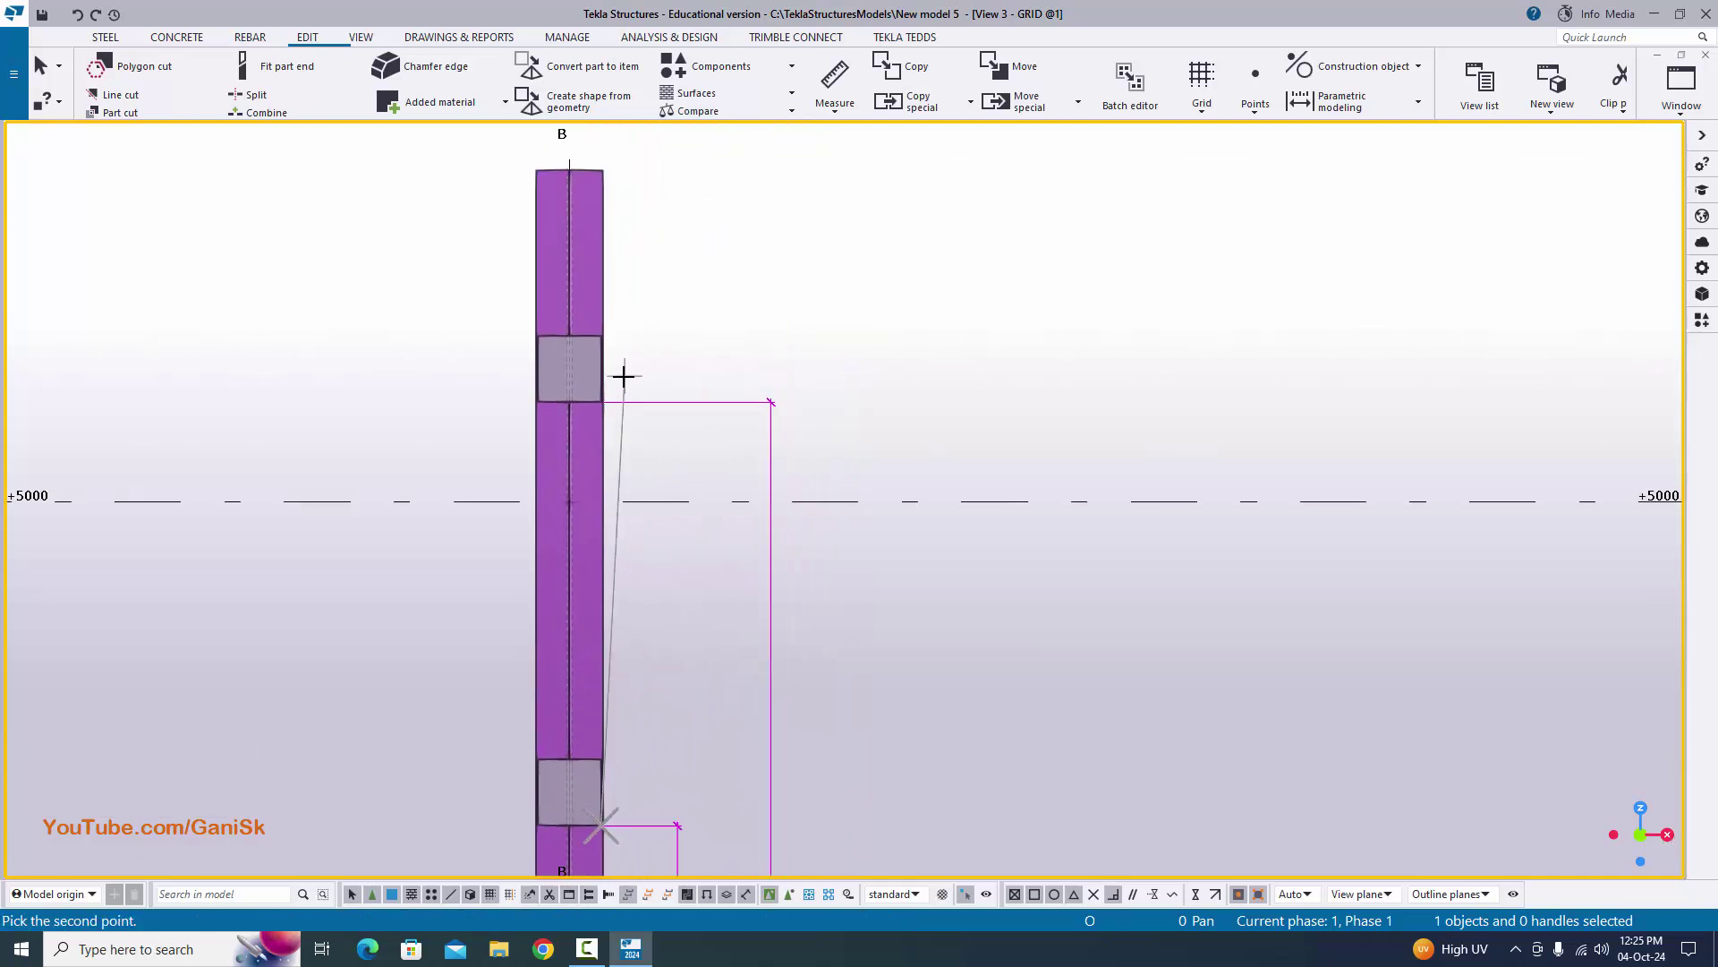
scroll(627, 326, up, 1)
click(599, 404)
click(699, 462)
scroll(706, 537, down, 1)
middle_drag(707, 540, 700, 451)
scroll(699, 549, up, 4)
scroll(709, 558, down, 3)
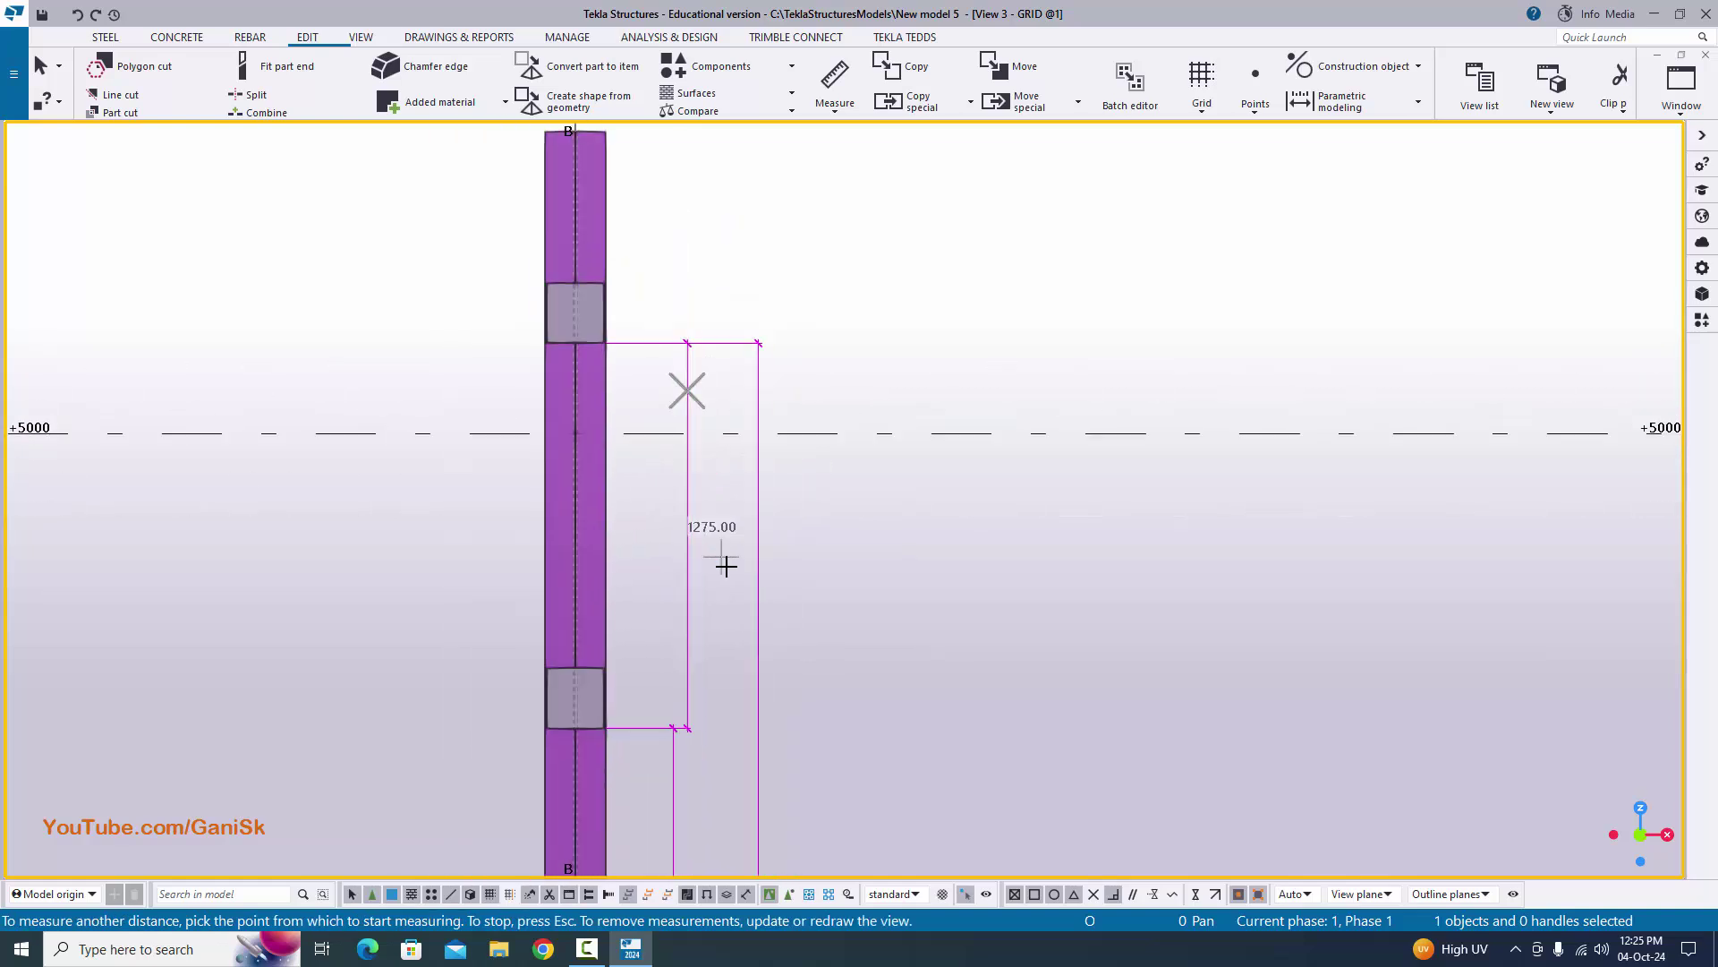
right_click(913, 314)
click(925, 319)
right_click(1065, 294)
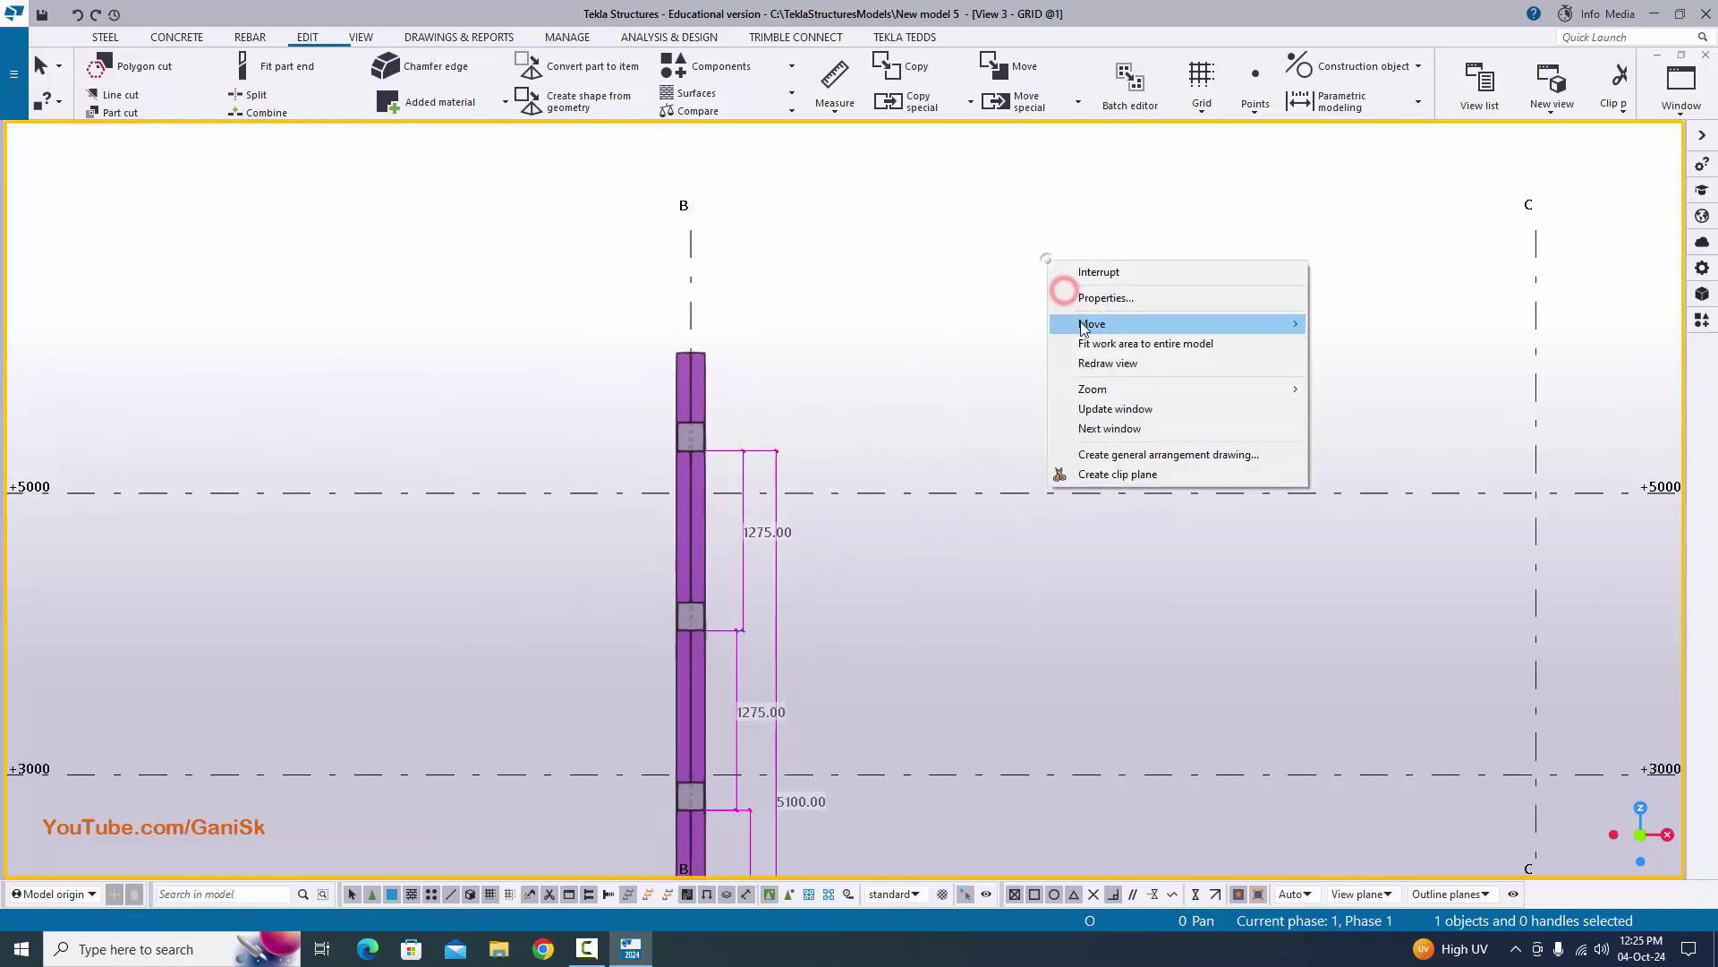
click(1106, 367)
- Return to the 3D view and orbit so the batten plates face forward
click(1679, 87)
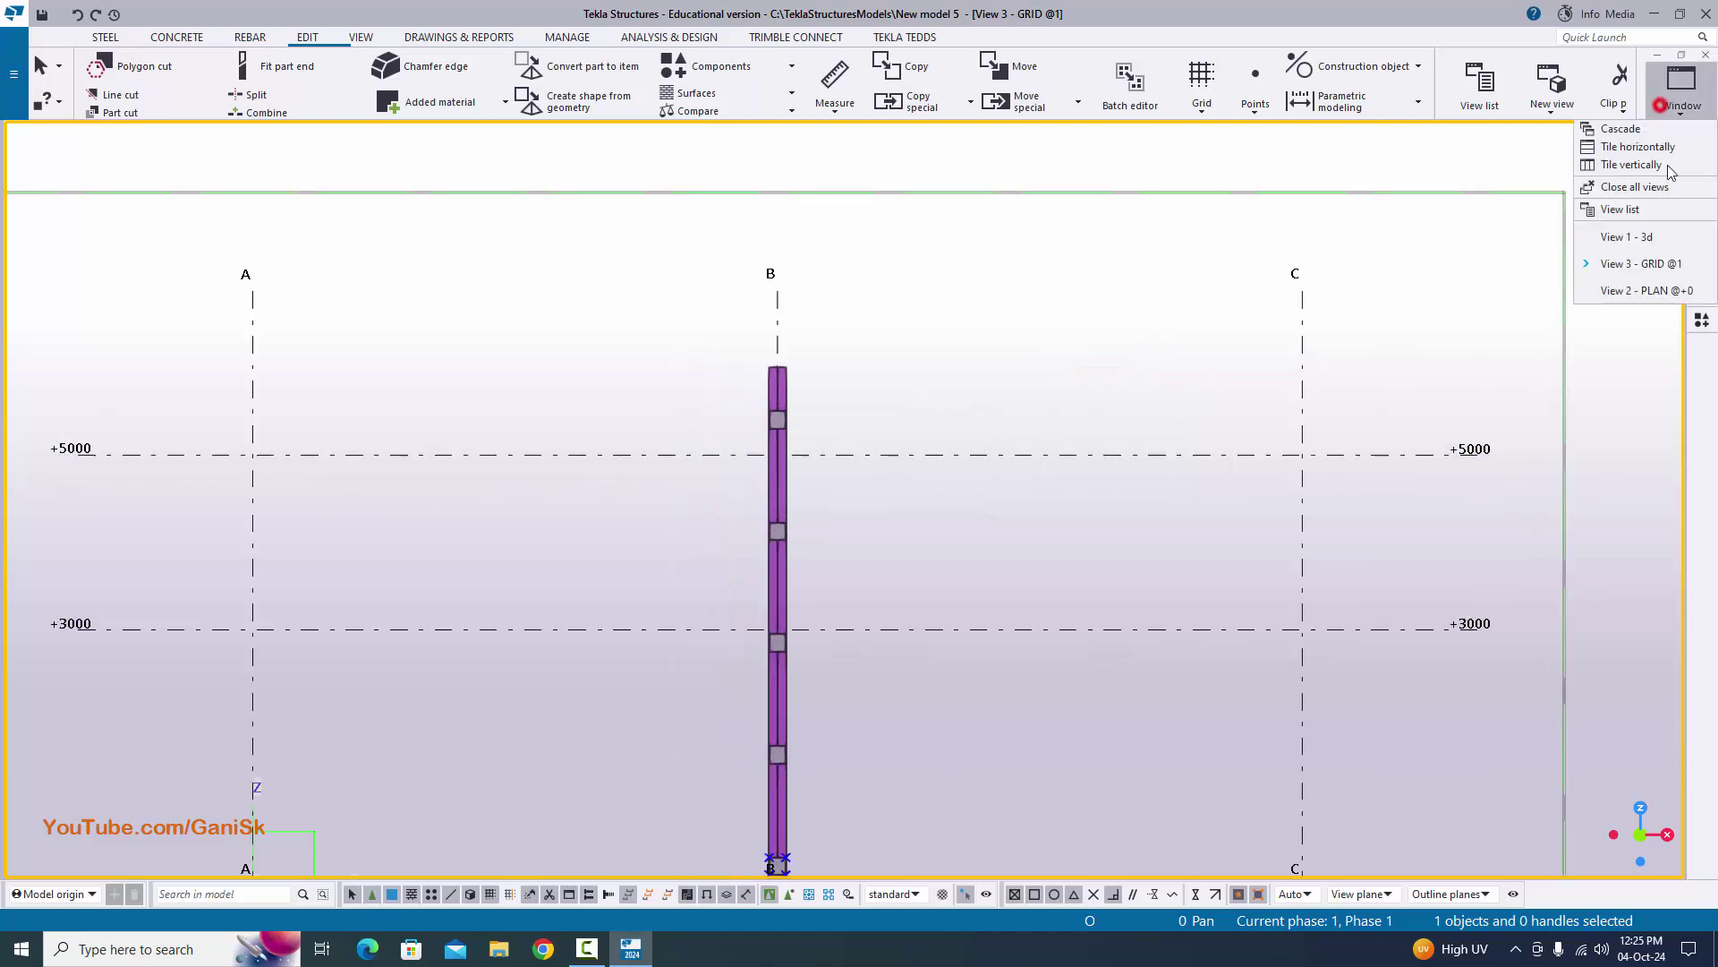
click(1622, 234)
ctrl+middle_drag(577, 541, 621, 352)
scroll(607, 389, up, 5)
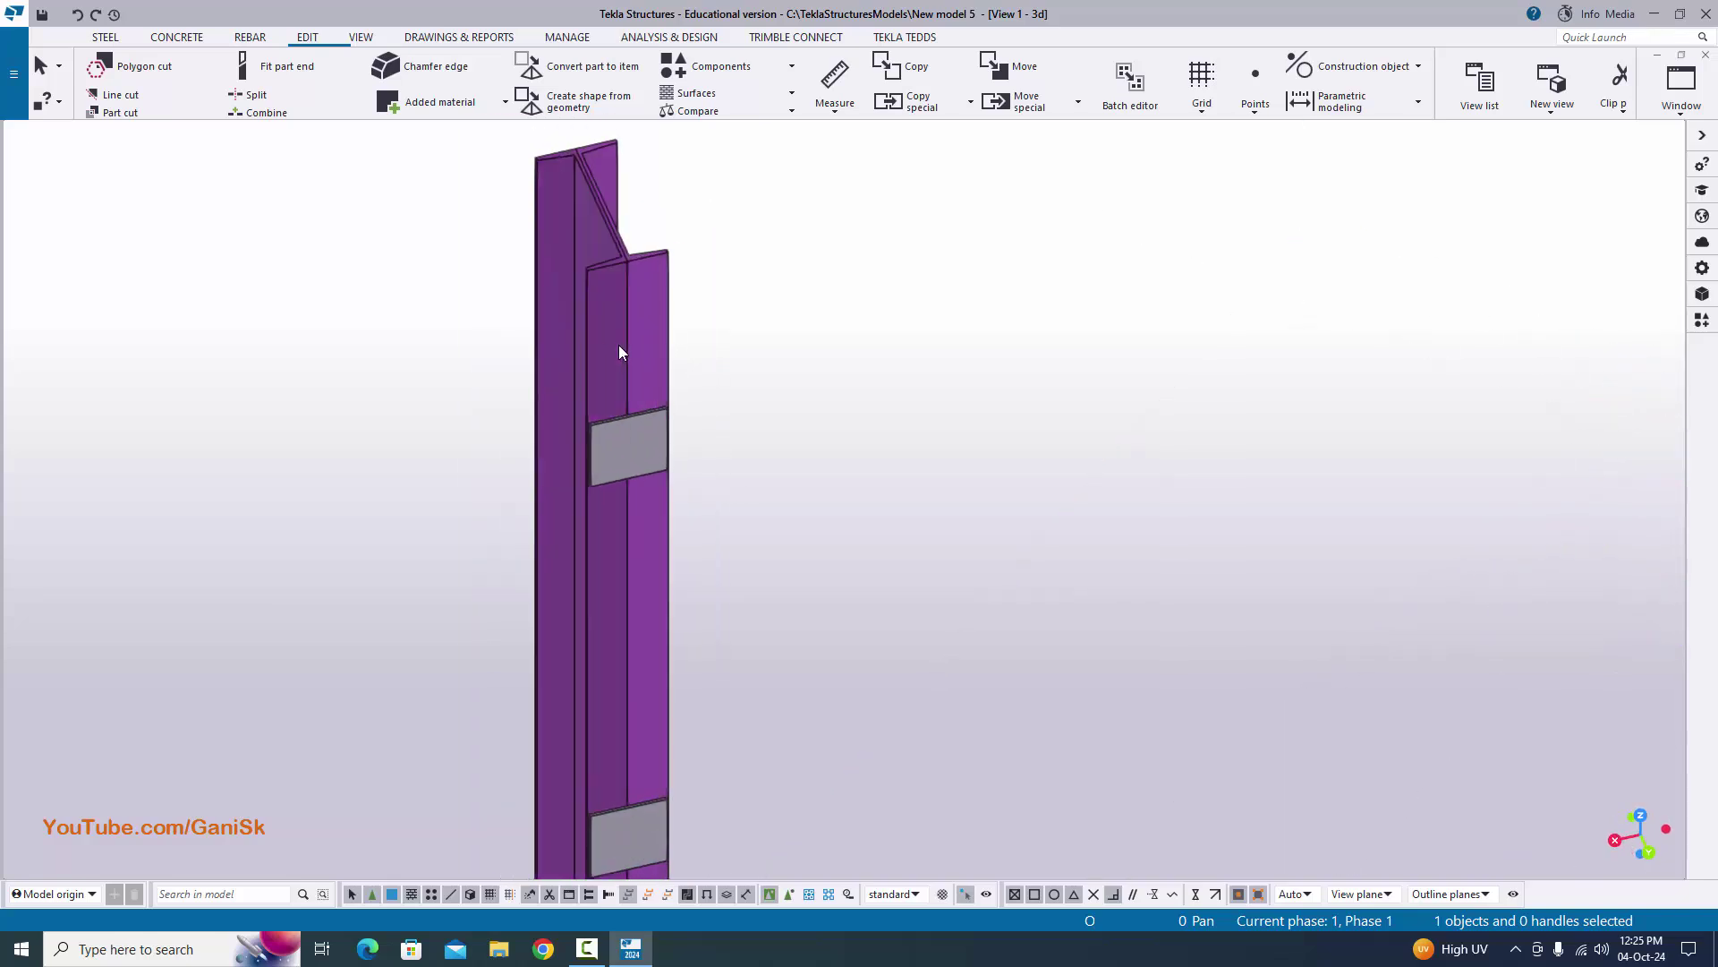
- Inquire the column's assembly report, then close it and clear the selection
right_click(602, 333)
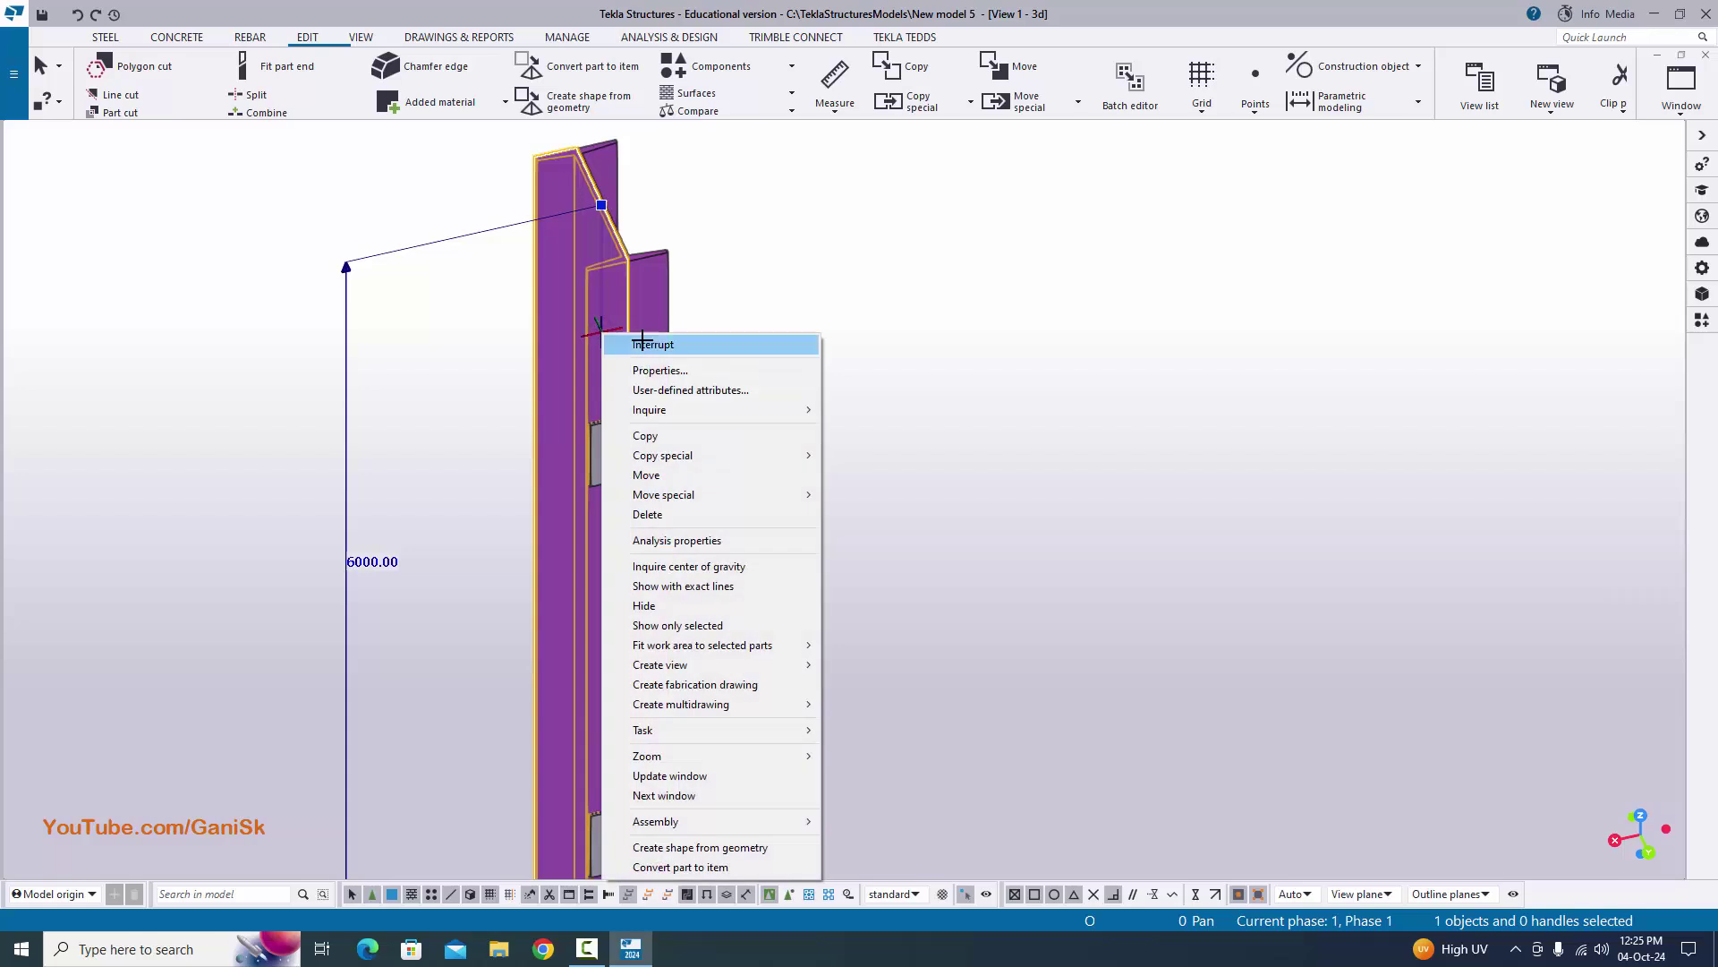
mouse_move(673, 410)
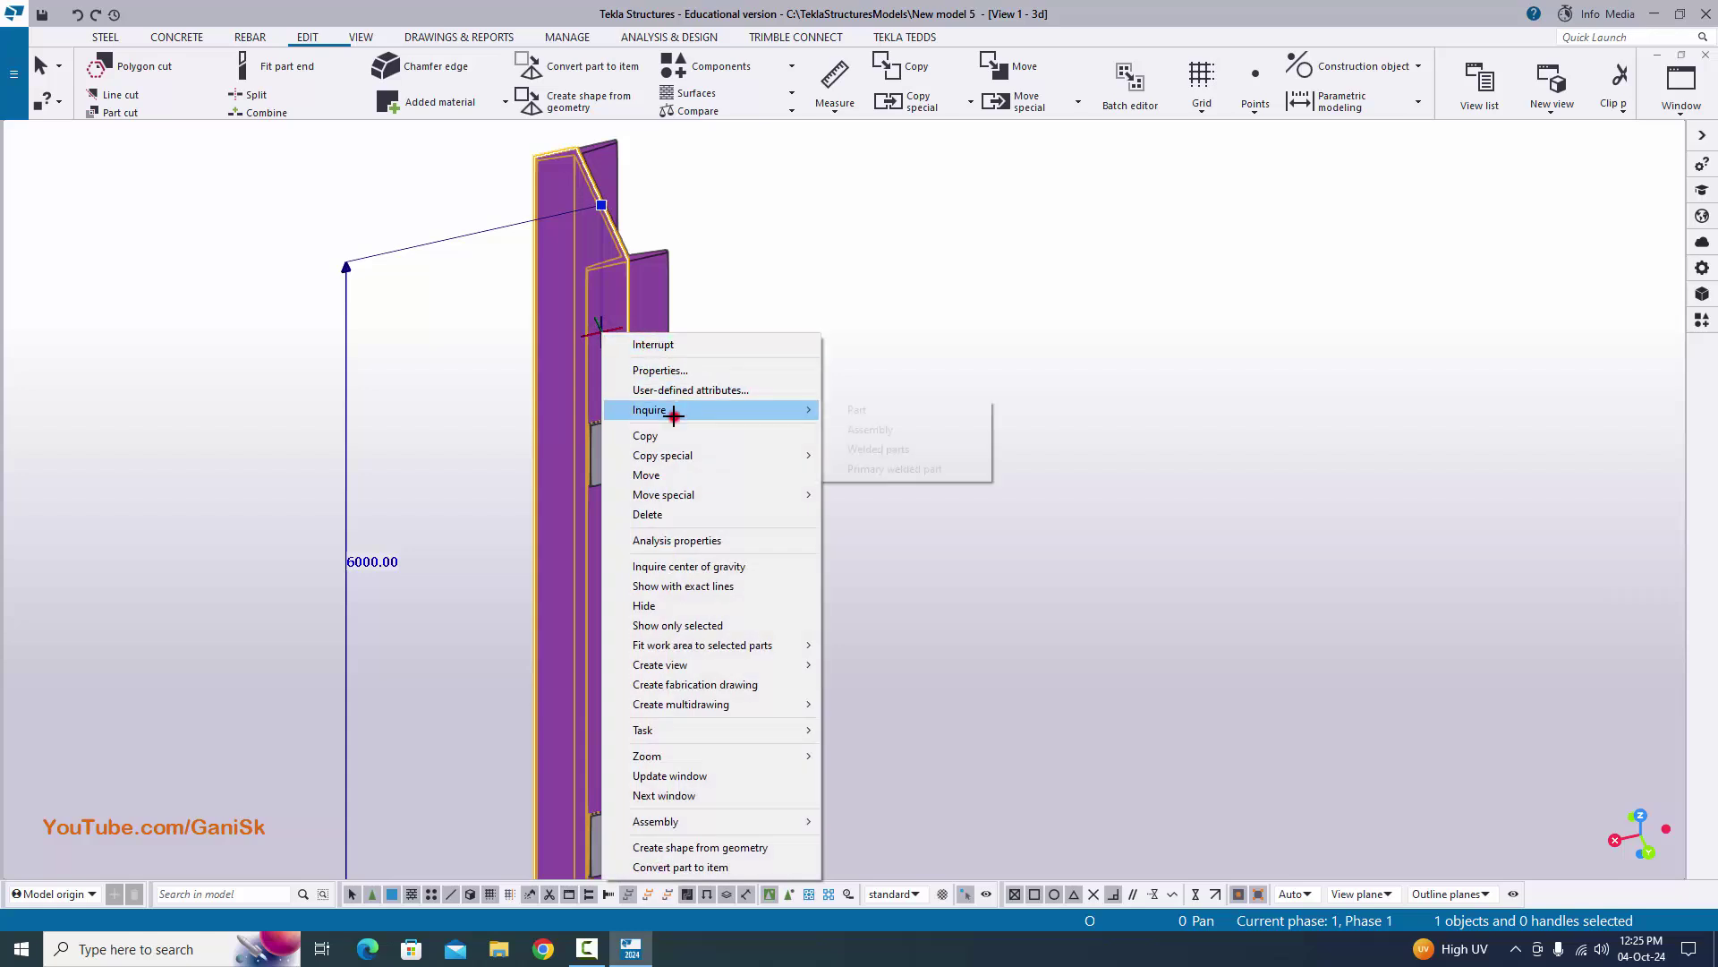
click(864, 429)
middle_drag(748, 386, 966, 369)
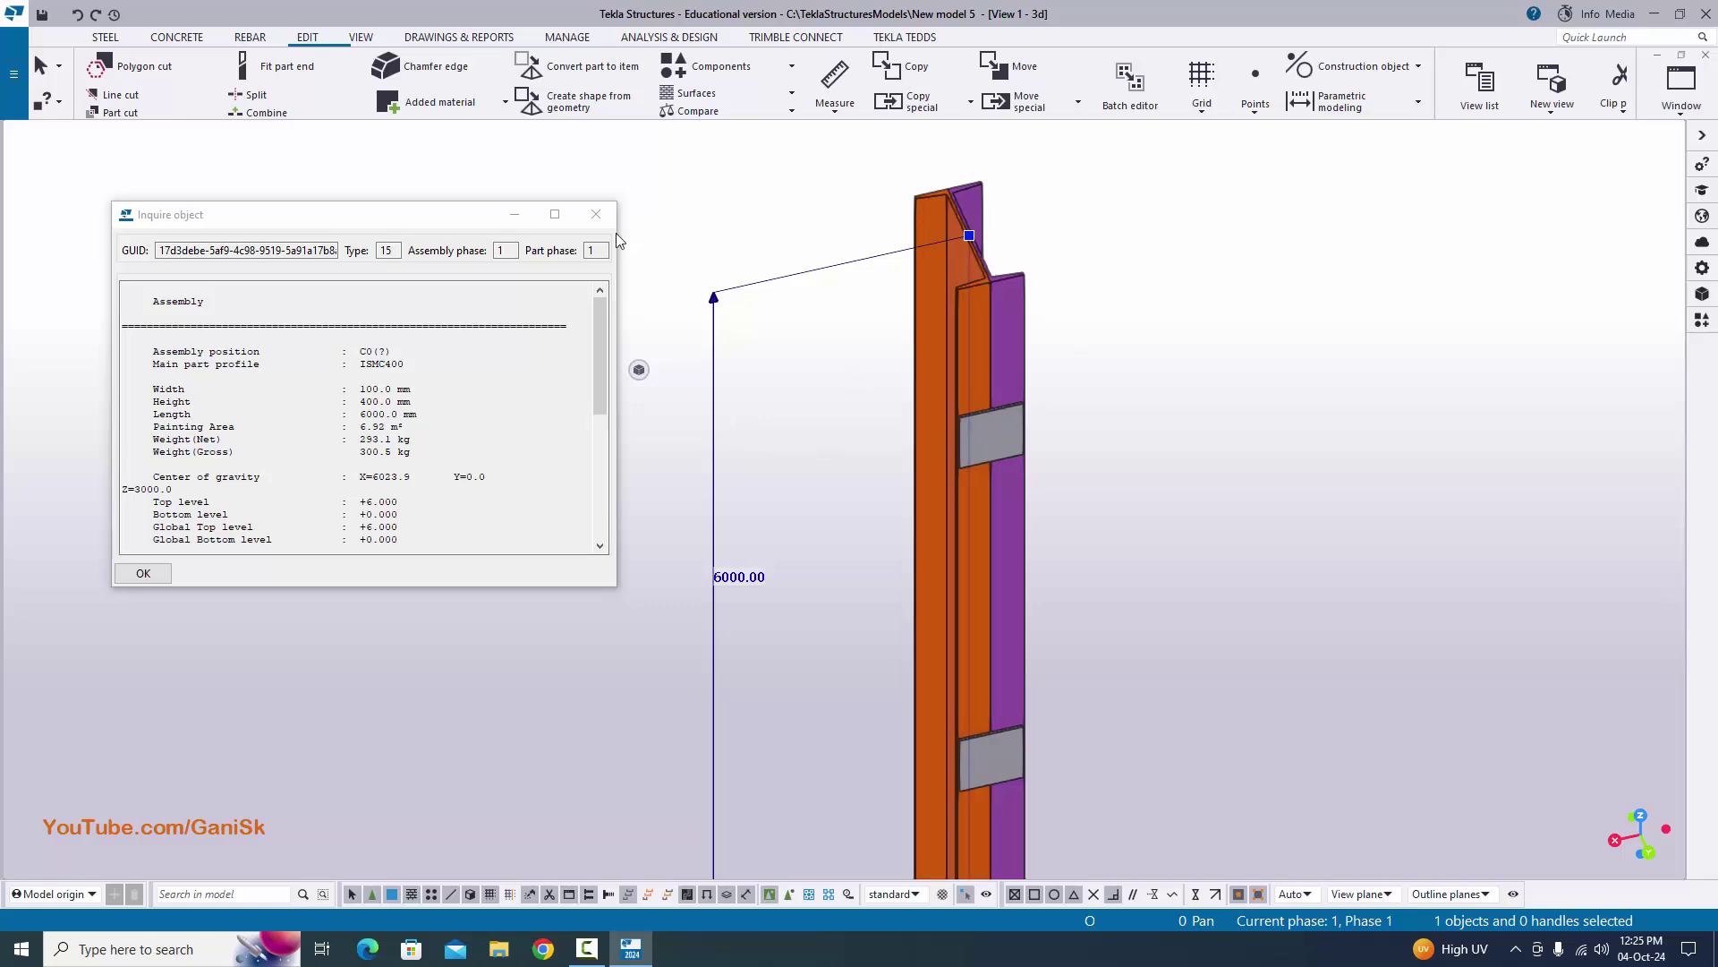
click(596, 214)
click(698, 186)
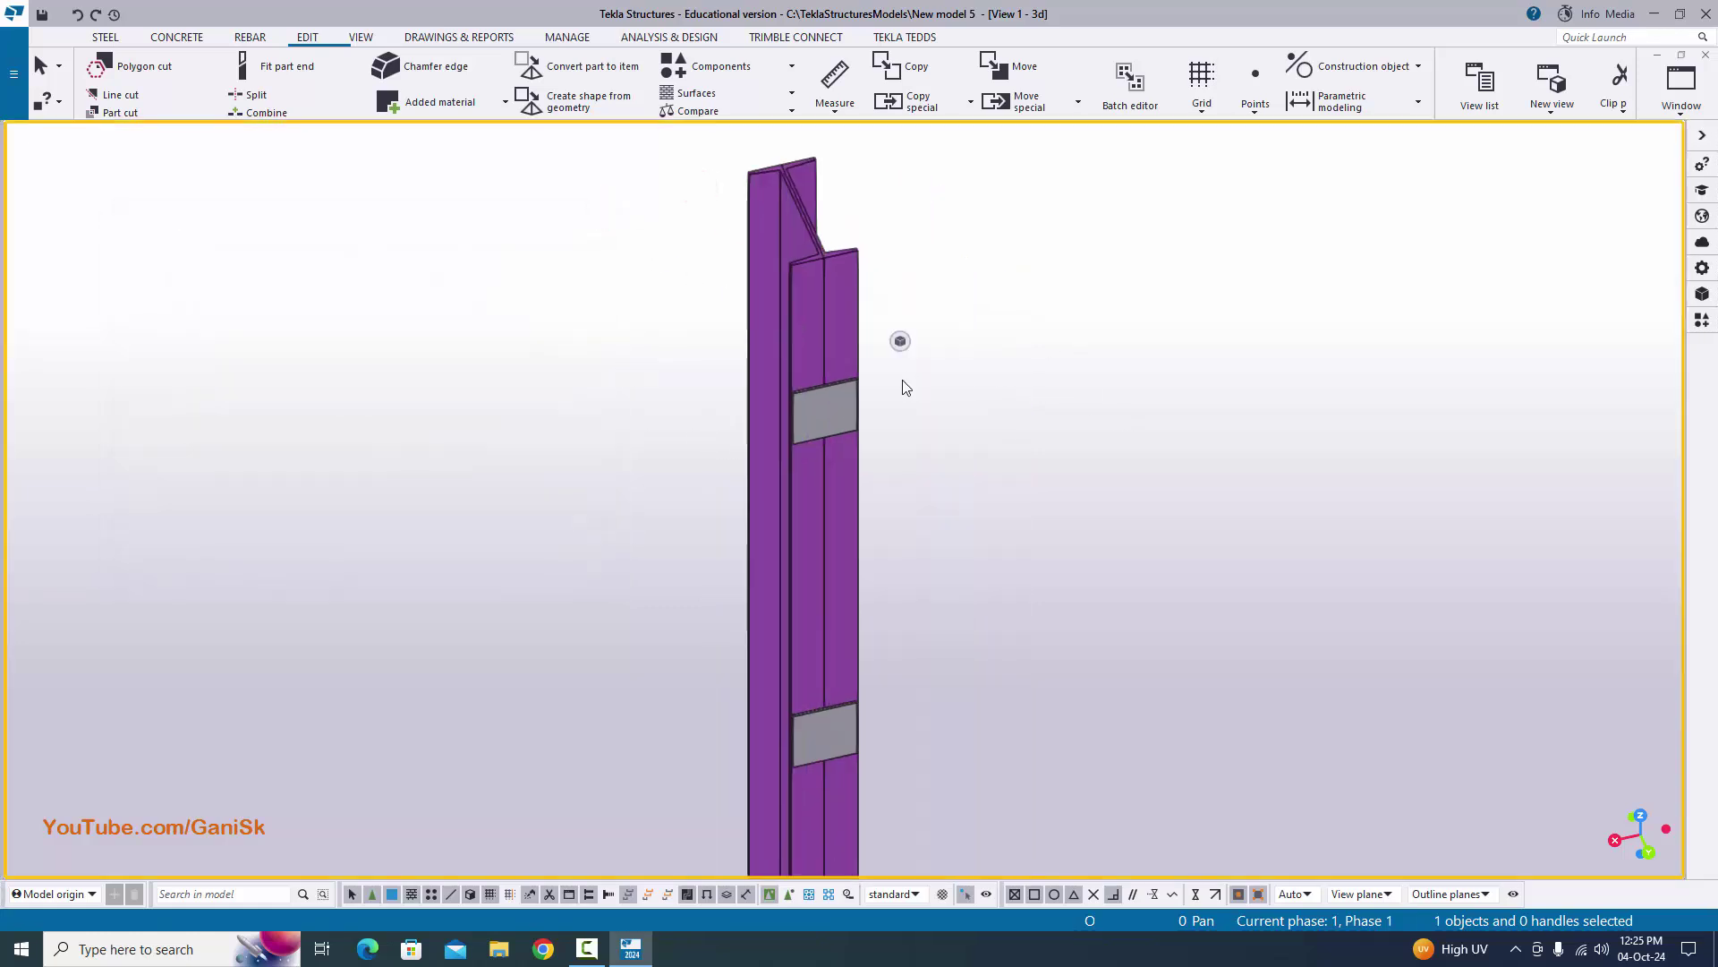
scroll(874, 341, up, 3)
scroll(766, 363, down, 2)
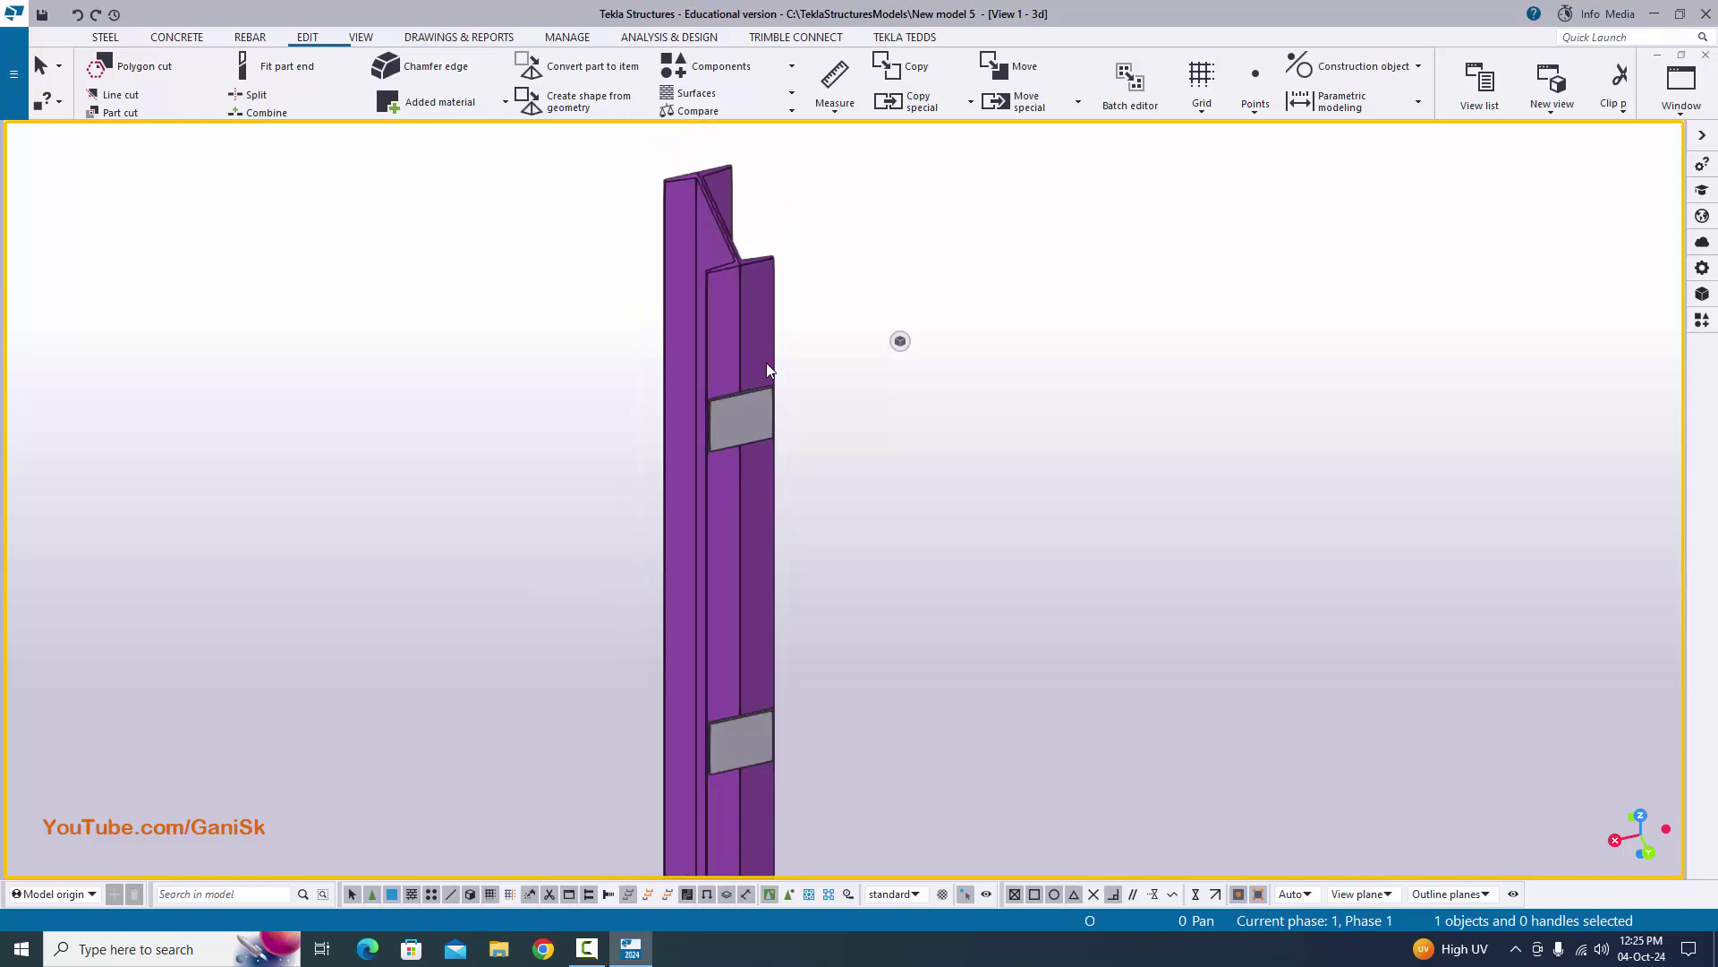
scroll(752, 453, down, 1)
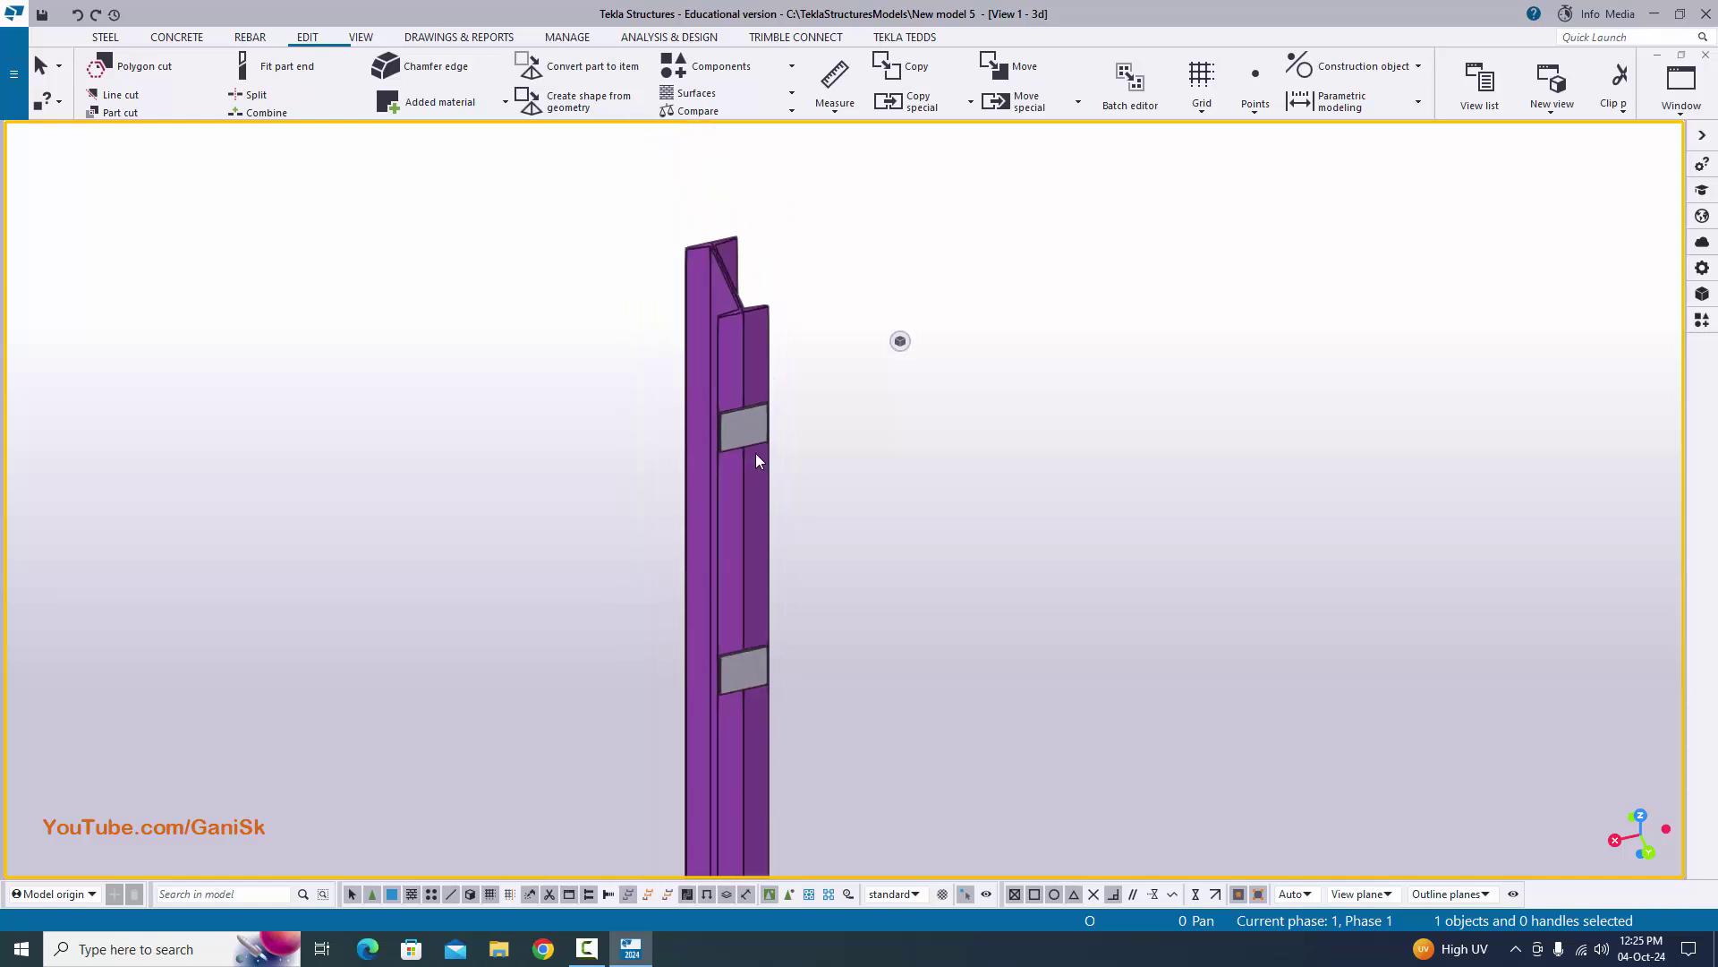
middle_drag(848, 460, 846, 397)
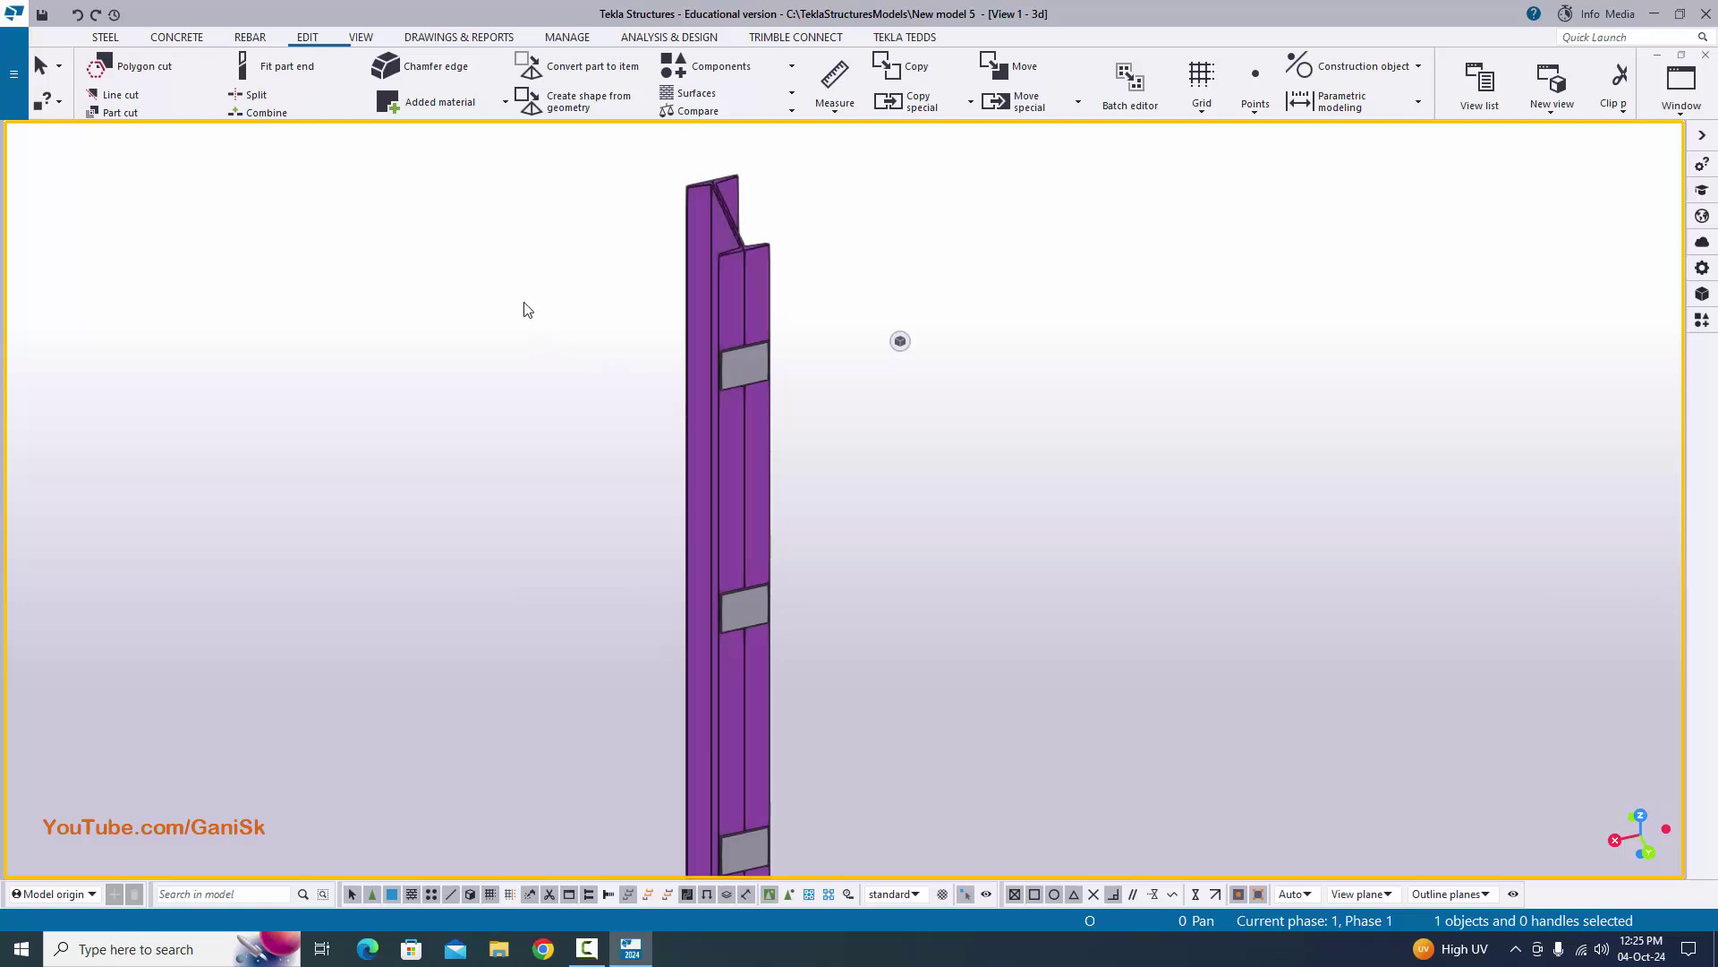
- Weld the first batten plate to the channel, then interrupt welding and redraw the view
click(105, 37)
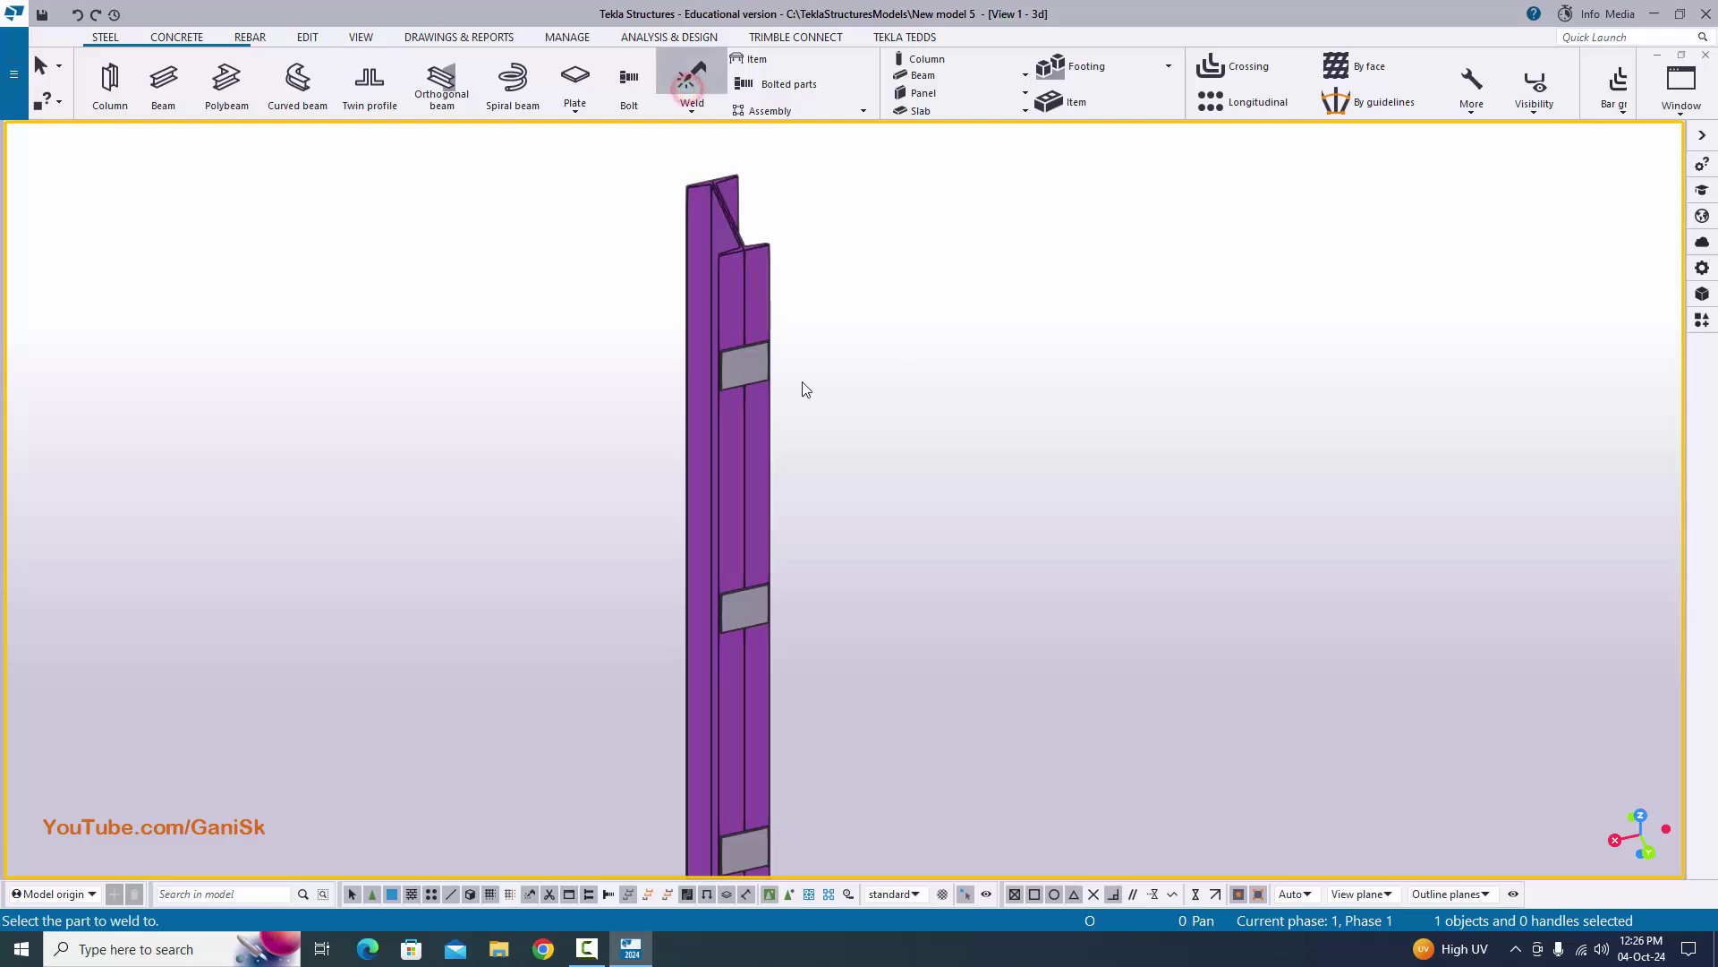
scroll(722, 391, up, 2)
click(725, 389)
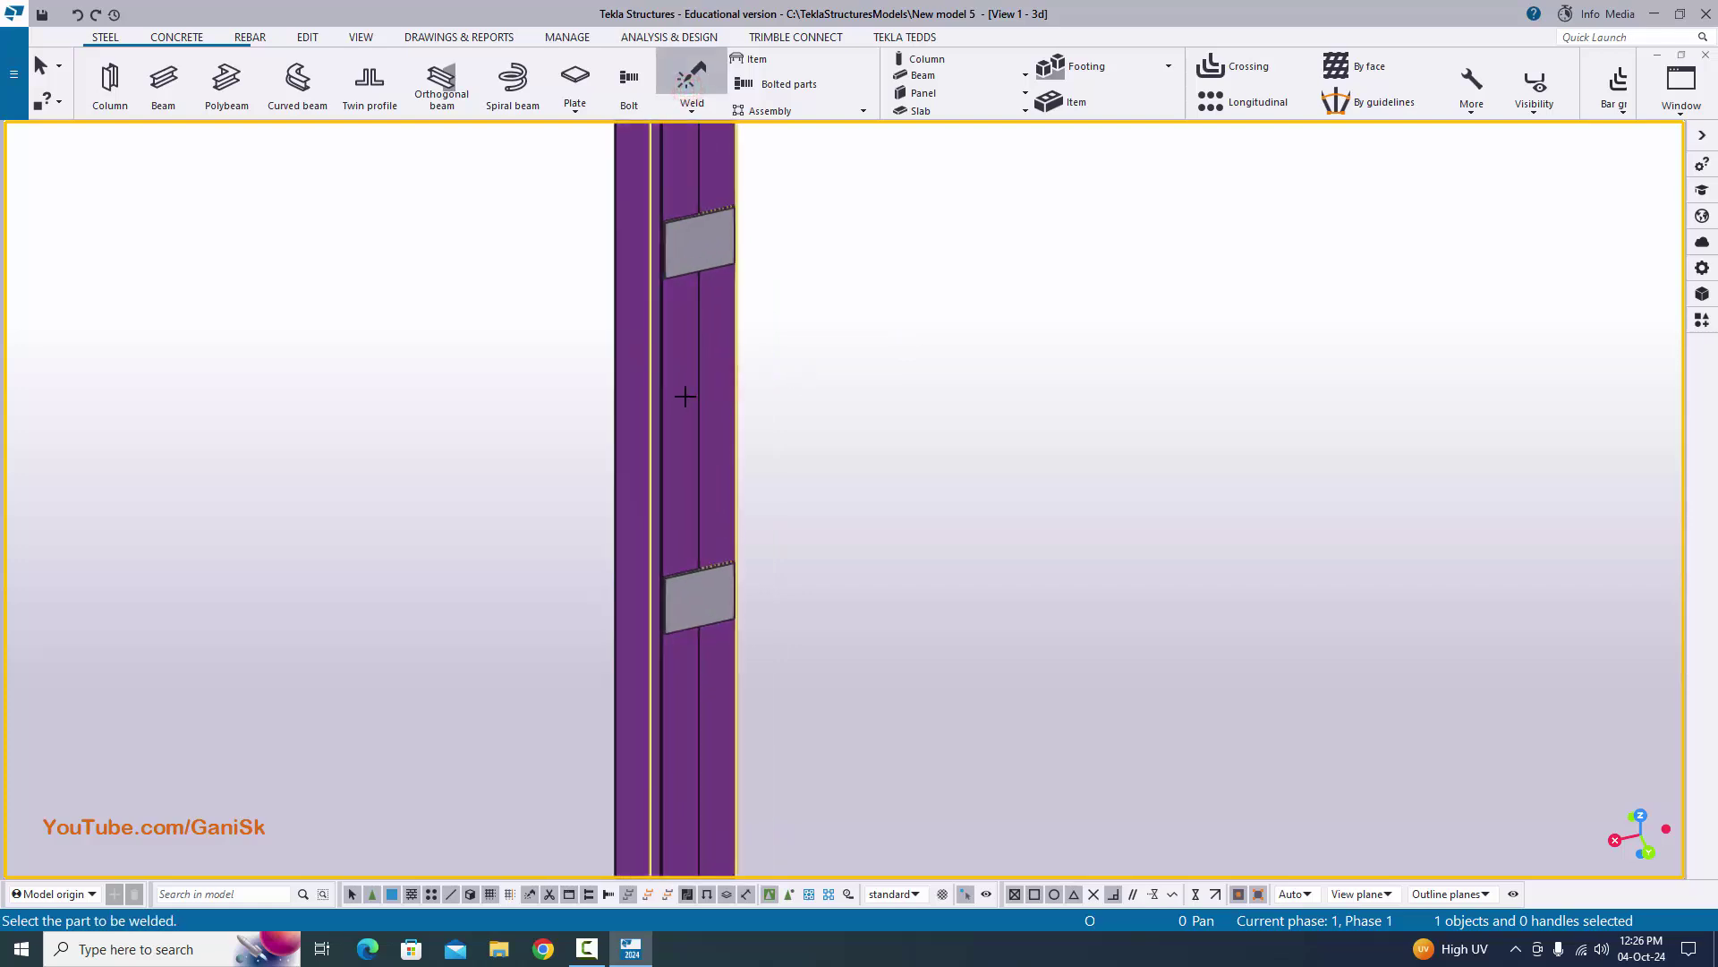
click(685, 399)
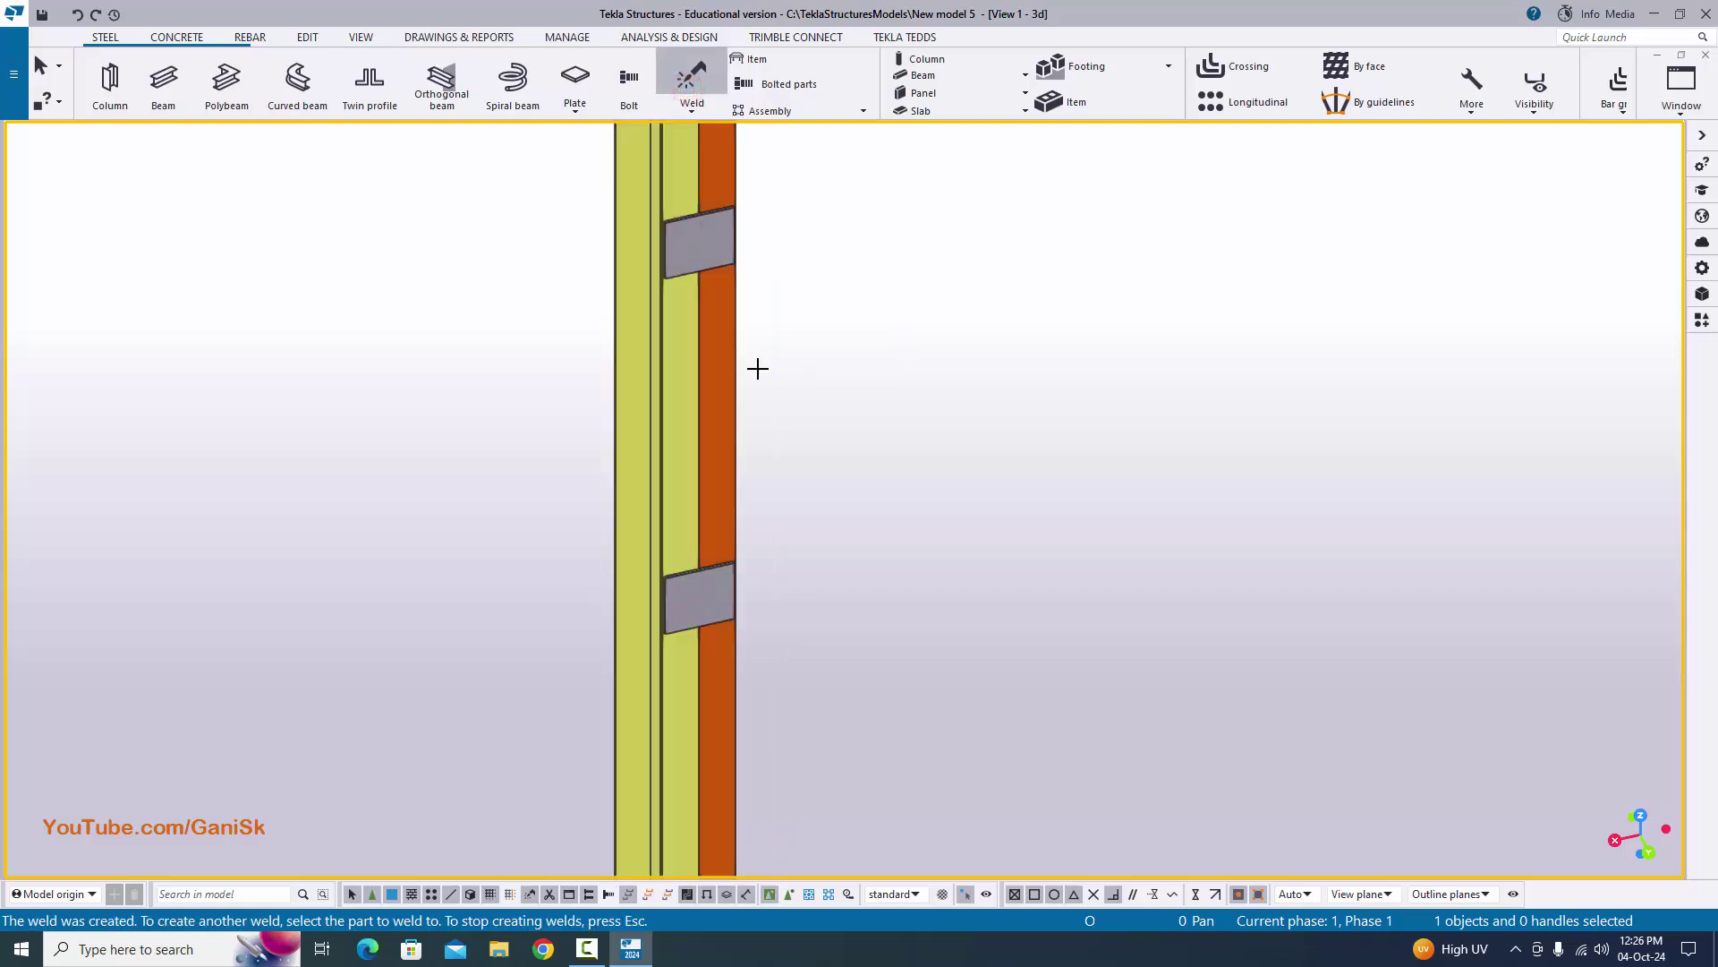
scroll(874, 387, down, 1)
middle_drag(874, 387, 828, 495)
scroll(772, 337, up, 3)
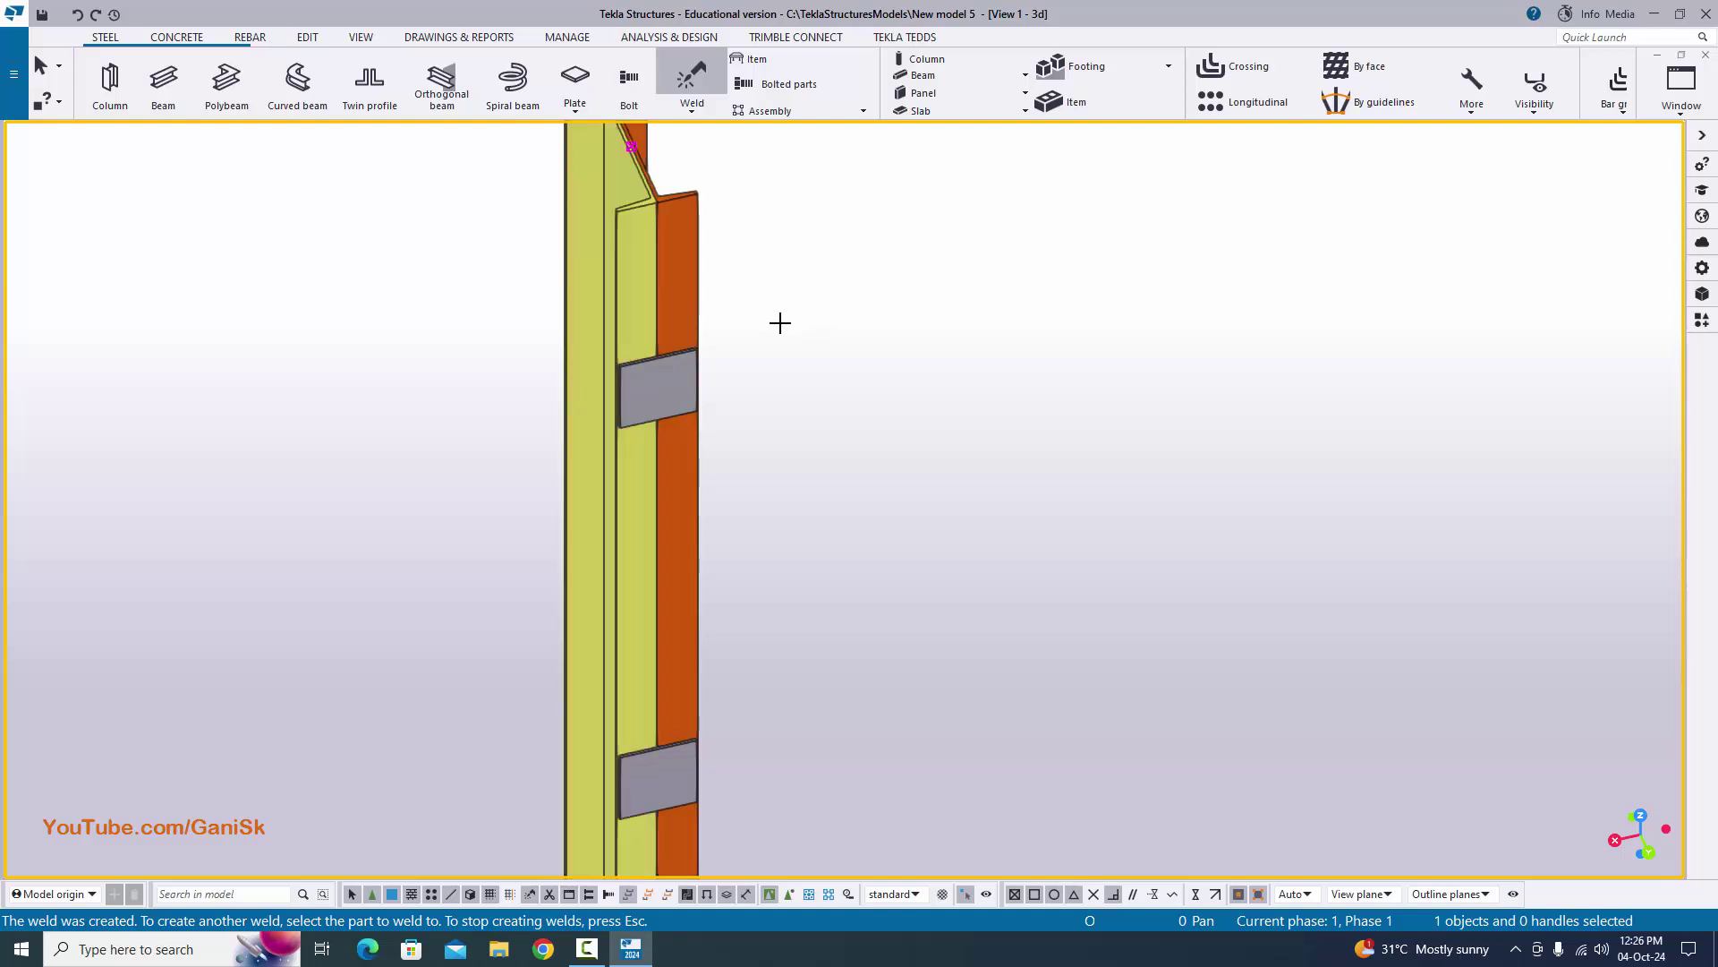
scroll(779, 323, down, 1)
right_click(824, 287)
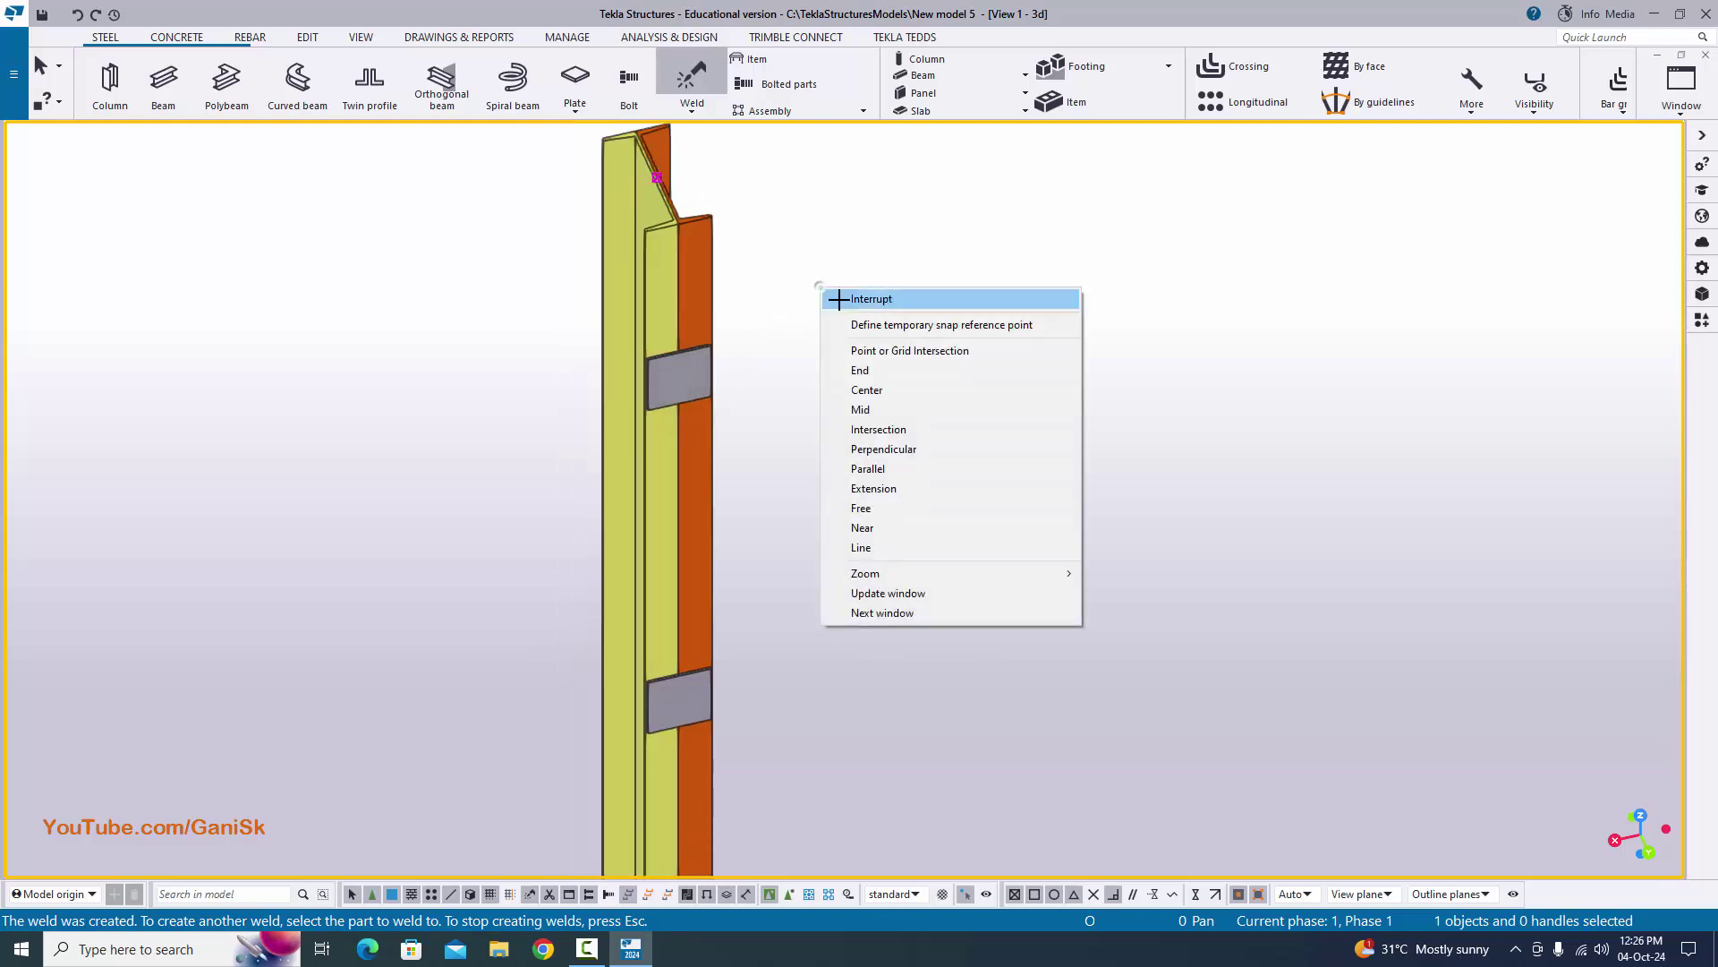
click(855, 299)
click(847, 373)
right_click(830, 287)
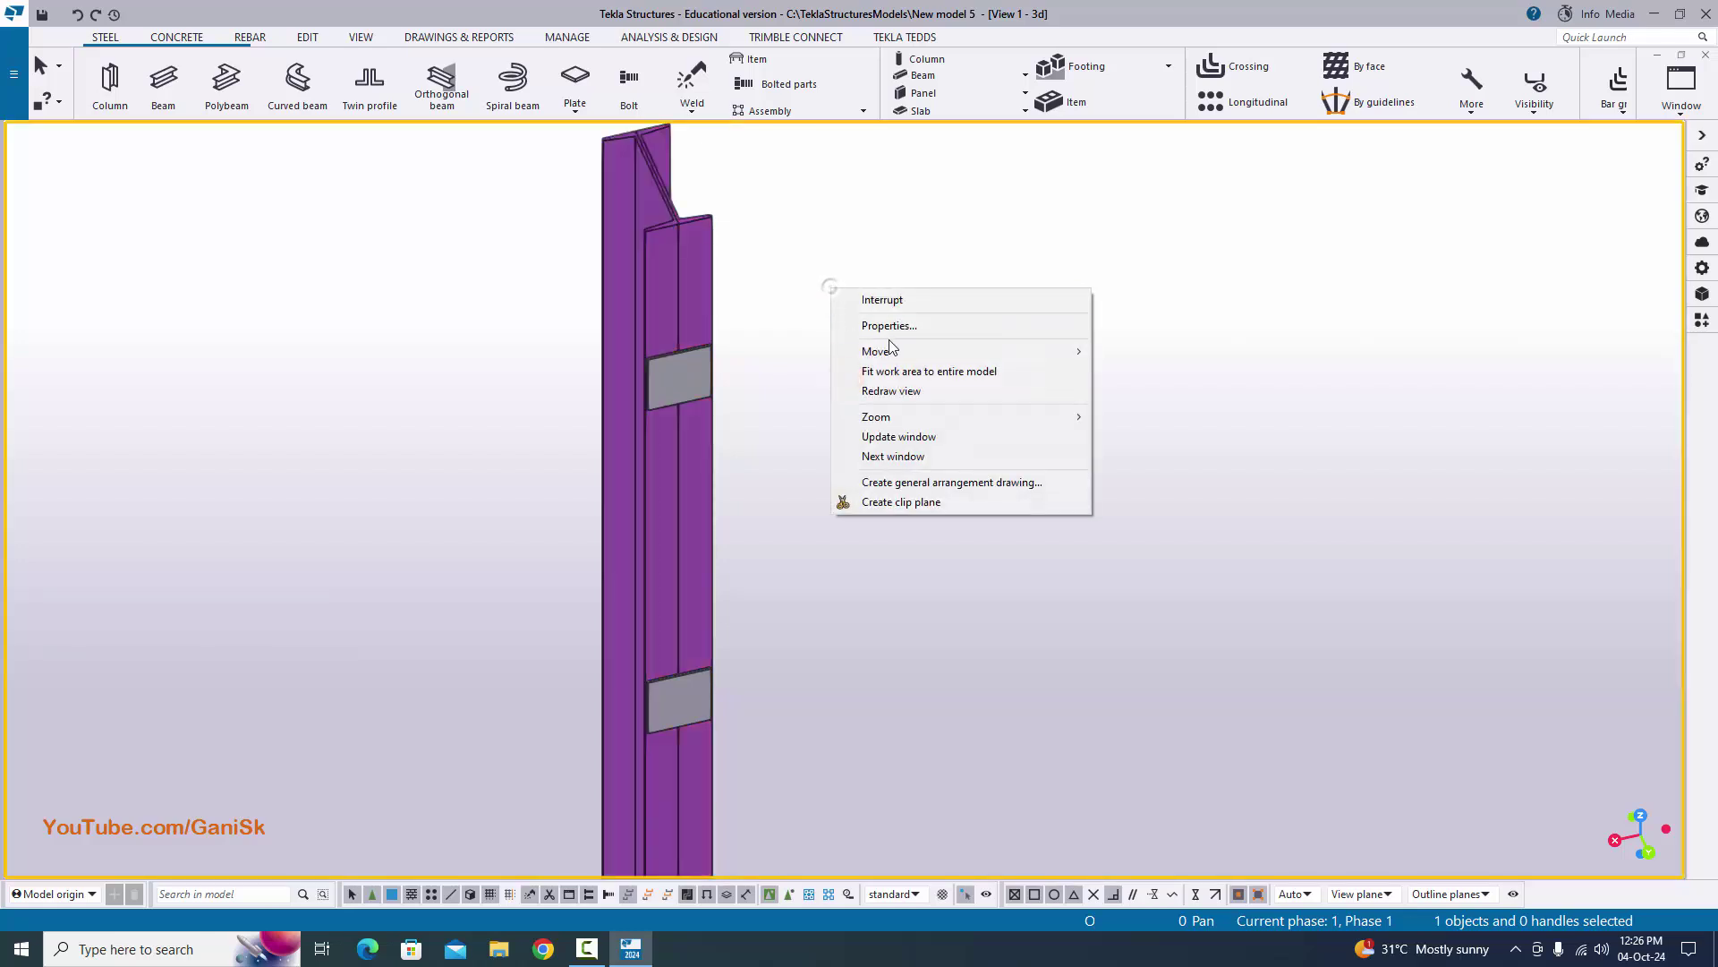
click(893, 391)
- Weld the upper, middle, lower and bottom batten plates to the channel down the column
middle_drag(796, 358, 823, 300)
scroll(776, 304, up, 1)
middle_drag(736, 260, 736, 305)
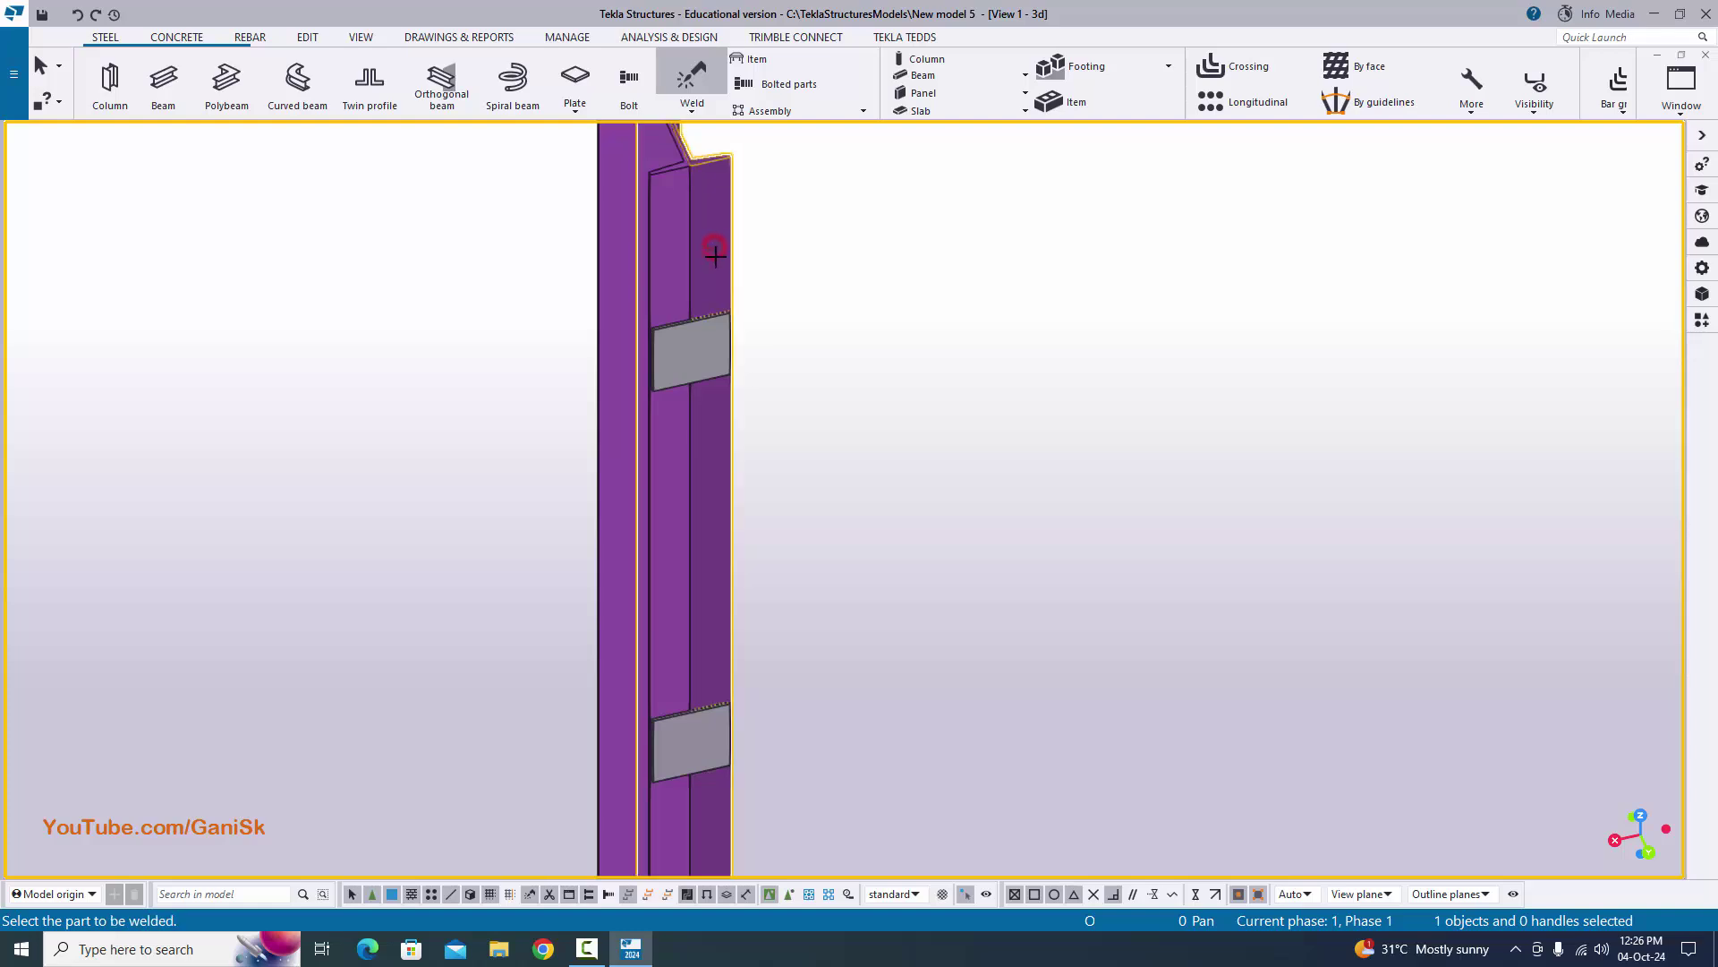
click(717, 351)
middle_drag(767, 572, 724, 271)
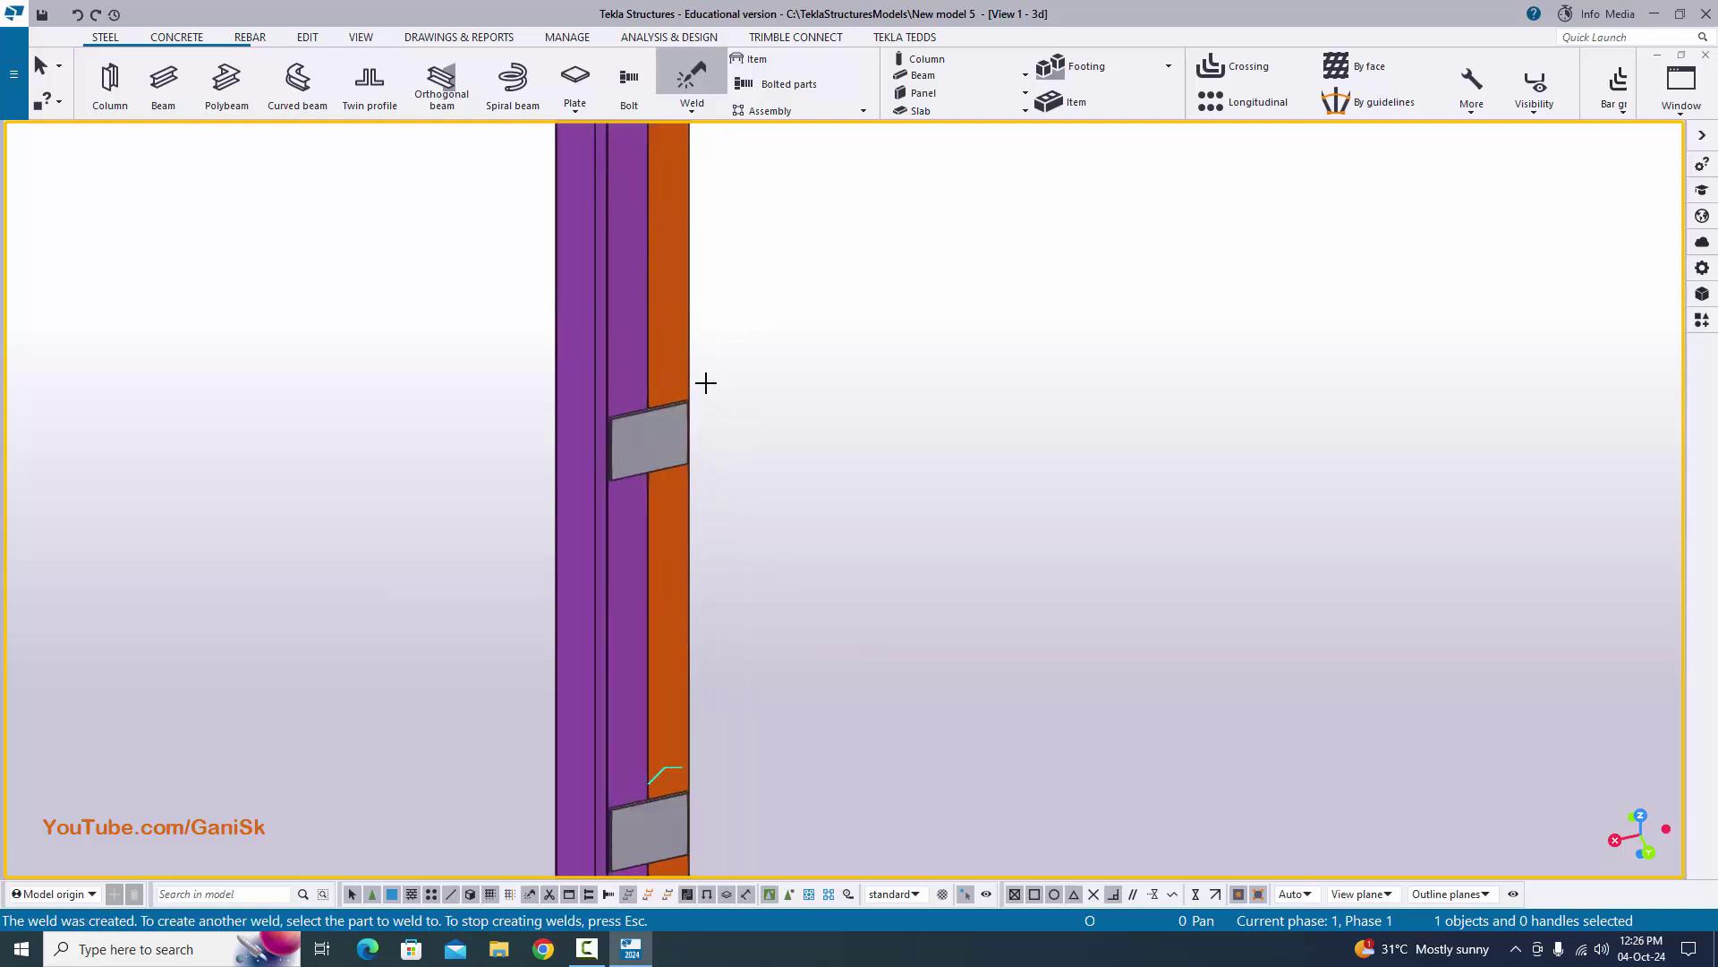
click(679, 369)
click(671, 439)
middle_drag(678, 729, 641, 391)
click(639, 393)
click(634, 485)
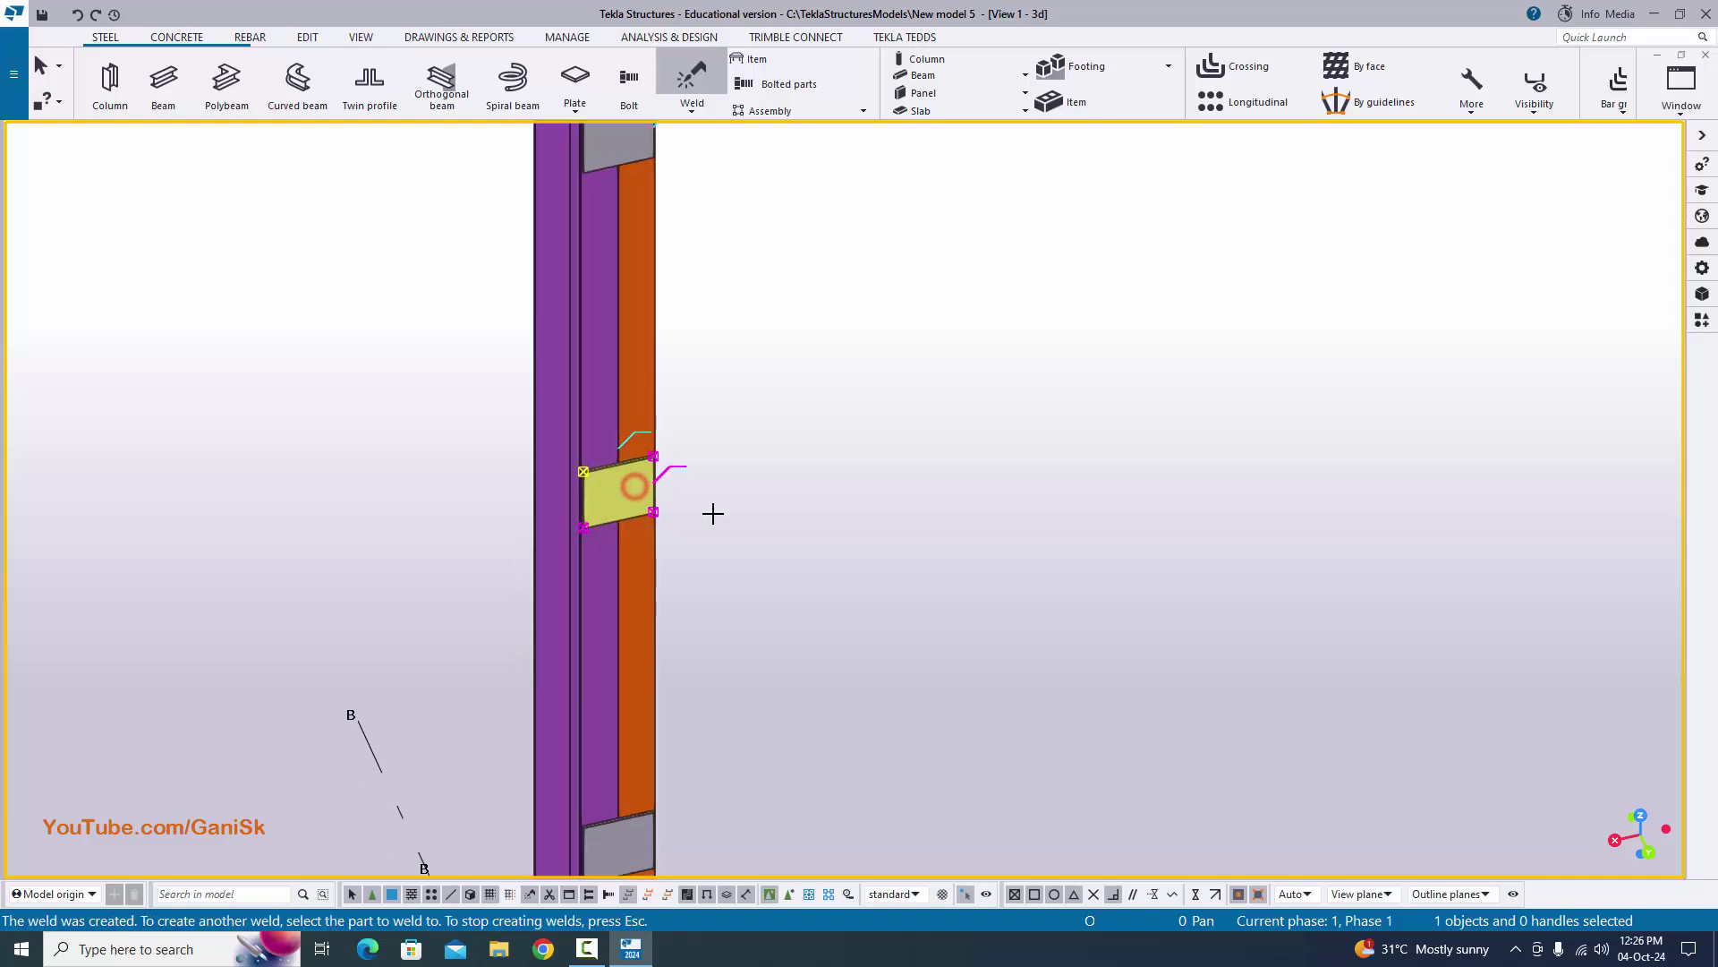
middle_drag(710, 510, 591, 313)
click(587, 366)
middle_drag(616, 502, 614, 247)
scroll(614, 418, up, 1)
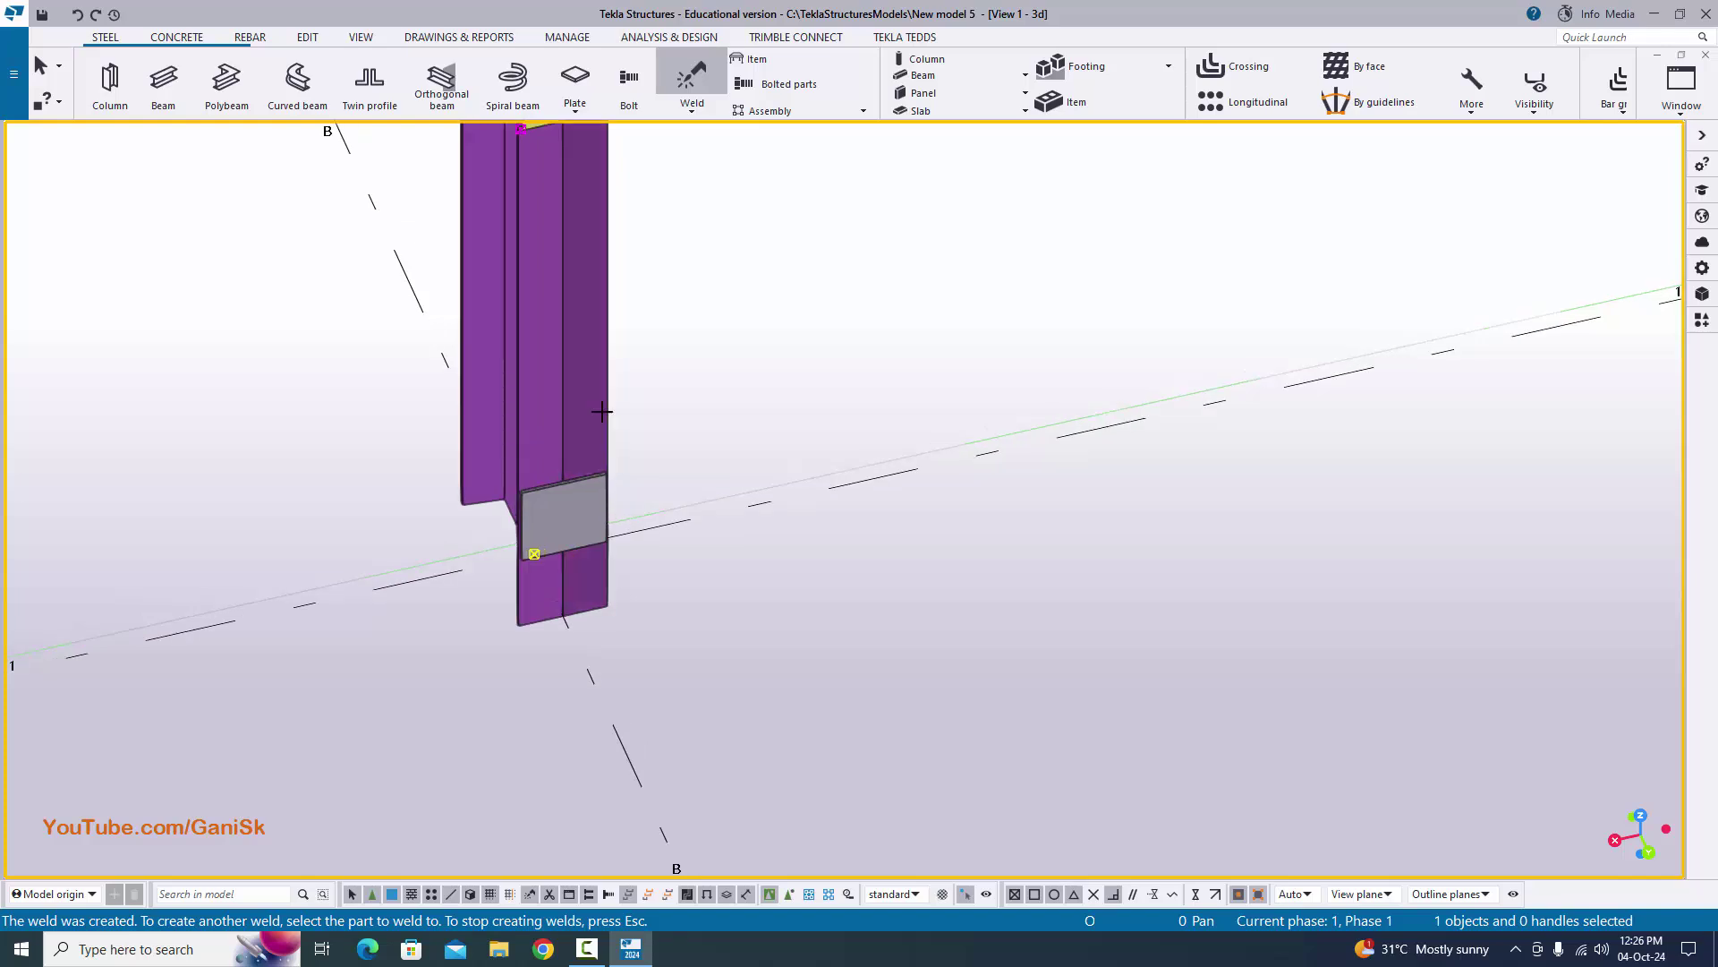
click(603, 411)
click(575, 510)
- End the weld command and redraw the view to show the new weld marks
middle_drag(729, 421, 762, 283)
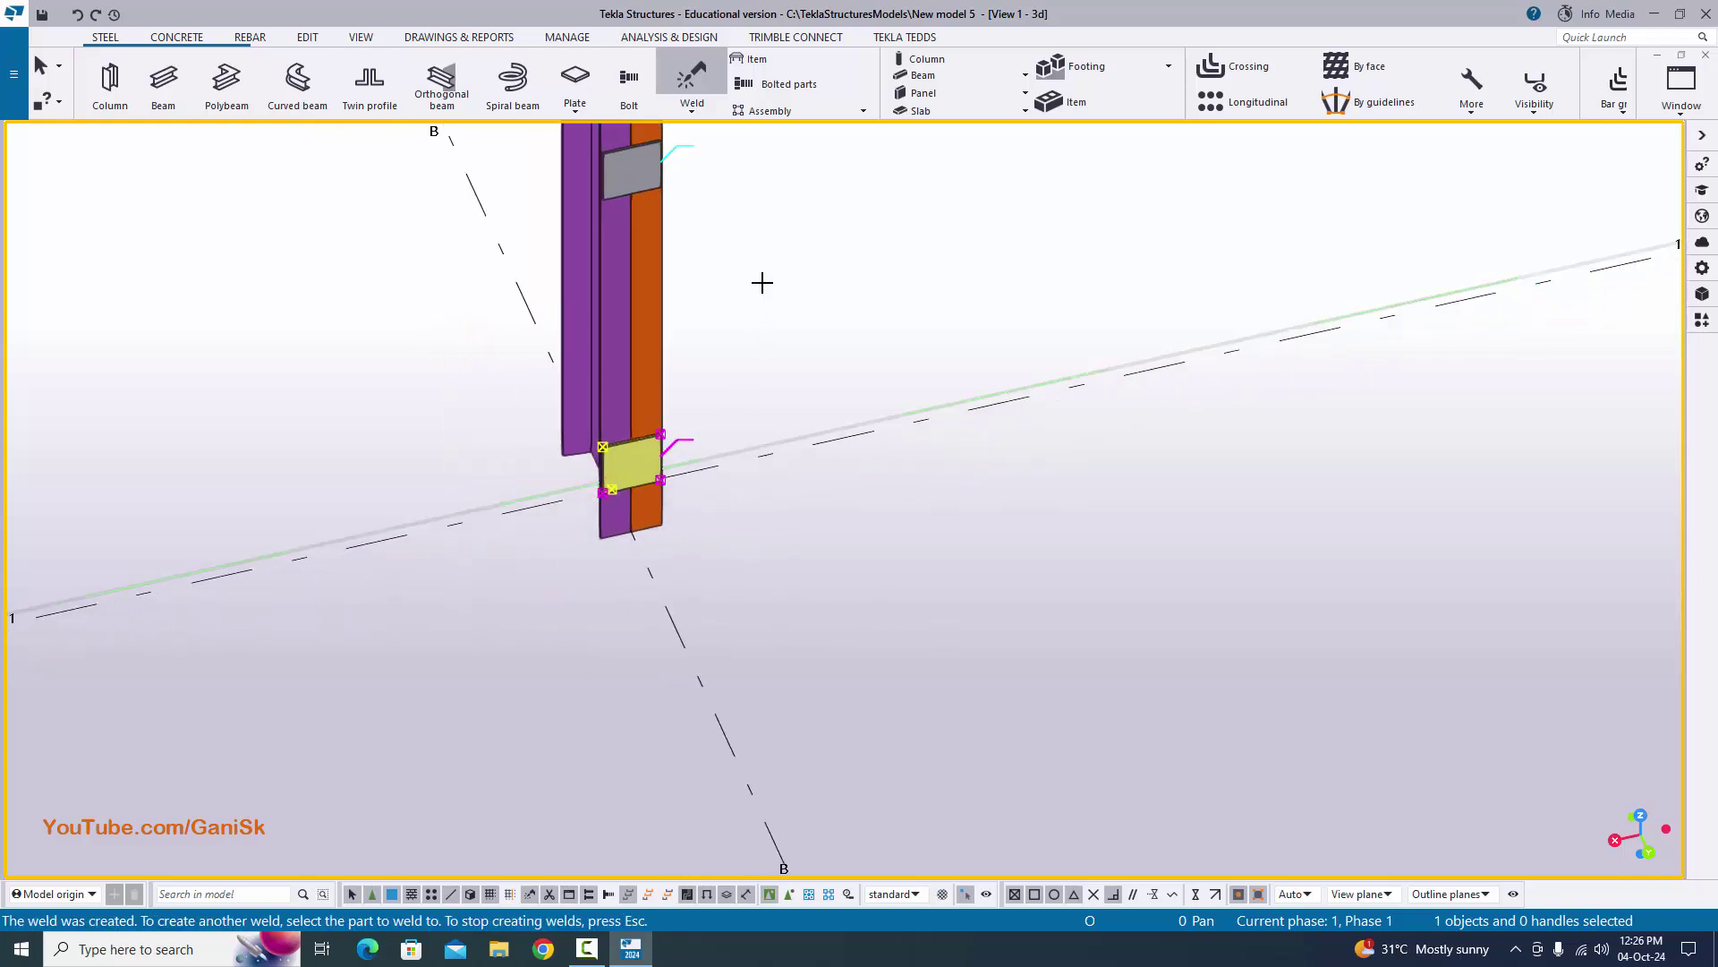
right_click(762, 282)
click(782, 287)
right_click(755, 354)
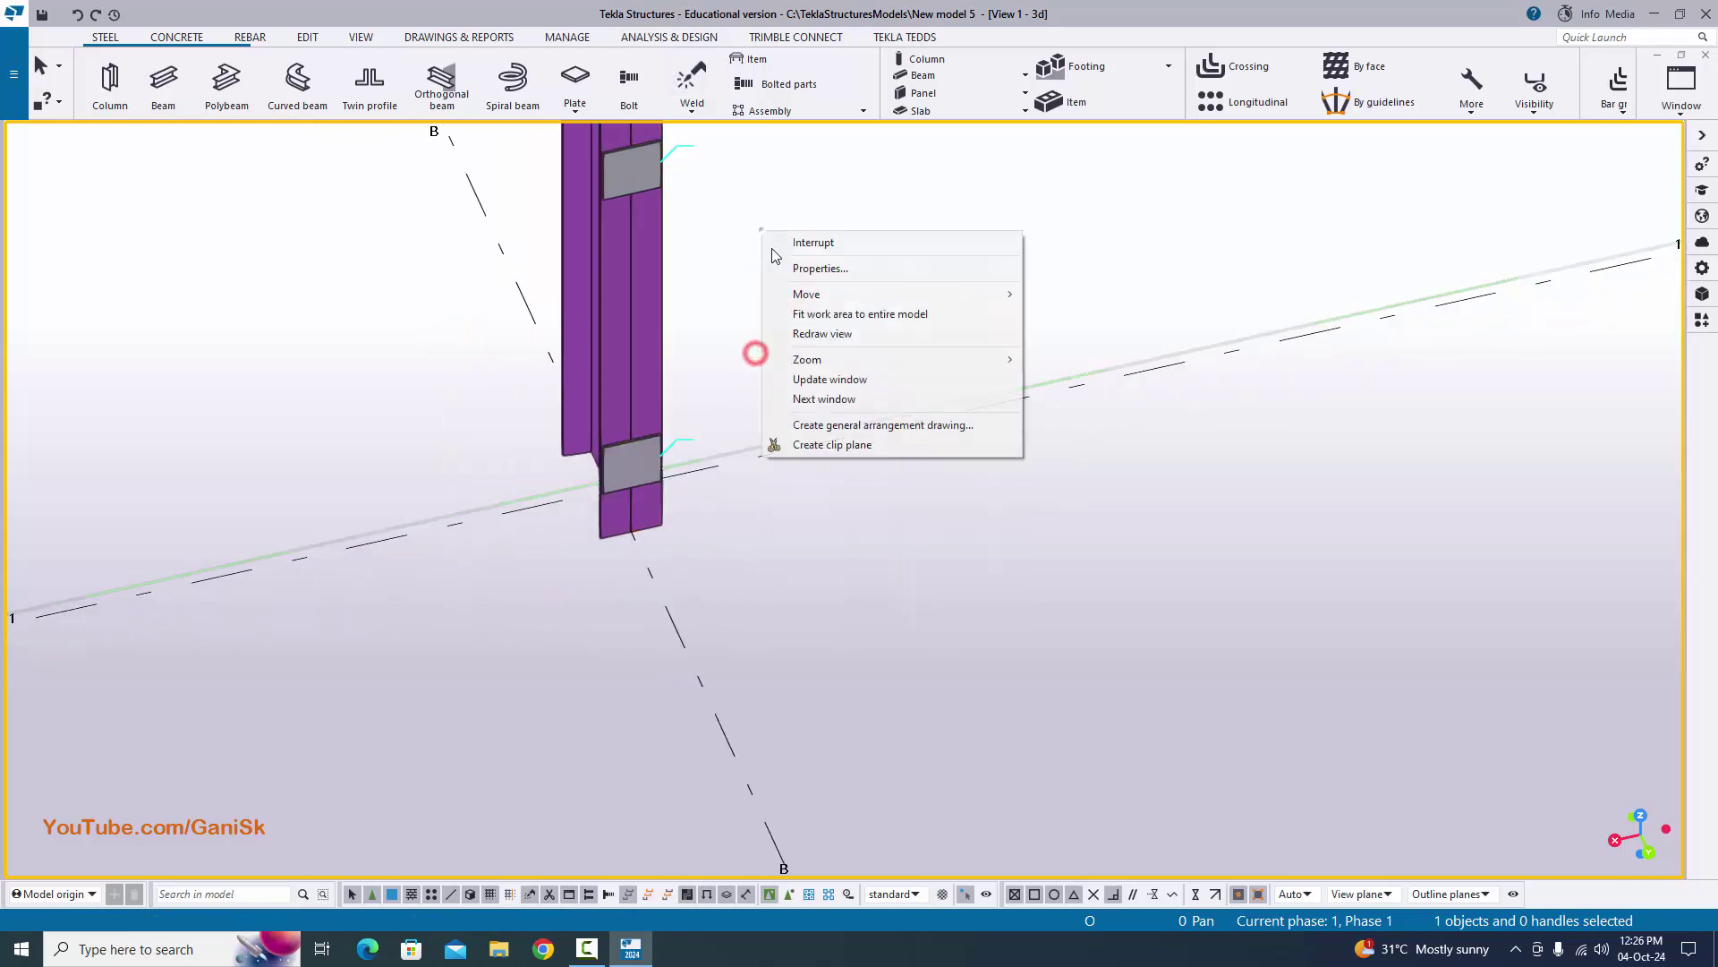
click(822, 339)
scroll(825, 403, down, 4)
middle_drag(796, 509, 760, 931)
- Inquire the column assembly: ISMC400 main part, 6000 mm long, 598.1 kg net
scroll(750, 407, up, 2)
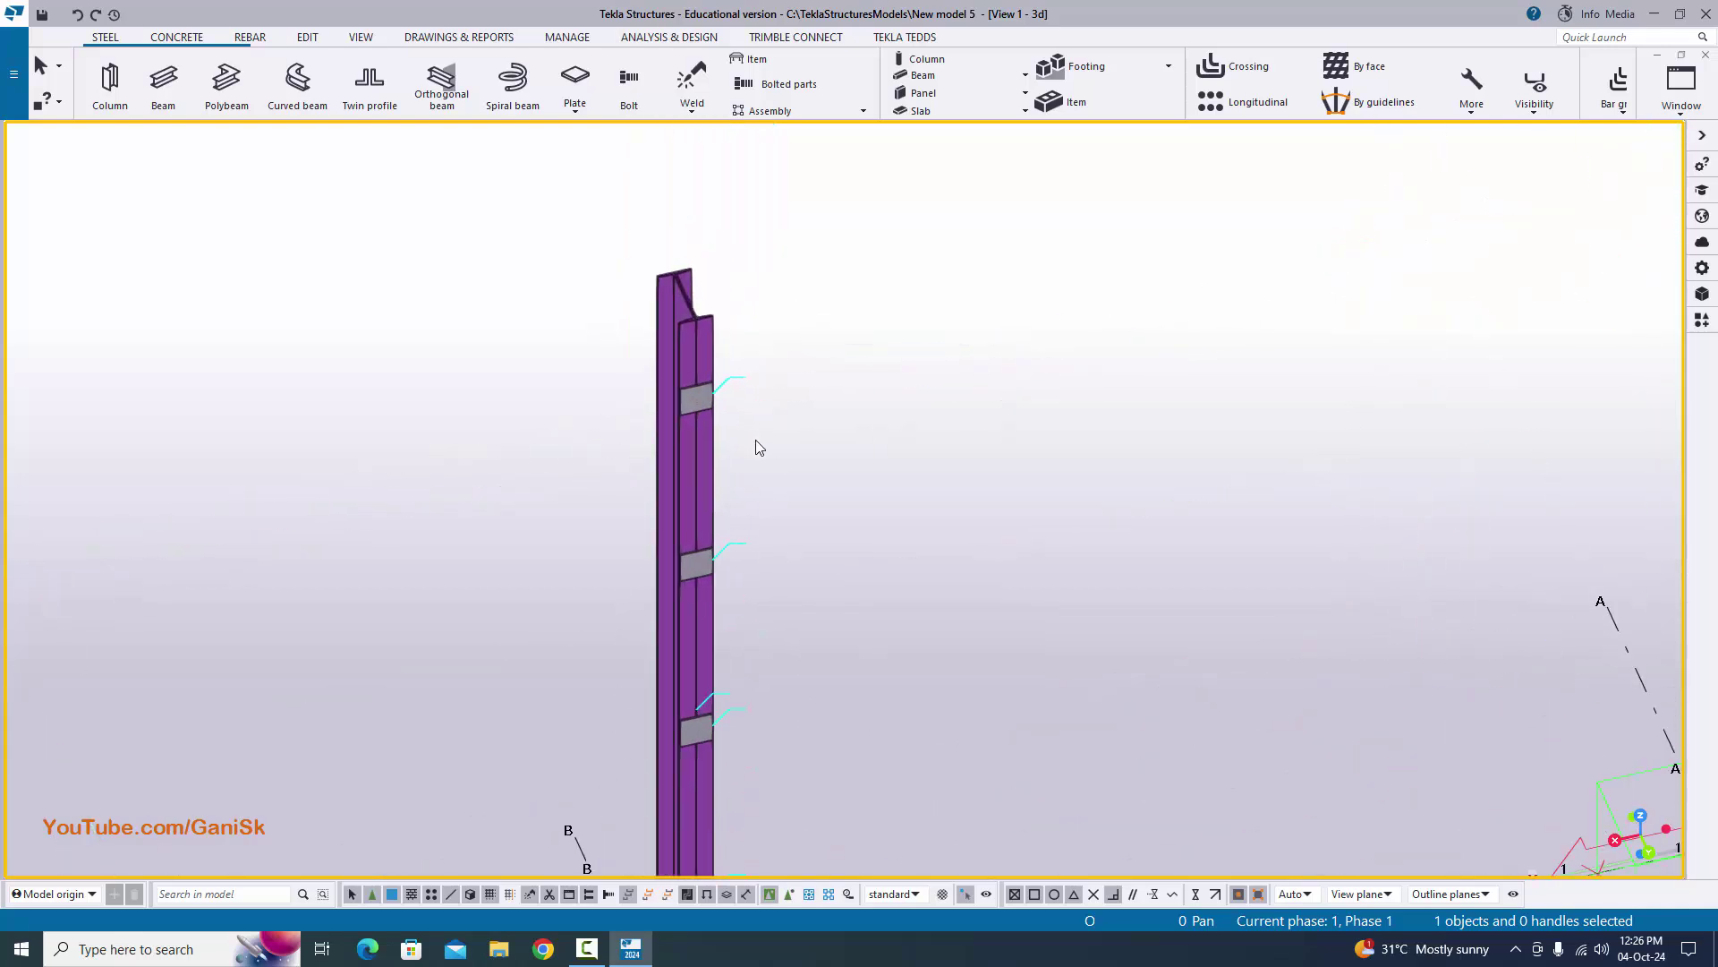
ctrl+middle_drag(759, 447, 767, 349)
scroll(767, 349, down, 2)
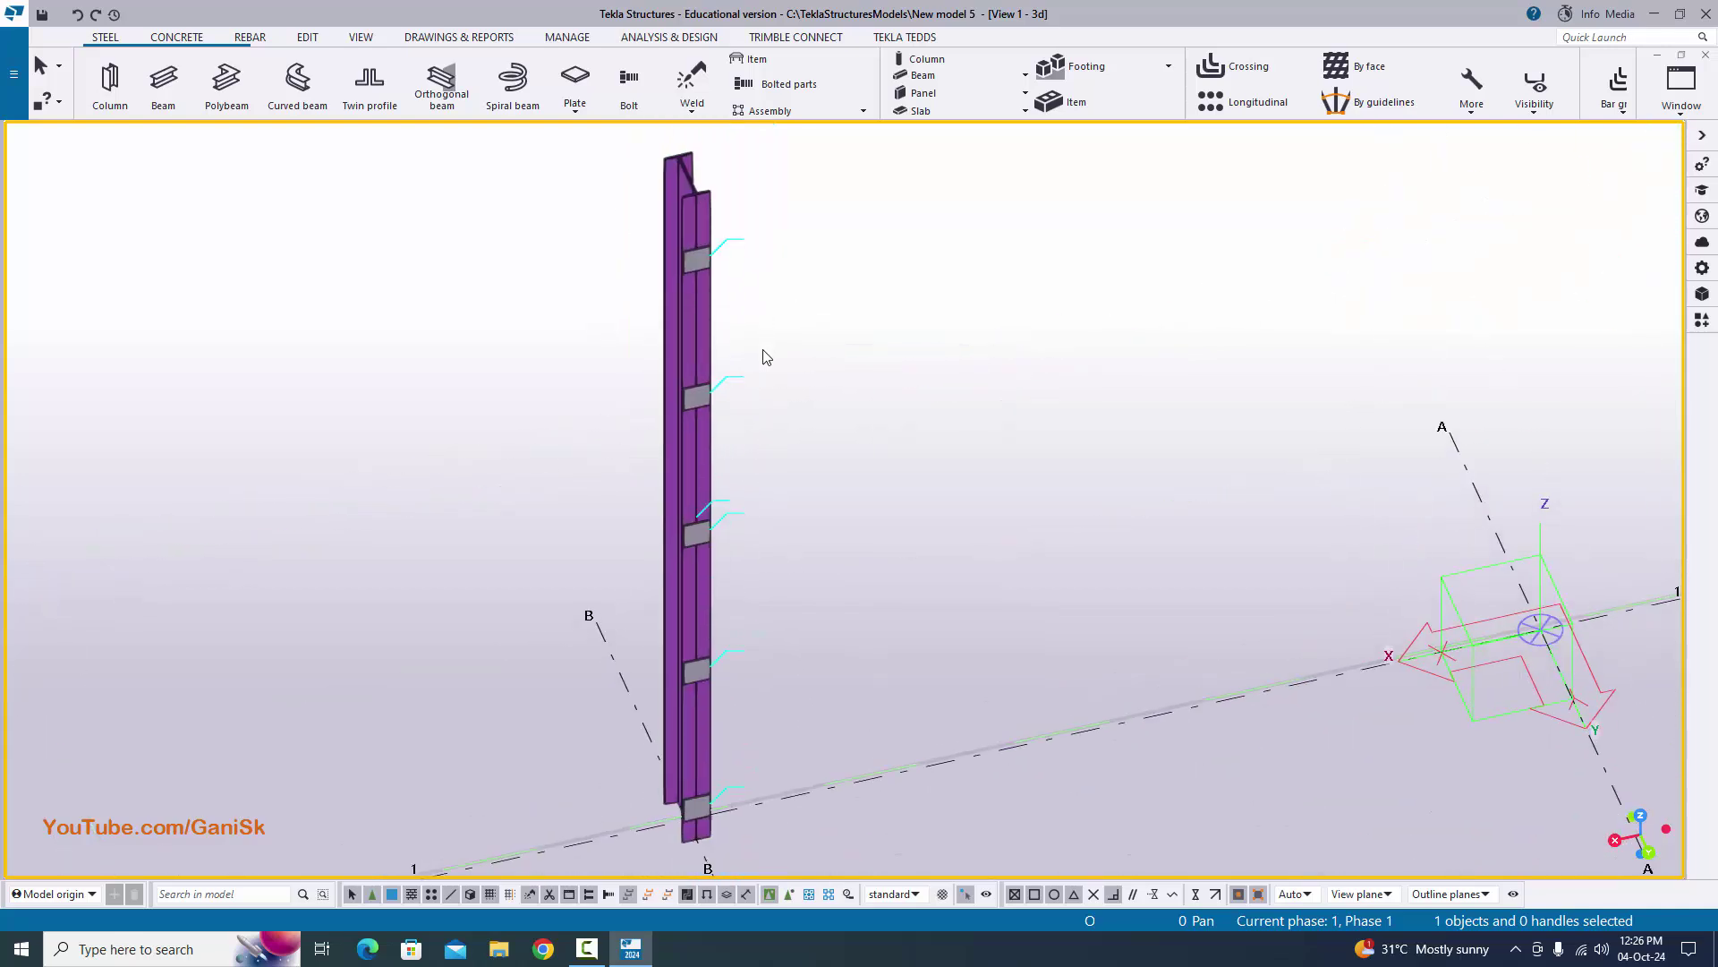
scroll(729, 253, up, 1)
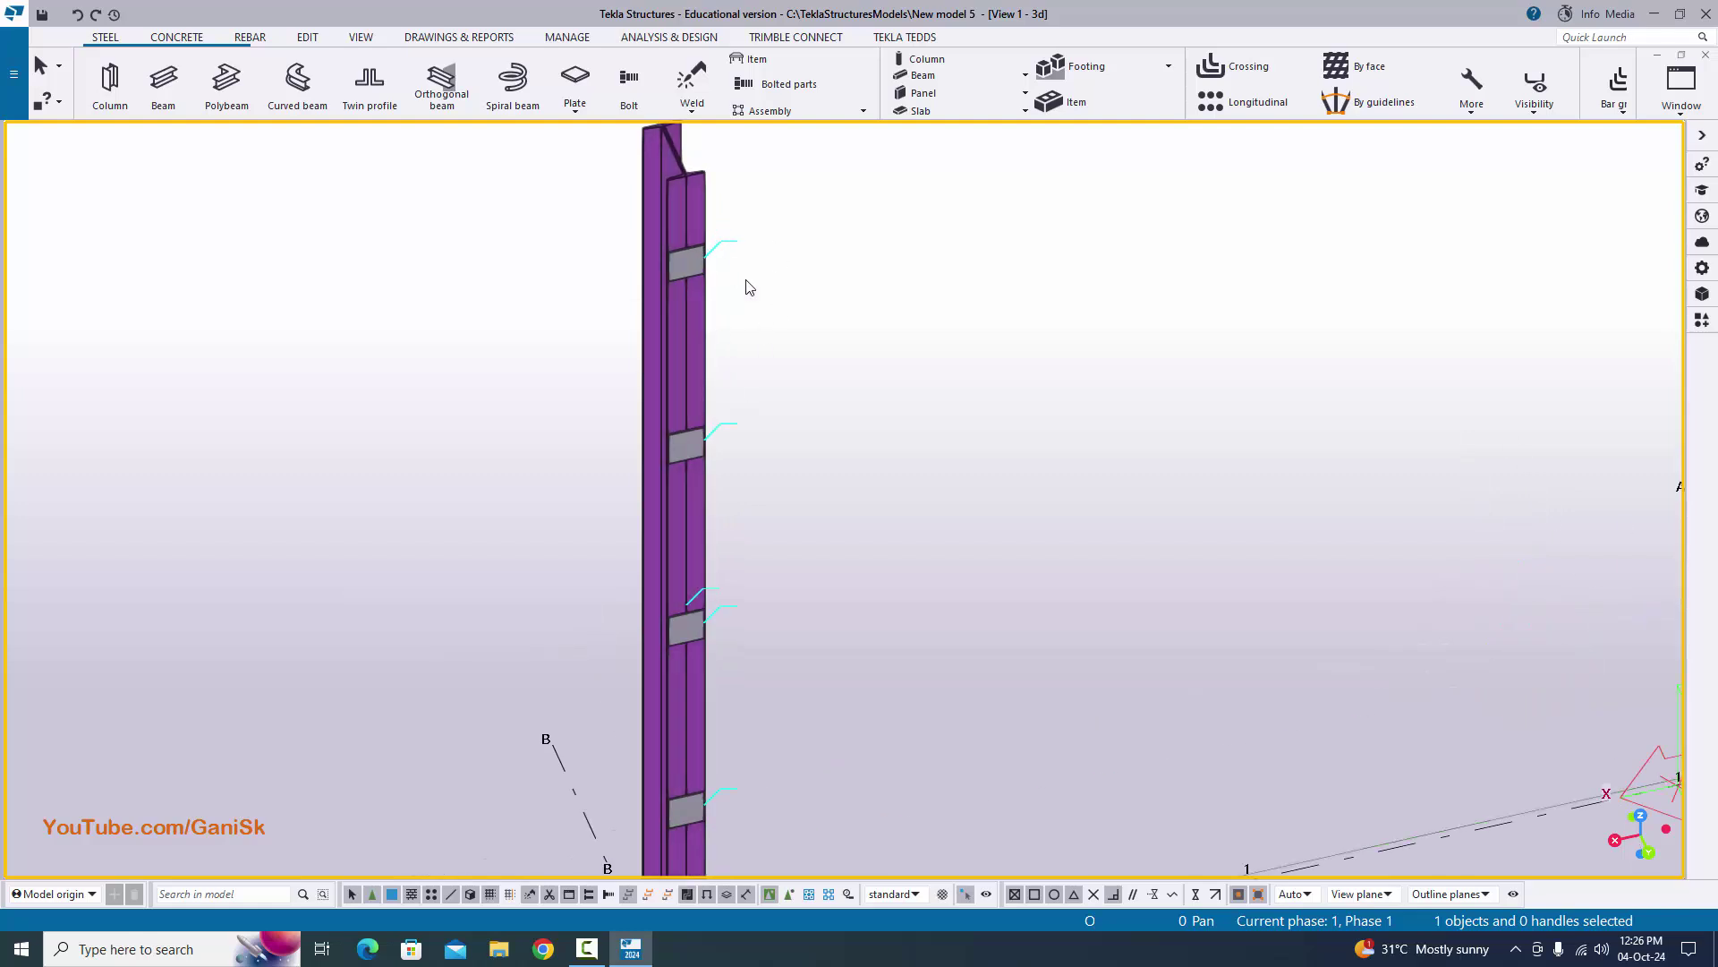
scroll(689, 251, up, 1)
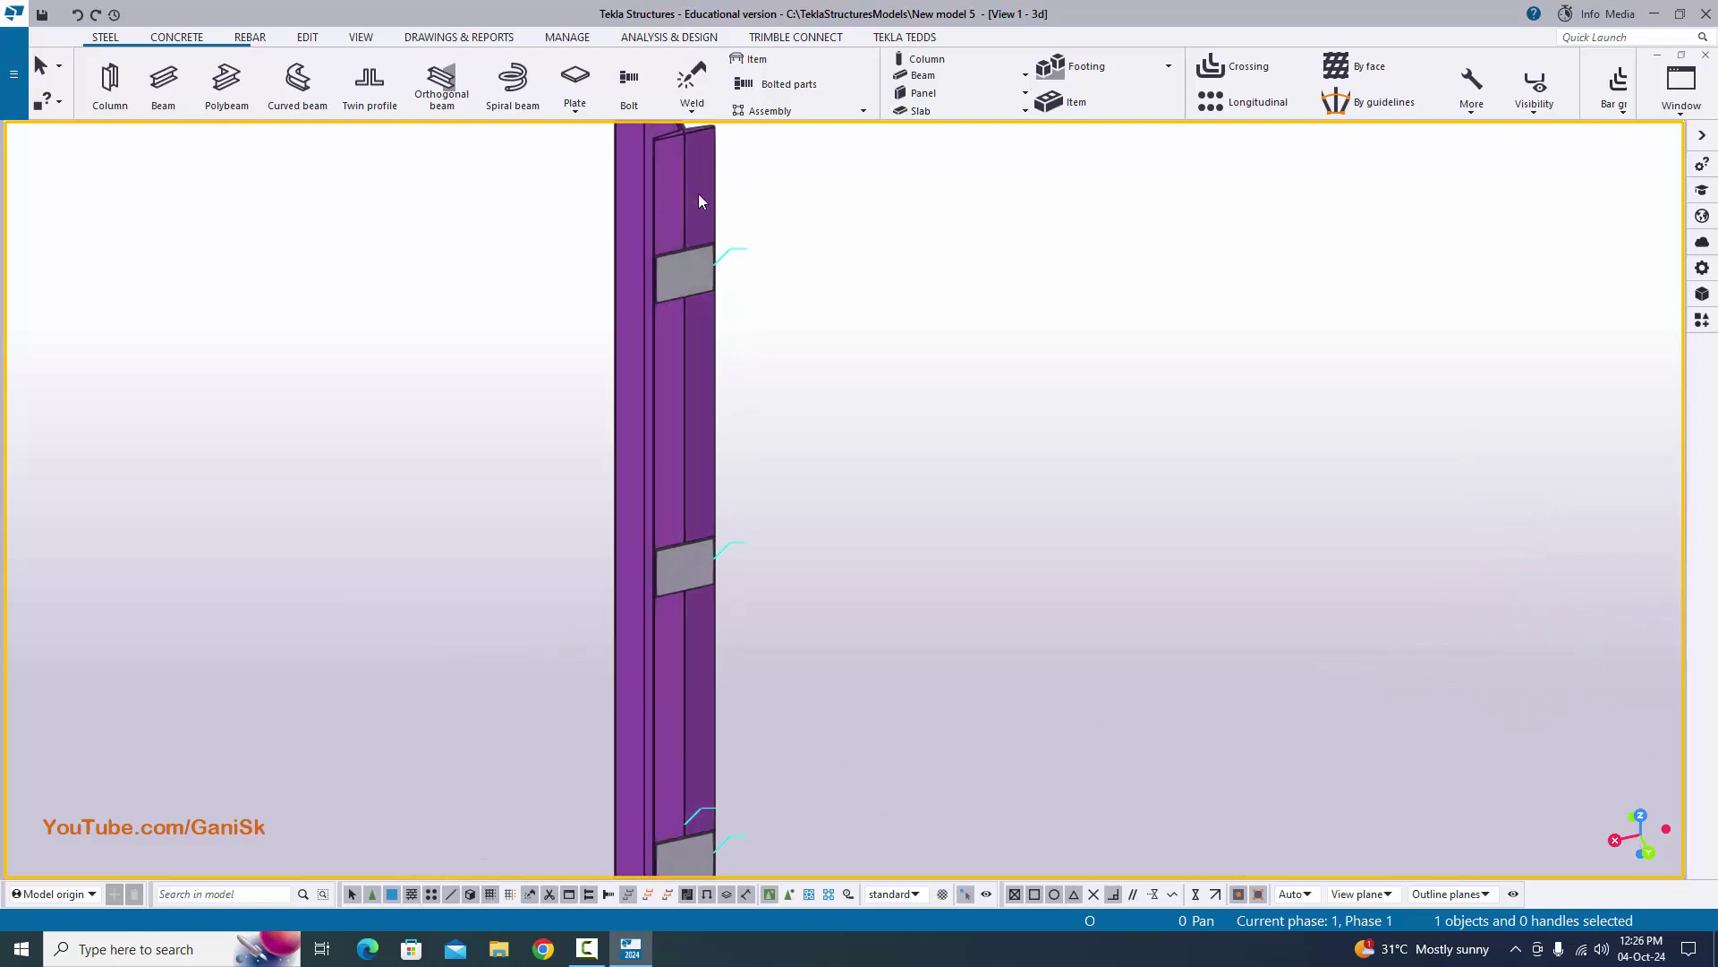
click(674, 194)
right_click(674, 193)
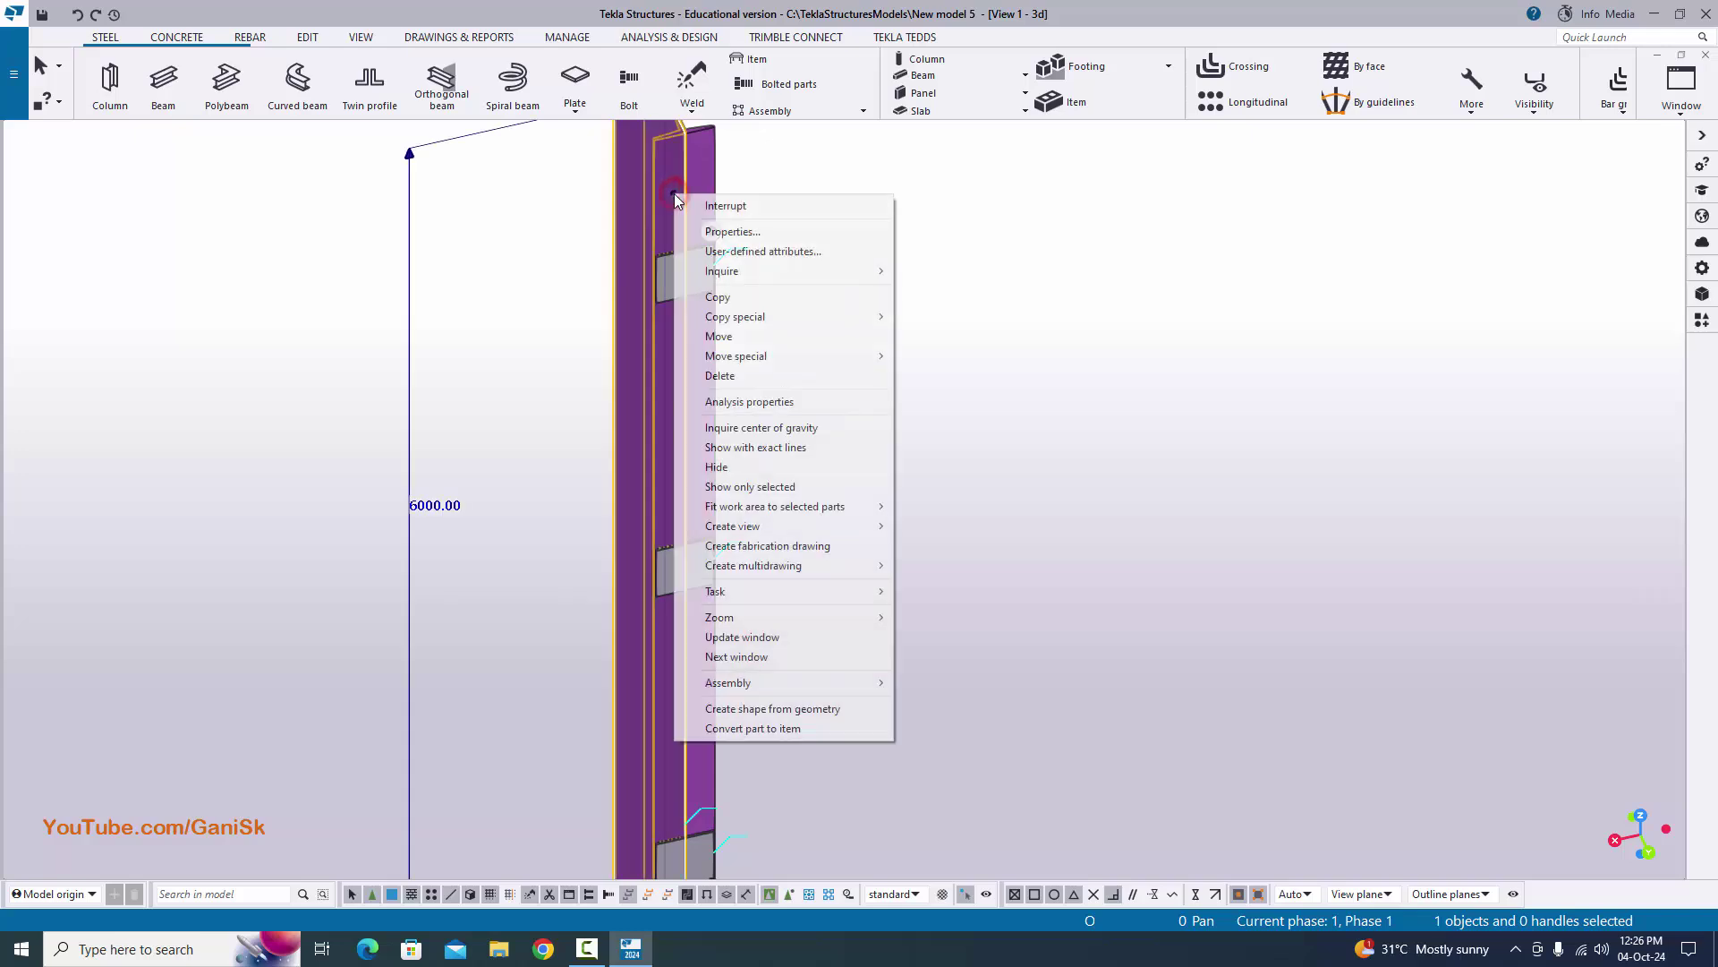
click(792, 271)
click(951, 292)
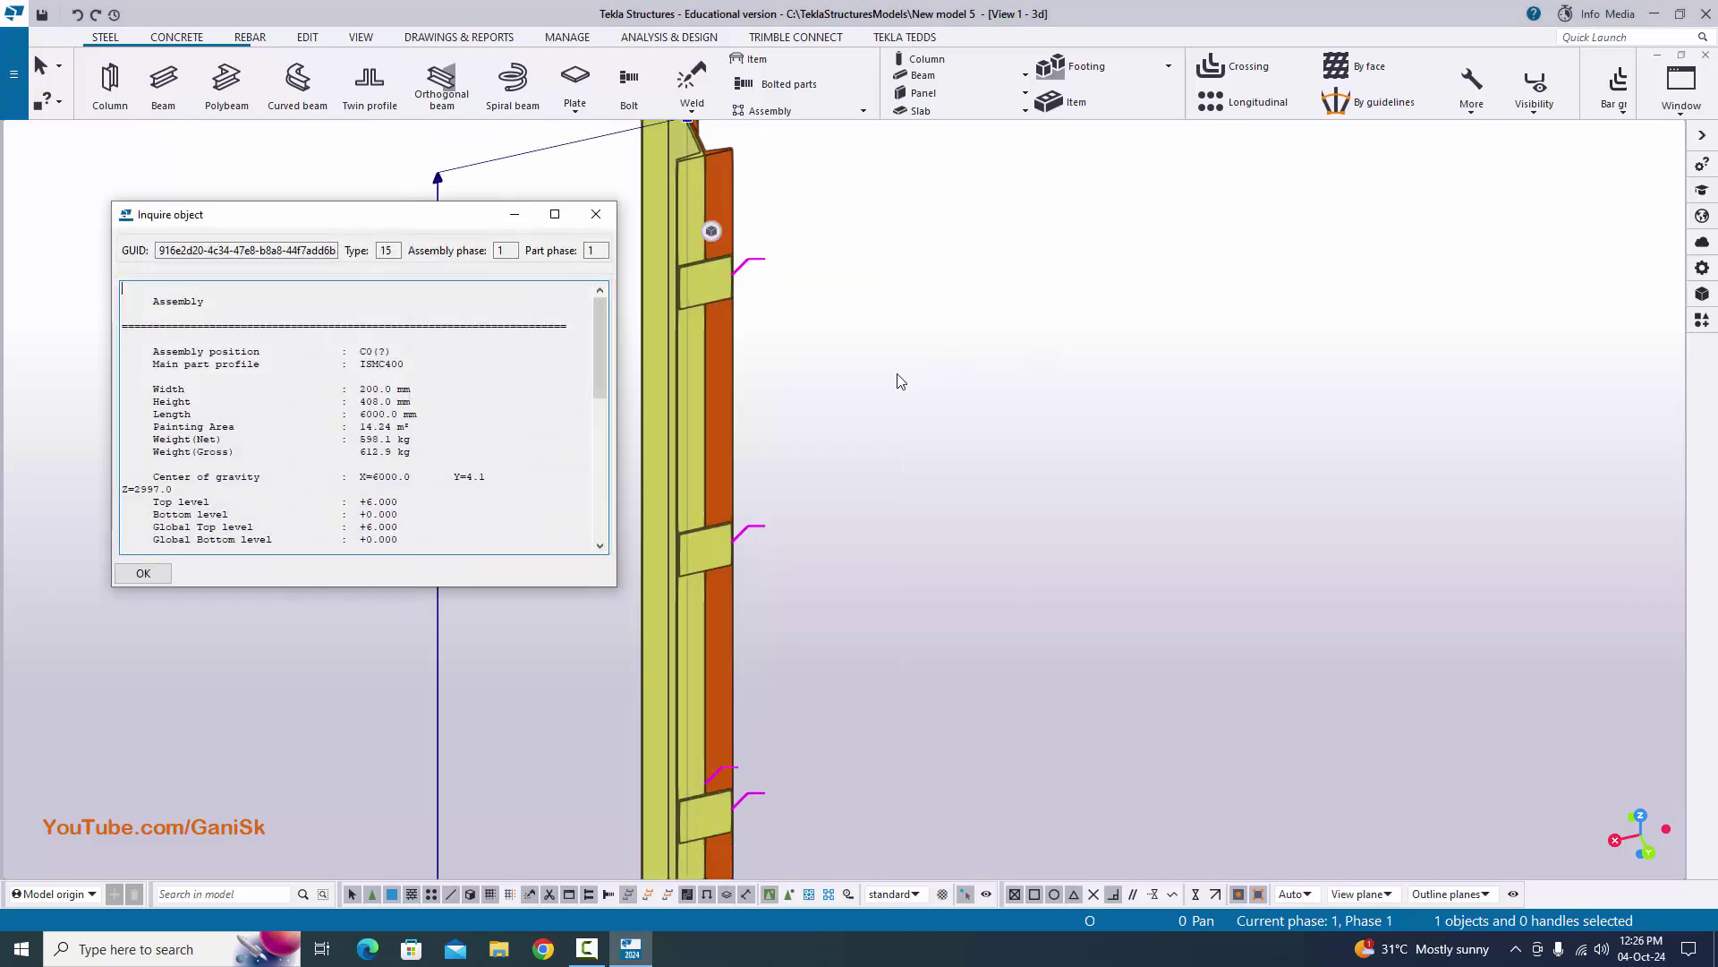
- Orbit the model to view the column face-on and then its other channel face
scroll(904, 412, down, 2)
scroll(862, 340, down, 5)
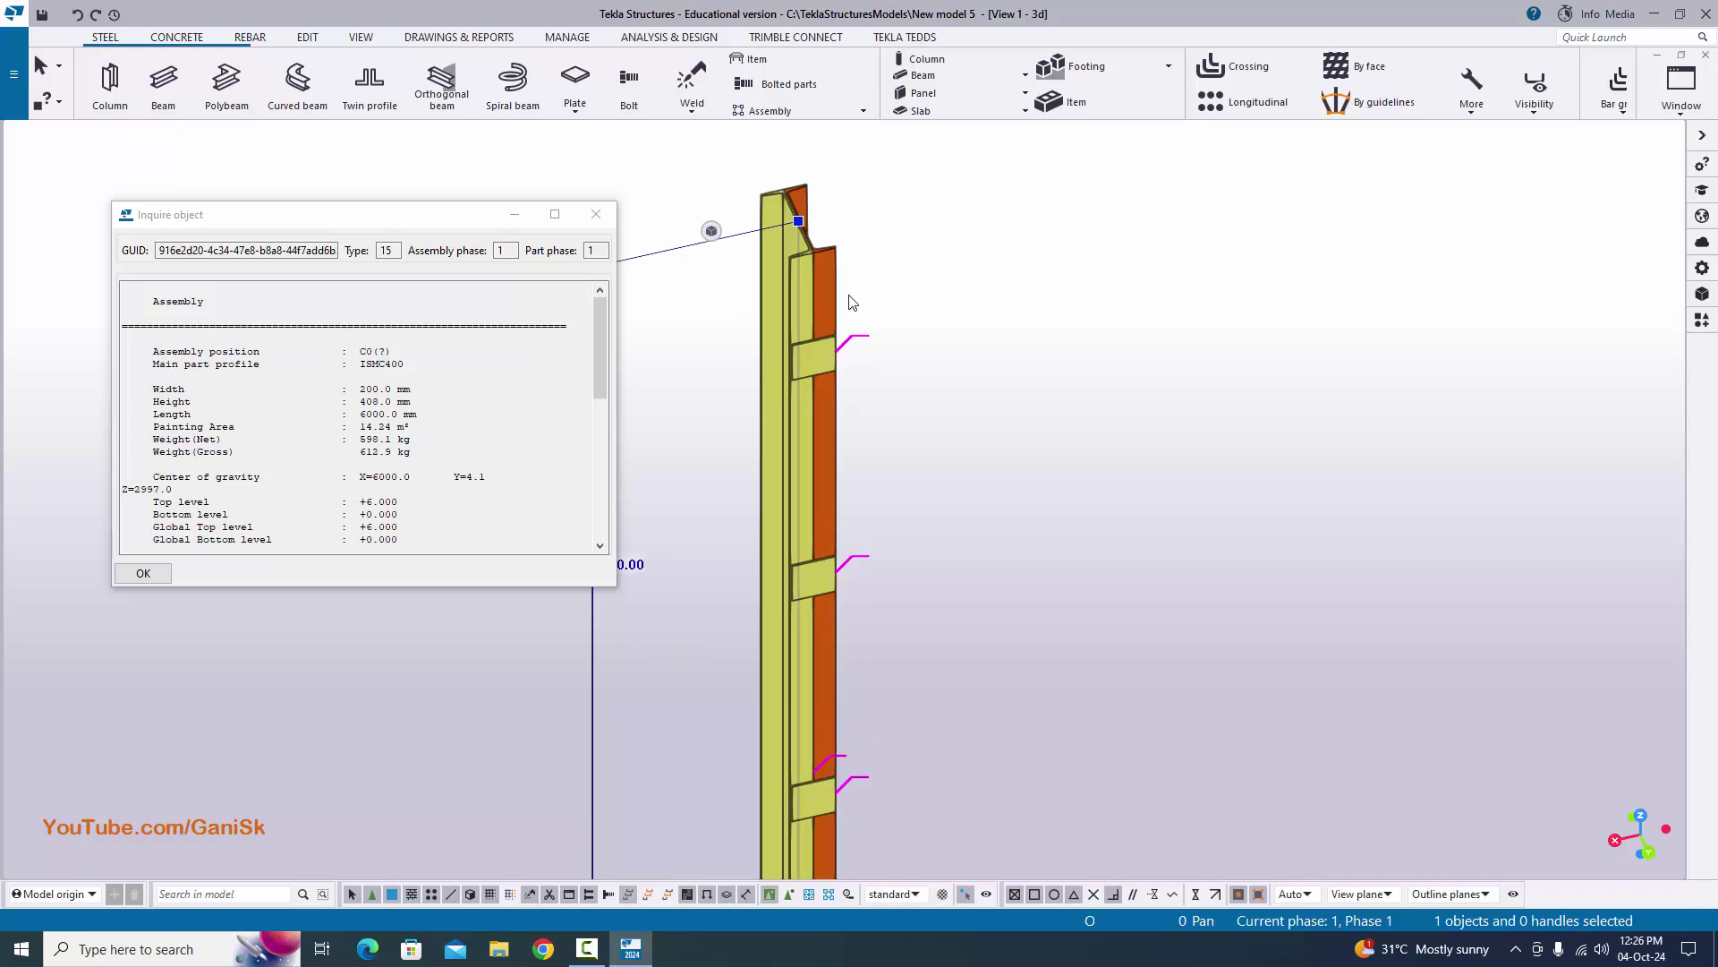
ctrl+middle_drag(915, 495, 882, 416)
scroll(874, 254, up, 8)
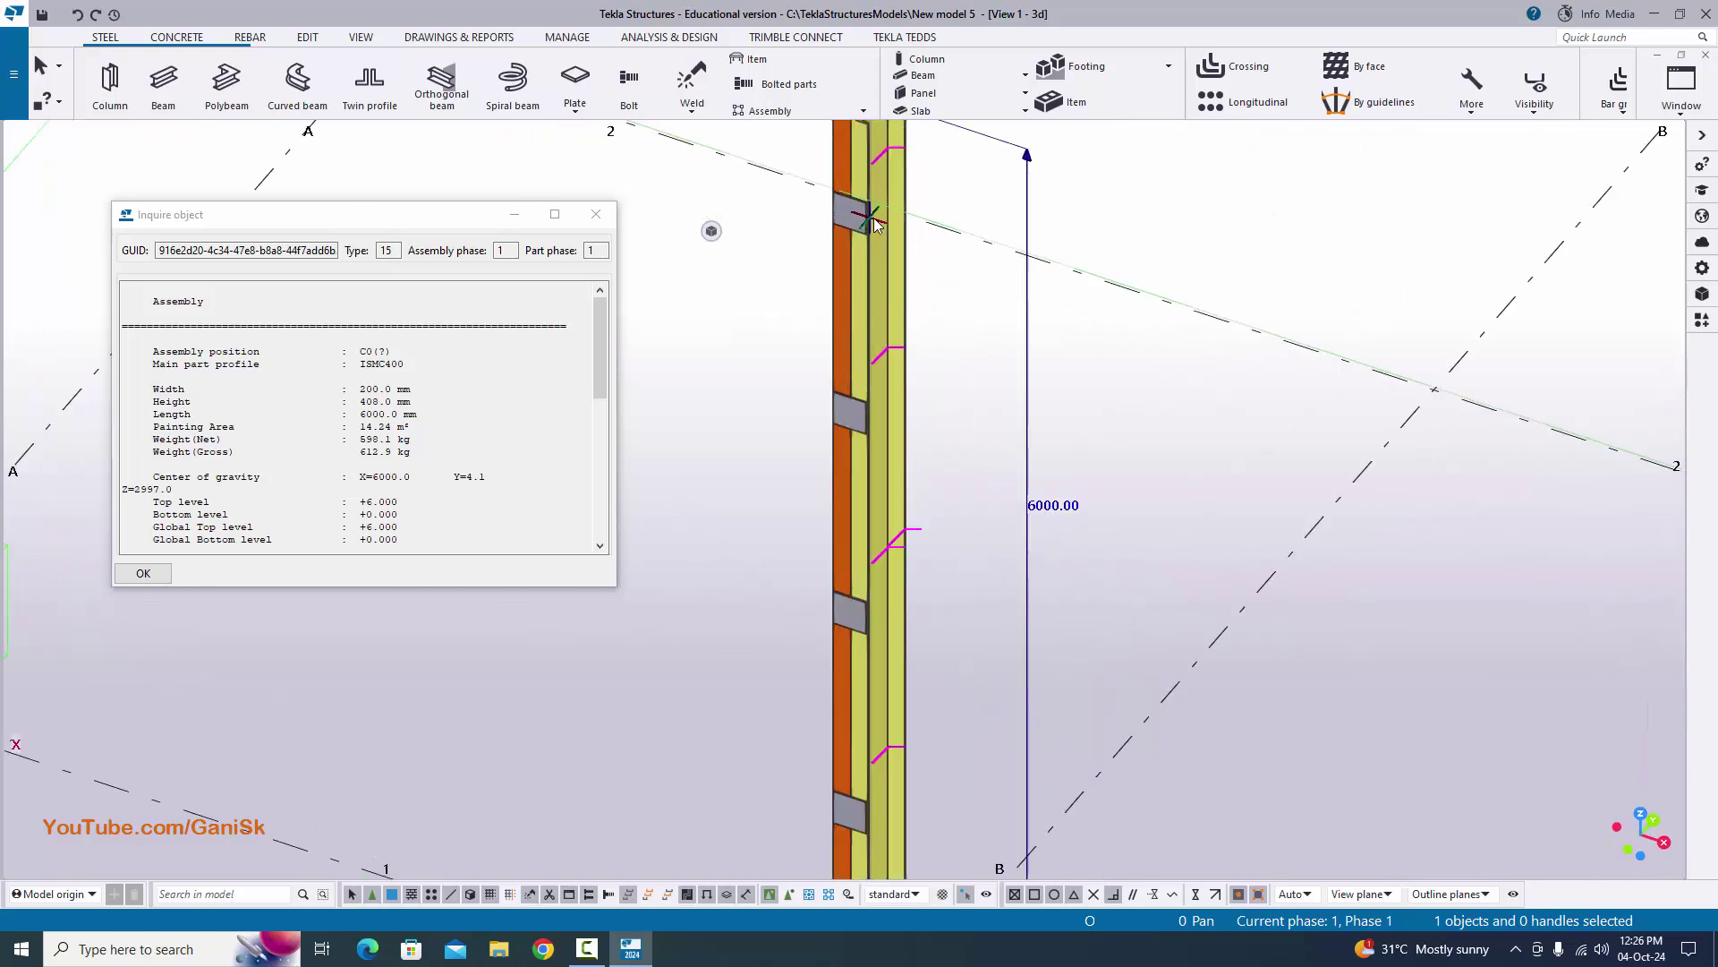
ctrl+middle_drag(832, 347, 918, 299)
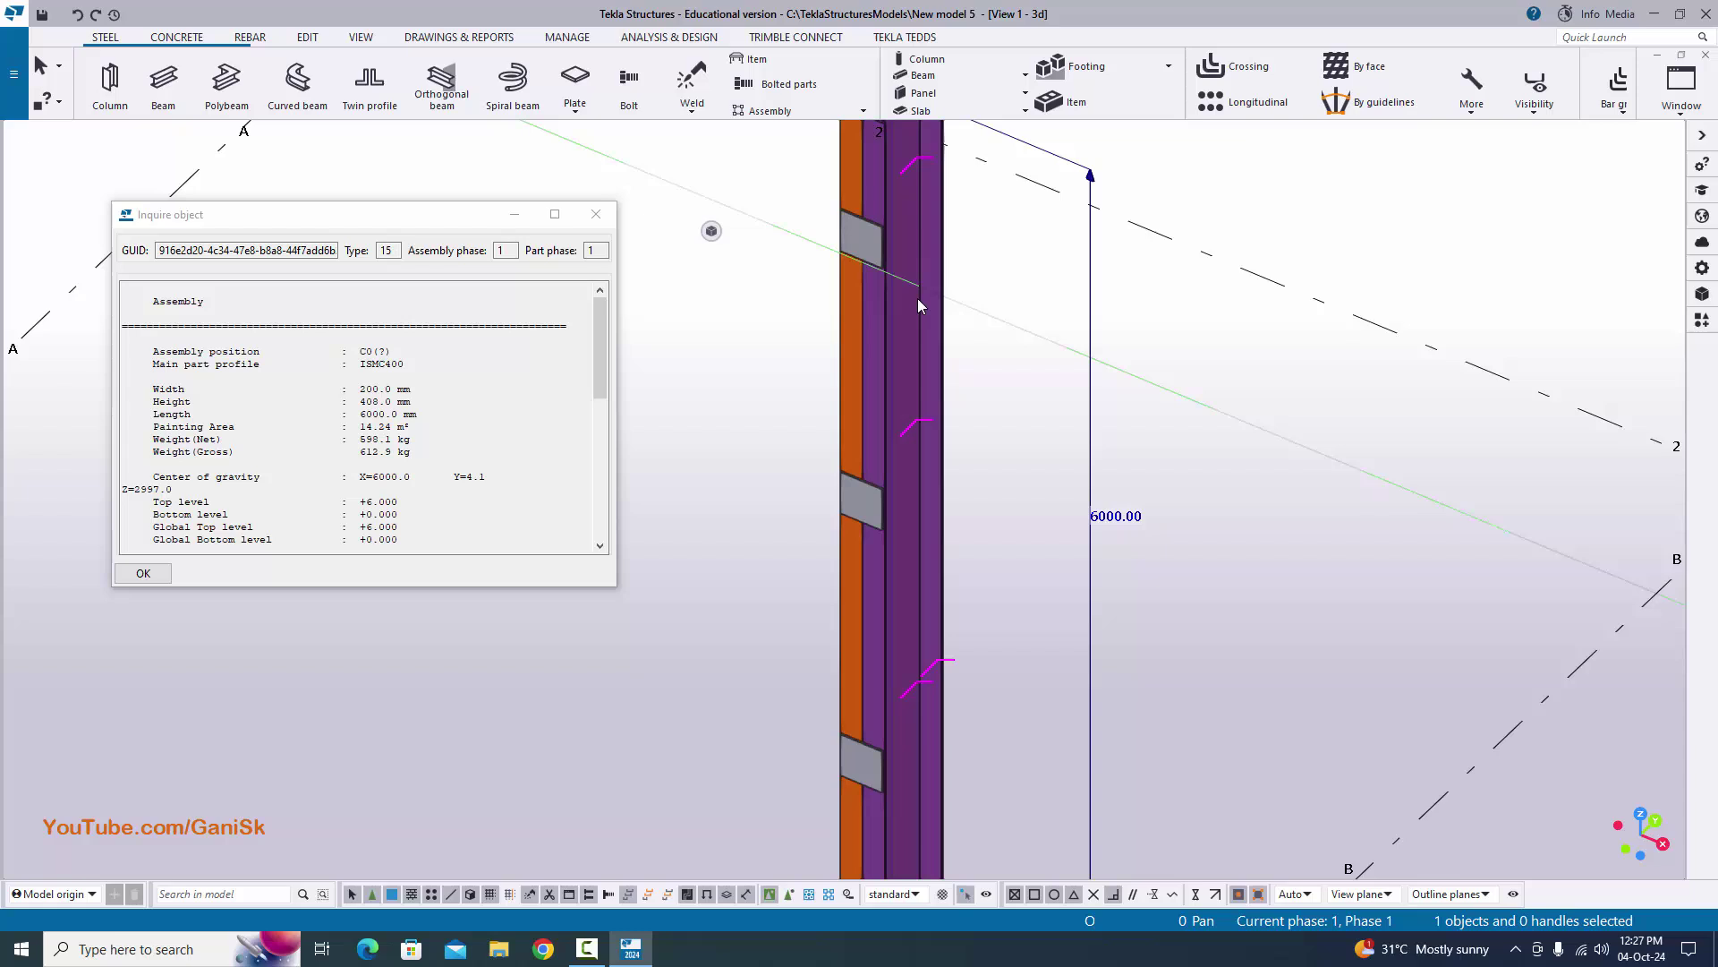
- Close the assembly report and weld the top batten plate to its channel
click(597, 214)
click(671, 284)
ctrl+middle_drag(659, 337, 565, 674)
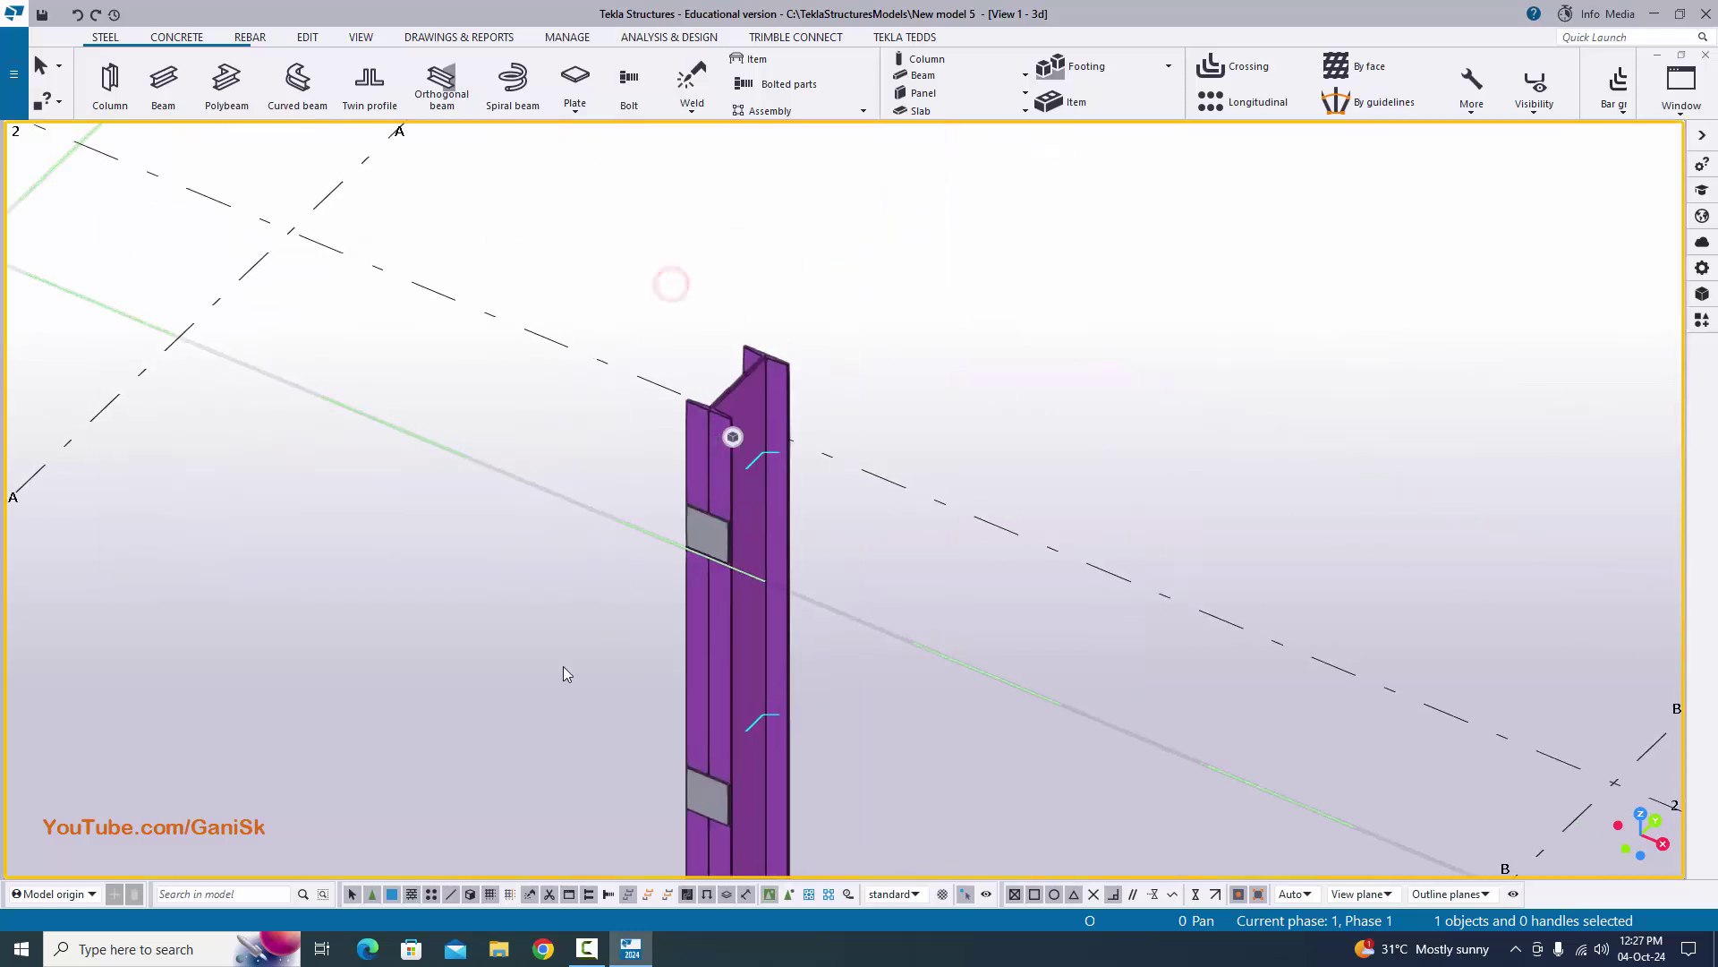
click(697, 86)
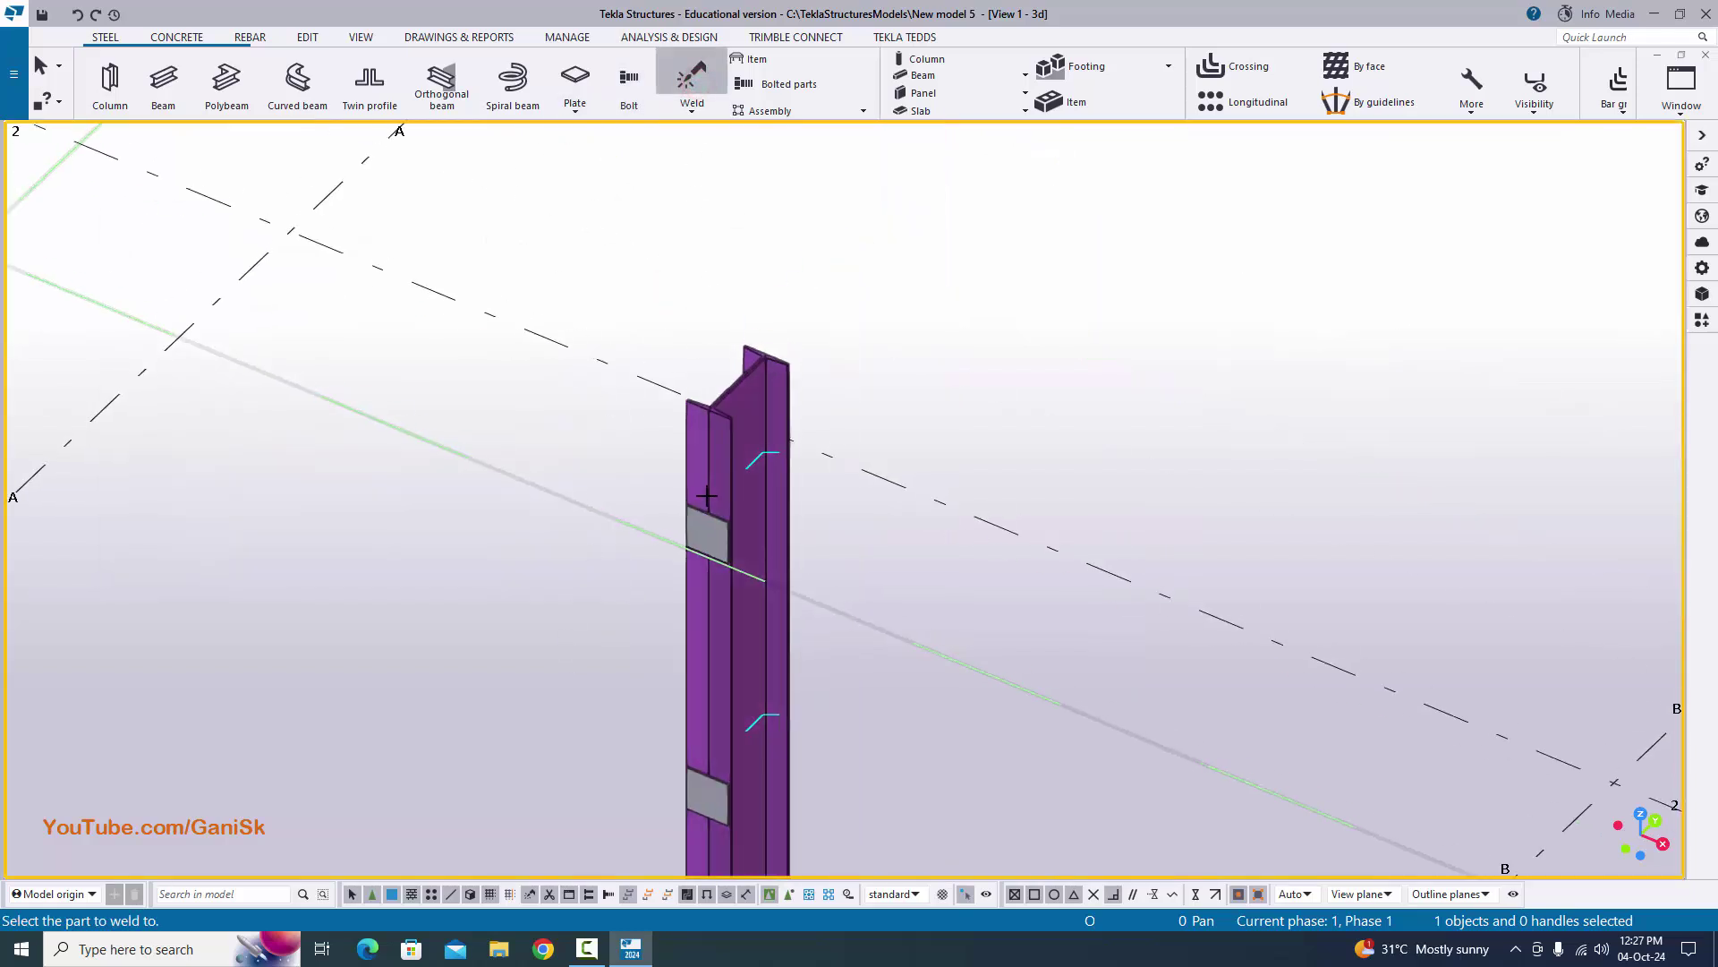
scroll(725, 508, up, 2)
scroll(724, 500, up, 2)
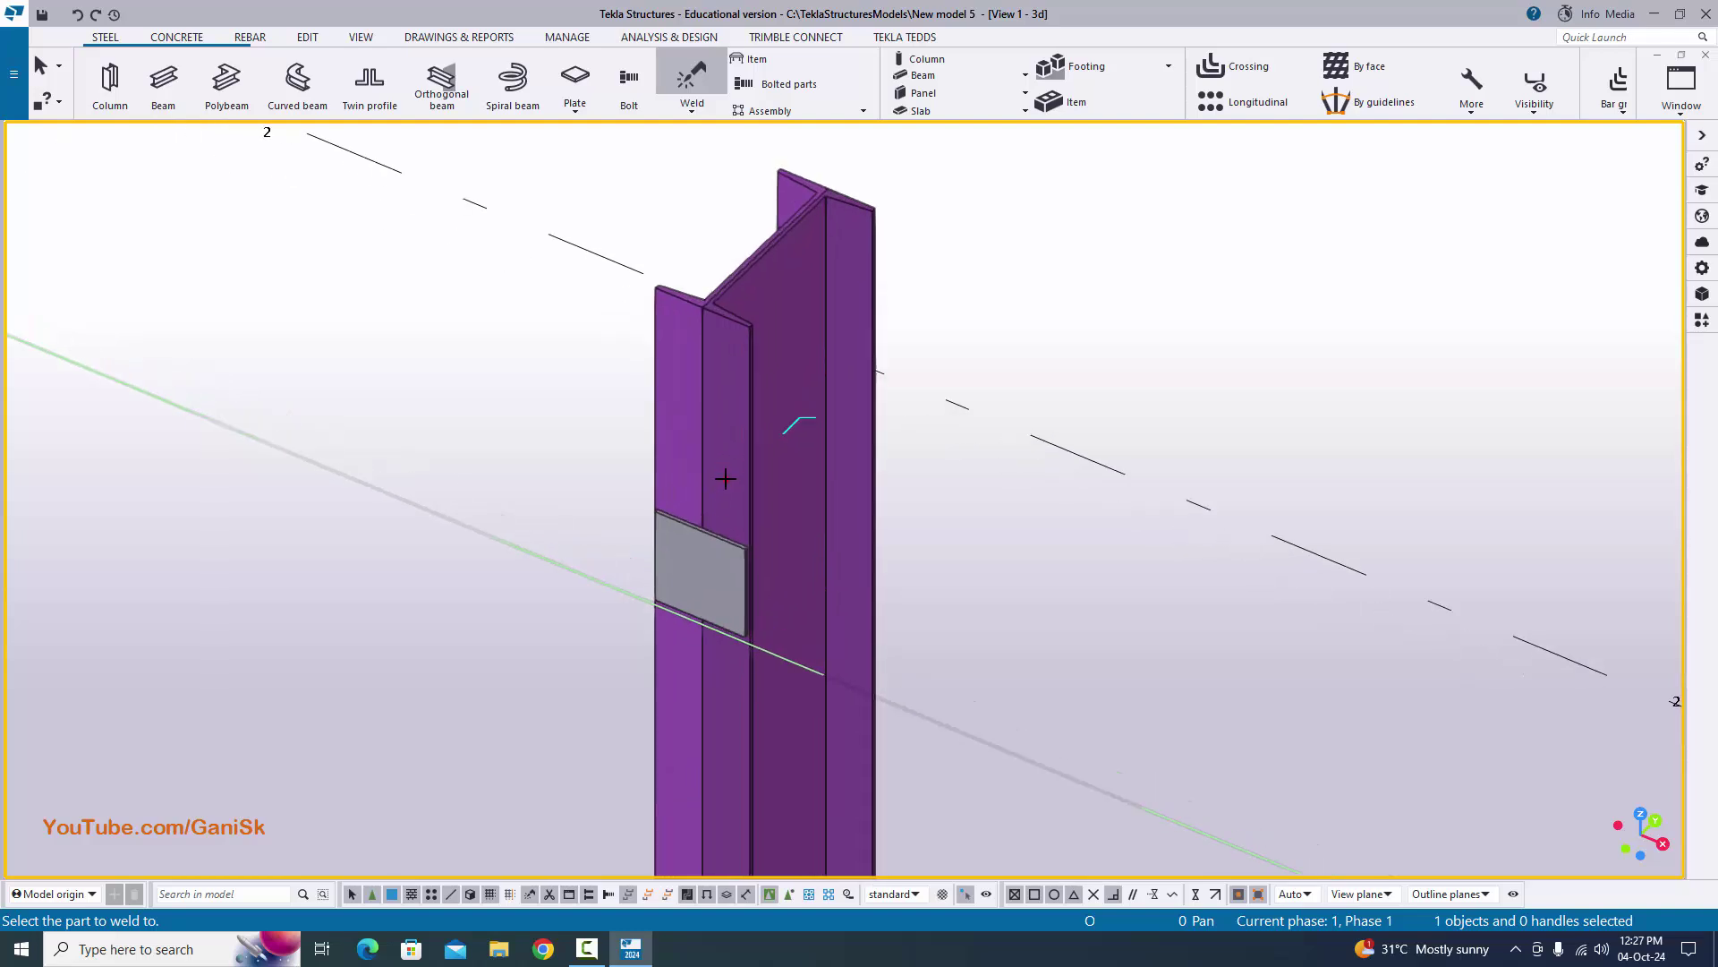
click(726, 479)
click(679, 568)
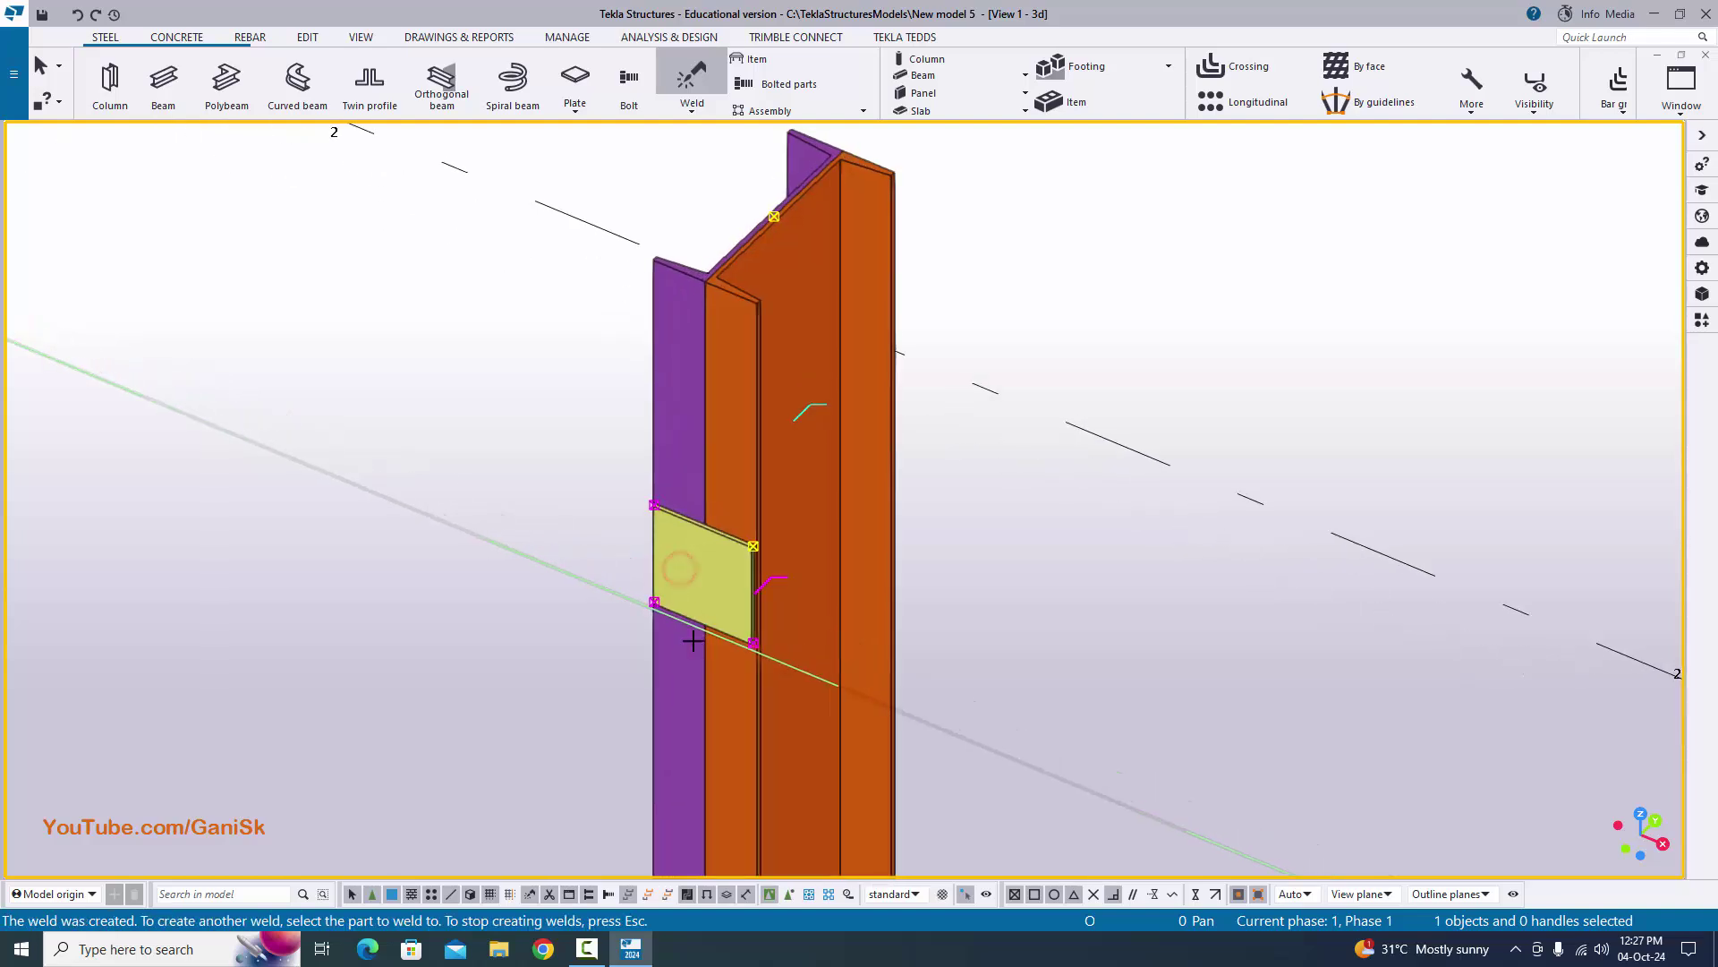
- Weld the next four batten plates down to the column base onto their channel
scroll(677, 537, up, 5)
click(697, 345)
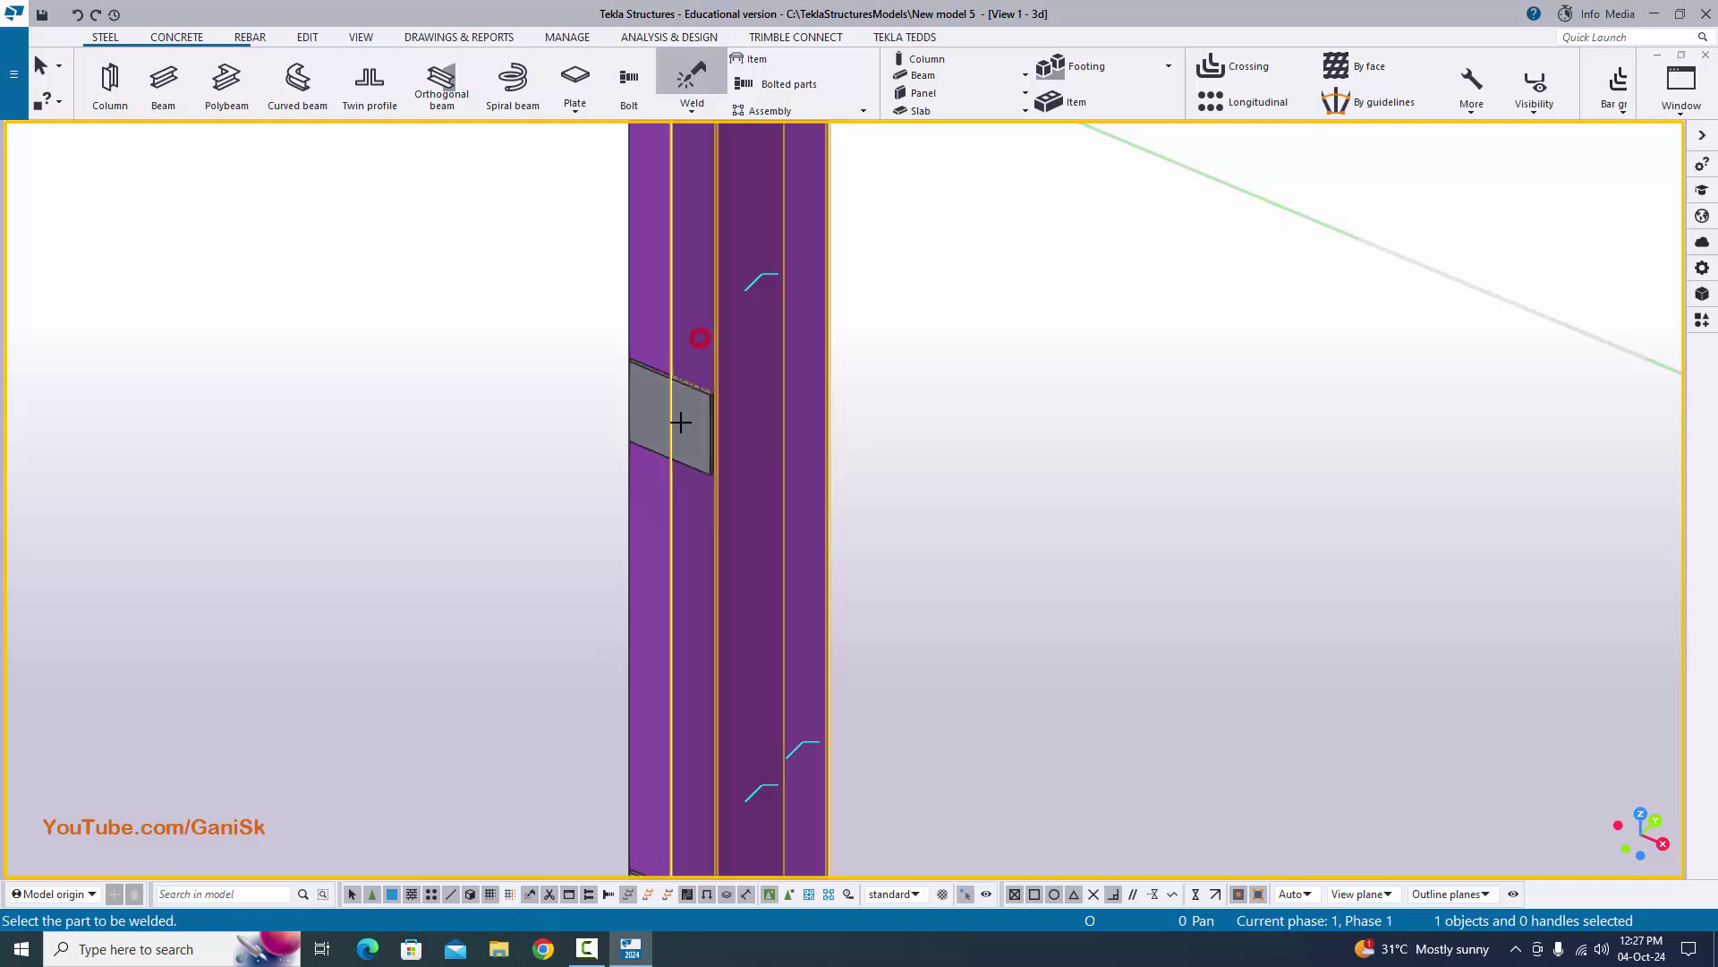
click(682, 416)
middle_drag(686, 507, 668, 372)
click(673, 217)
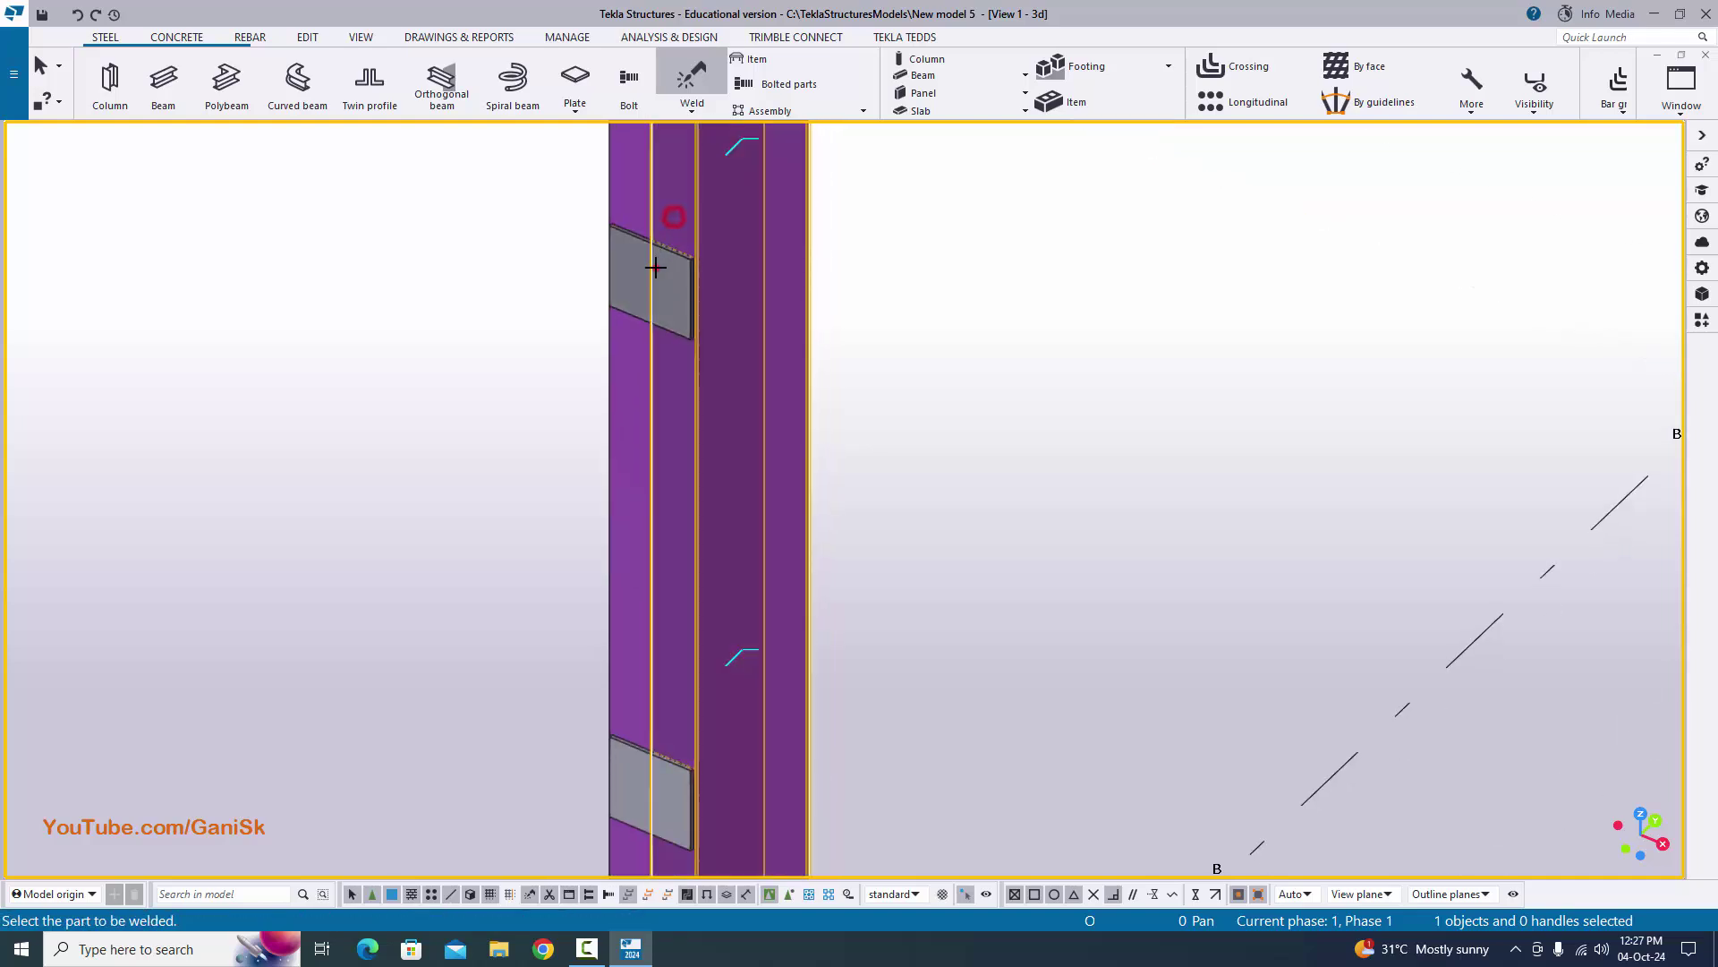
click(660, 269)
middle_drag(660, 269, 682, 322)
click(684, 322)
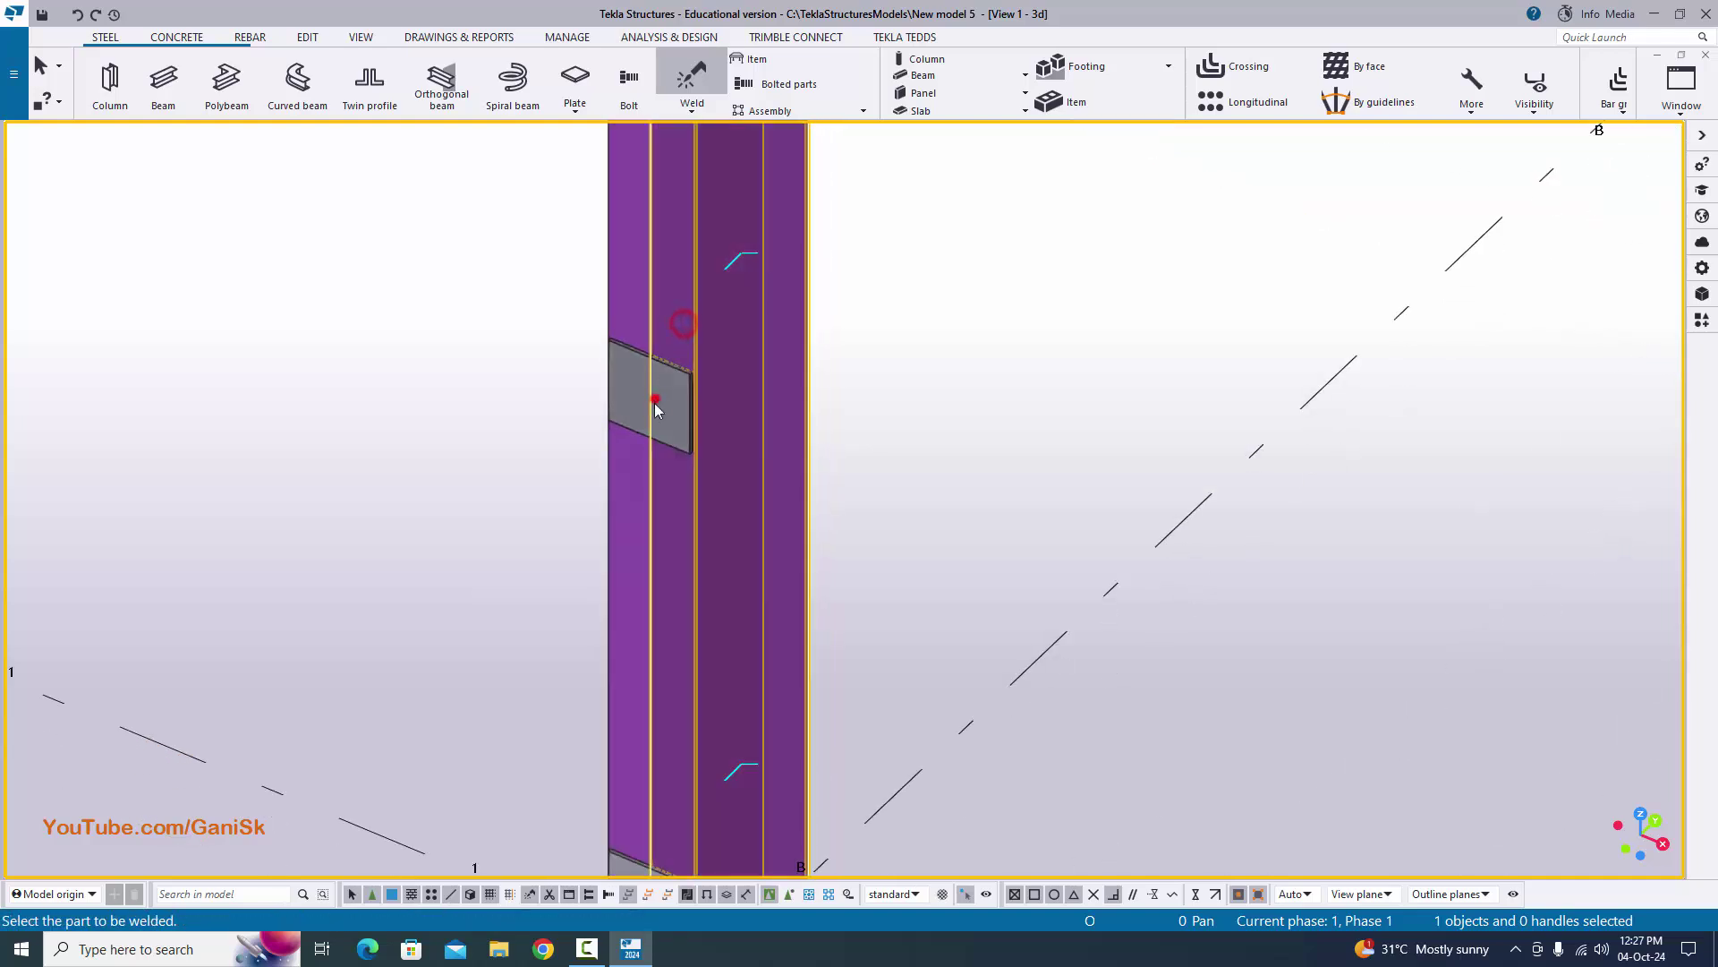
click(655, 401)
middle_drag(686, 868, 658, 454)
click(647, 431)
click(623, 491)
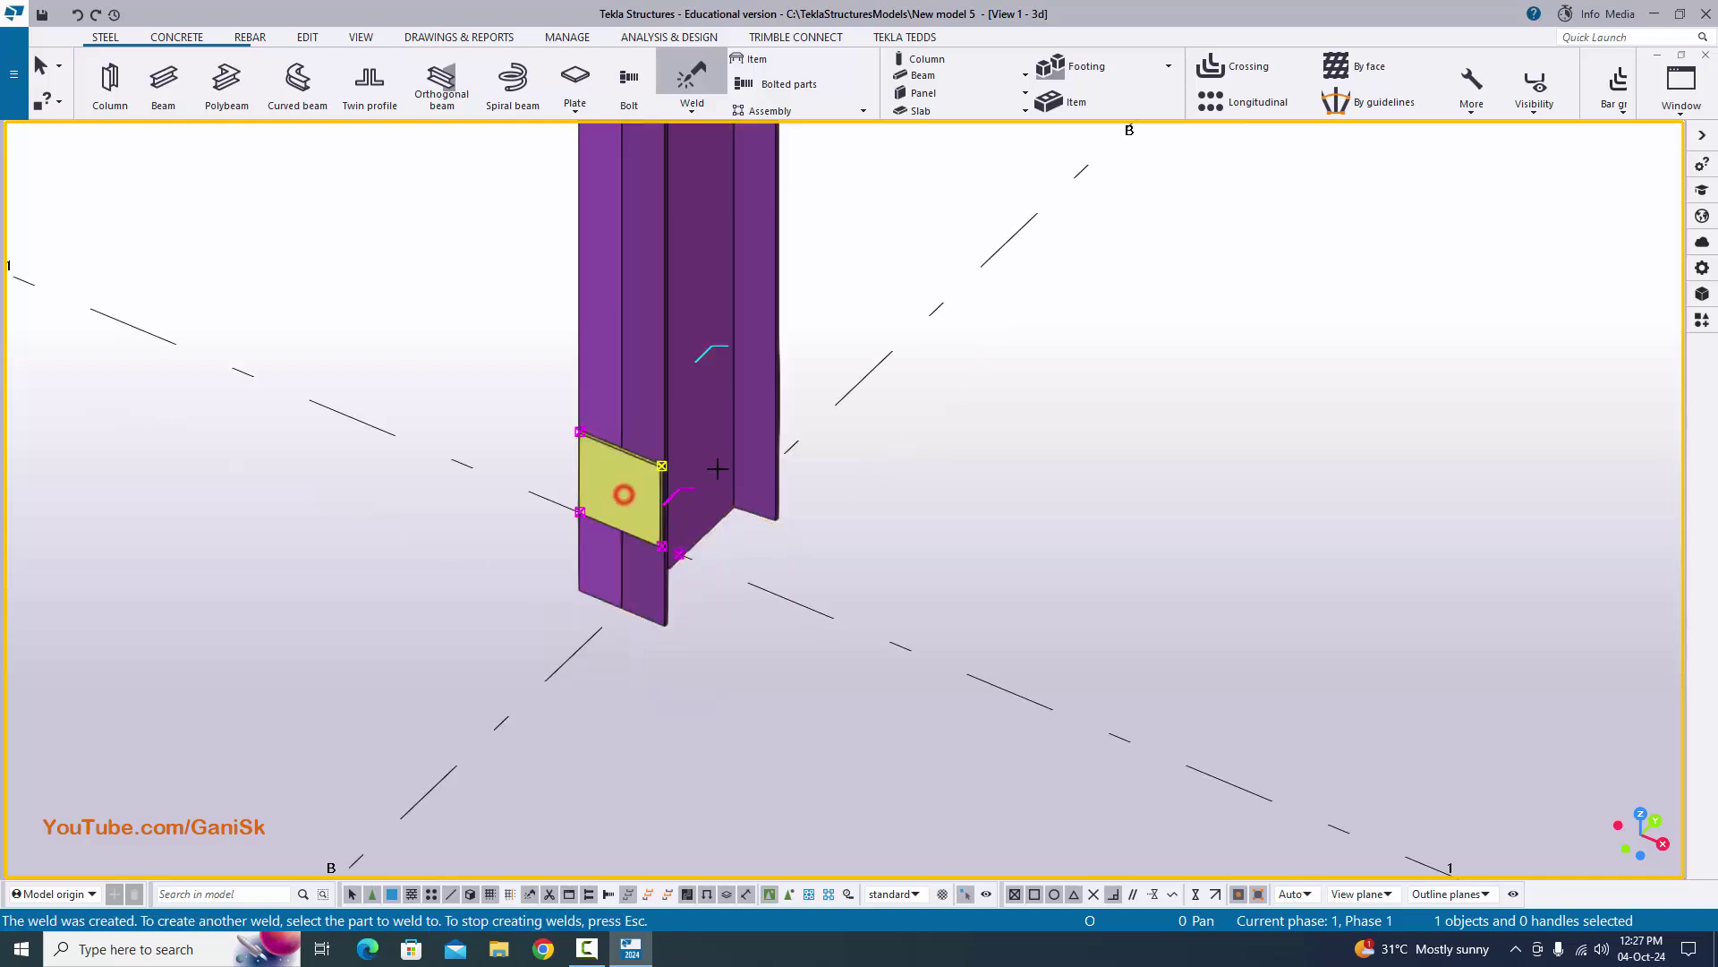
- End the weld command and interrupt the active command at the column top
scroll(932, 307, down, 2)
right_click(927, 282)
click(957, 308)
scroll(962, 417, down, 3)
middle_drag(957, 401, 863, 793)
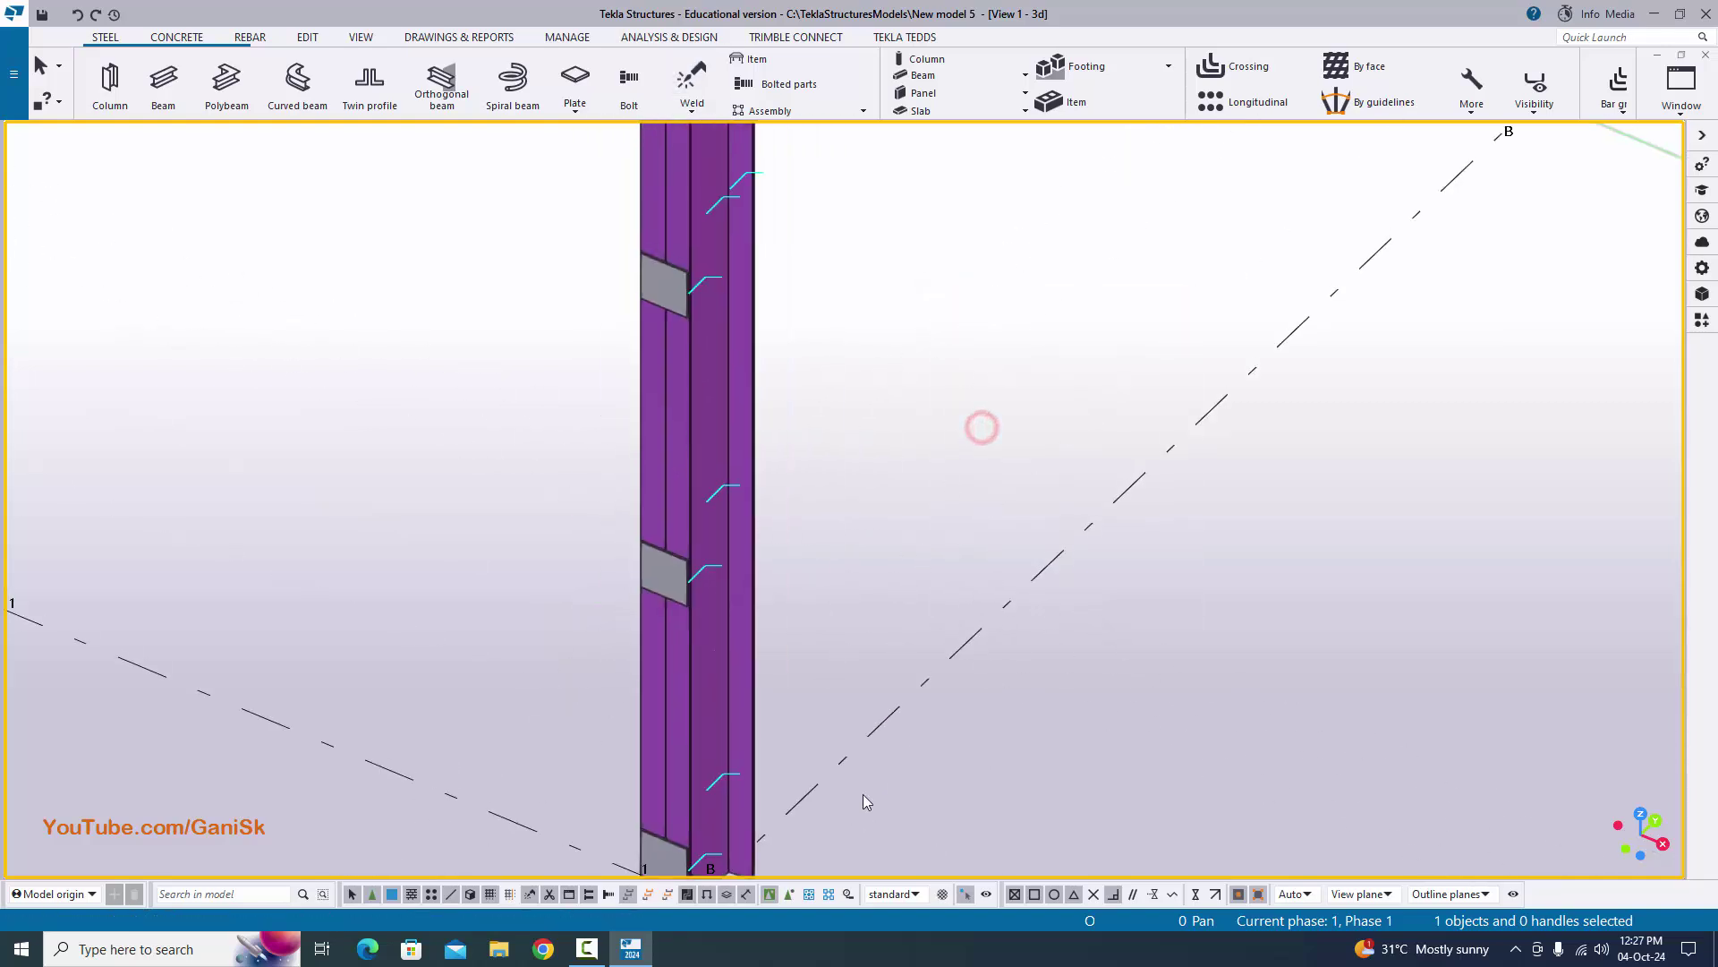
scroll(790, 525, down, 5)
middle_drag(720, 208, 705, 562)
scroll(708, 488, up, 4)
click(711, 392)
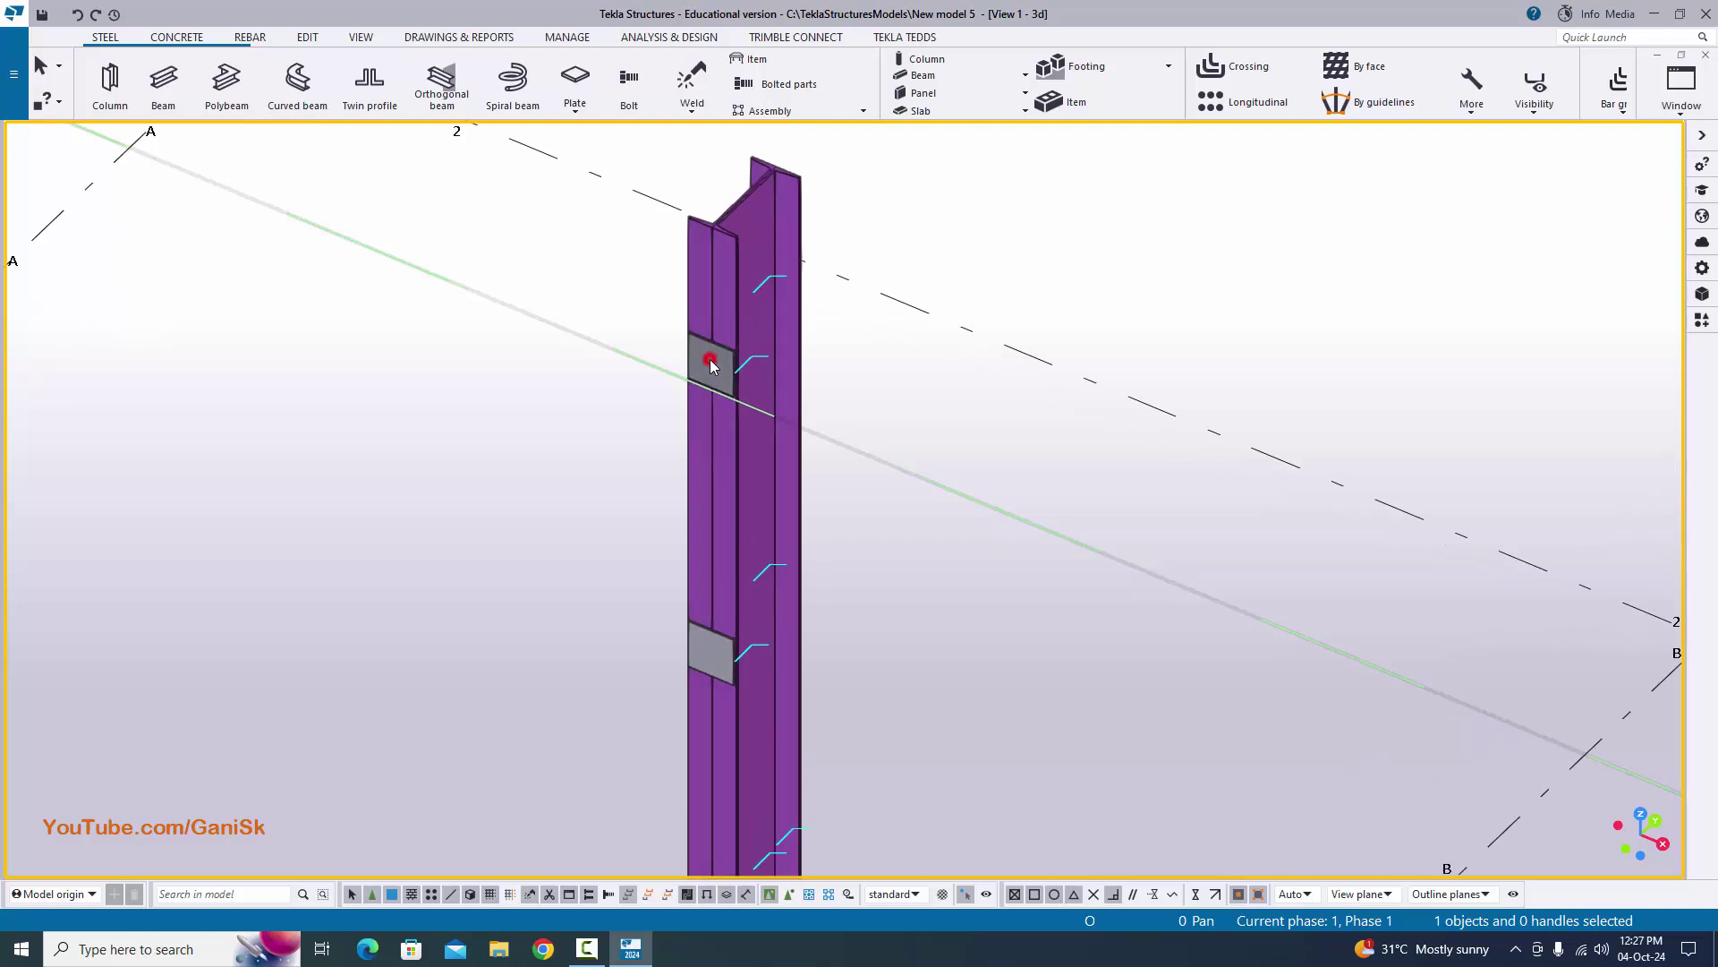
right_click(732, 362)
click(808, 373)
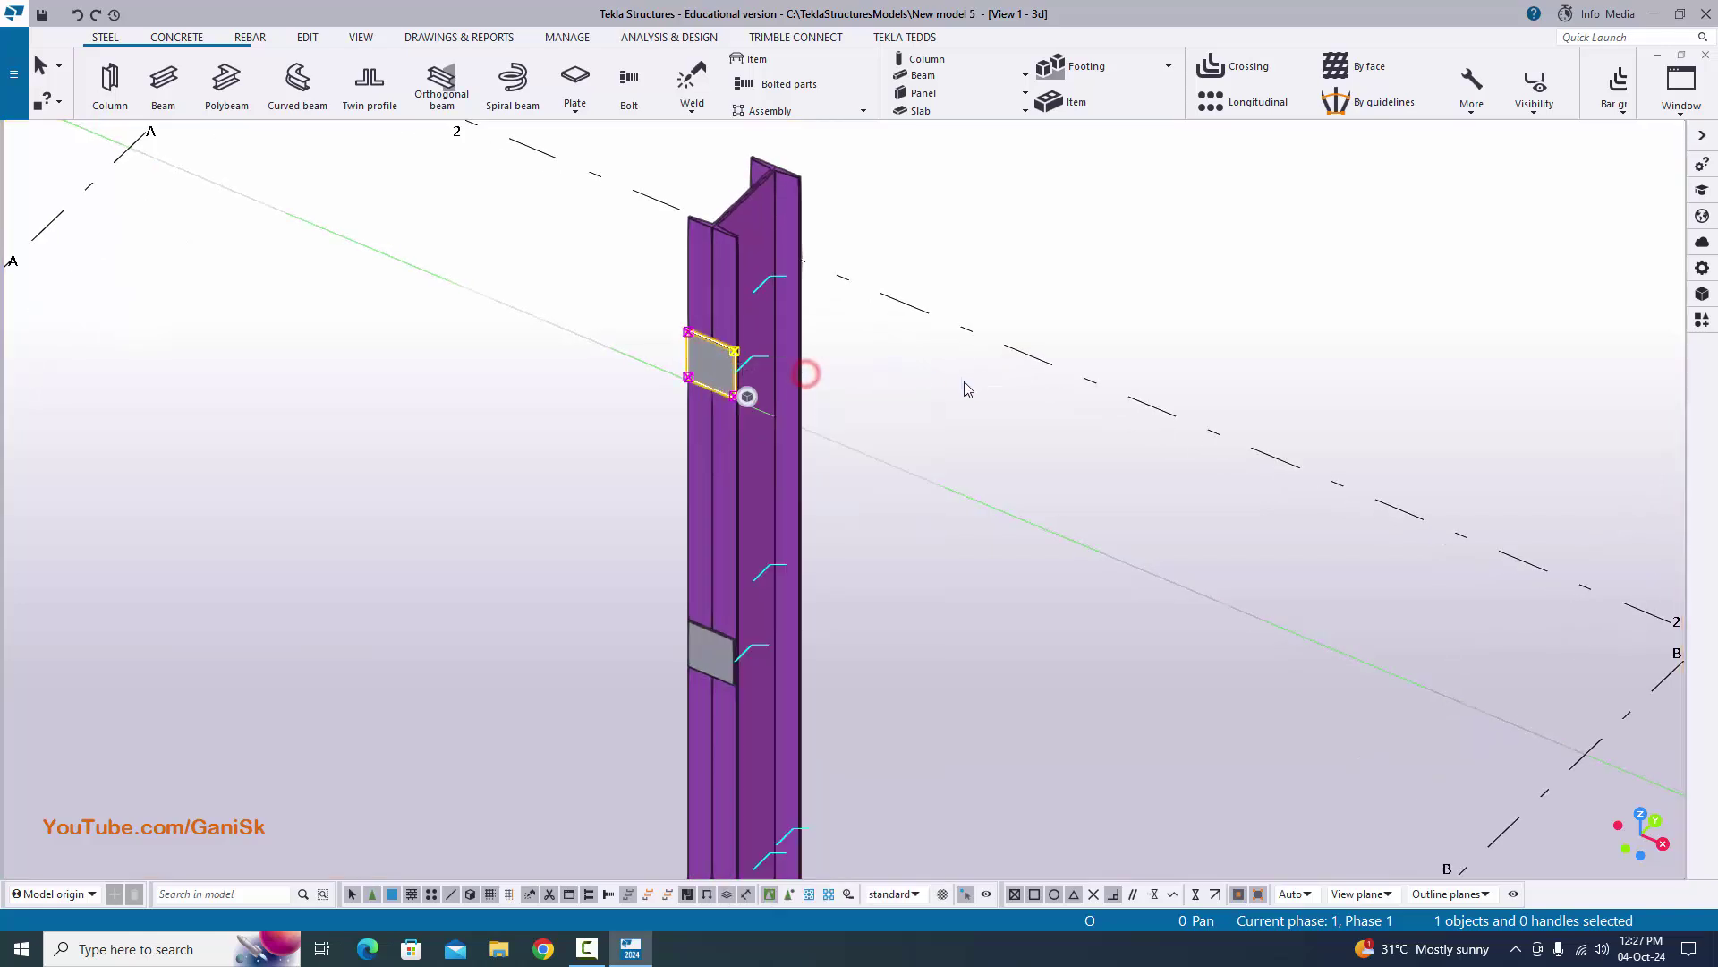
click(883, 395)
scroll(750, 373, up, 2)
right_click(713, 368)
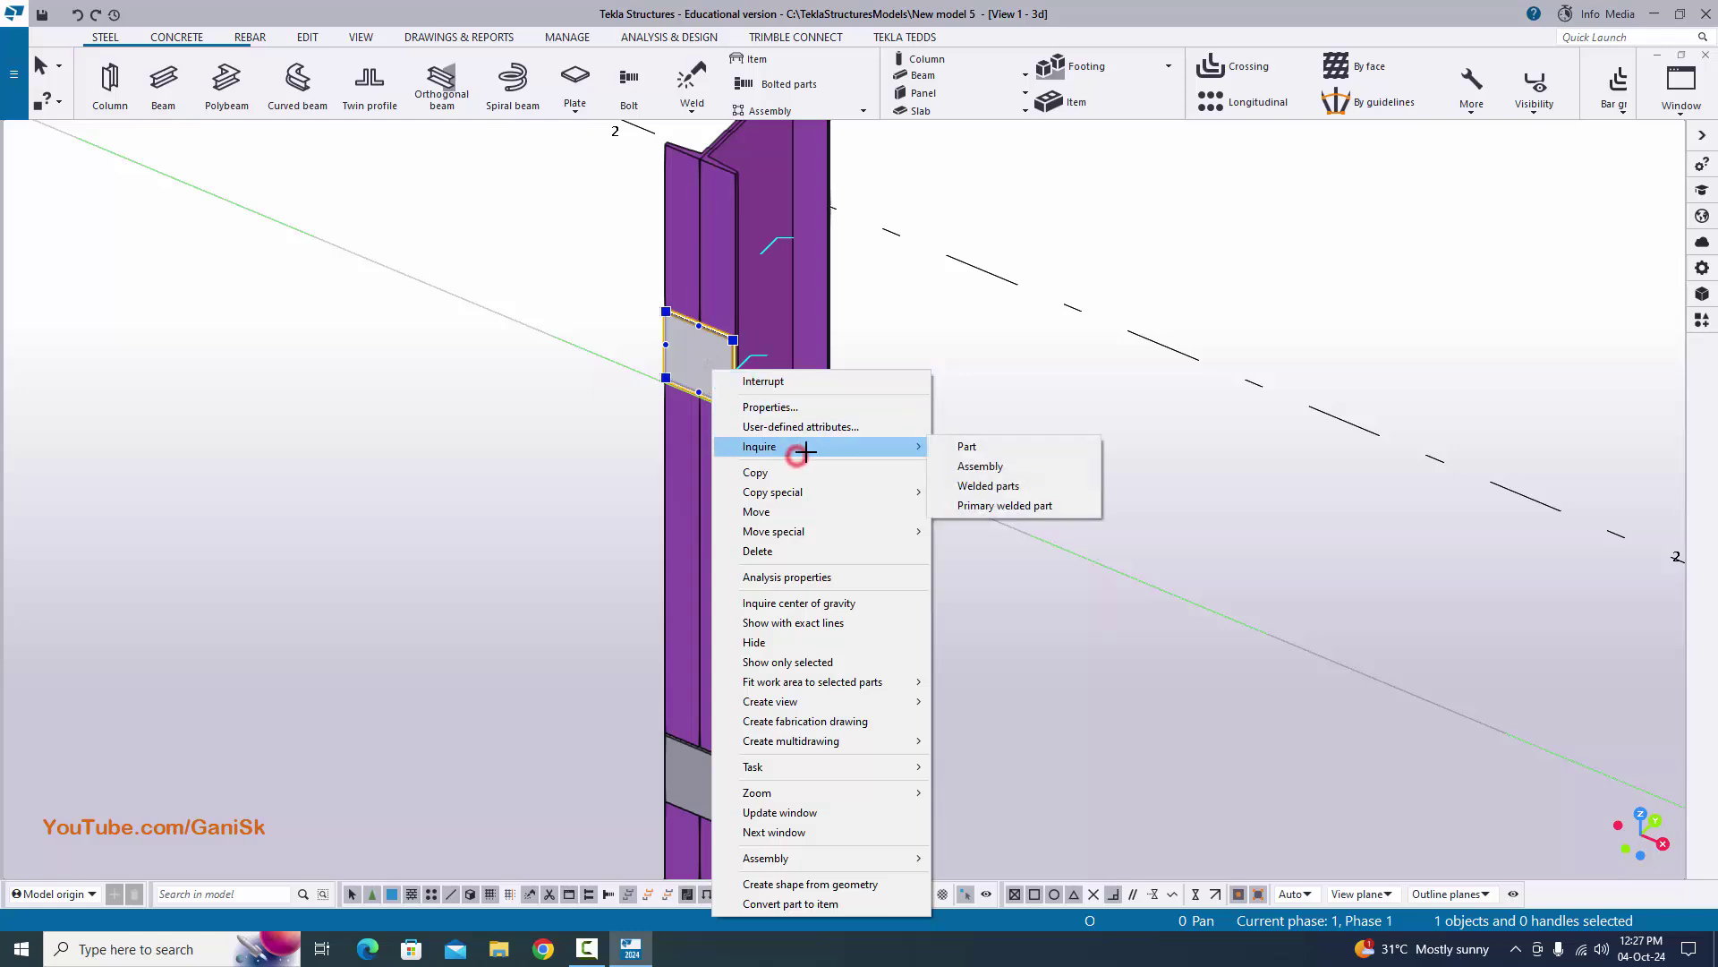
click(985, 467)
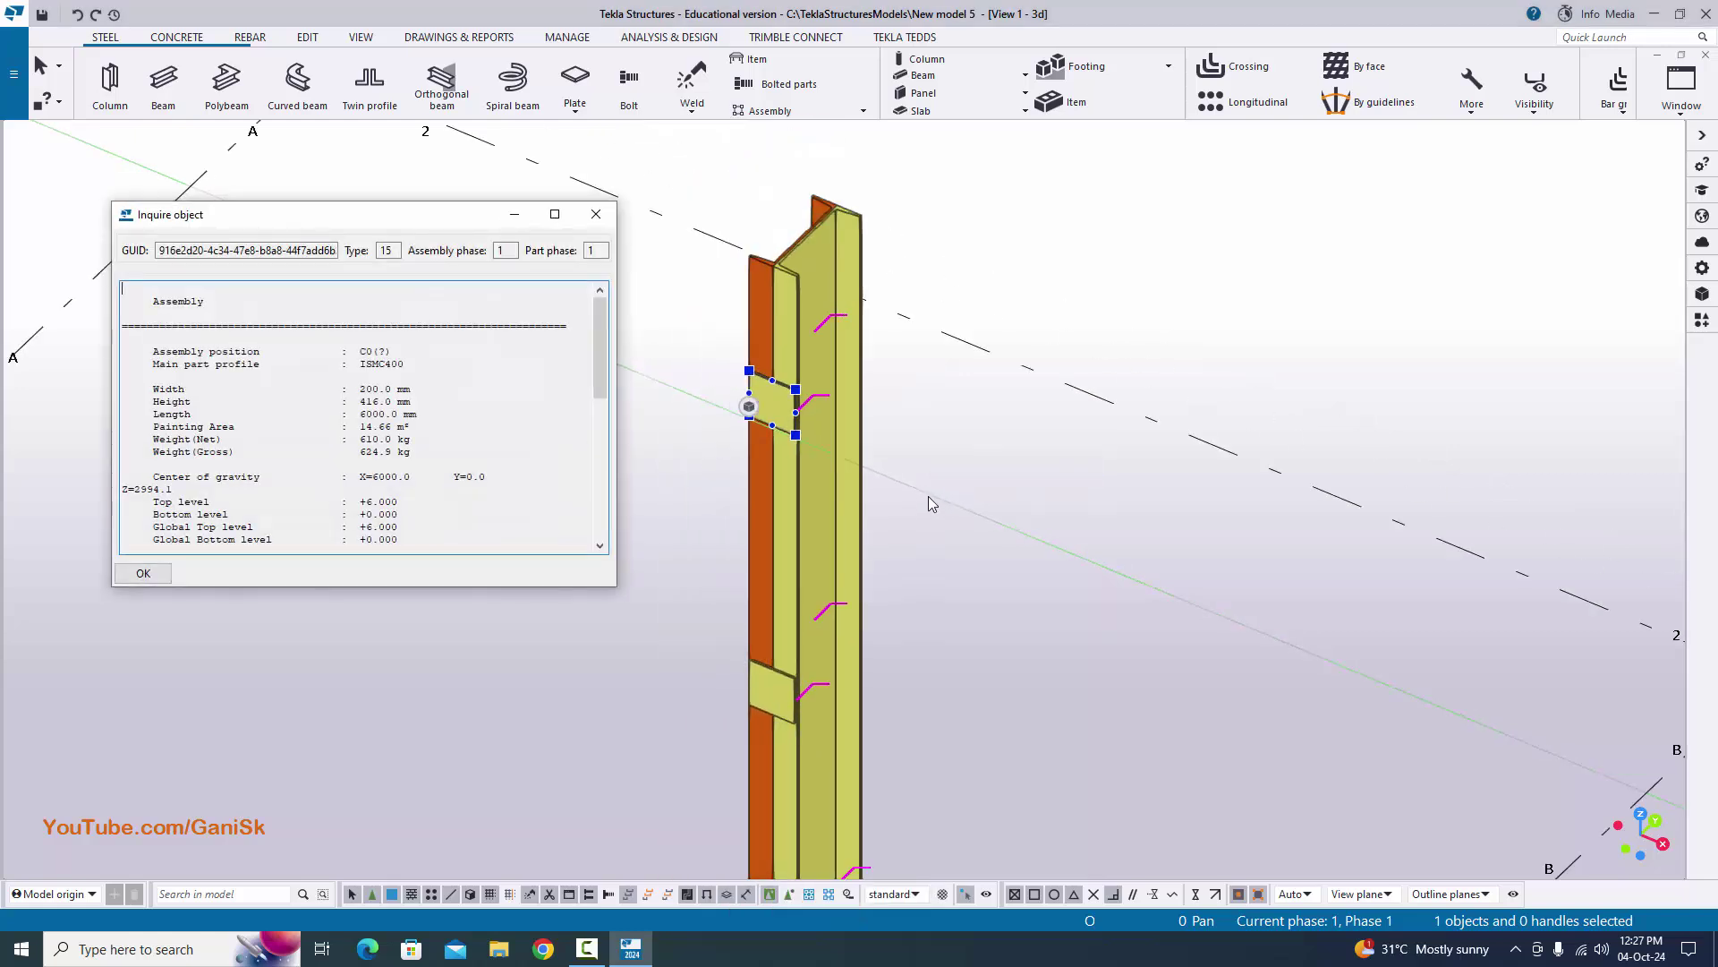
ctrl+middle_drag(891, 553, 1002, 539)
scroll(931, 643, down, 2)
ctrl+middle_drag(931, 643, 995, 630)
scroll(994, 632, down, 5)
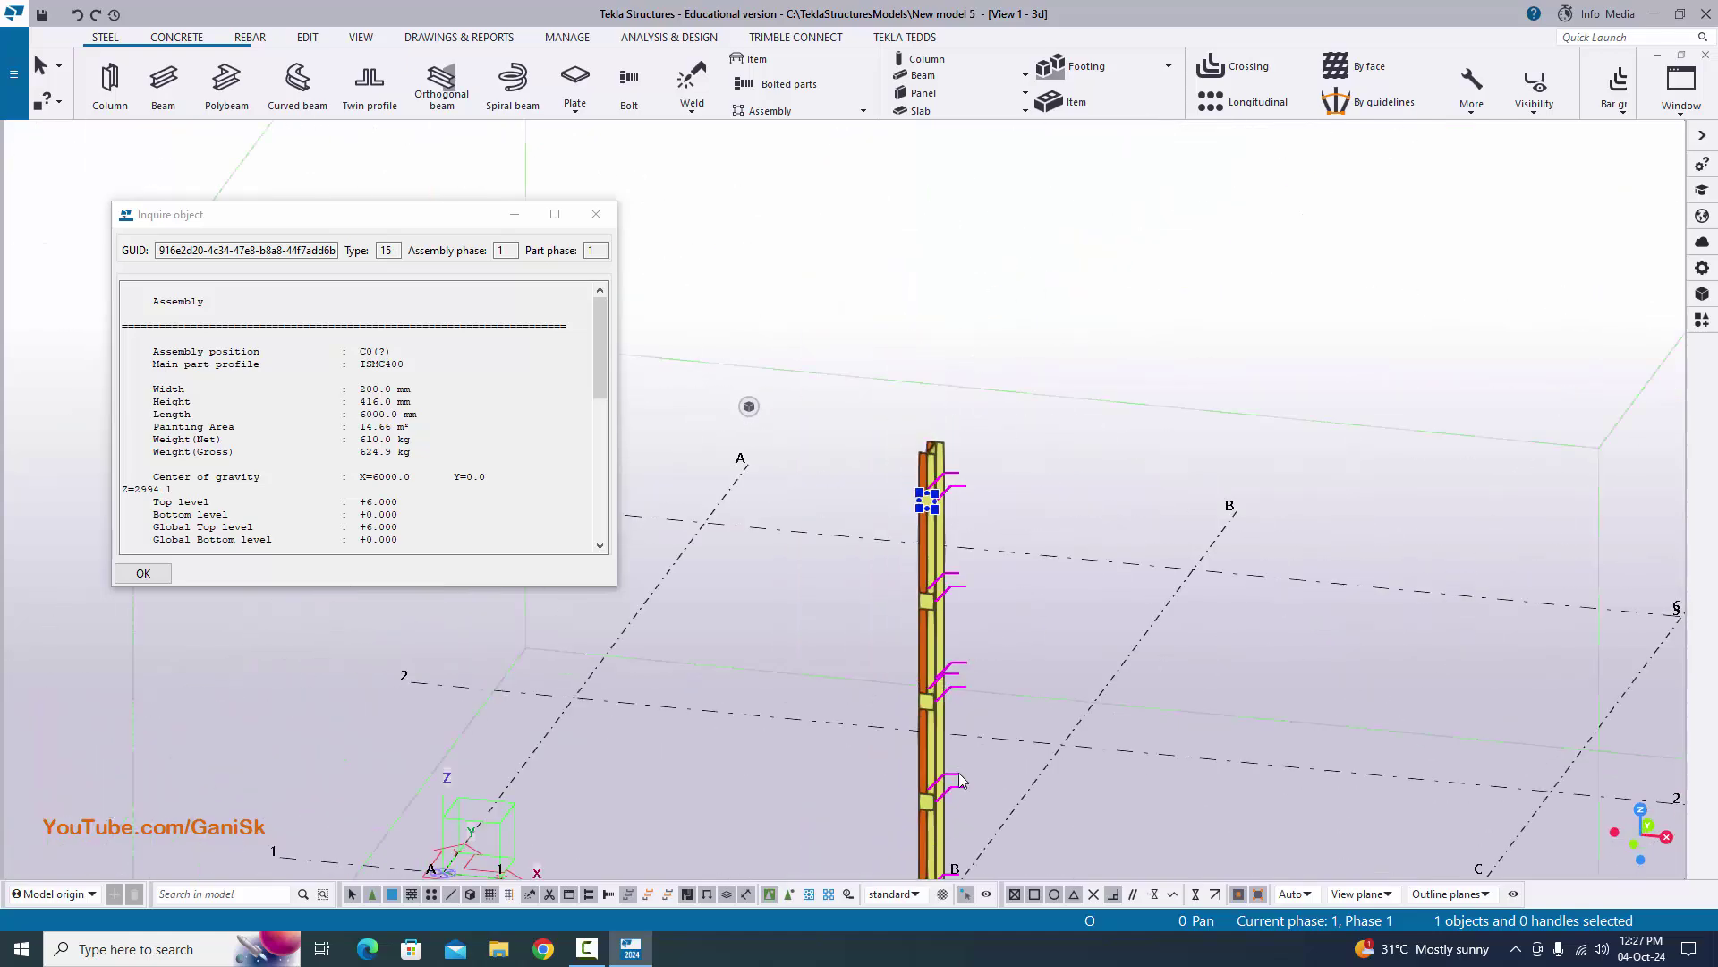
ctrl+middle_drag(958, 779, 924, 816)
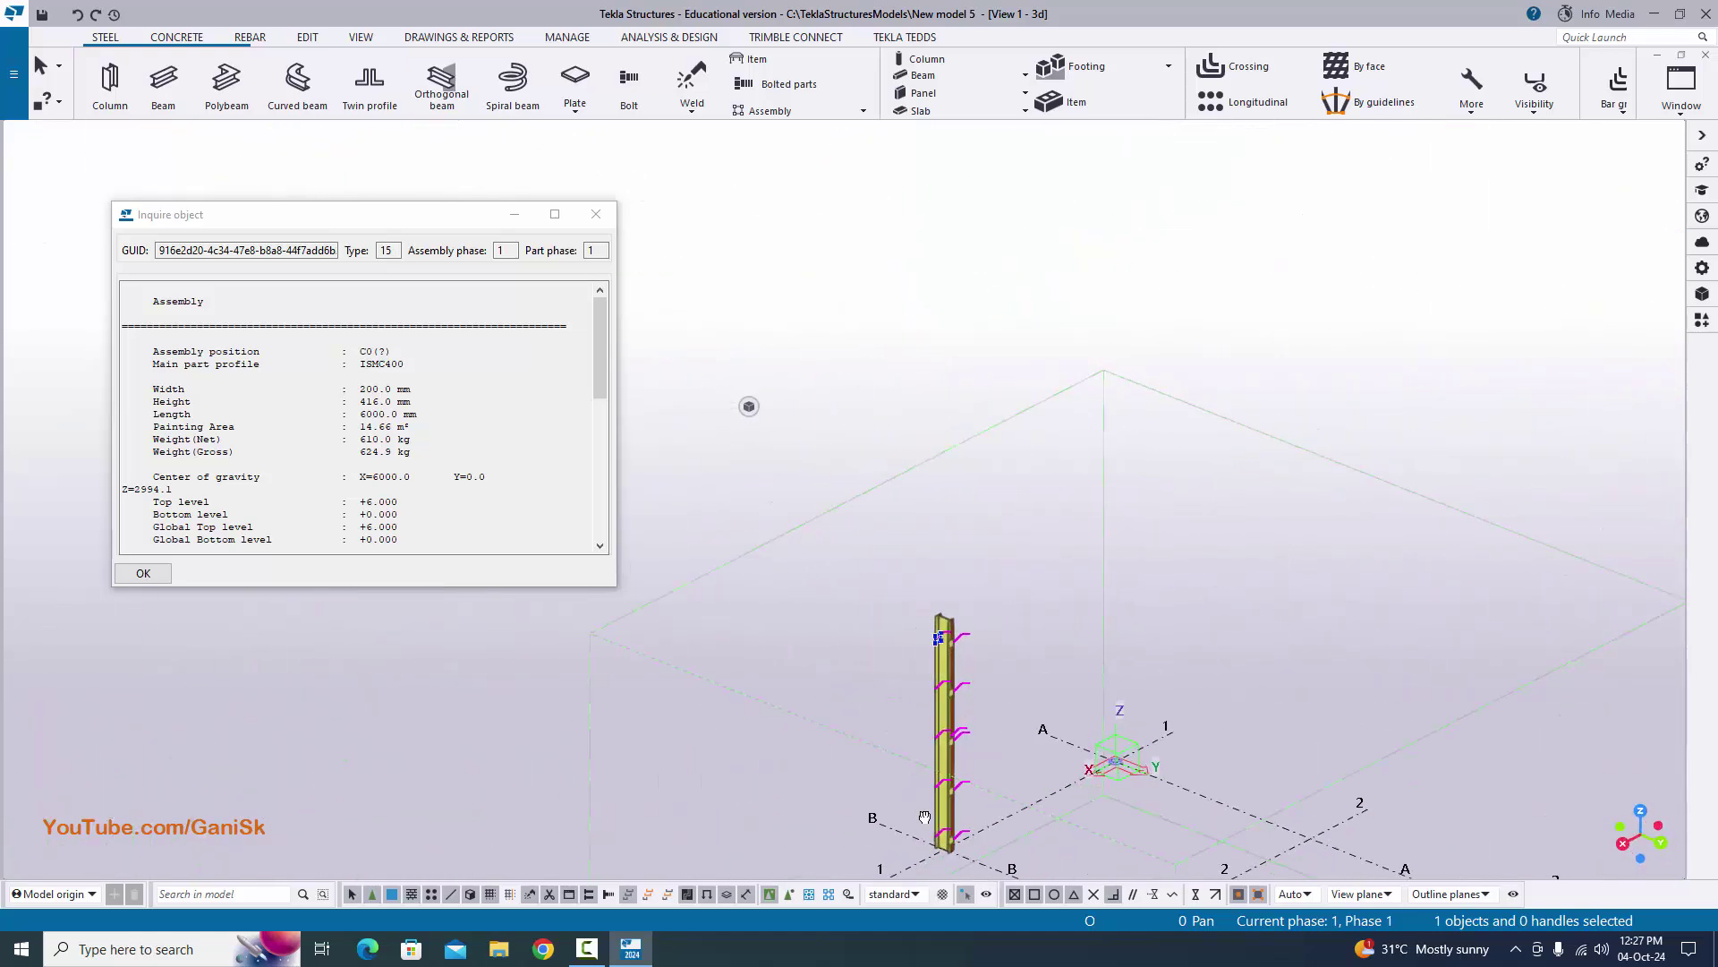
scroll(925, 817, up, 6)
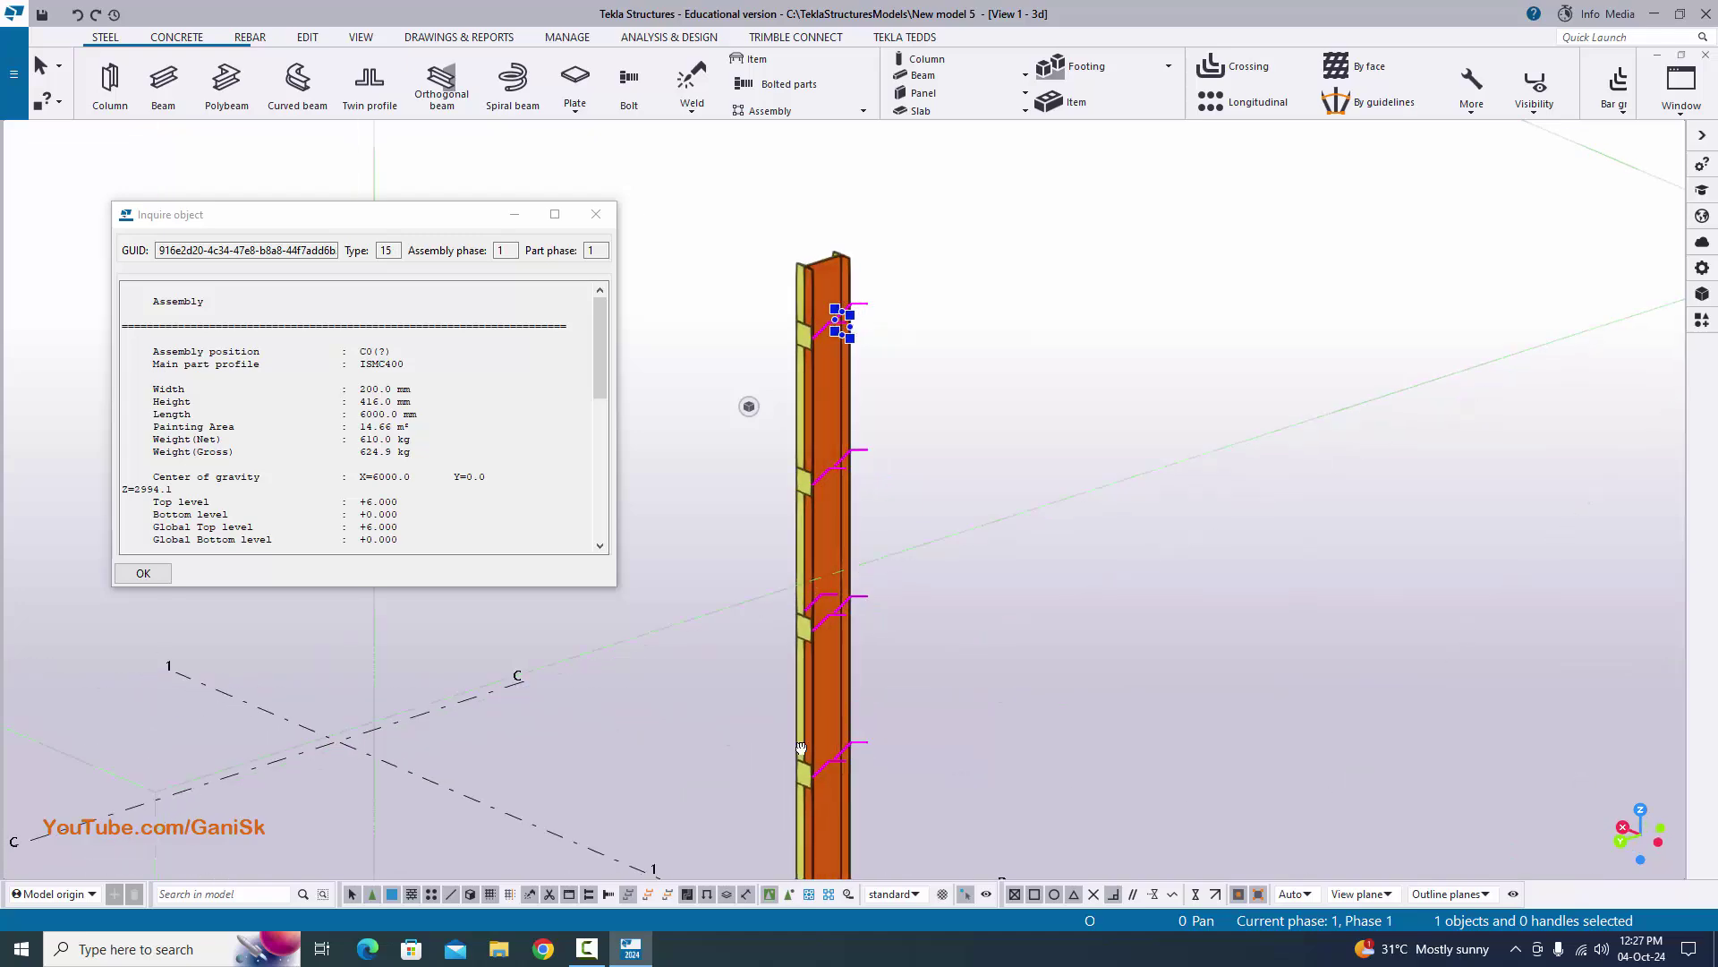
ctrl+middle_drag(801, 747, 722, 815)
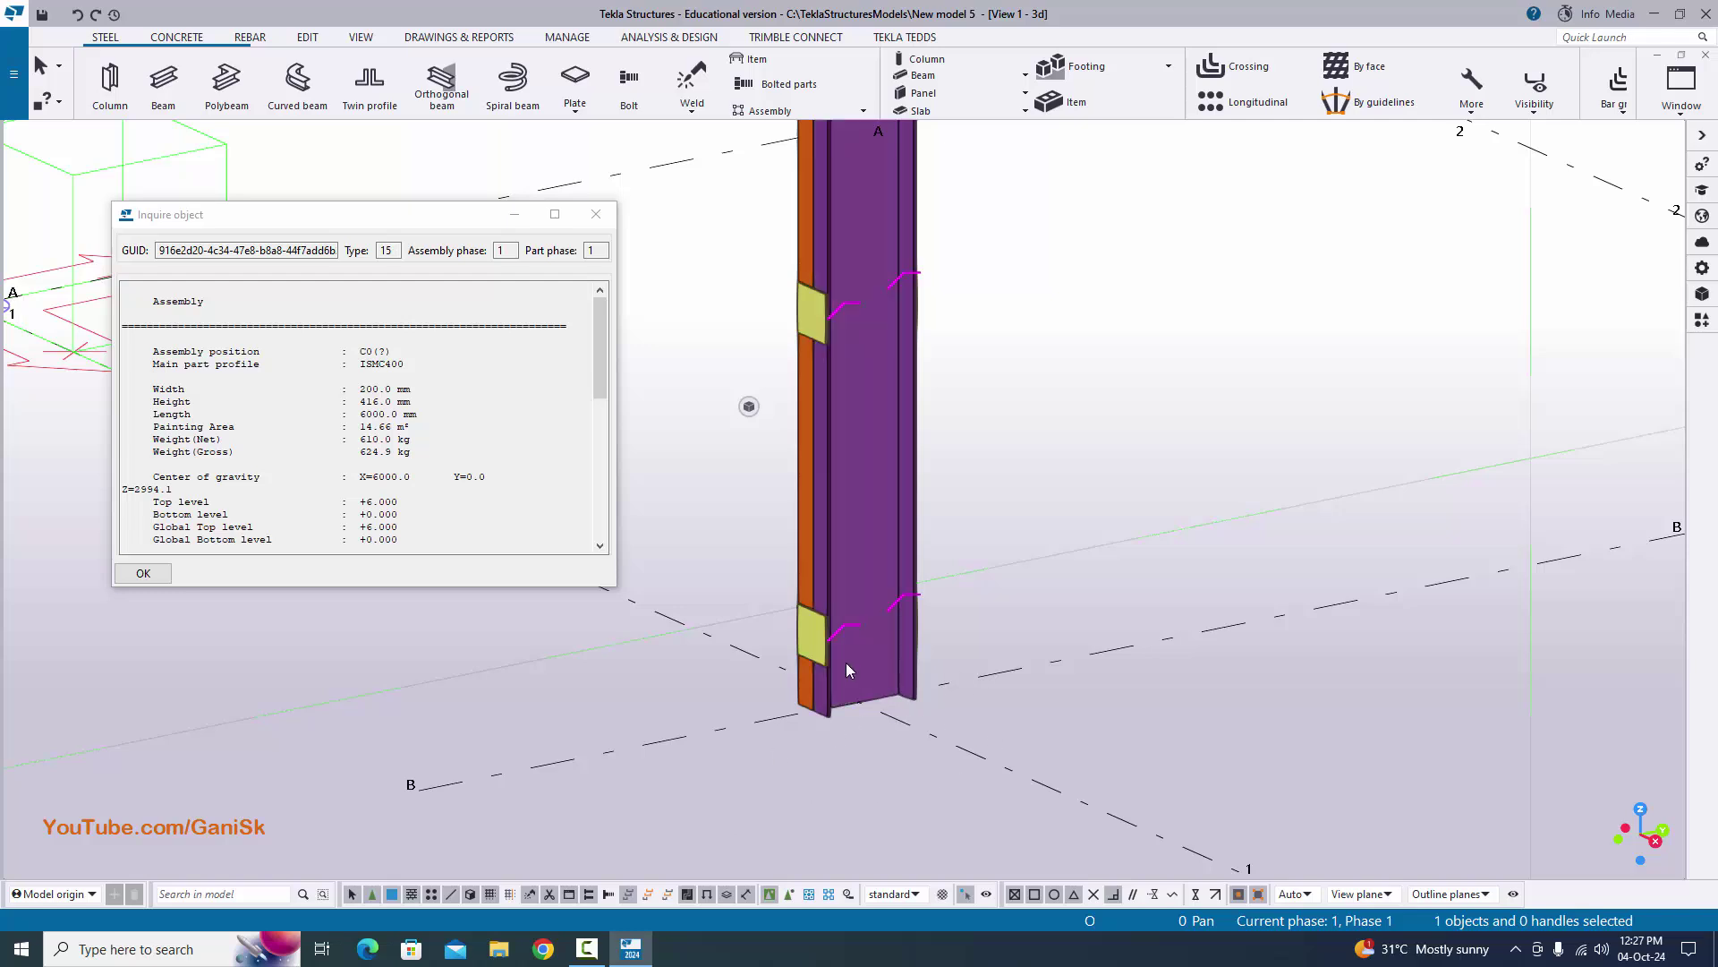
ctrl+middle_drag(698, 657, 639, 518)
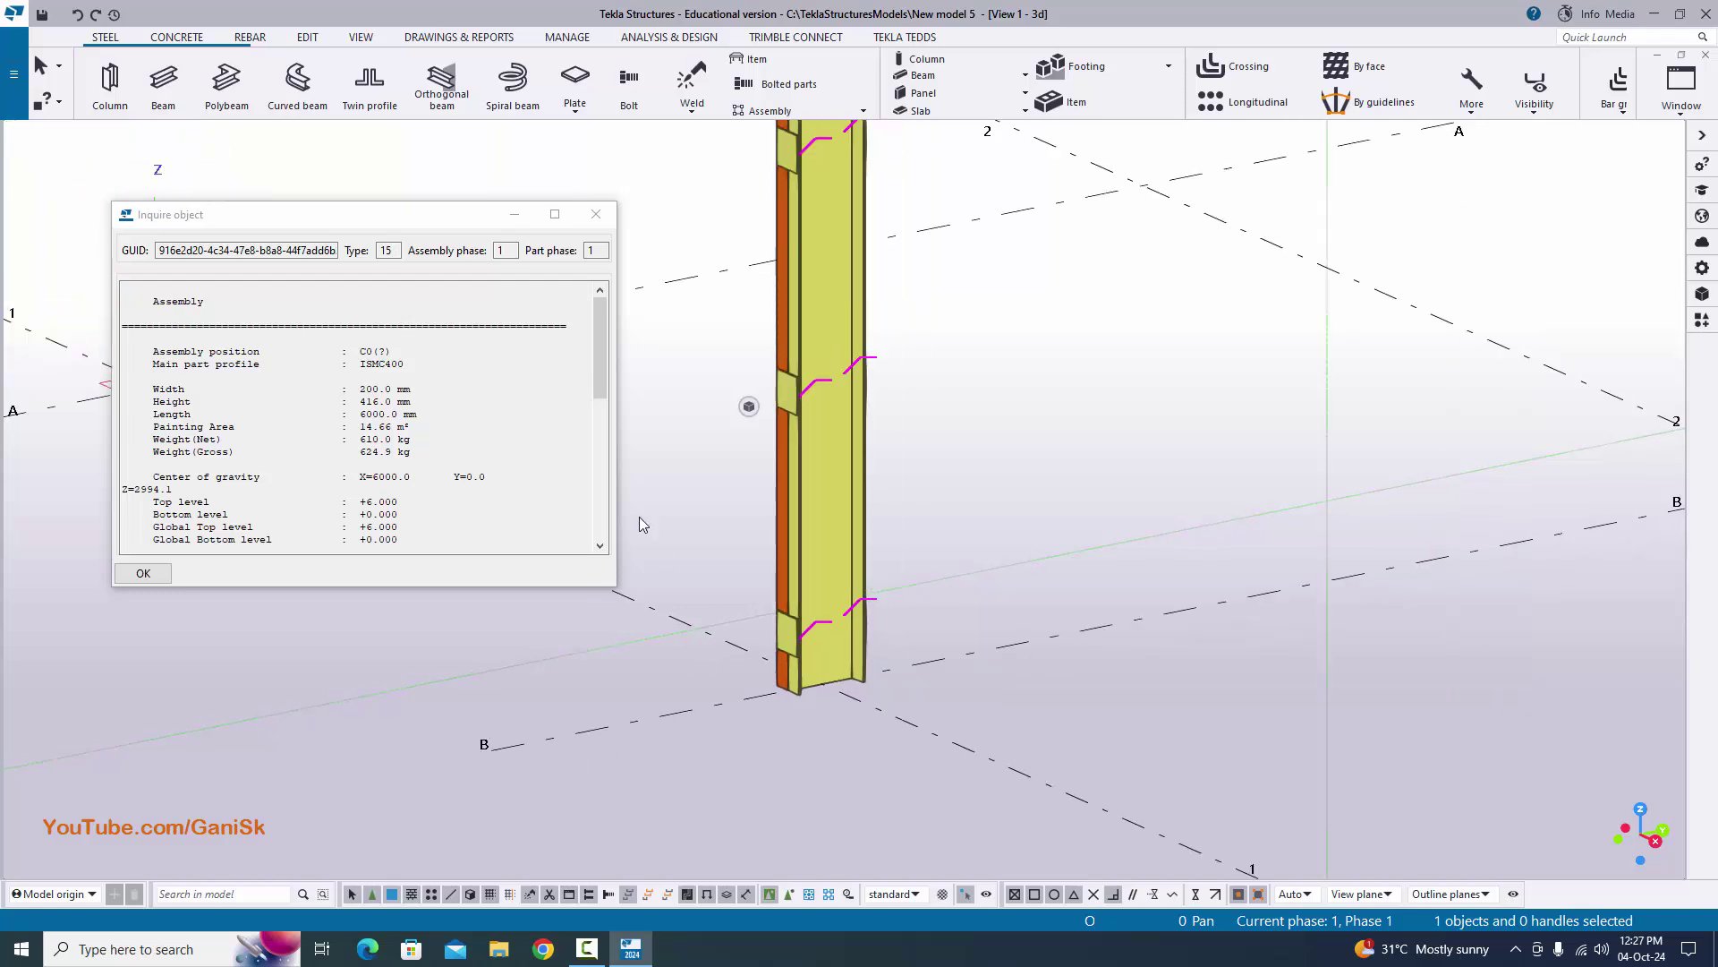
ctrl+middle_drag(630, 433, 333, 377)
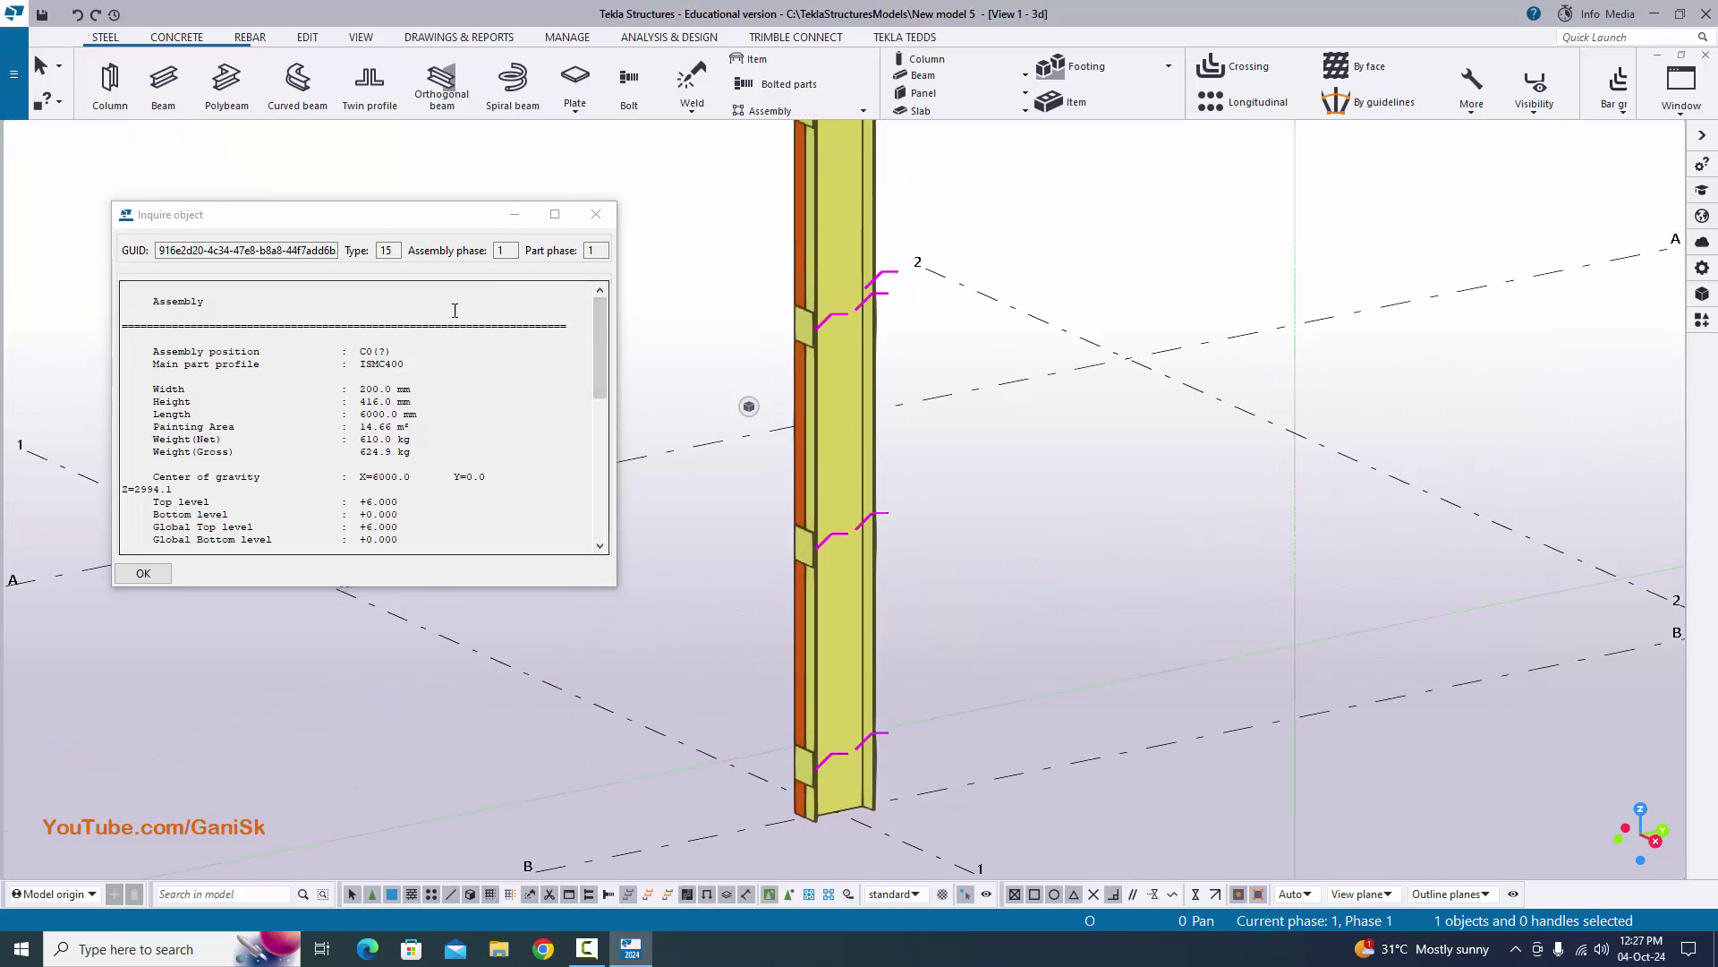
click(595, 214)
ctrl+middle_drag(595, 214, 614, 587)
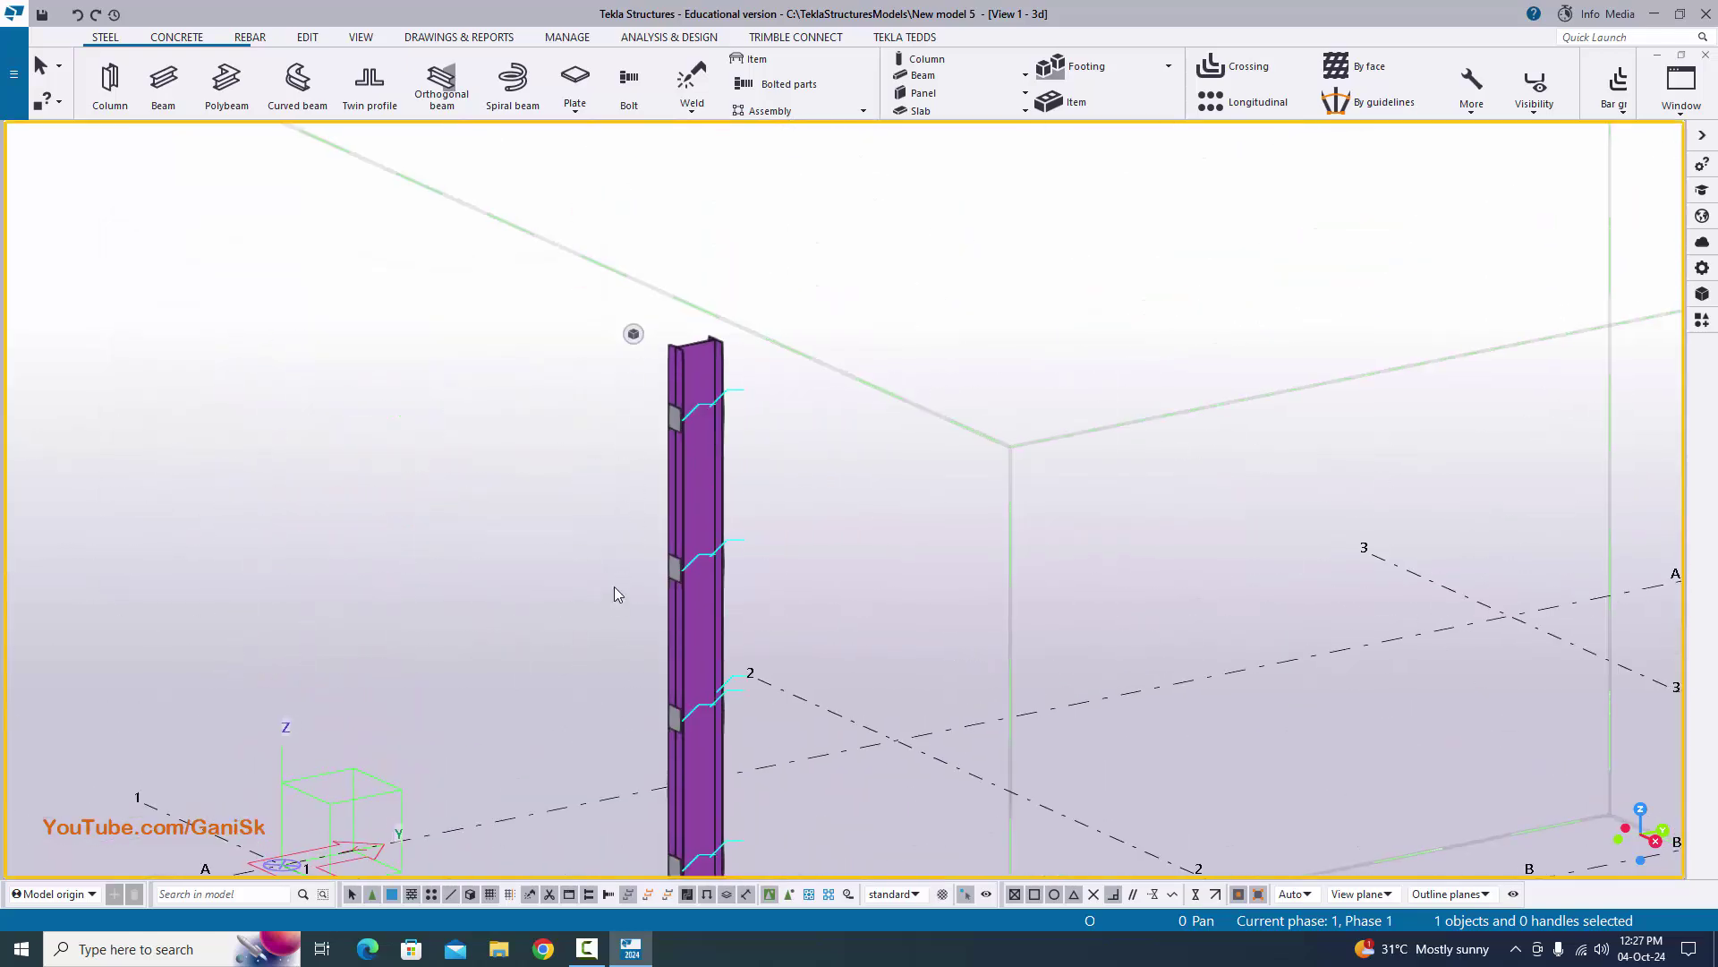
- Number the modified objects and save the new position numbers
click(459, 37)
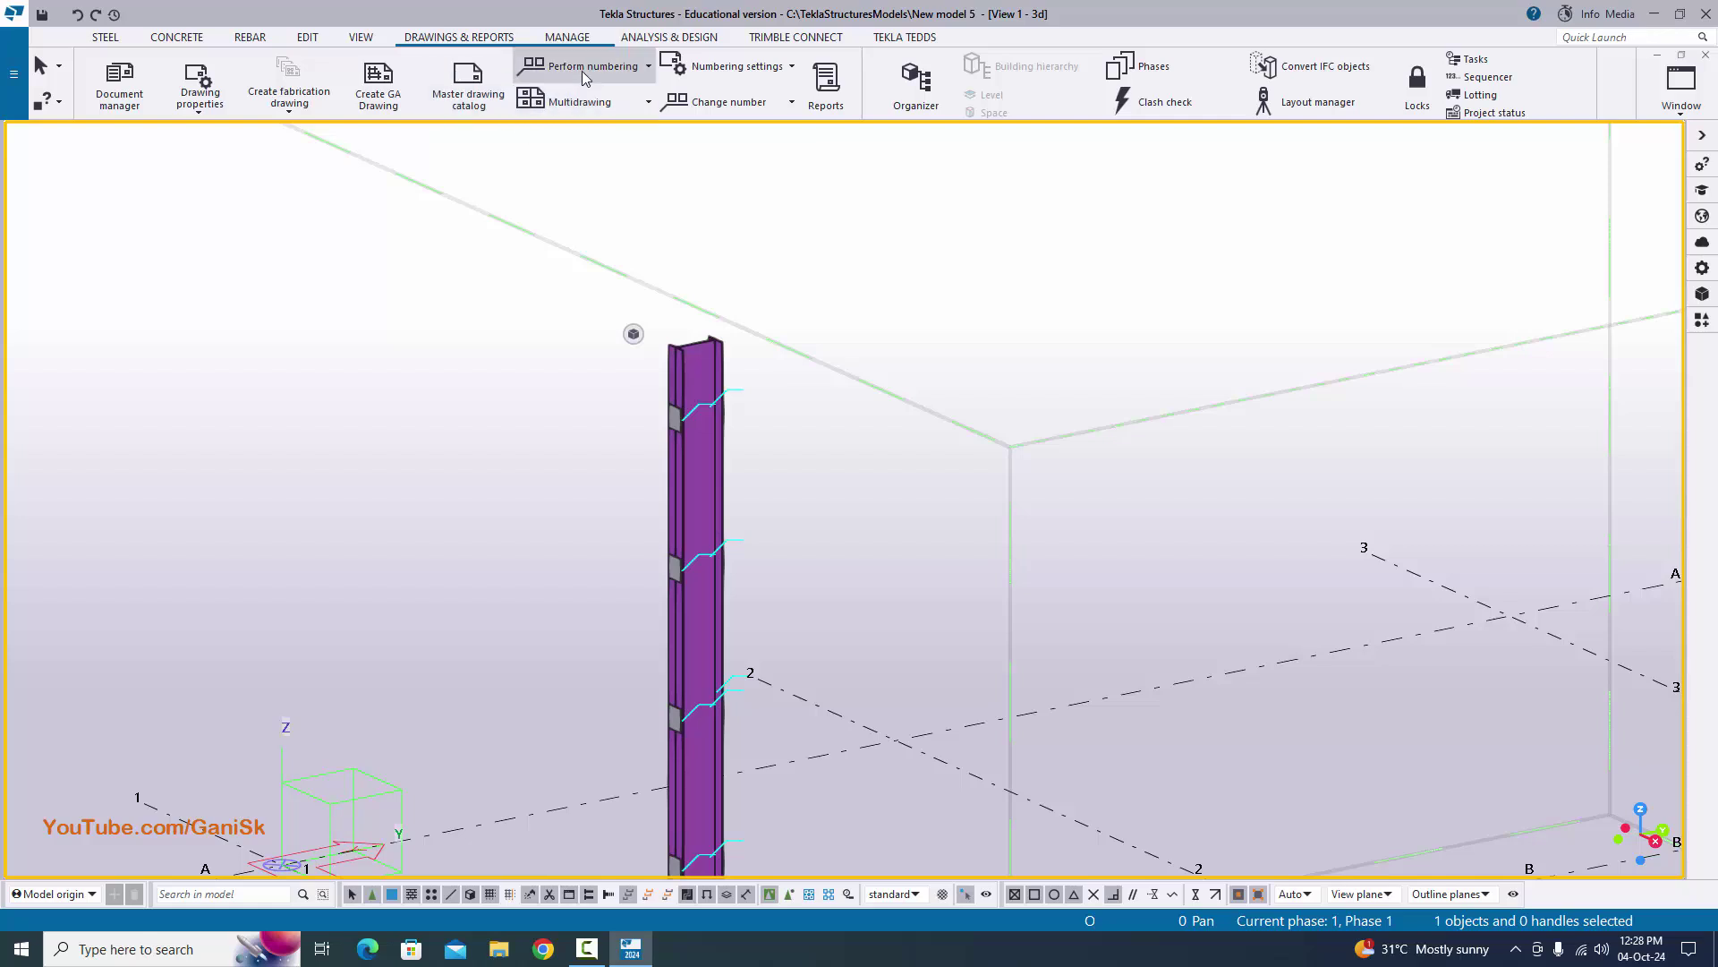
click(588, 70)
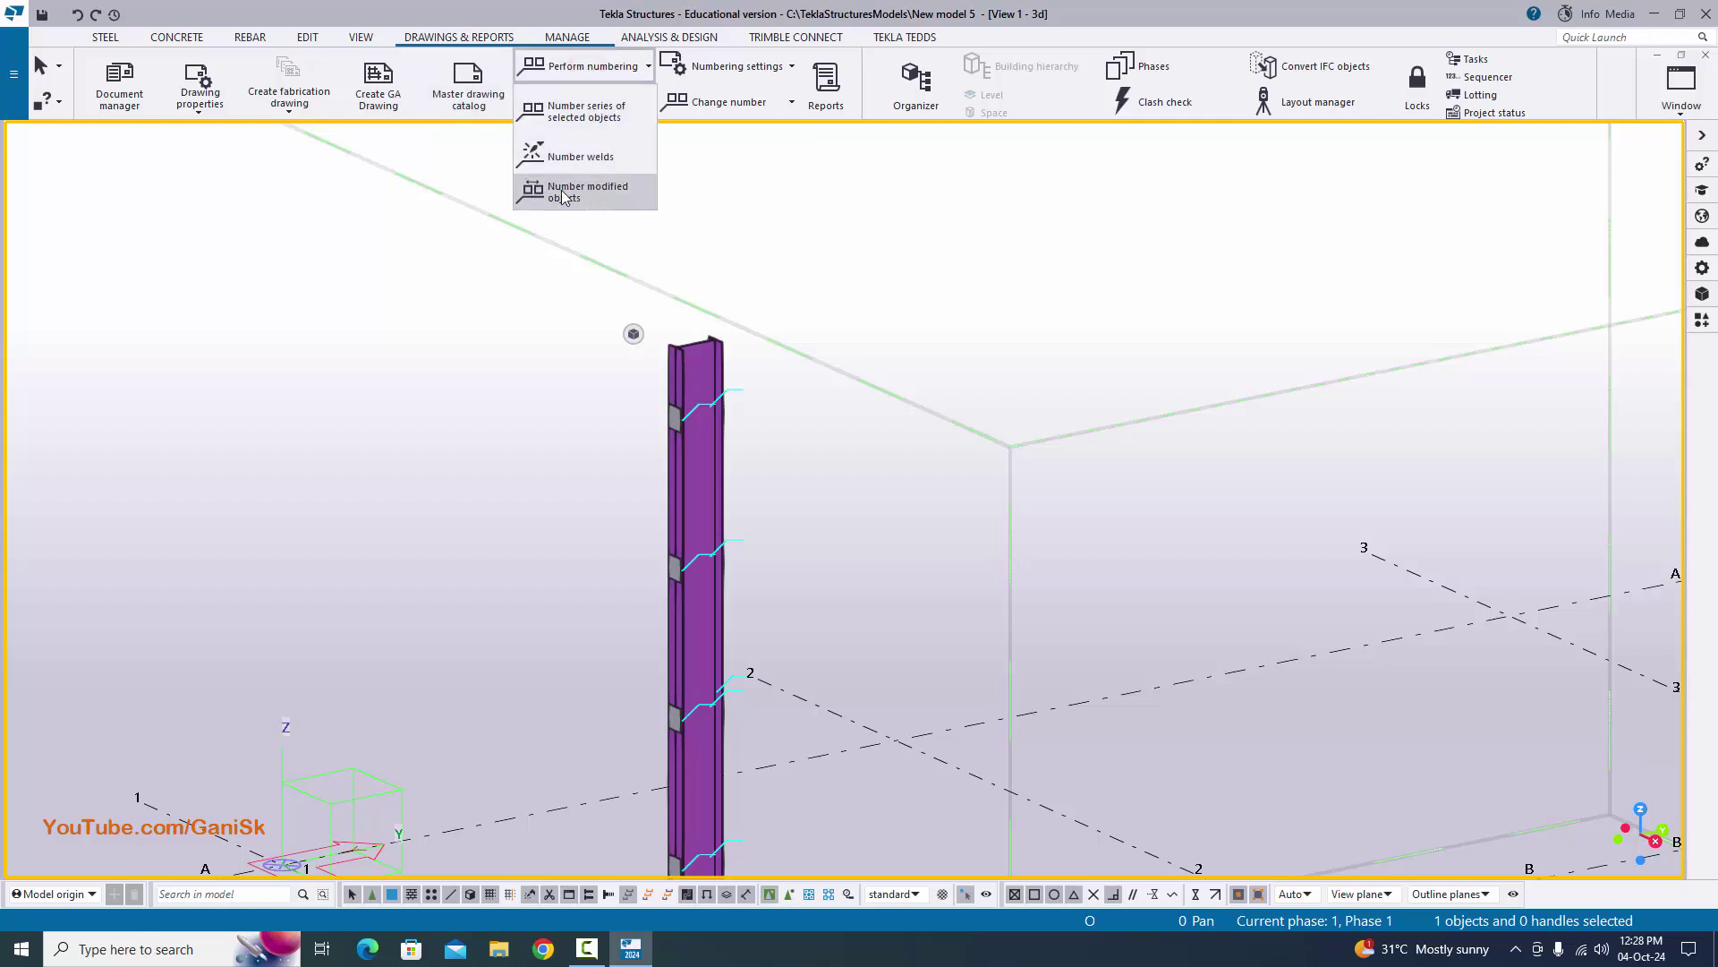
click(596, 193)
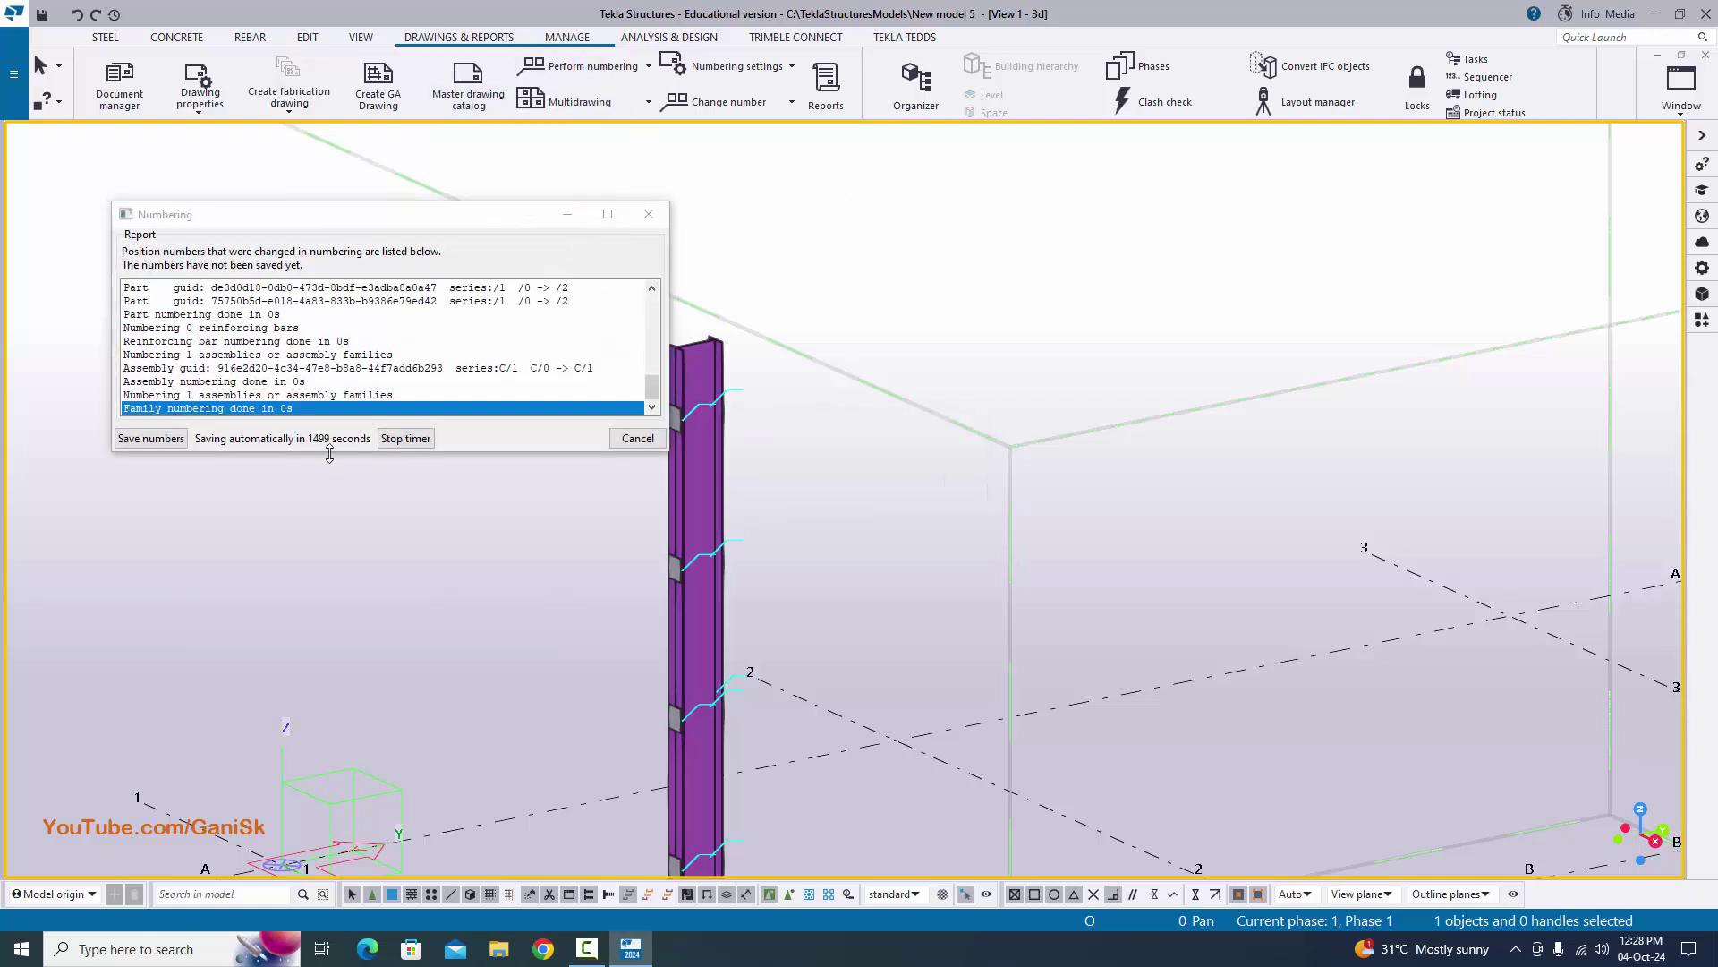
click(169, 441)
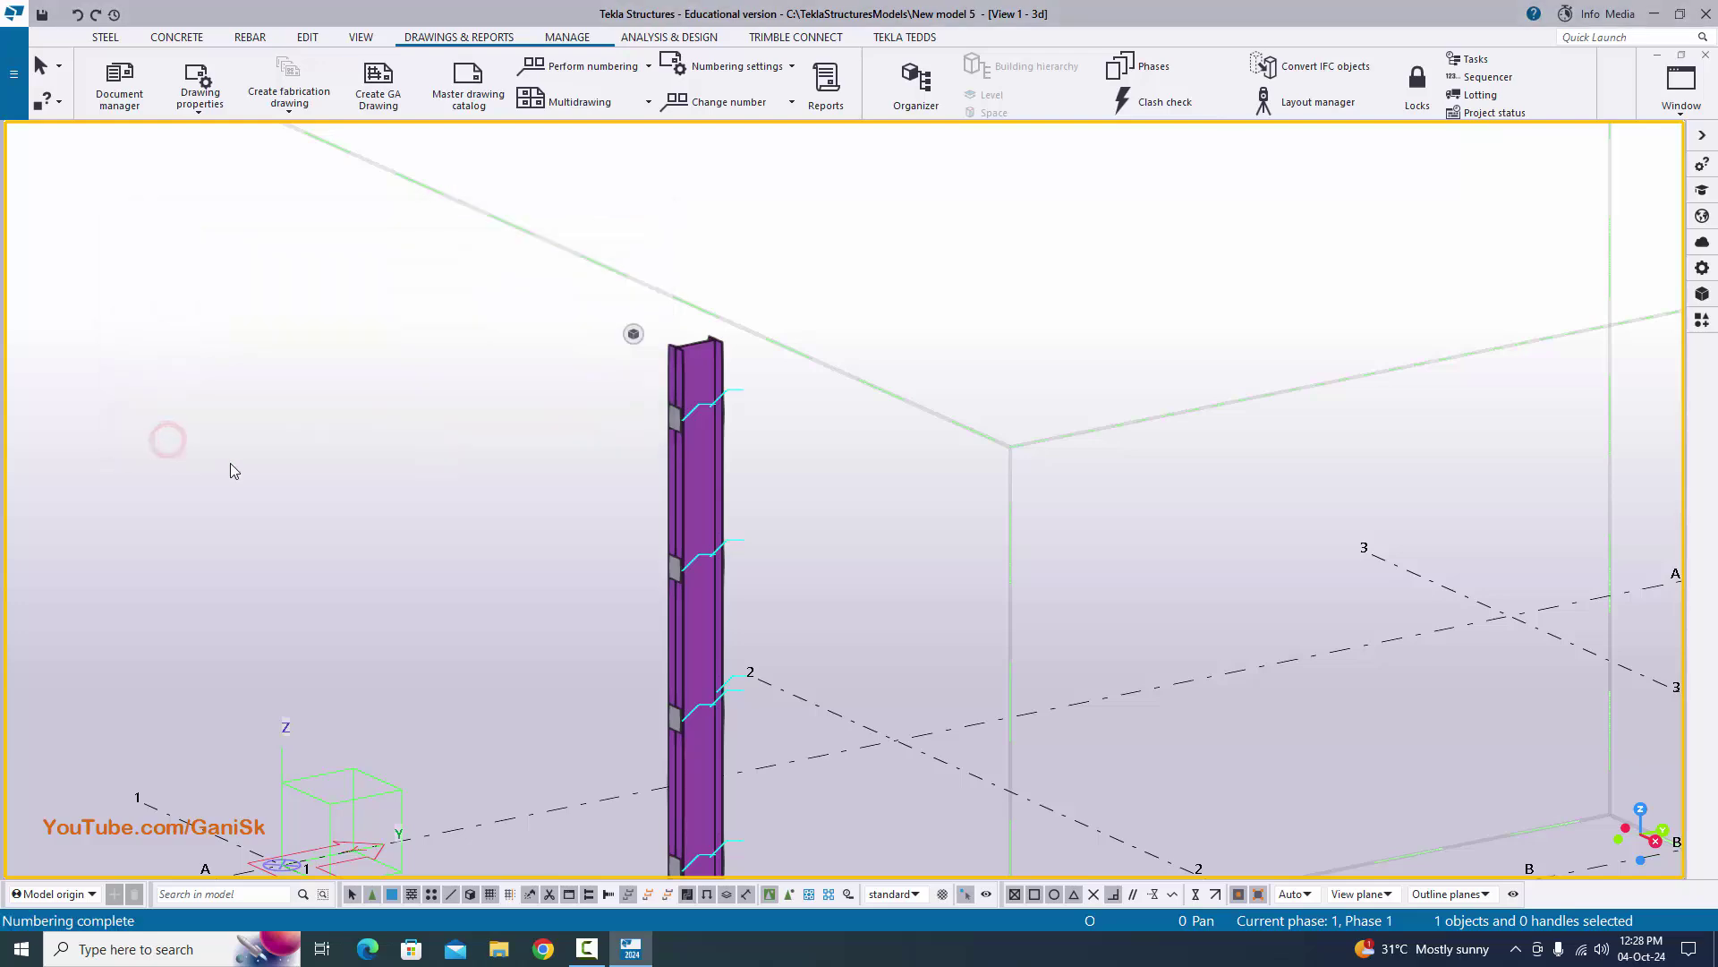
- Inquire the column's assembly to confirm it is numbered C1, then close the report
scroll(537, 541, down, 2)
middle_drag(639, 578, 648, 474)
scroll(651, 412, up, 3)
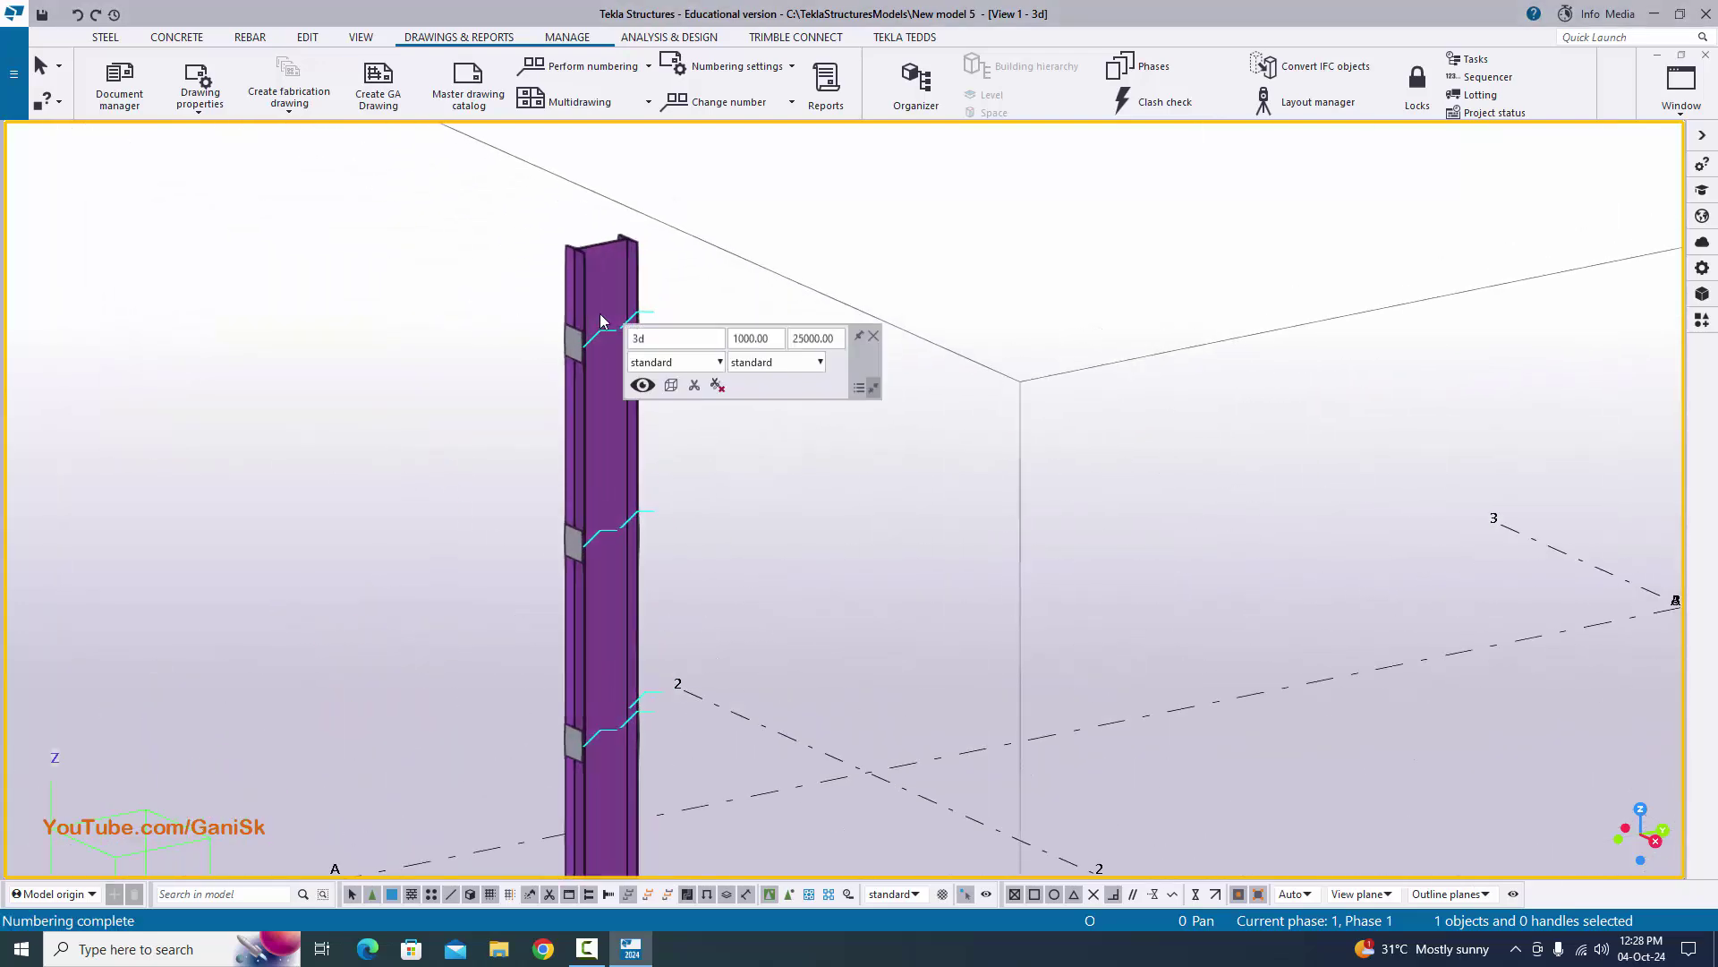
middle_drag(599, 313, 599, 422)
scroll(599, 423, up, 1)
scroll(581, 427, up, 3)
right_click(584, 428)
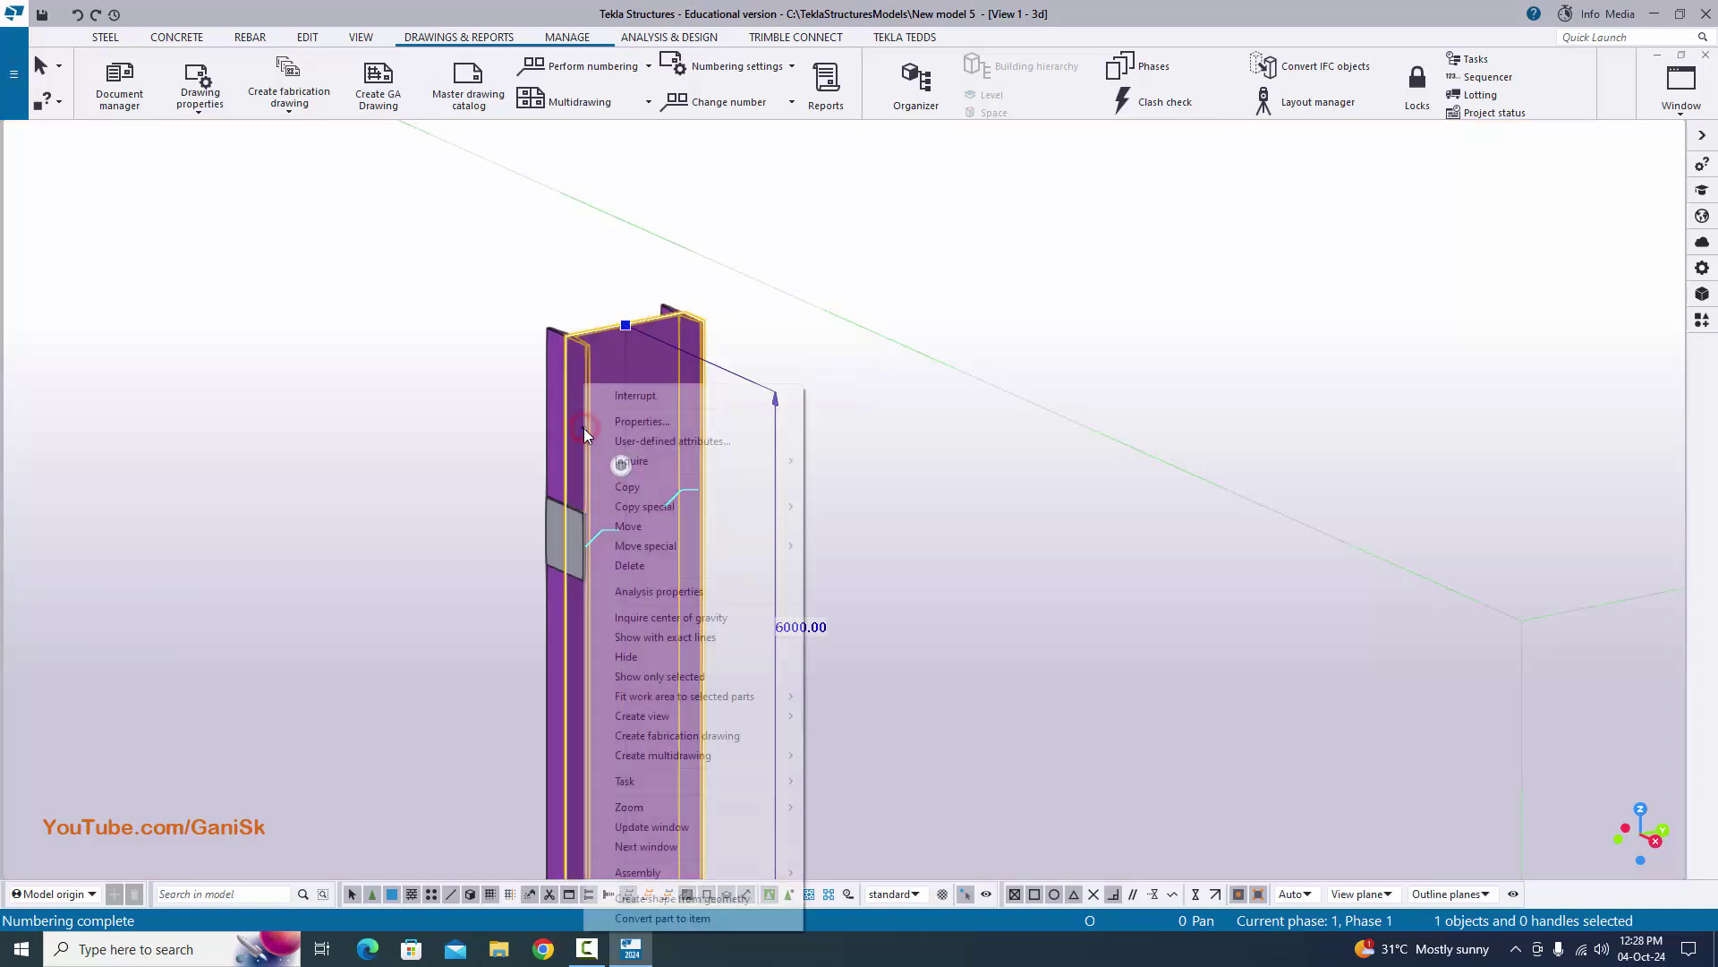
click(690, 464)
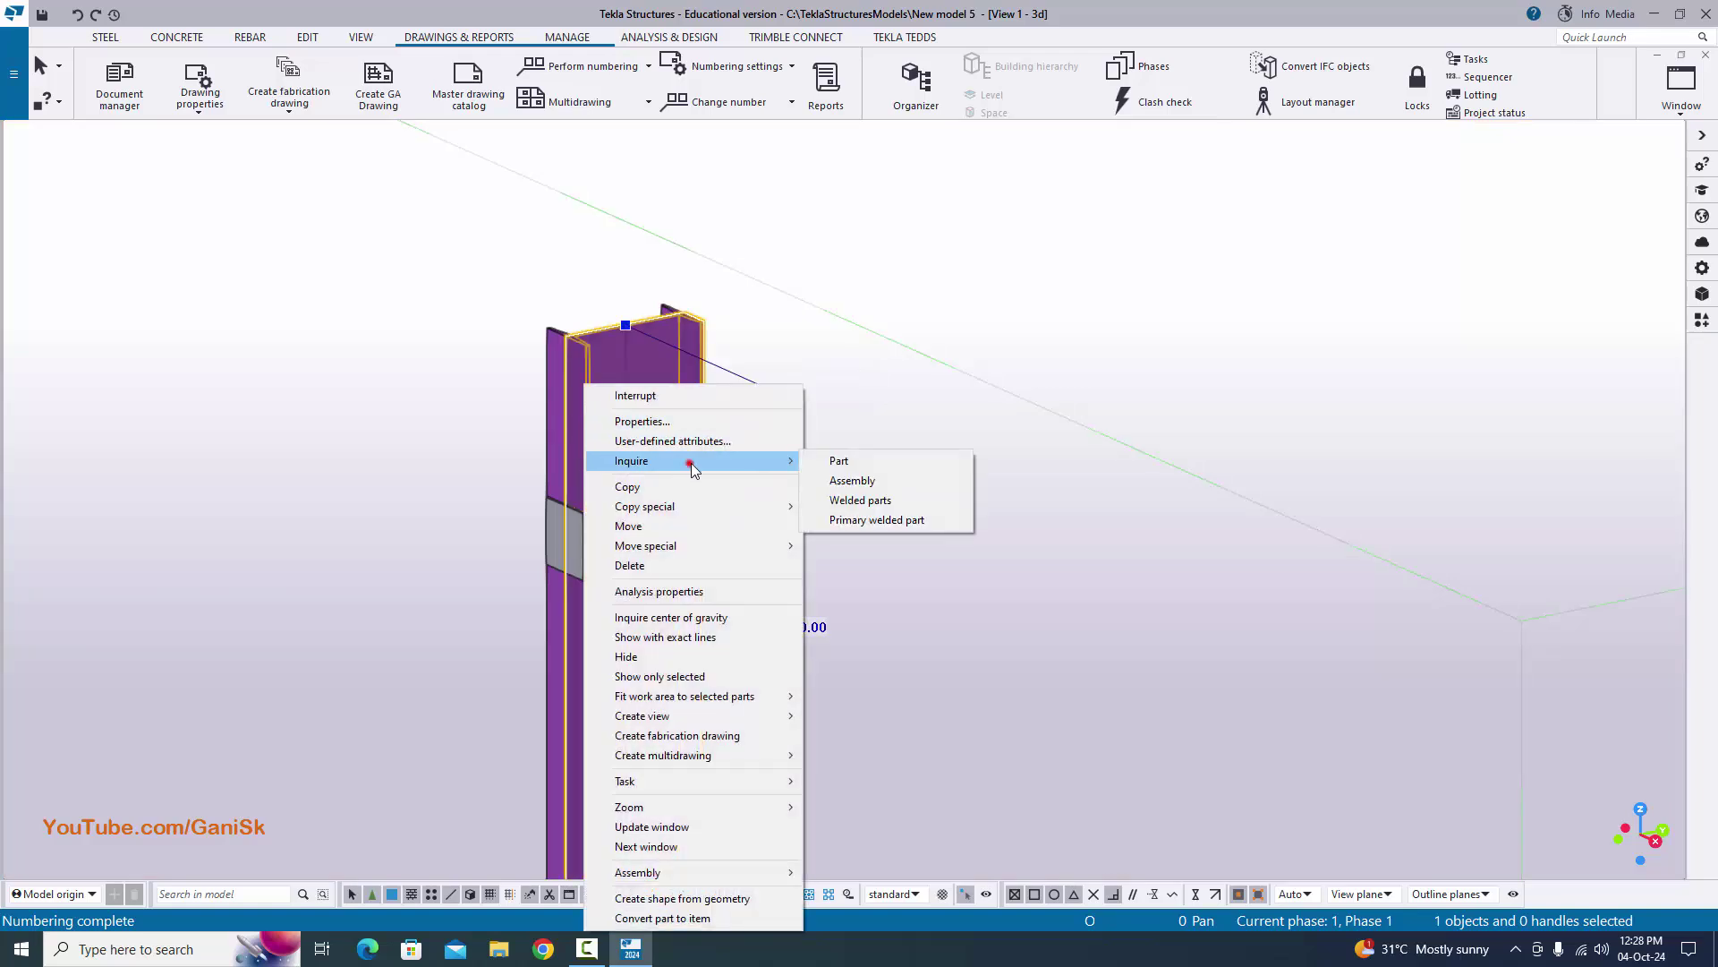
click(864, 481)
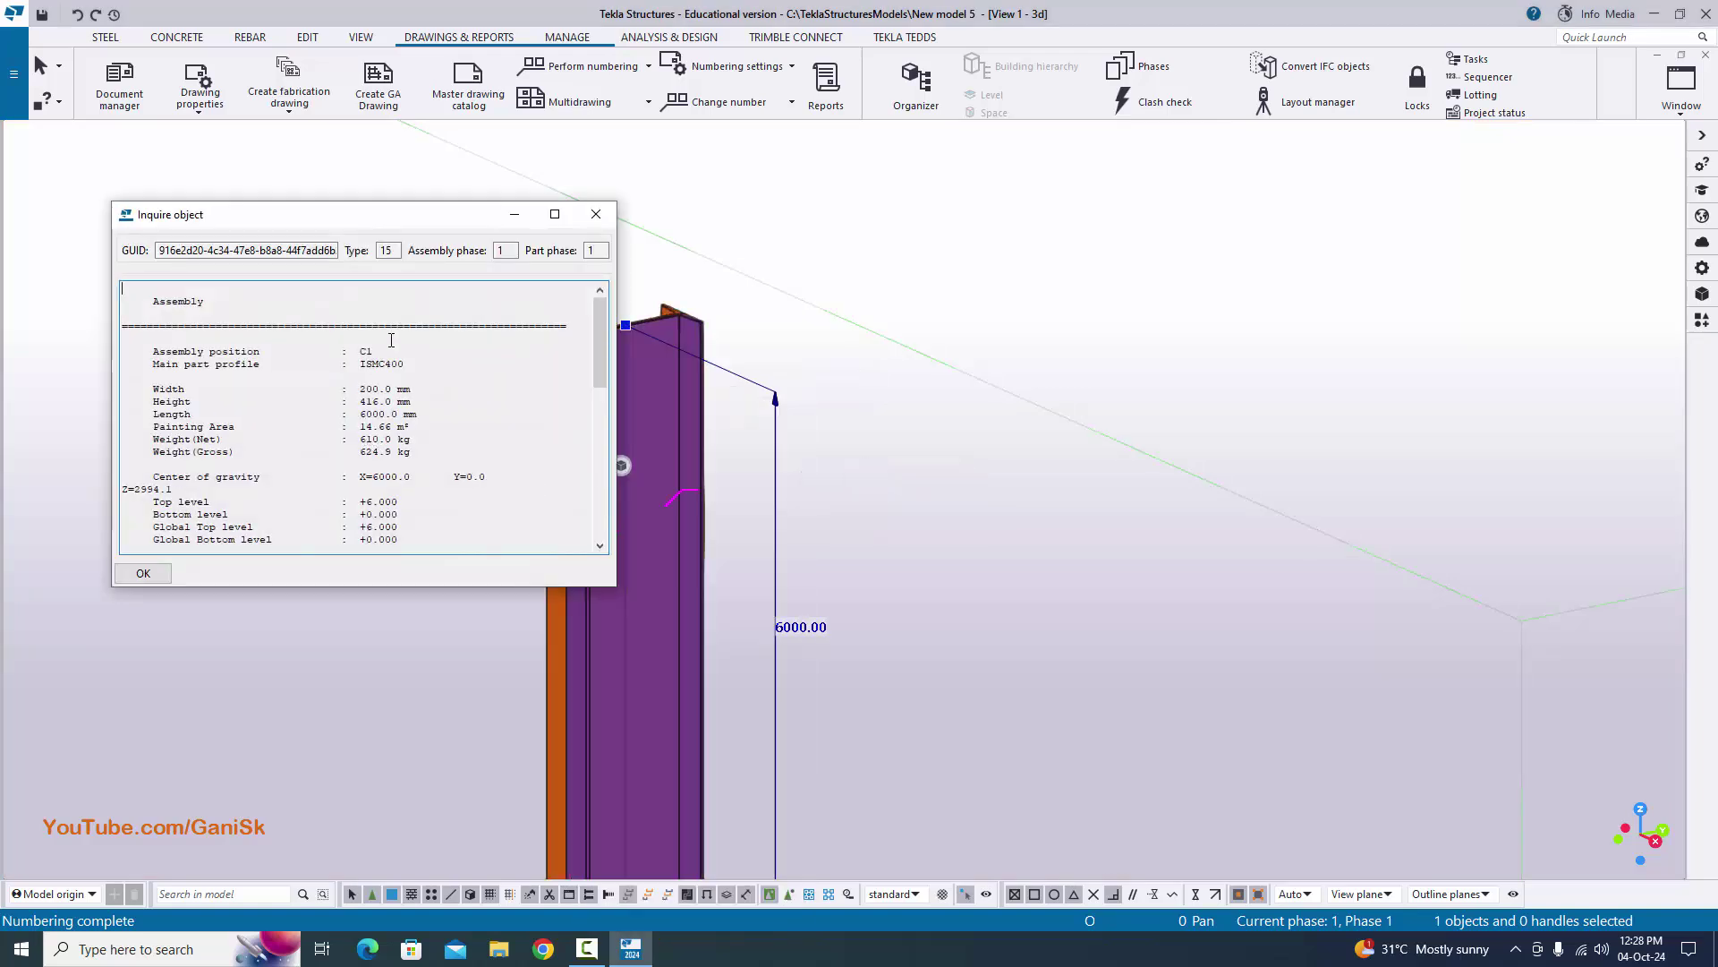
scroll(413, 427, down, 10)
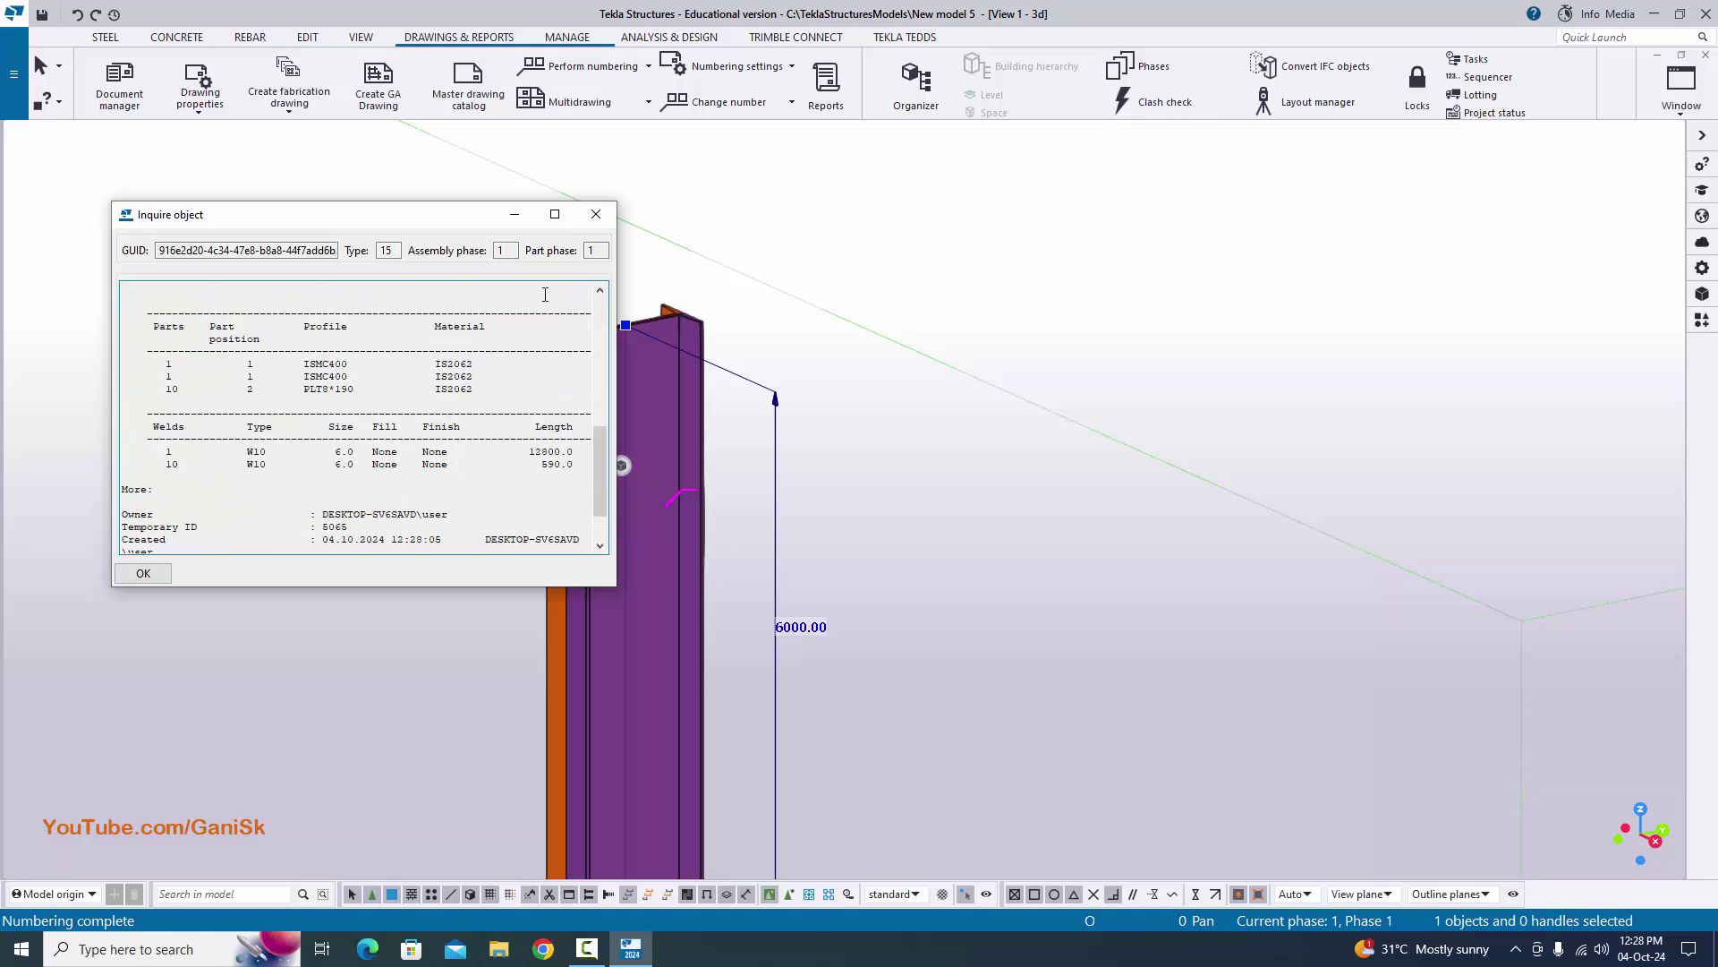
click(594, 213)
scroll(845, 453, down, 10)
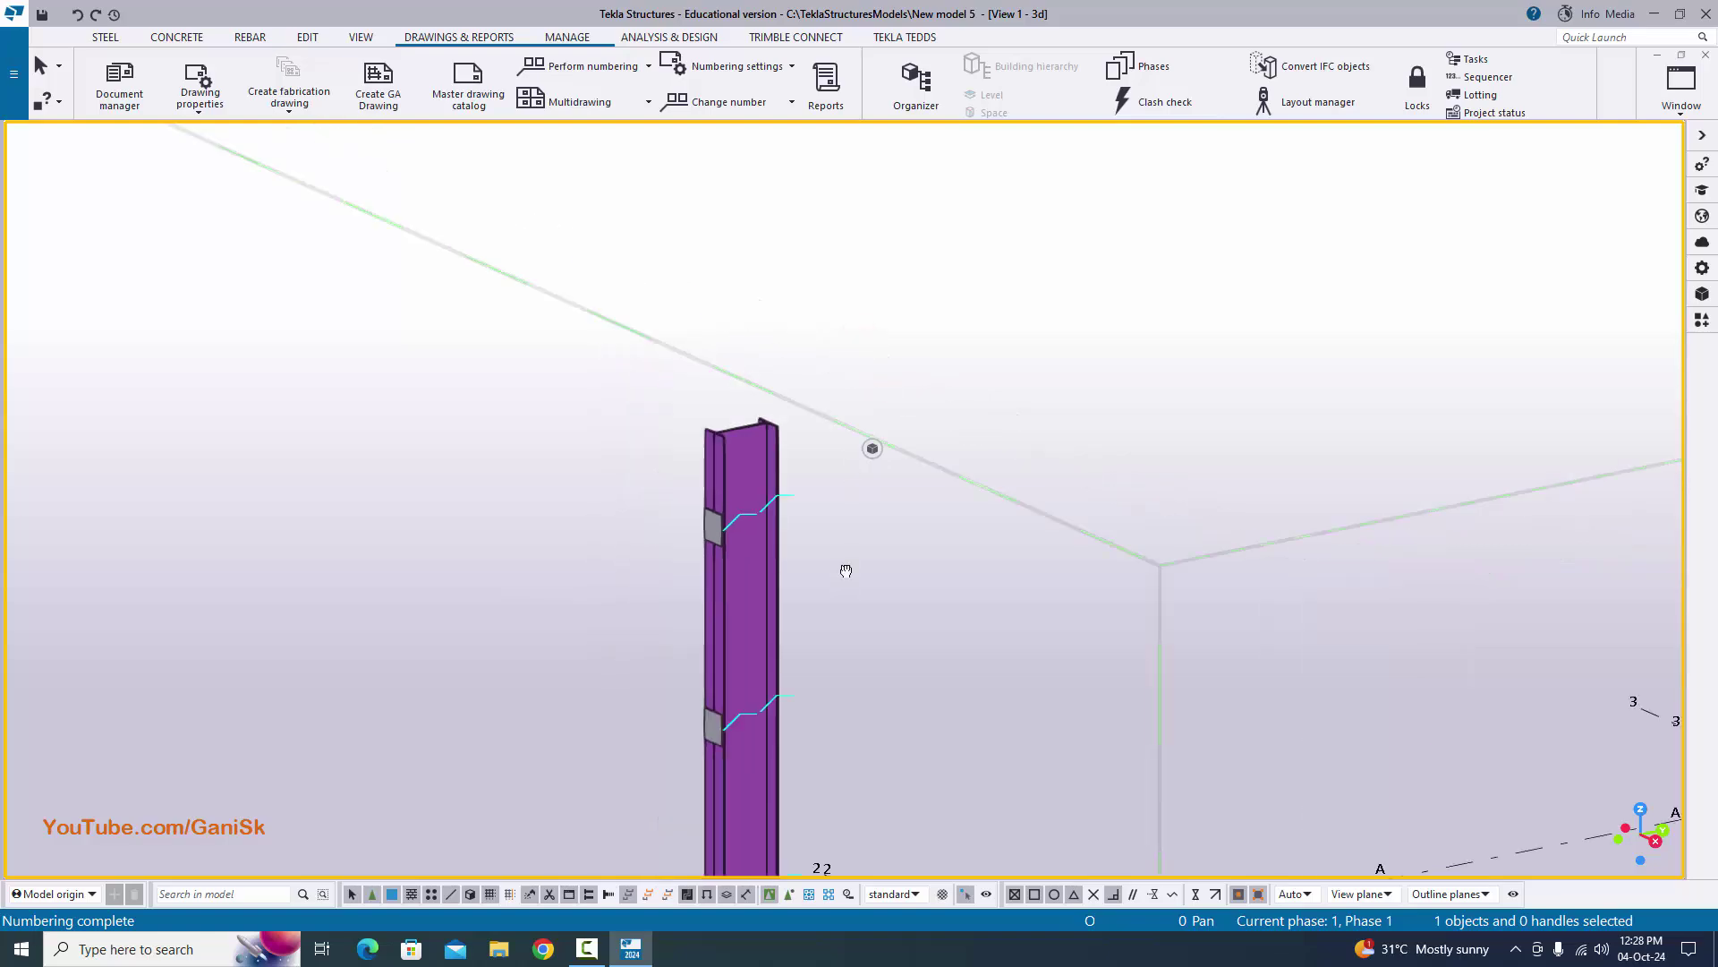
scroll(733, 333, down, 1)
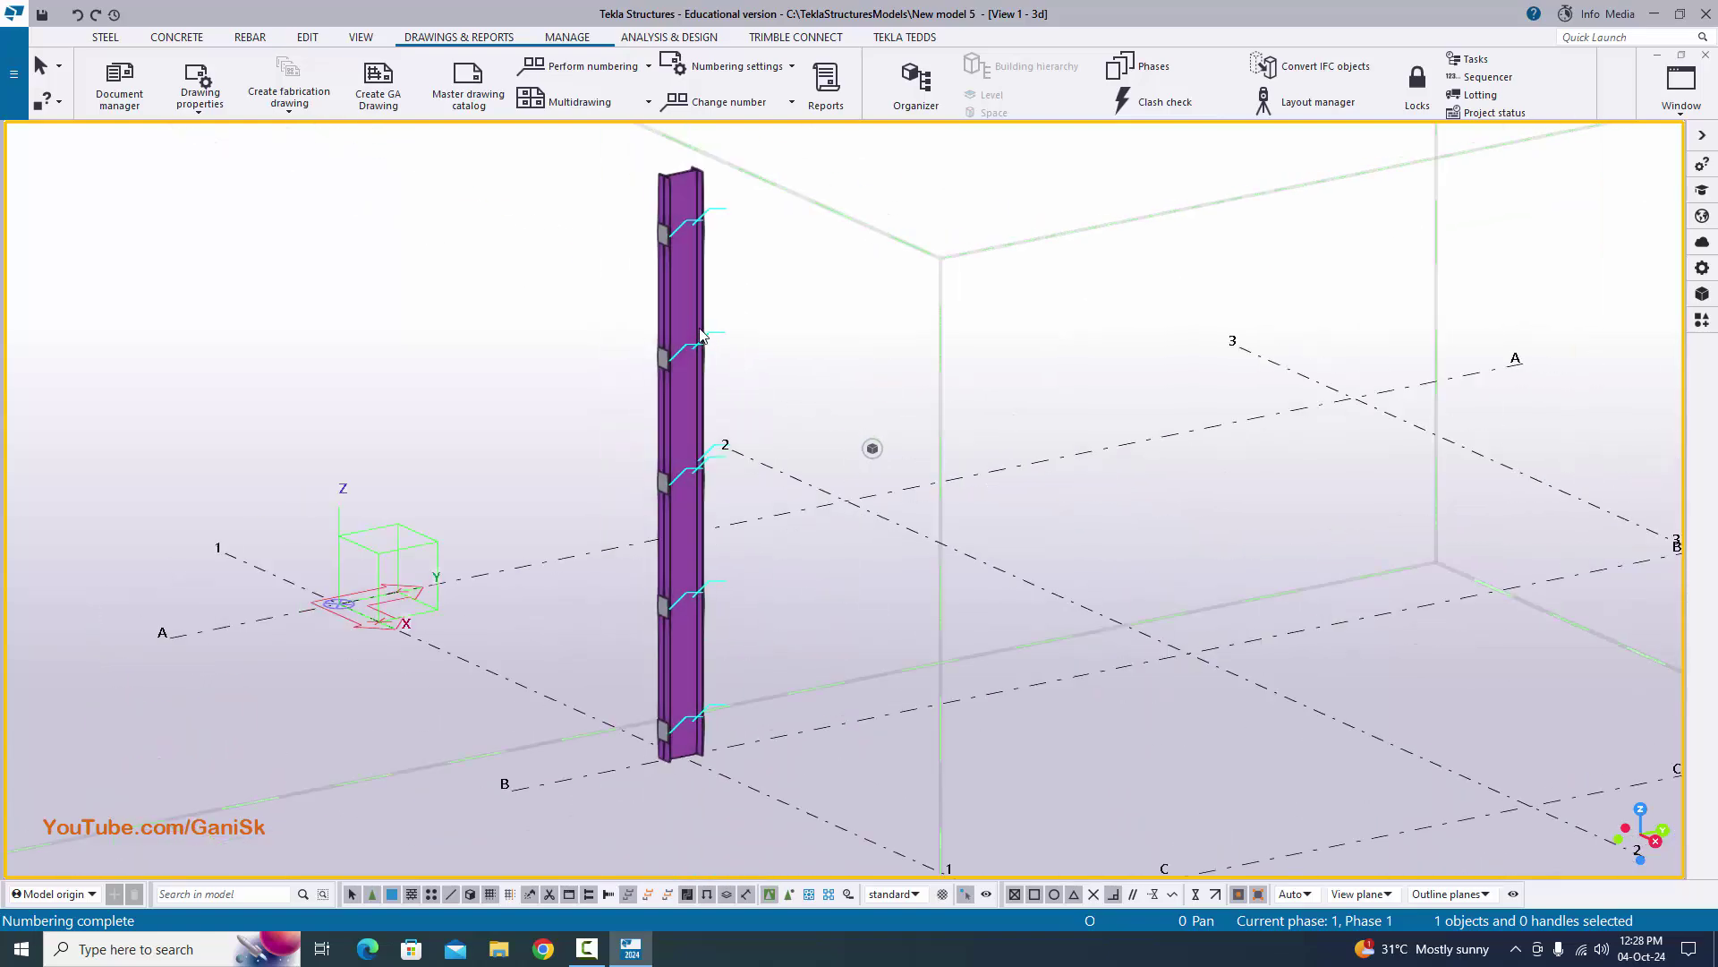
scroll(716, 343, down, 1)
scroll(662, 256, up, 5)
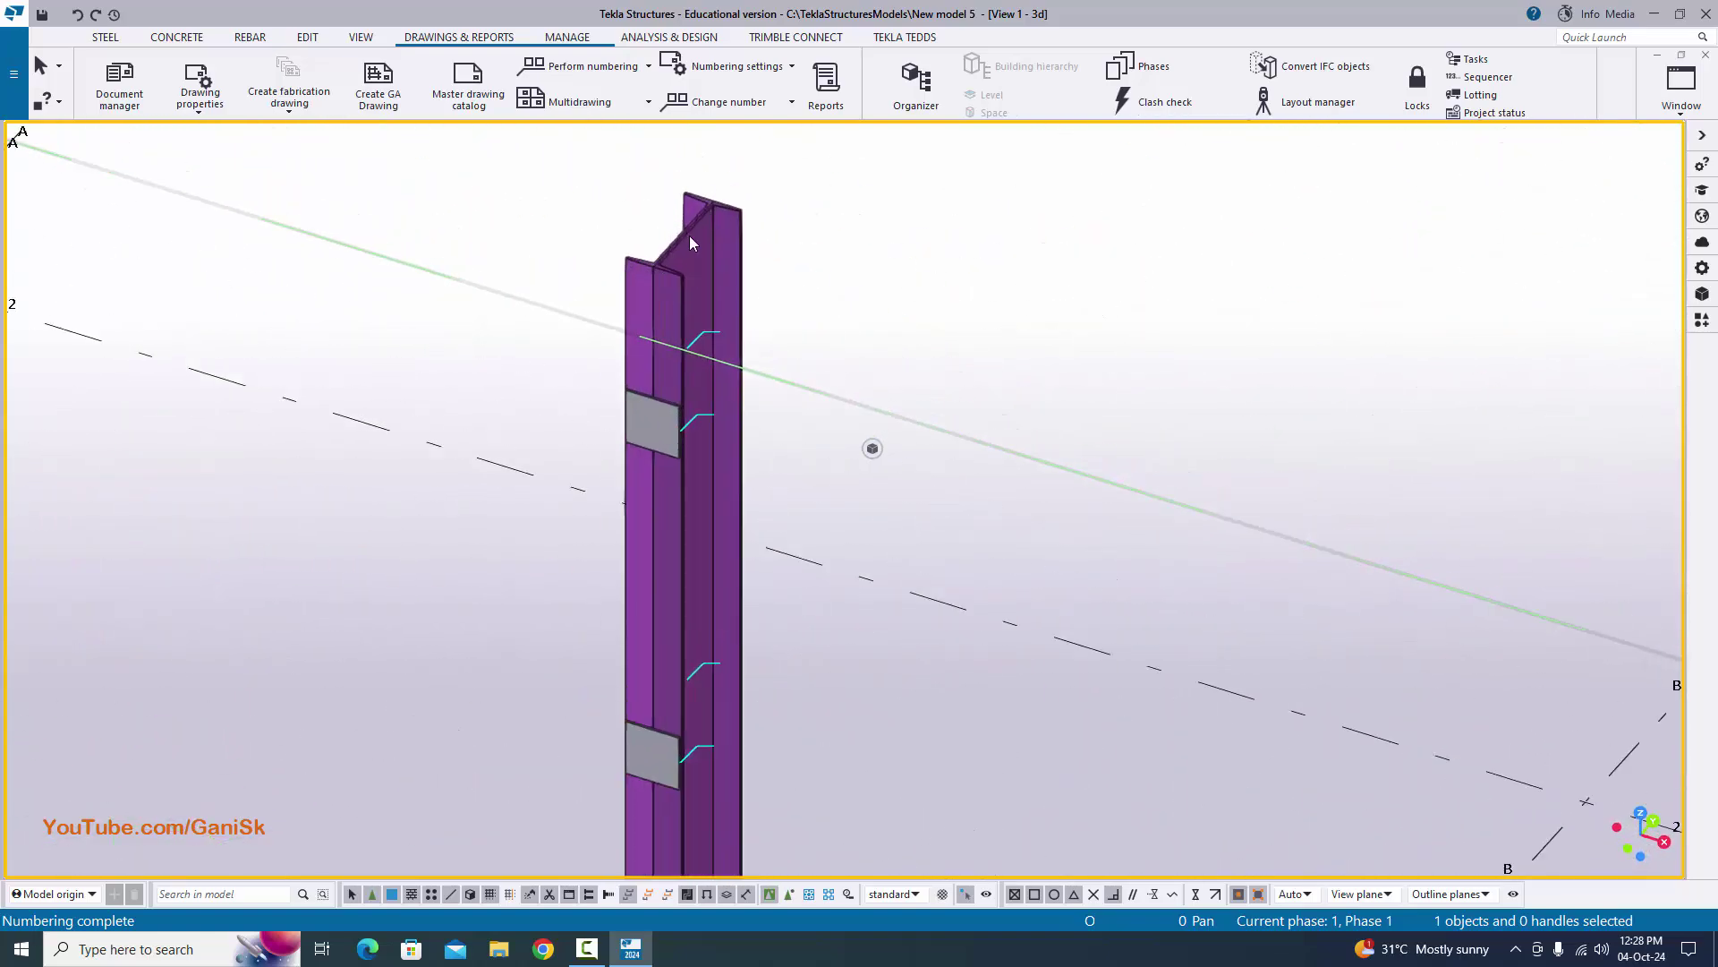
scroll(698, 419, up, 2)
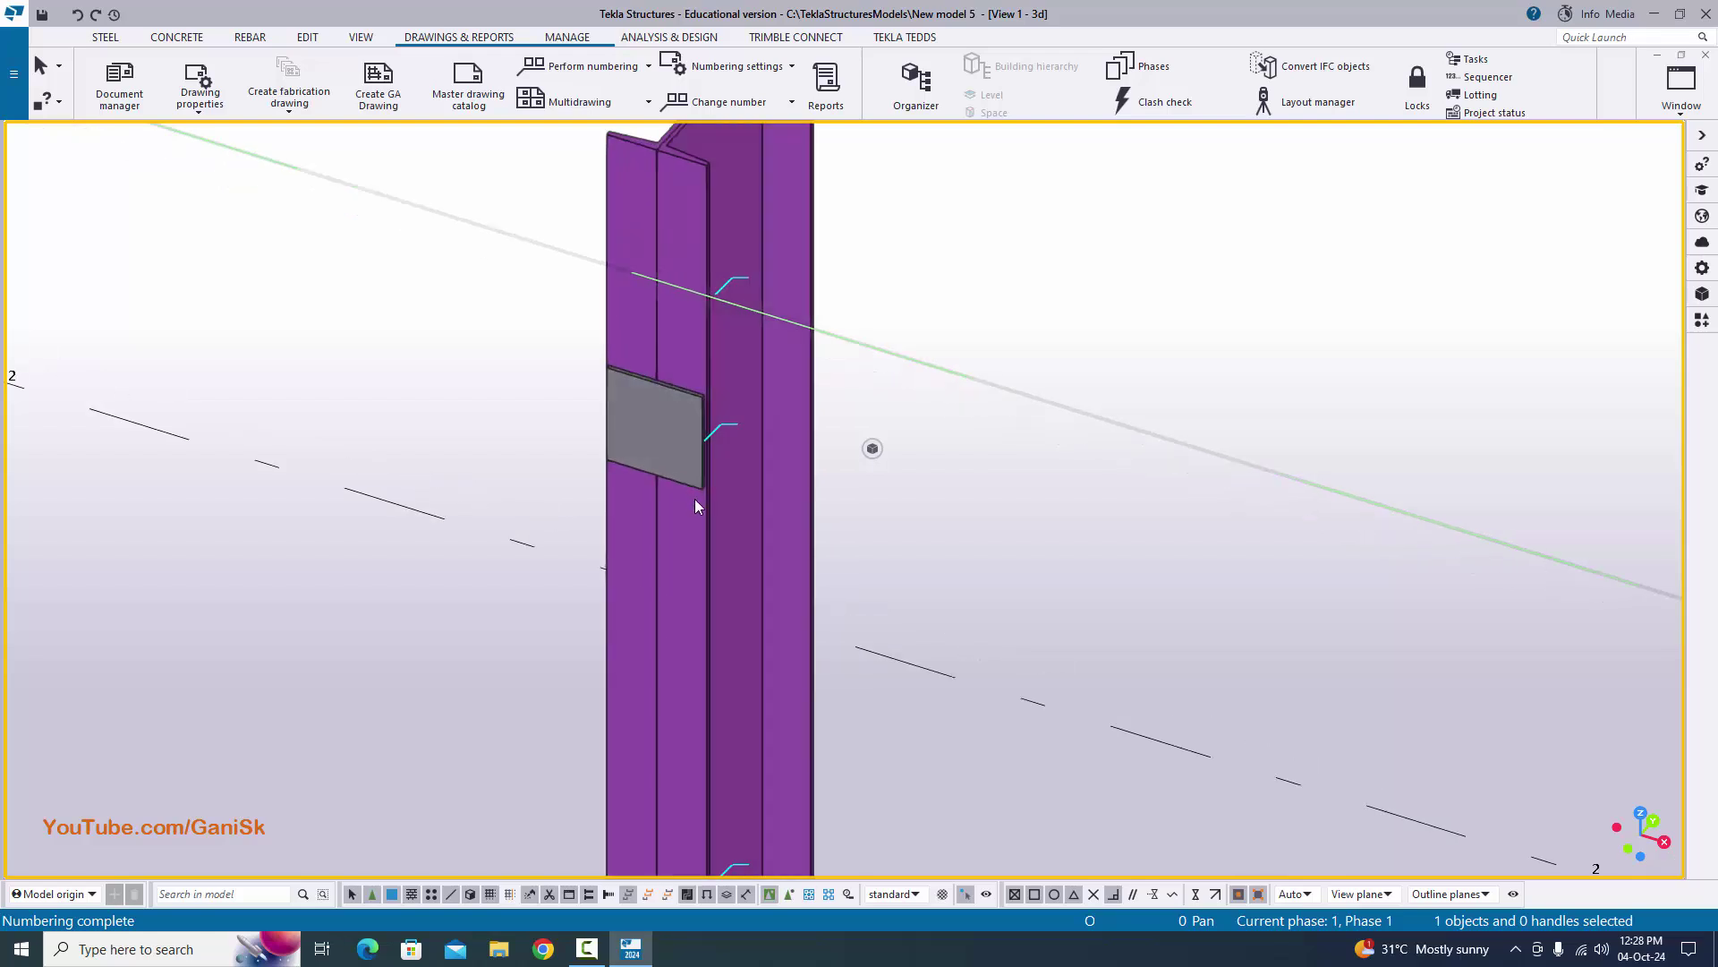
scroll(697, 503, down, 5)
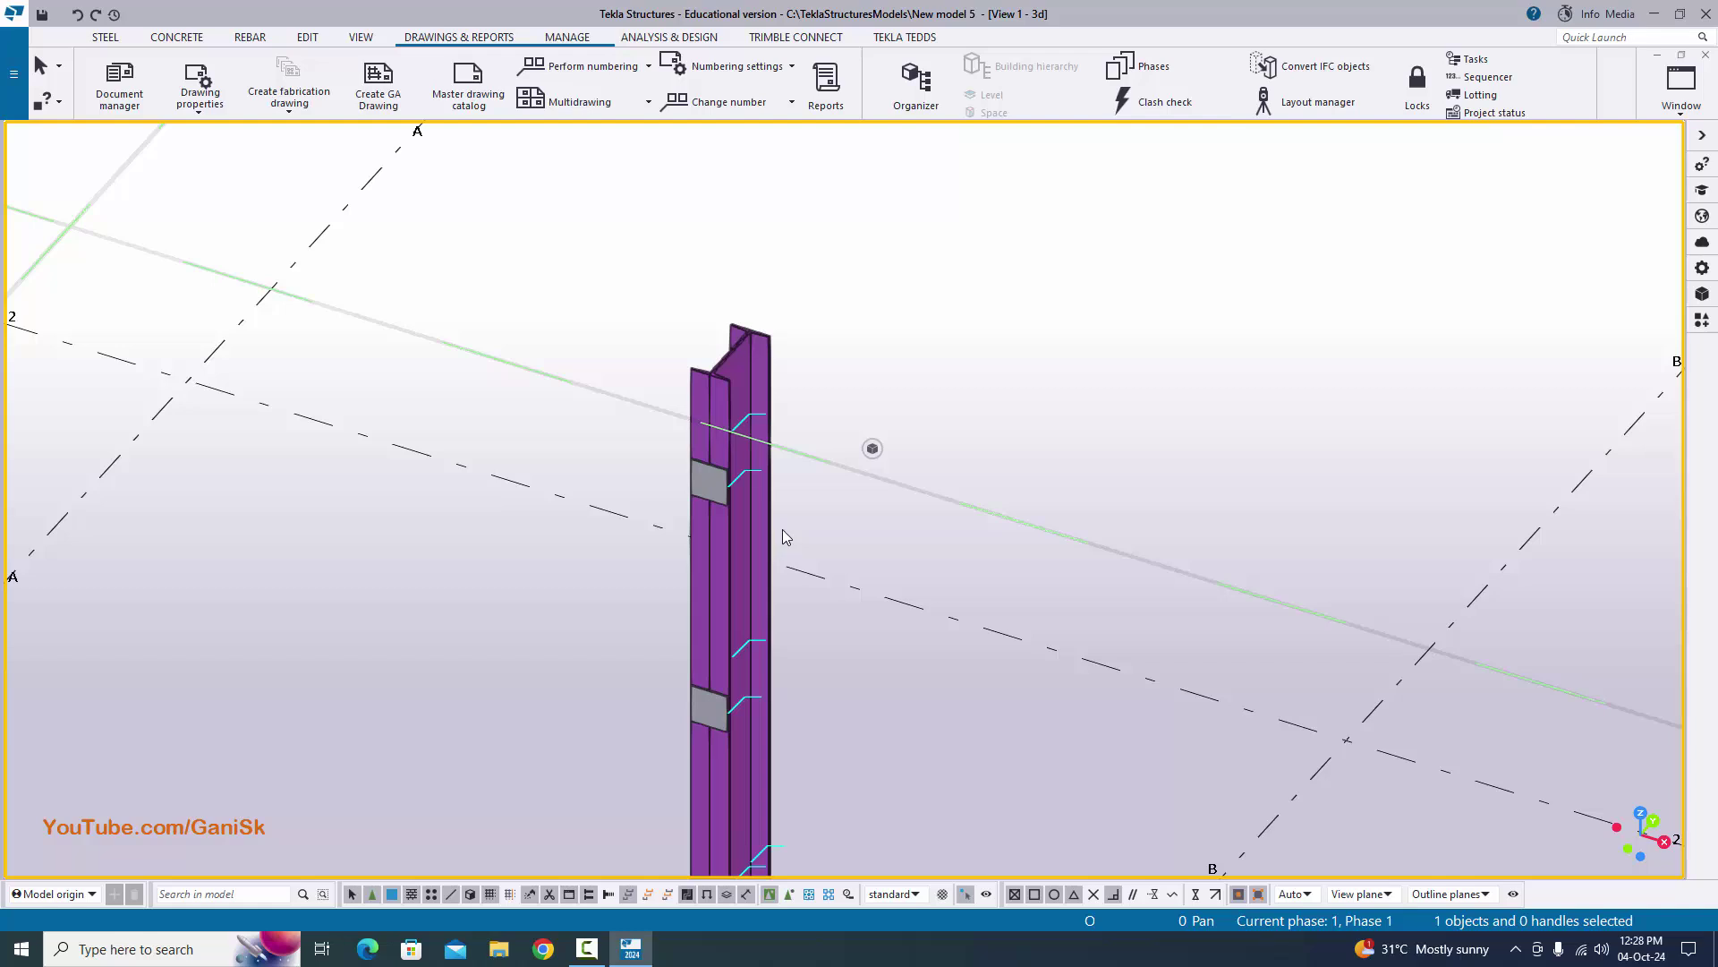
middle_drag(823, 557, 816, 530)
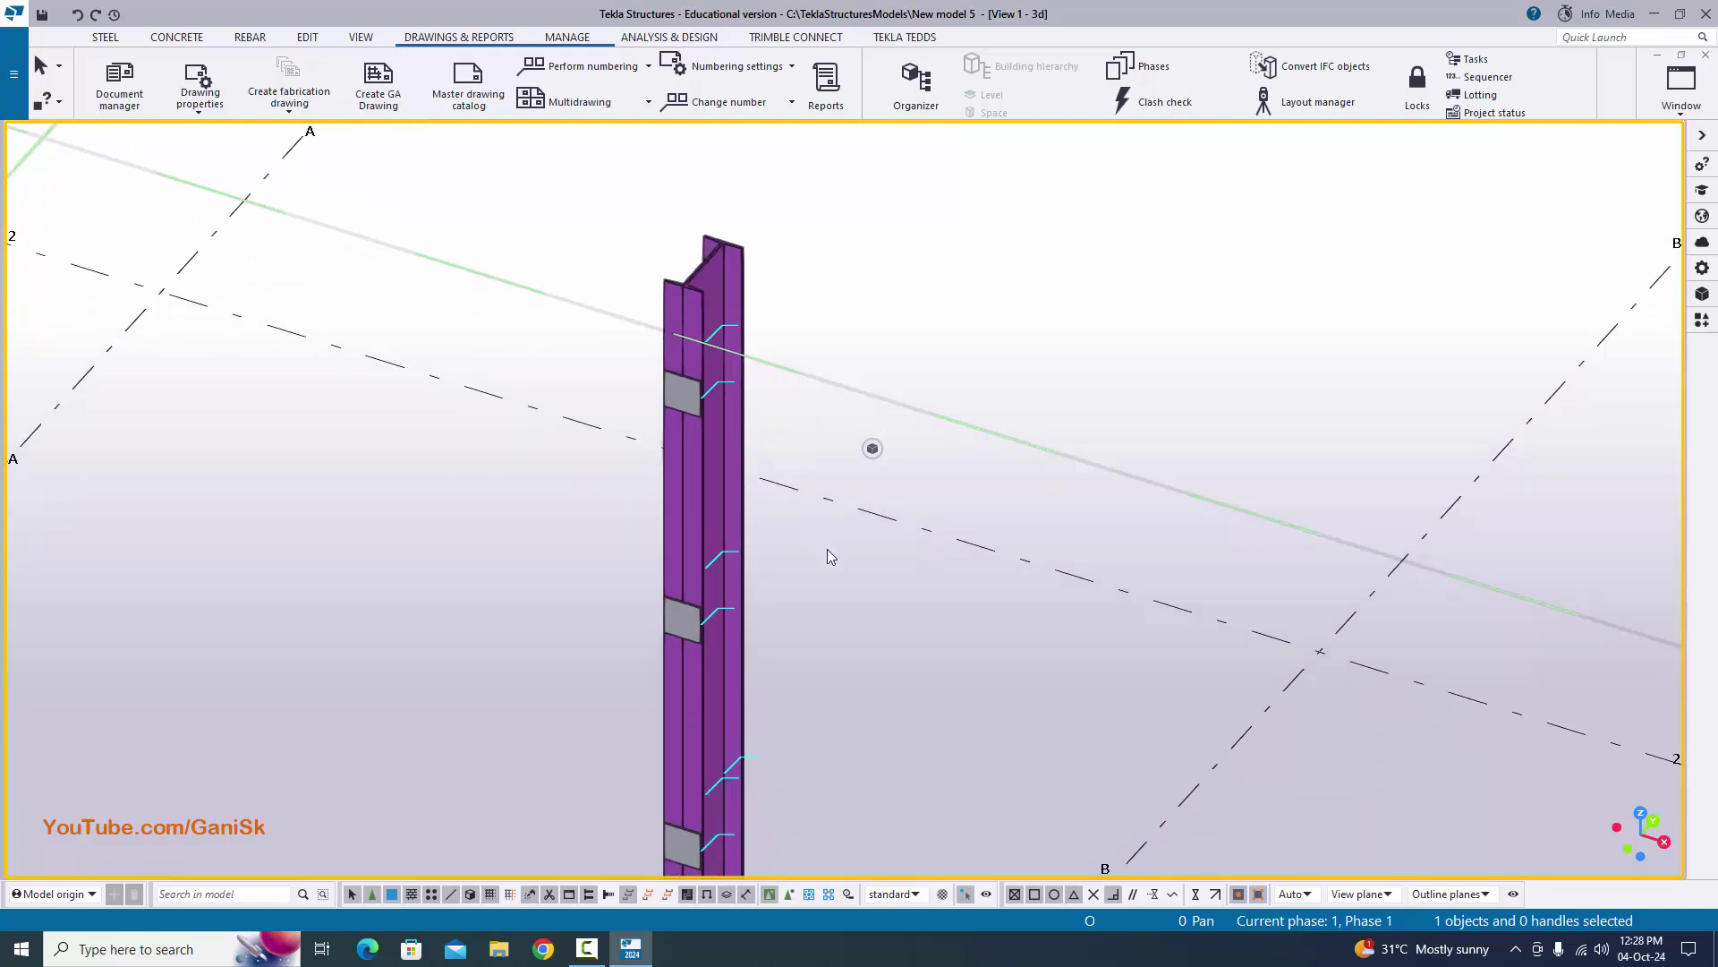